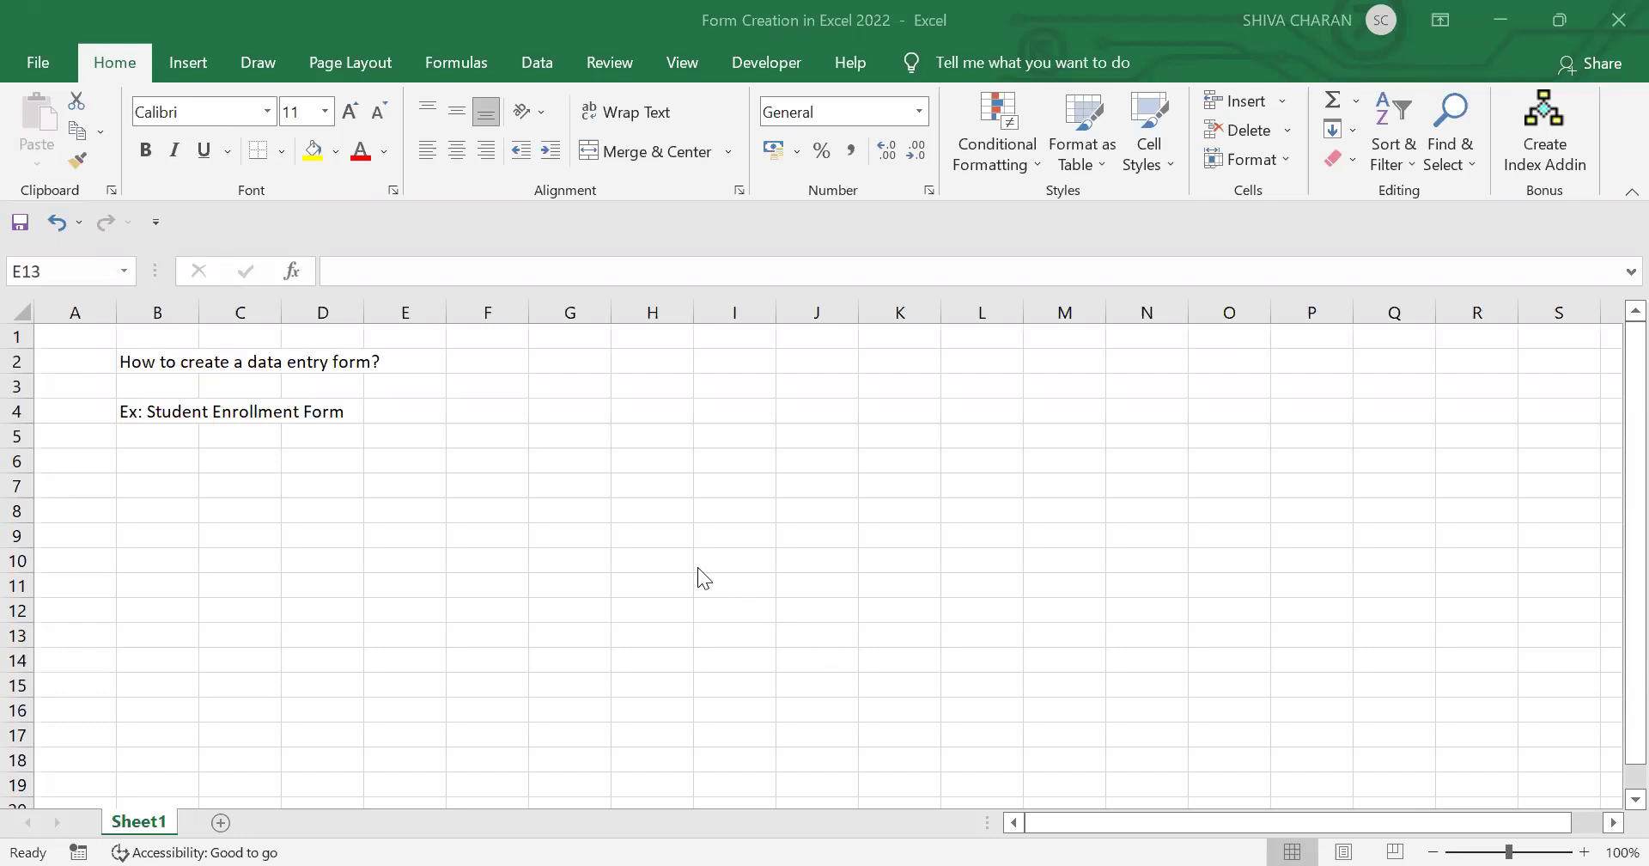
# Step: Add a new blank sheet, Sheet2, to hold the enrollment form
pyautogui.click(369, 536)
pyautogui.click(163, 421)
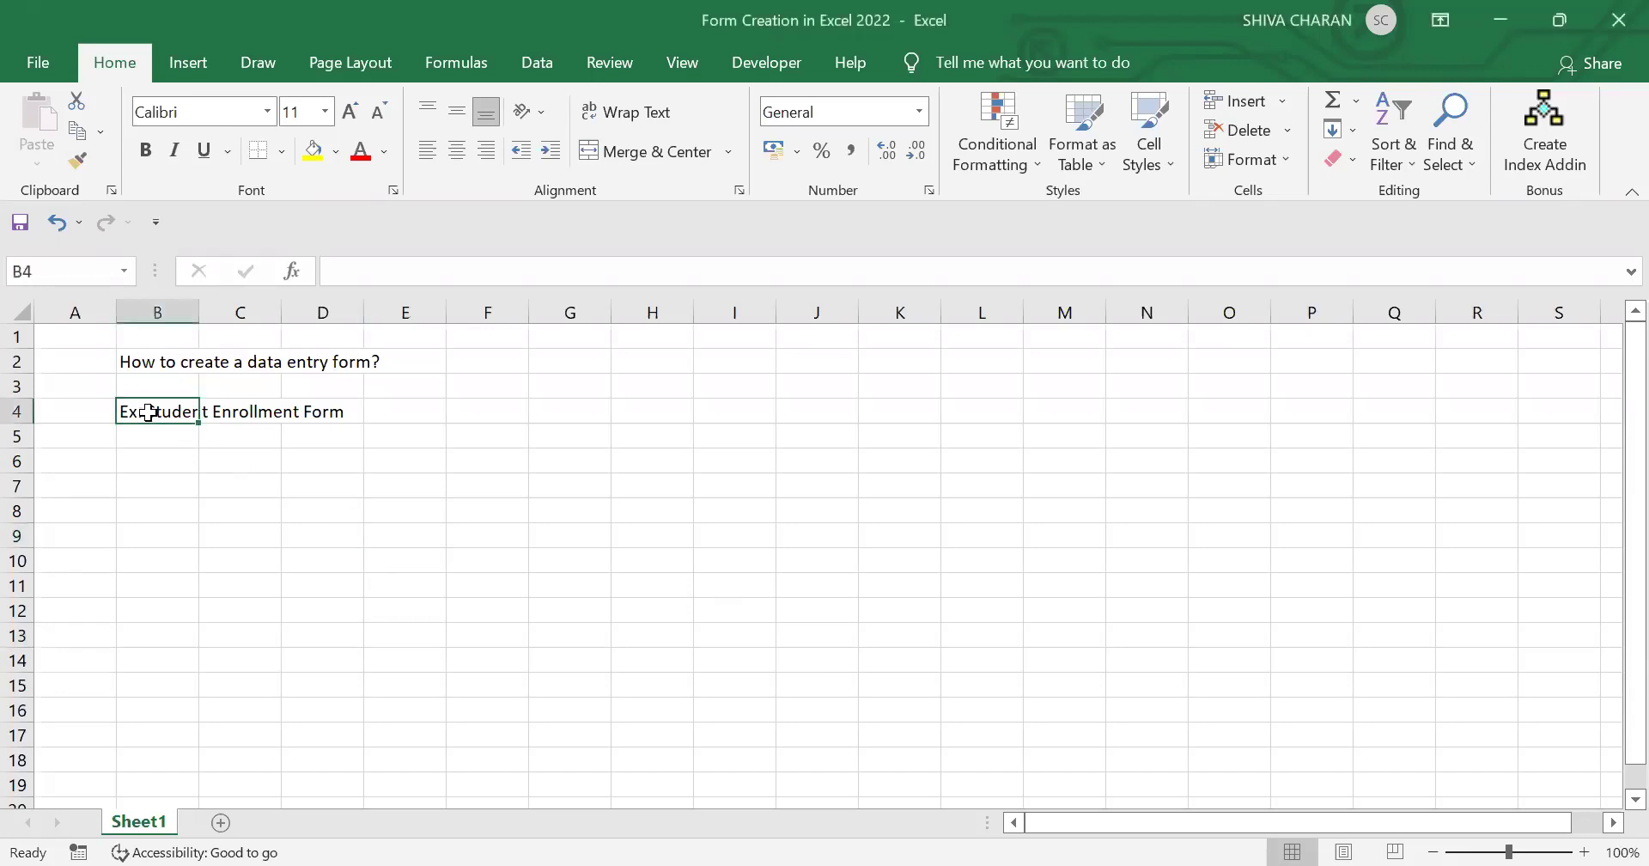
pyautogui.click(583, 586)
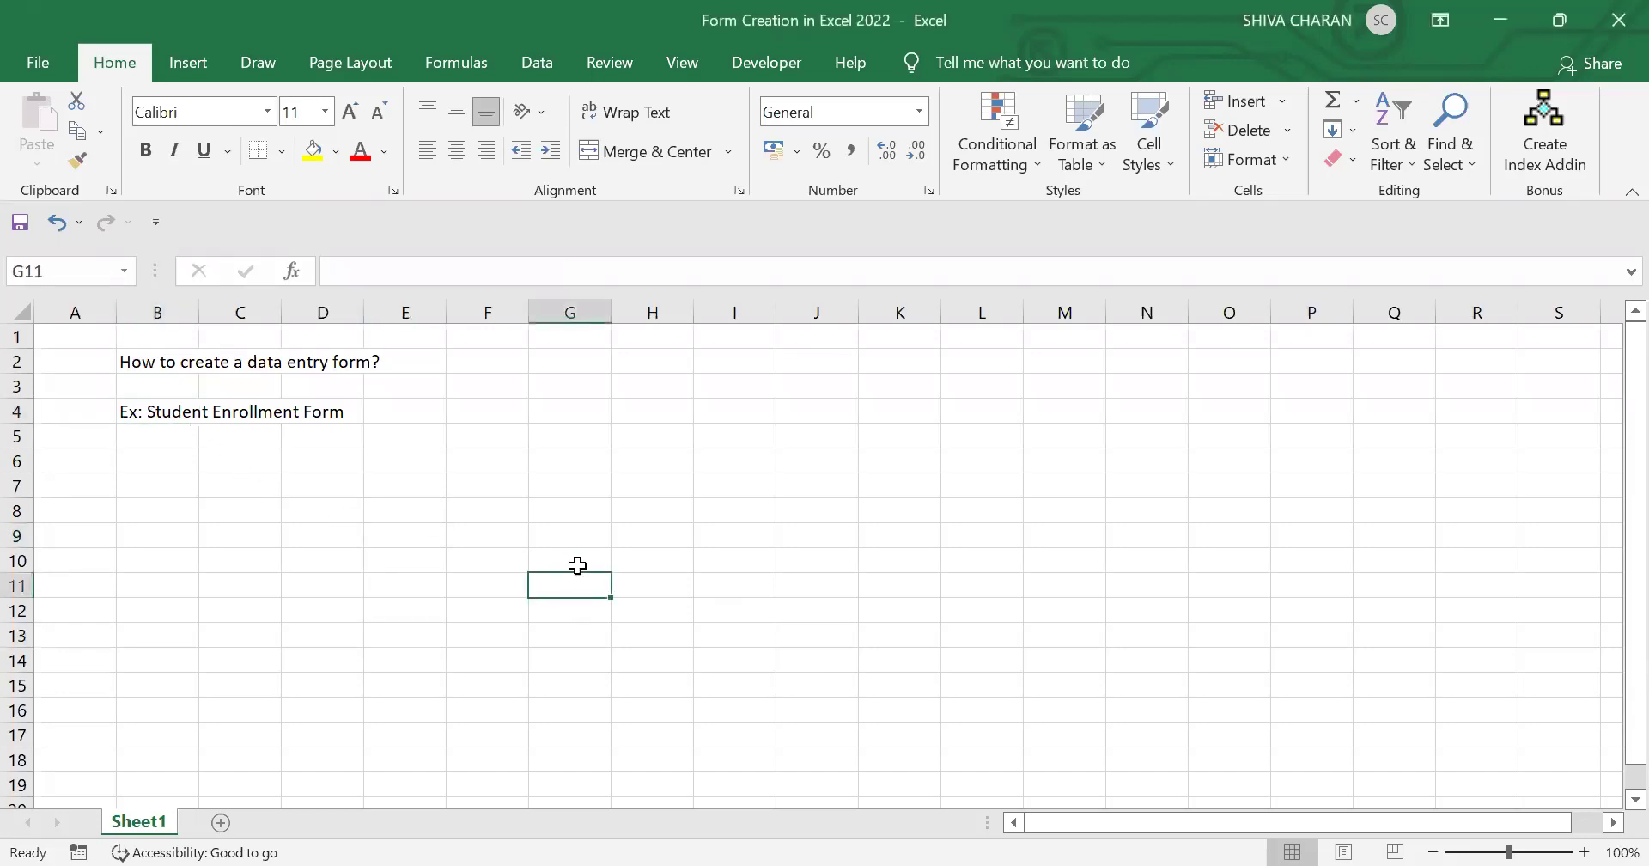
pyautogui.click(221, 823)
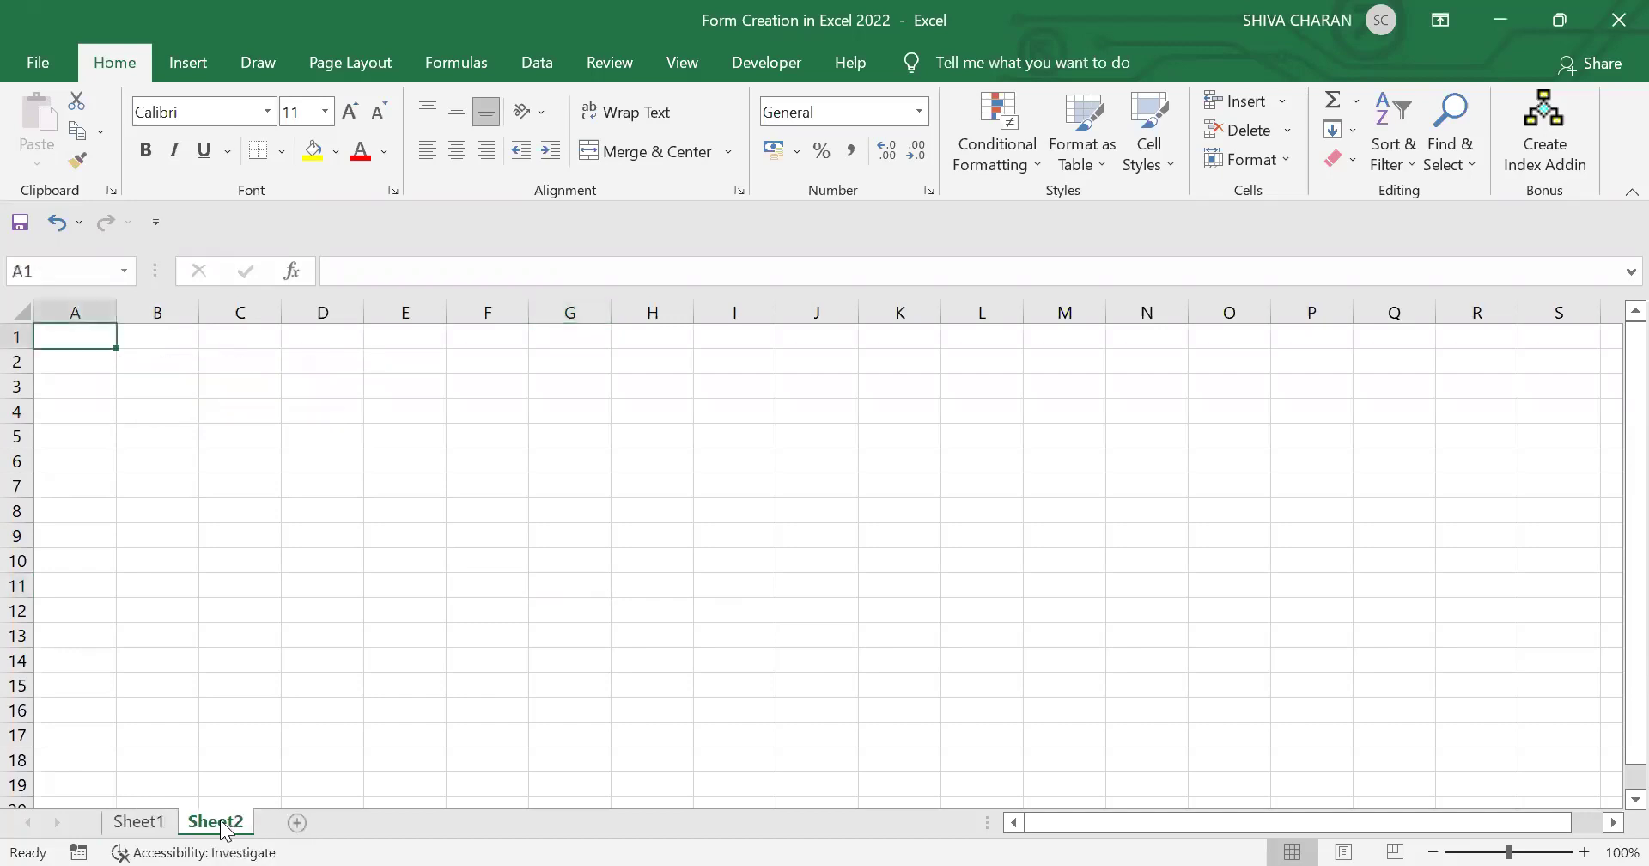
# Step: Enter the labels Name, Phone and Email in B4, B6 and B8
pyautogui.click(165, 404)
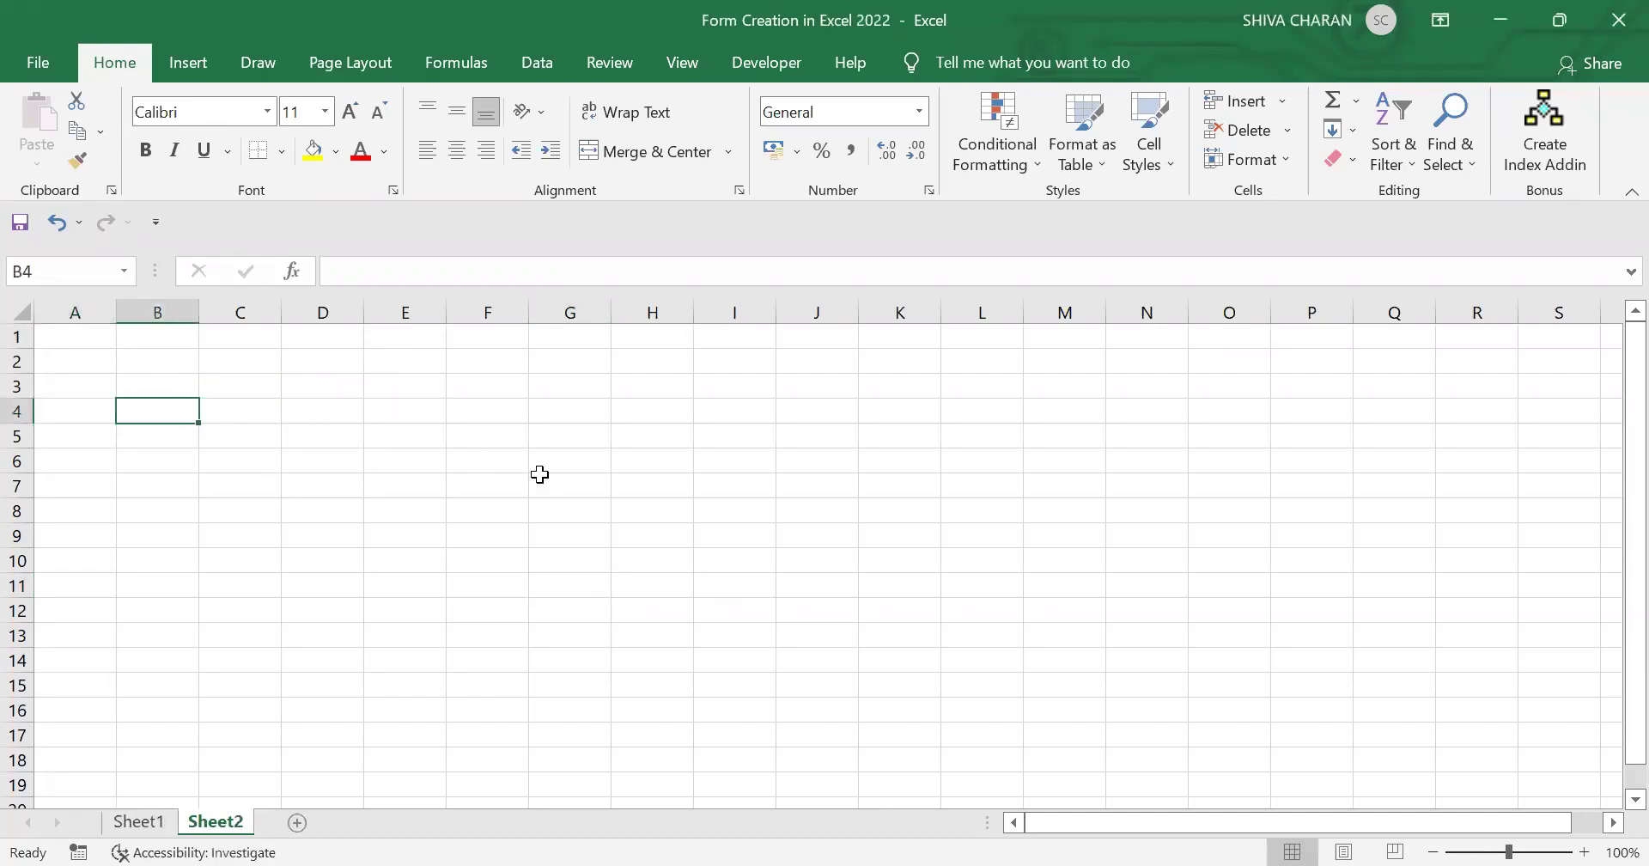
pyautogui.write('Name')
pyautogui.press('Return')
pyautogui.press('Return')
pyautogui.write('Phone')
pyautogui.press('Return')
pyautogui.press('Return')
pyautogui.write('Ema')
# Step: Enter the labels Gender, Course and Address in B10, B12 and B14
pyautogui.press('Return')
pyautogui.press('Return')
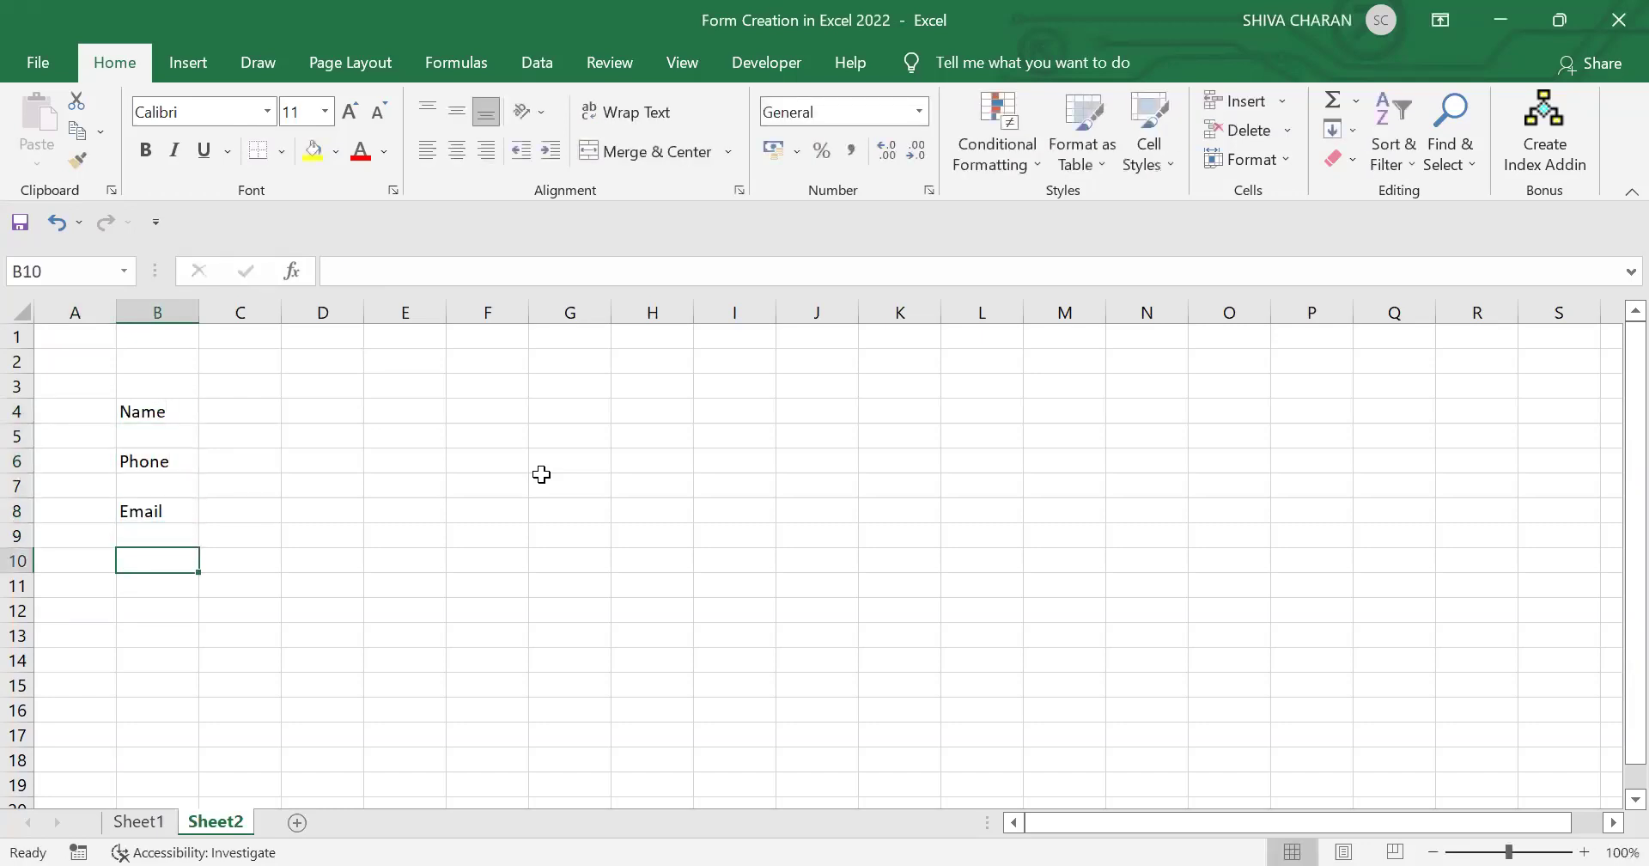
pyautogui.write('Gender')
pyautogui.press('Return')
pyautogui.press('Return')
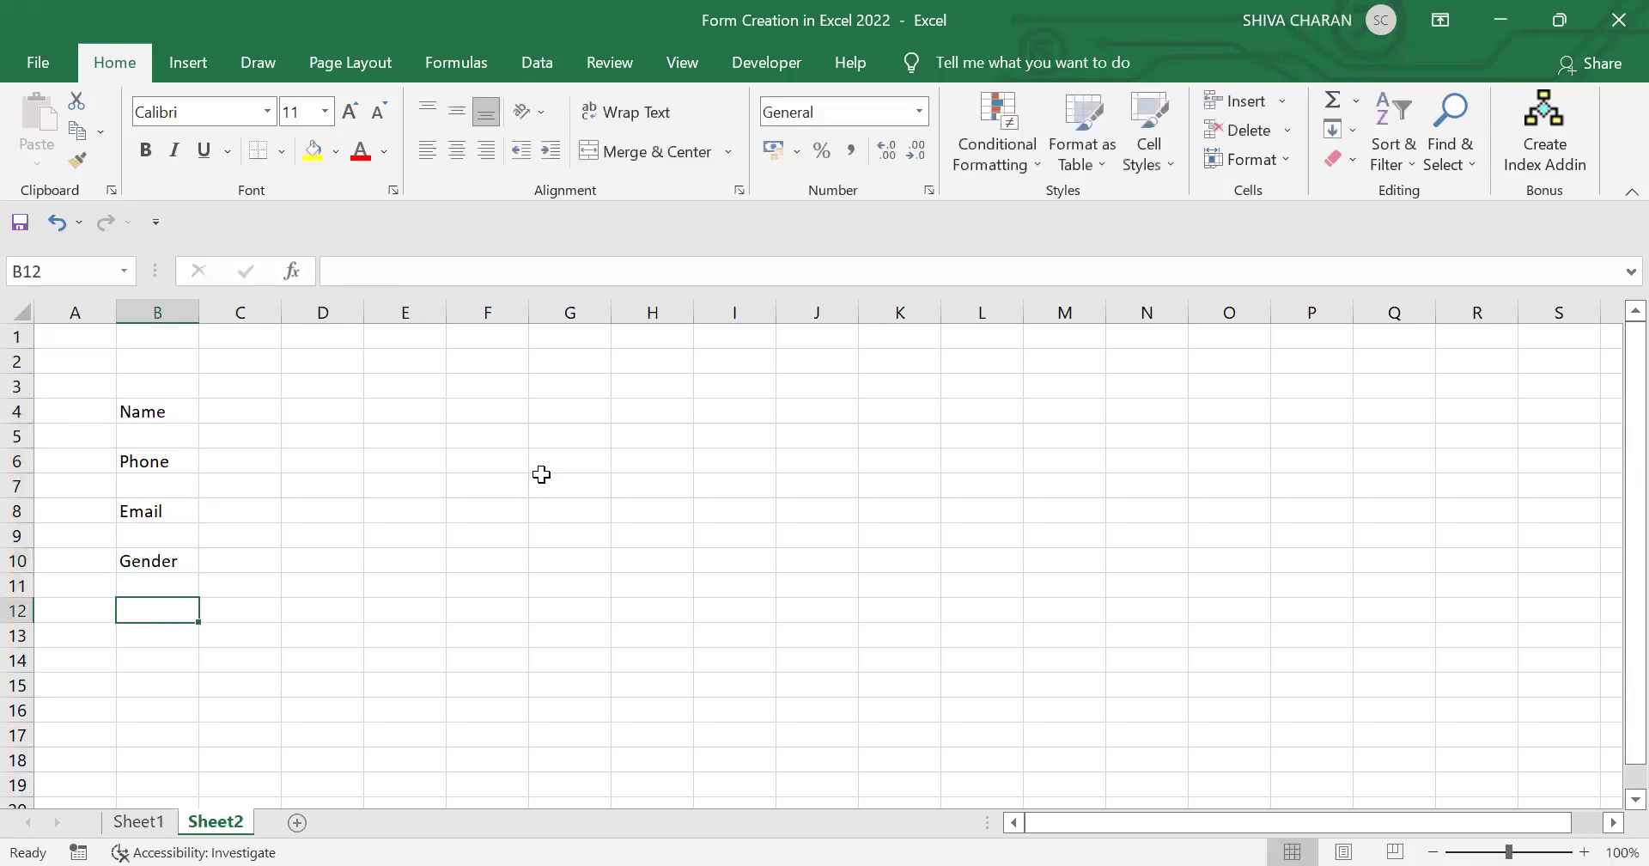
pyautogui.write('Course')
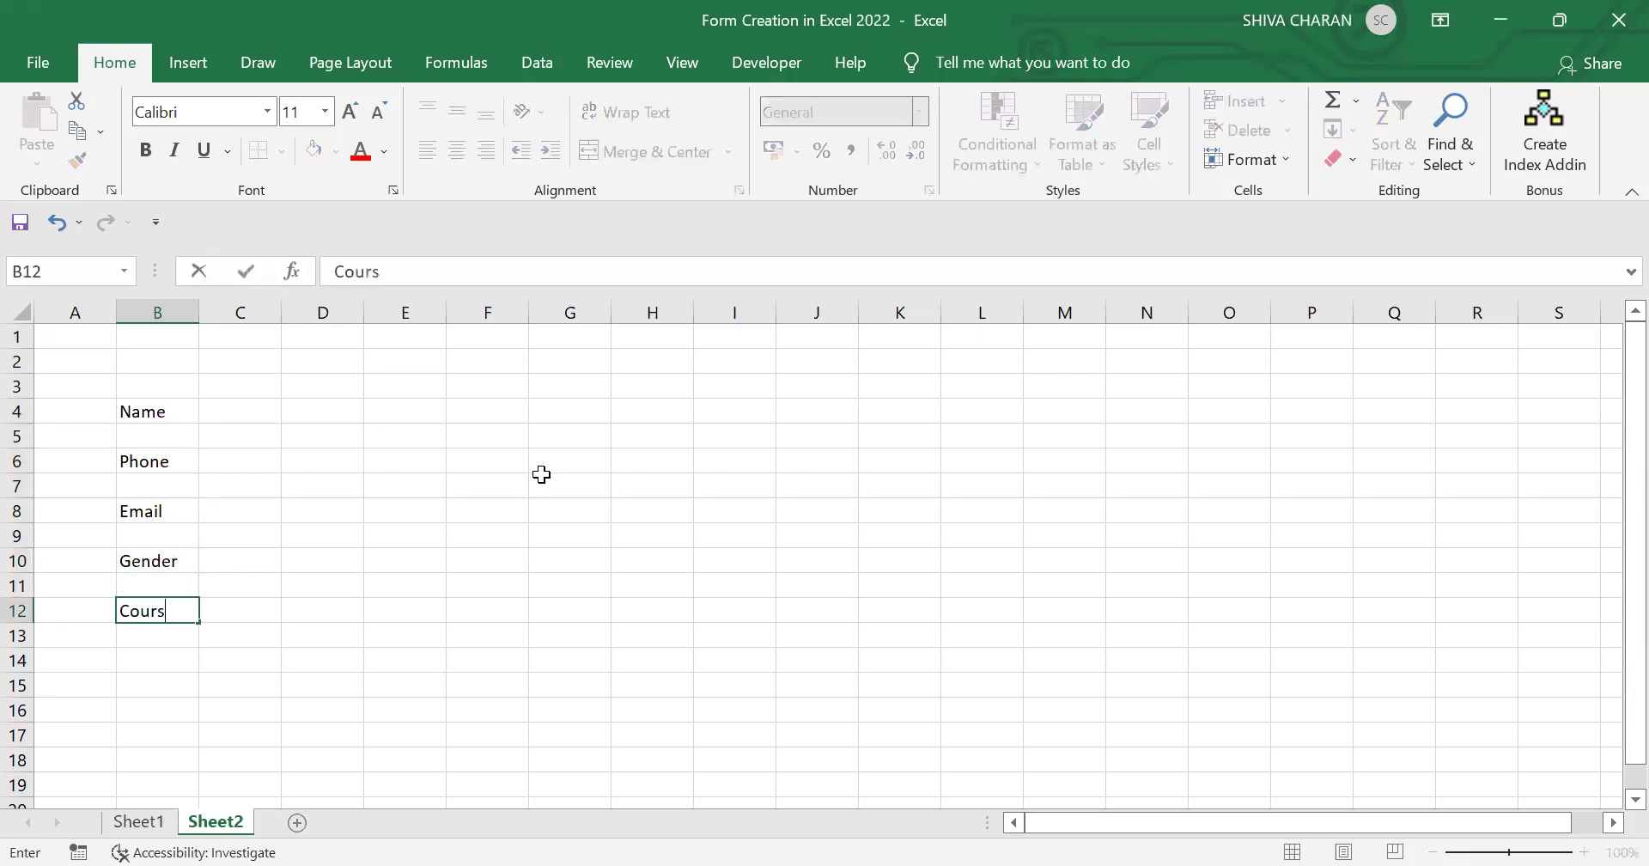
pyautogui.press('Return')
pyautogui.press('Return')
pyautogui.write('Address')
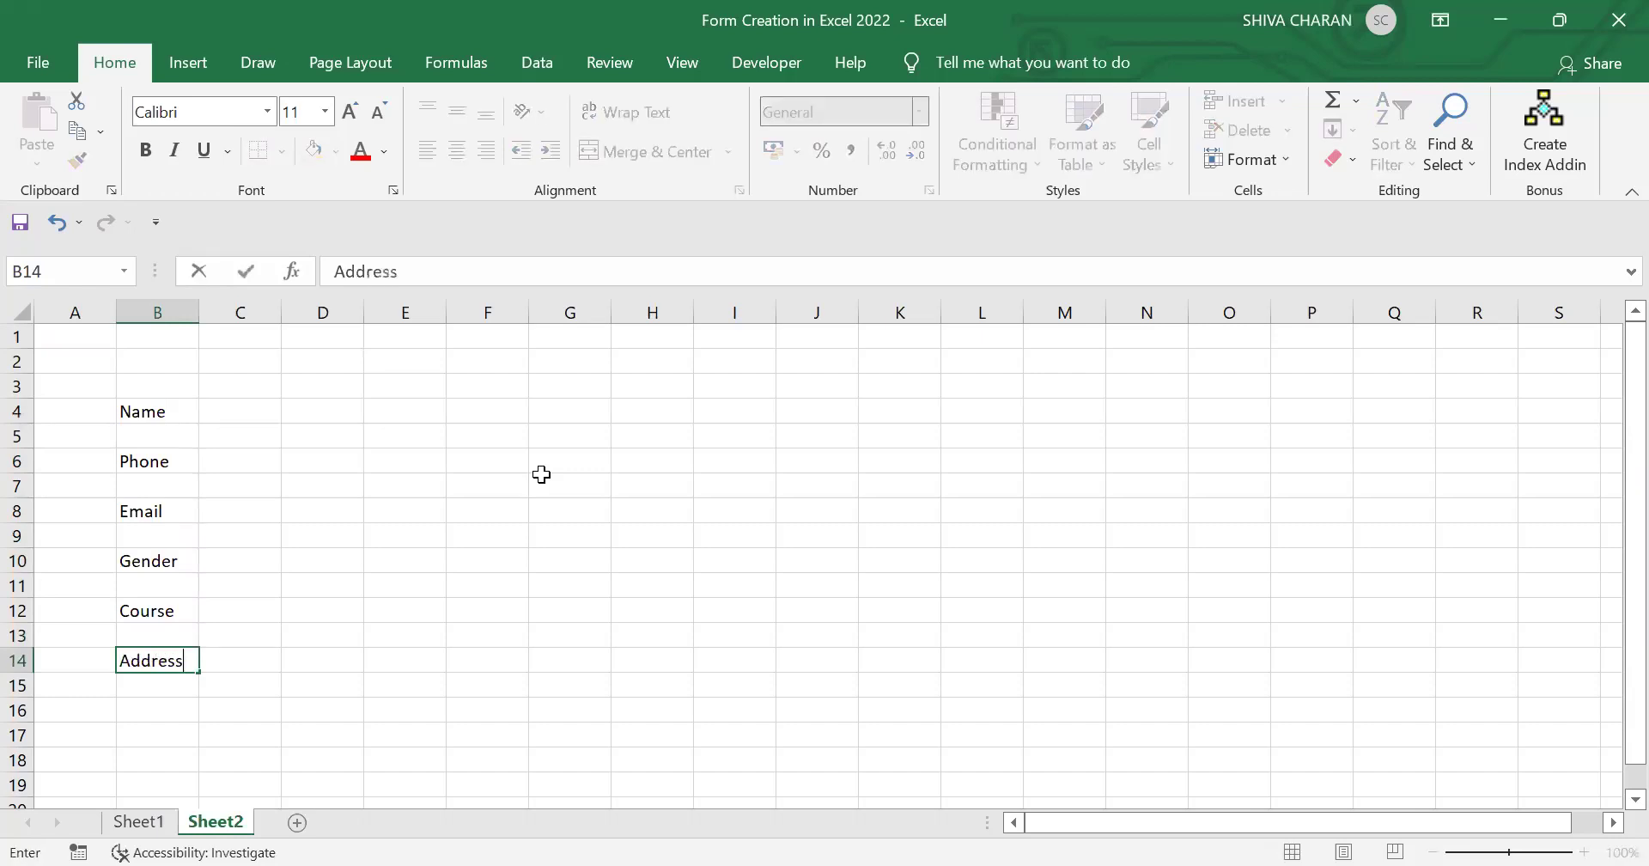
pyautogui.press('Tab')
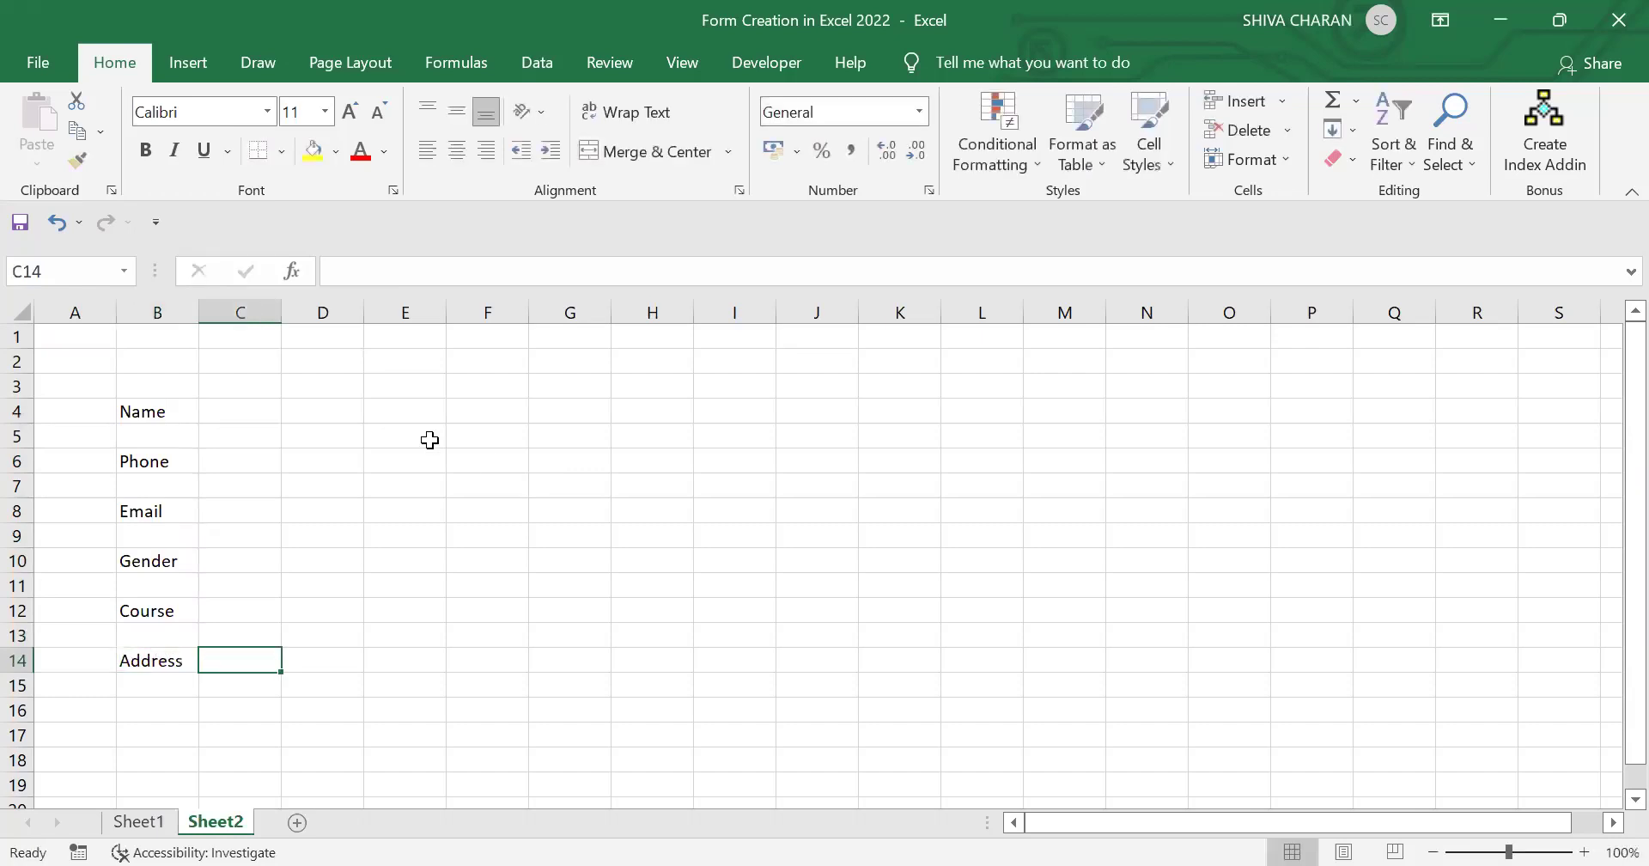
# Step: Merge and center C4:E4 into one Name entry field and copy it
pyautogui.moveTo(258, 411); pyautogui.dragTo(402, 408)
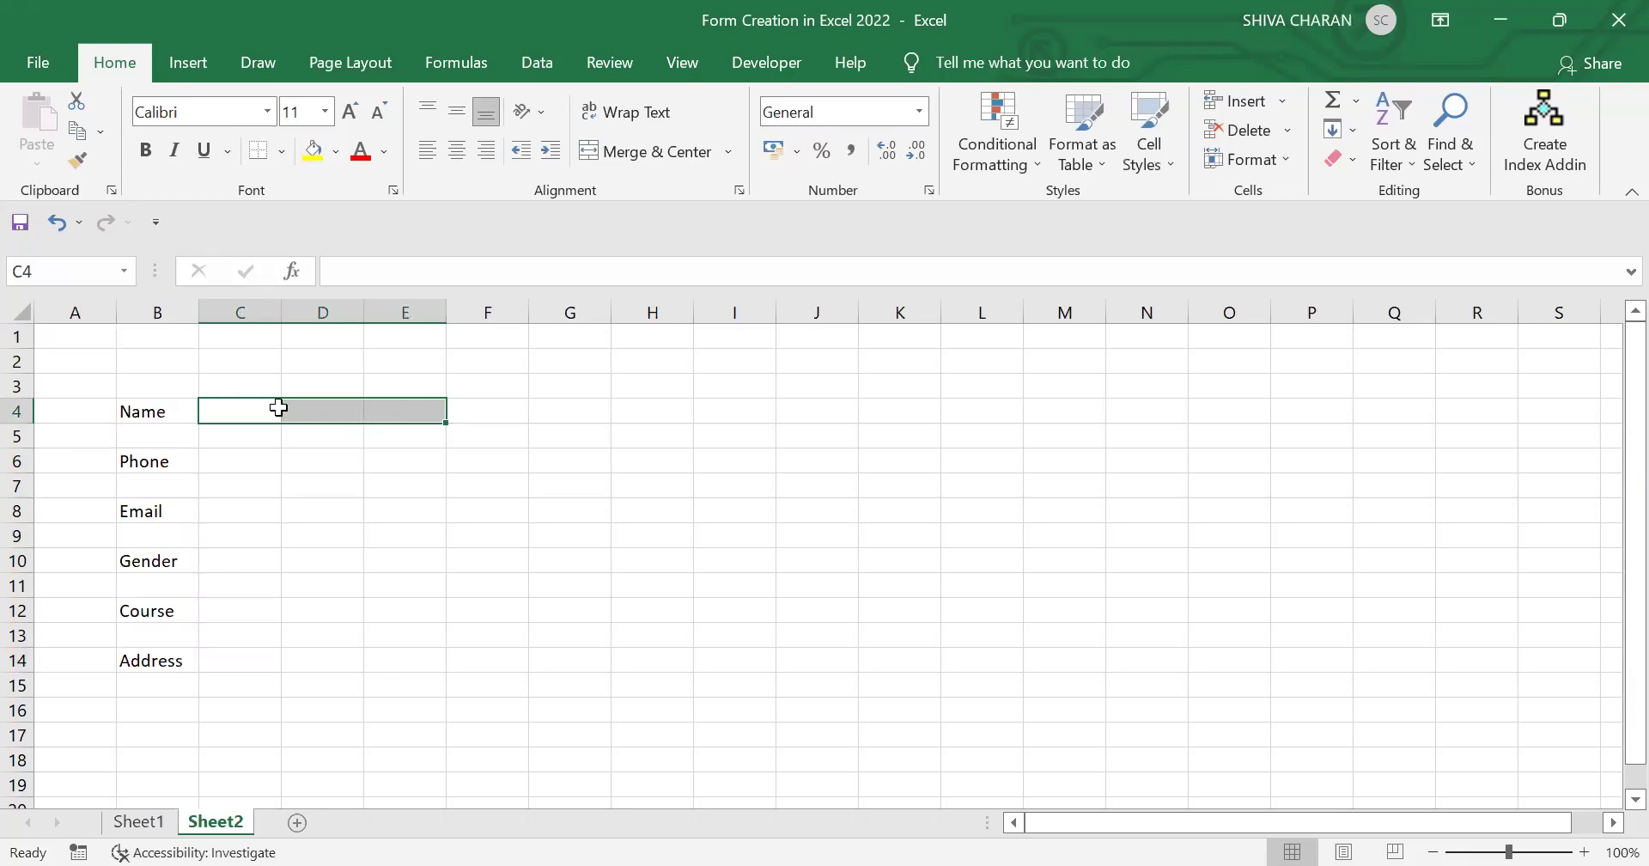
pyautogui.moveTo(223, 406); pyautogui.dragTo(390, 418)
pyautogui.click(637, 152)
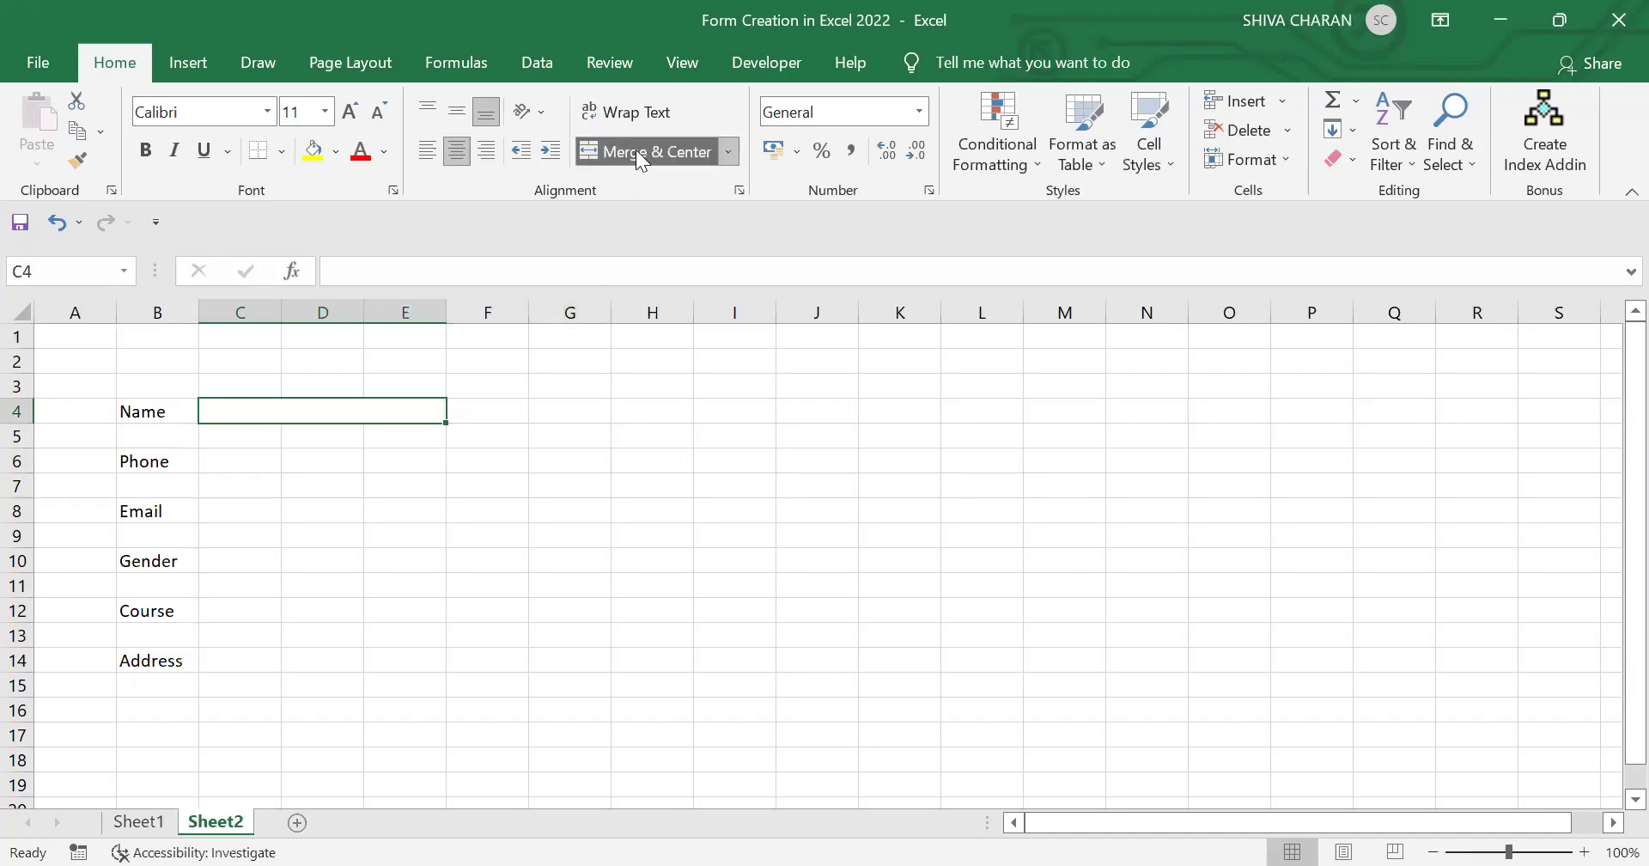
pyautogui.hotkey('ctrl', 'c')
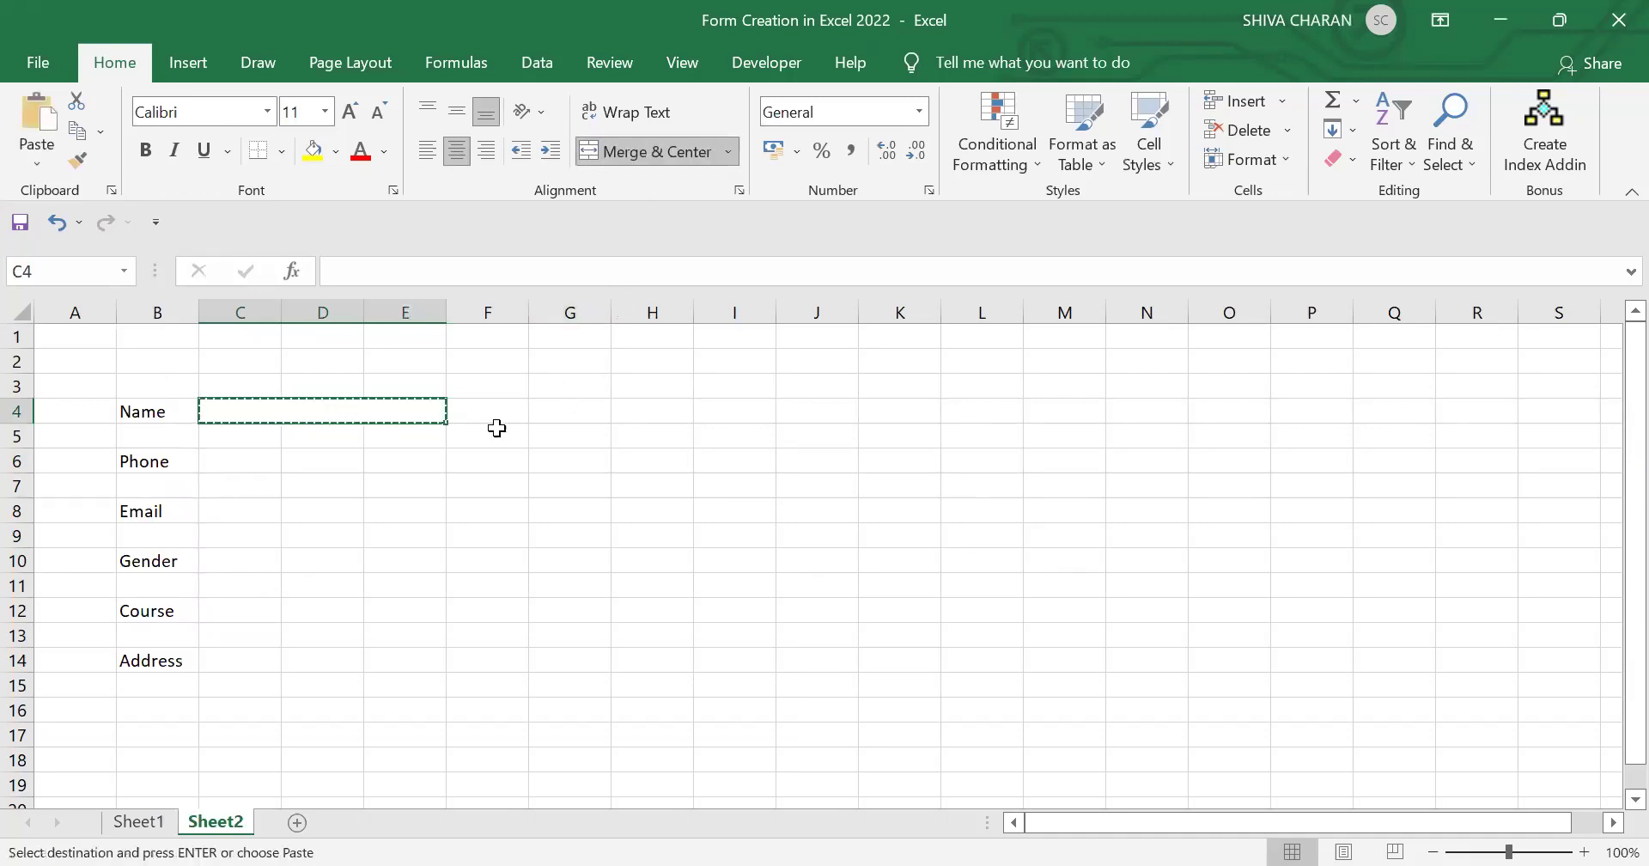
# Step: Paste the merged field beside Phone (C6), Email (C8) and Address (C14:E14)
pyautogui.click(243, 459)
pyautogui.hotkey('ctrl', 'v')
pyautogui.click(232, 510)
pyautogui.hotkey('ctrl', 'v')
pyautogui.moveTo(224, 658); pyautogui.dragTo(320, 662)
pyautogui.hotkey('ctrl', 'v')
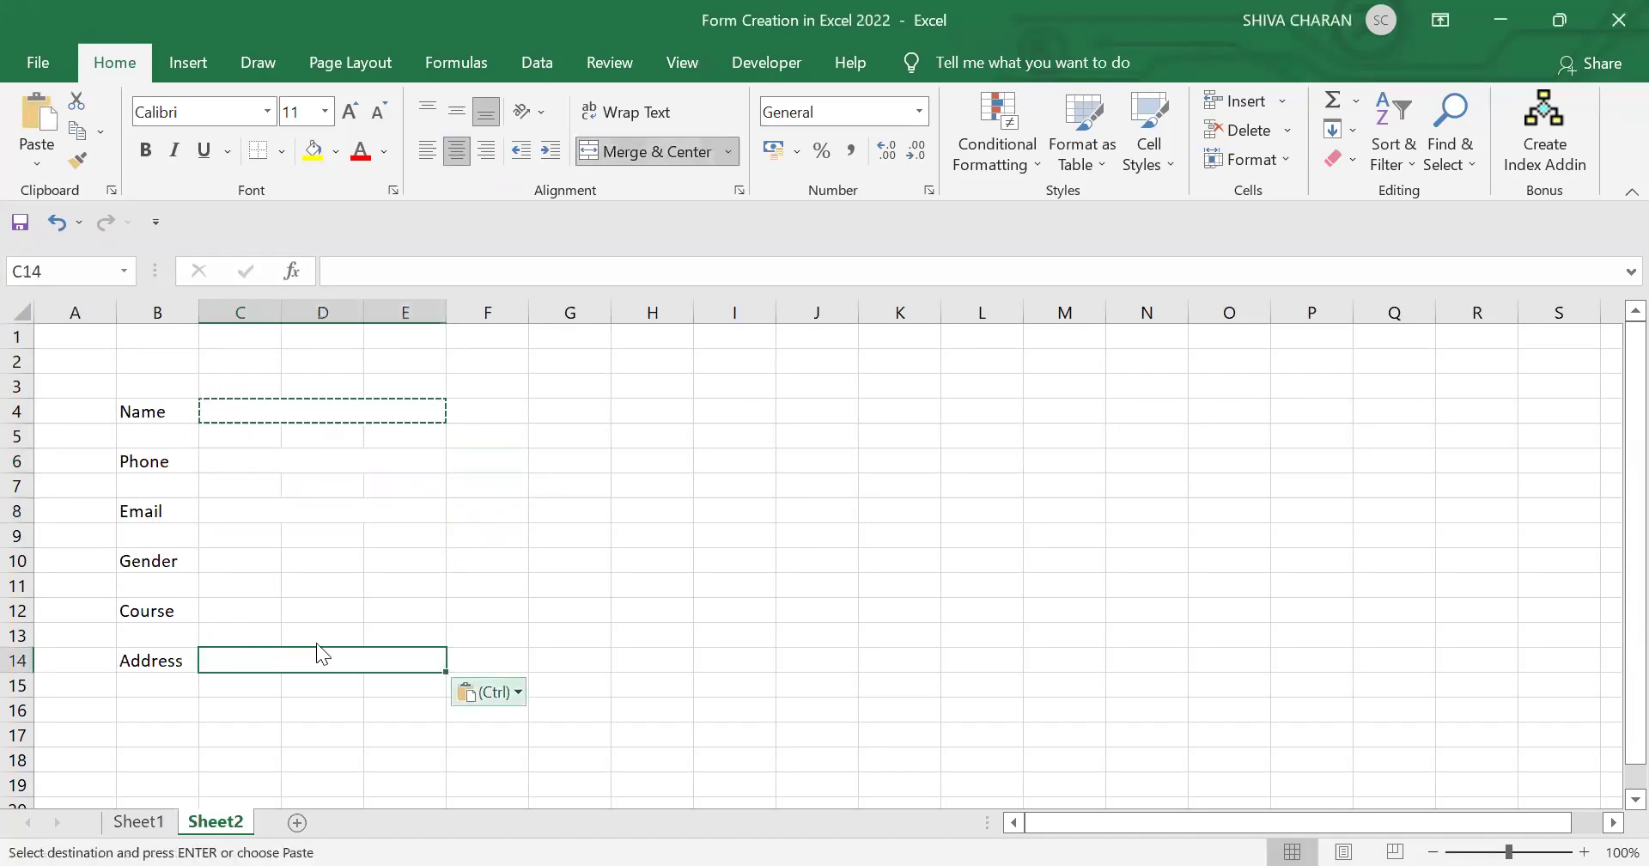
pyautogui.press('ctrl')
pyautogui.press('Escape')
# Step: Select the four merged entry fields together, then deselect them and cancel the copy
pyautogui.moveTo(221, 567); pyautogui.dragTo(442, 610)
pyautogui.click(514, 602)
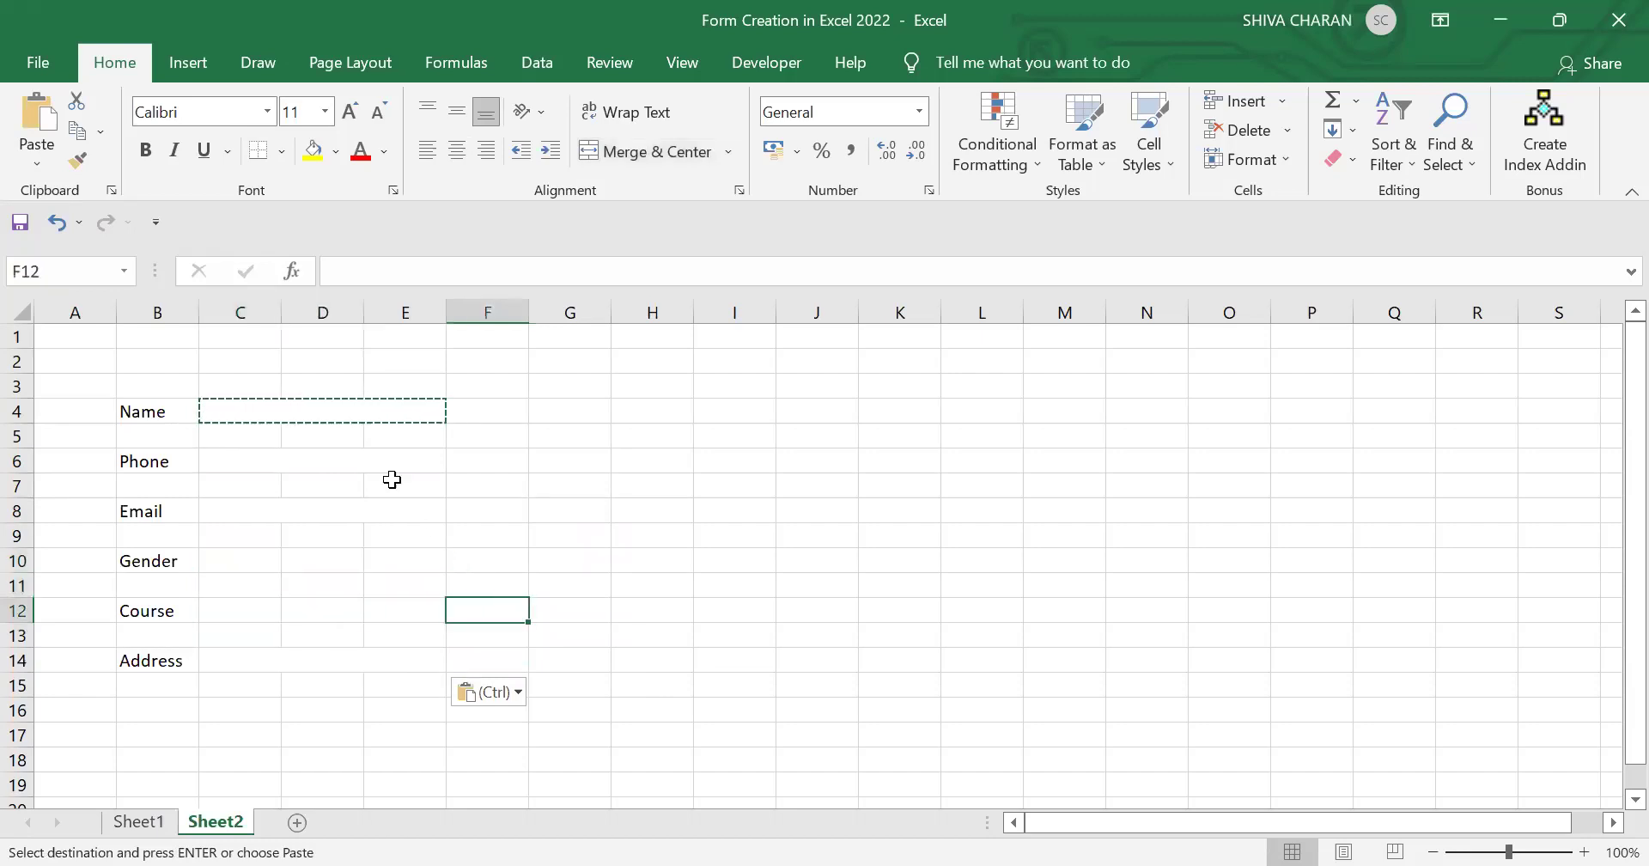
pyautogui.click(329, 417)
pyautogui.keyDown('ctrl'); pyautogui.click(323, 459); pyautogui.keyUp('ctrl')
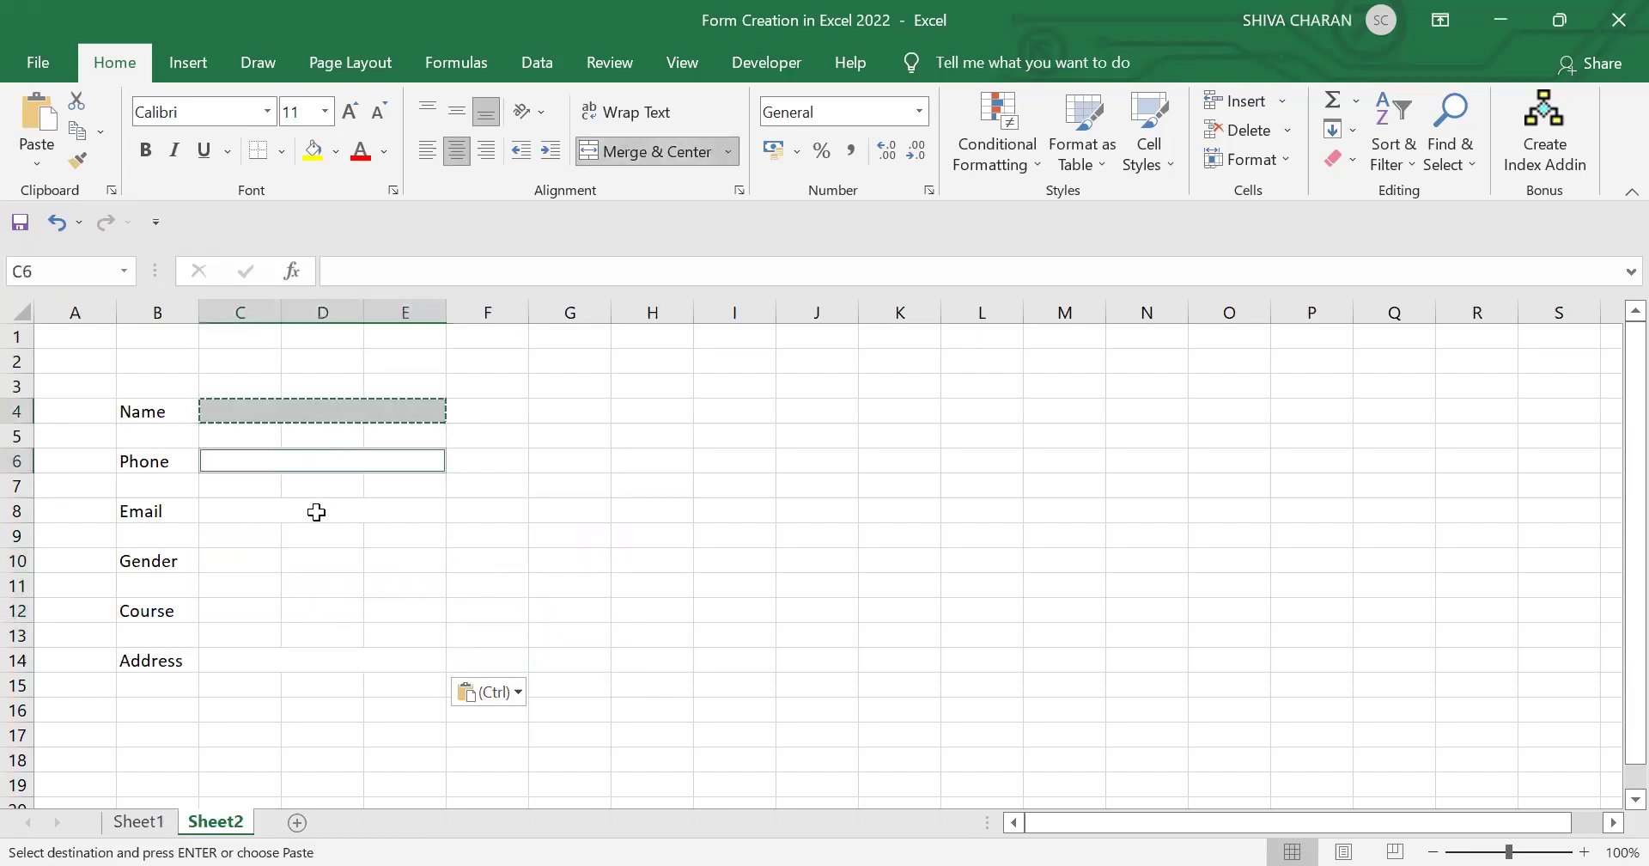
pyautogui.keyDown('ctrl'); pyautogui.click(318, 511); pyautogui.keyUp('ctrl')
pyautogui.keyDown('ctrl'); pyautogui.click(339, 661); pyautogui.keyUp('ctrl')
pyautogui.click(627, 610)
pyautogui.press('Escape')
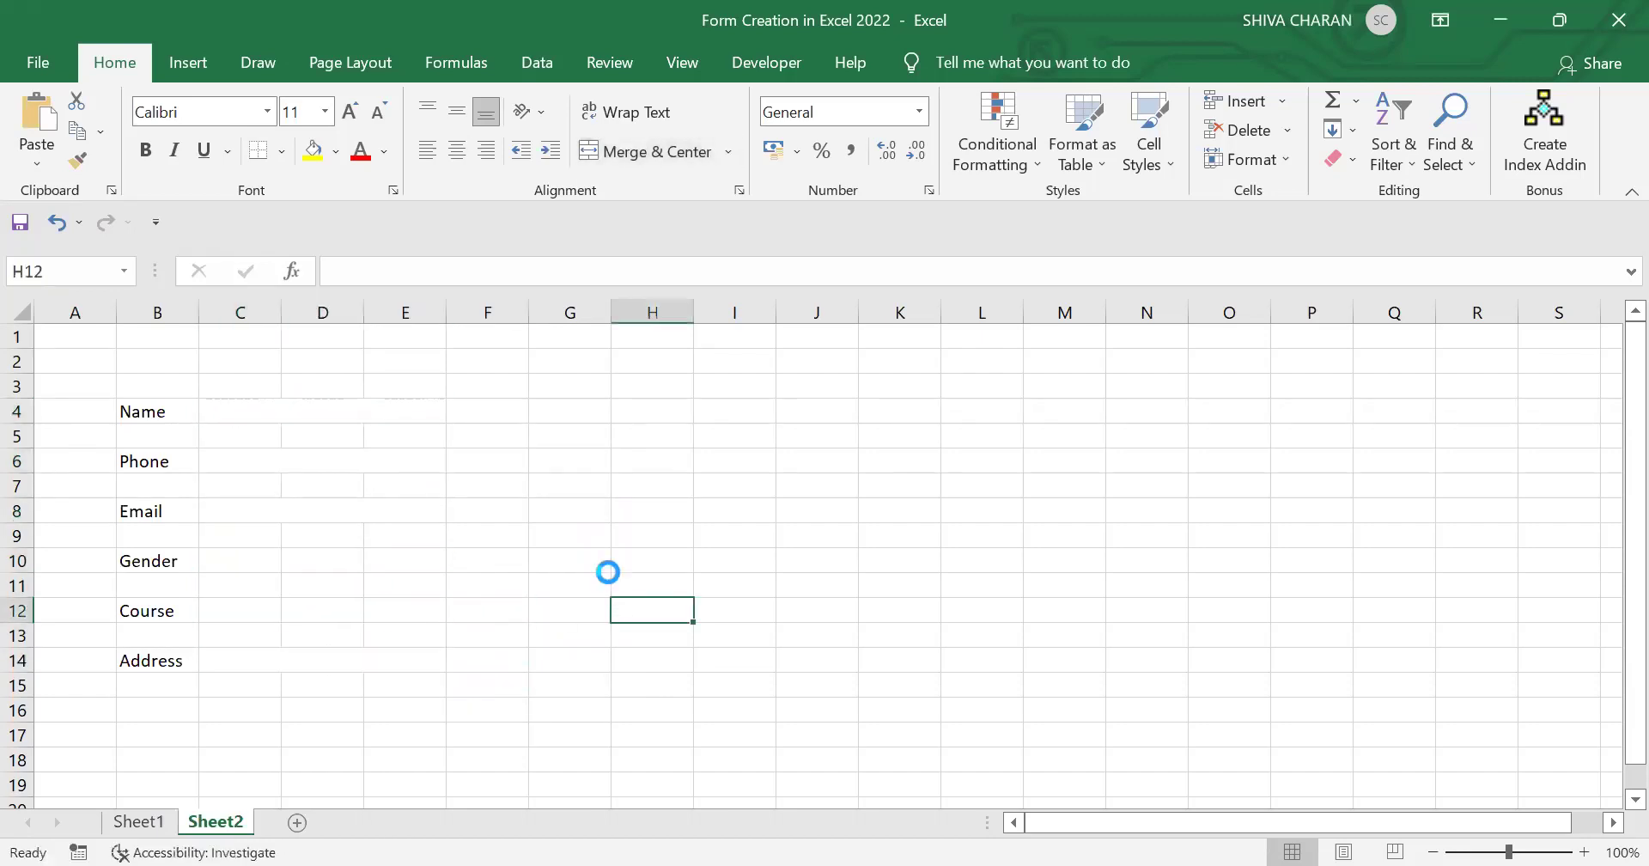
# Step: Select the Name, Phone, Email and Address entry fields together
pyautogui.click(312, 417)
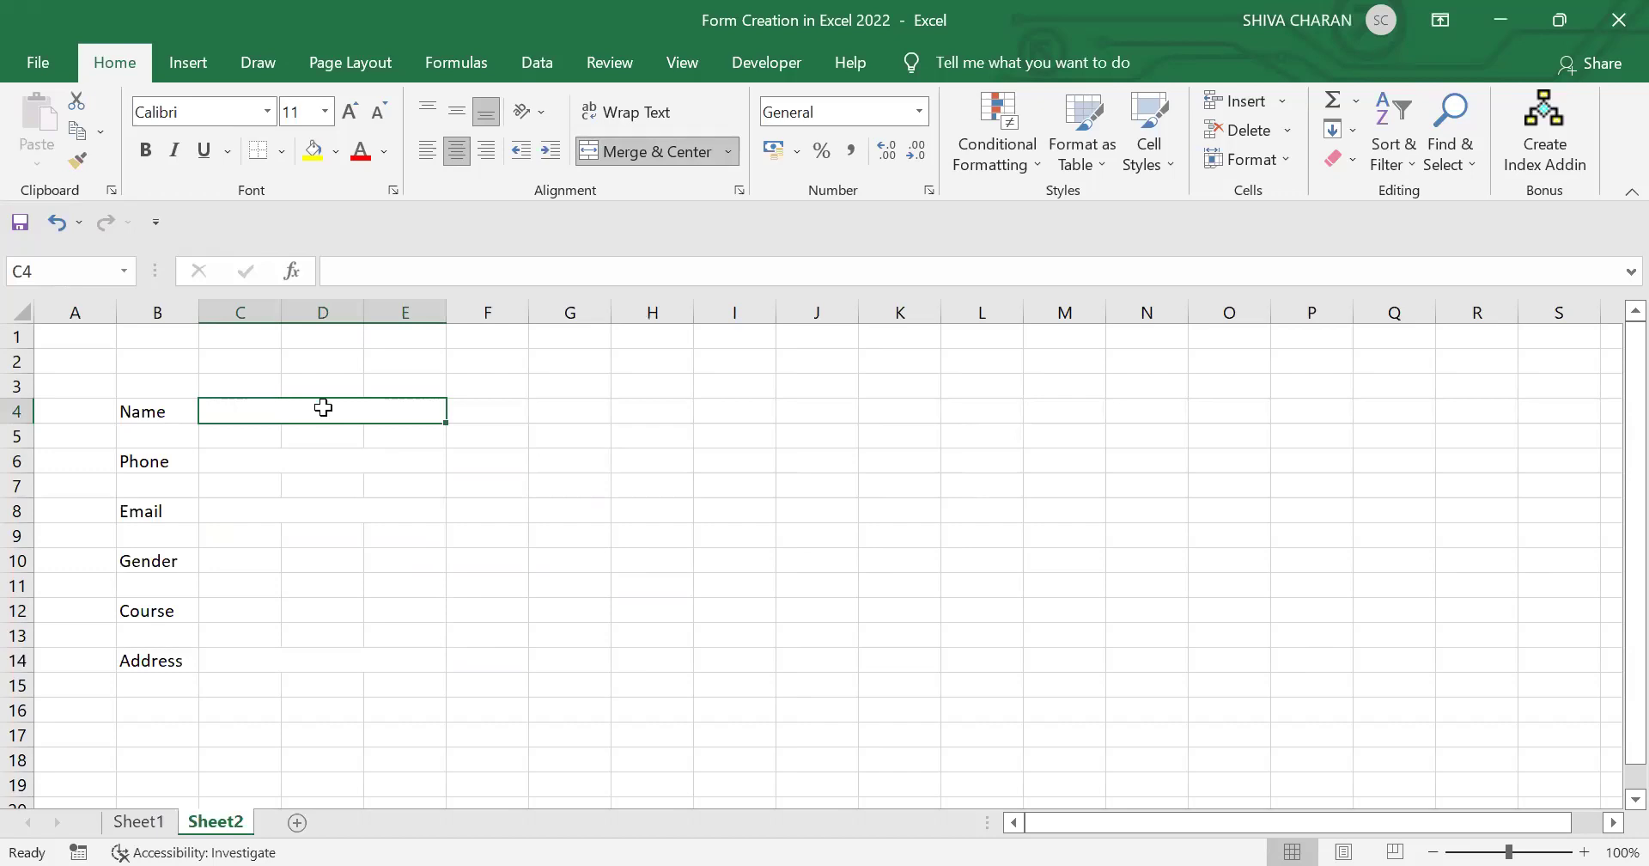
pyautogui.click(344, 454)
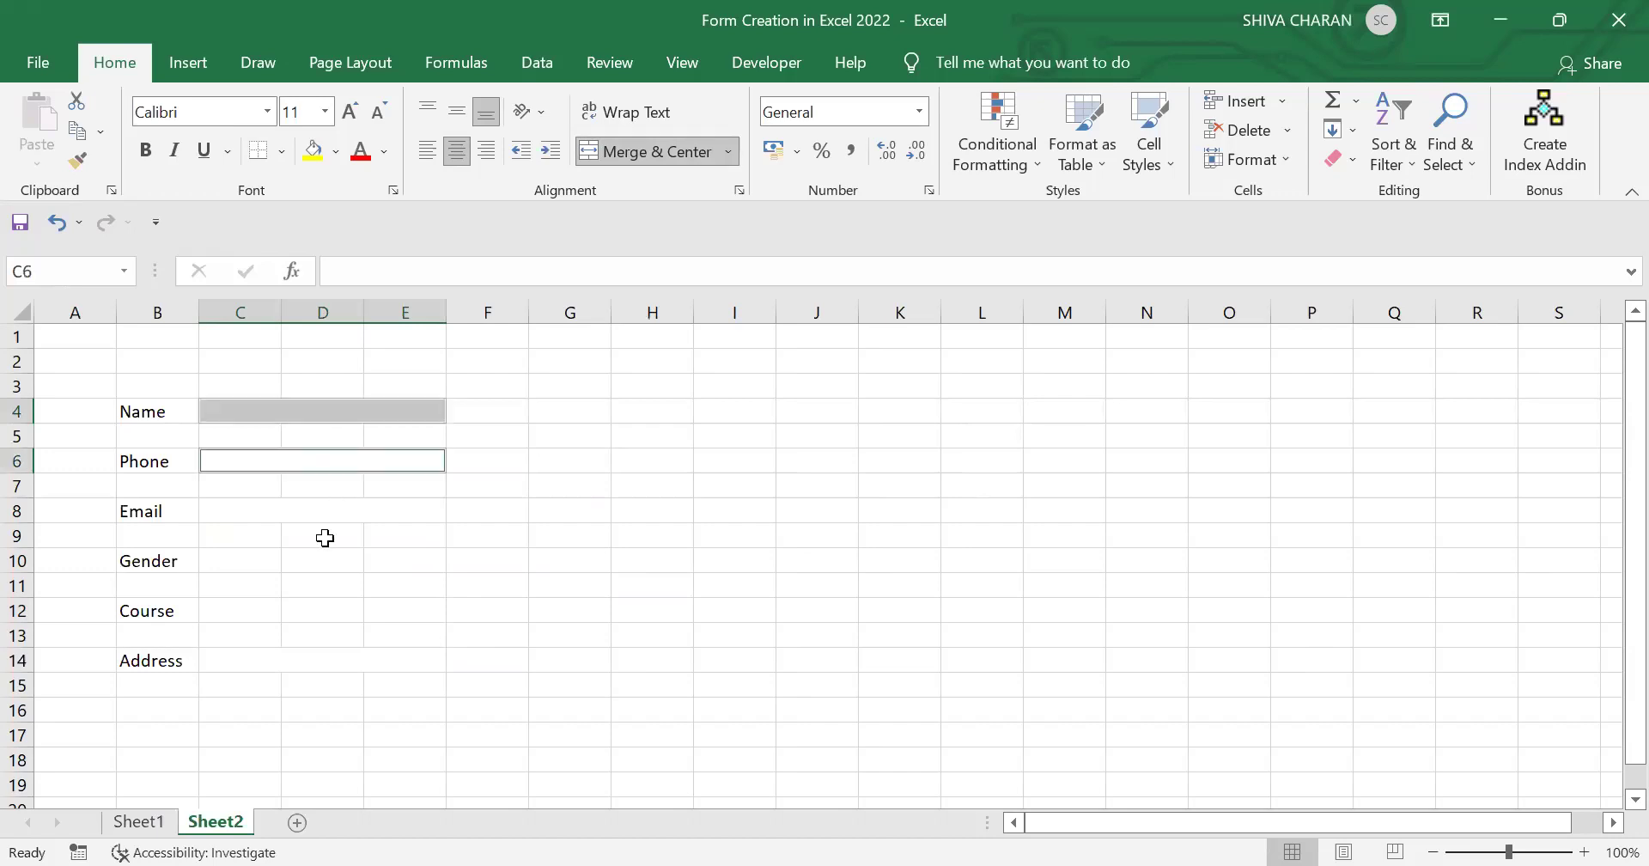
pyautogui.keyDown('ctrl'); pyautogui.click(306, 505); pyautogui.keyUp('ctrl')
pyautogui.click(354, 430)
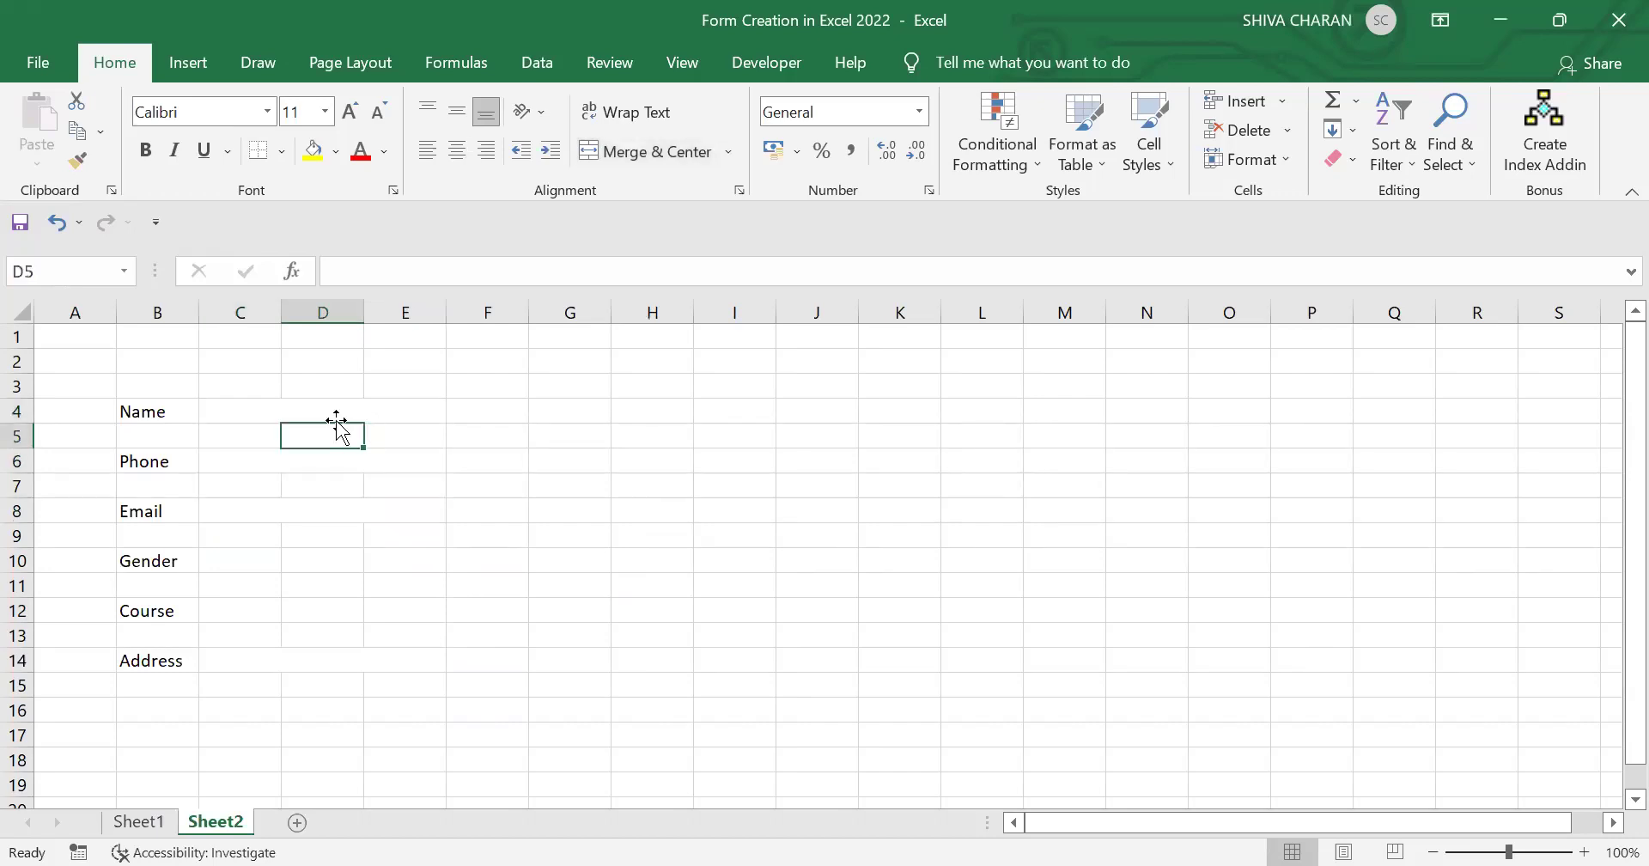
pyautogui.click(311, 405)
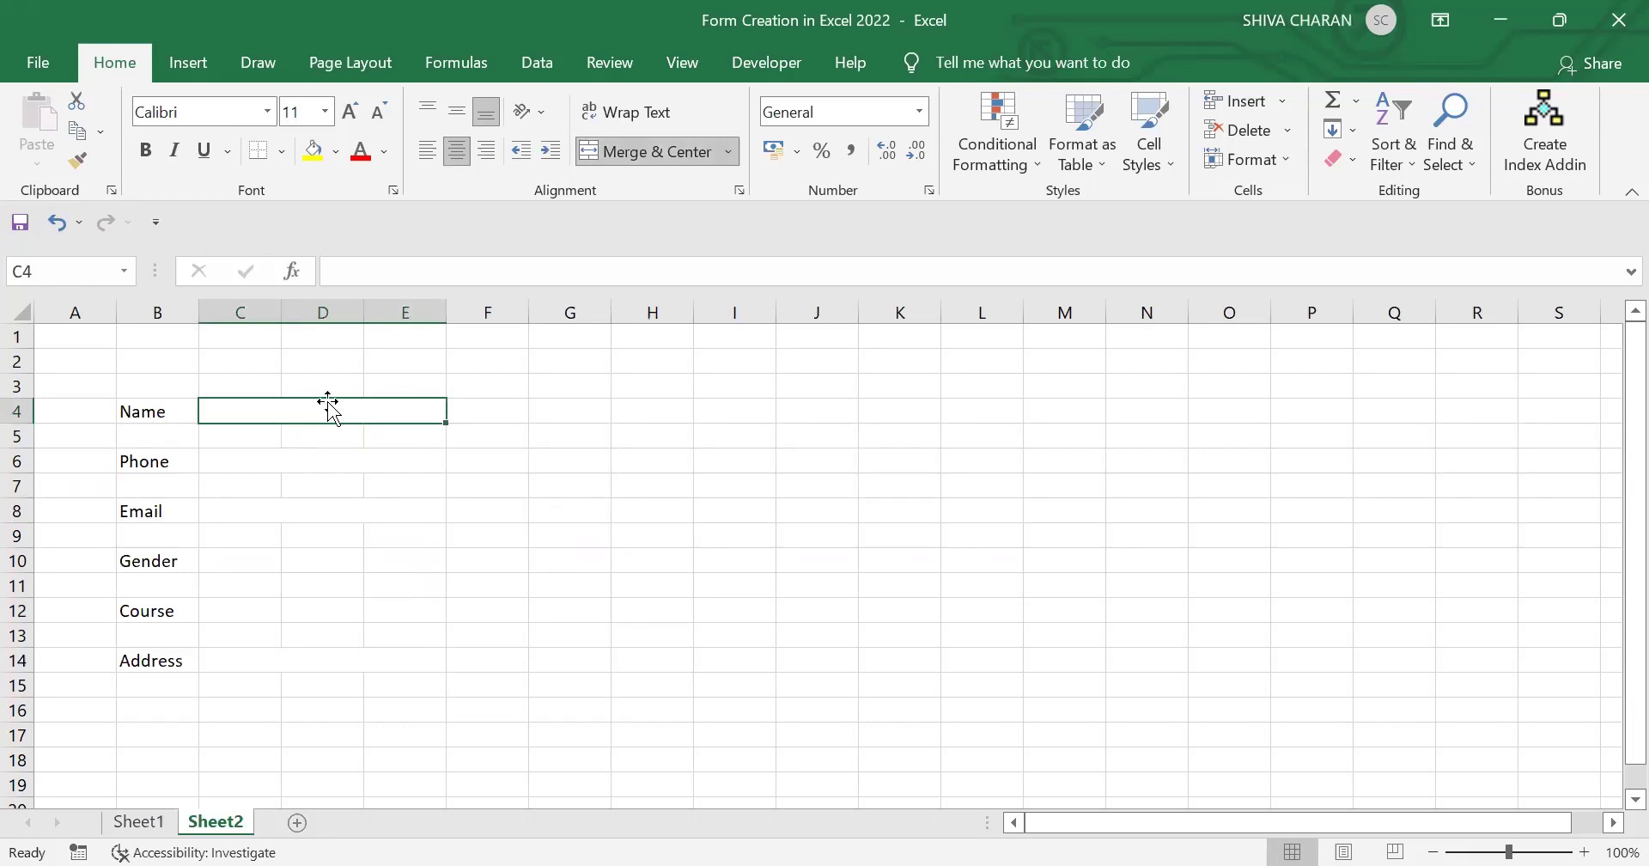
pyautogui.keyDown('ctrl'); pyautogui.click(313, 461); pyautogui.keyUp('ctrl')
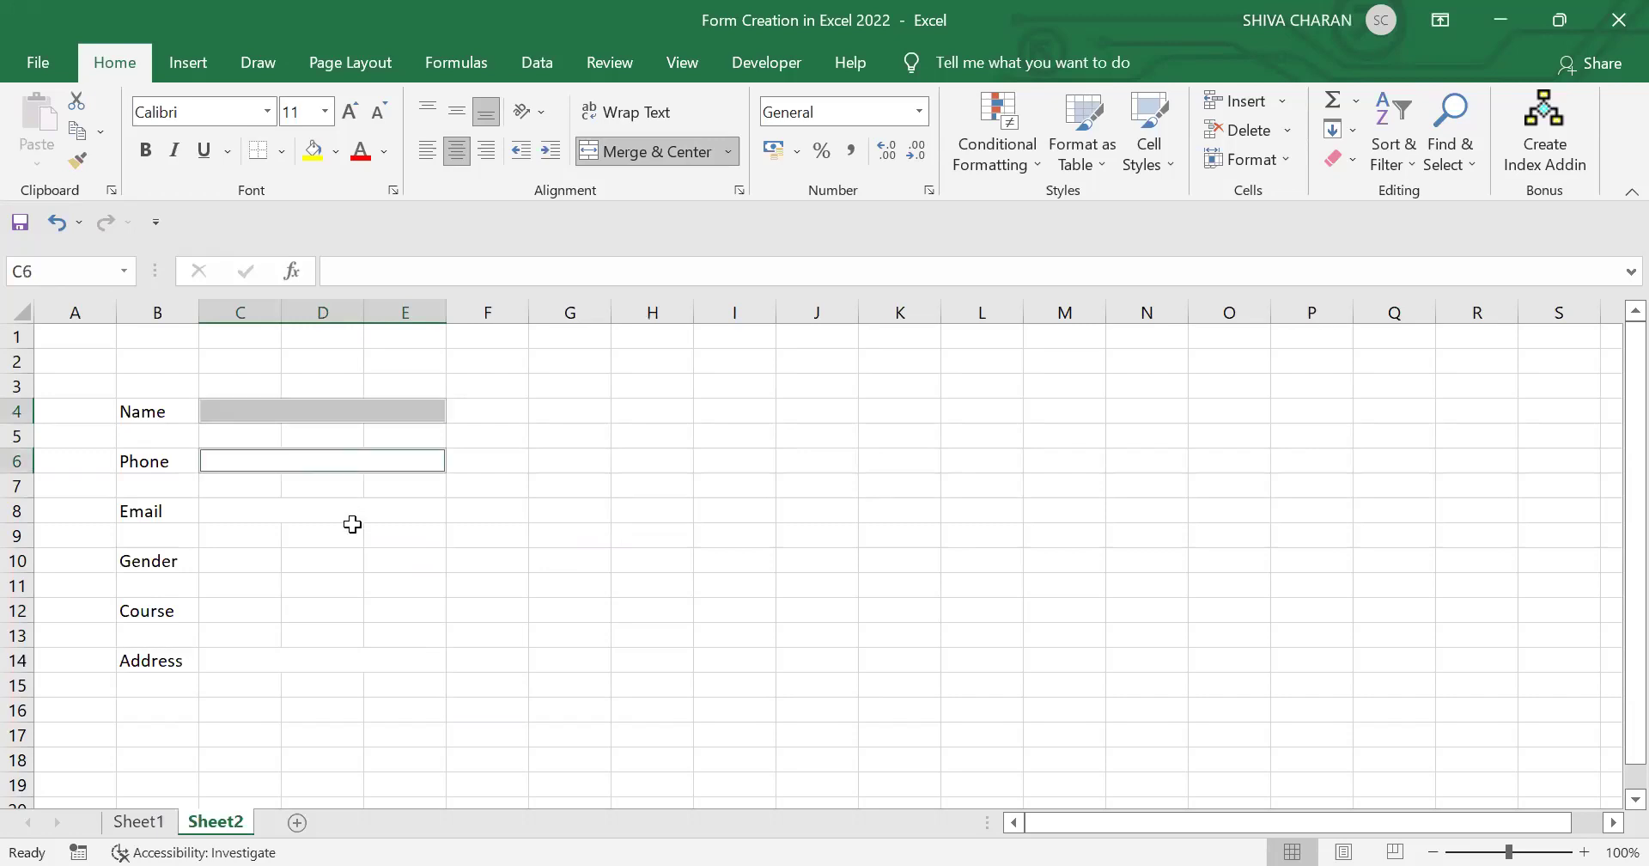
pyautogui.keyDown('ctrl'); pyautogui.click(323, 514); pyautogui.keyUp('ctrl')
pyautogui.keyDown('ctrl'); pyautogui.click(293, 659); pyautogui.keyUp('ctrl')
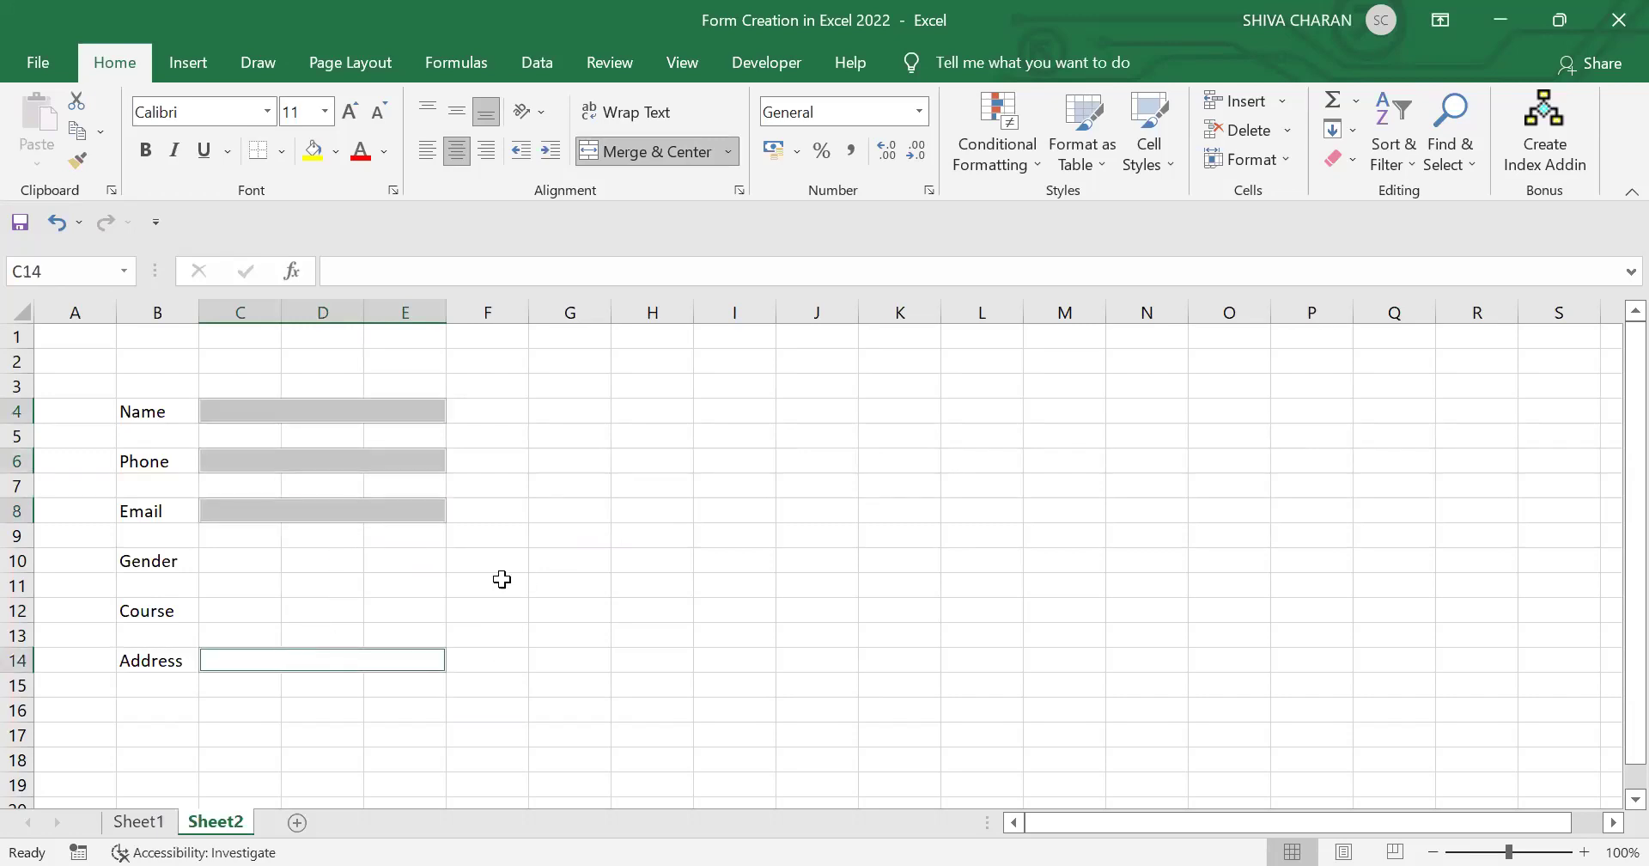
# Step: Add a conditional formatting rule filling Blanks with light grey
pyautogui.click(1008, 137)
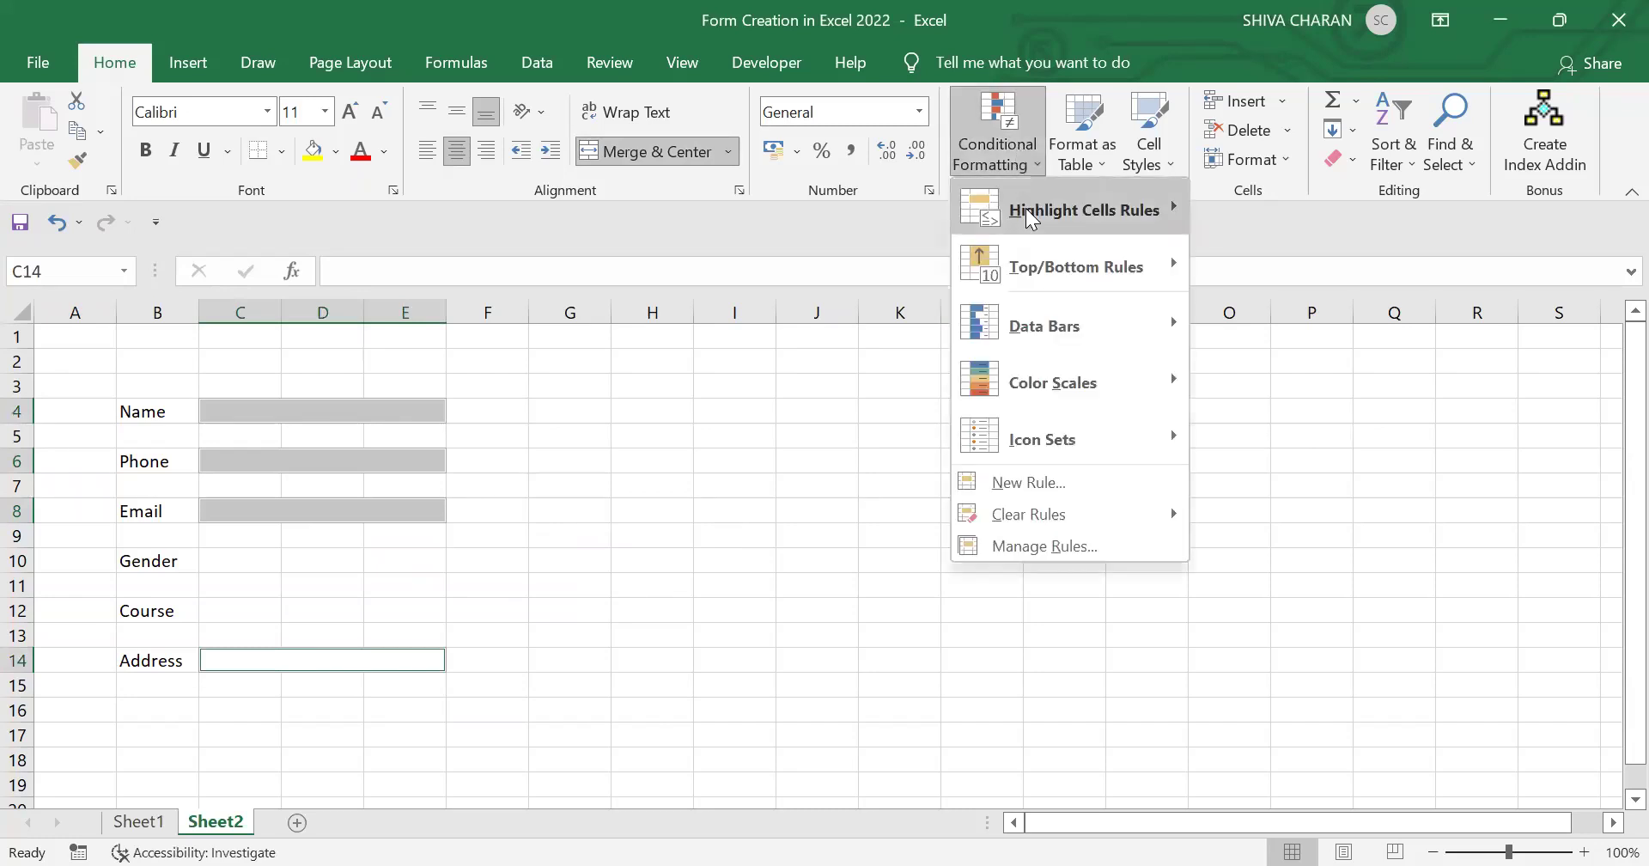
pyautogui.moveTo(1029, 218)
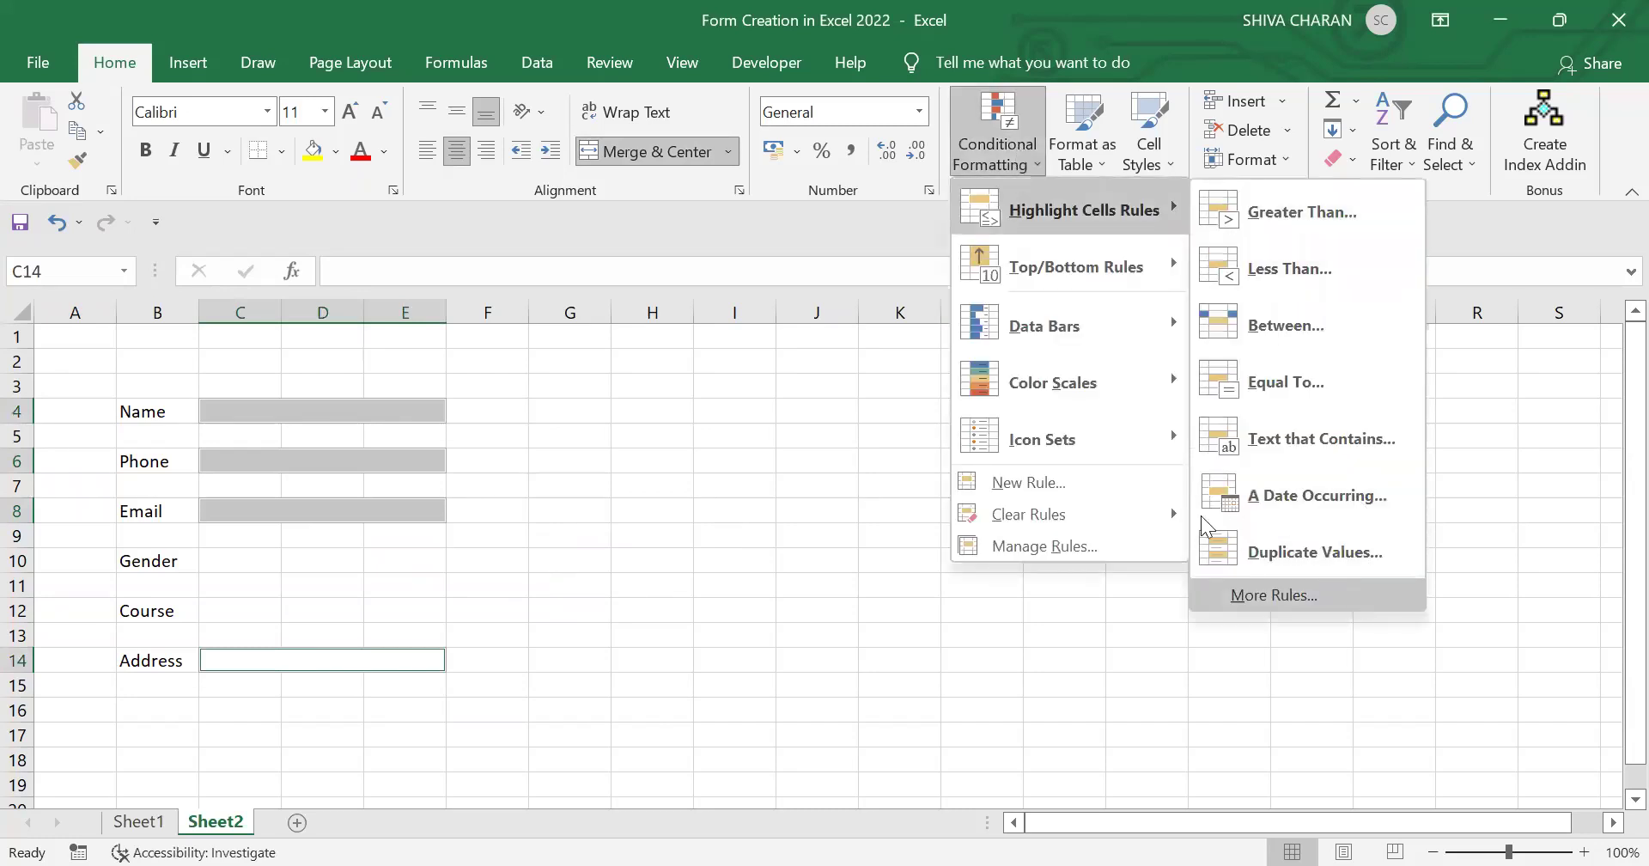
pyautogui.click(1275, 594)
pyautogui.click(1065, 418)
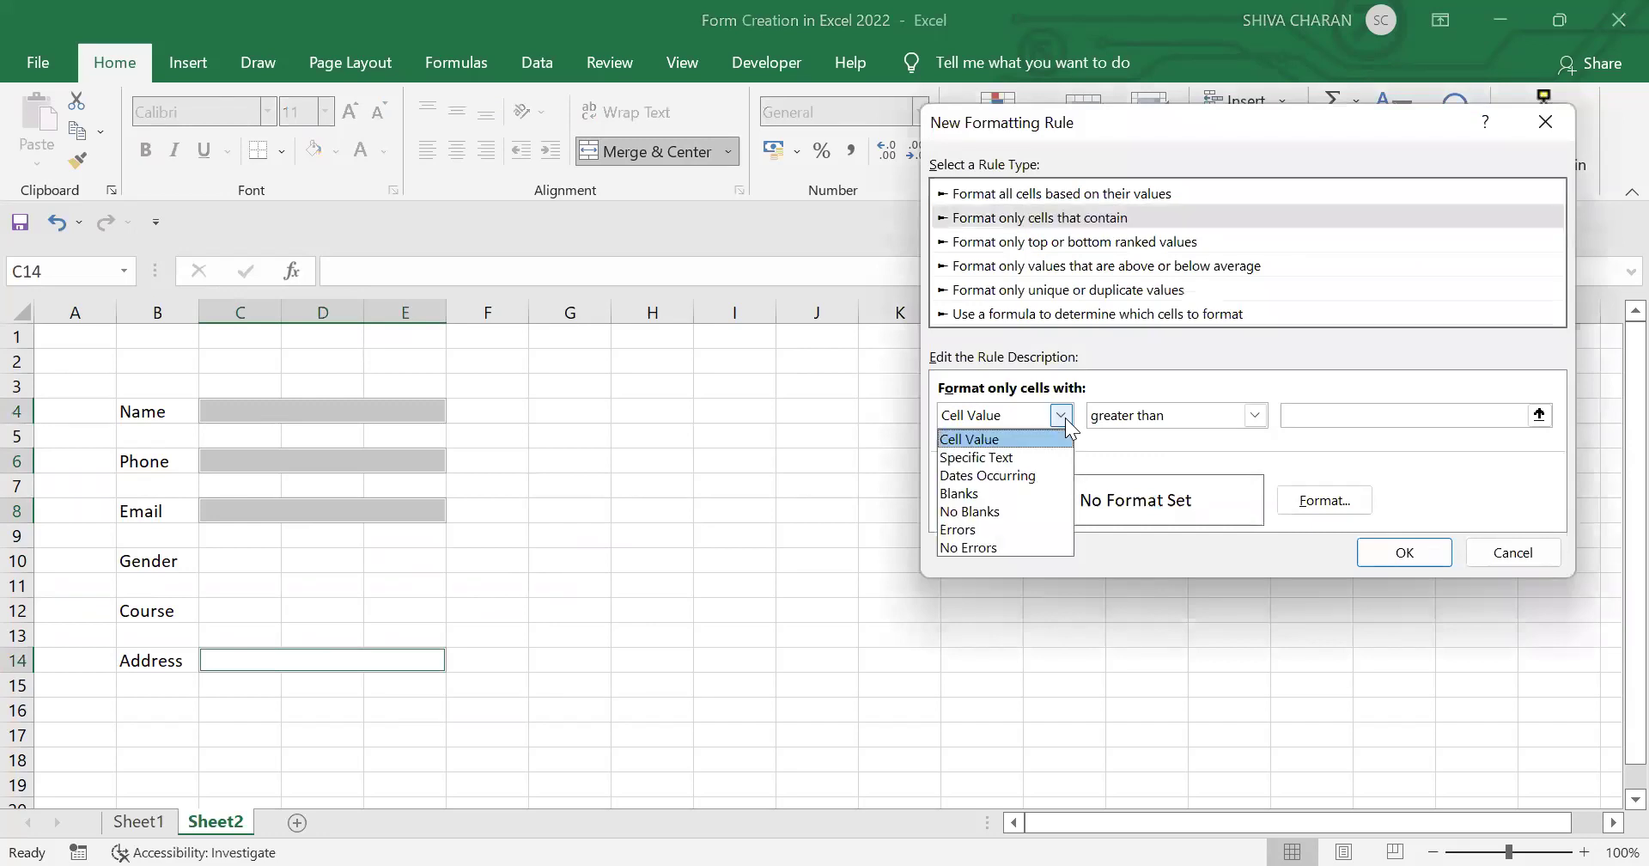
pyautogui.click(1029, 493)
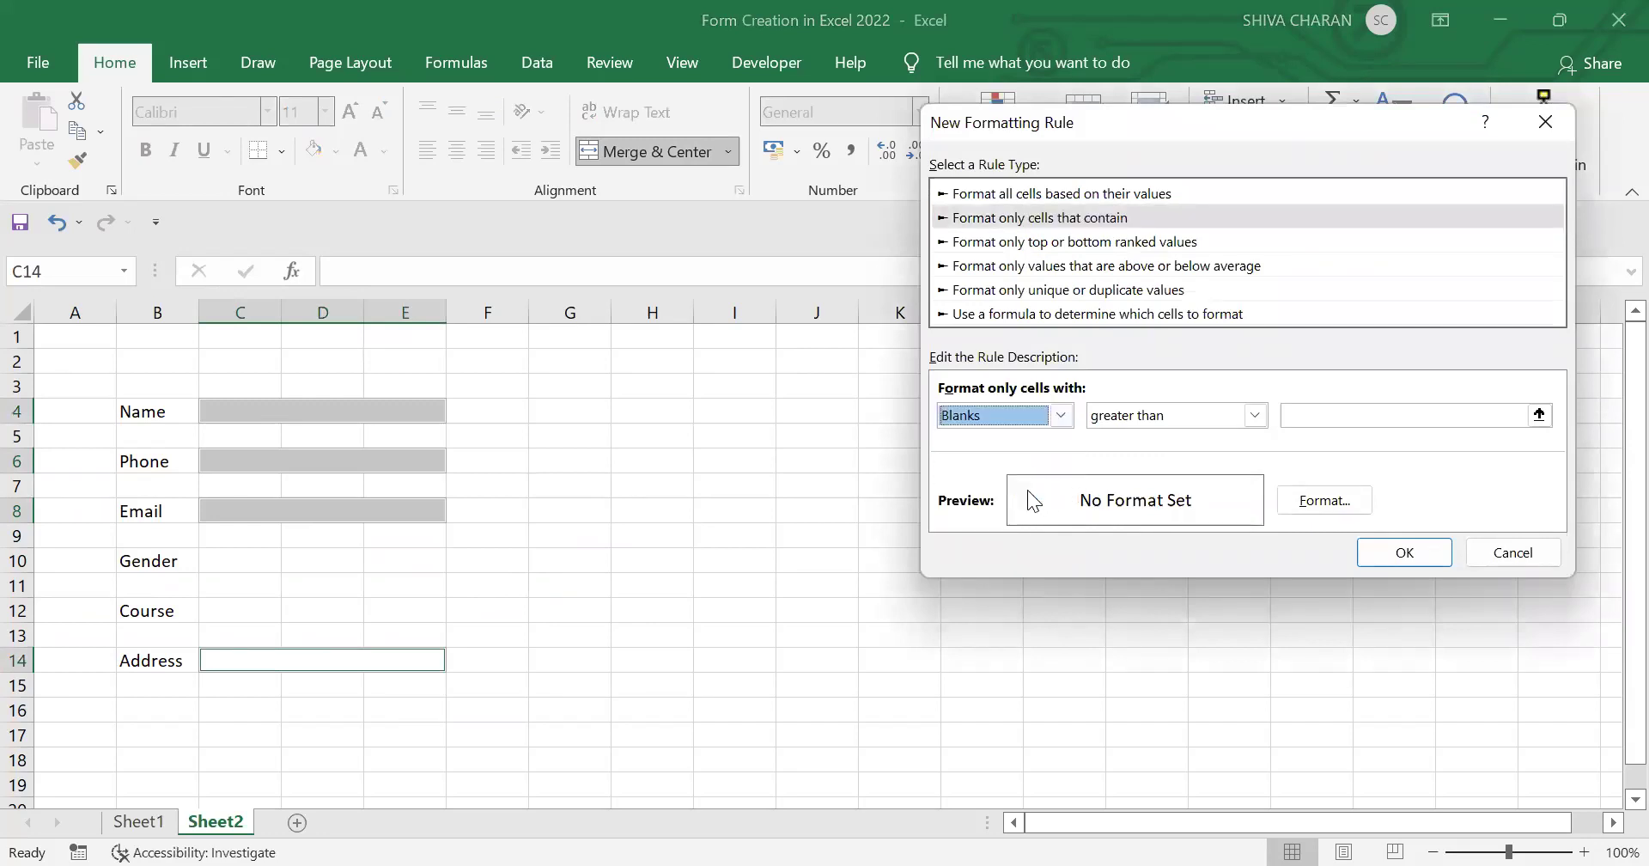
pyautogui.click(1317, 502)
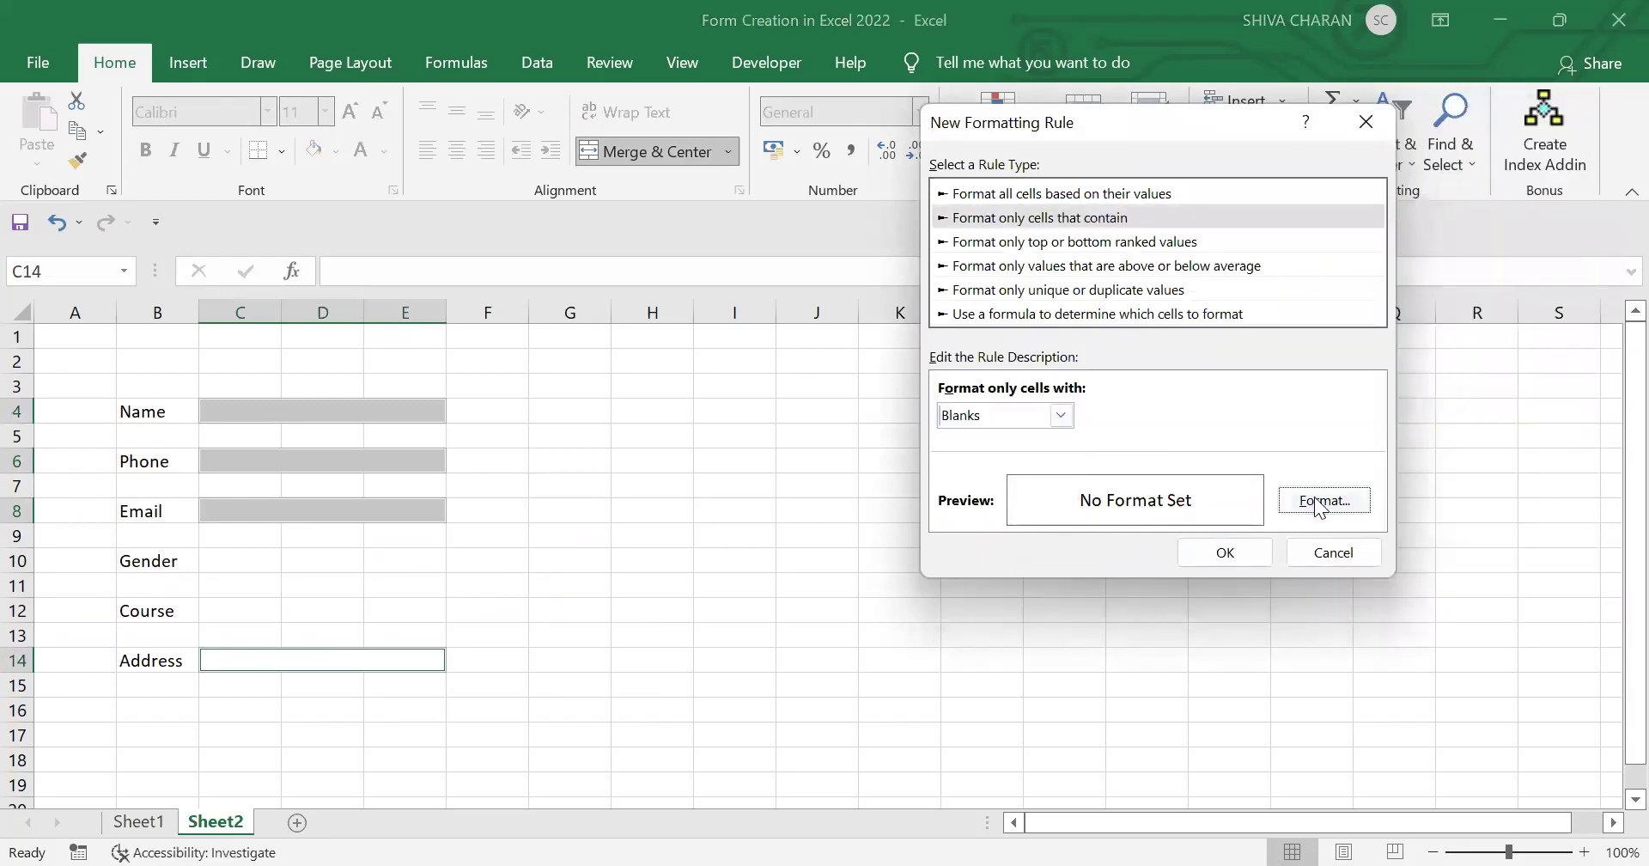
pyautogui.press('Return')
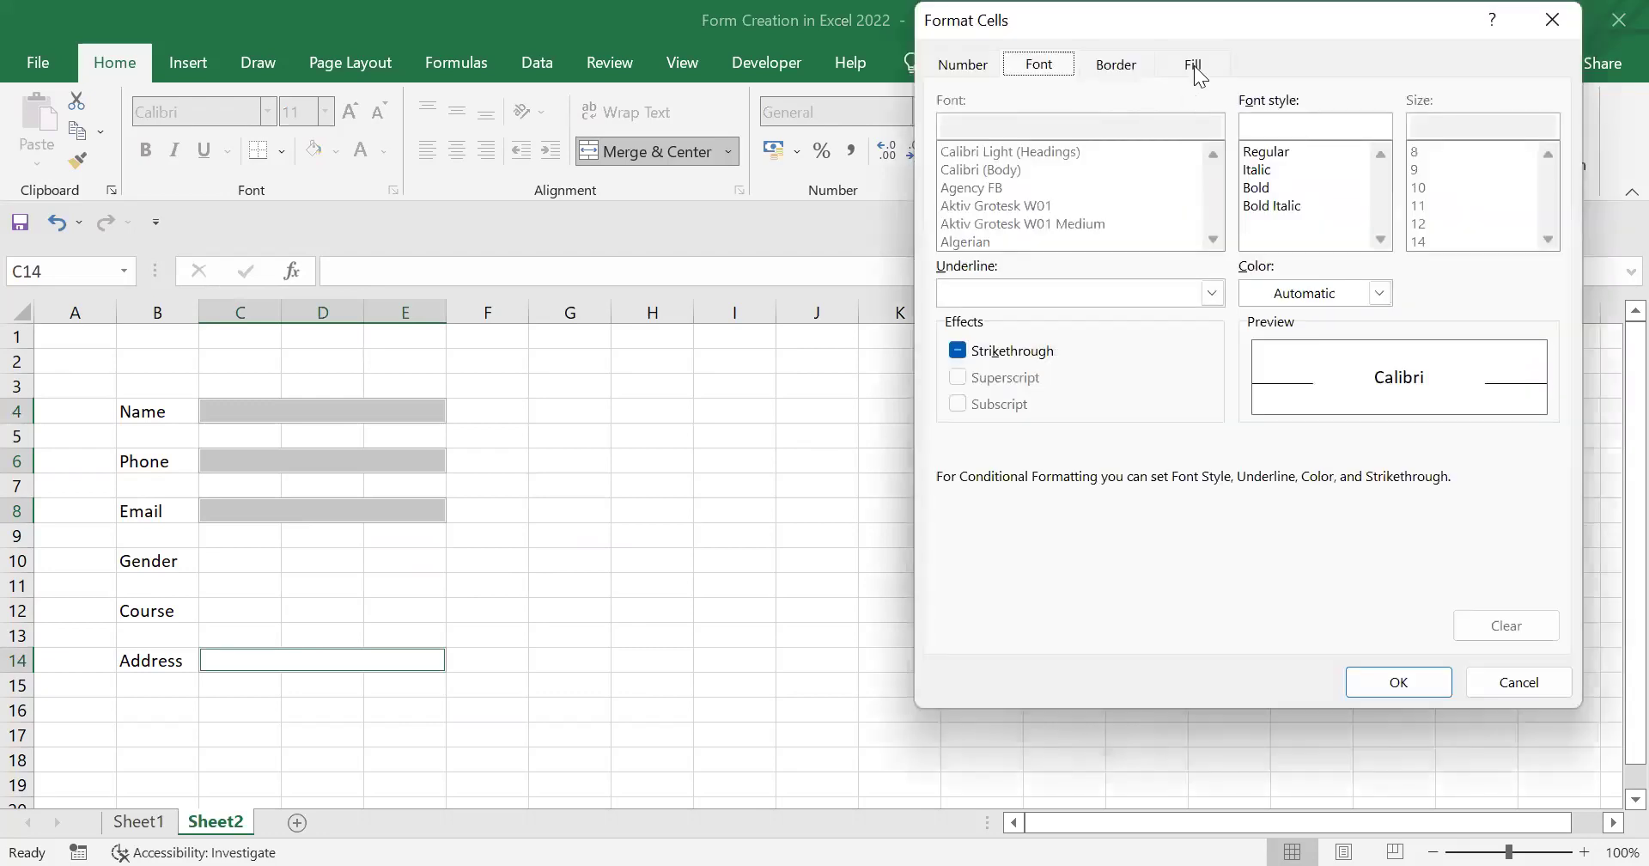
pyautogui.click(1193, 65)
pyautogui.click(961, 208)
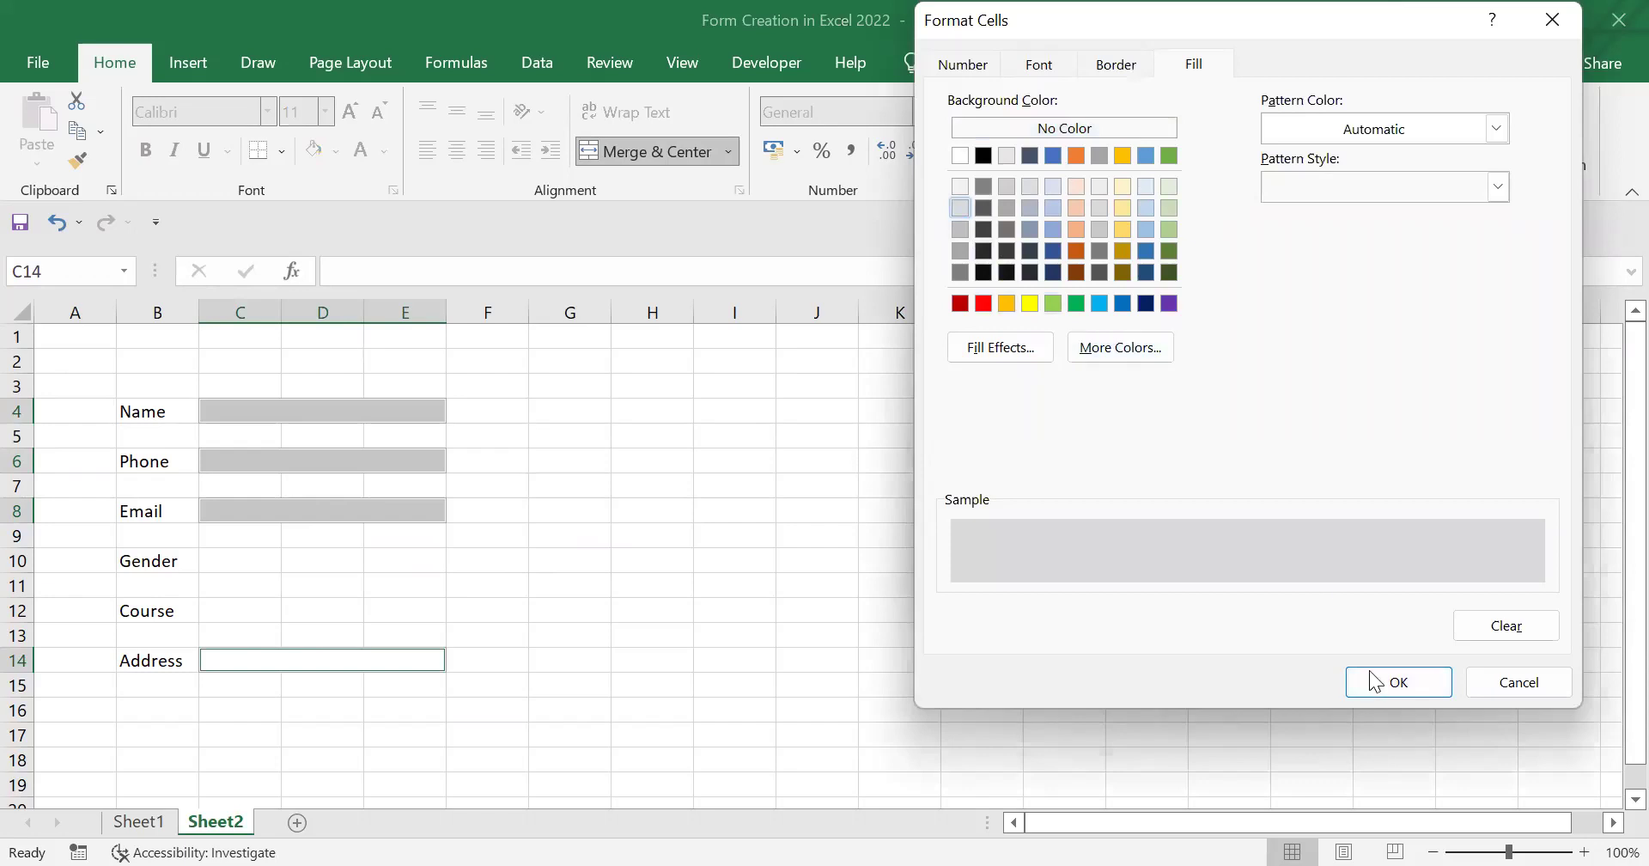
pyautogui.click(1393, 685)
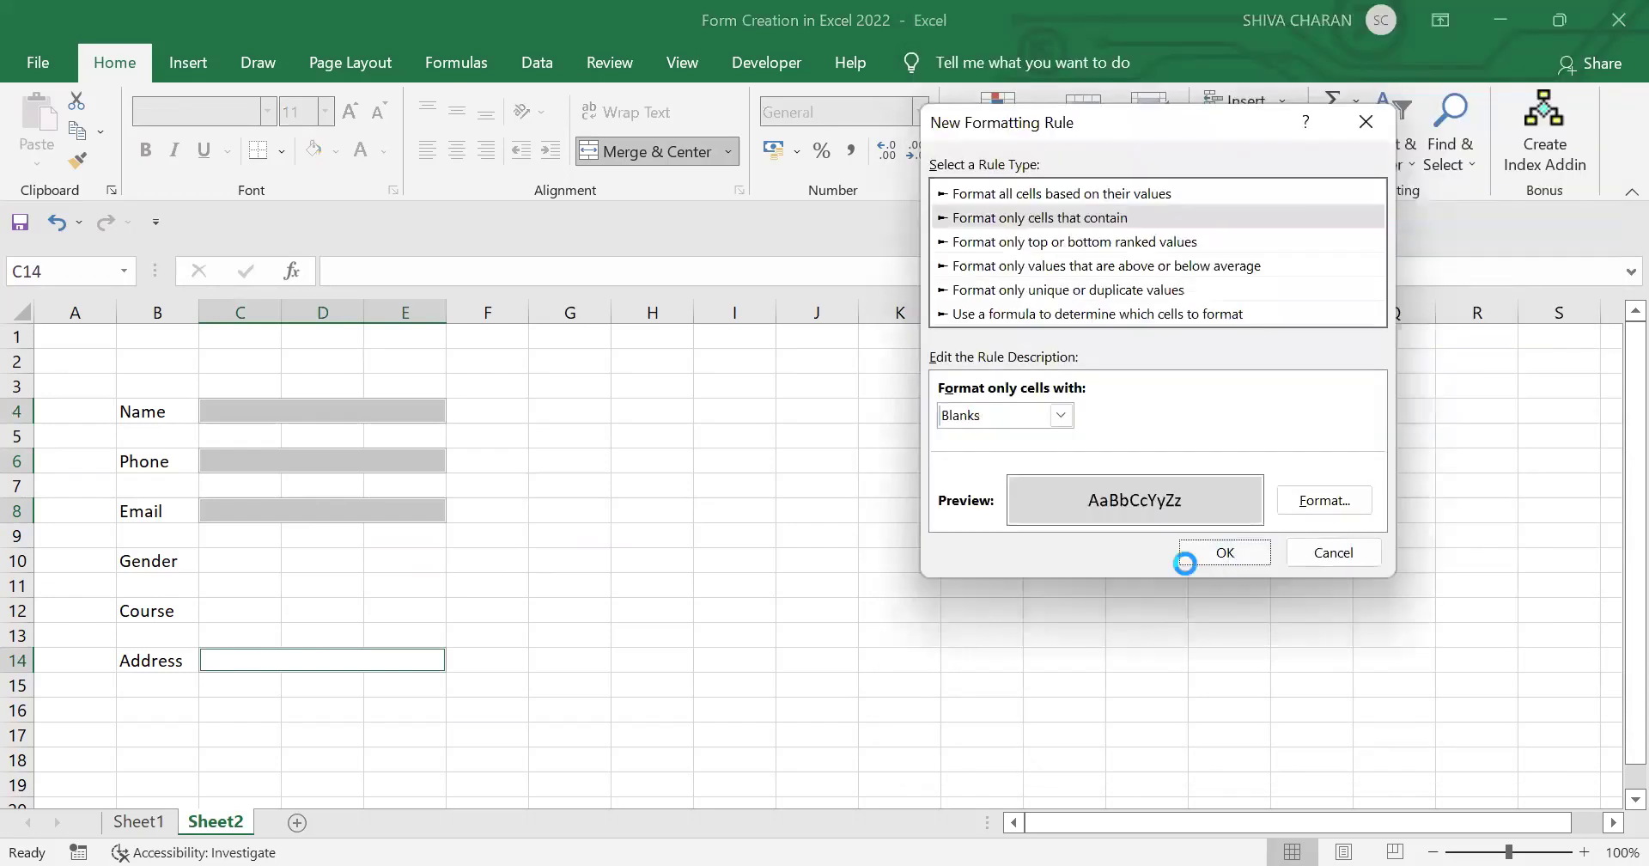
pyautogui.click(1186, 563)
# Step: Check that the empty Name, Phone and Email fields now show grey shading
pyautogui.click(379, 406)
pyautogui.click(395, 460)
pyautogui.click(413, 498)
pyautogui.click(421, 410)
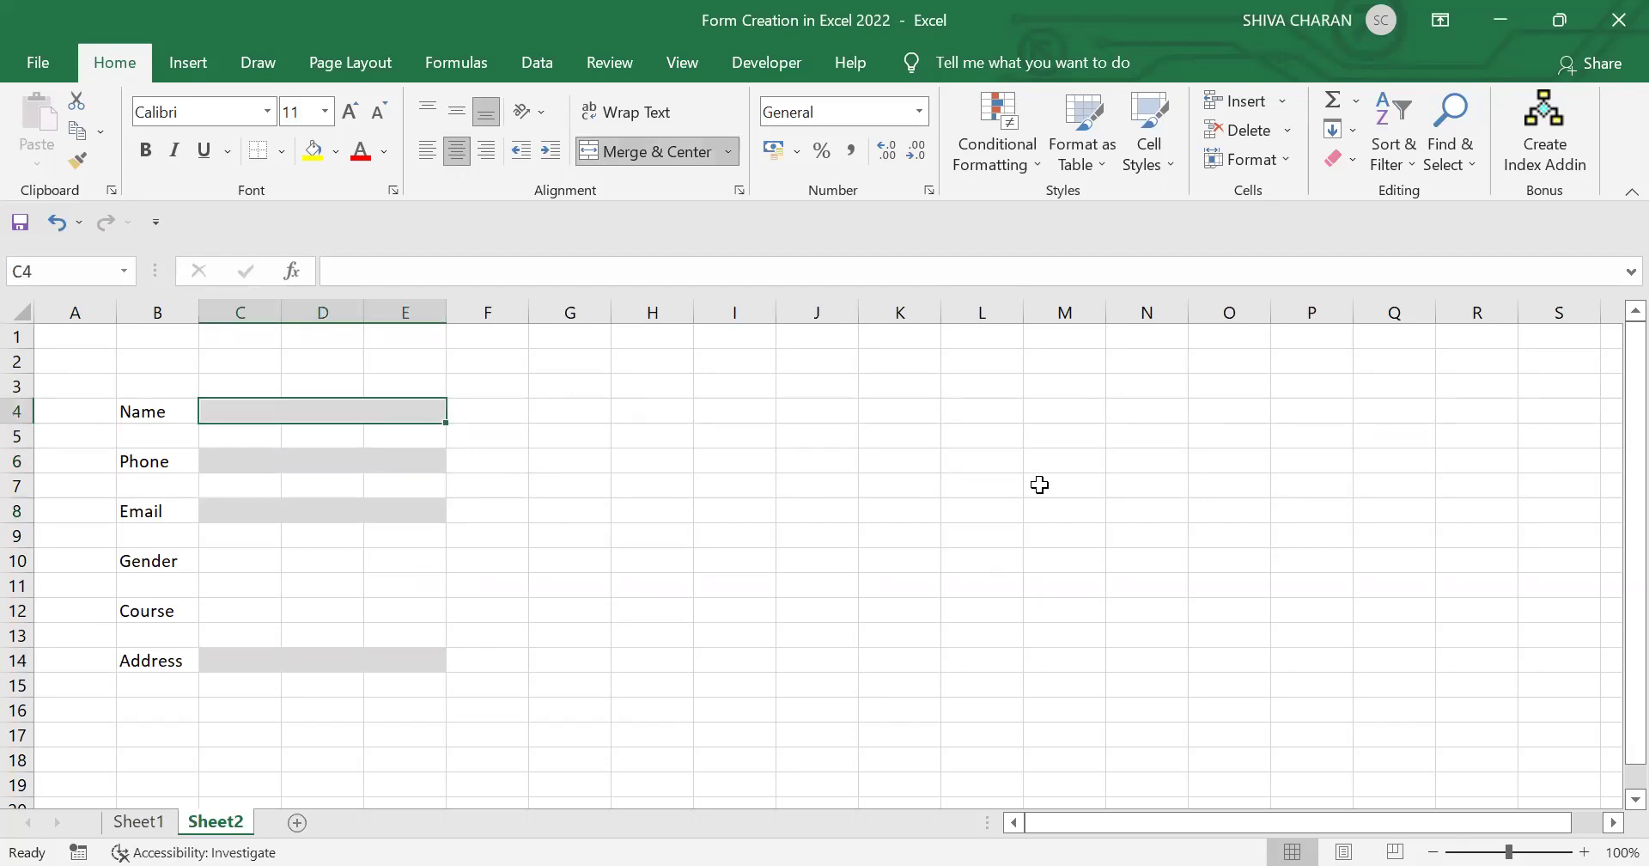
# Step: Type a test name into the Name field to check its shading, then undo it
pyautogui.write('Shiva')
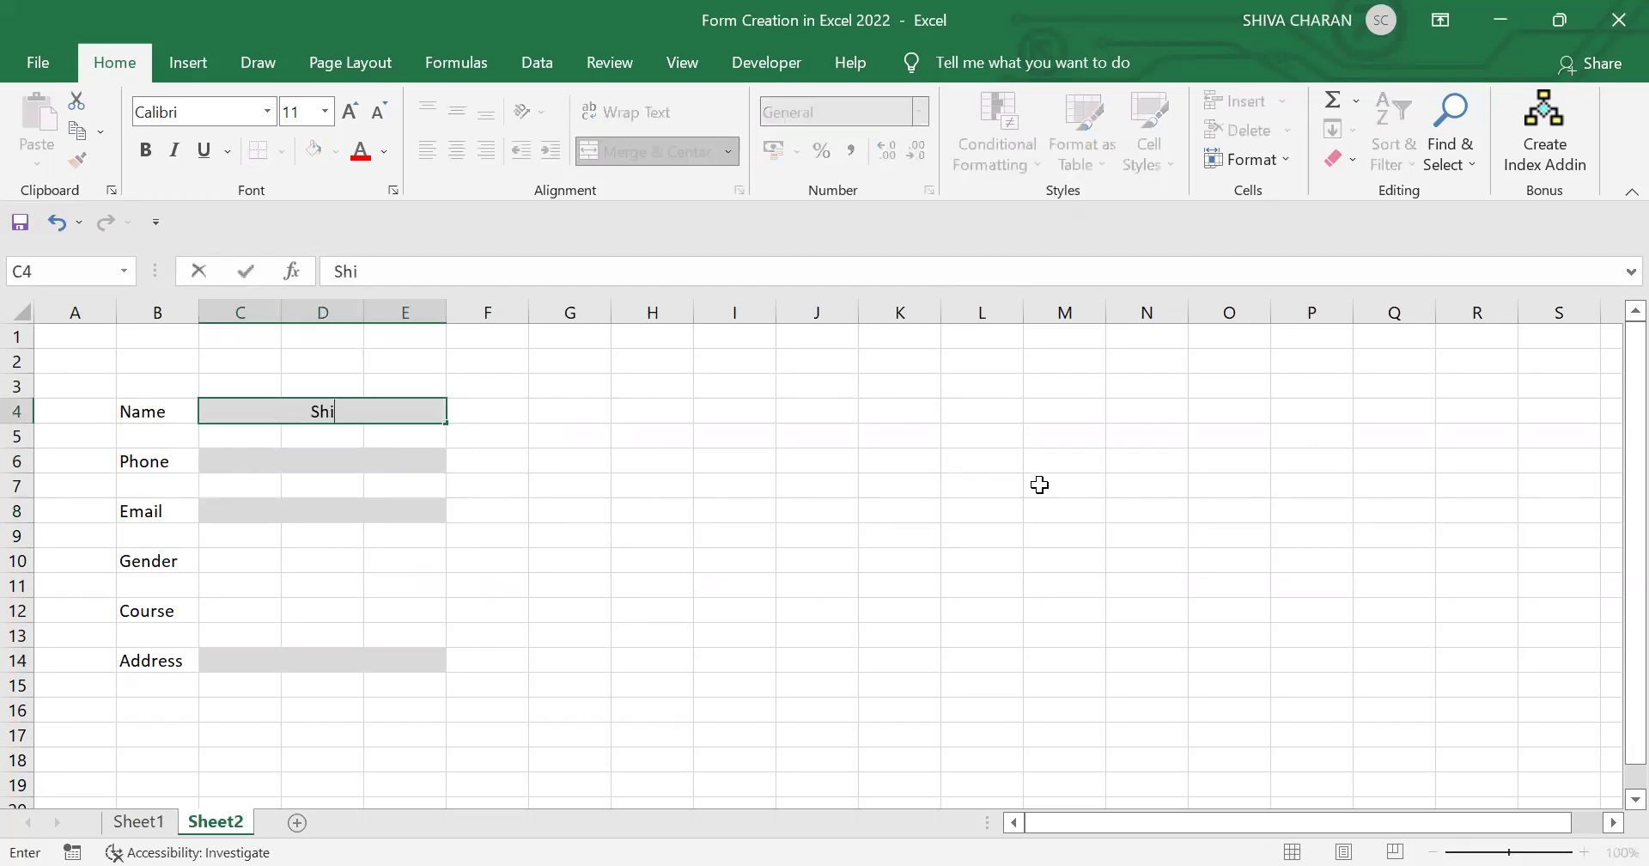
pyautogui.press('Return')
pyautogui.click(1040, 485)
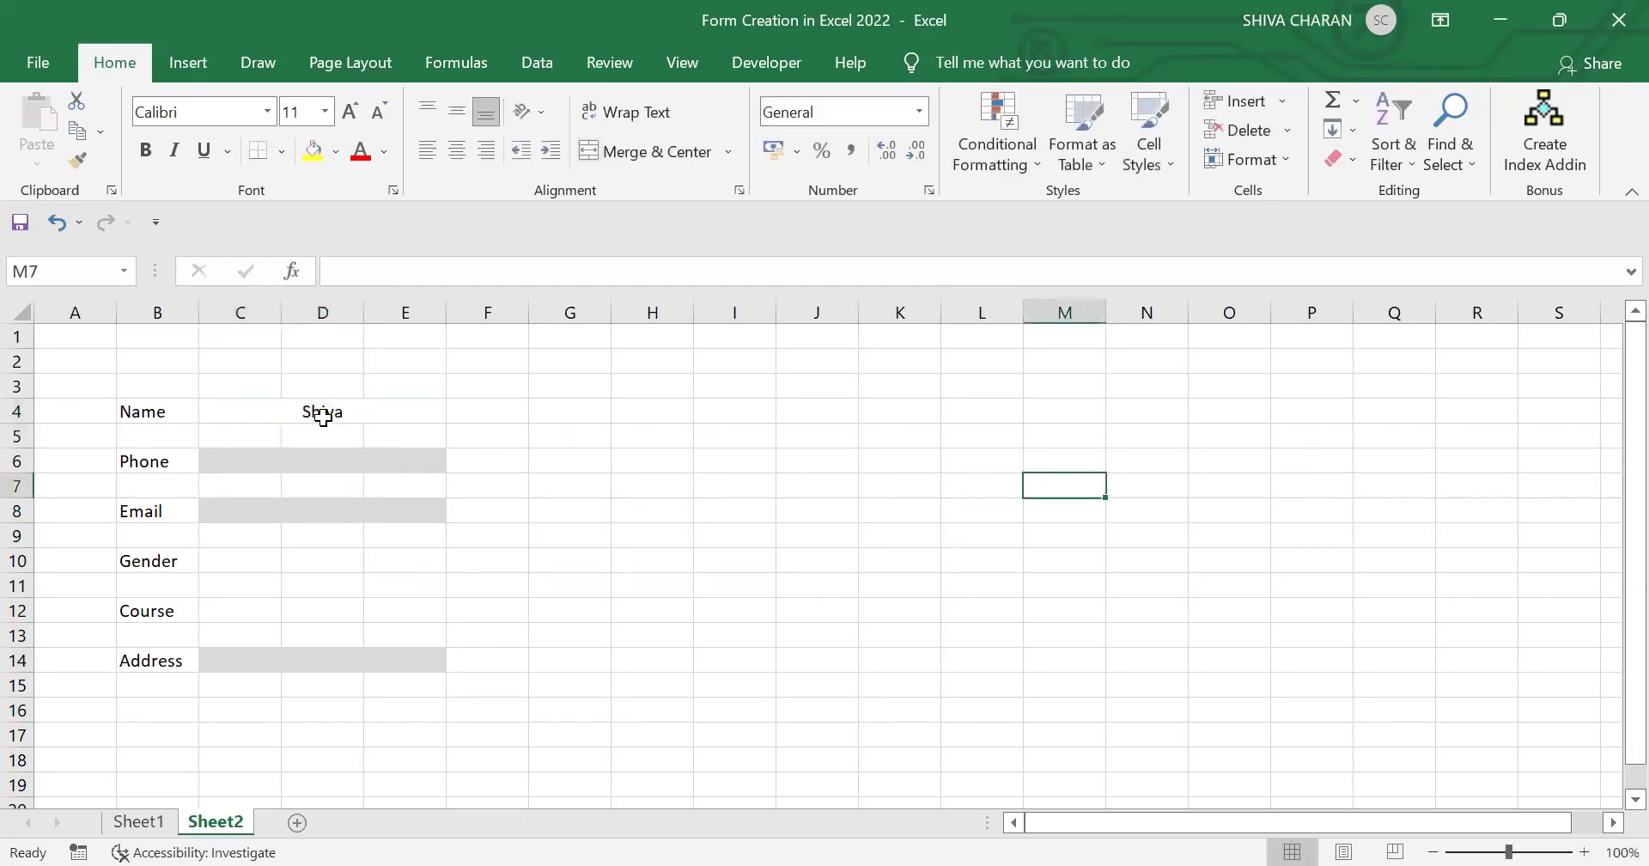
pyautogui.click(348, 413)
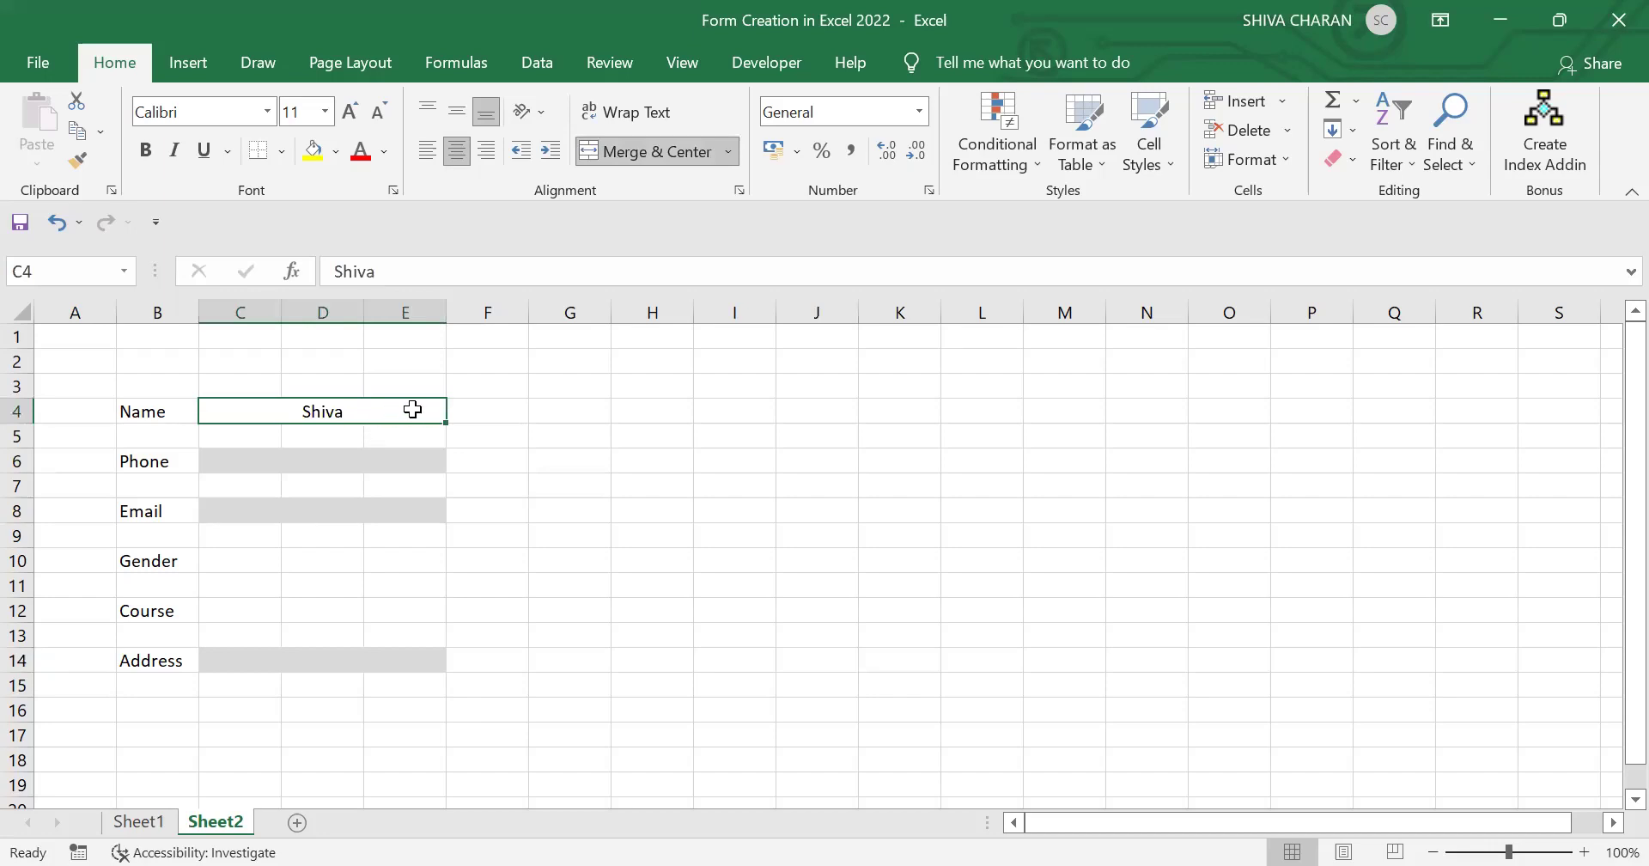
pyautogui.hotkey('ctrl', 'z')
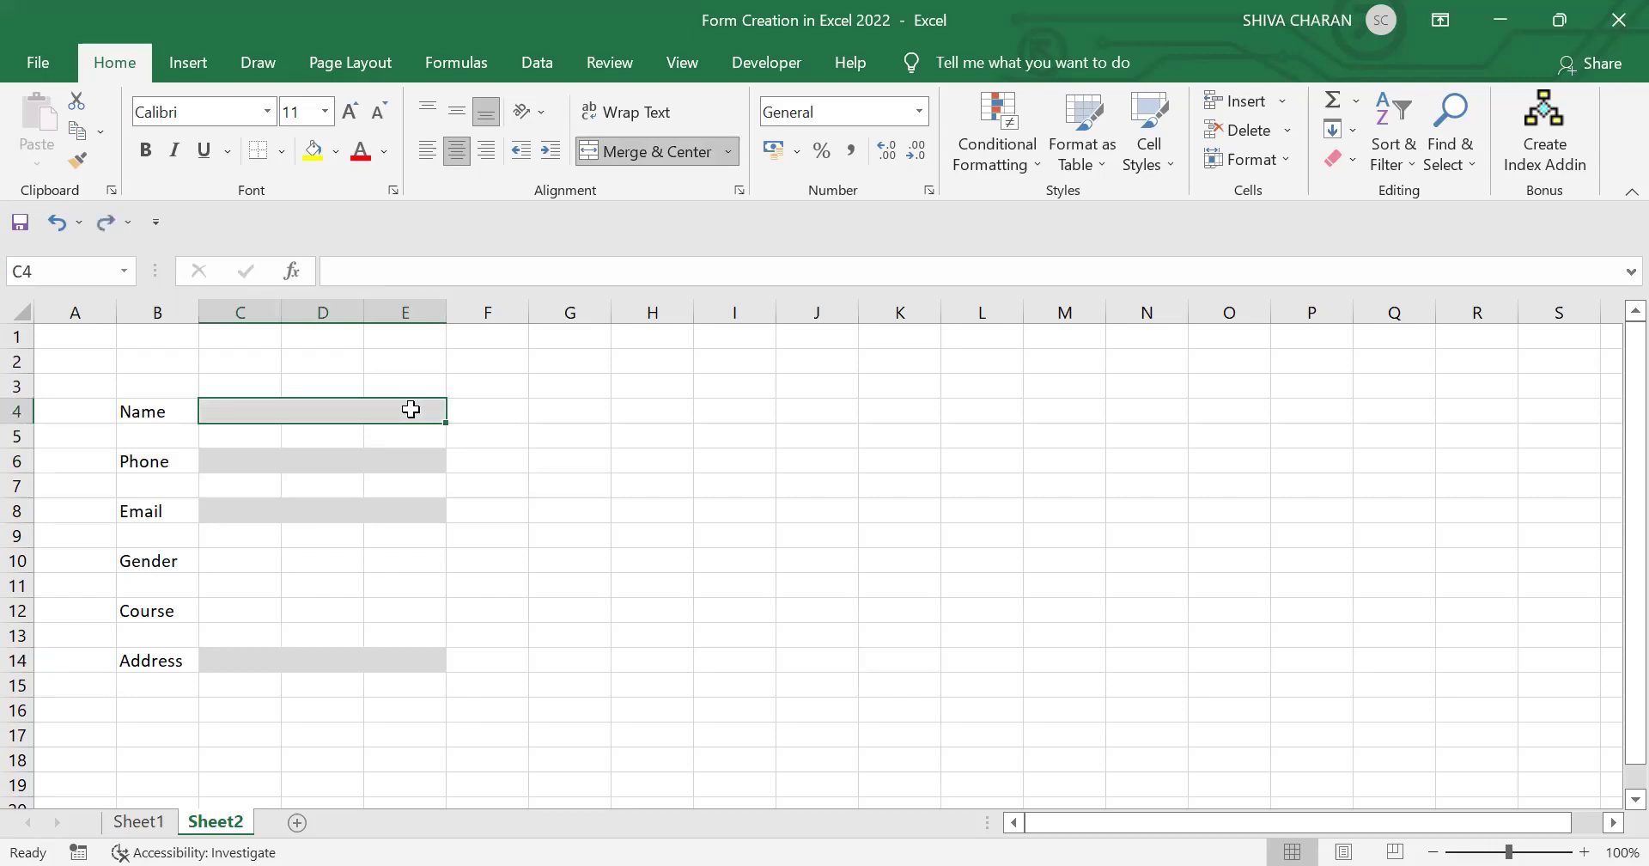
# Step: Select the Phone, Email and Address cells along with Name and bring up Conditional Formatting
pyautogui.keyDown('ctrl'); pyautogui.click(409, 459); pyautogui.keyUp('ctrl')
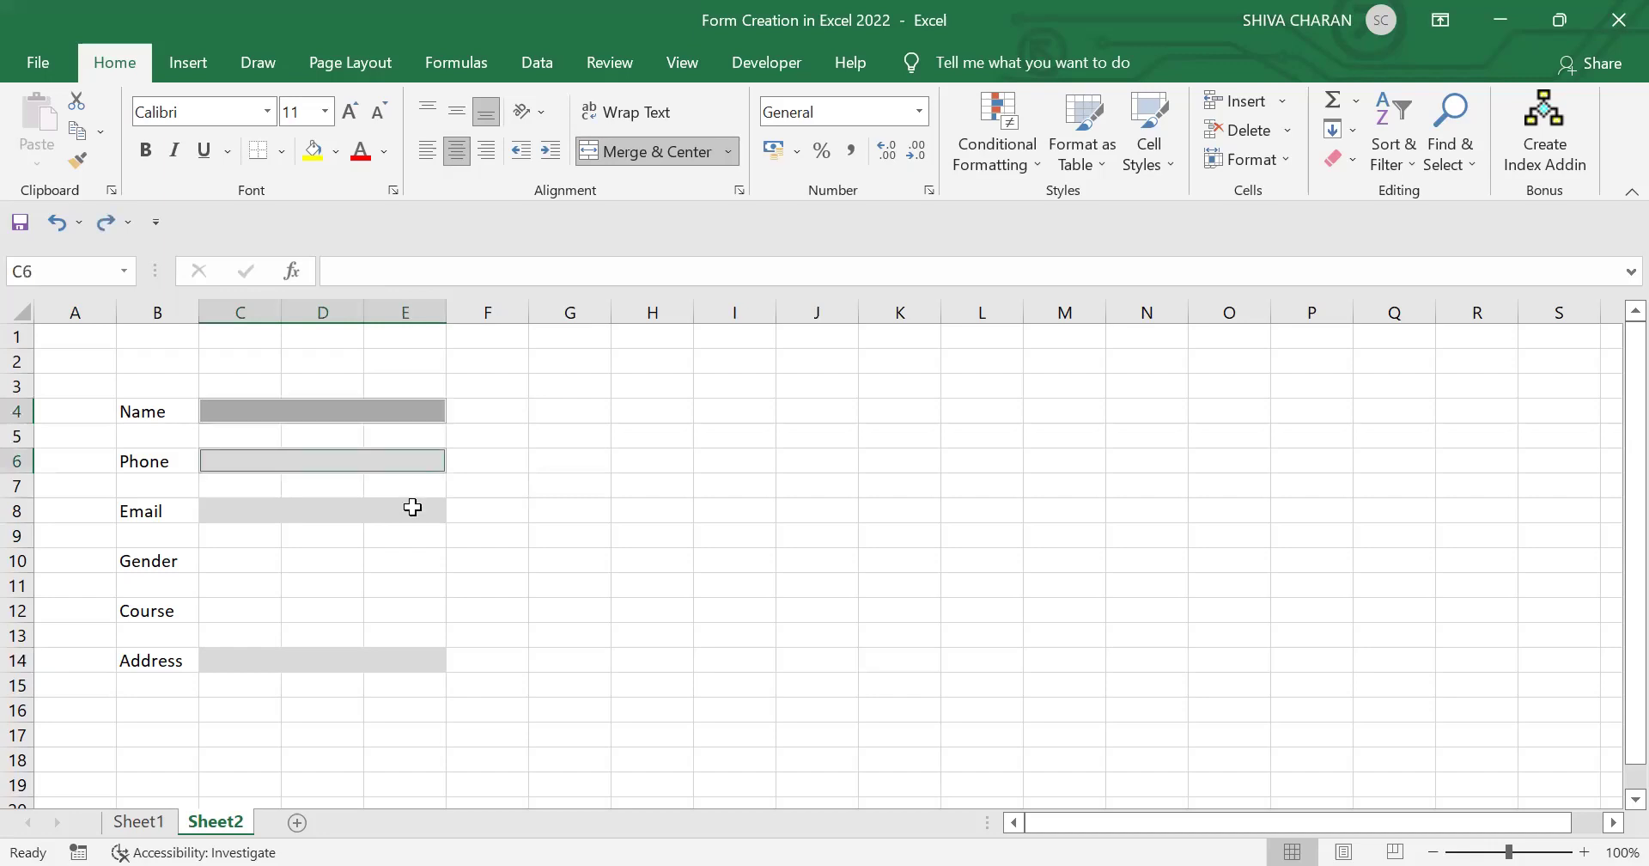
pyautogui.keyDown('ctrl'); pyautogui.click(413, 508); pyautogui.keyUp('ctrl')
pyautogui.keyDown('ctrl'); pyautogui.click(416, 654); pyautogui.keyUp('ctrl')
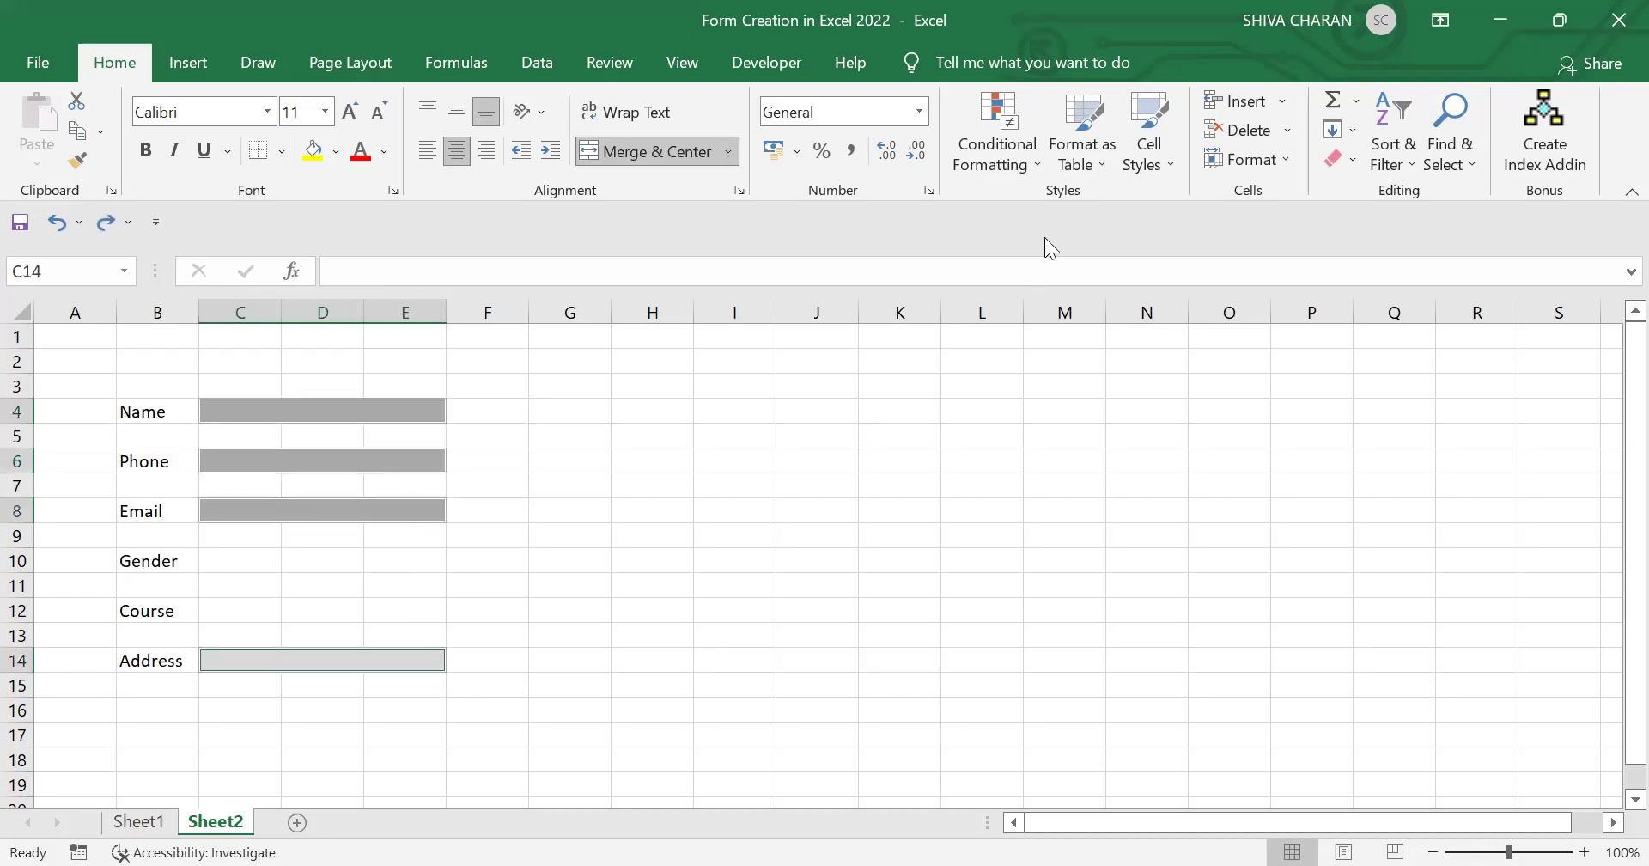
pyautogui.click(980, 163)
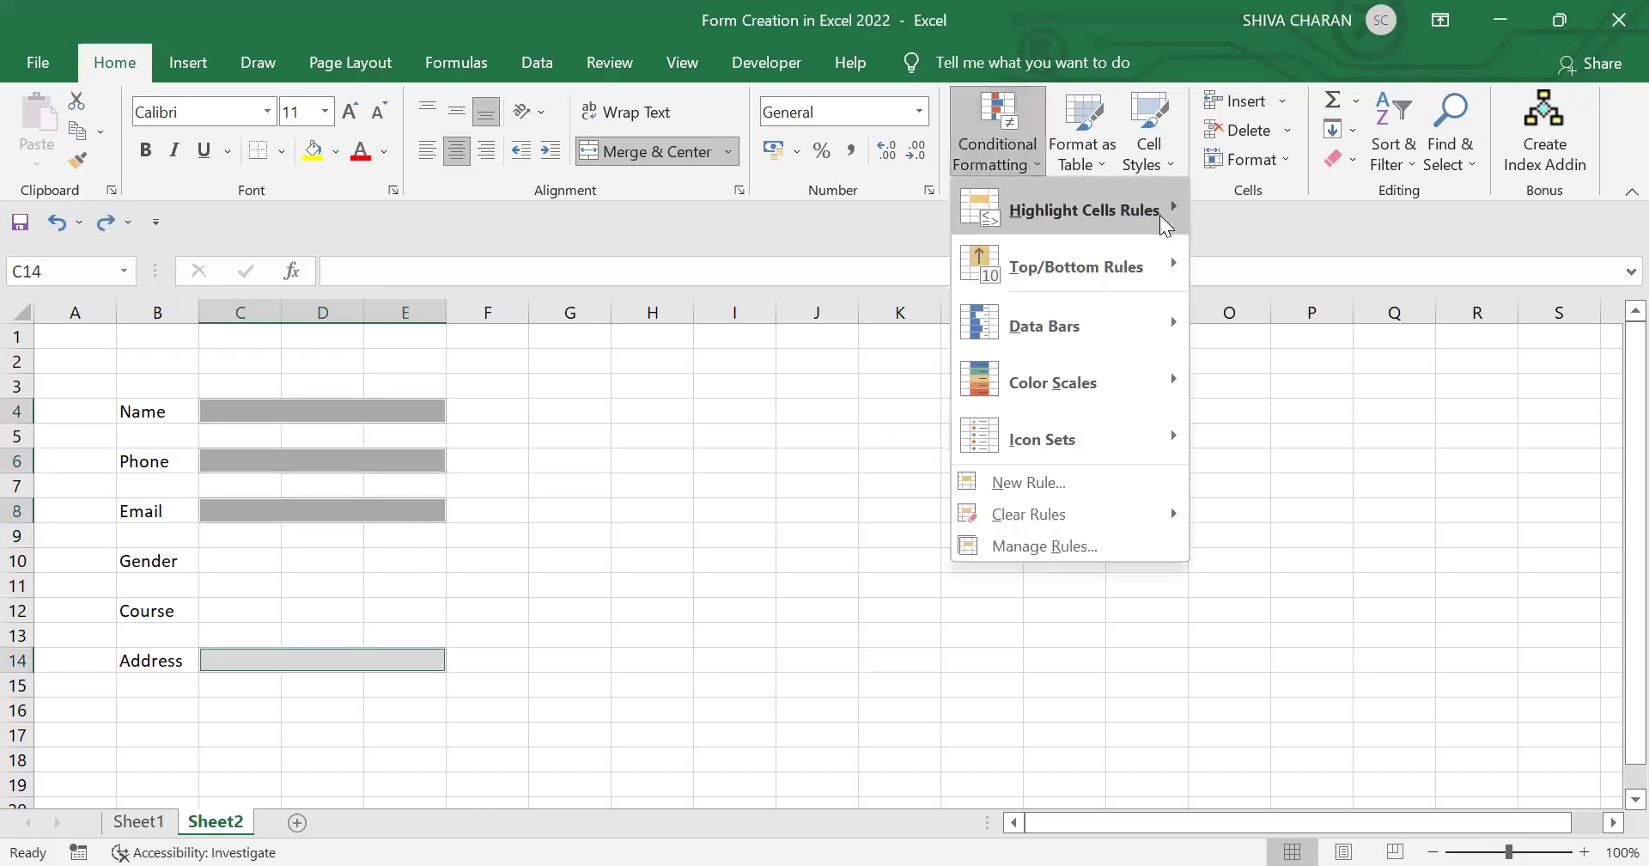
# Step: Add a No Blanks conditional formatting rule with light blue fill to the four input cells
pyautogui.moveTo(1164, 220)
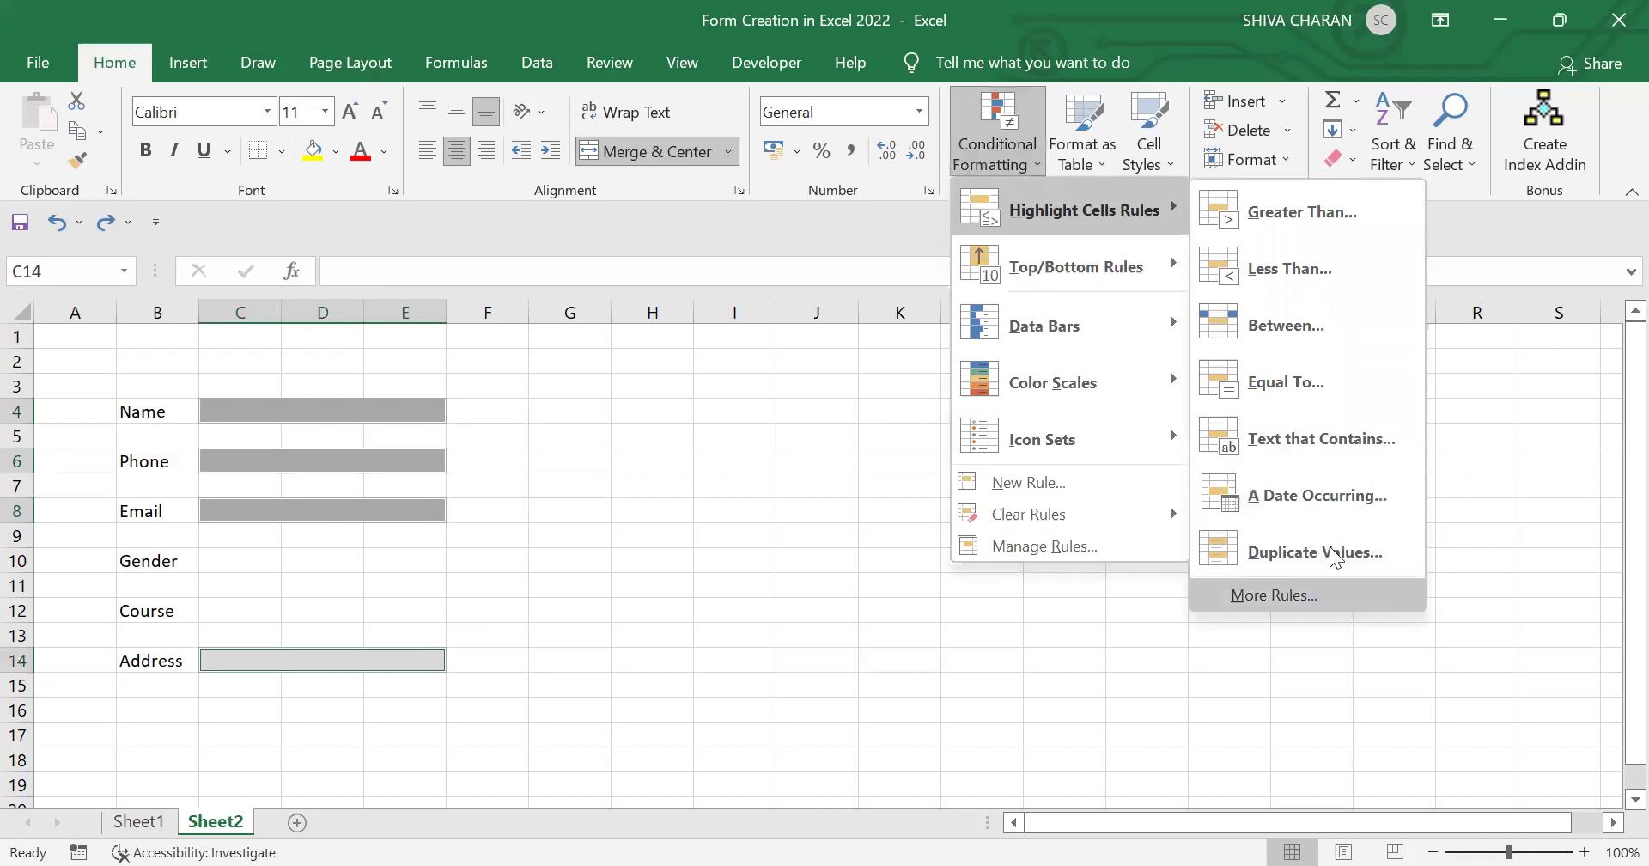
pyautogui.click(1274, 594)
pyautogui.click(972, 416)
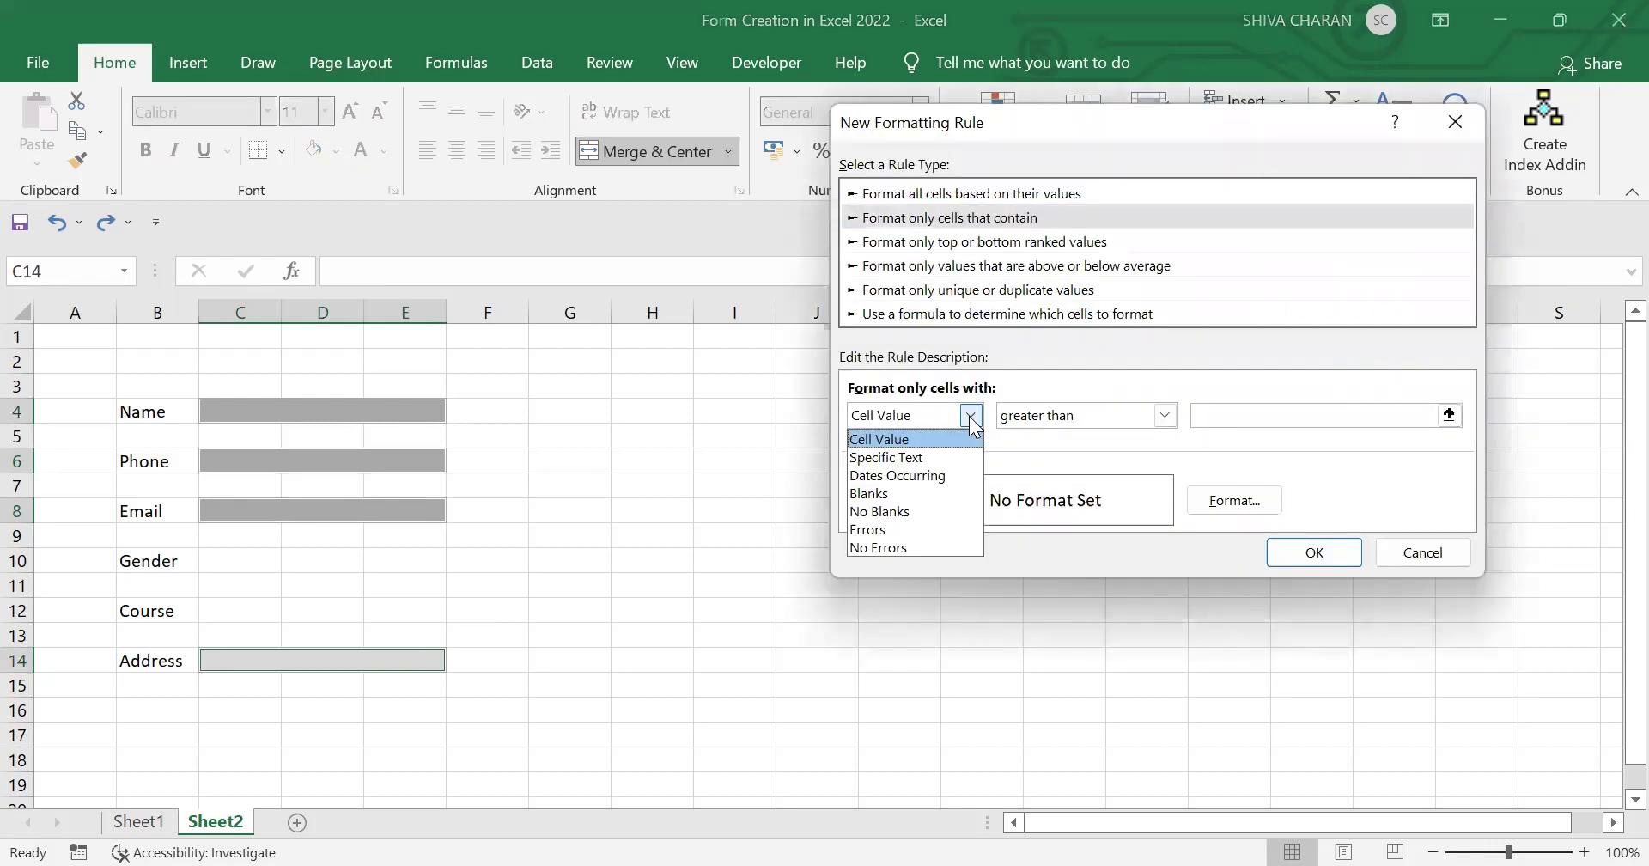
pyautogui.click(947, 511)
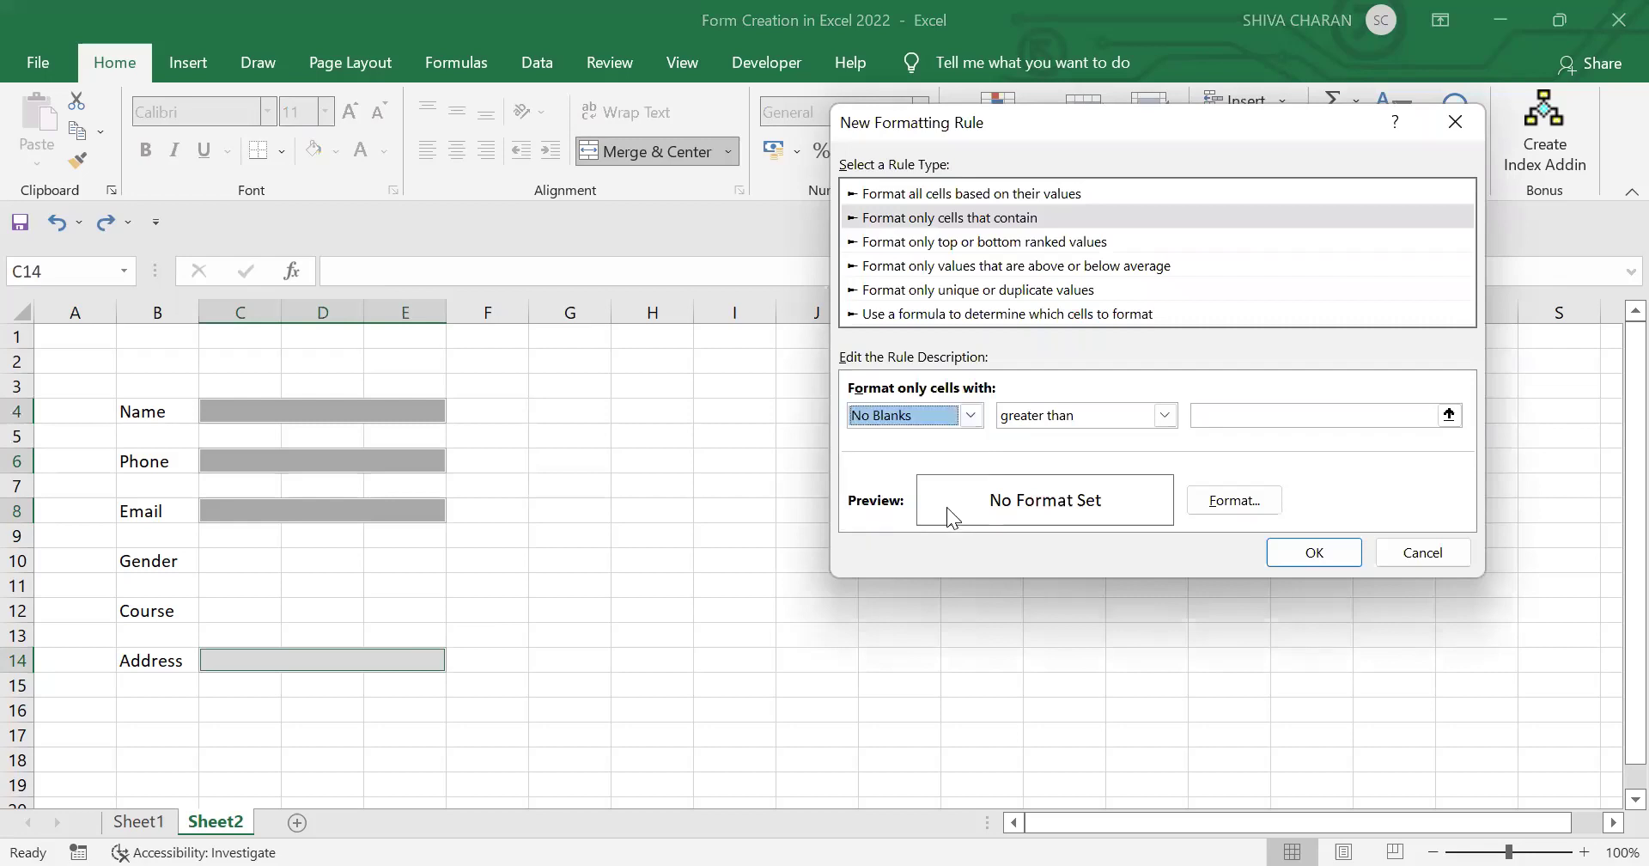
pyautogui.click(1234, 502)
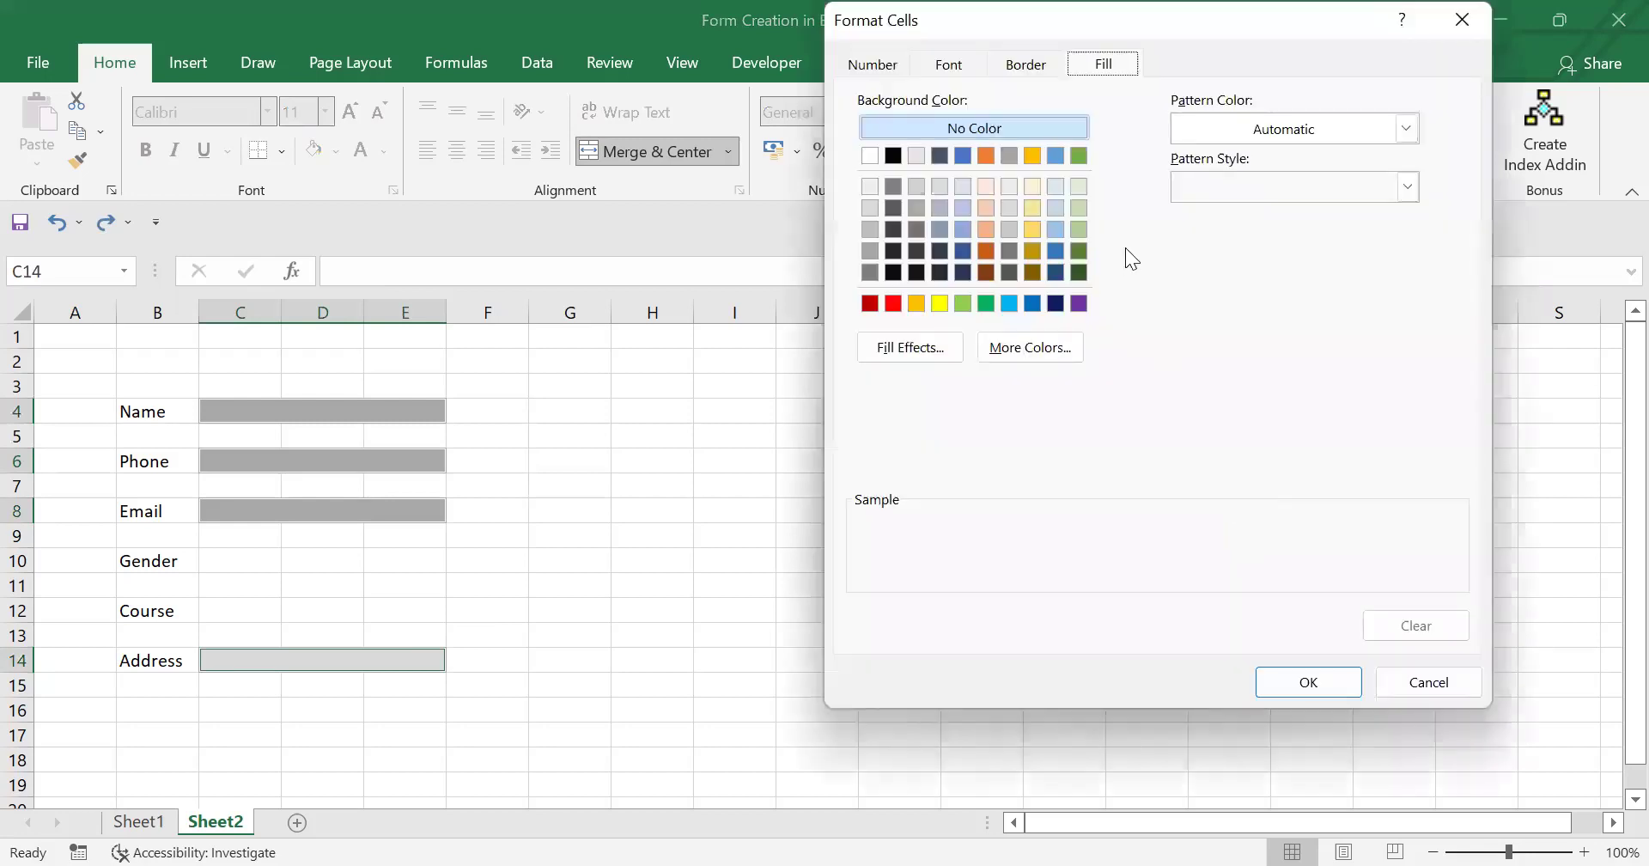
pyautogui.click(1080, 189)
pyautogui.click(1054, 185)
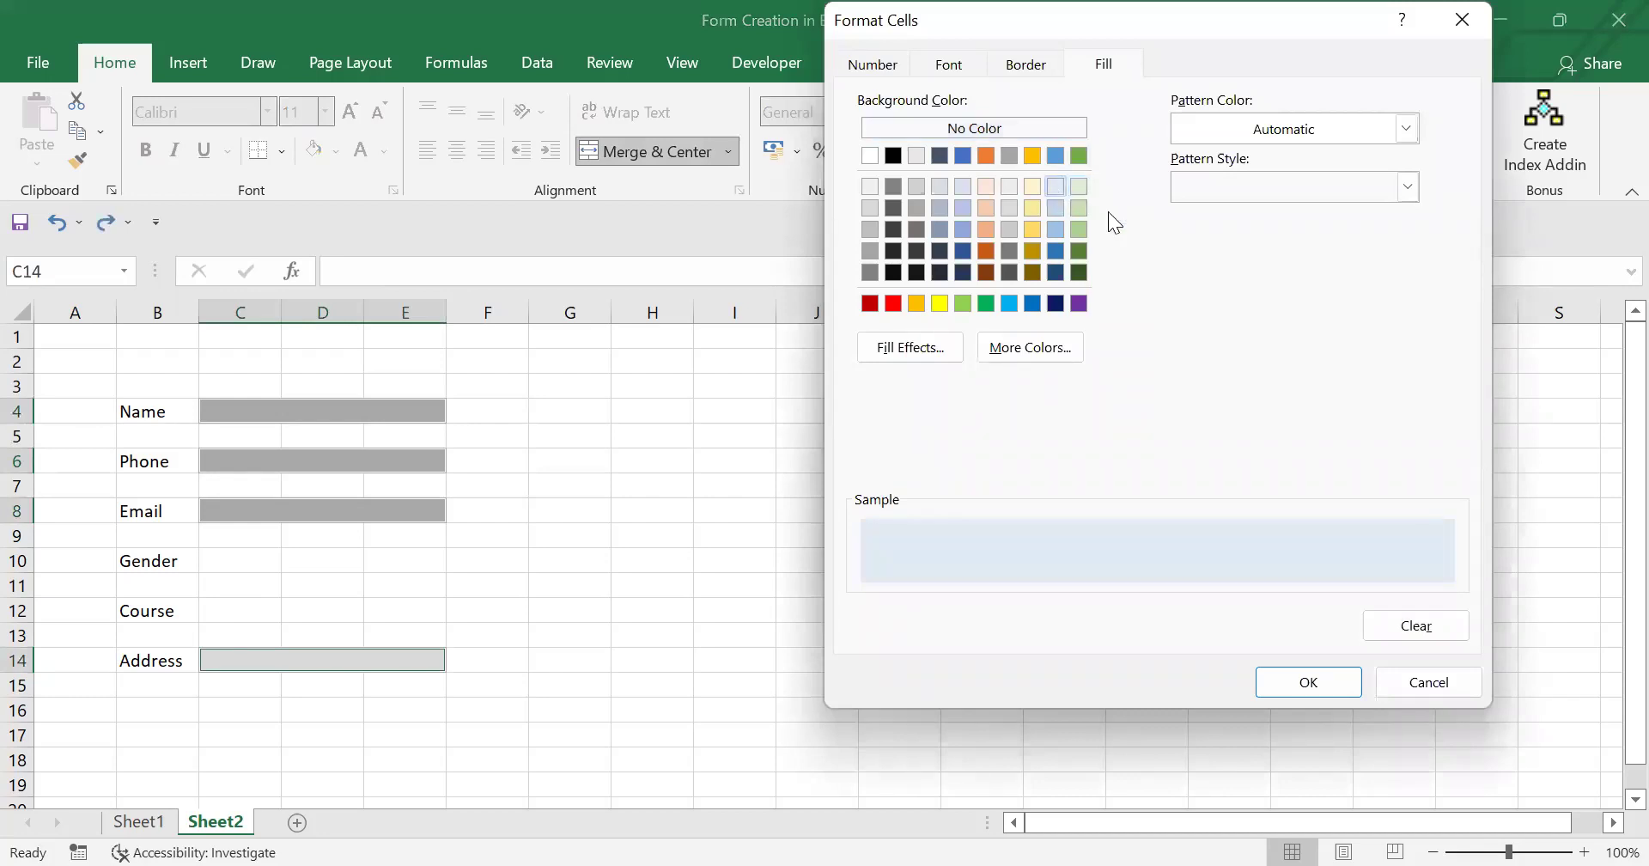
pyautogui.click(1337, 677)
pyautogui.click(1134, 554)
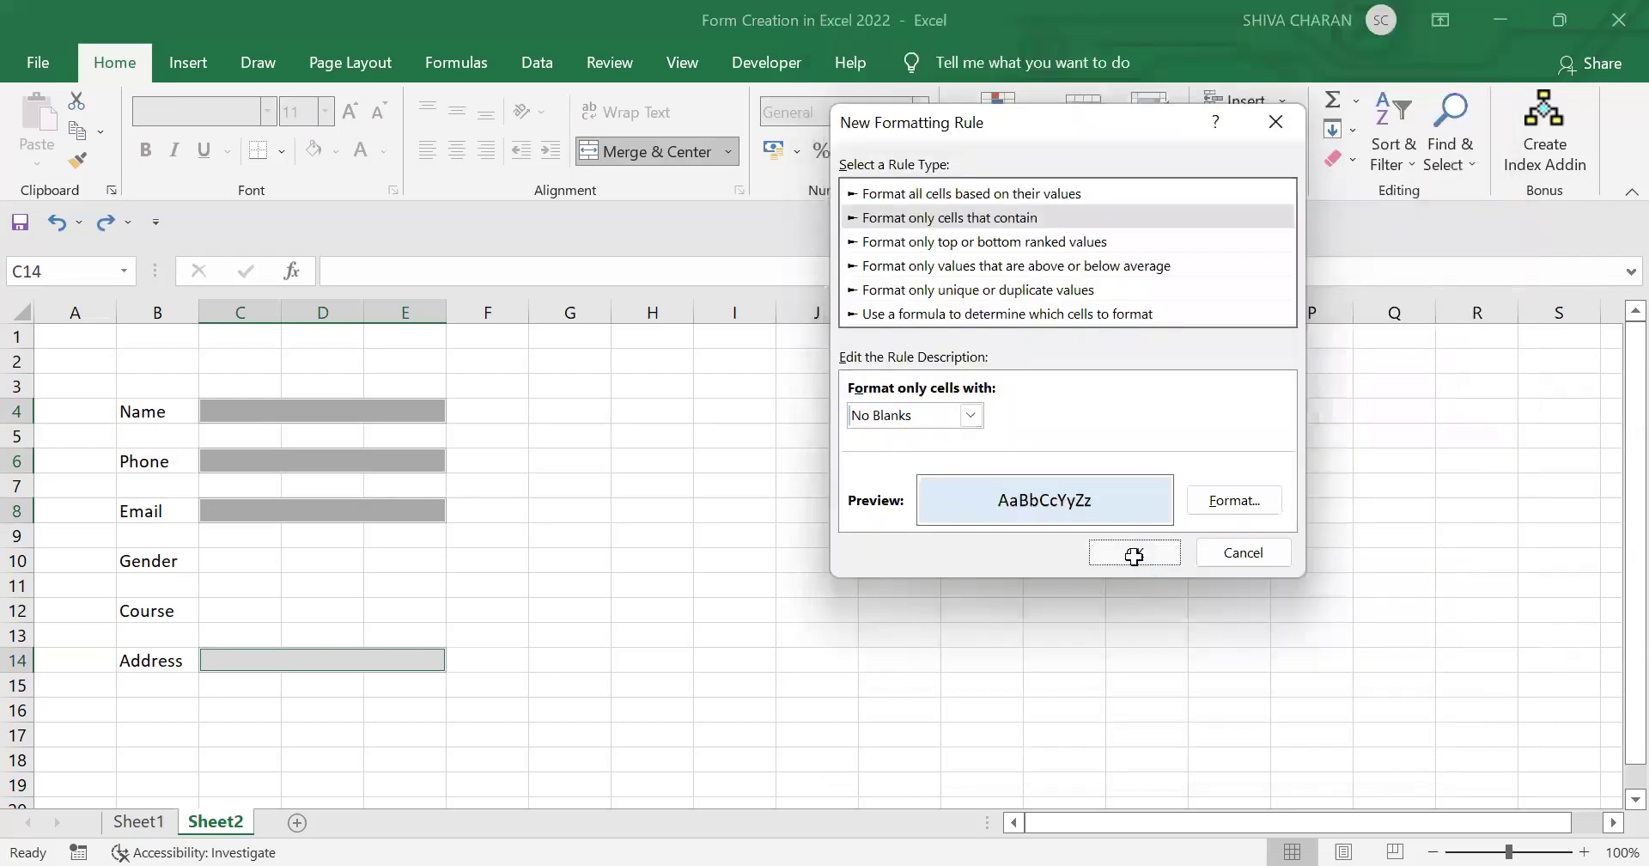
pyautogui.click(578, 559)
# Step: Enter a sample name in the merged Name field C4
pyautogui.click(276, 404)
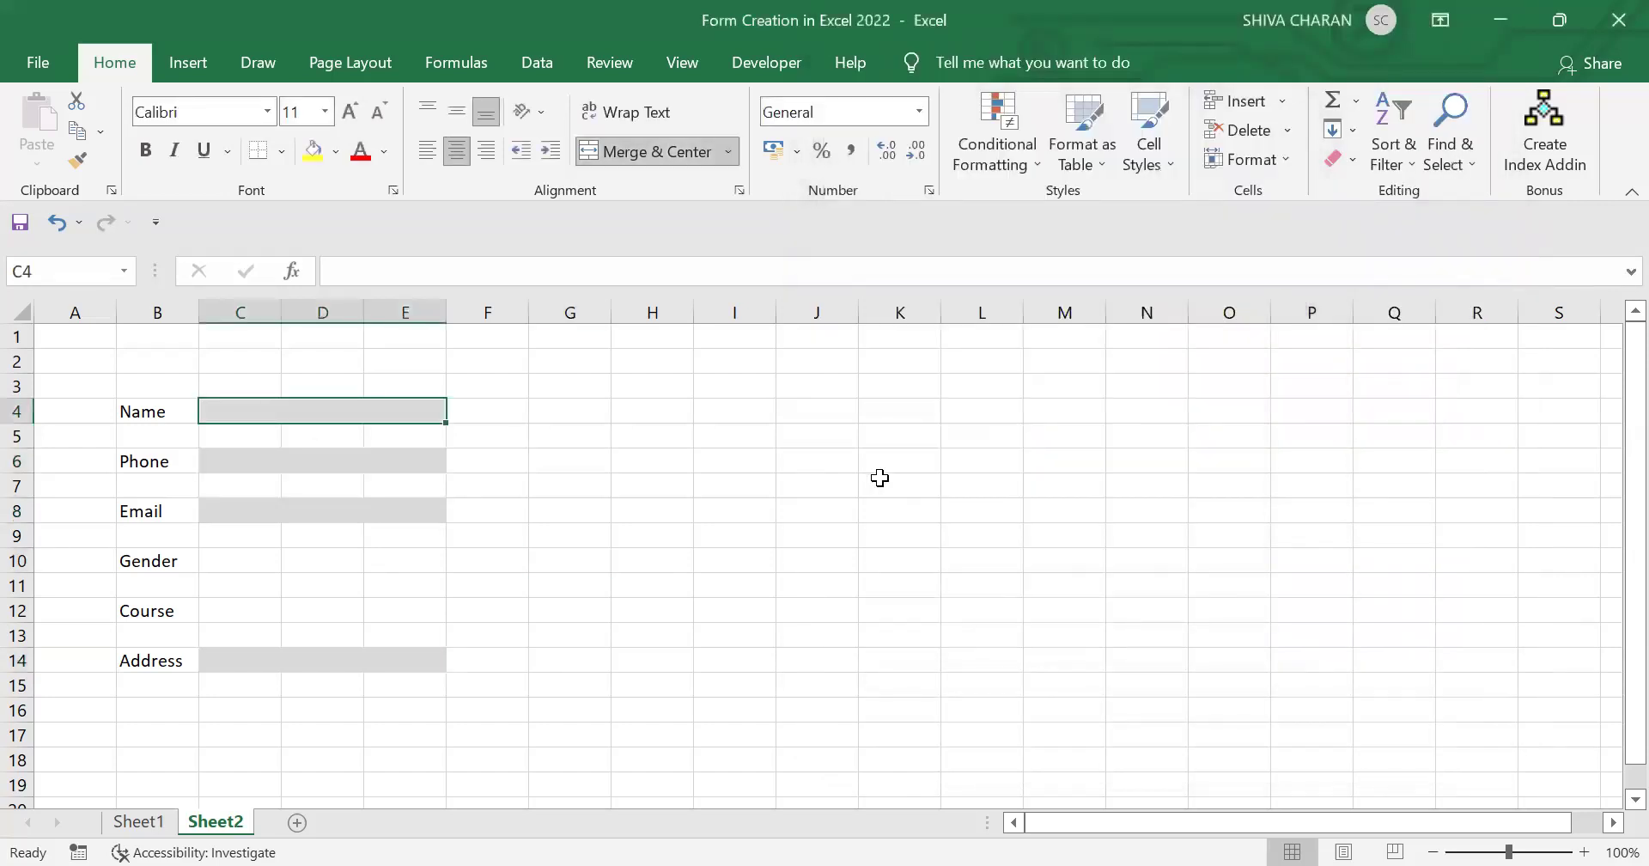
pyautogui.write('Shiva')
pyautogui.press('Return')
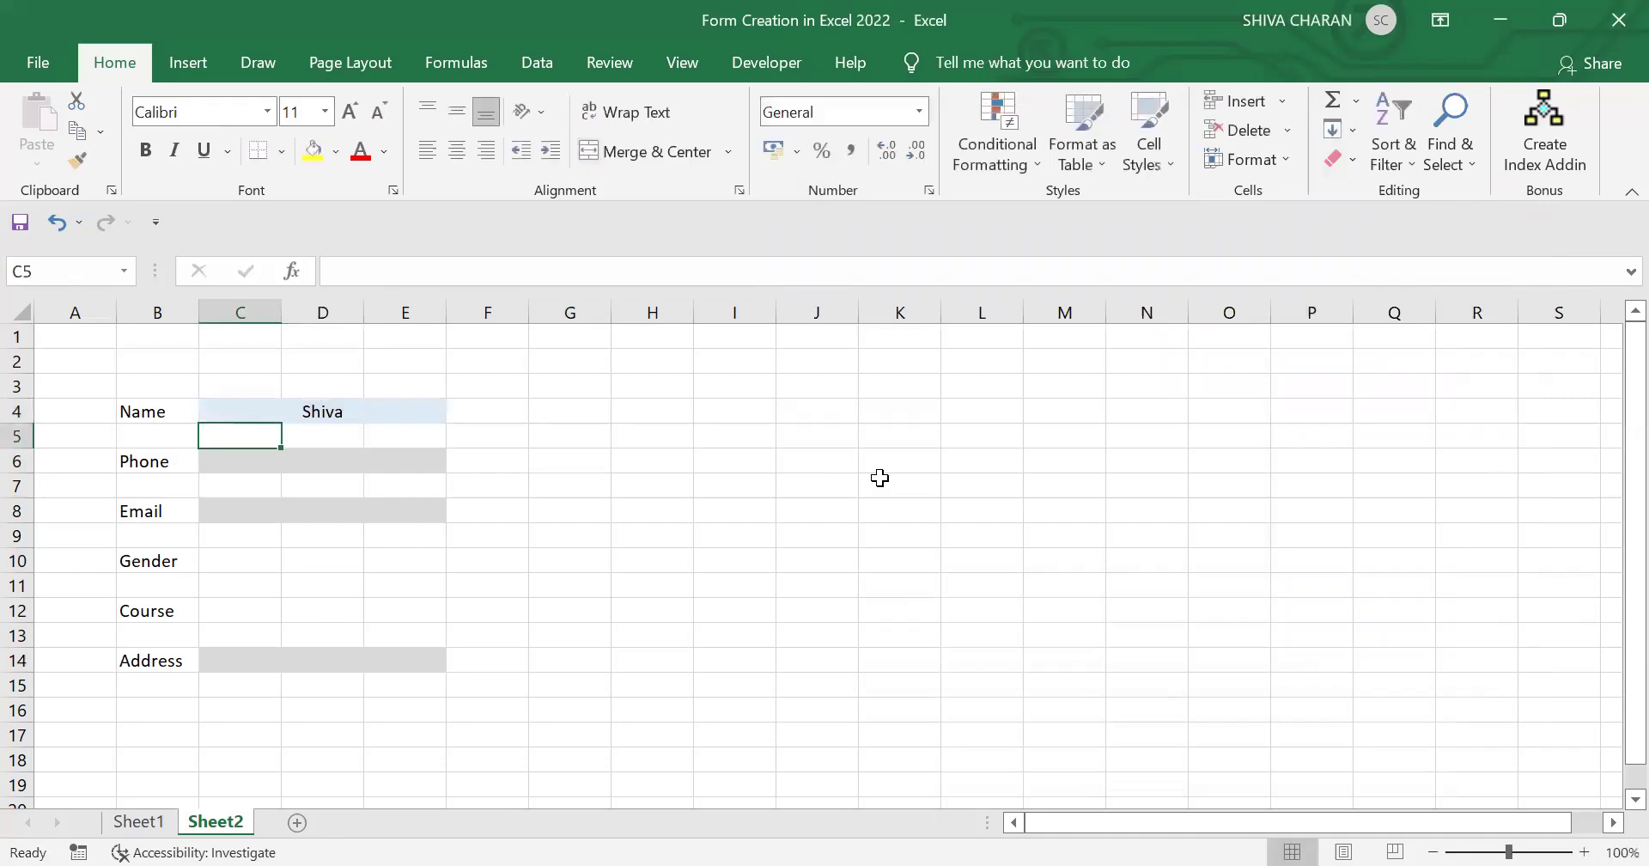
pyautogui.click(799, 541)
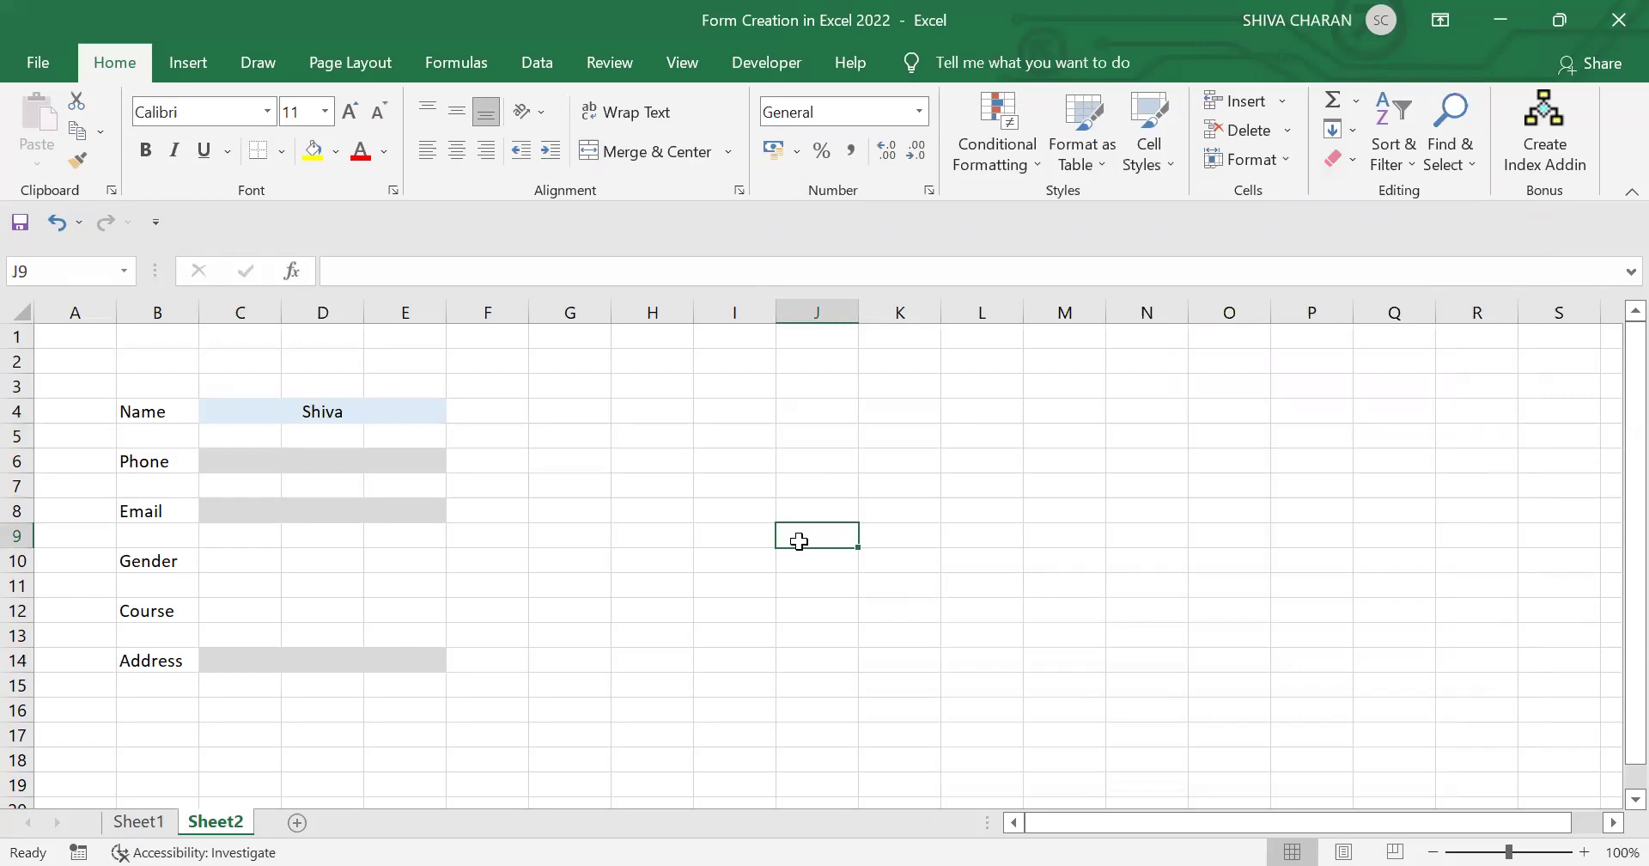
# Step: Compare the blue filled Name field with the grey empty Phone and Email fields
pyautogui.click(347, 461)
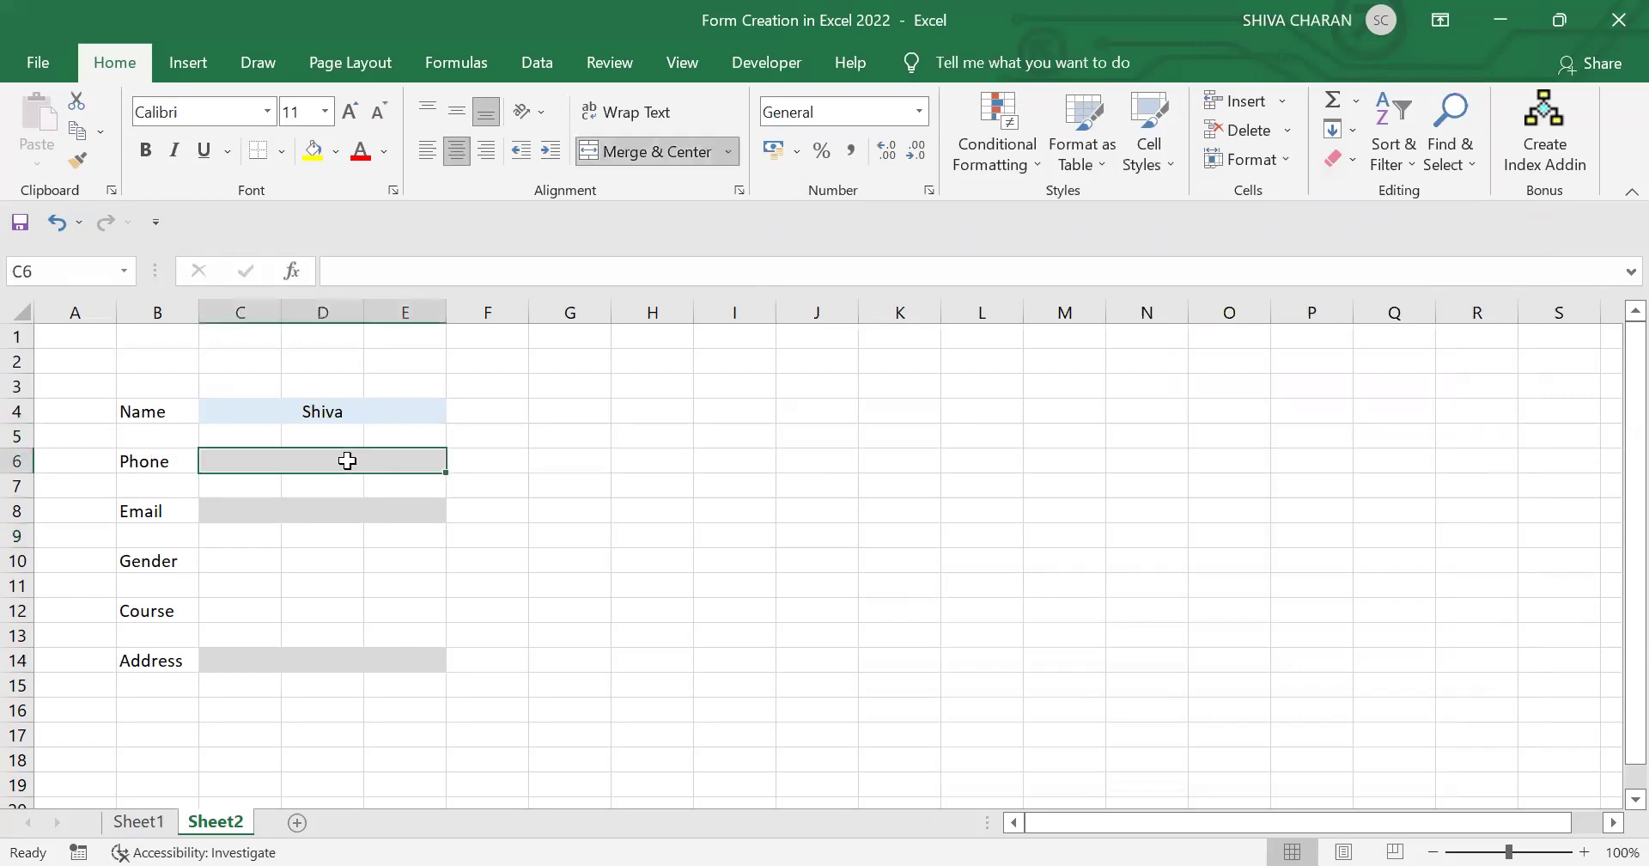
pyautogui.click(398, 506)
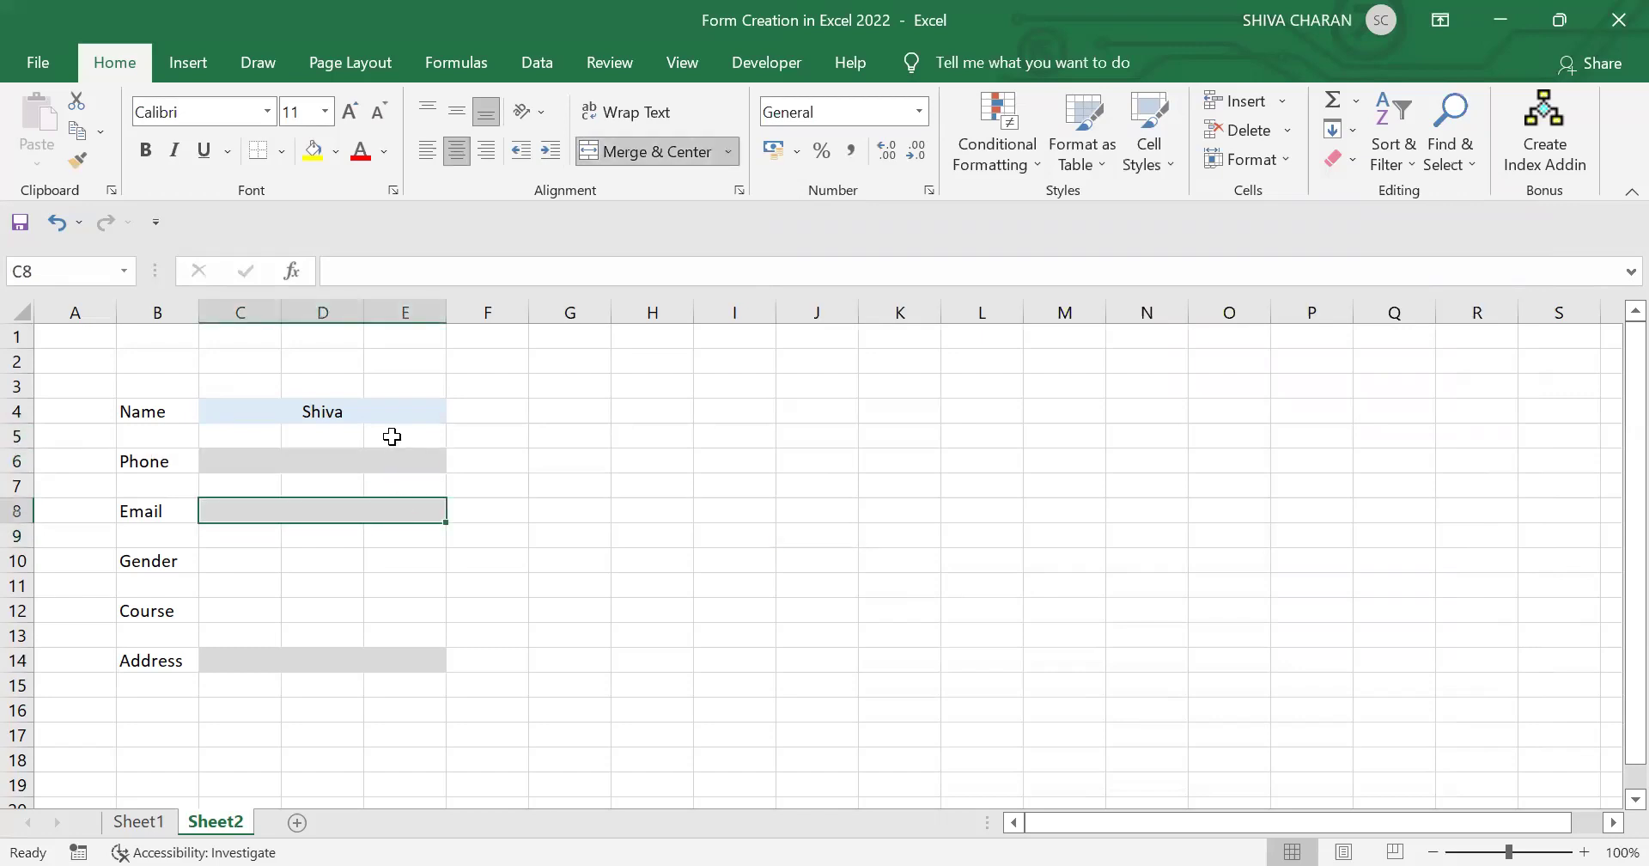
pyautogui.click(392, 419)
pyautogui.click(383, 460)
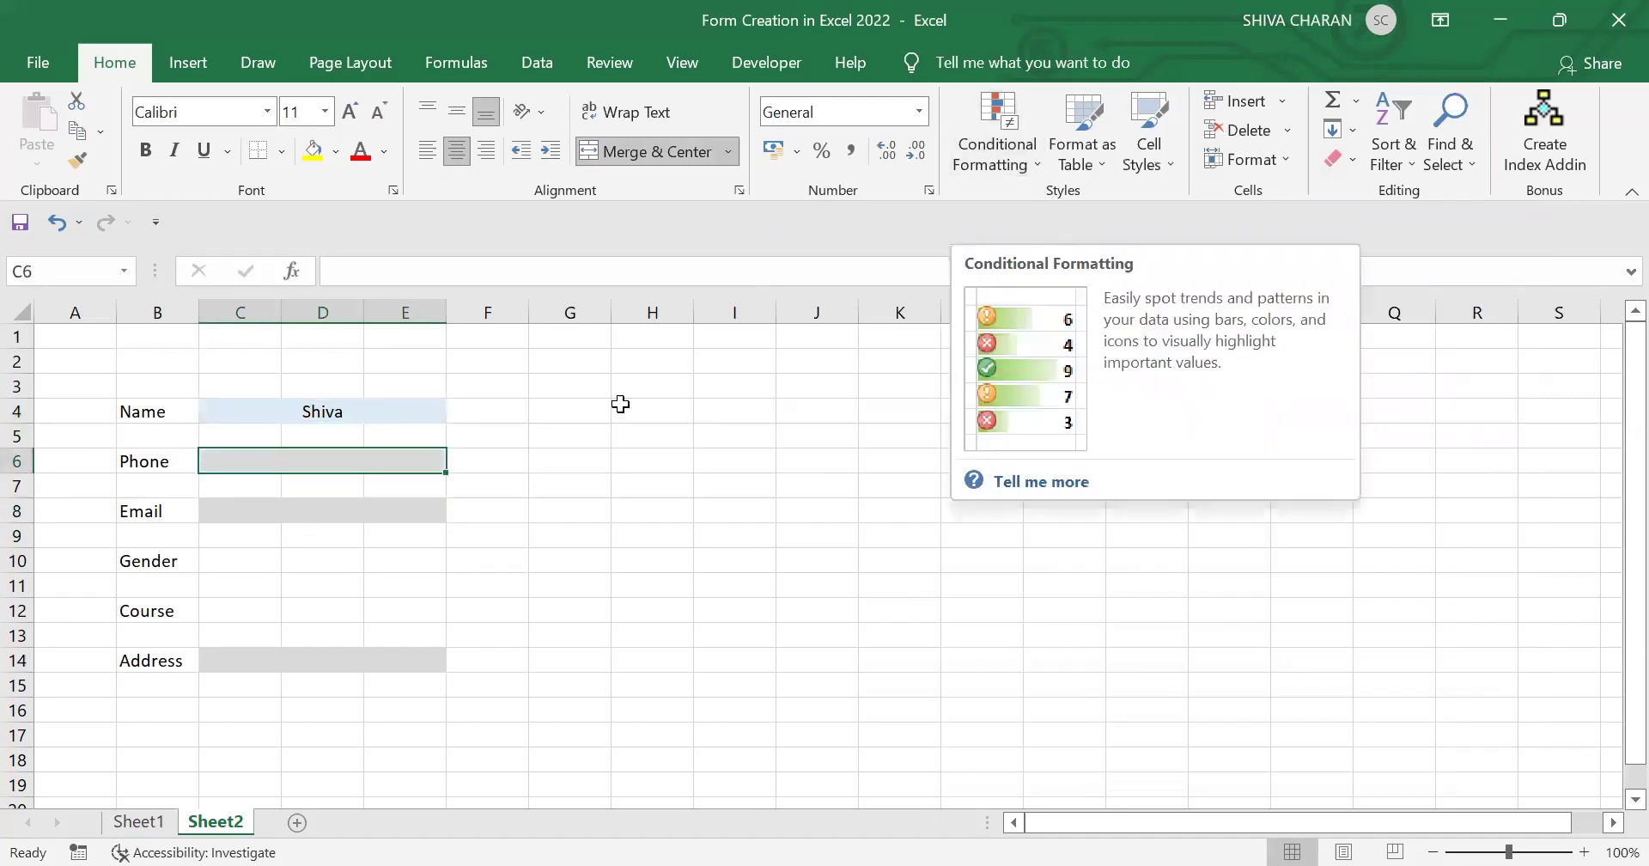
pyautogui.click(597, 456)
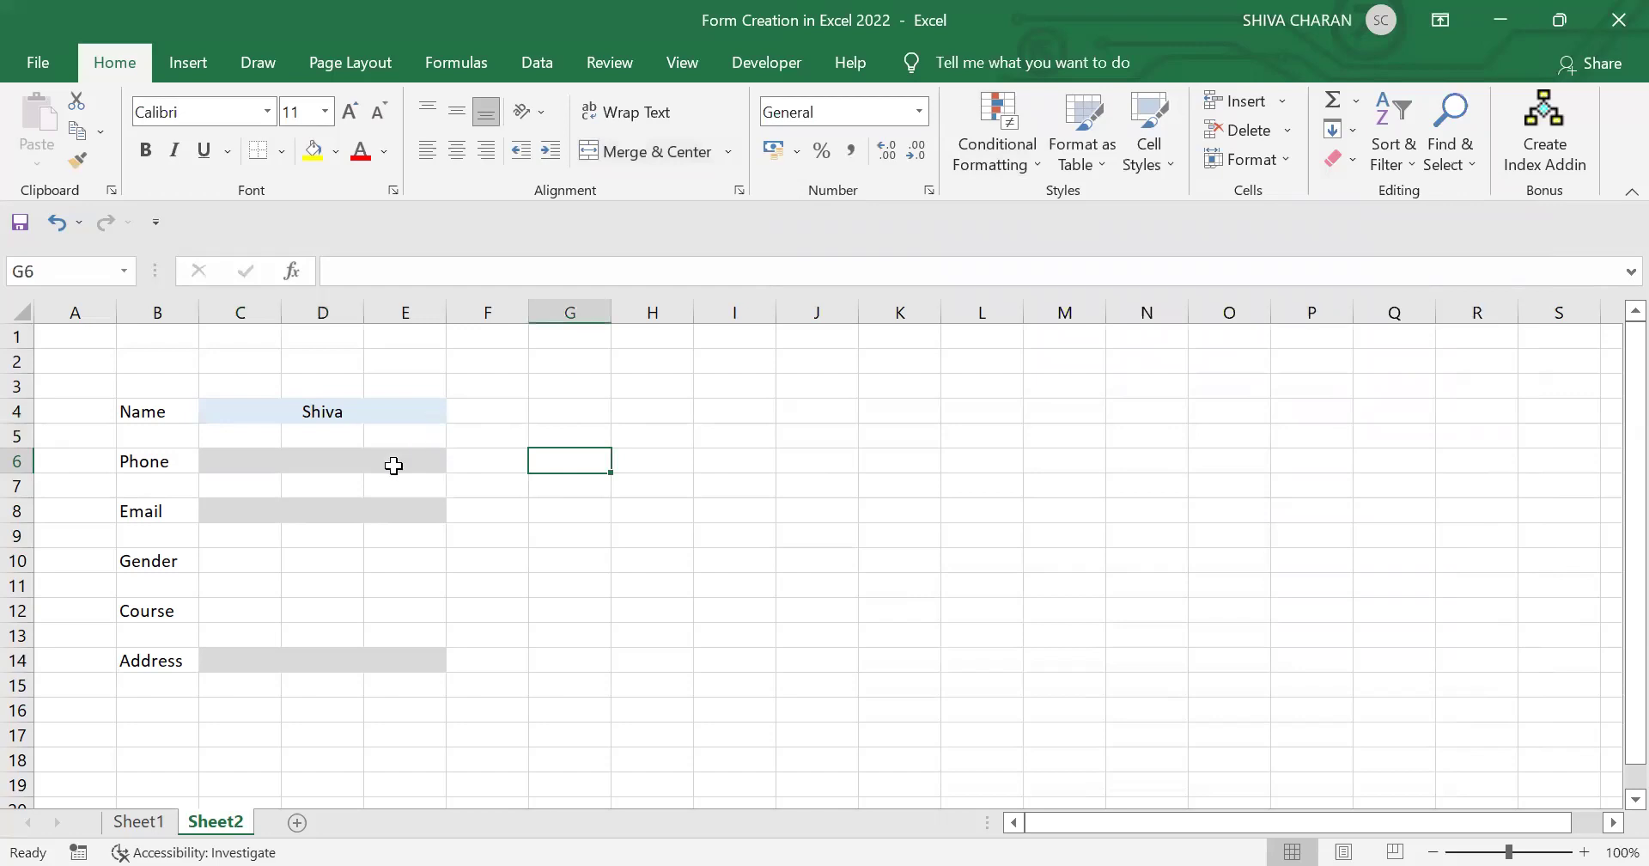
pyautogui.click(394, 464)
pyautogui.click(492, 412)
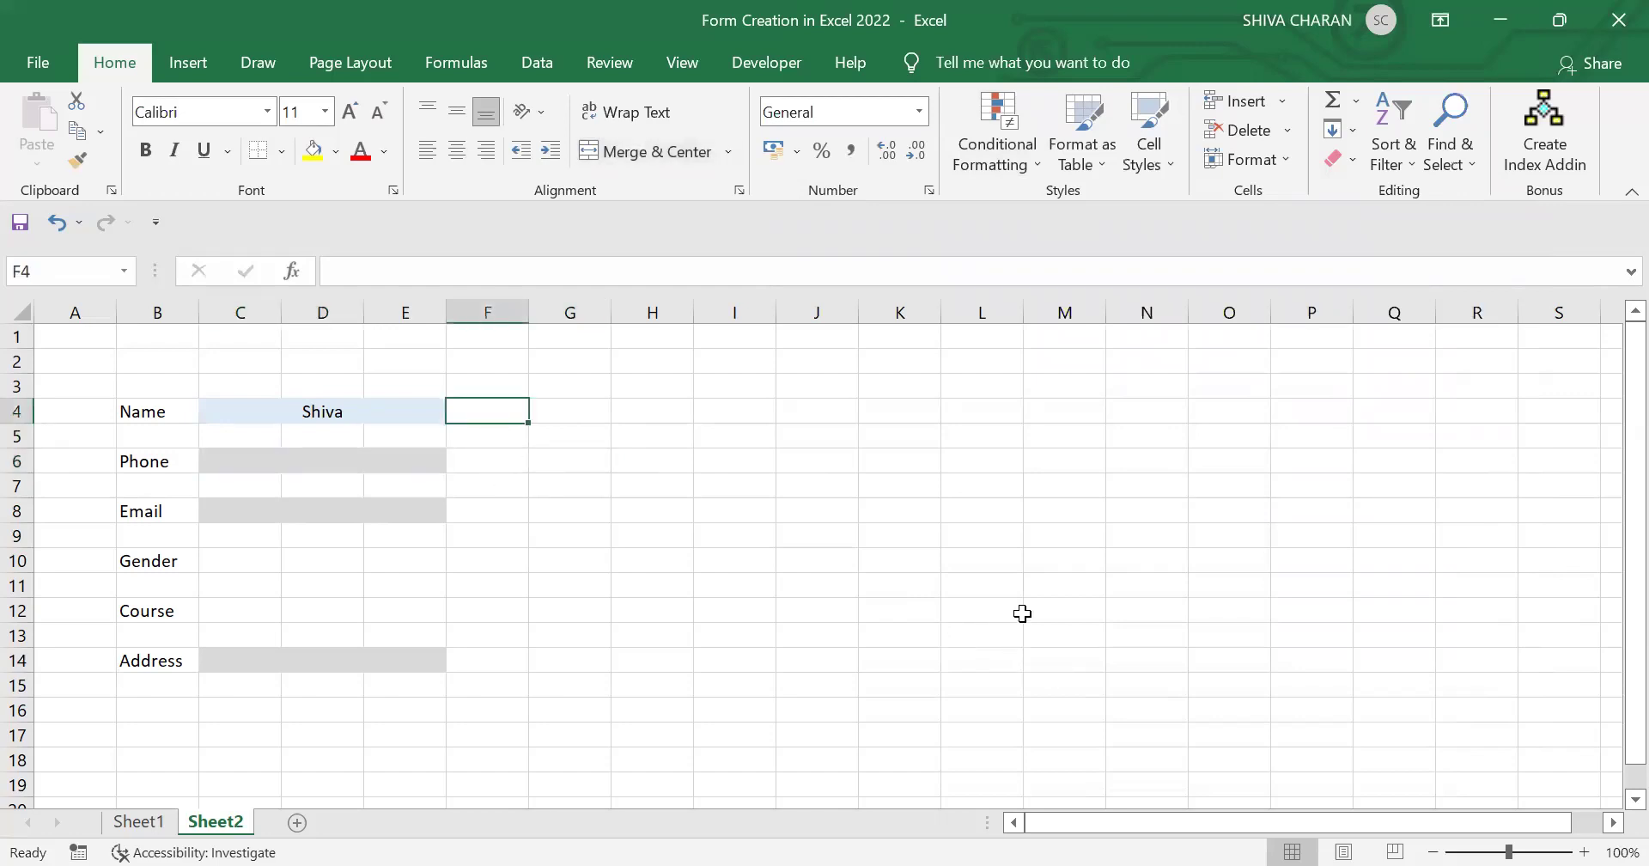
pyautogui.click(356, 413)
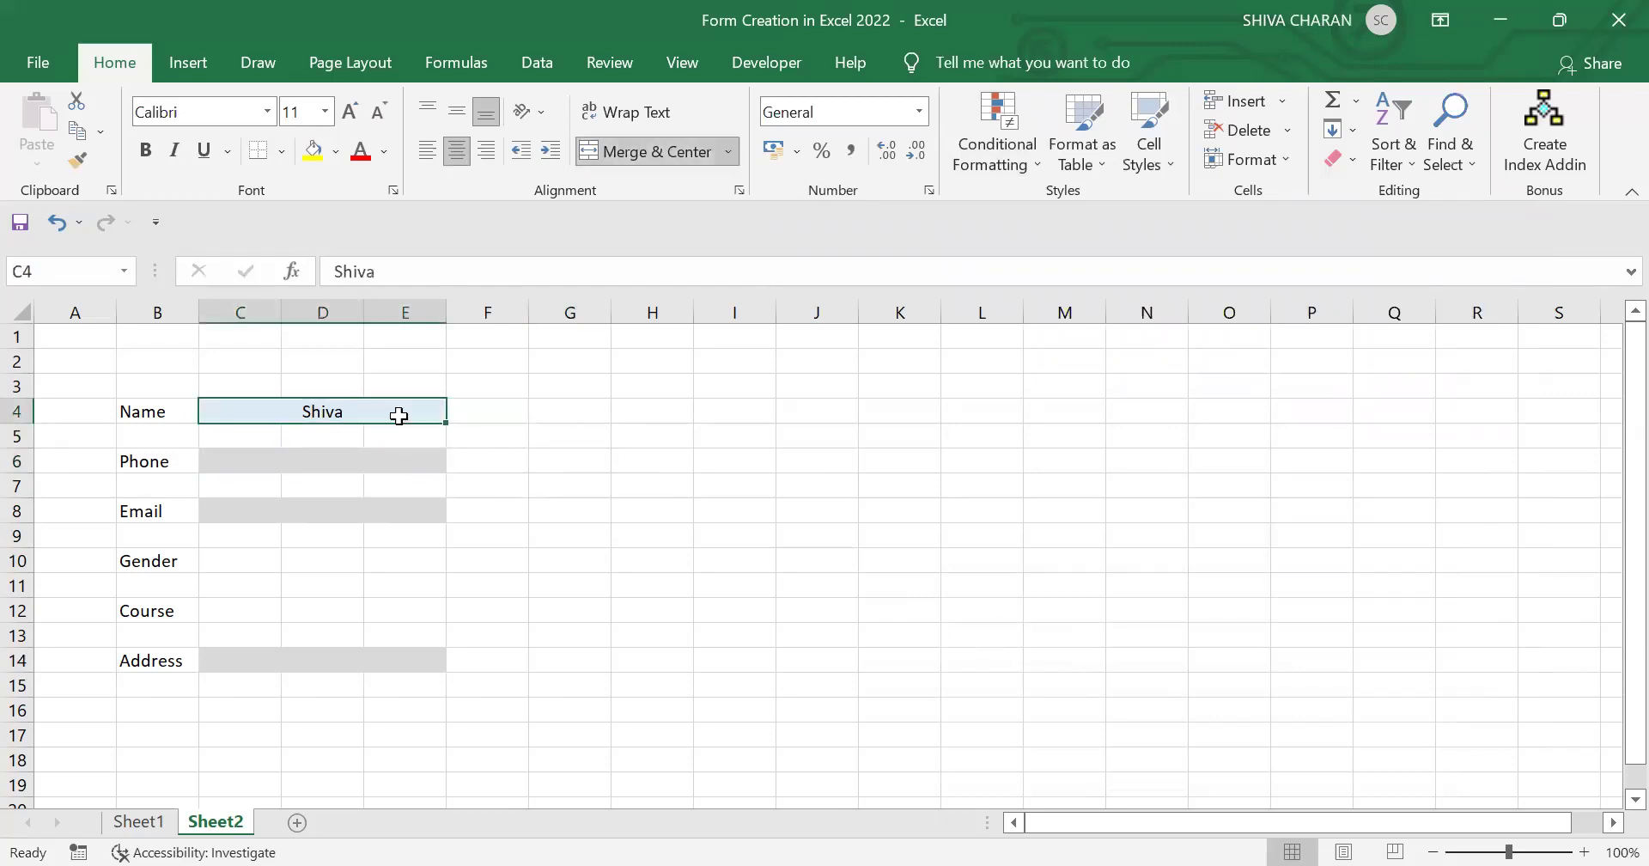
pyautogui.click(472, 410)
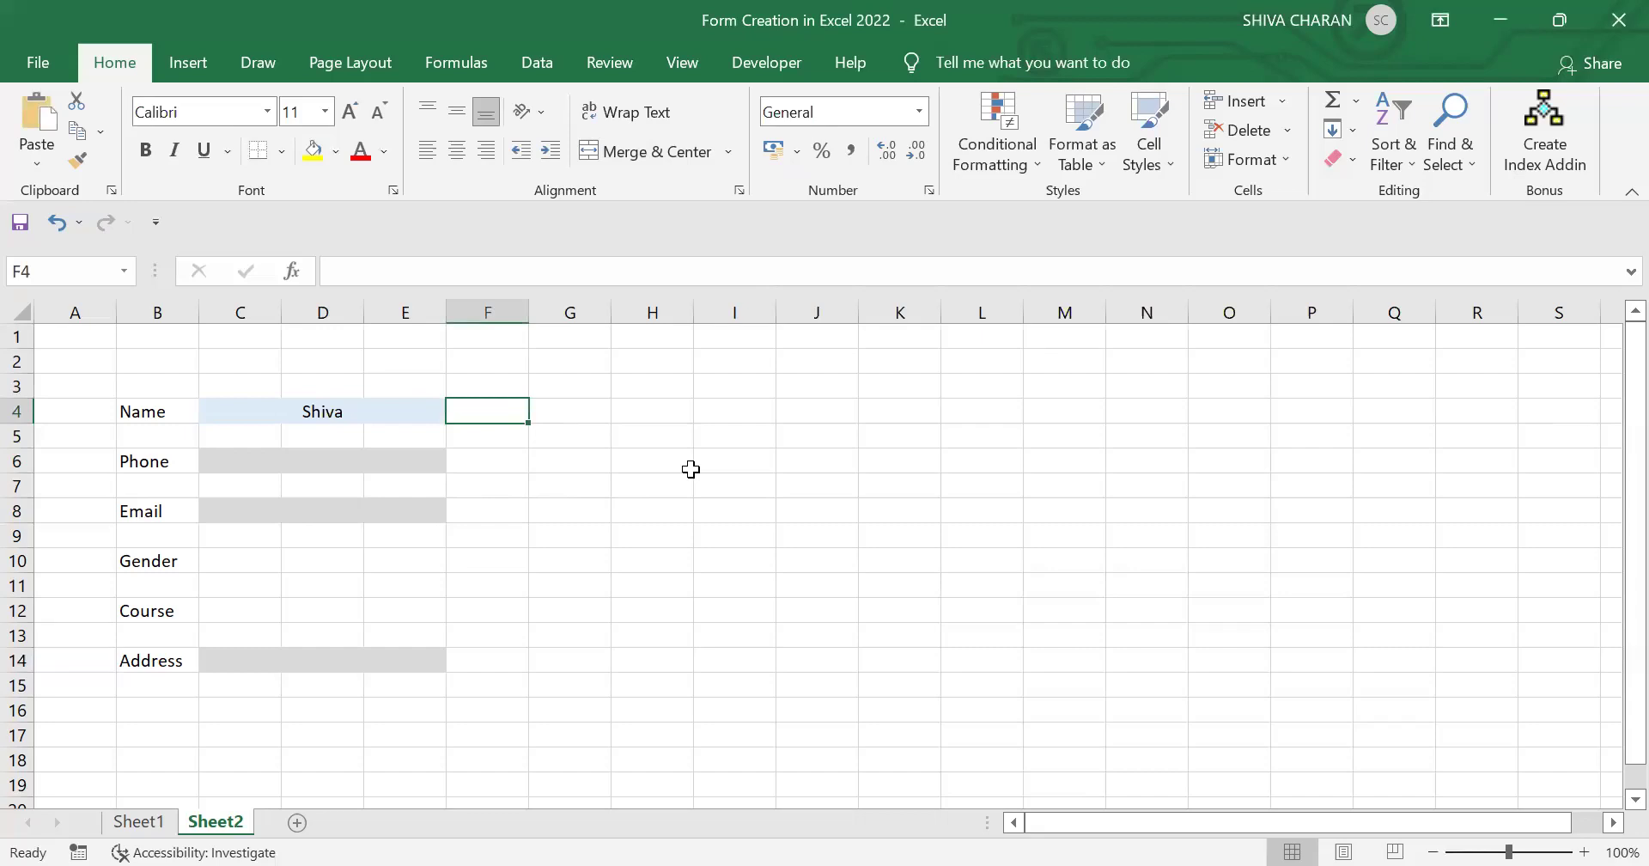
# Step: Enter an IF formula in F4 that stays blank when C4 is empty
pyautogui.write('=IF(')
pyautogui.click(354, 410)
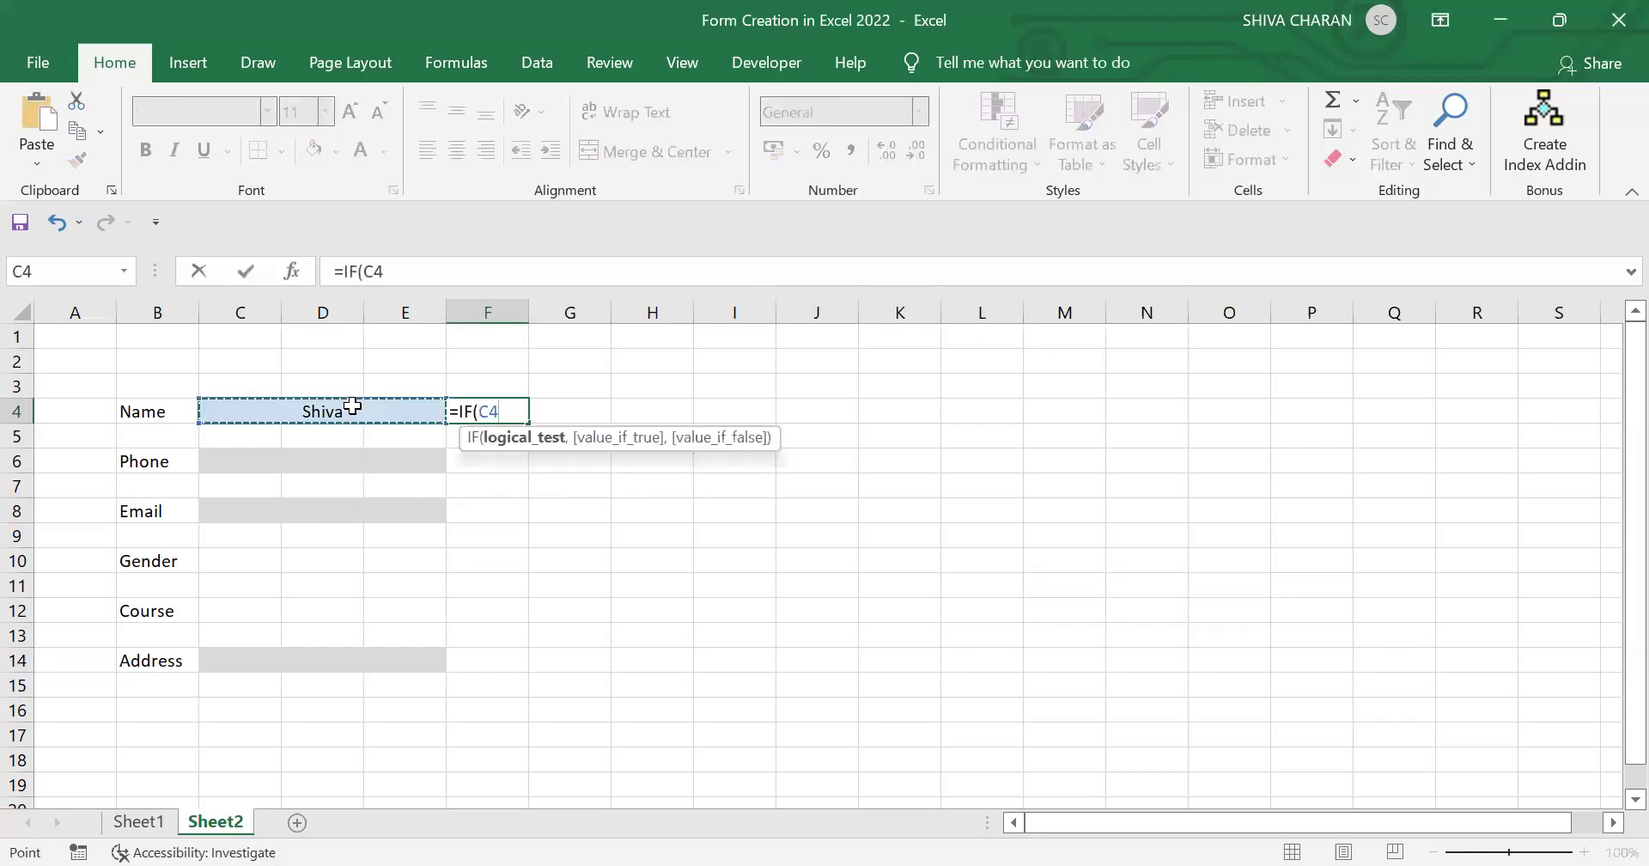
pyautogui.write('=')
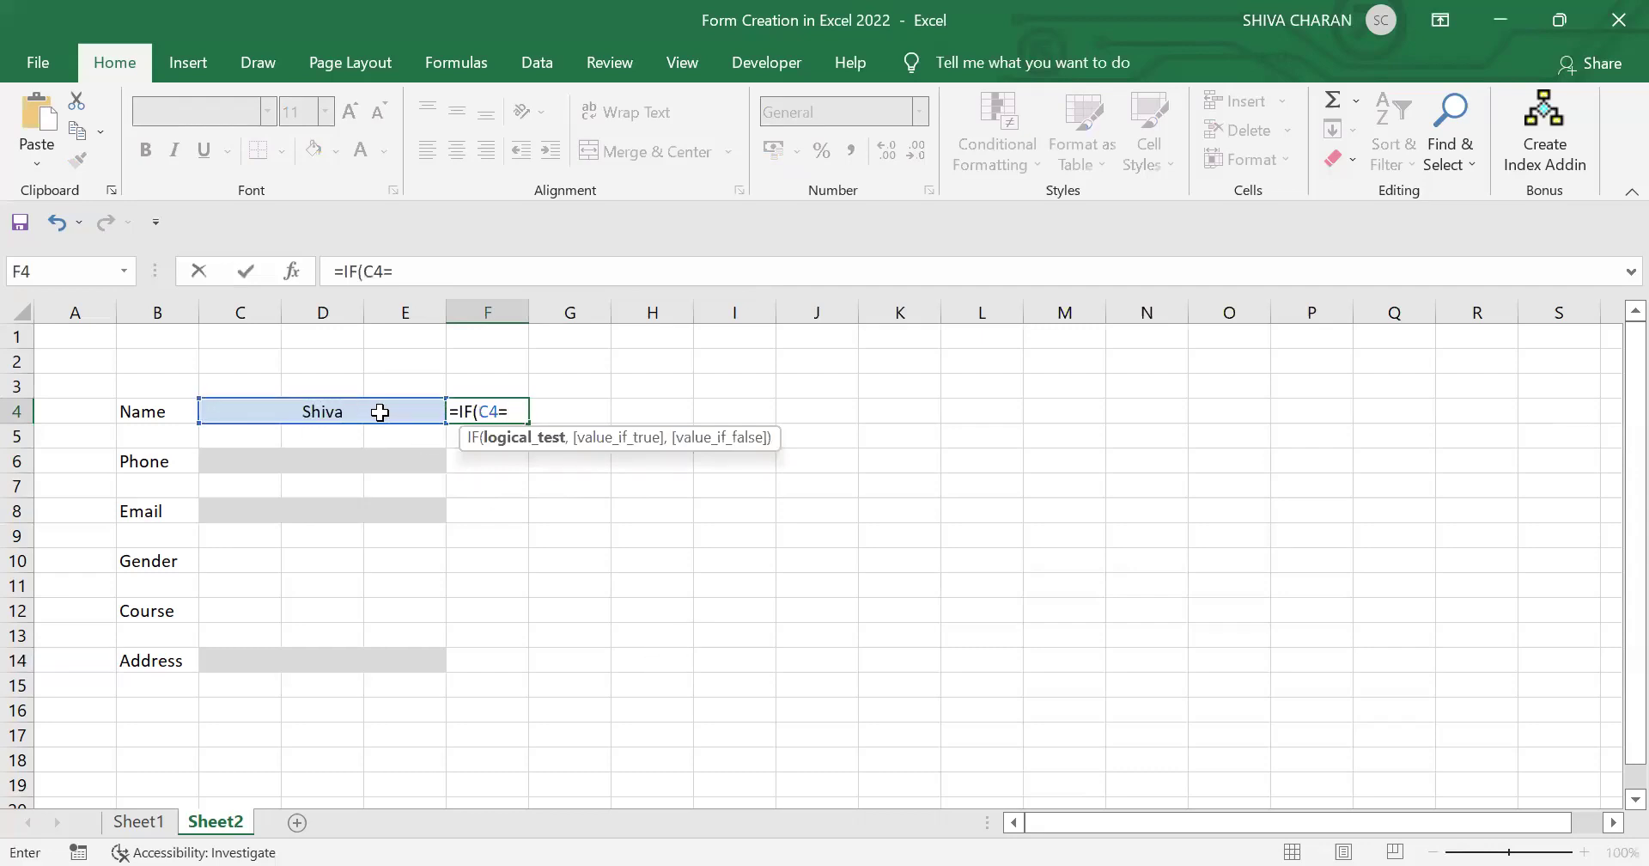
pyautogui.write('"","","S')
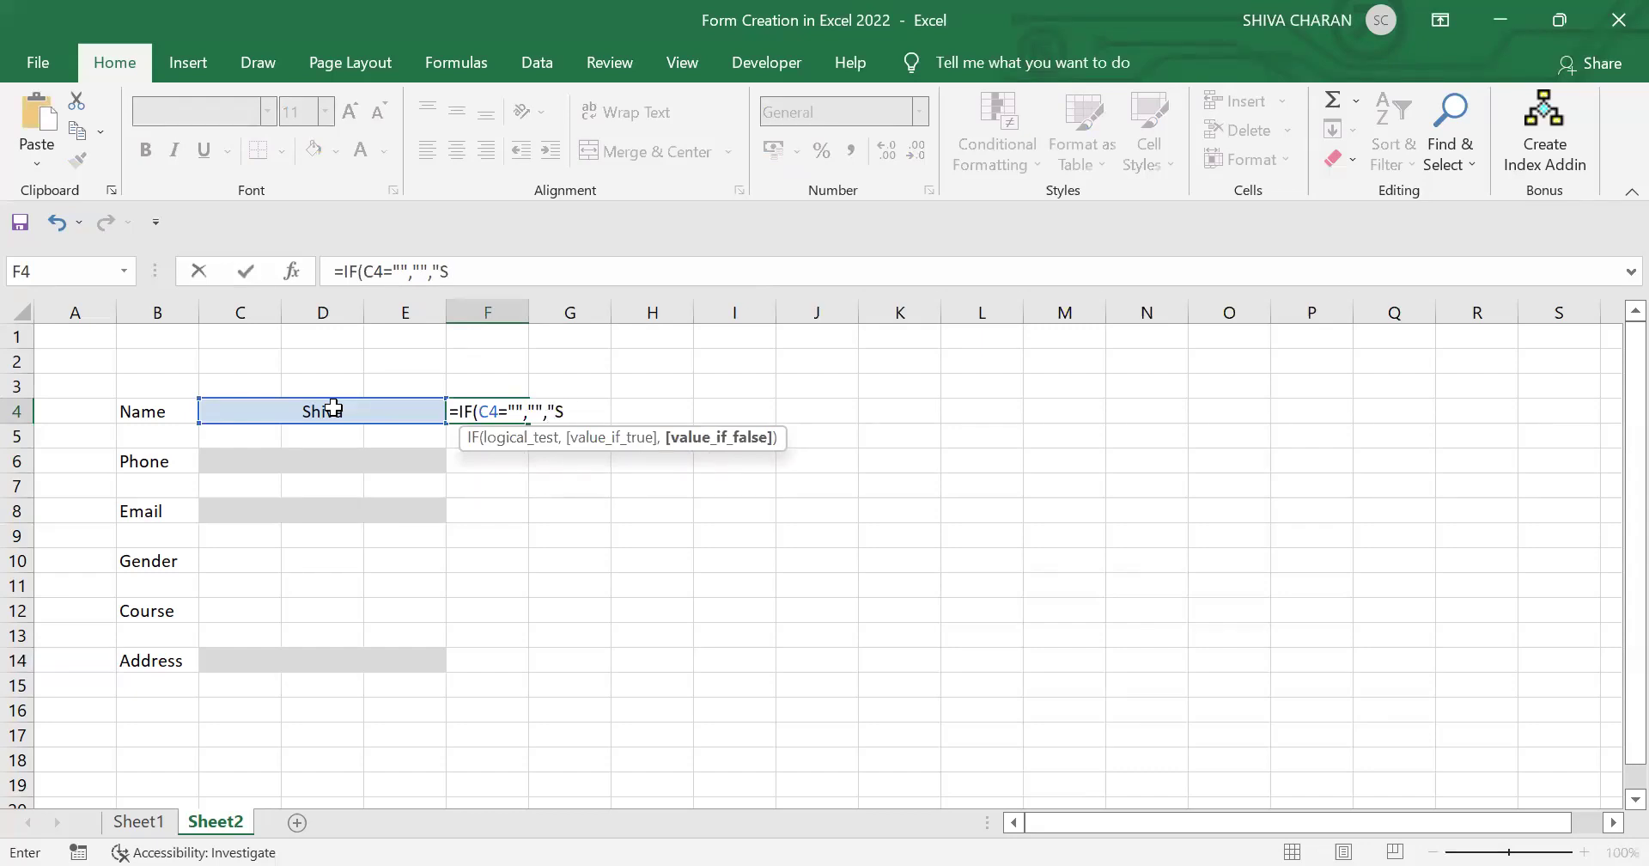
pyautogui.write(')')
pyautogui.press('Return')
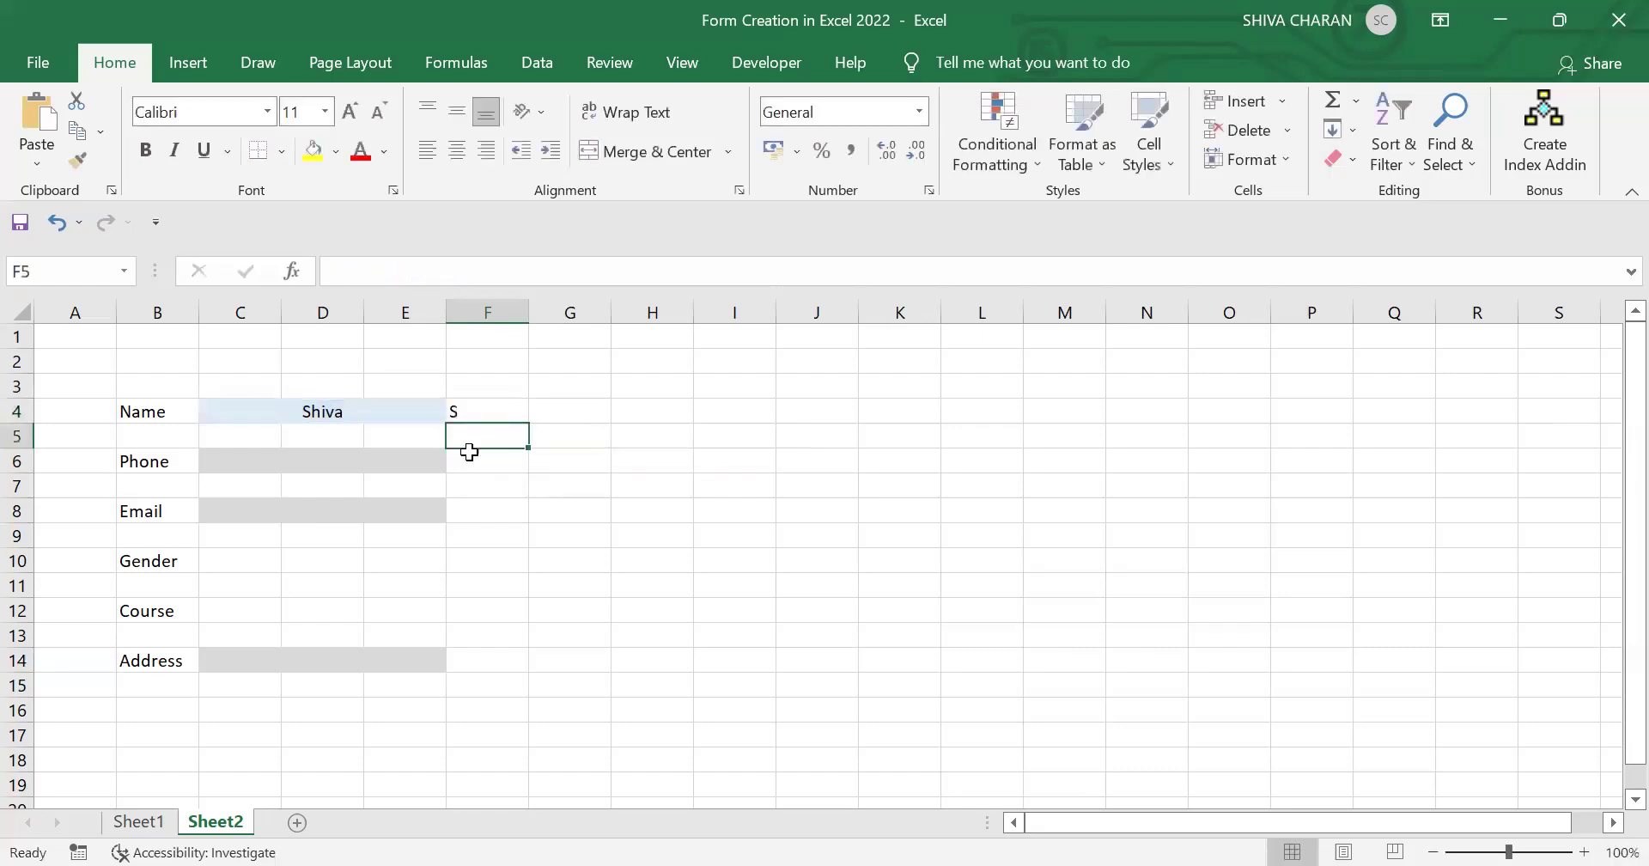
pyautogui.click(498, 413)
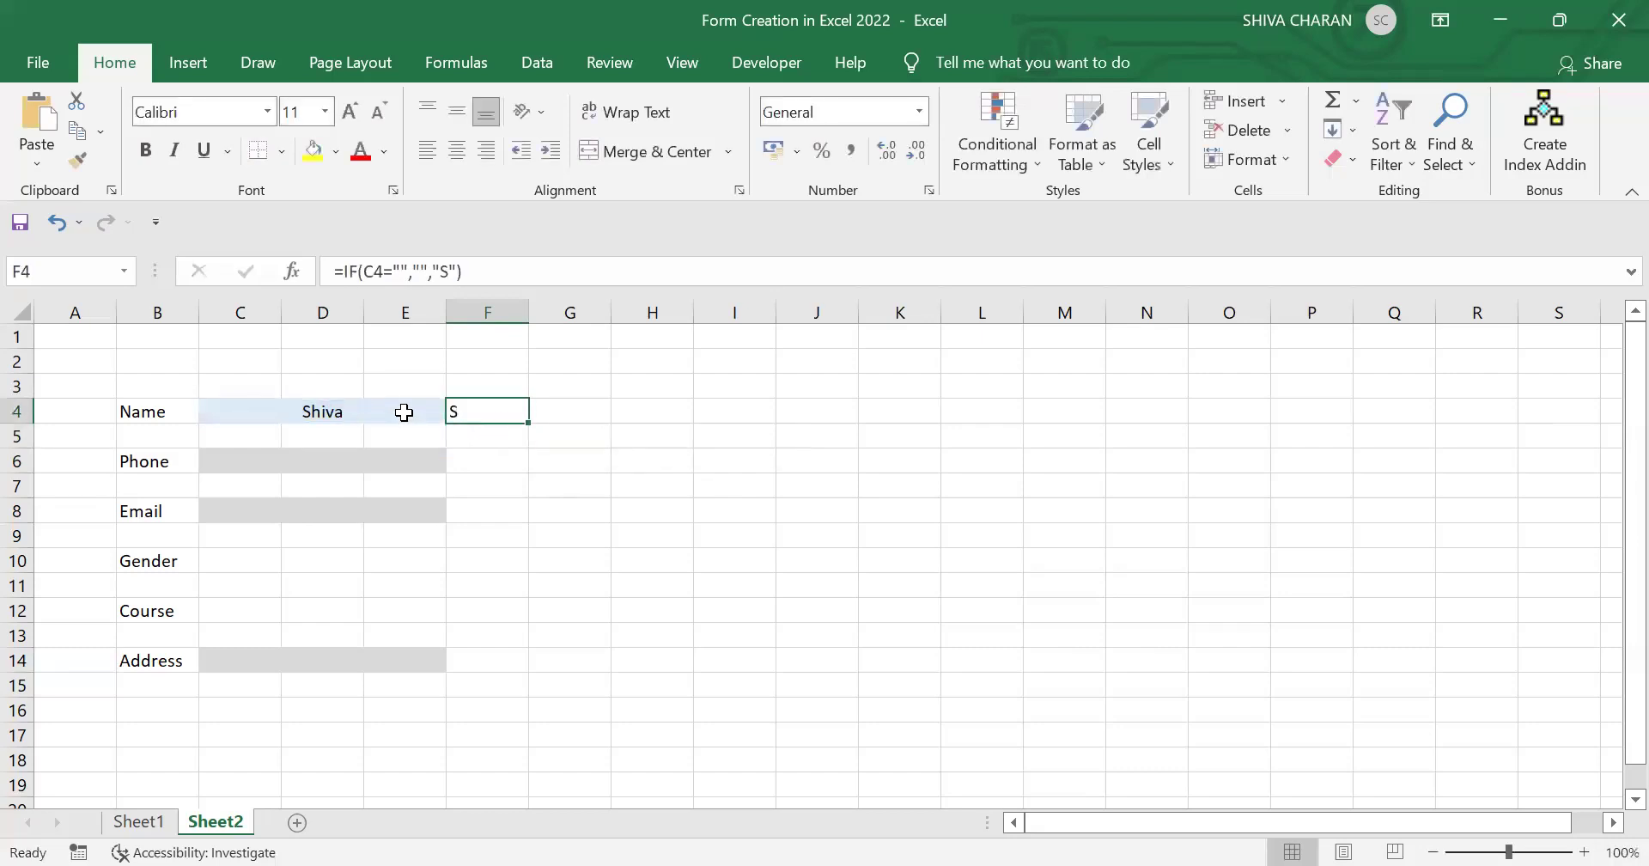
# Step: Edit the F4 formula so its result is a check mark: =IF(C4="","","✓")
pyautogui.click(403, 412)
pyautogui.moveTo(413, 412); pyautogui.dragTo(481, 634)
pyautogui.click(471, 407)
pyautogui.hotkey('ctrl', 'Up')
pyautogui.click(479, 410)
pyautogui.doubleClick(478, 411)
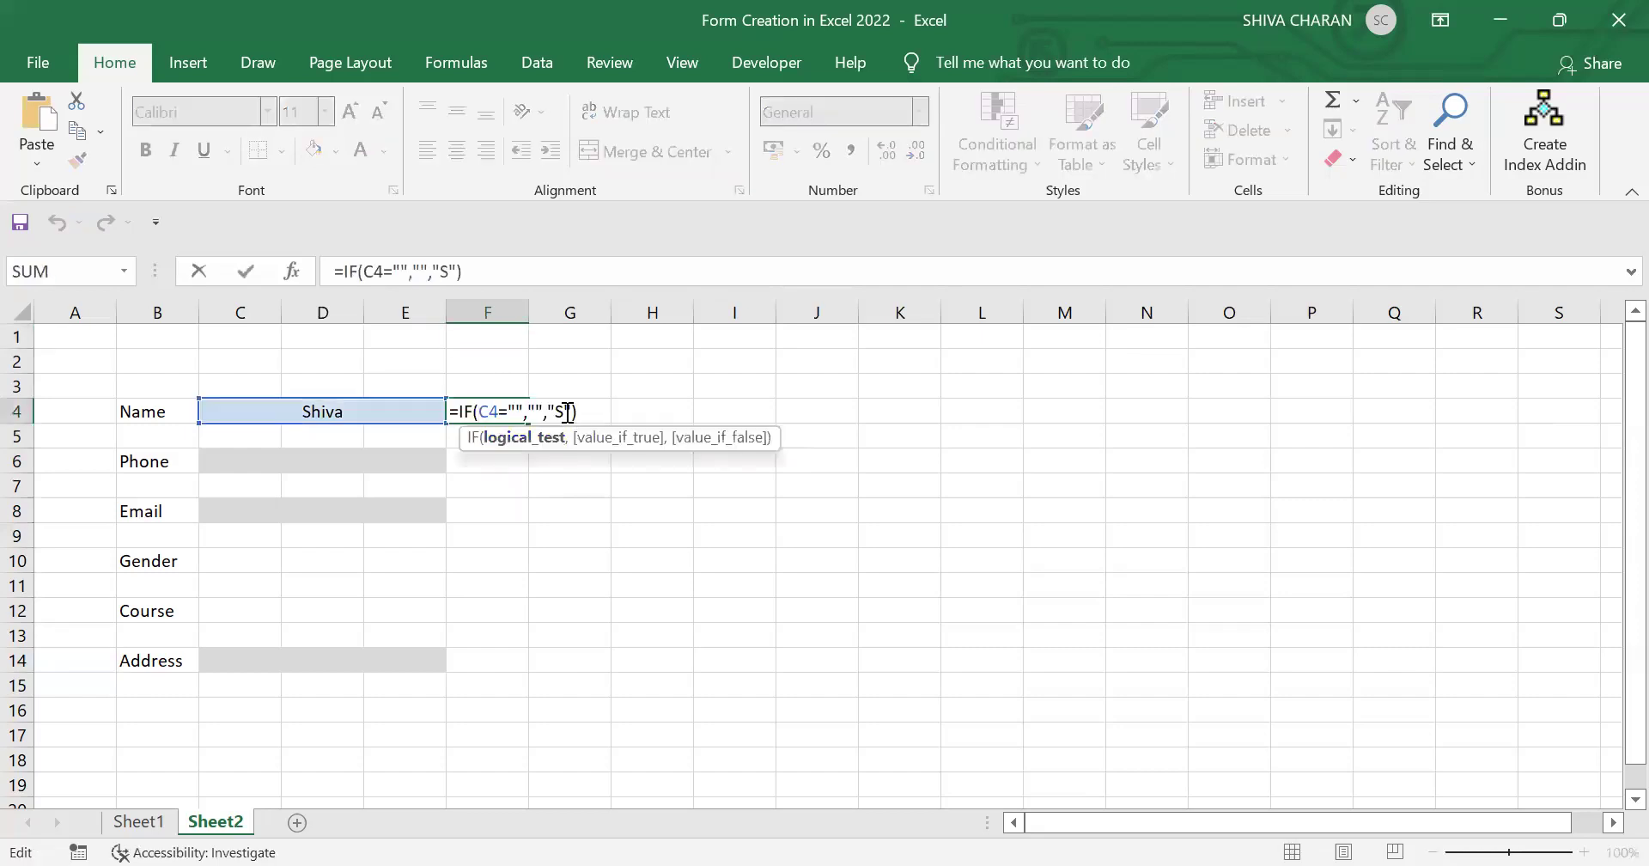
pyautogui.click(557, 414)
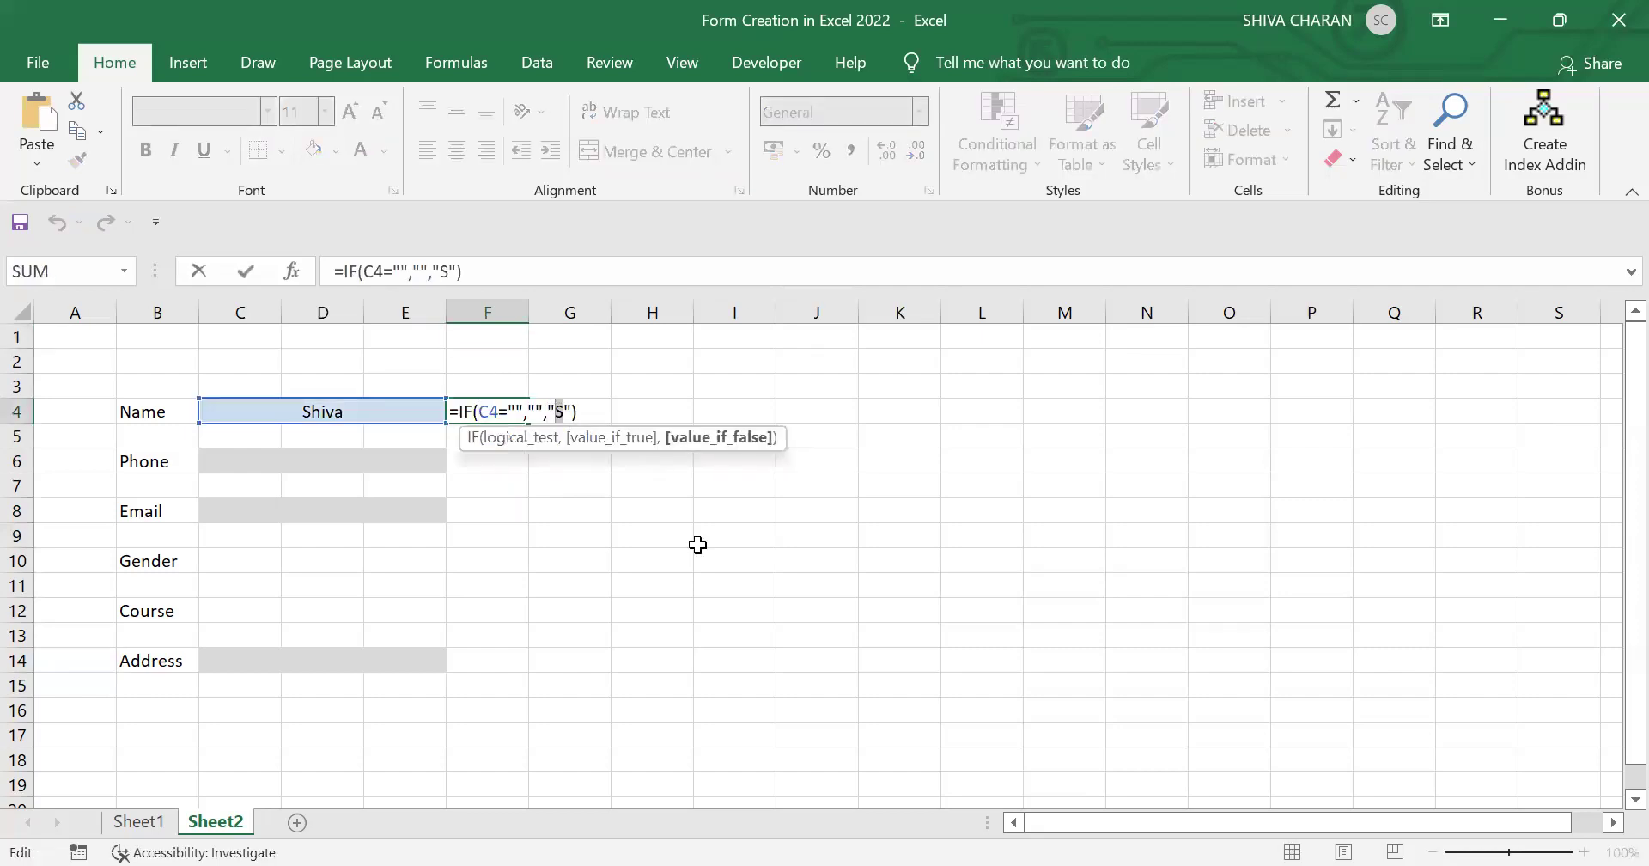
pyautogui.write('✓')
pyautogui.click(698, 544)
# Step: Delete the name in C4 to test that the check mark disappears
pyautogui.click(489, 413)
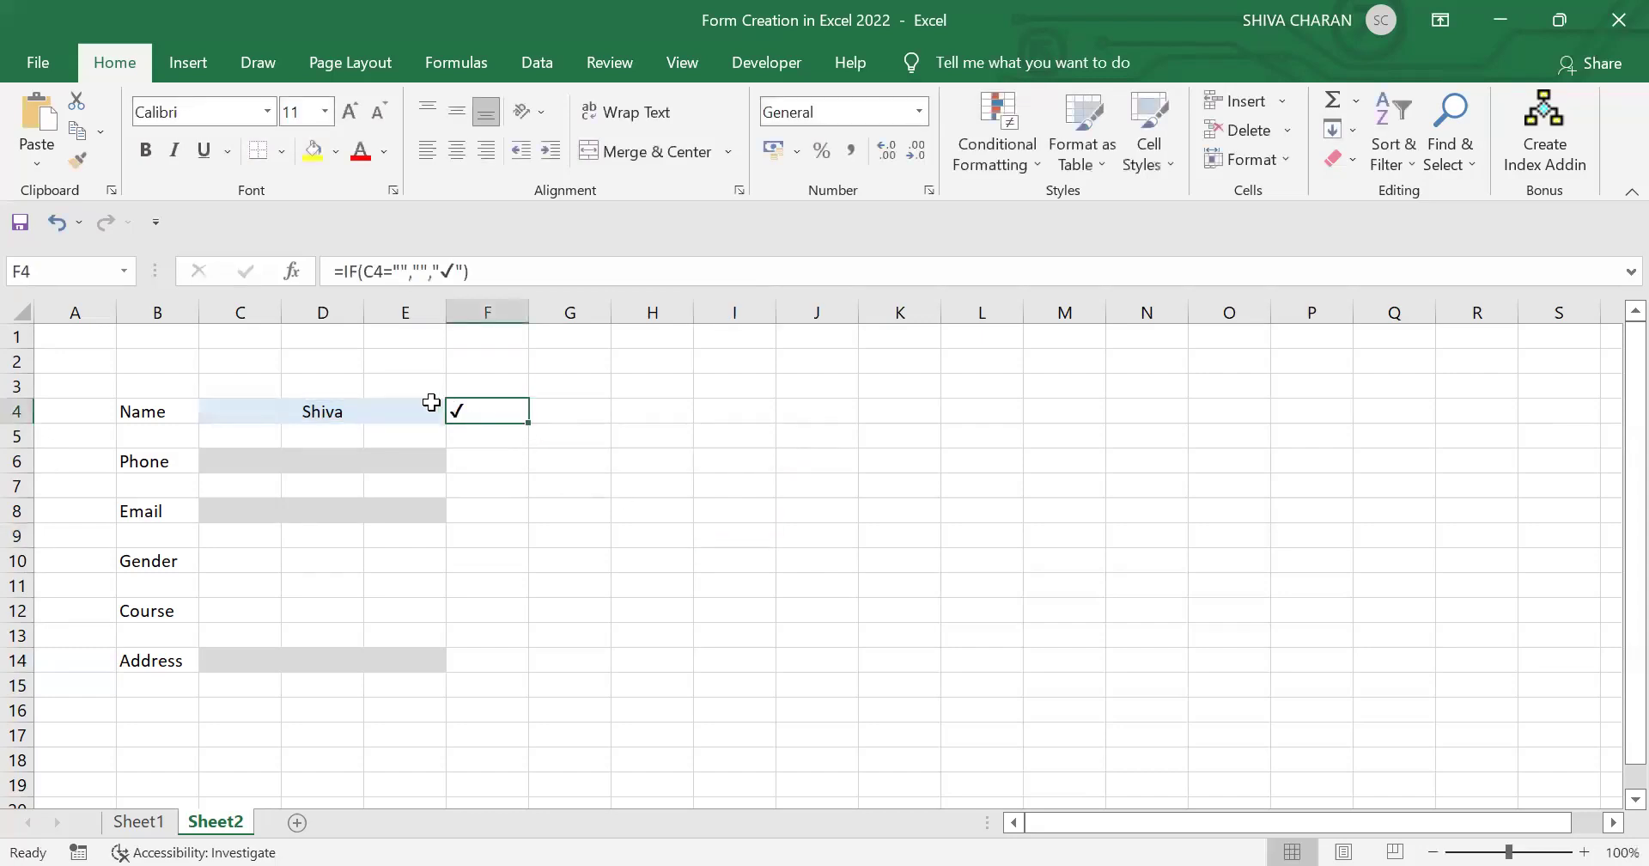
pyautogui.click(435, 400)
pyautogui.press('Delete')
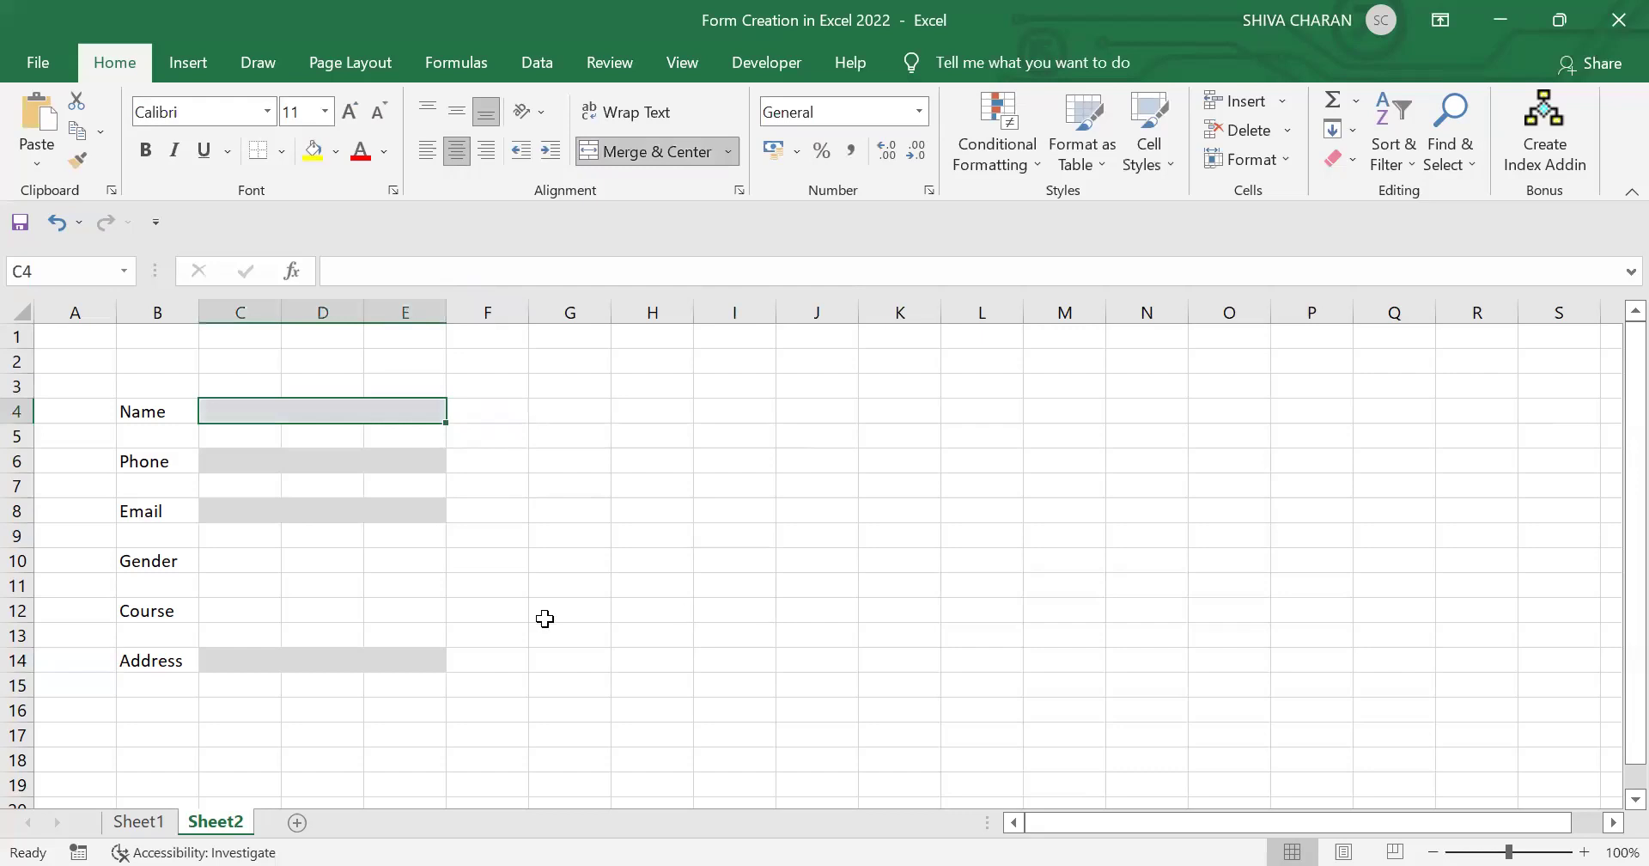
# Step: Re-enter a name in the Name field C4
pyautogui.click(546, 617)
pyautogui.click(325, 405)
pyautogui.write('Sihiva')
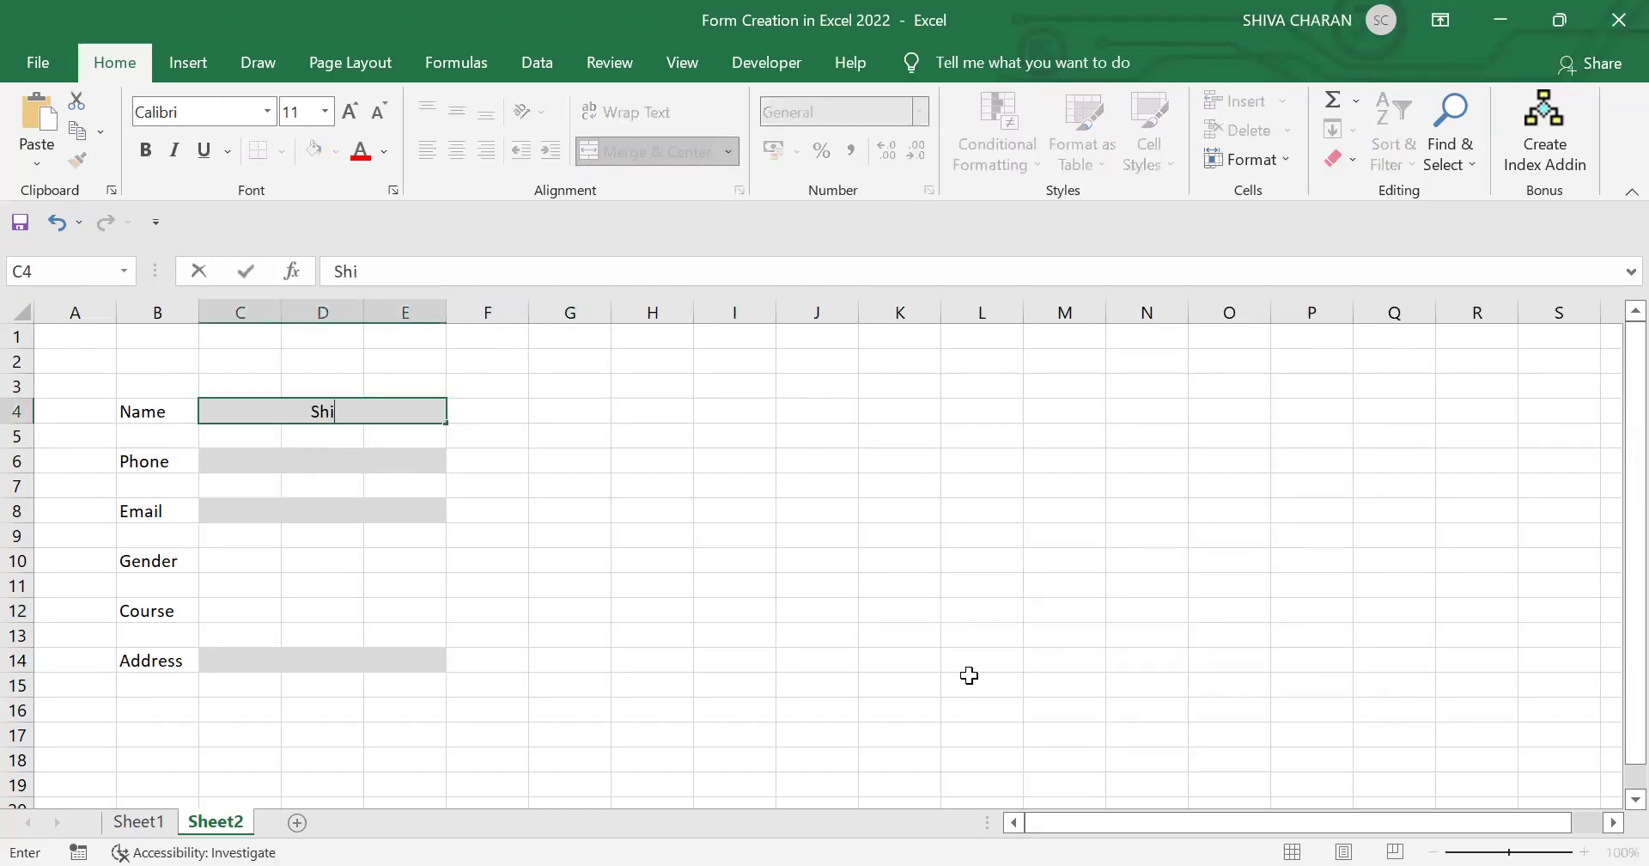
pyautogui.press('Return')
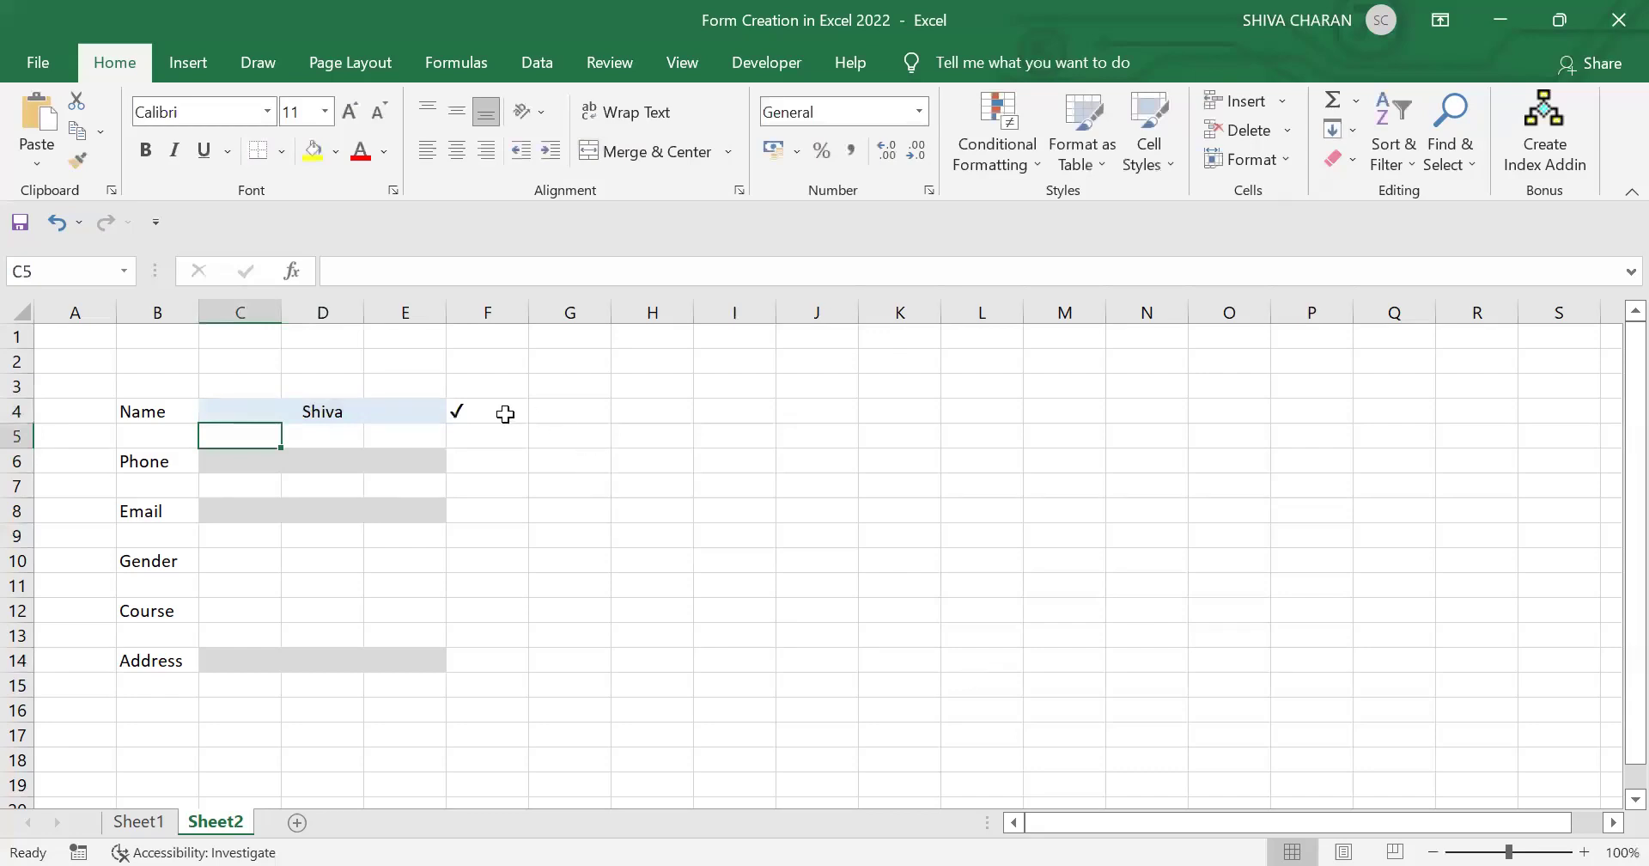
# Step: Narrow column F to fit the check mark and copy F4's formula
pyautogui.click(503, 414)
pyautogui.moveTo(530, 313); pyautogui.dragTo(474, 317)
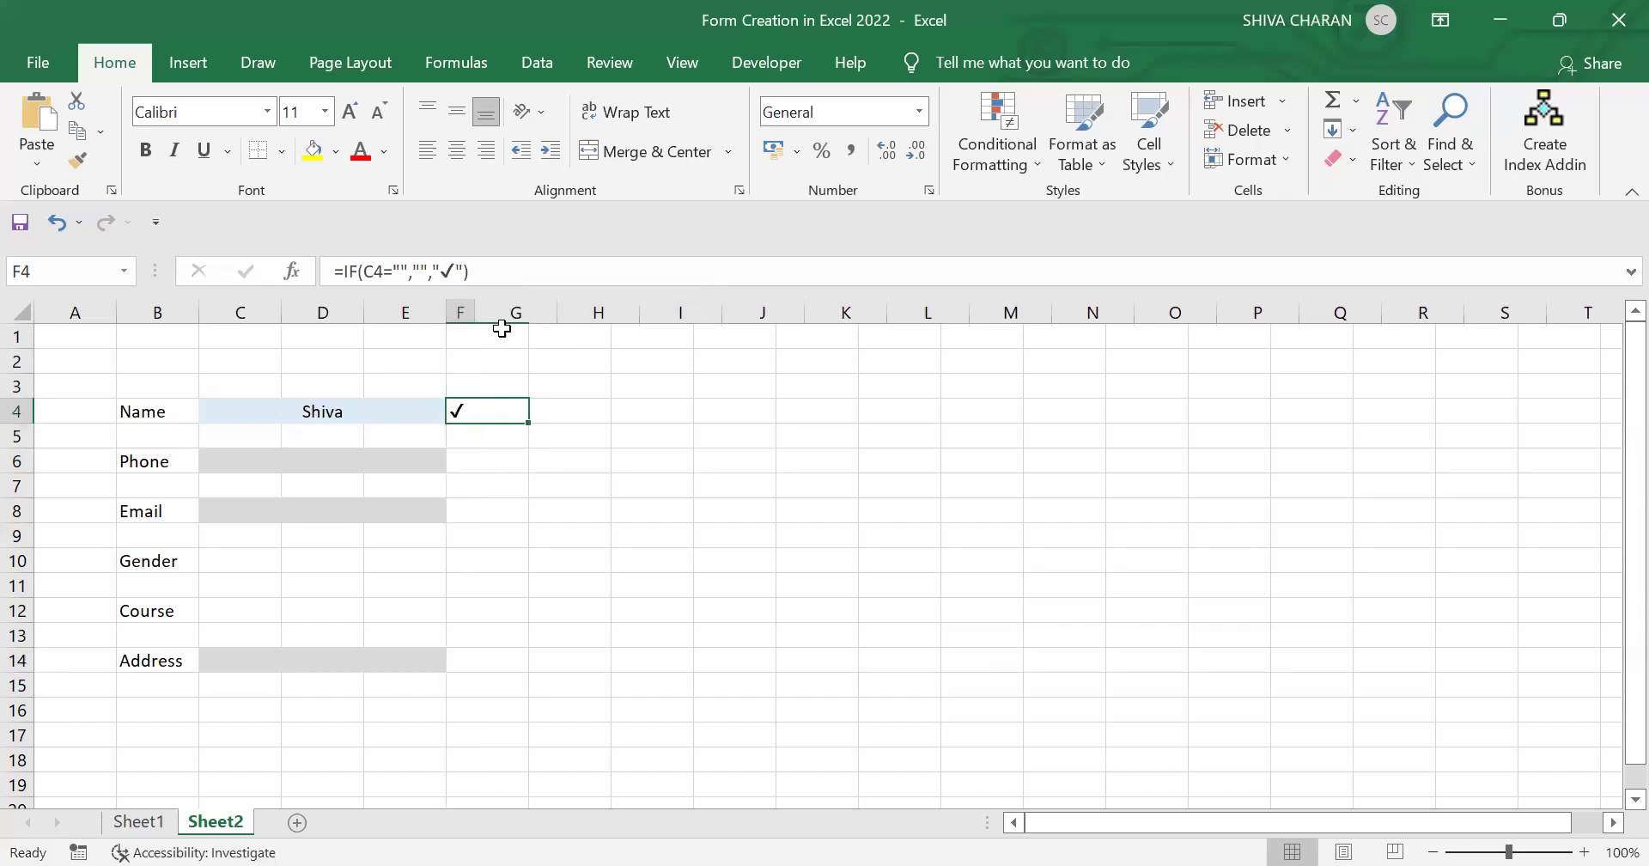
pyautogui.click(468, 411)
pyautogui.hotkey('ctrl', 'c')
# Step: Paste the check-mark formula into F6, F8 and F14
pyautogui.click(472, 464)
pyautogui.hotkey('ctrl', 'v')
pyautogui.click(464, 511)
pyautogui.hotkey('ctrl', 'v')
pyautogui.click(472, 657)
pyautogui.hotkey('ctrl', 'v')
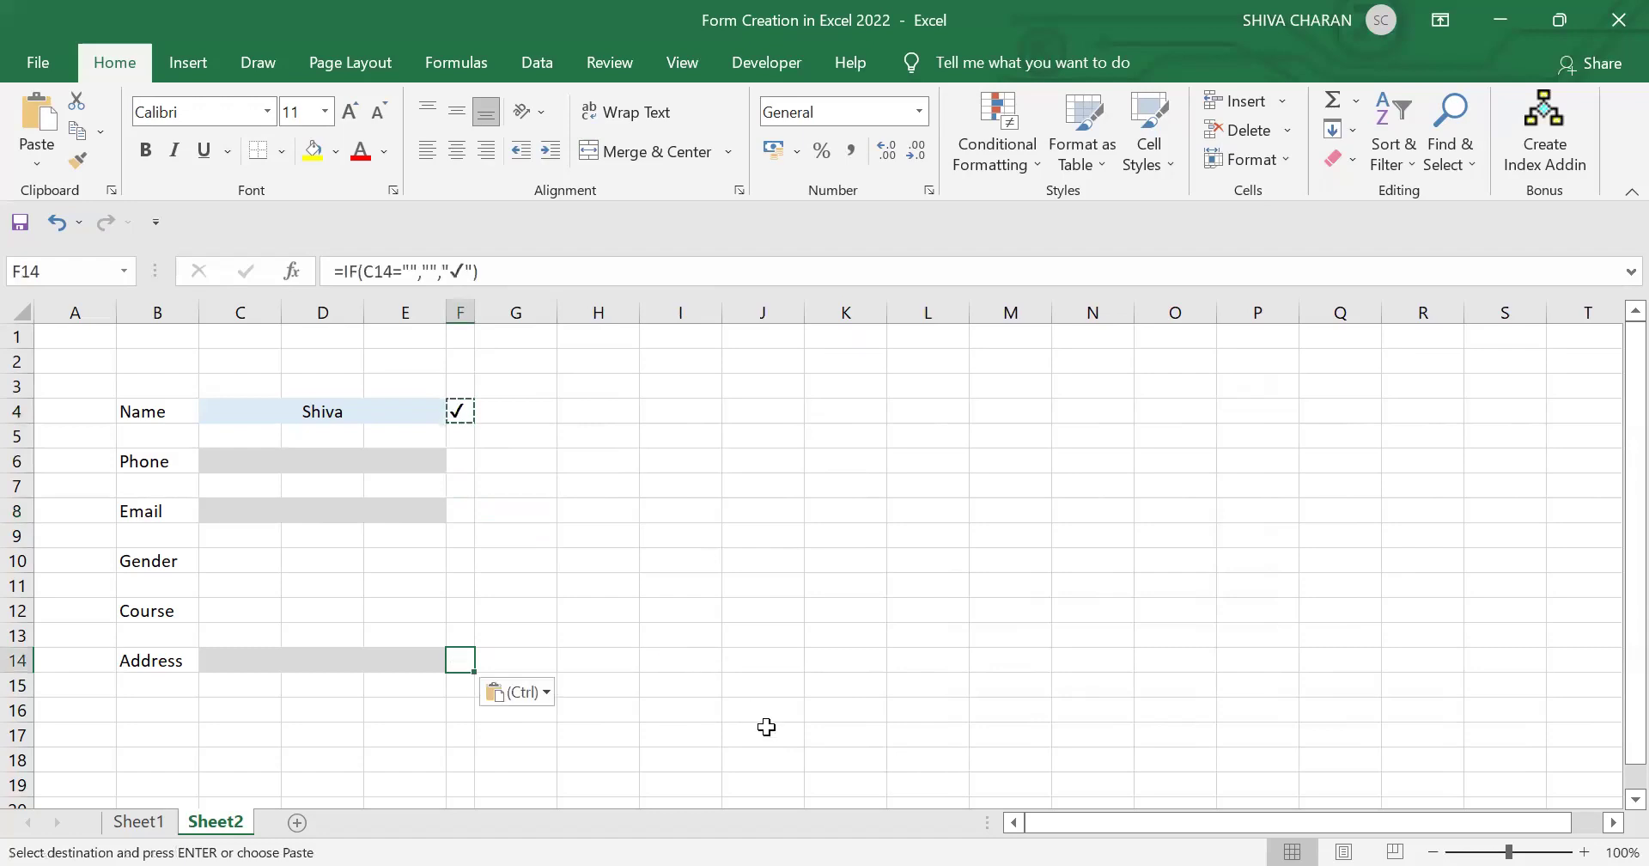
pyautogui.click(764, 732)
pyautogui.press('Escape')
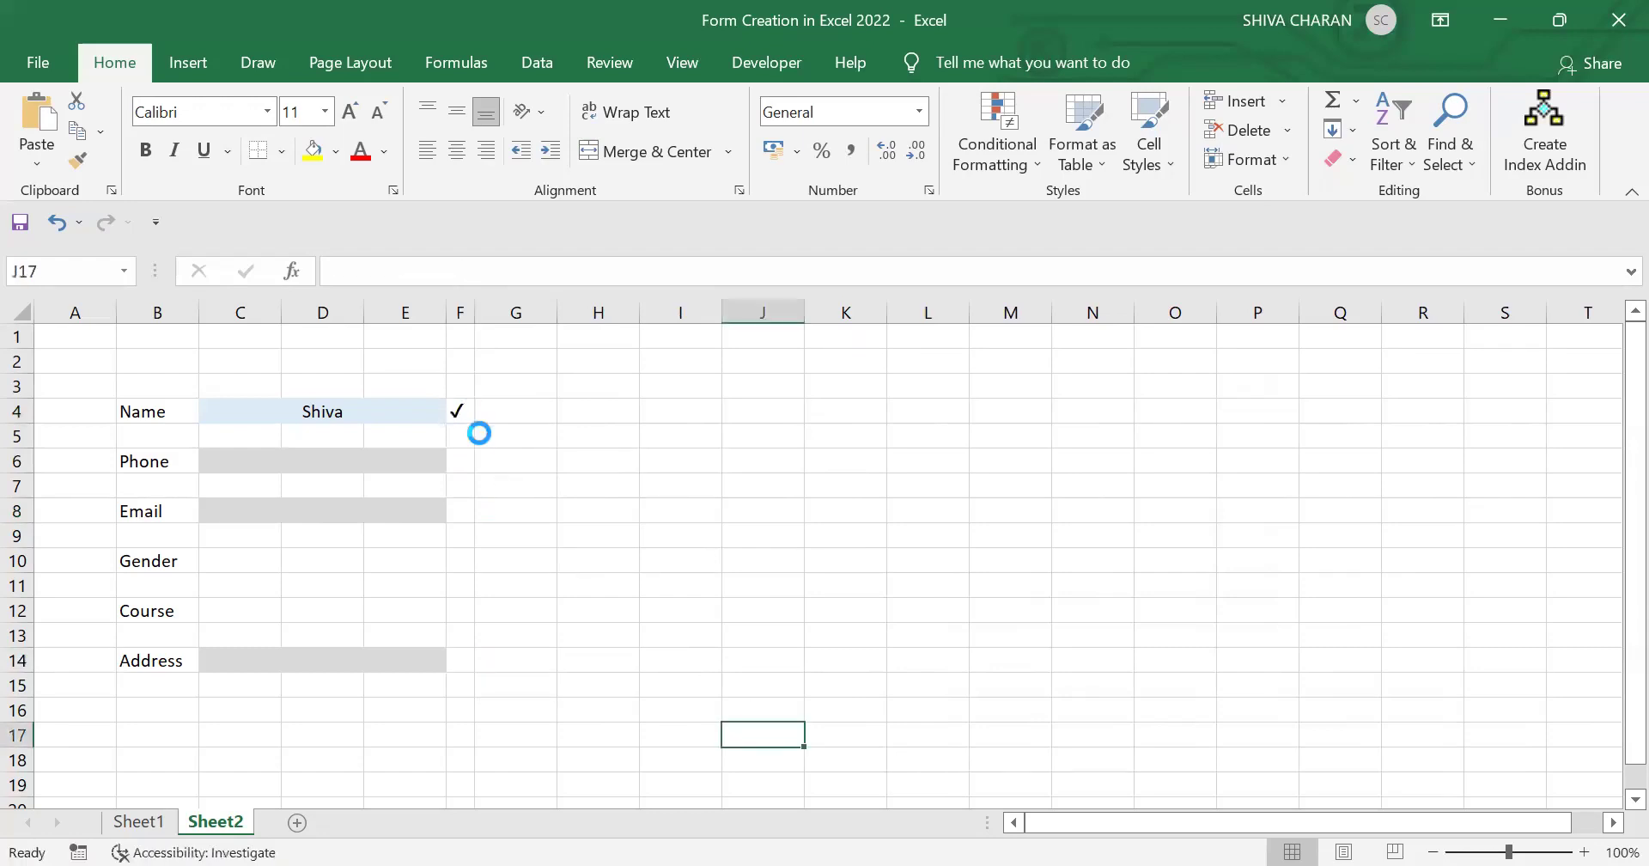
# Step: Select the check cells F4, F6 and F8 together
pyautogui.click(455, 411)
pyautogui.keyDown('ctrl'); pyautogui.click(464, 462); pyautogui.keyUp('ctrl')
pyautogui.keyDown('ctrl'); pyautogui.click(464, 512); pyautogui.keyUp('ctrl')
# Step: Add F14 to the check cells and create a No Blanks rule with a dark green fill
pyautogui.keyDown('ctrl'); pyautogui.click(462, 659); pyautogui.keyUp('ctrl')
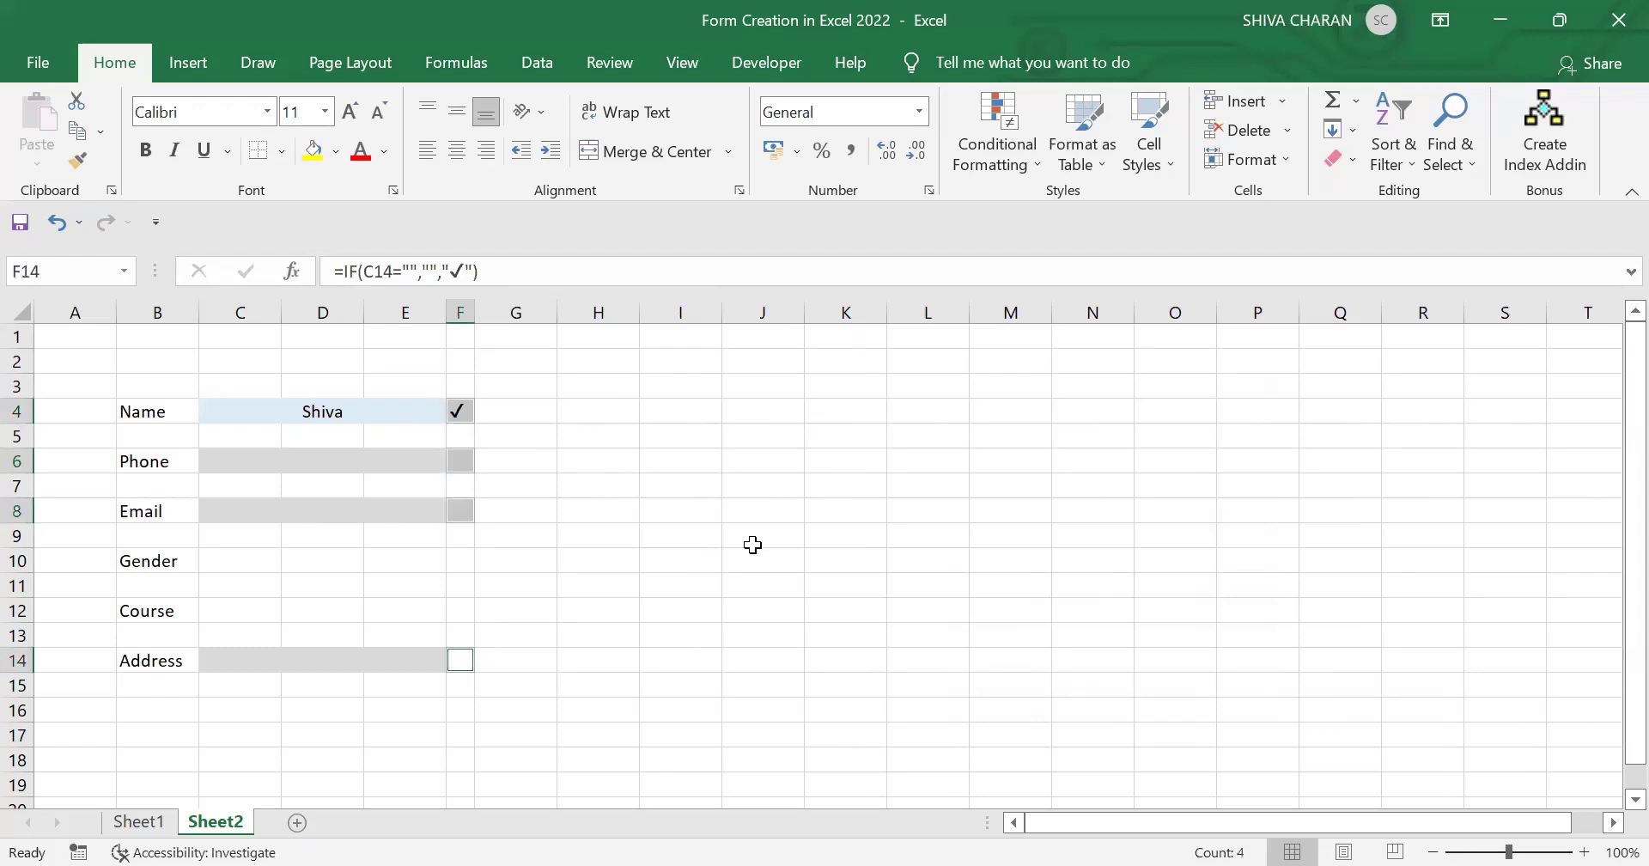
pyautogui.click(992, 161)
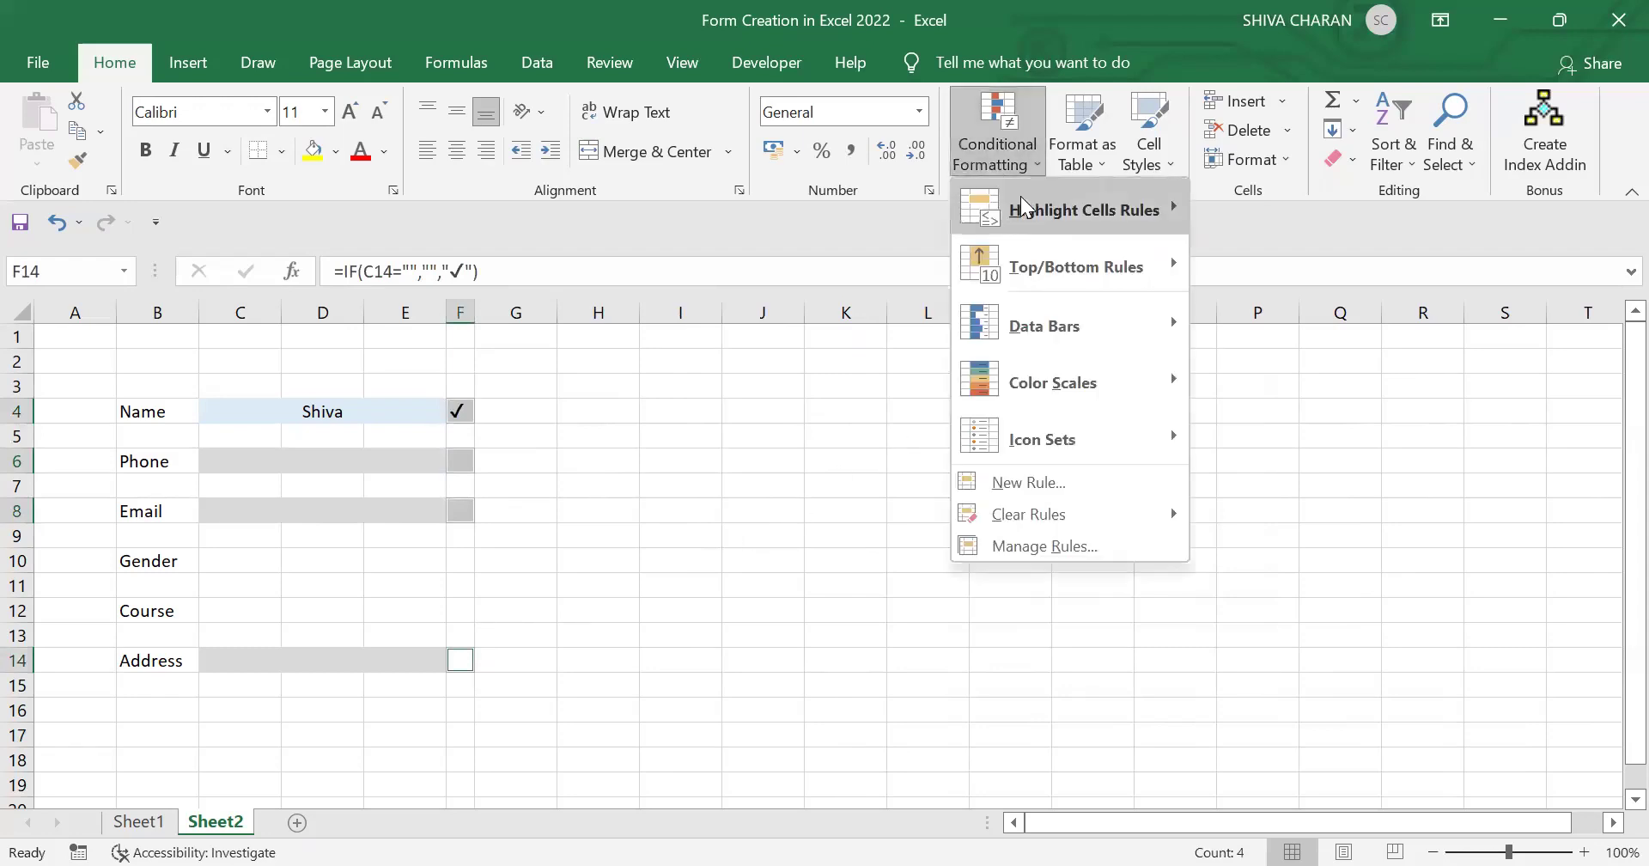
pyautogui.moveTo(1028, 211)
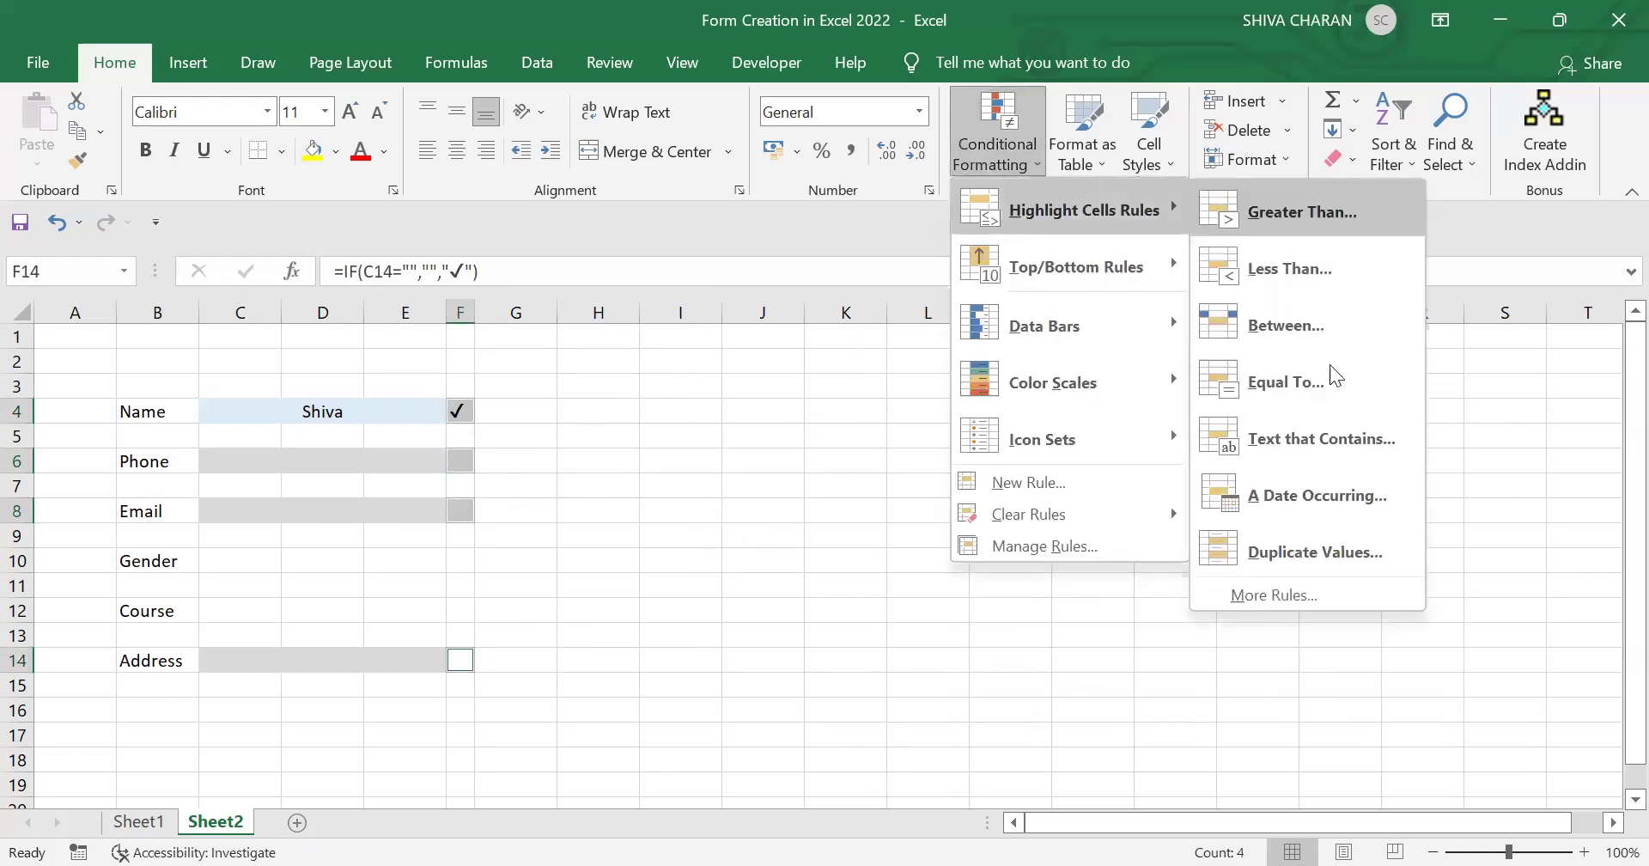
pyautogui.click(1355, 597)
pyautogui.click(882, 416)
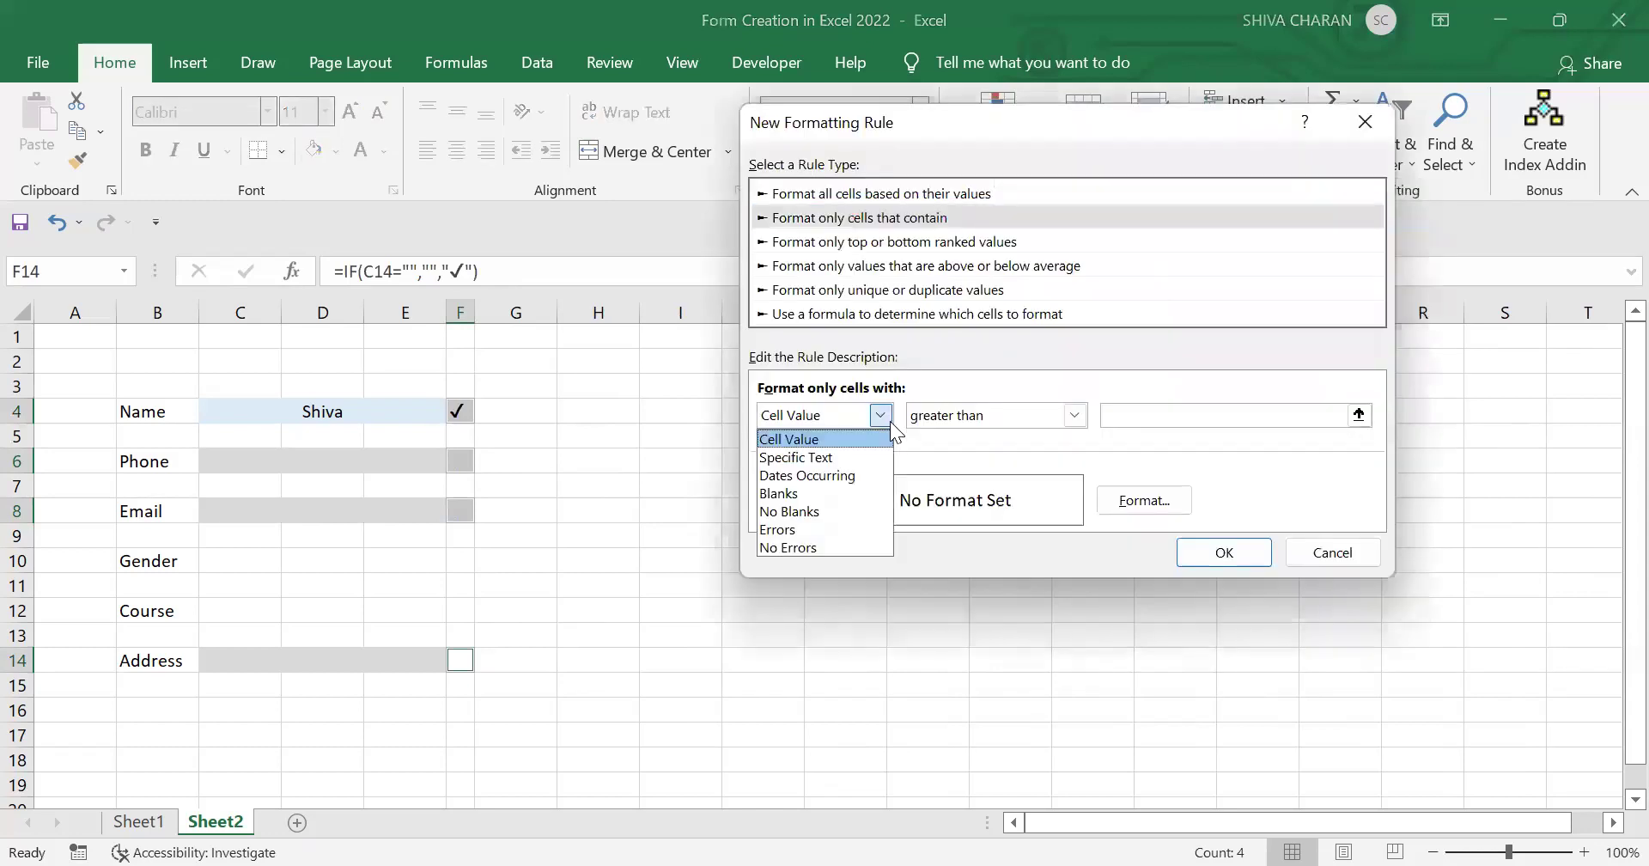
pyautogui.click(838, 509)
pyautogui.click(1151, 501)
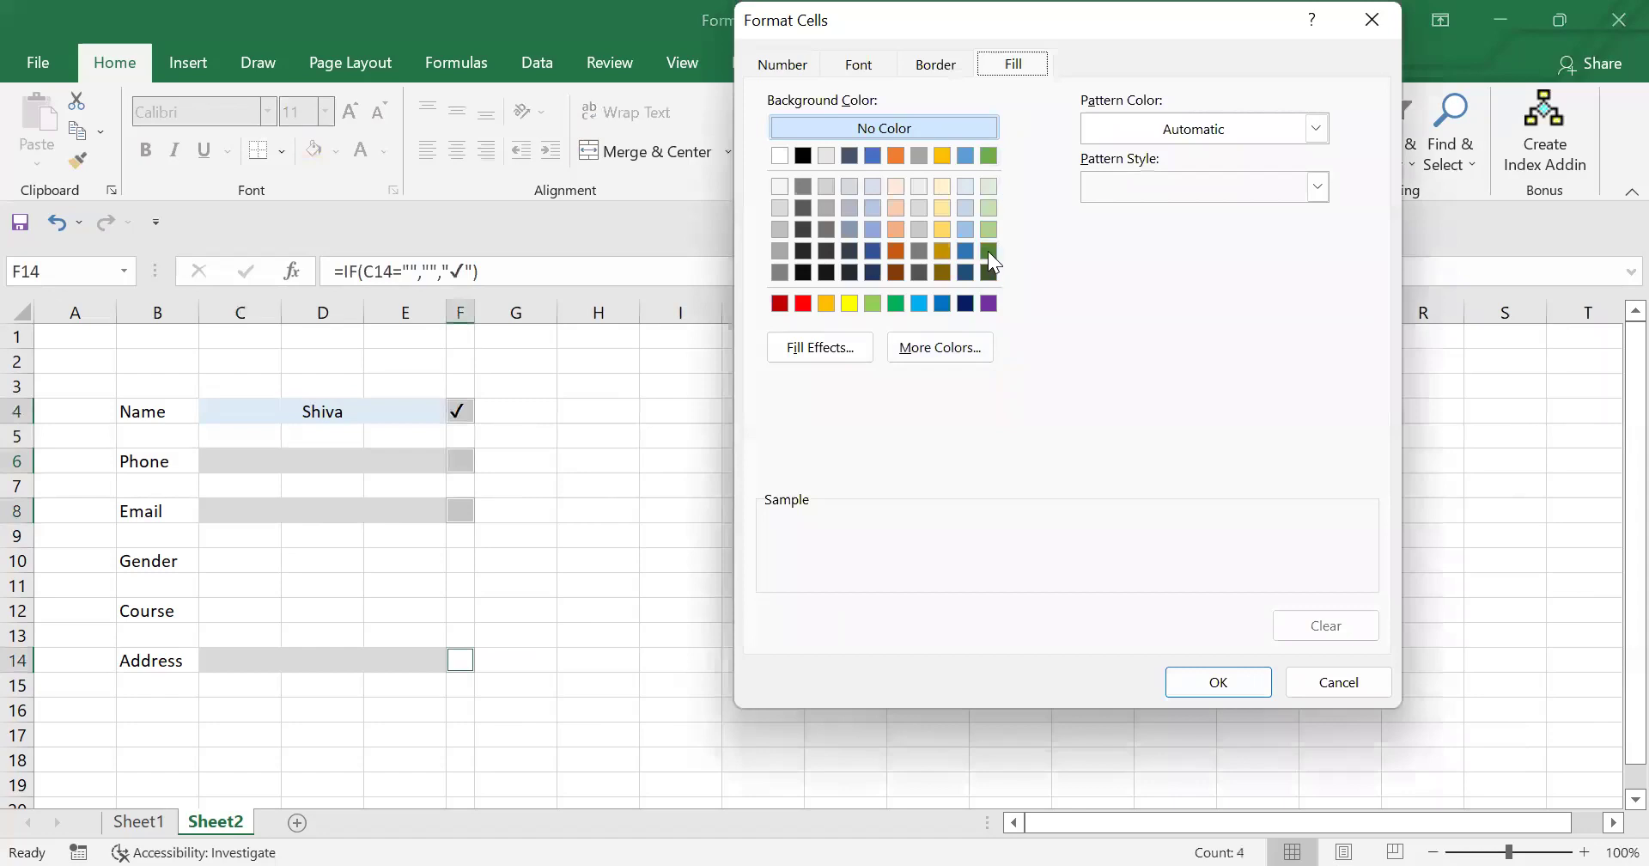
pyautogui.click(988, 251)
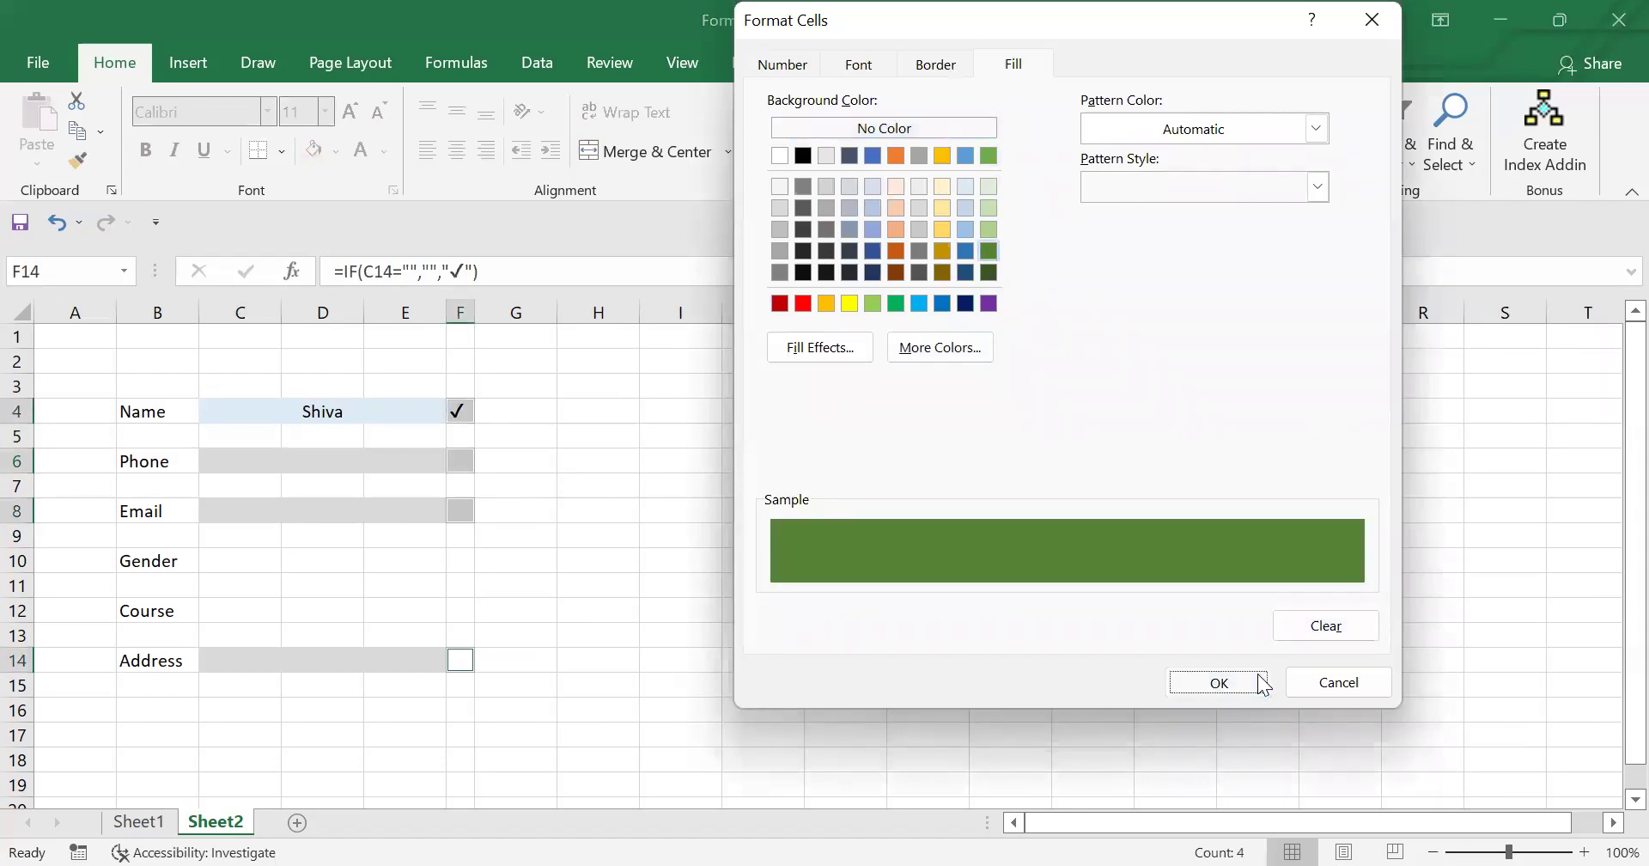
pyautogui.click(1218, 682)
# Step: Give the rule a white font colour for the check mark and apply it
pyautogui.click(1155, 514)
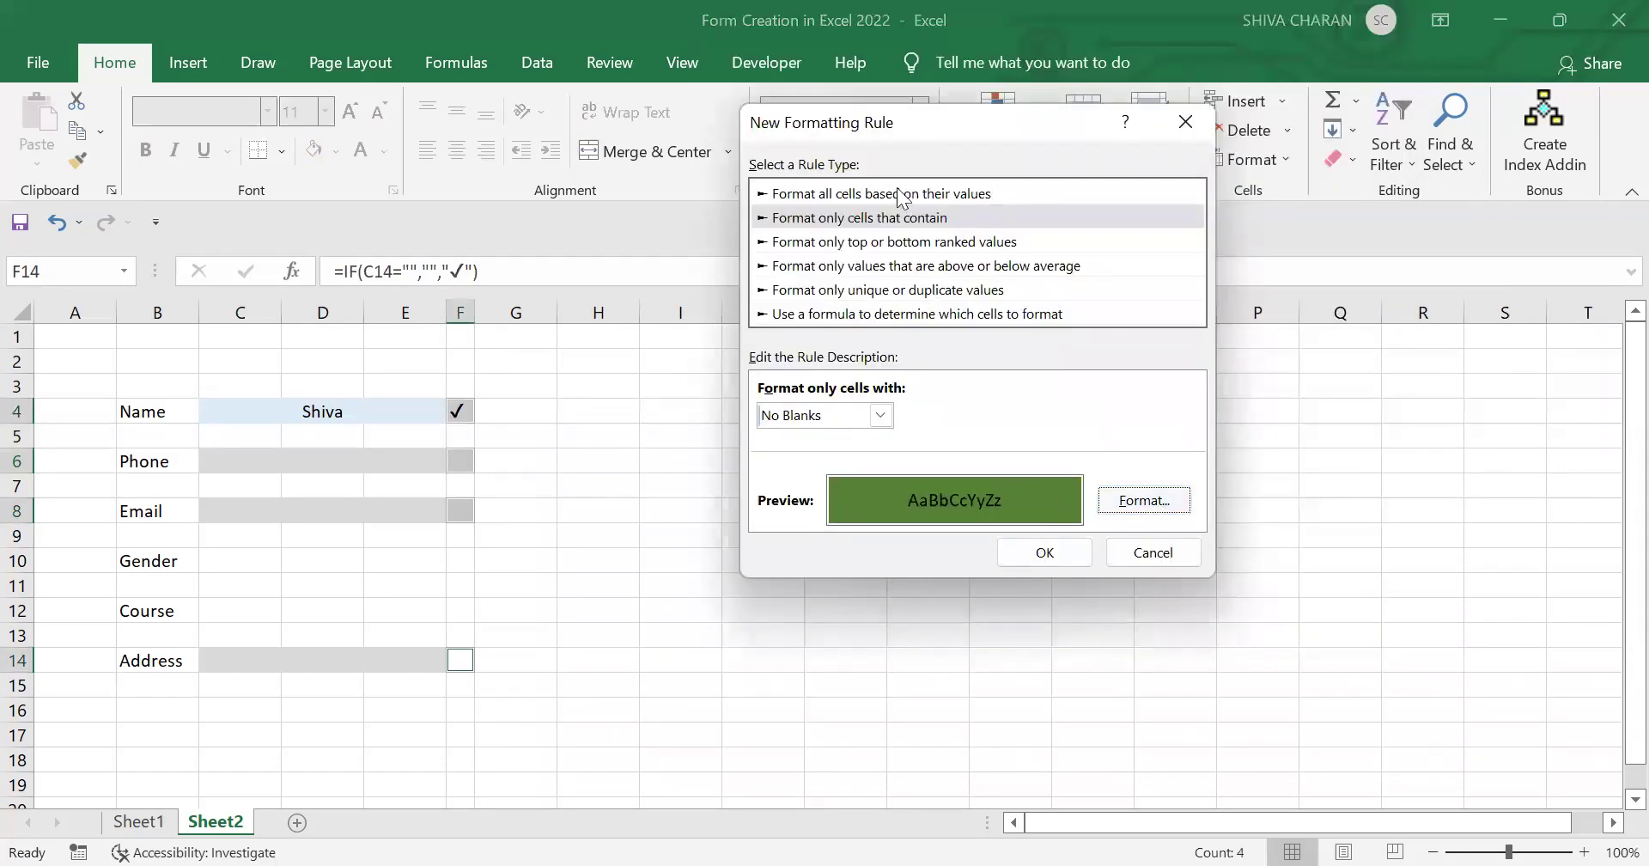
pyautogui.click(859, 65)
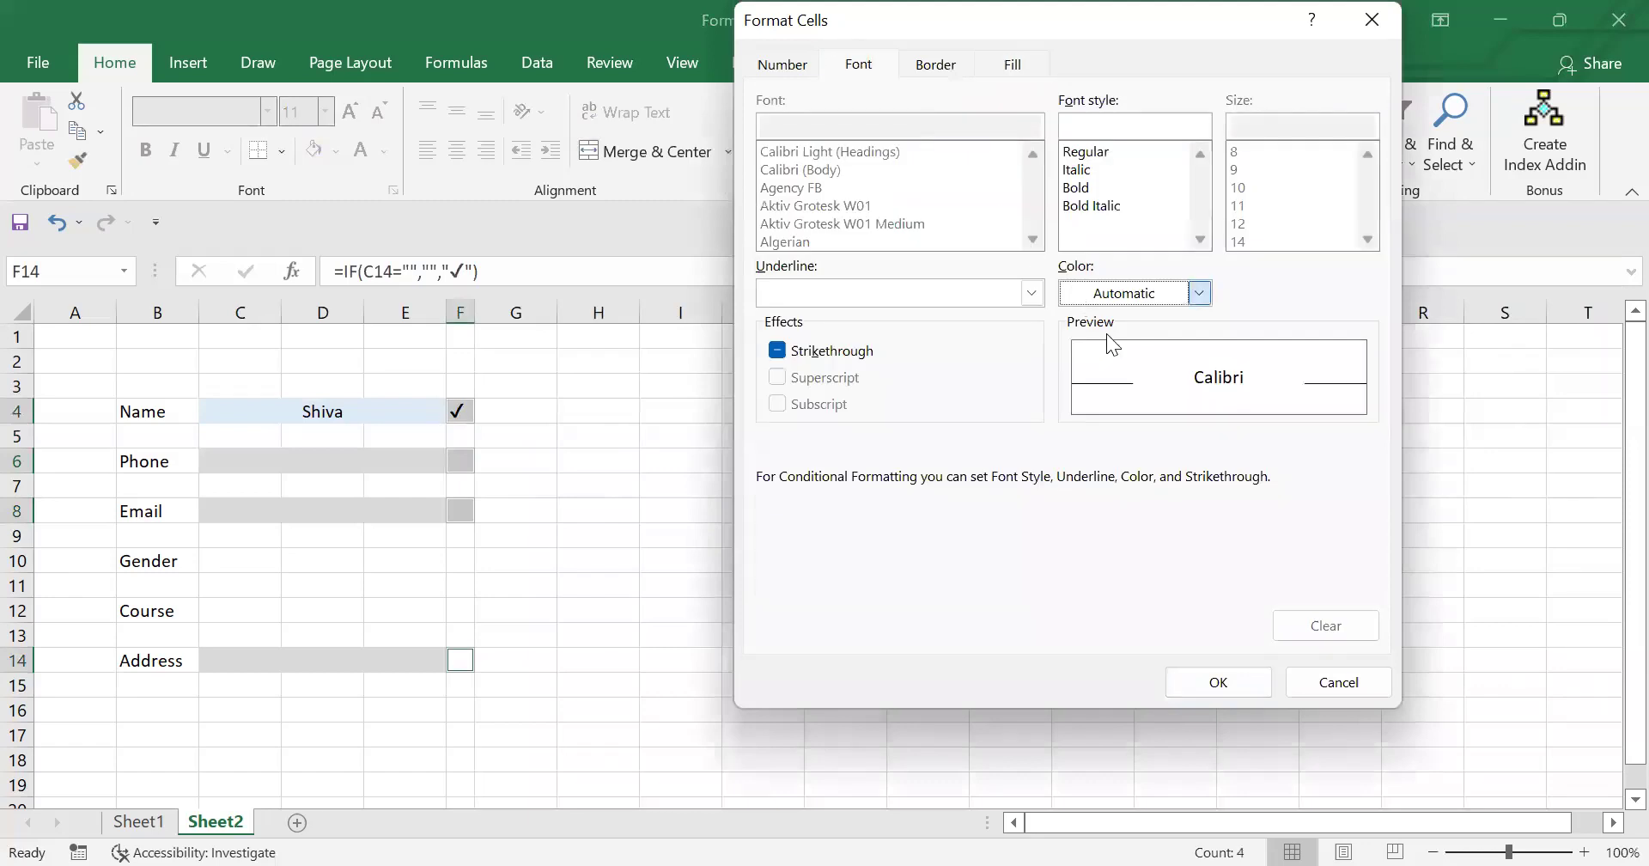
pyautogui.click(1125, 293)
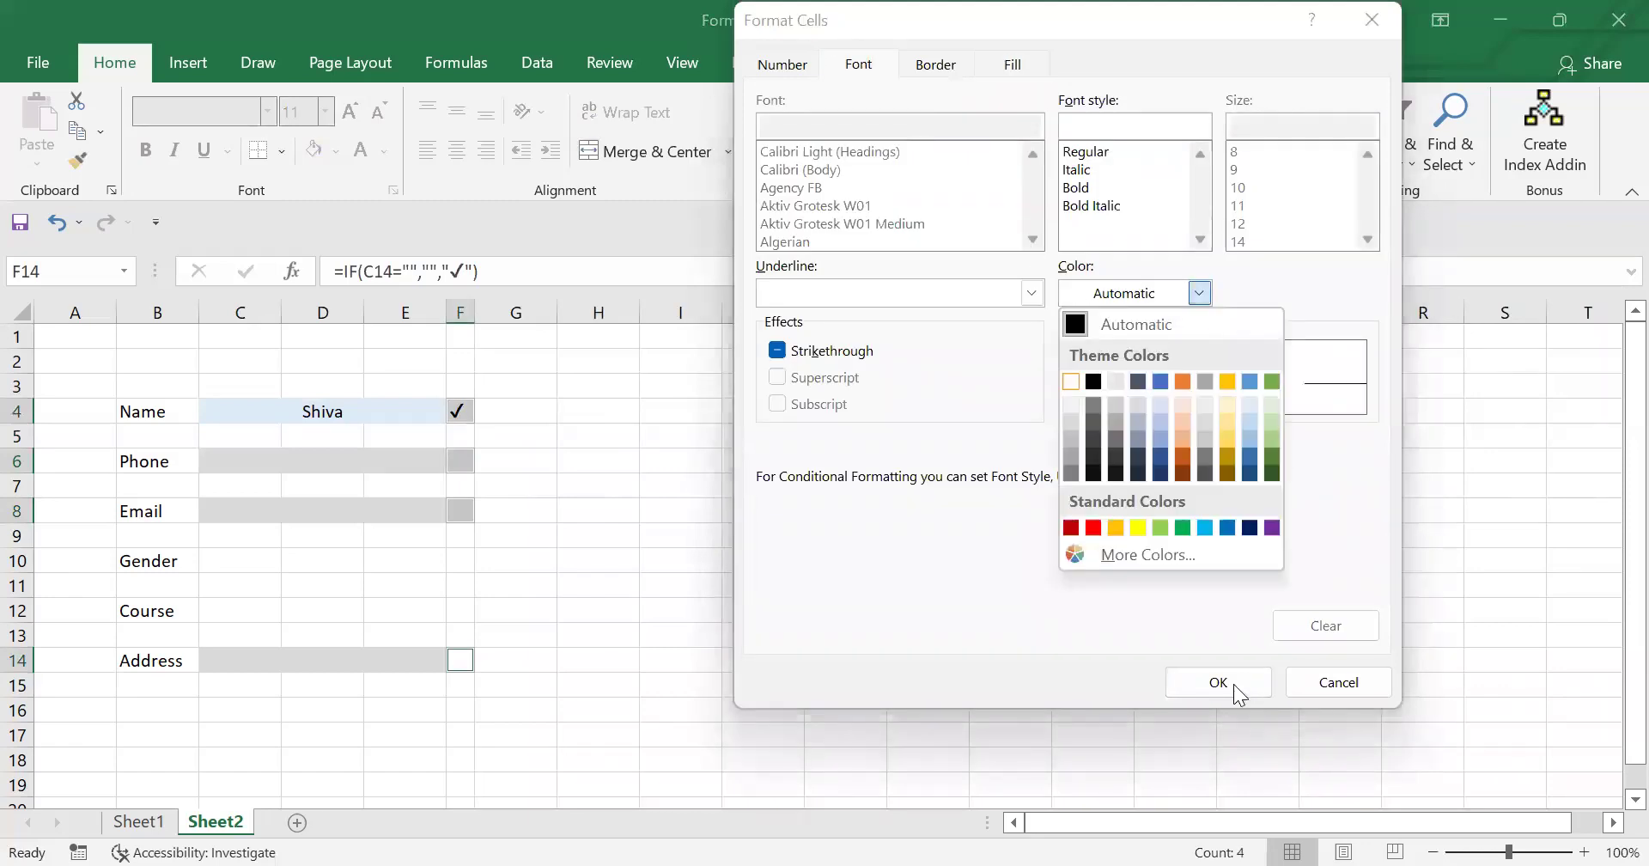
pyautogui.click(1234, 684)
pyautogui.click(1043, 546)
pyautogui.click(799, 637)
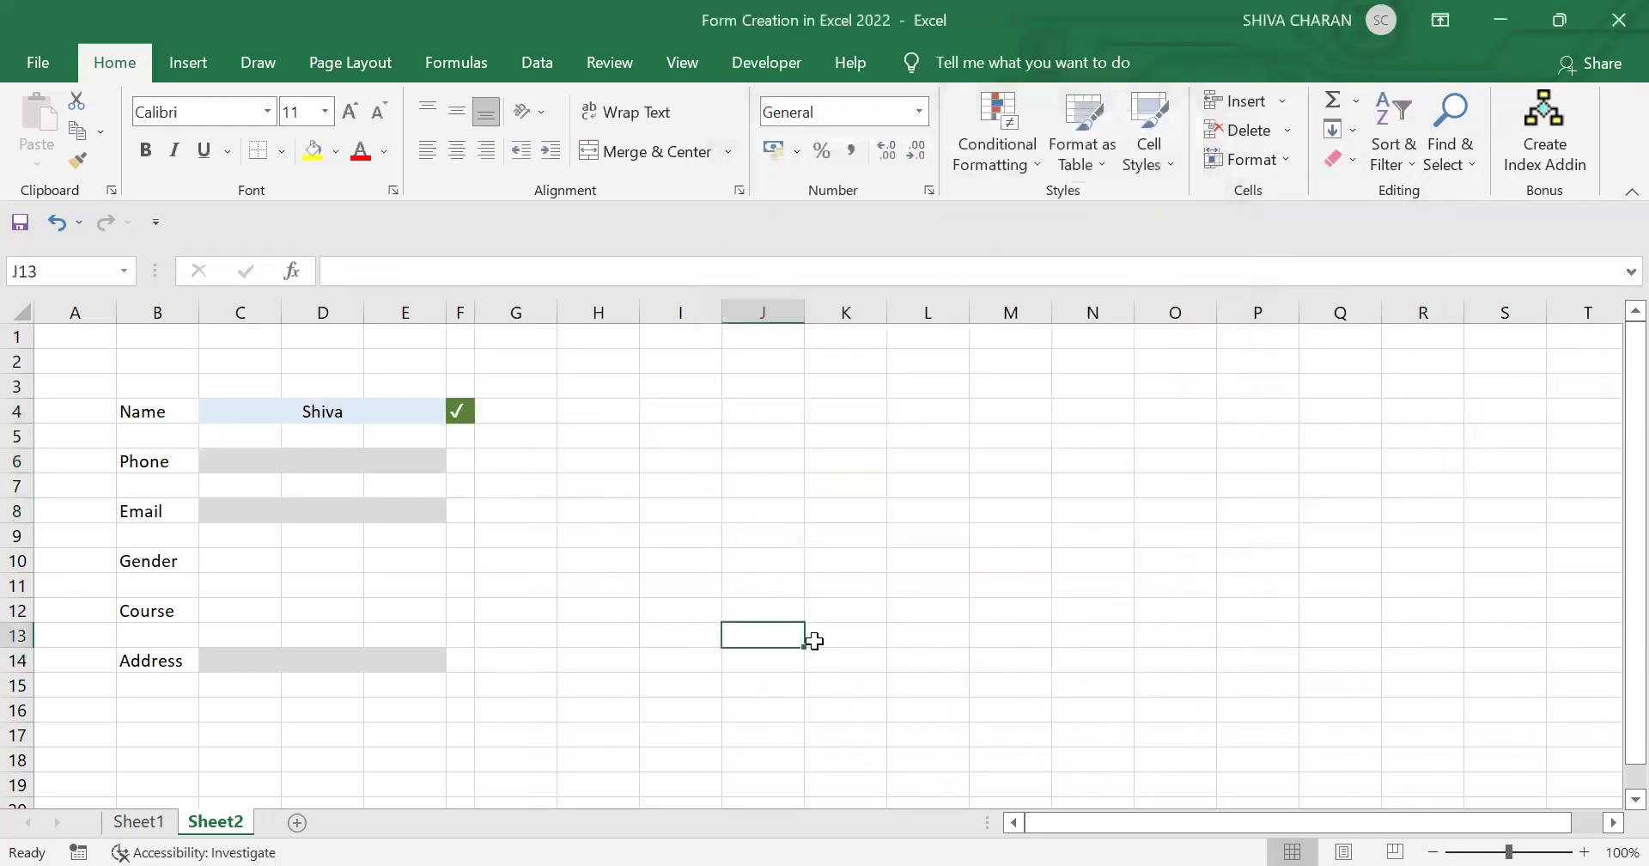
# Step: Enter a sample phone number in C6, an e-mail address in C8 and an address in C14
pyautogui.click(369, 461)
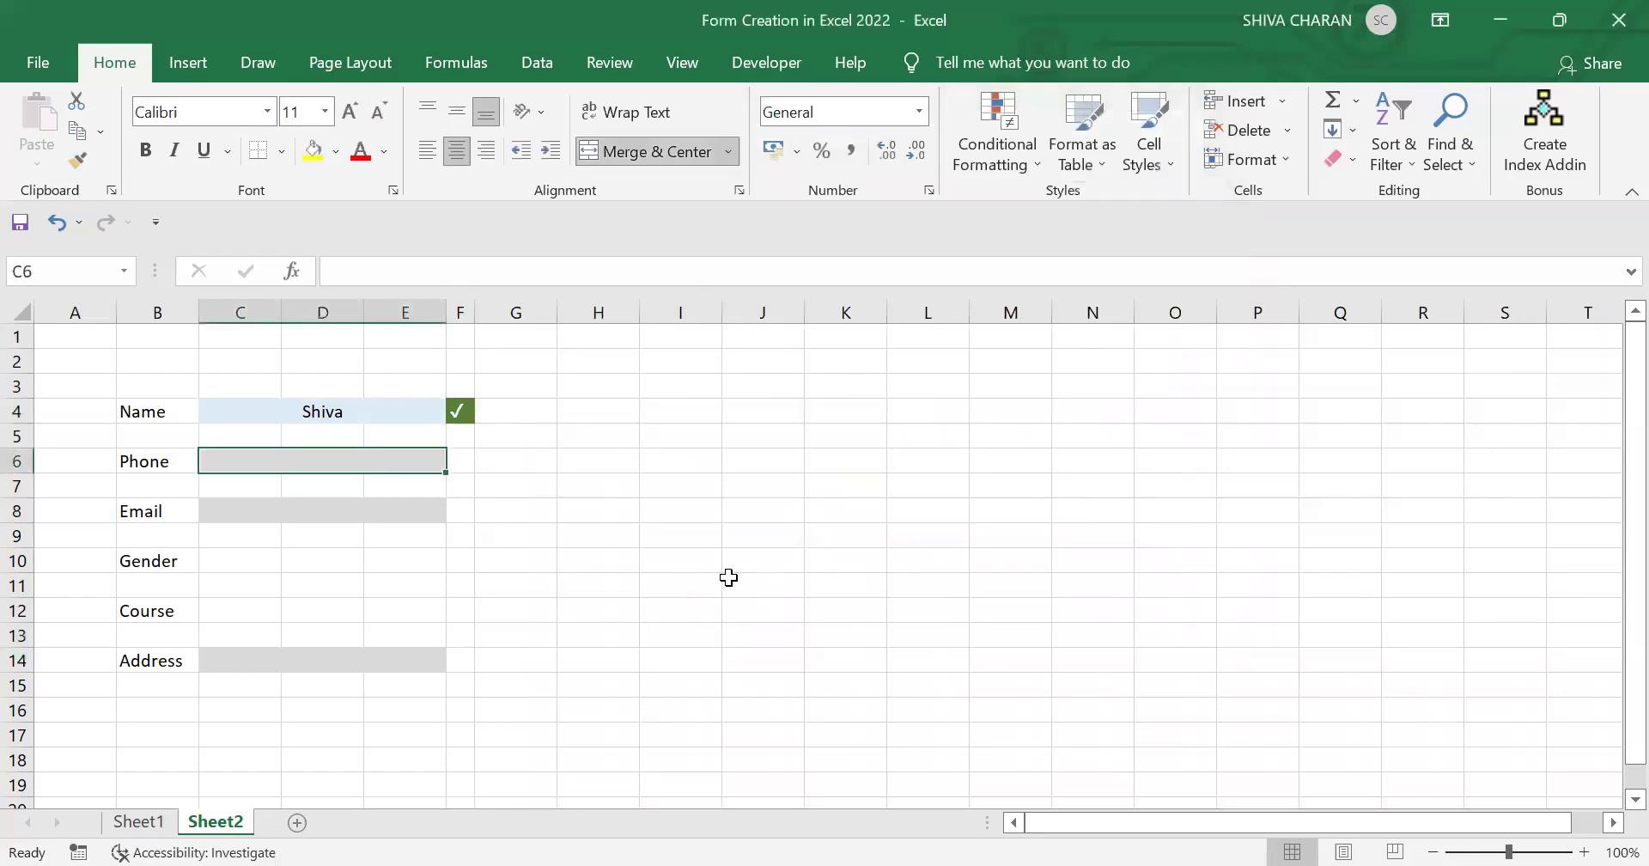
pyautogui.write('987321123')
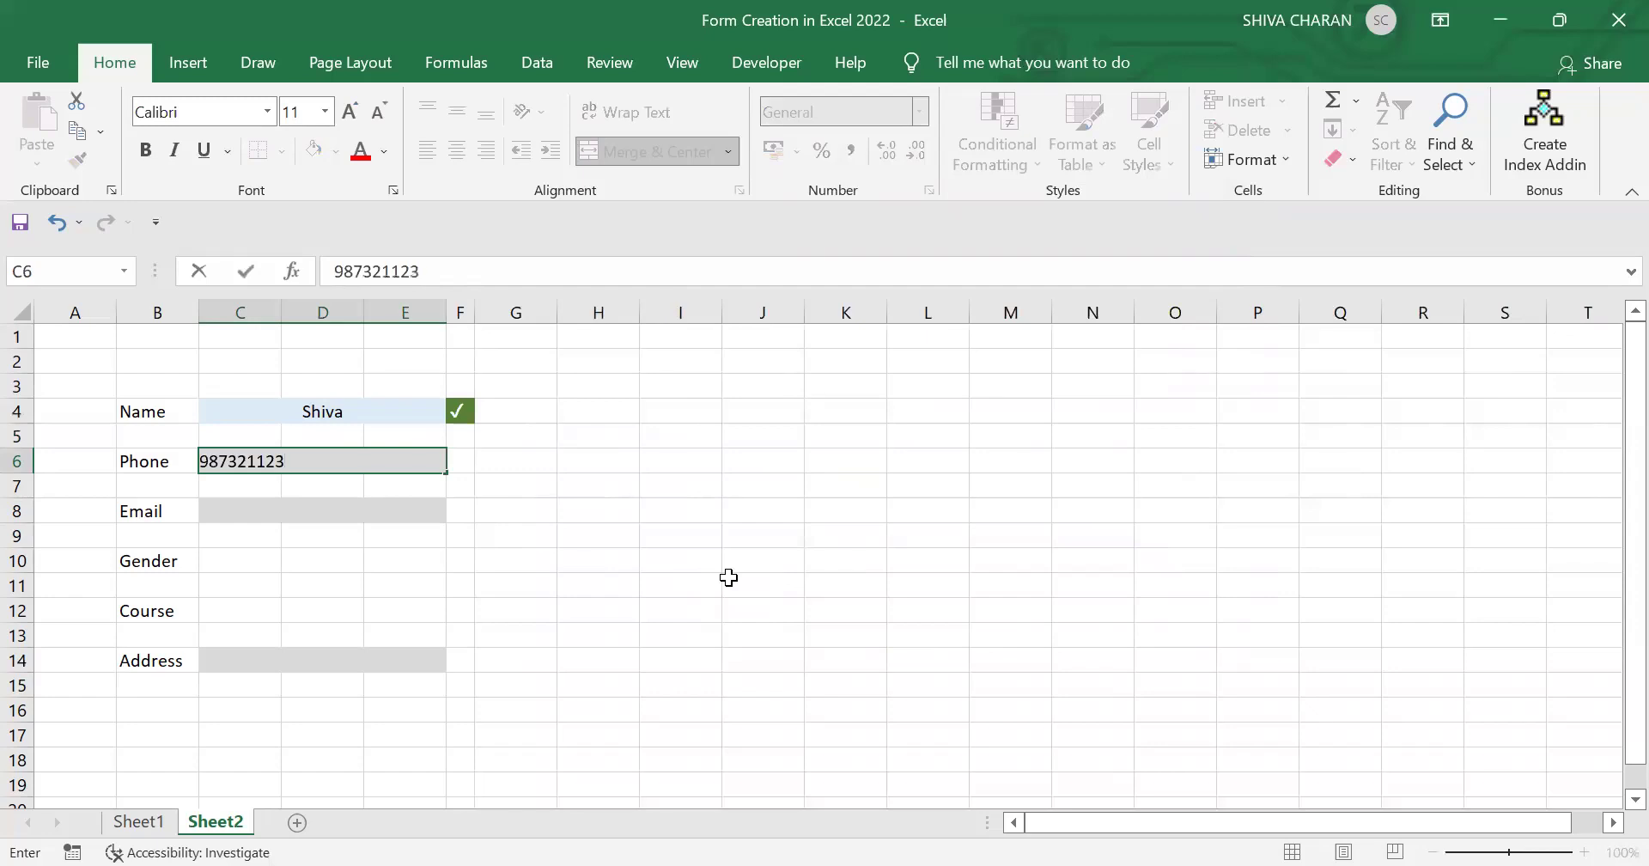
pyautogui.press('Return')
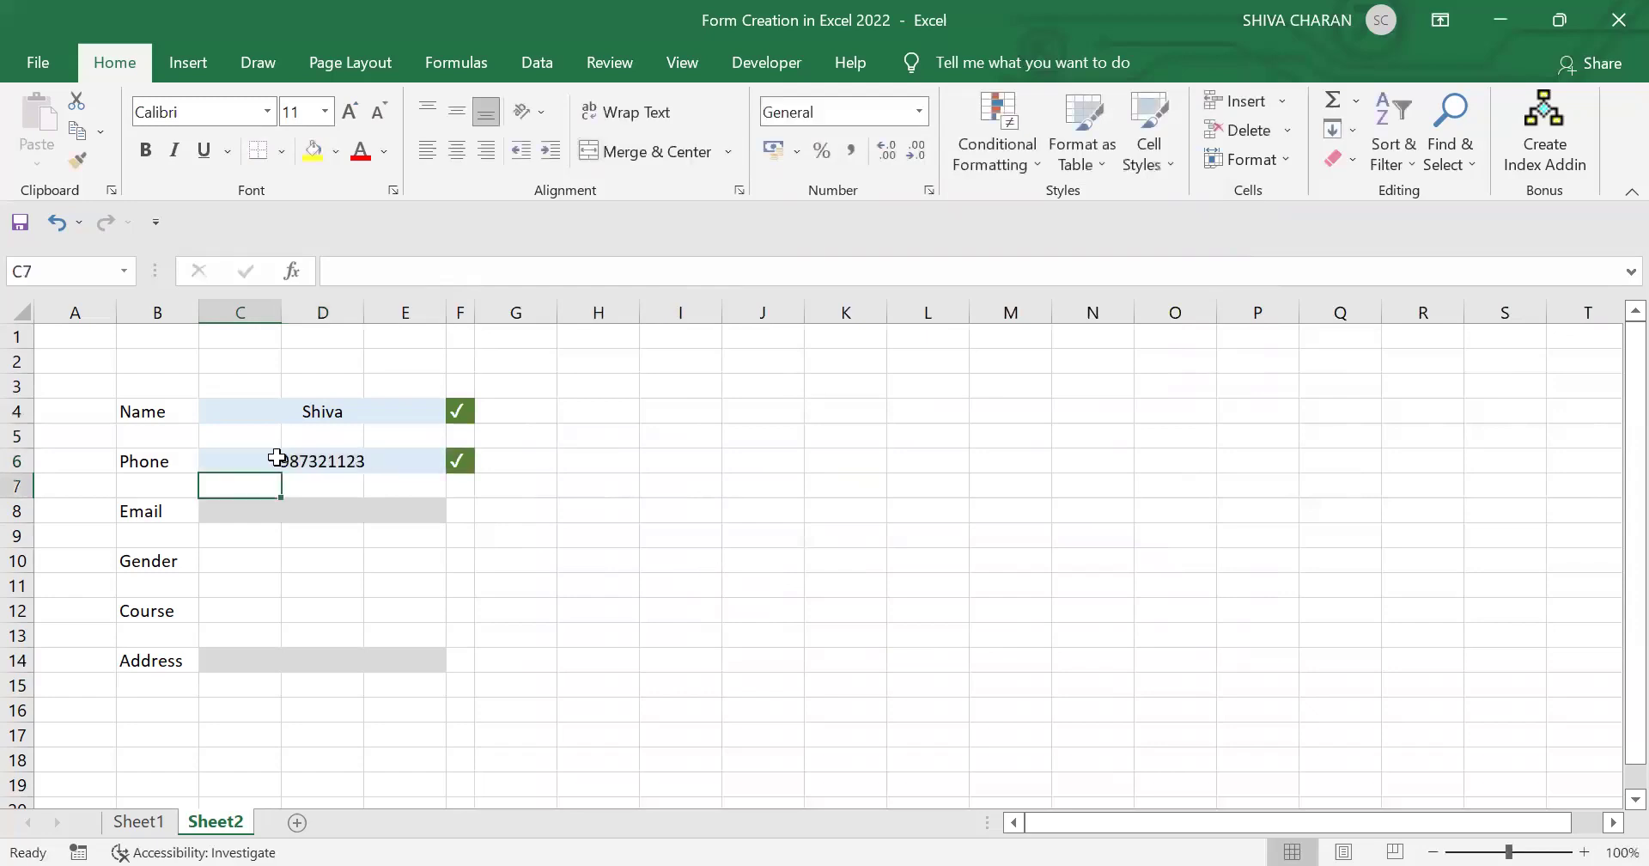
pyautogui.click(262, 516)
pyautogui.write('test')
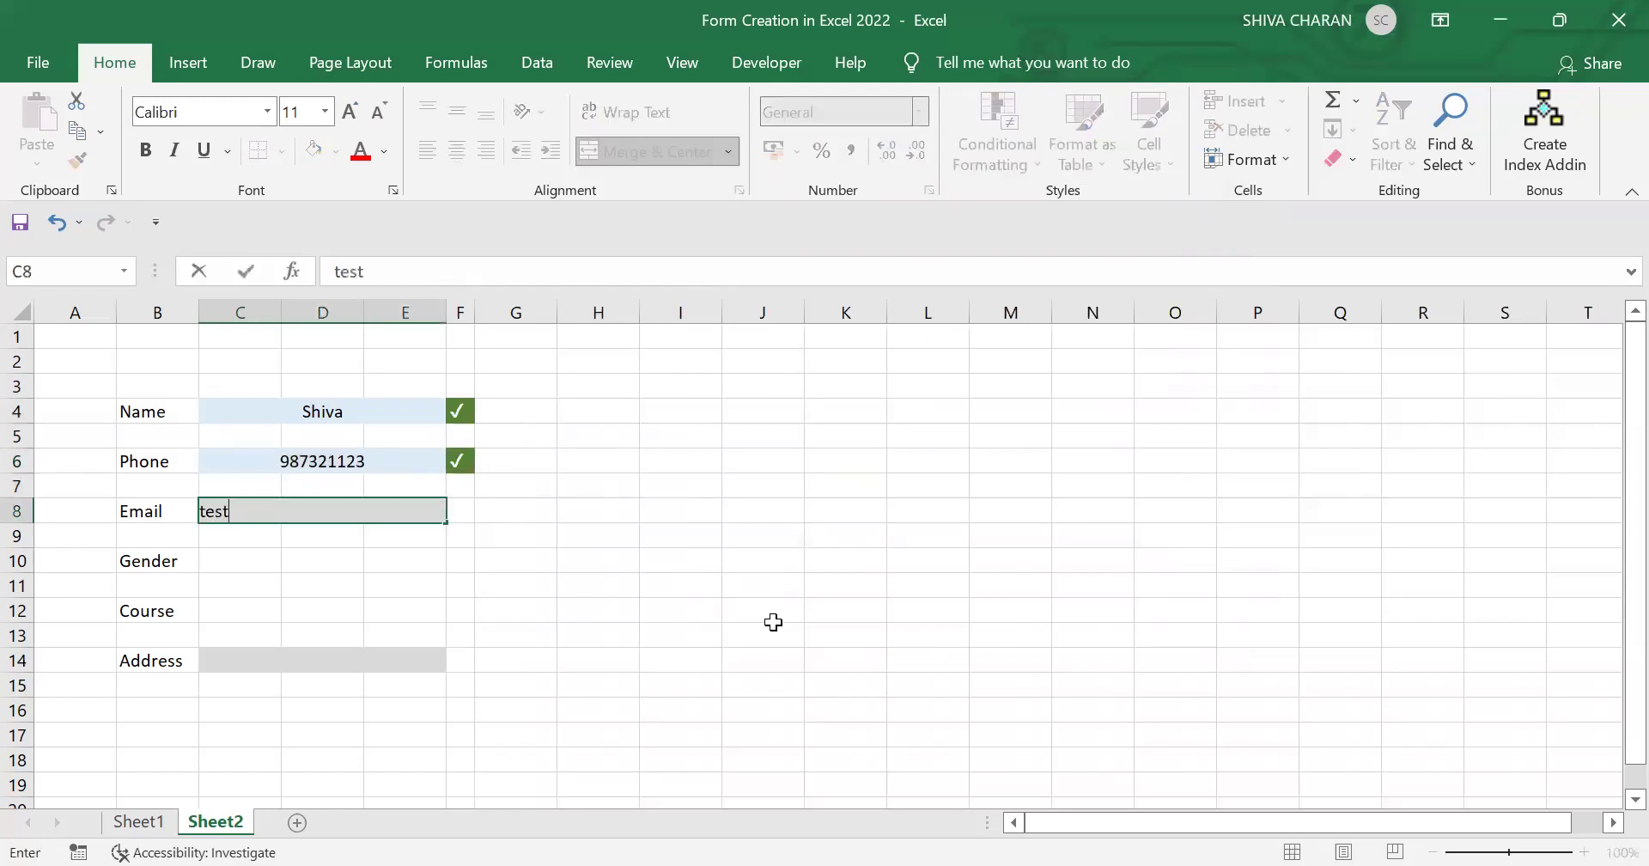
pyautogui.write('@test.com')
pyautogui.press('Return')
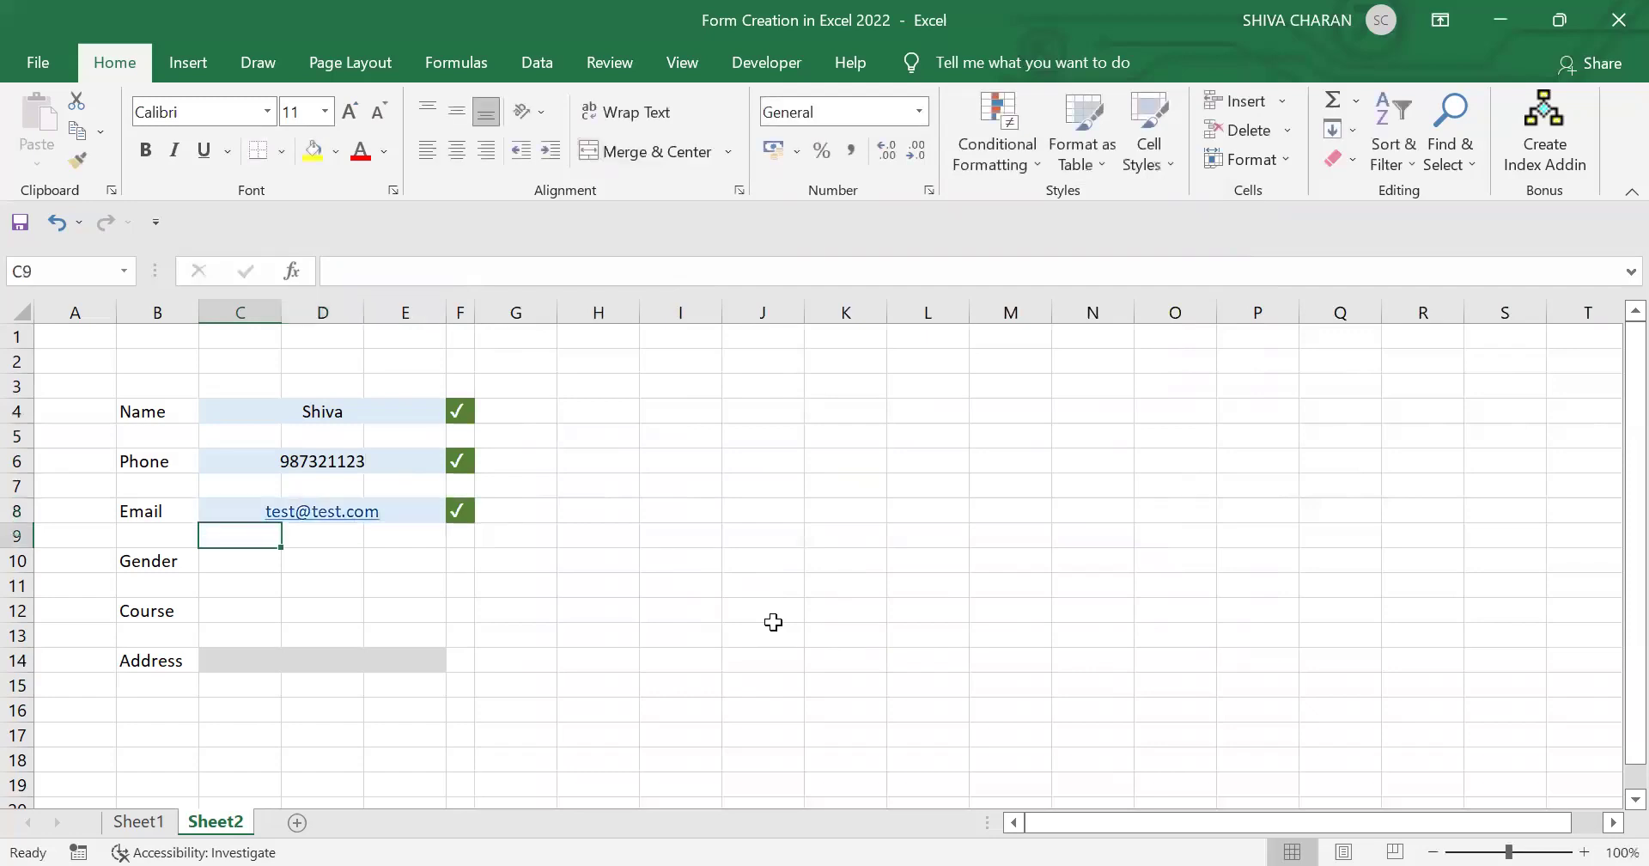
pyautogui.click(284, 658)
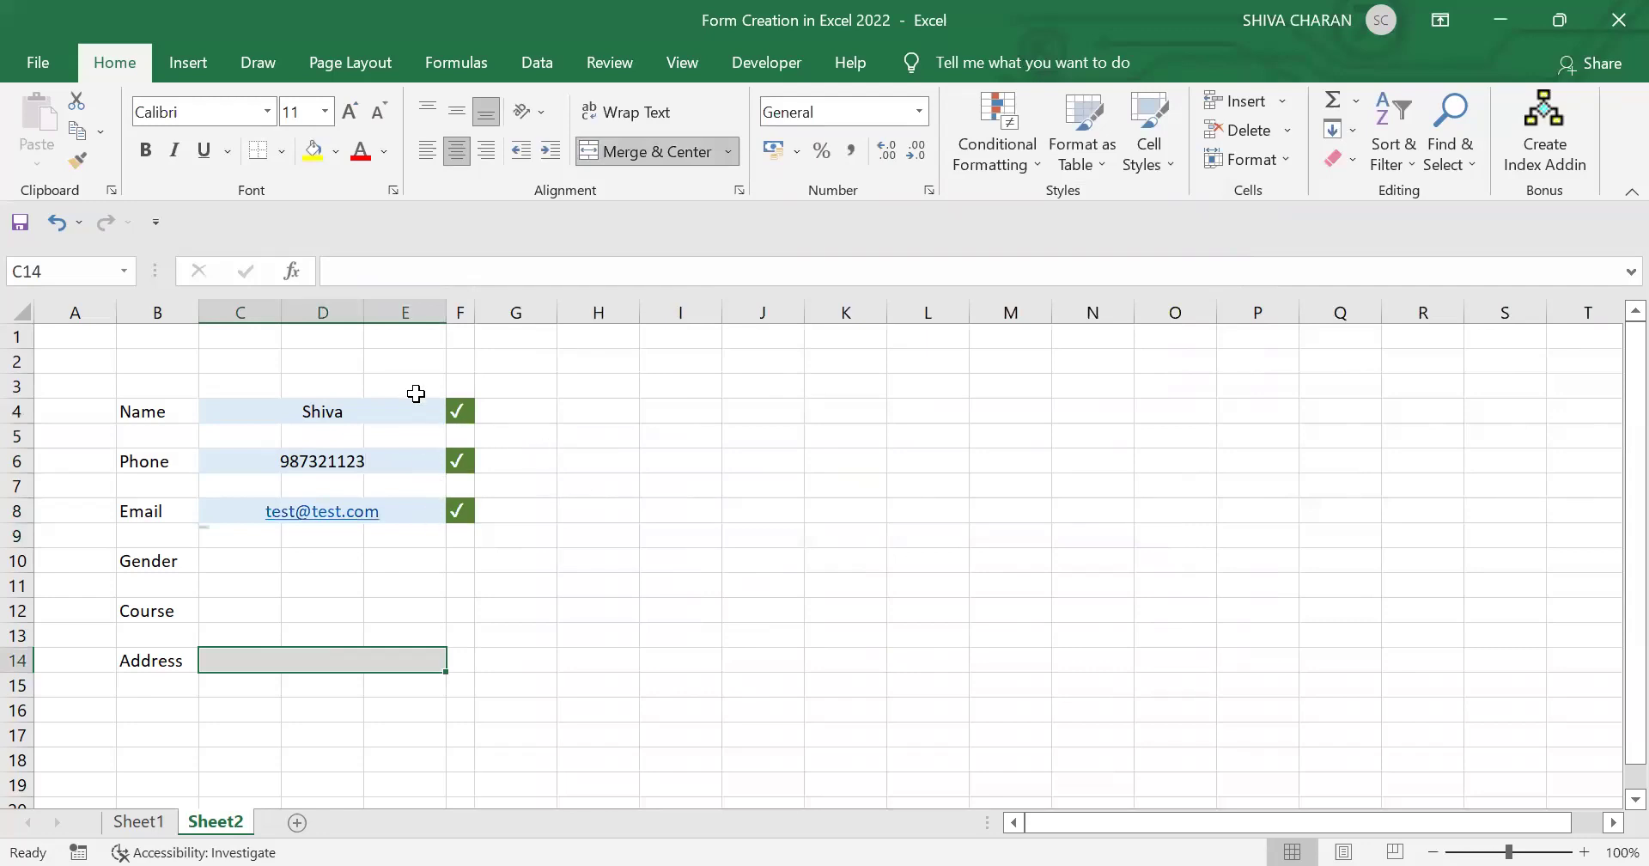
pyautogui.write('HYD')
pyautogui.press('Return')
pyautogui.click(563, 631)
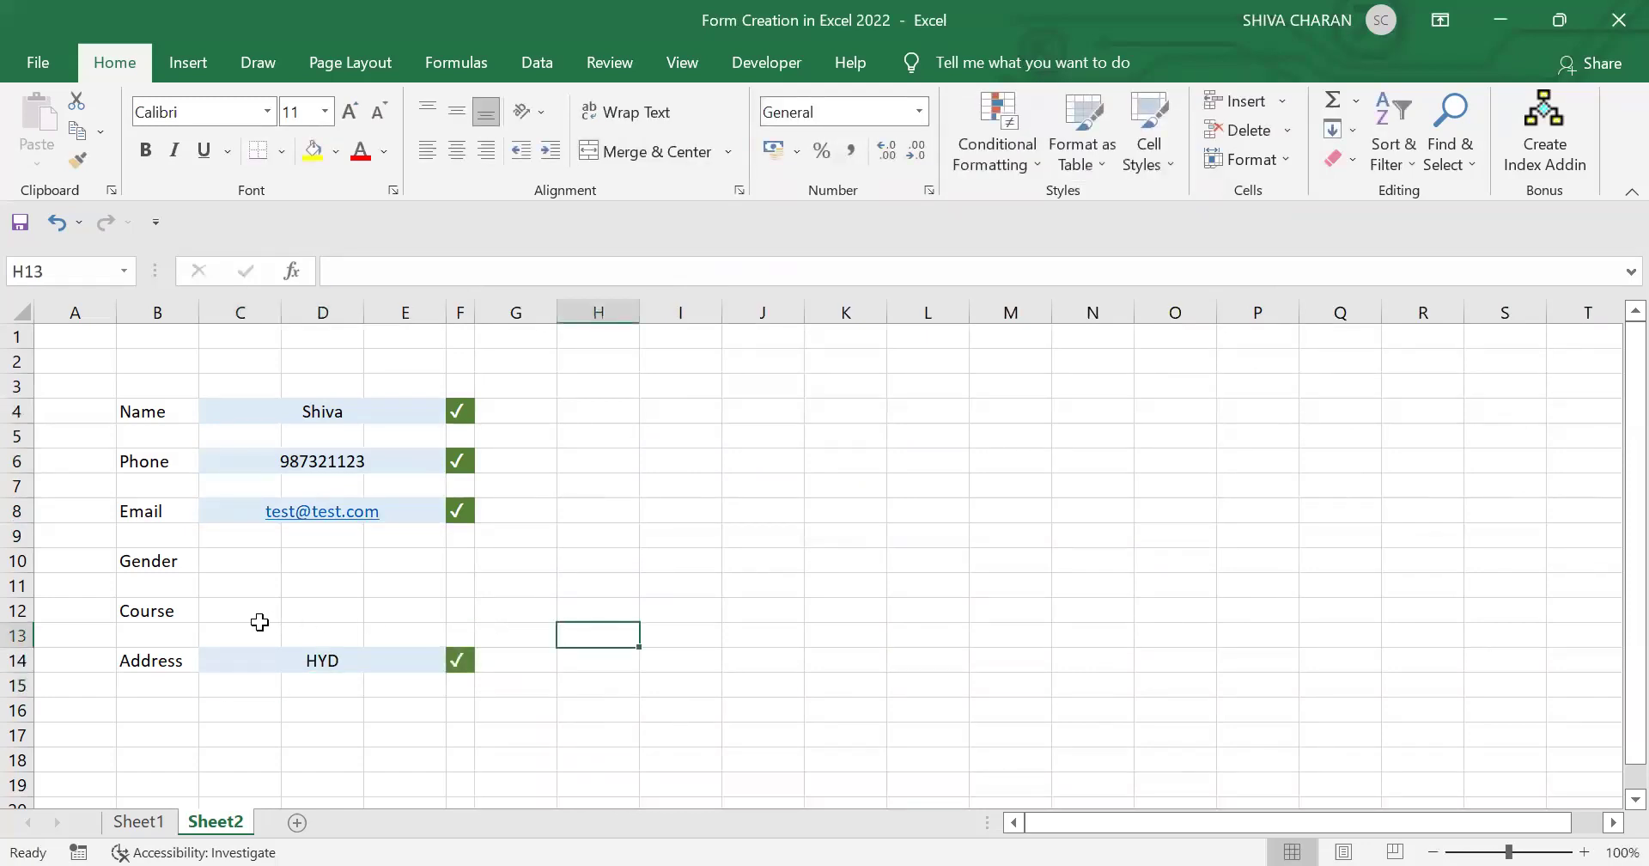
# Step: Merge and centre C12:E12 into one wide Course entry cell
pyautogui.moveTo(217, 611); pyautogui.dragTo(412, 603)
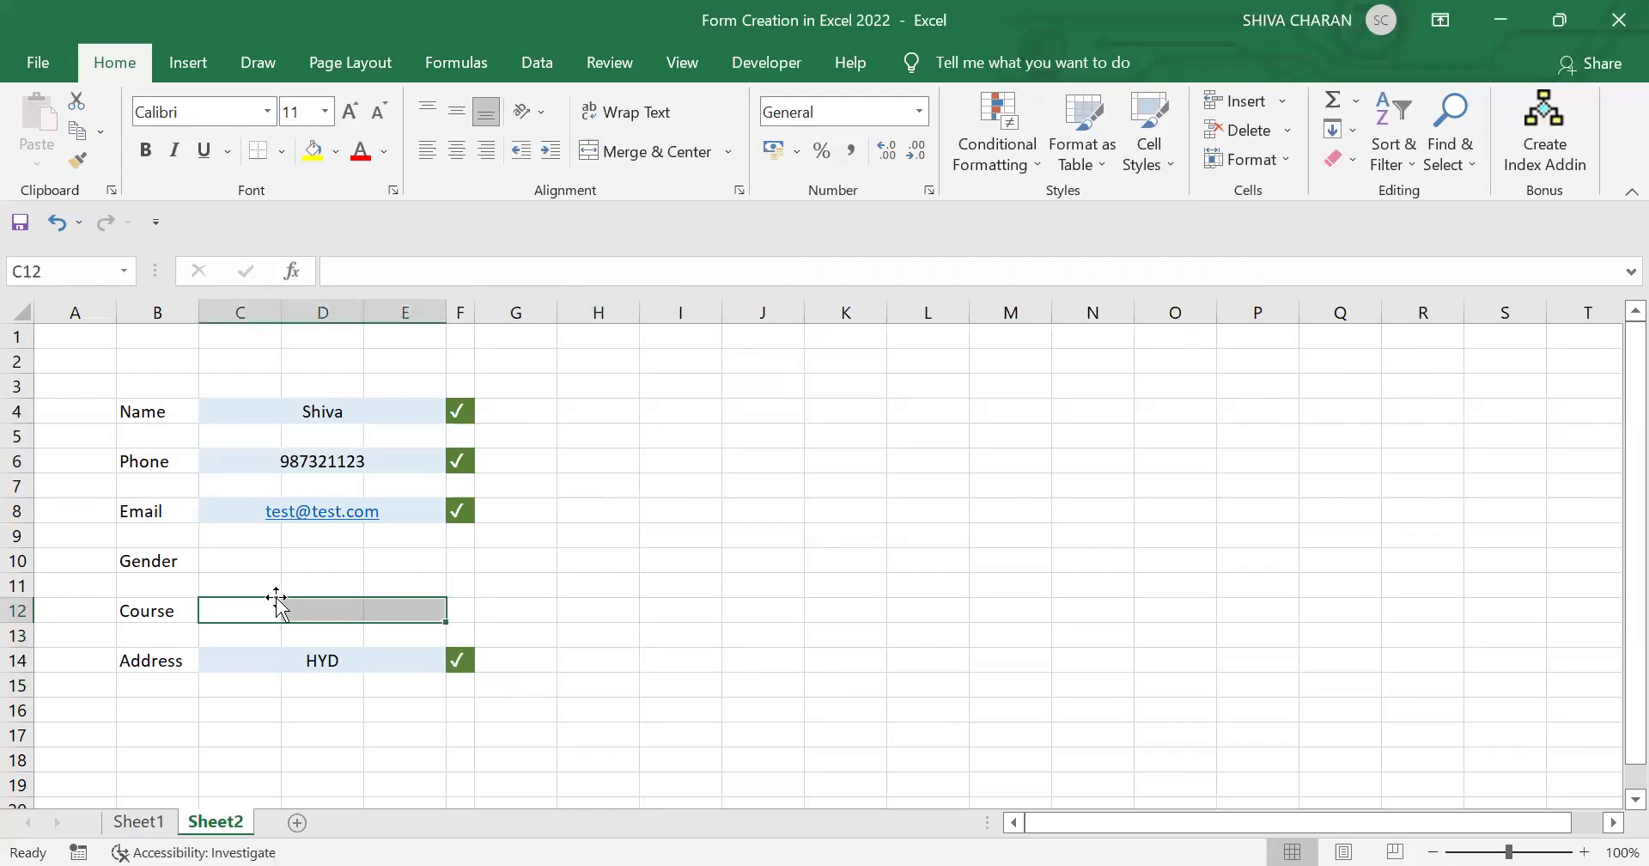
pyautogui.click(666, 153)
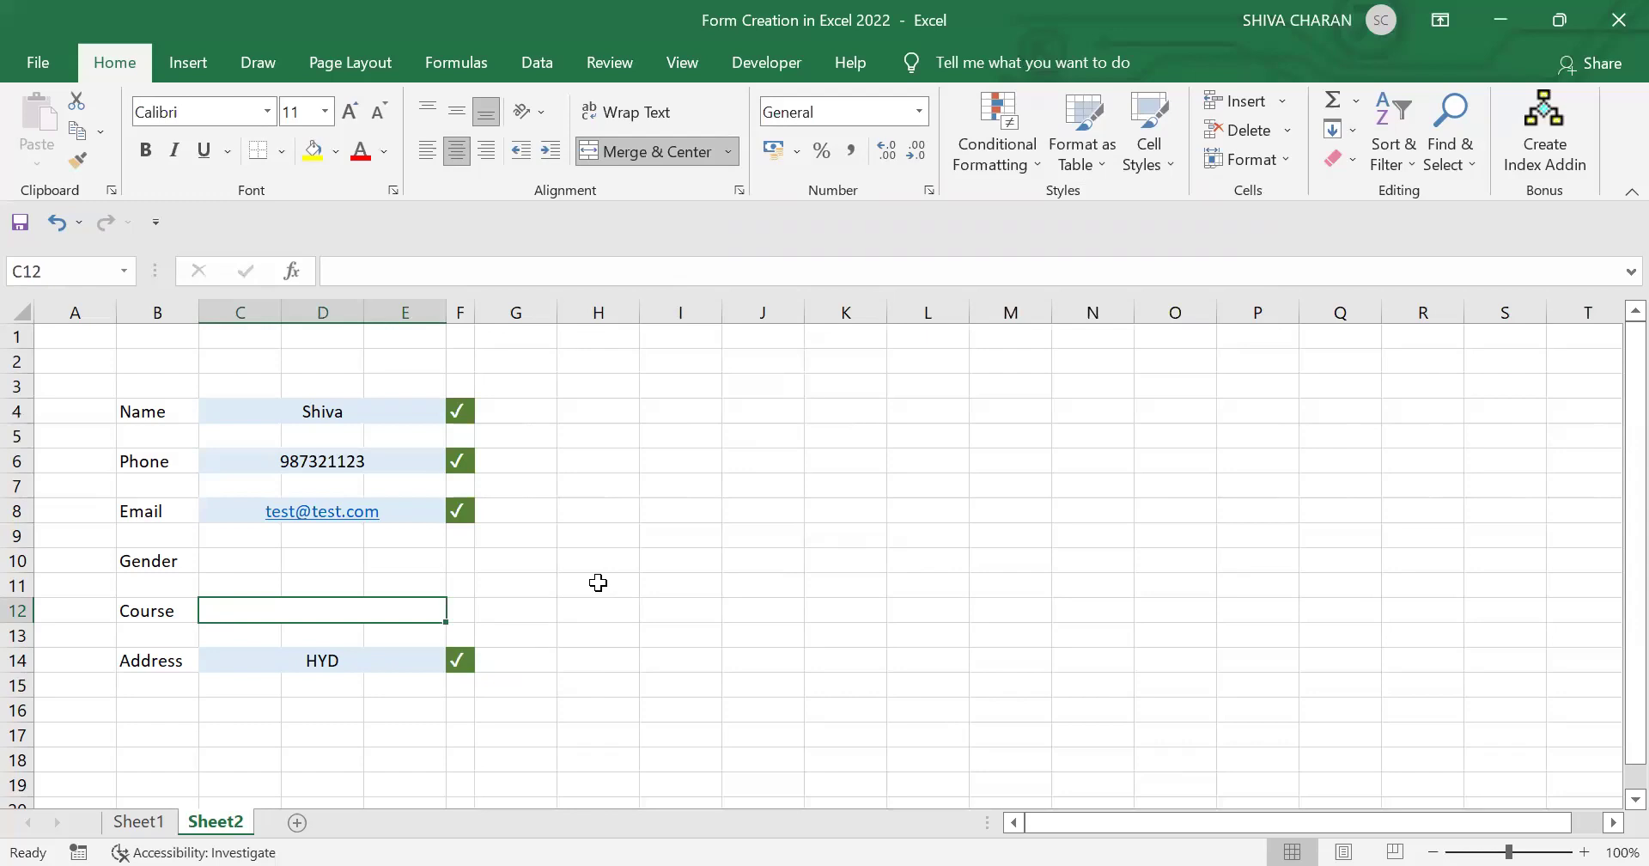
pyautogui.hotkey('alt', 'a')
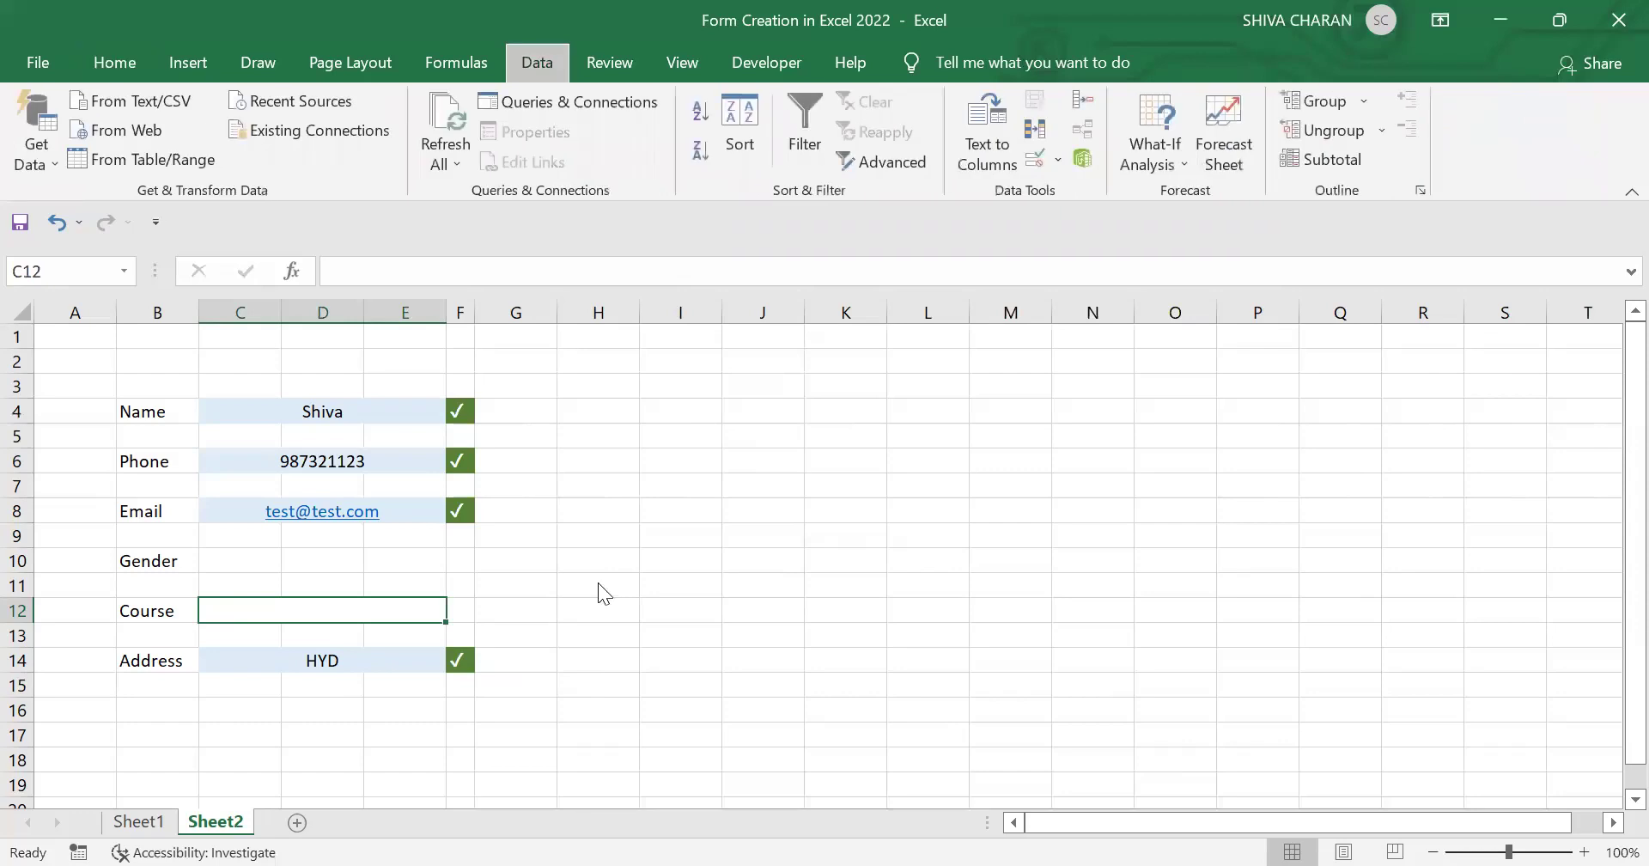
# Step: Restrict C12 to a list of Data Science, Python and Analytics
pyautogui.press('v')
pyautogui.press('v')
pyautogui.click(904, 235)
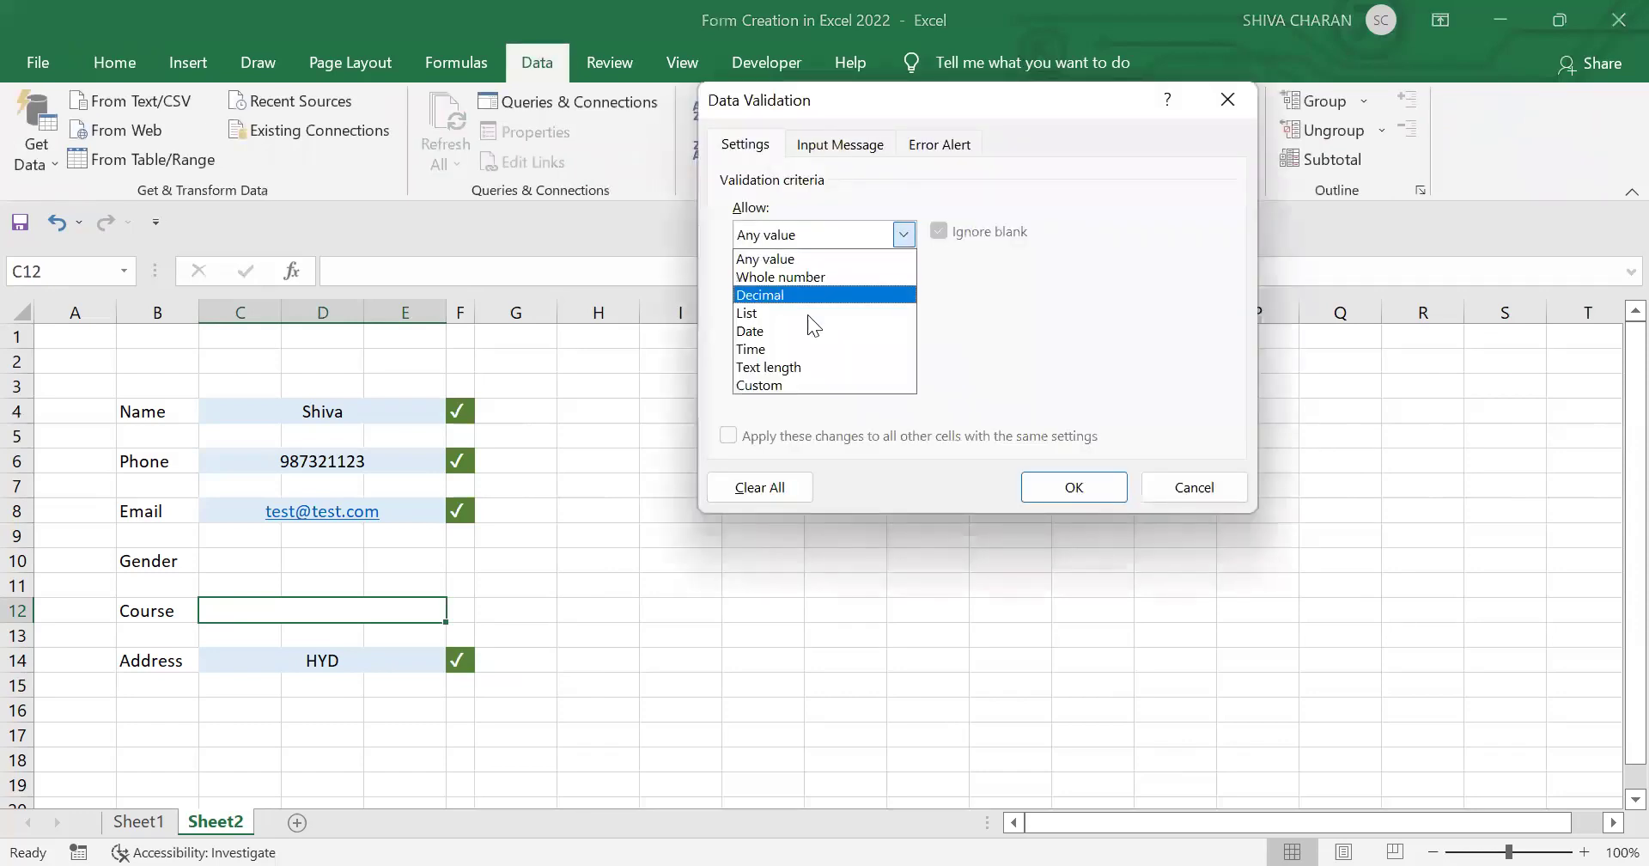
pyautogui.click(805, 315)
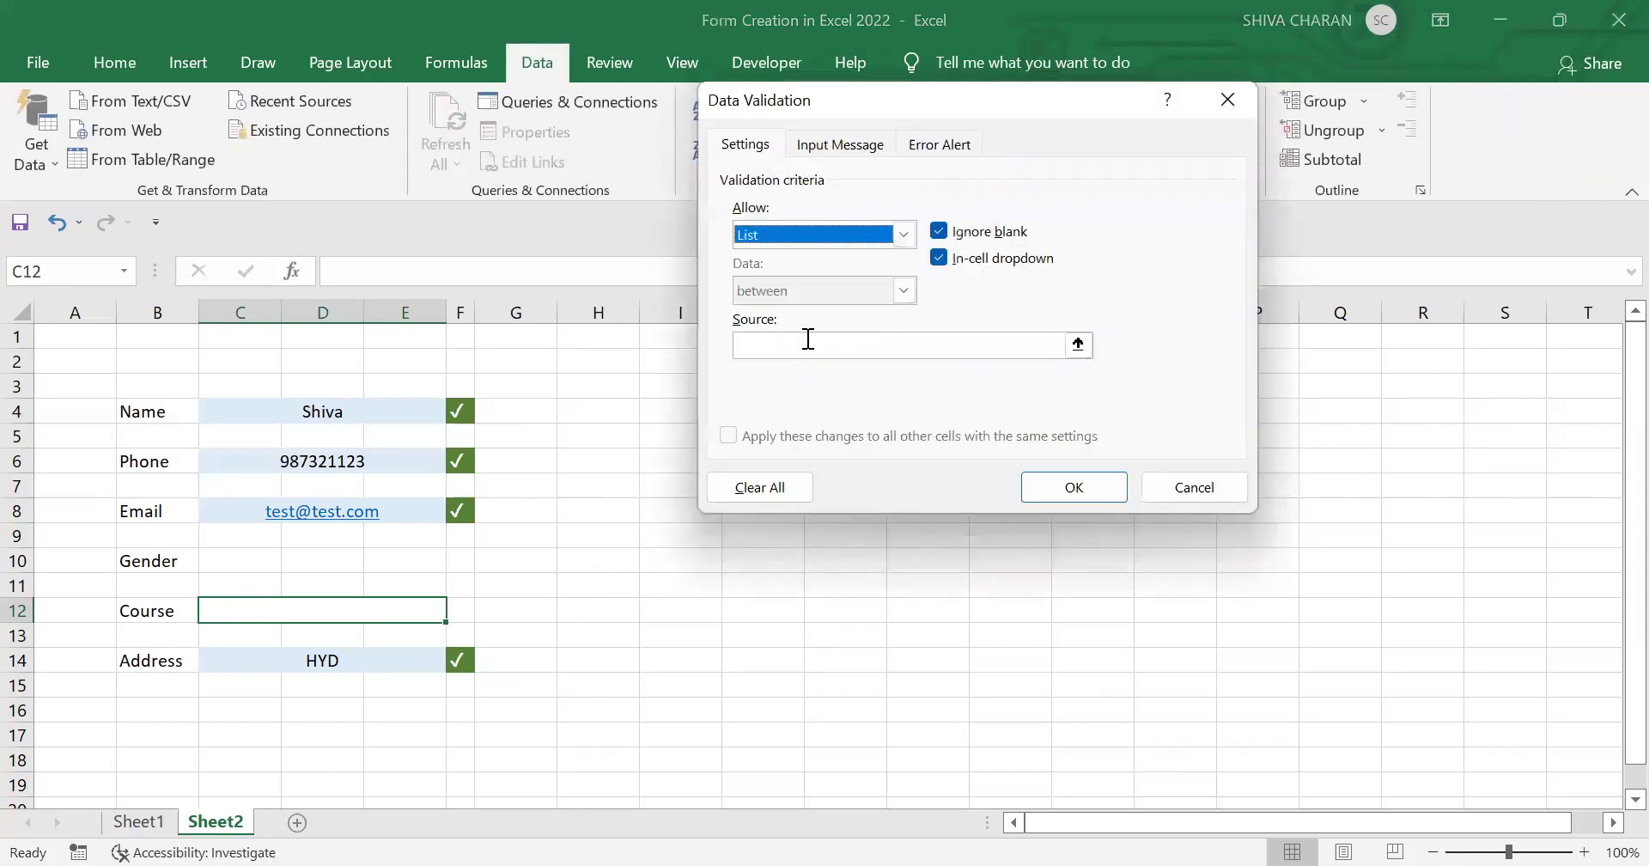
pyautogui.write('Data ')
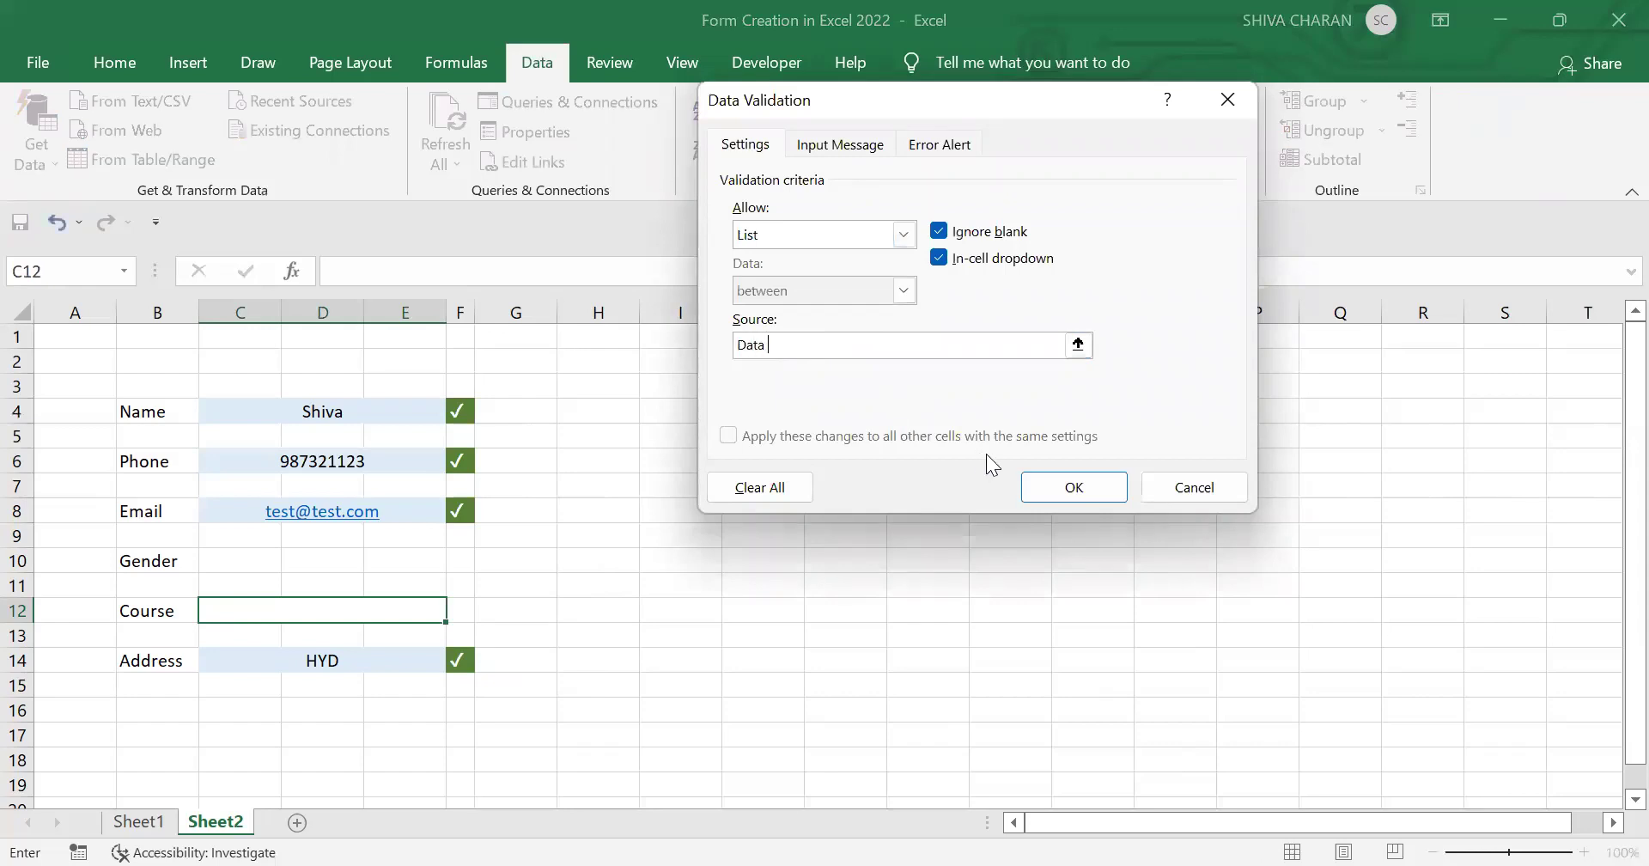
pyautogui.write('Science, Python, Analytics')
pyautogui.click(1093, 491)
# Step: Choose Python from the Course dropdown
pyautogui.click(457, 611)
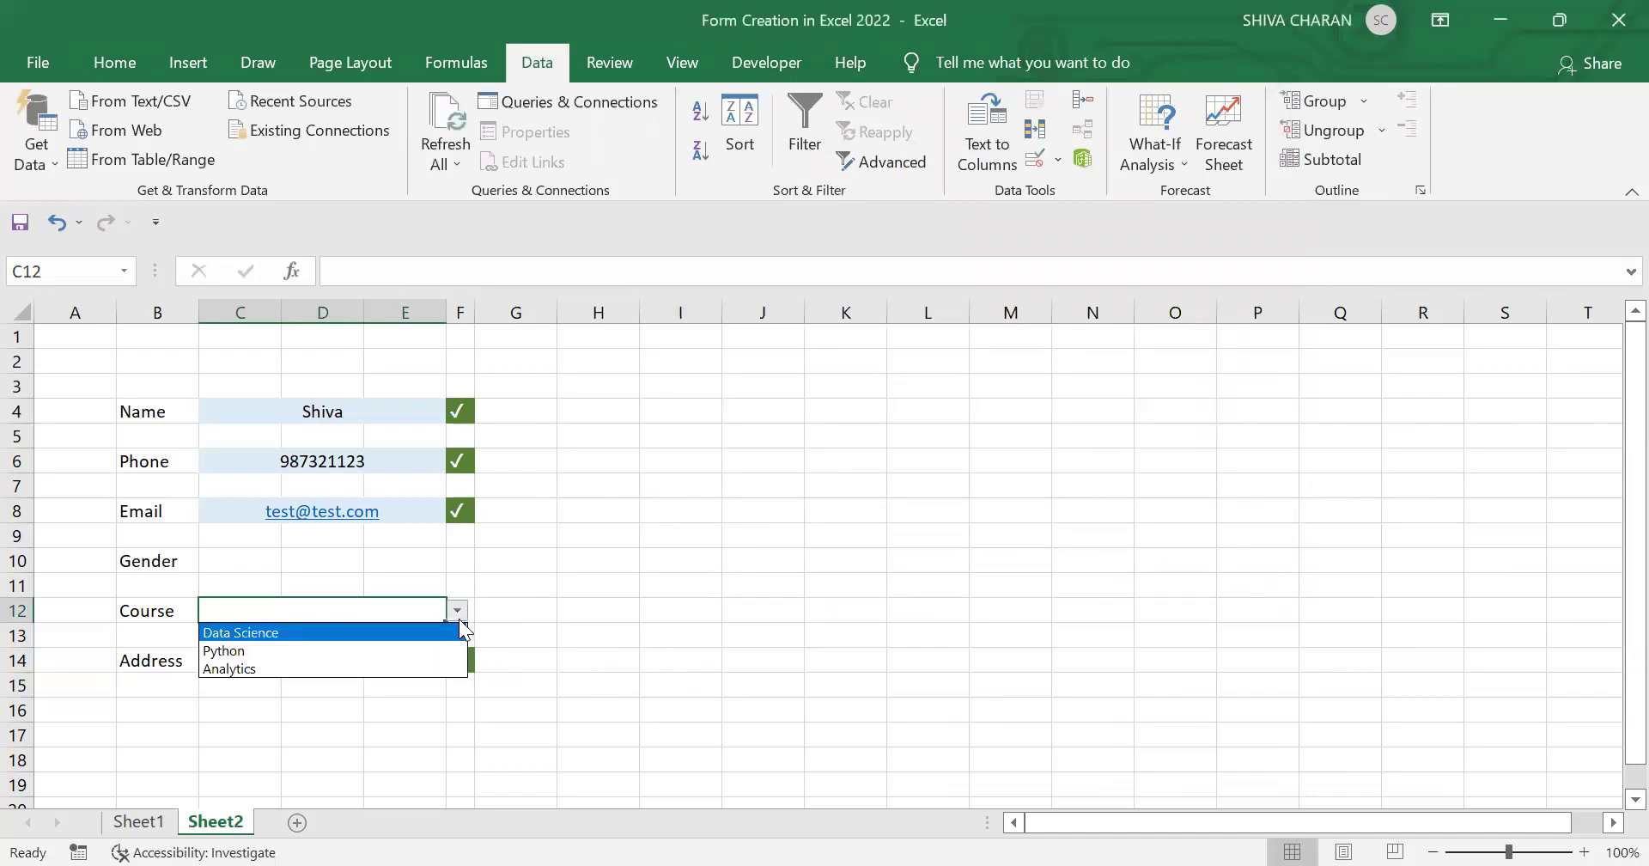
pyautogui.click(422, 651)
pyautogui.click(599, 584)
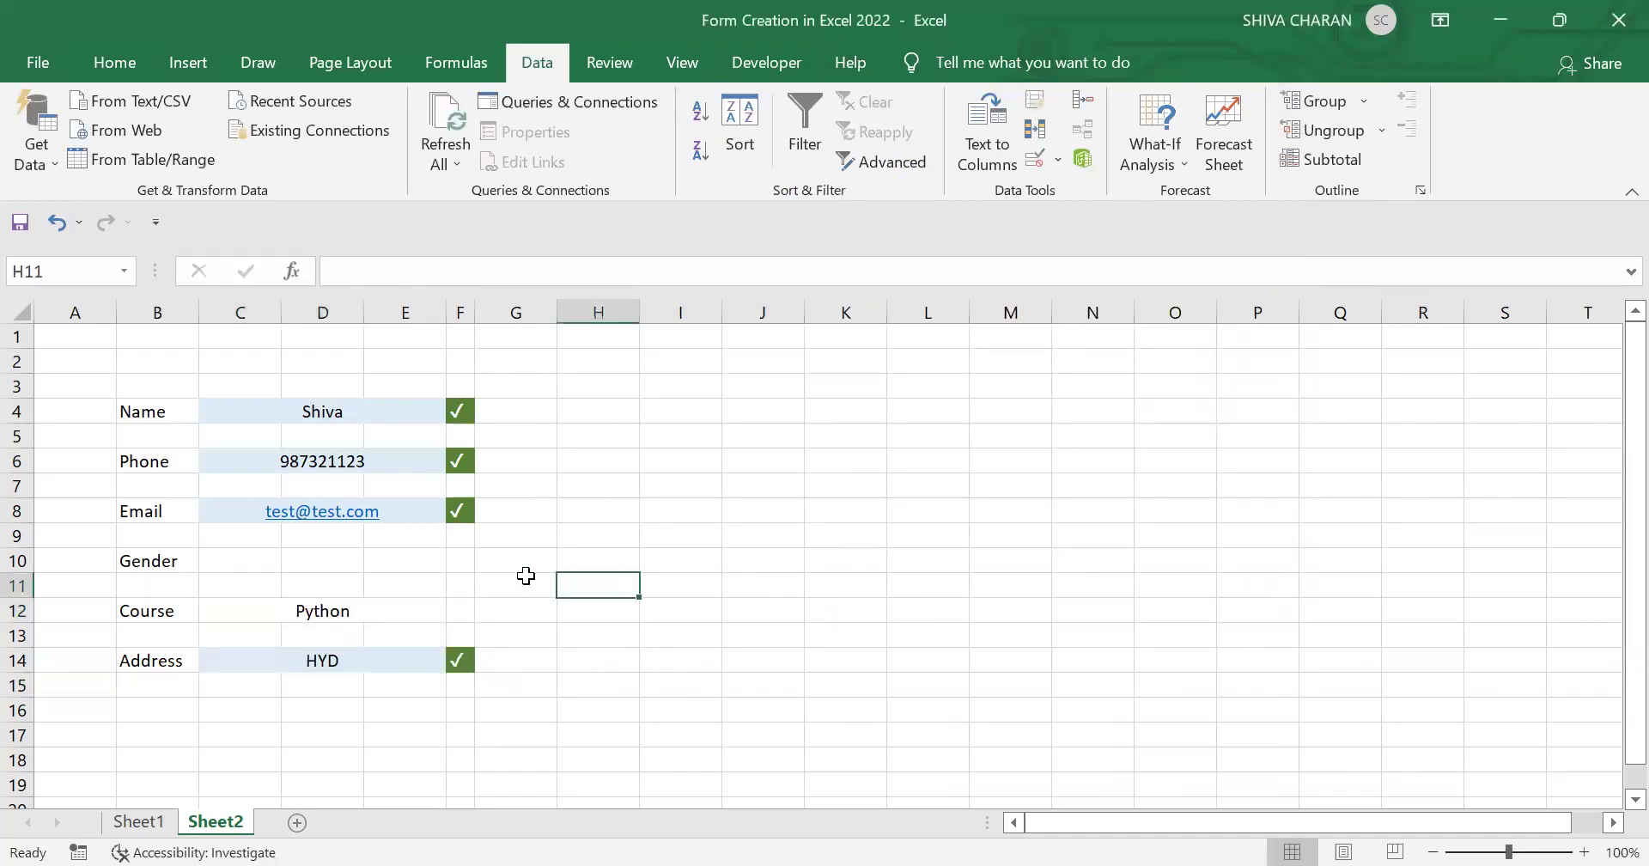
# Step: Draw an option button over cell C10 beside the Gender label
pyautogui.click(114, 62)
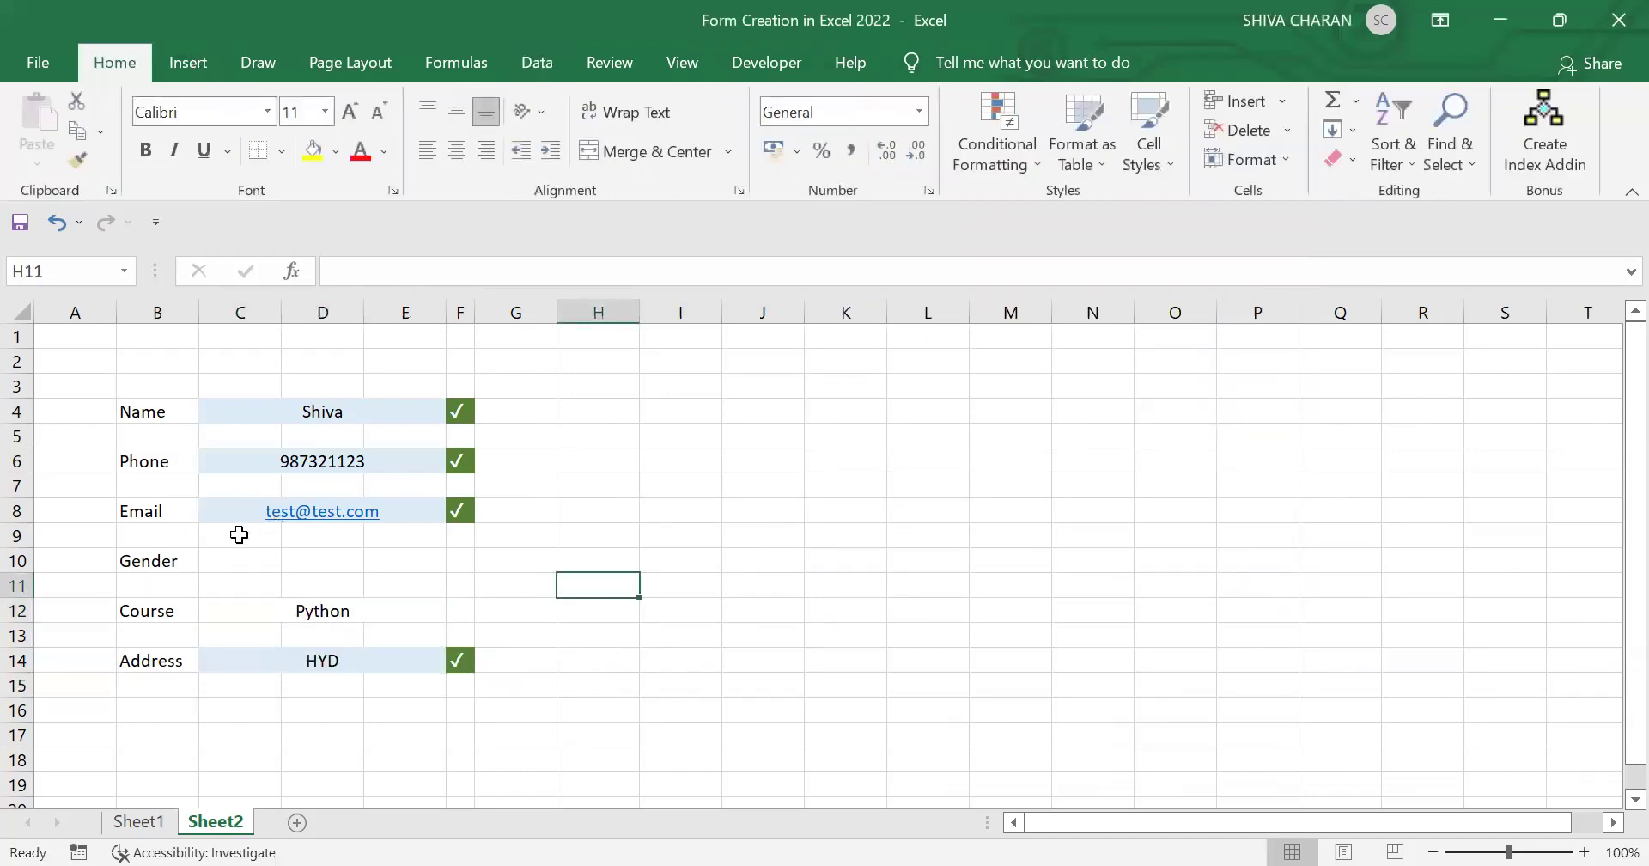
pyautogui.click(214, 560)
pyautogui.click(307, 555)
pyautogui.click(228, 562)
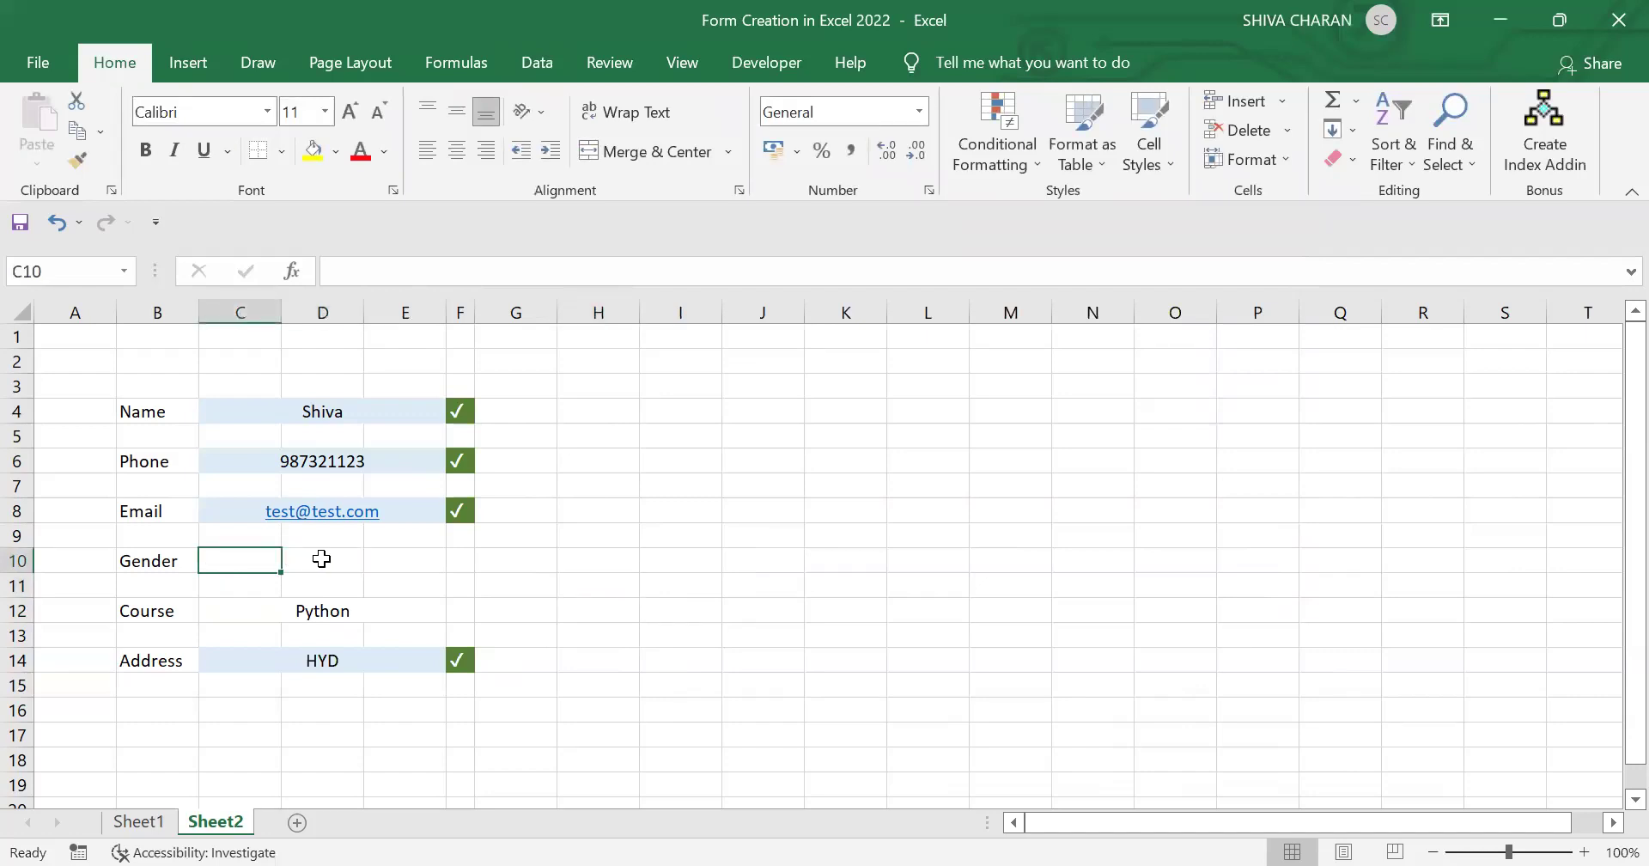
pyautogui.click(321, 558)
pyautogui.click(247, 567)
pyautogui.click(324, 555)
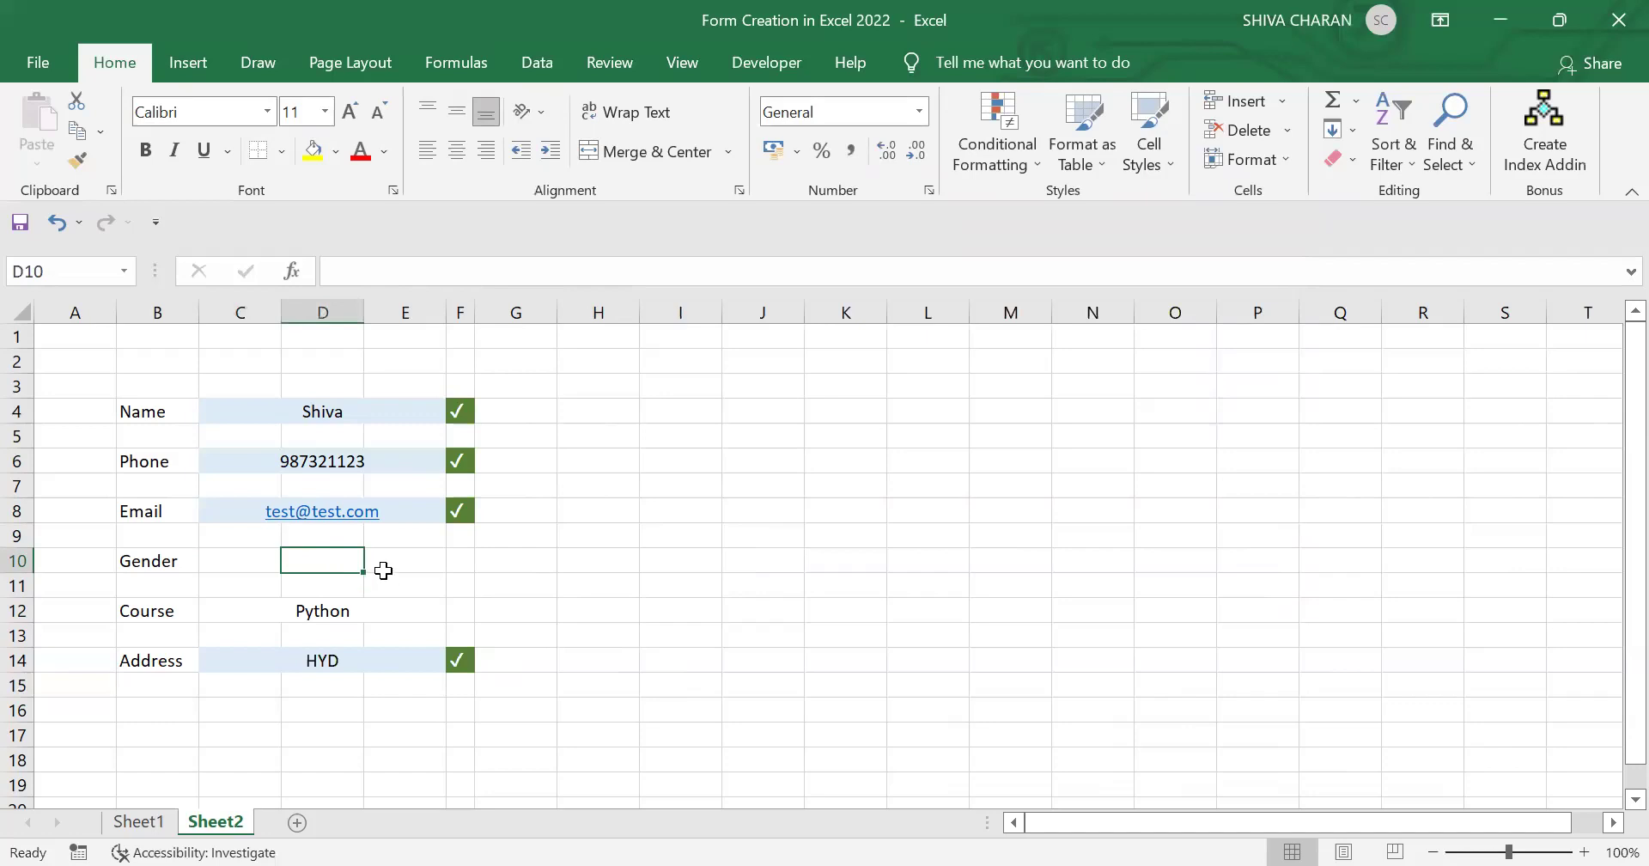
pyautogui.click(259, 562)
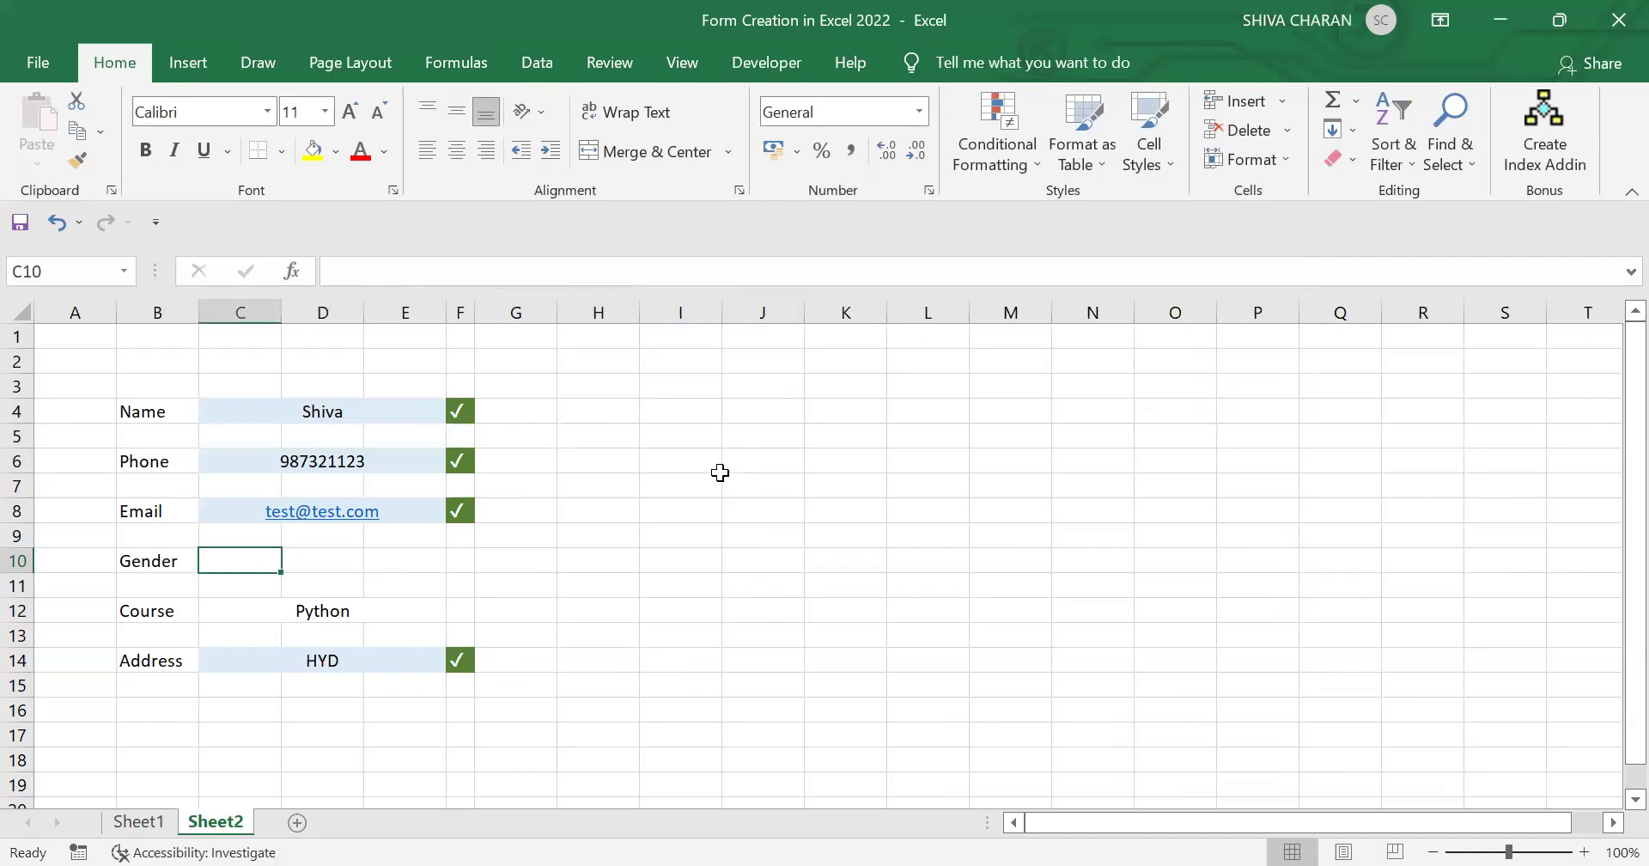
pyautogui.click(767, 56)
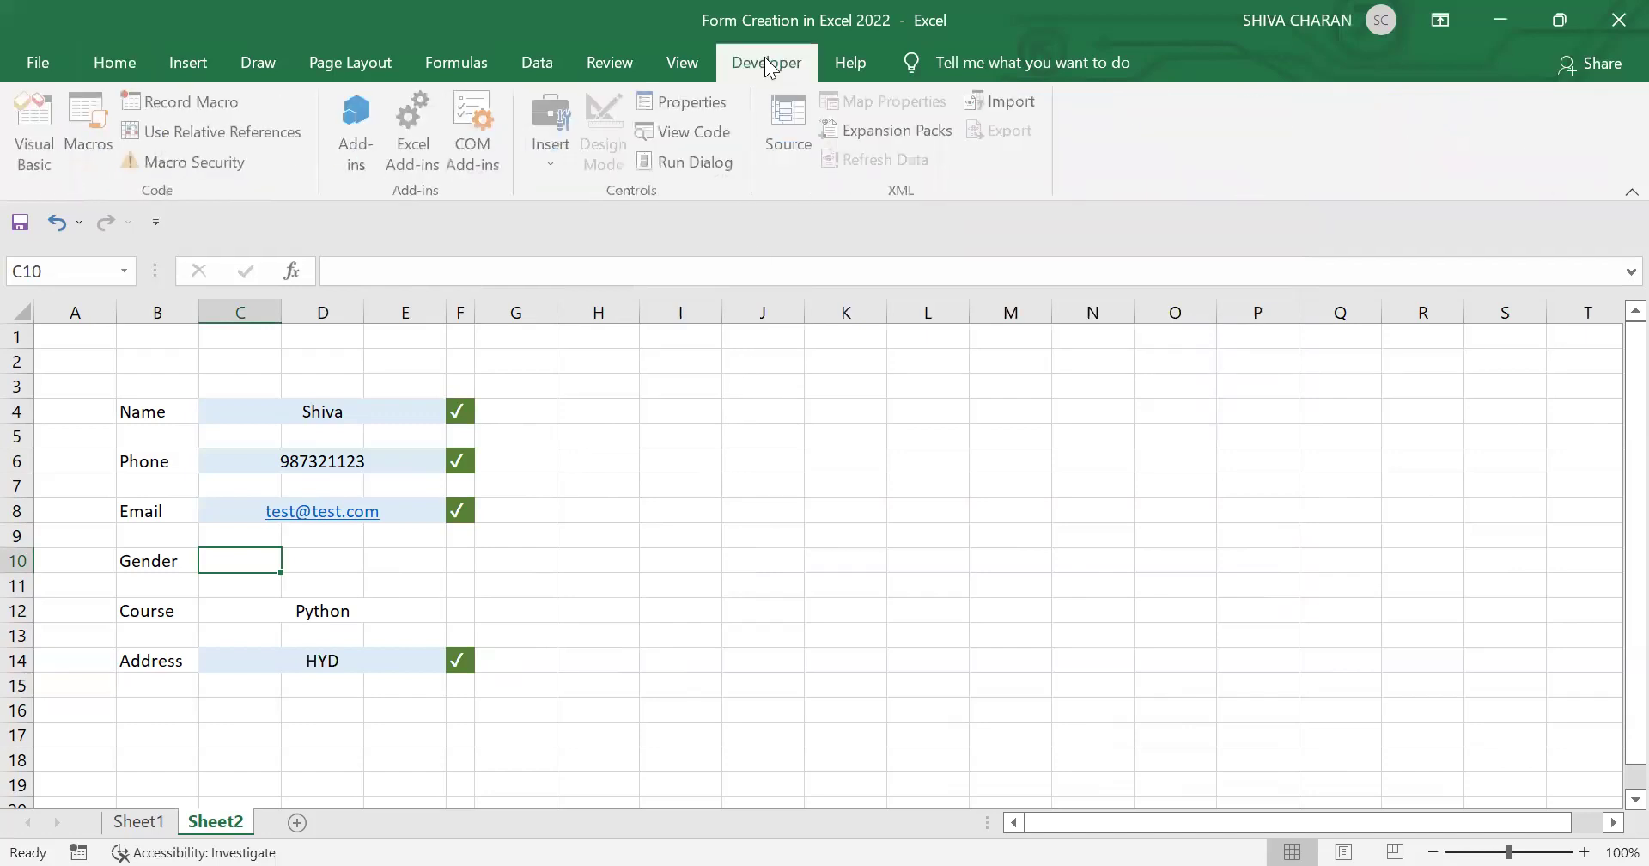
pyautogui.click(557, 163)
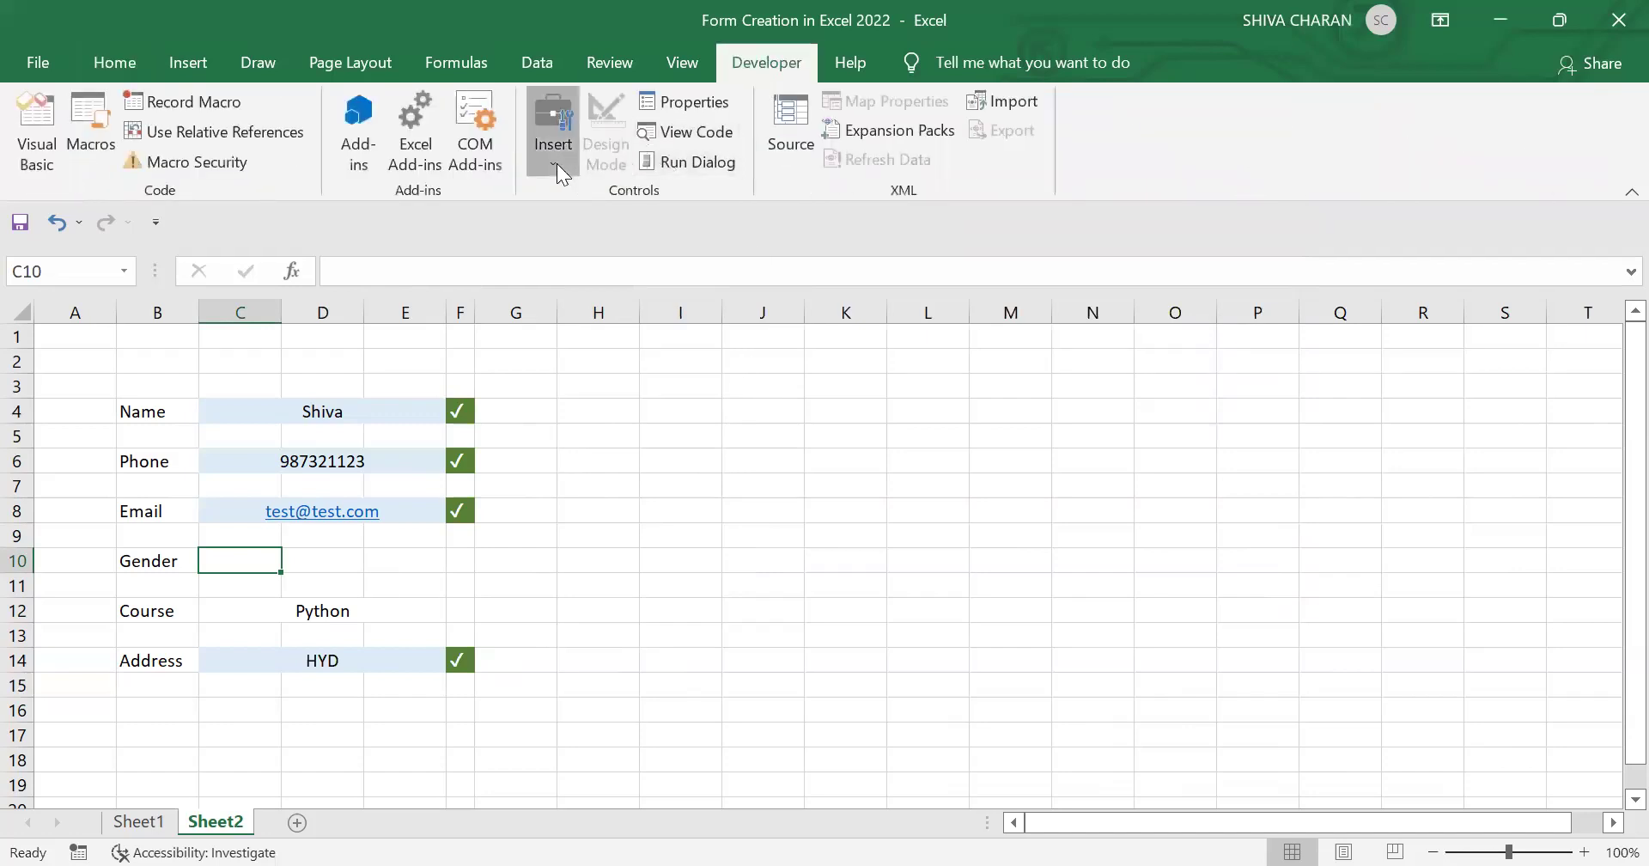
pyautogui.click(670, 221)
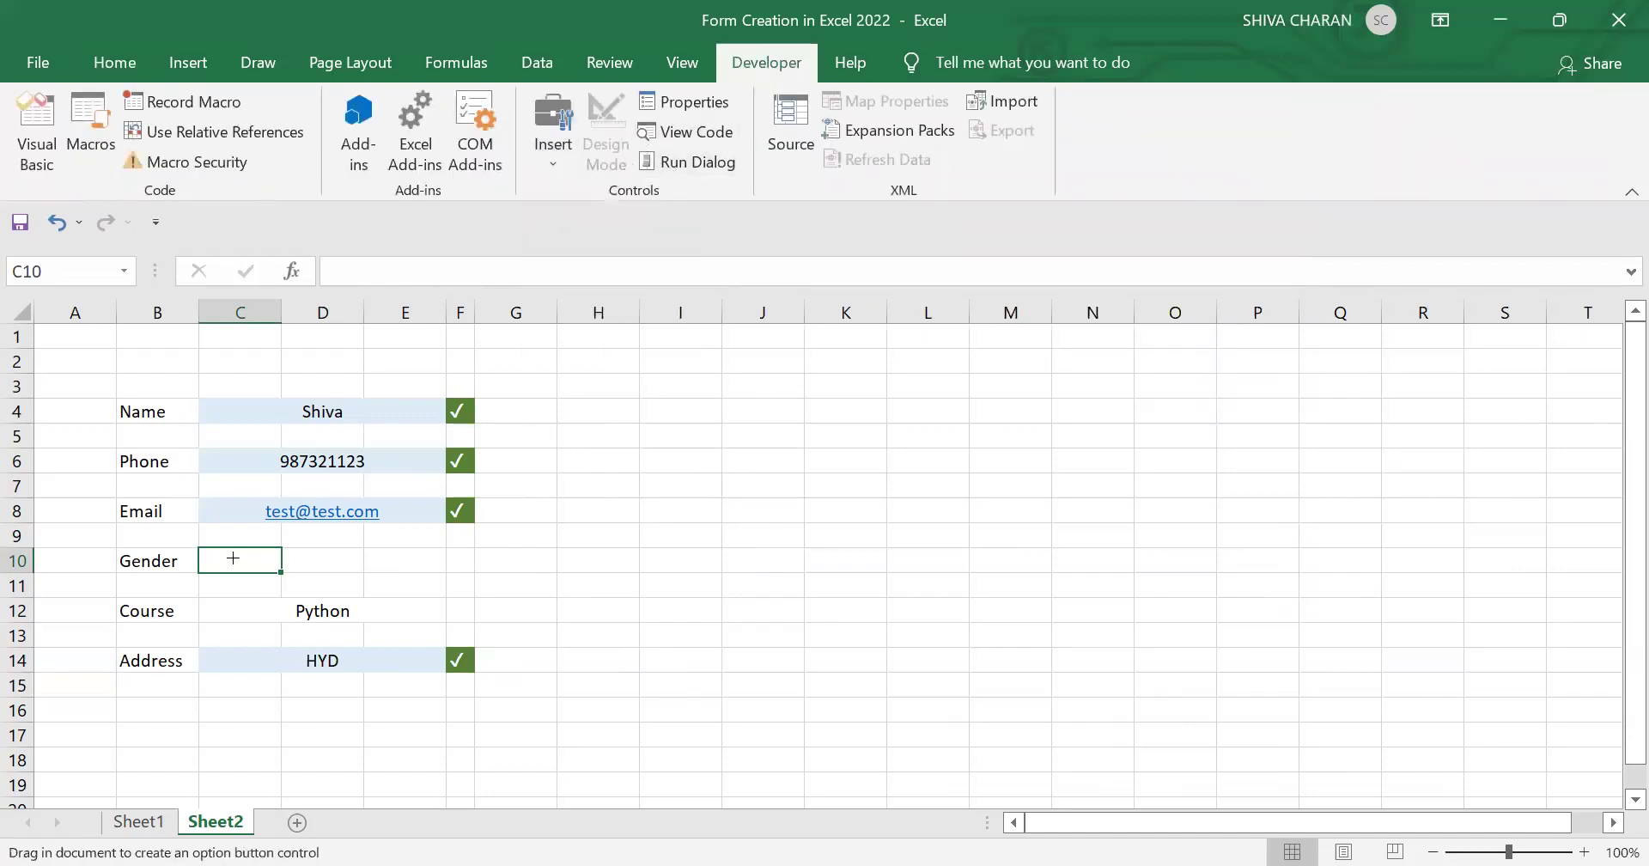
pyautogui.moveTo(199, 548)
pyautogui.mouseDown()
pyautogui.moveTo(231, 578)
pyautogui.moveTo(283, 572)
pyautogui.mouseUp()
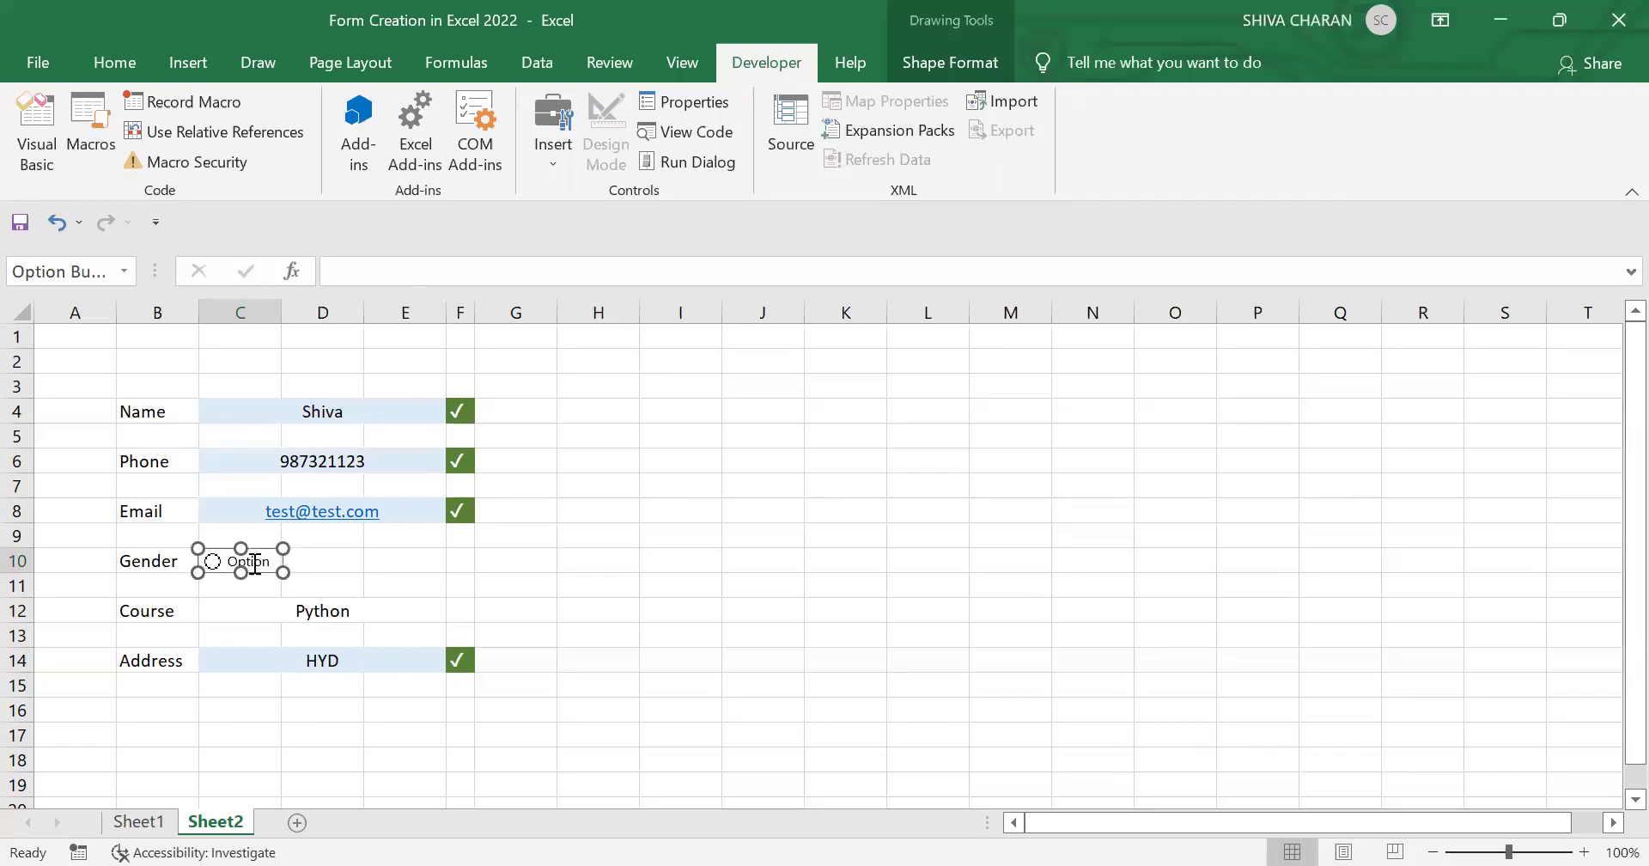
# Step: Relabel the first option button Male
pyautogui.press('BackSpace')
pyautogui.press('BackSpace')
pyautogui.press('BackSpace')
pyautogui.press('BackSpace')
pyautogui.press('BackSpace')
pyautogui.press('BackSpace')
pyautogui.press('BackSpace')
pyautogui.press('BackSpace')
pyautogui.press('BackSpace')
pyautogui.press('BackSpace')
pyautogui.press('BackSpace')
pyautogui.press('BackSpace')
pyautogui.press('BackSpace')
pyautogui.press('BackSpace')
pyautogui.press('BackSpace')
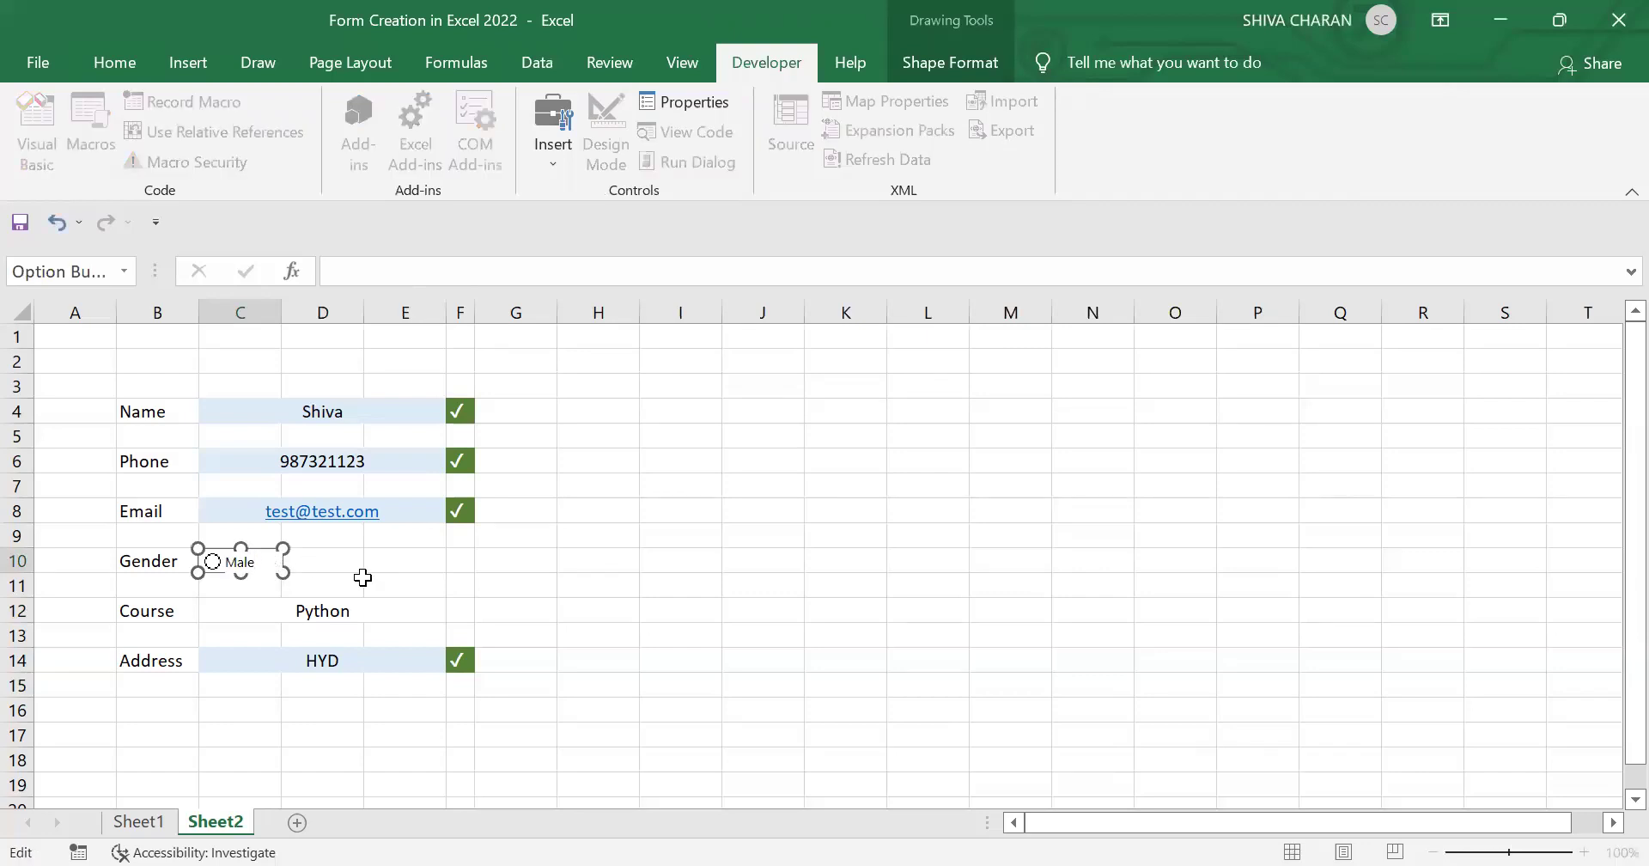
pyautogui.click(323, 557)
pyautogui.keyDown('ctrl'); pyautogui.click(266, 580); pyautogui.keyUp('ctrl')
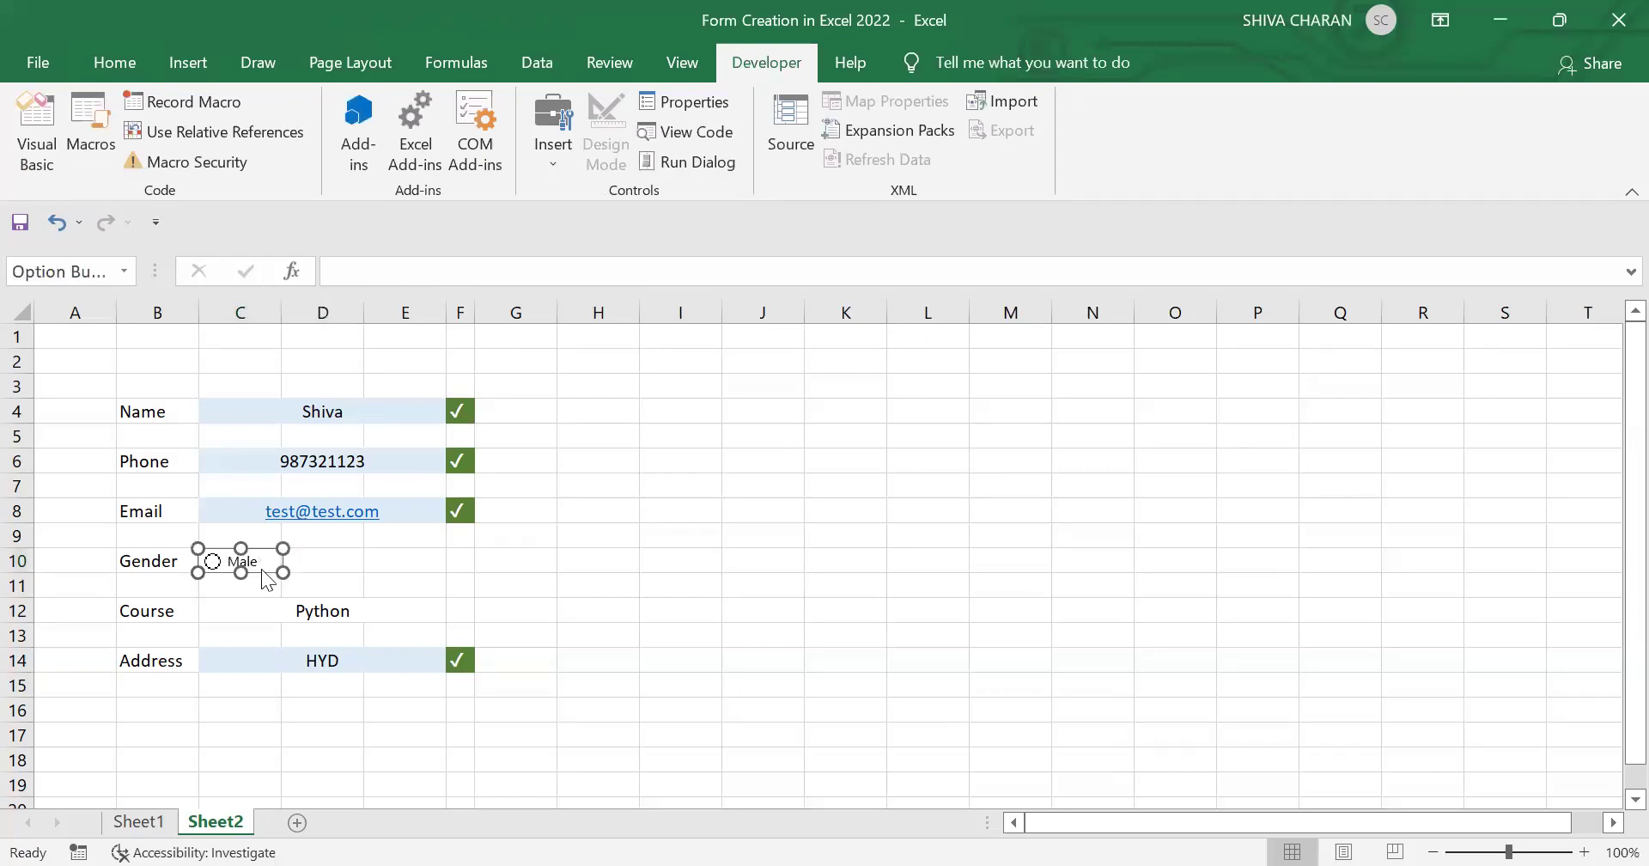
# Step: Copy the button into D10, relabel the copy Female, and deselect
pyautogui.rightClick(264, 570)
pyautogui.click(359, 567)
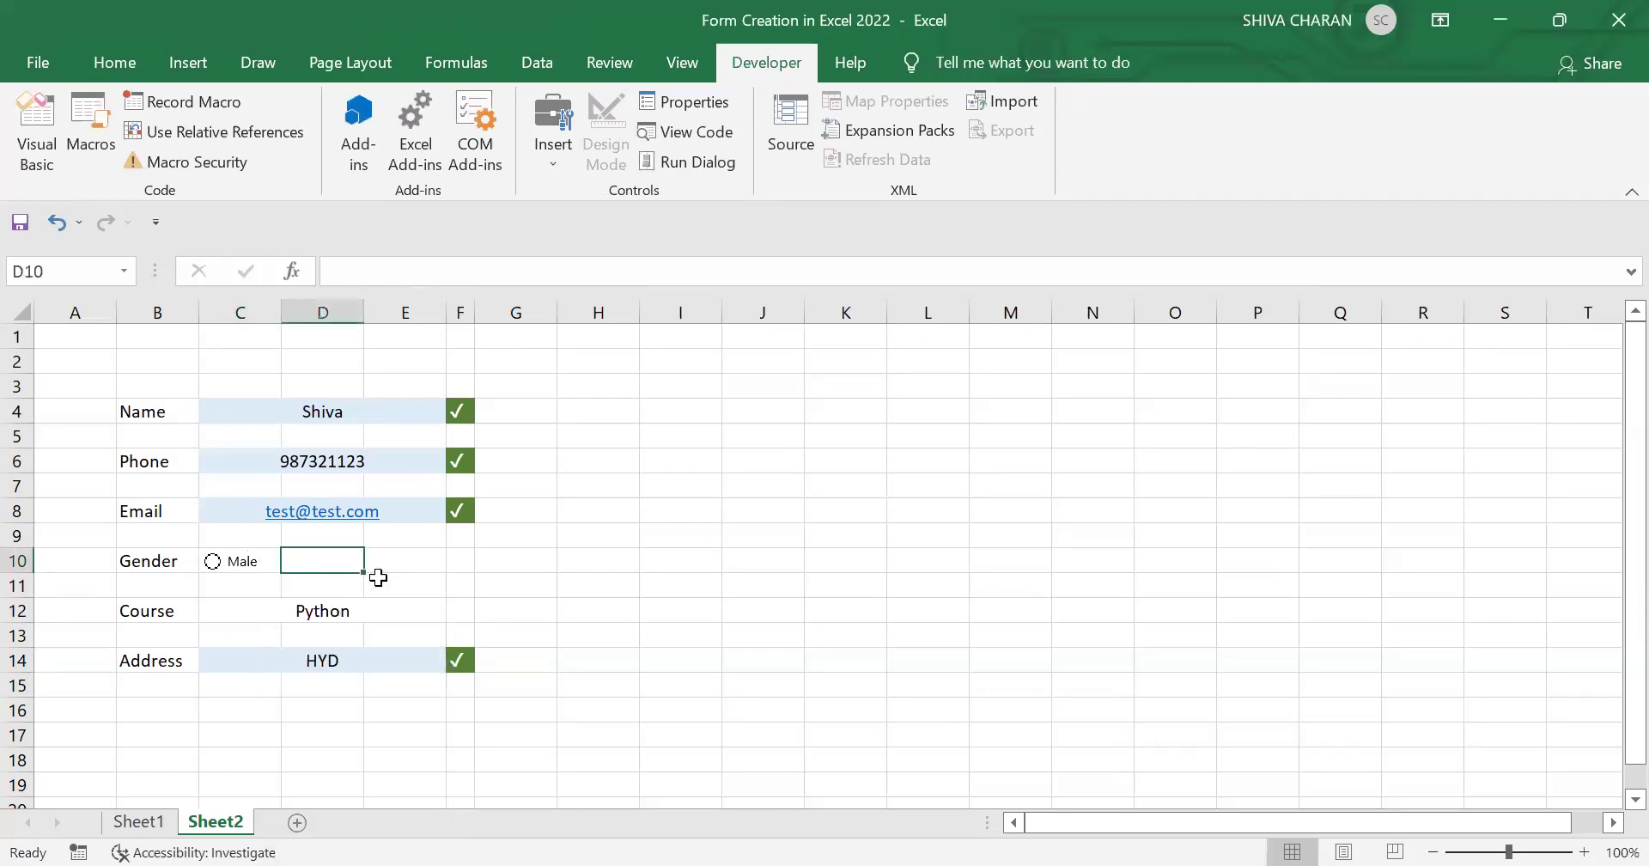
pyautogui.hotkey('ctrl', 'v')
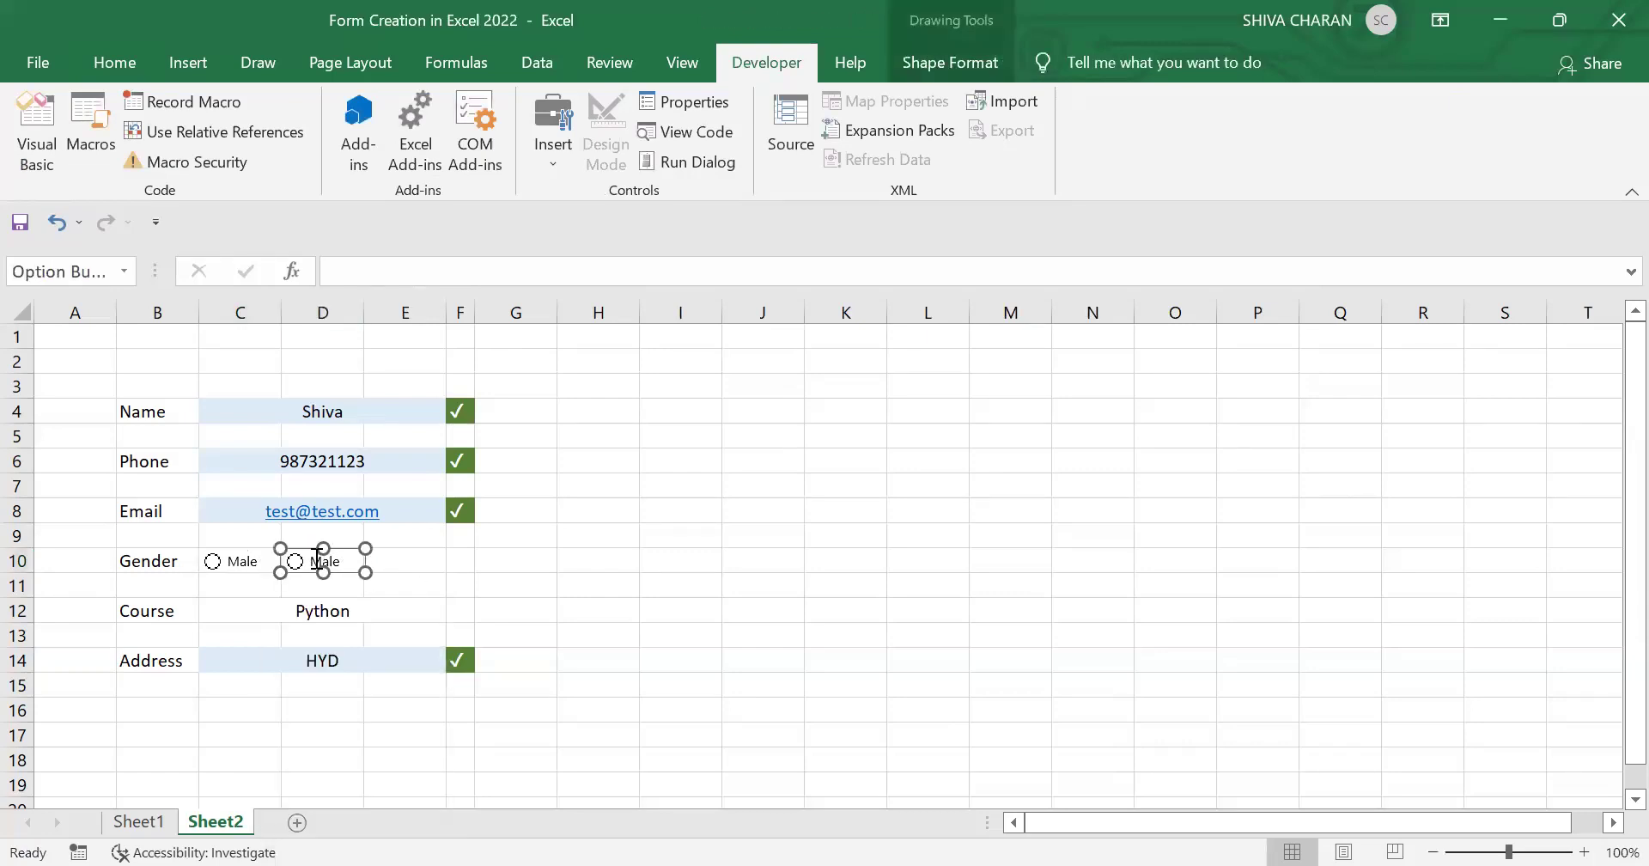
pyautogui.click(317, 557)
pyautogui.press('BackSpace')
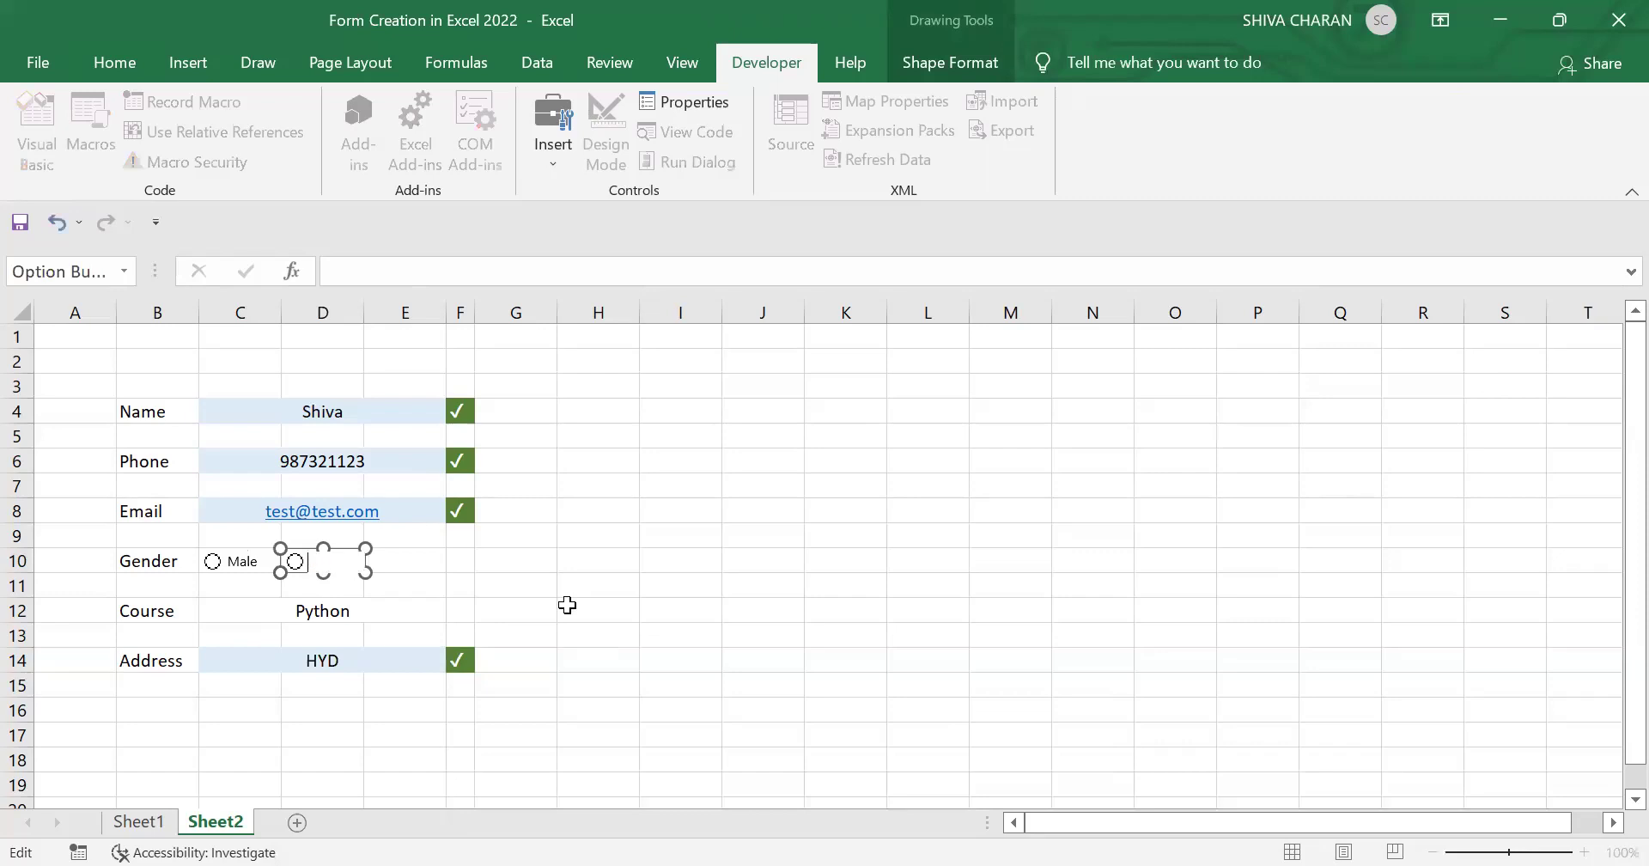
pyautogui.click(567, 604)
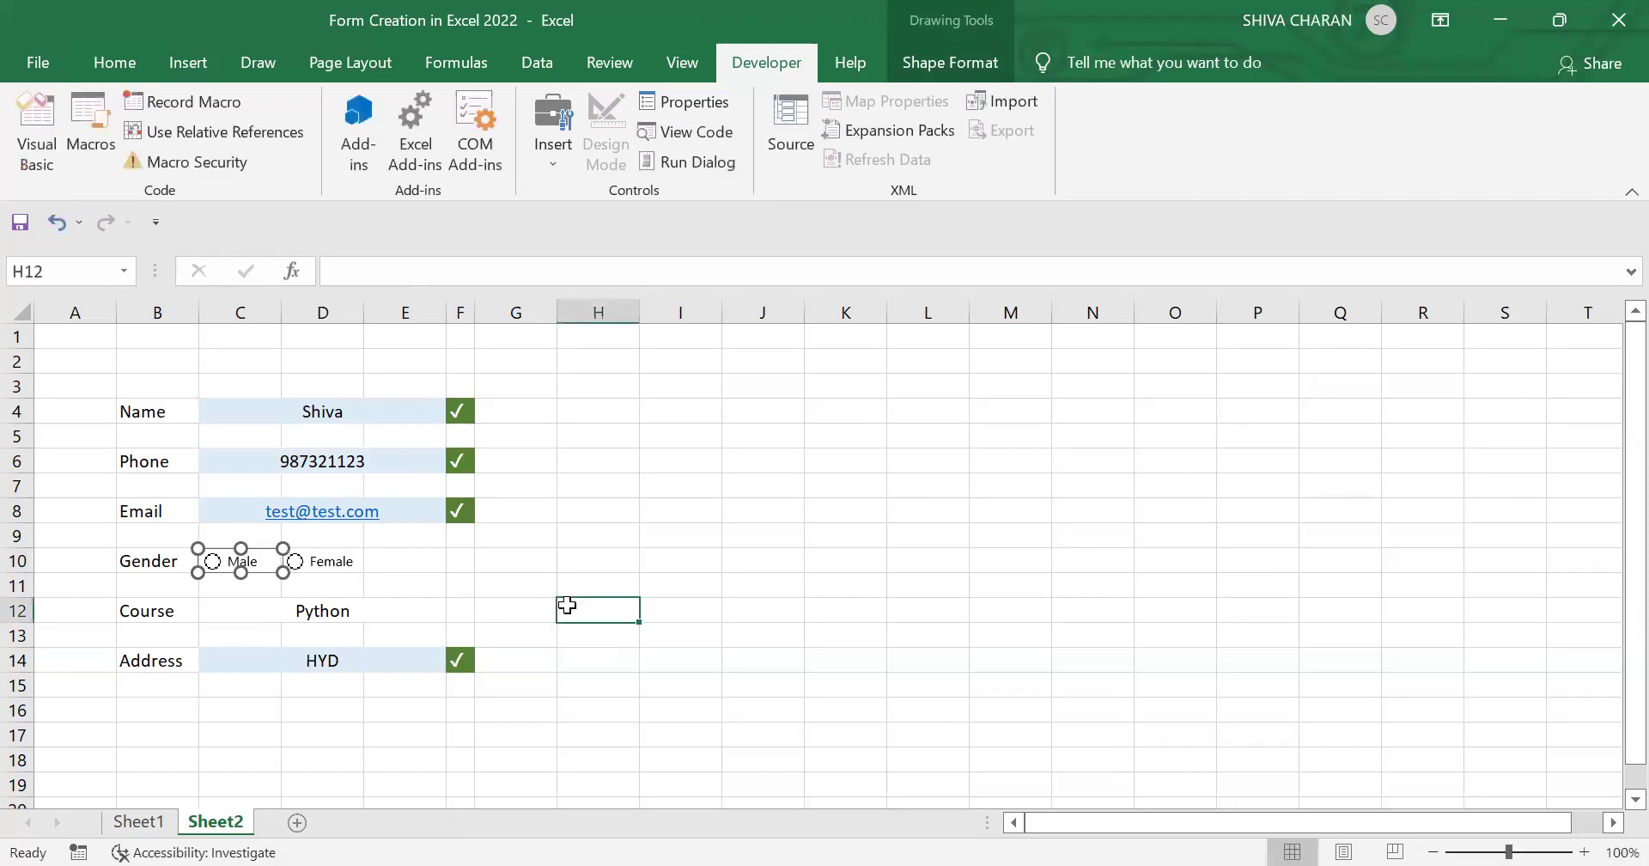
pyautogui.click(115, 61)
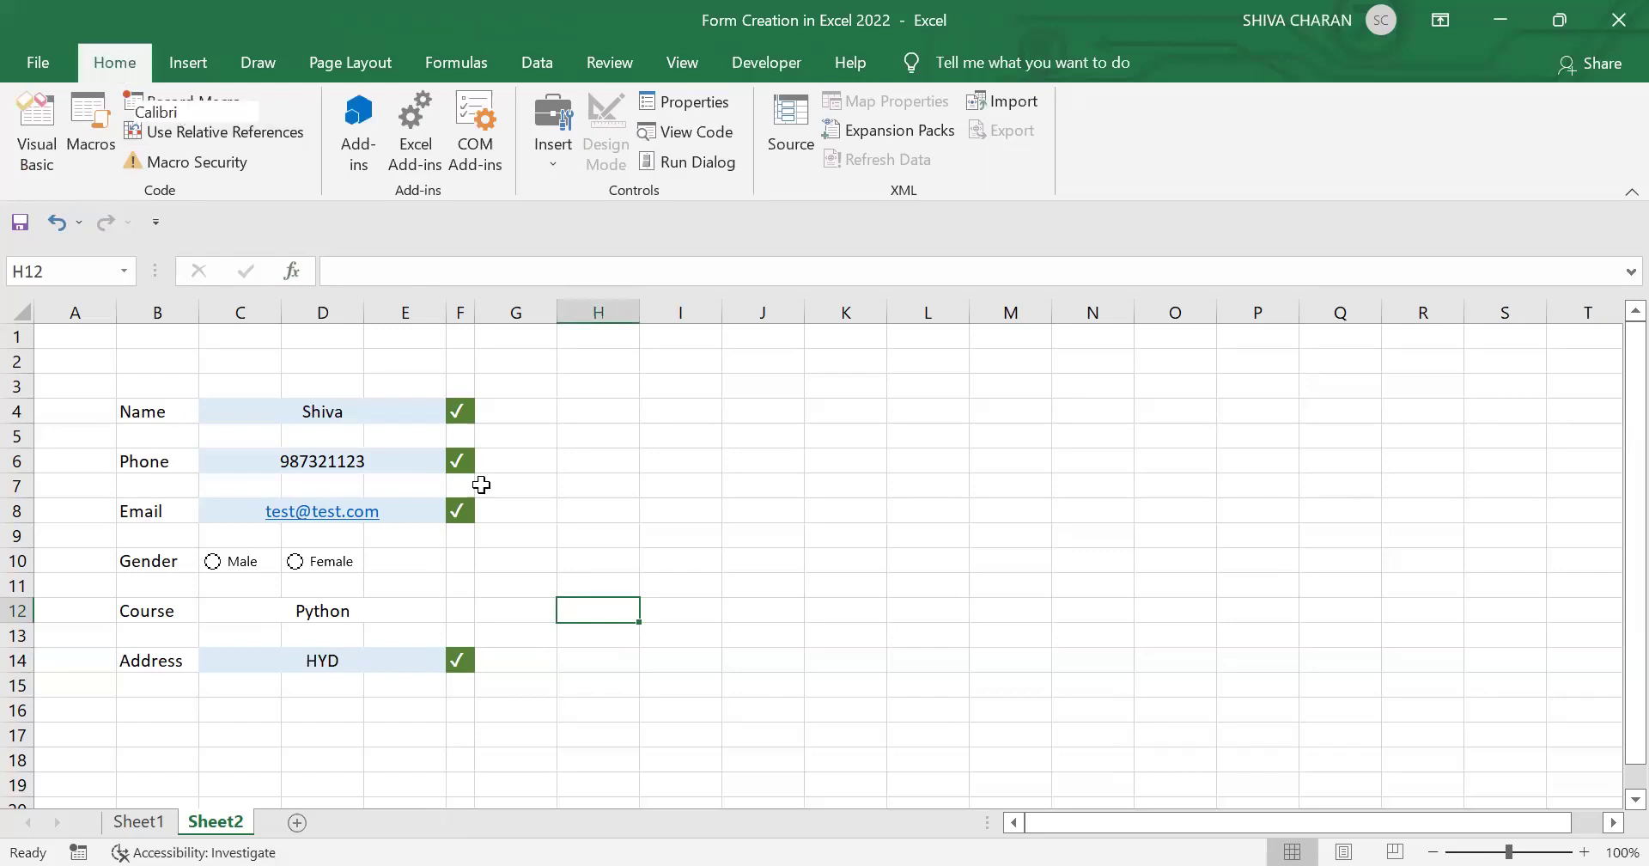
pyautogui.click(550, 546)
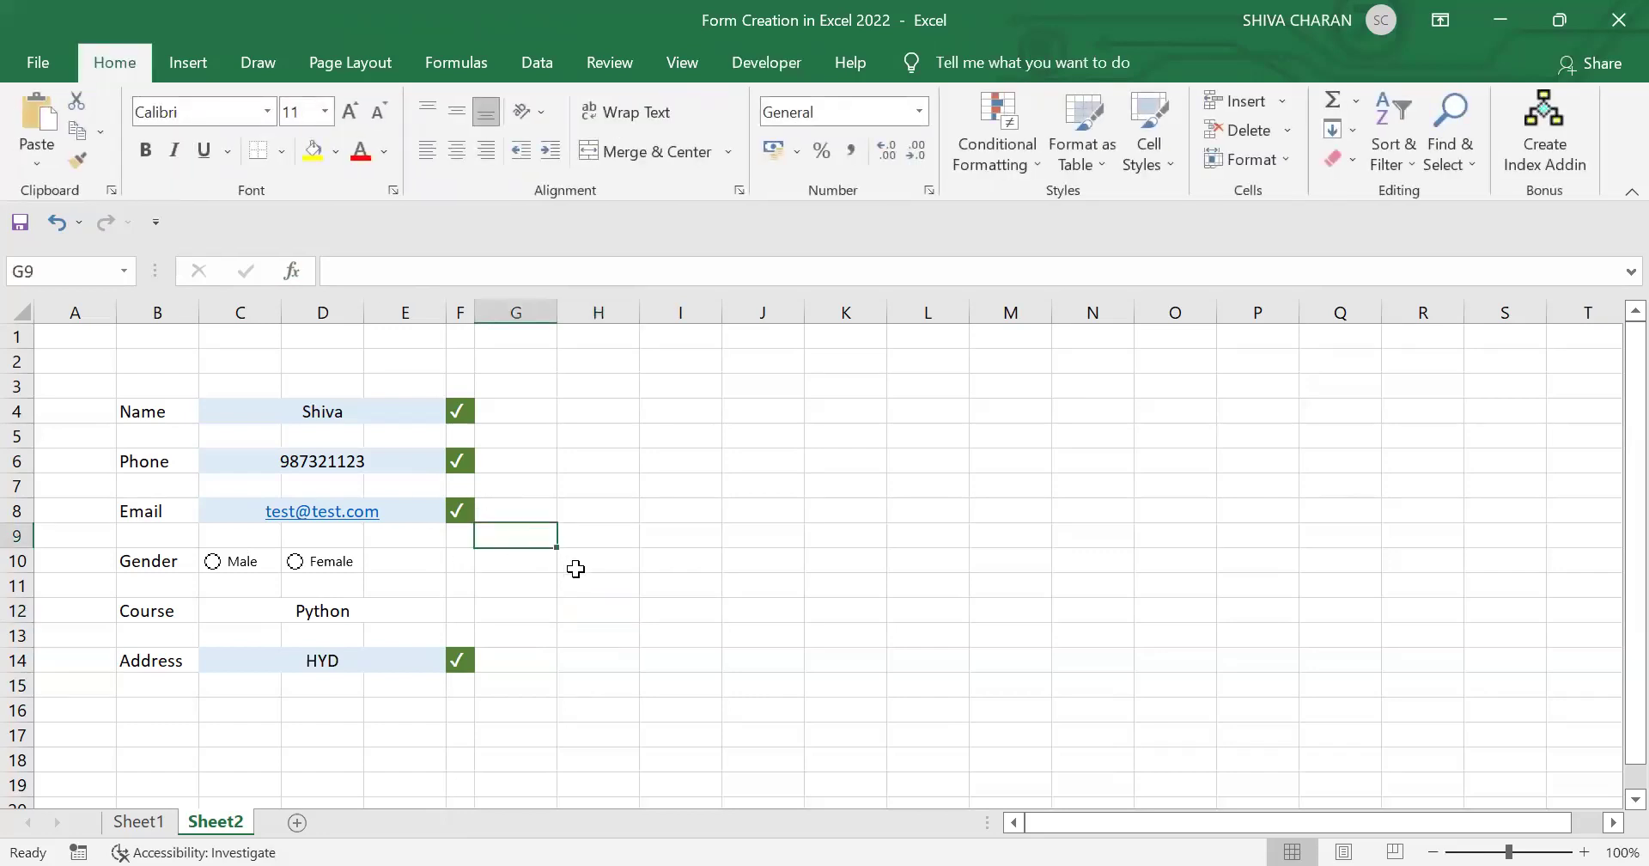
# Step: Toggle between the Male and Female buttons to test them, ending on Female
pyautogui.click(588, 562)
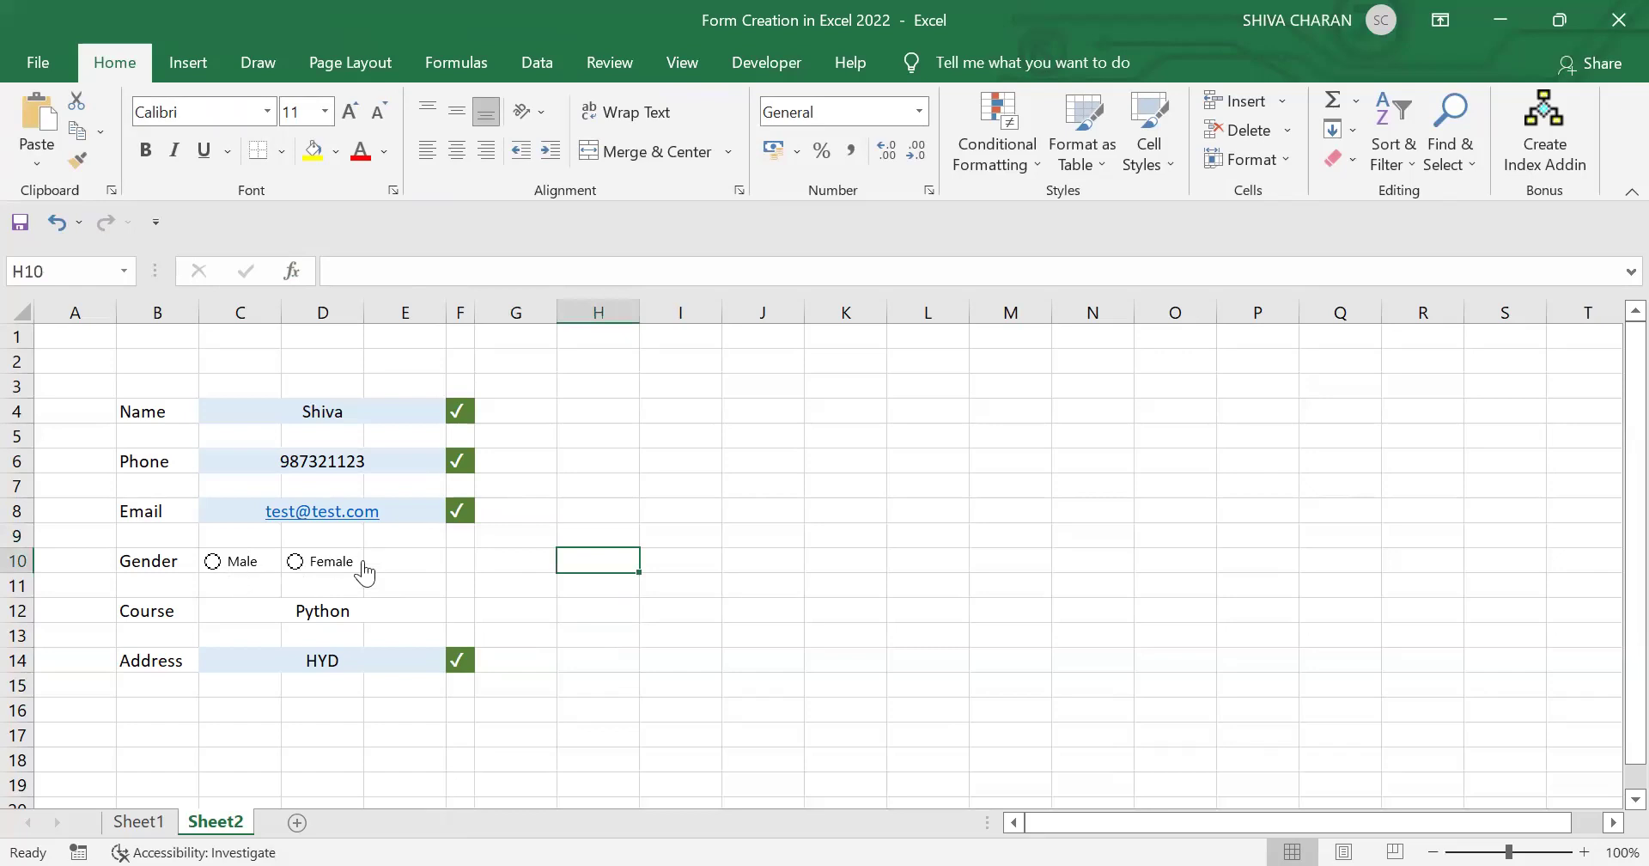
pyautogui.click(243, 566)
pyautogui.click(316, 571)
pyautogui.click(258, 569)
pyautogui.click(322, 571)
pyautogui.keyDown('ctrl'); pyautogui.click(335, 574); pyautogui.keyUp('ctrl')
# Step: Set the option buttons' cell link to $H$10 in Format Control
pyautogui.rightClick(337, 573)
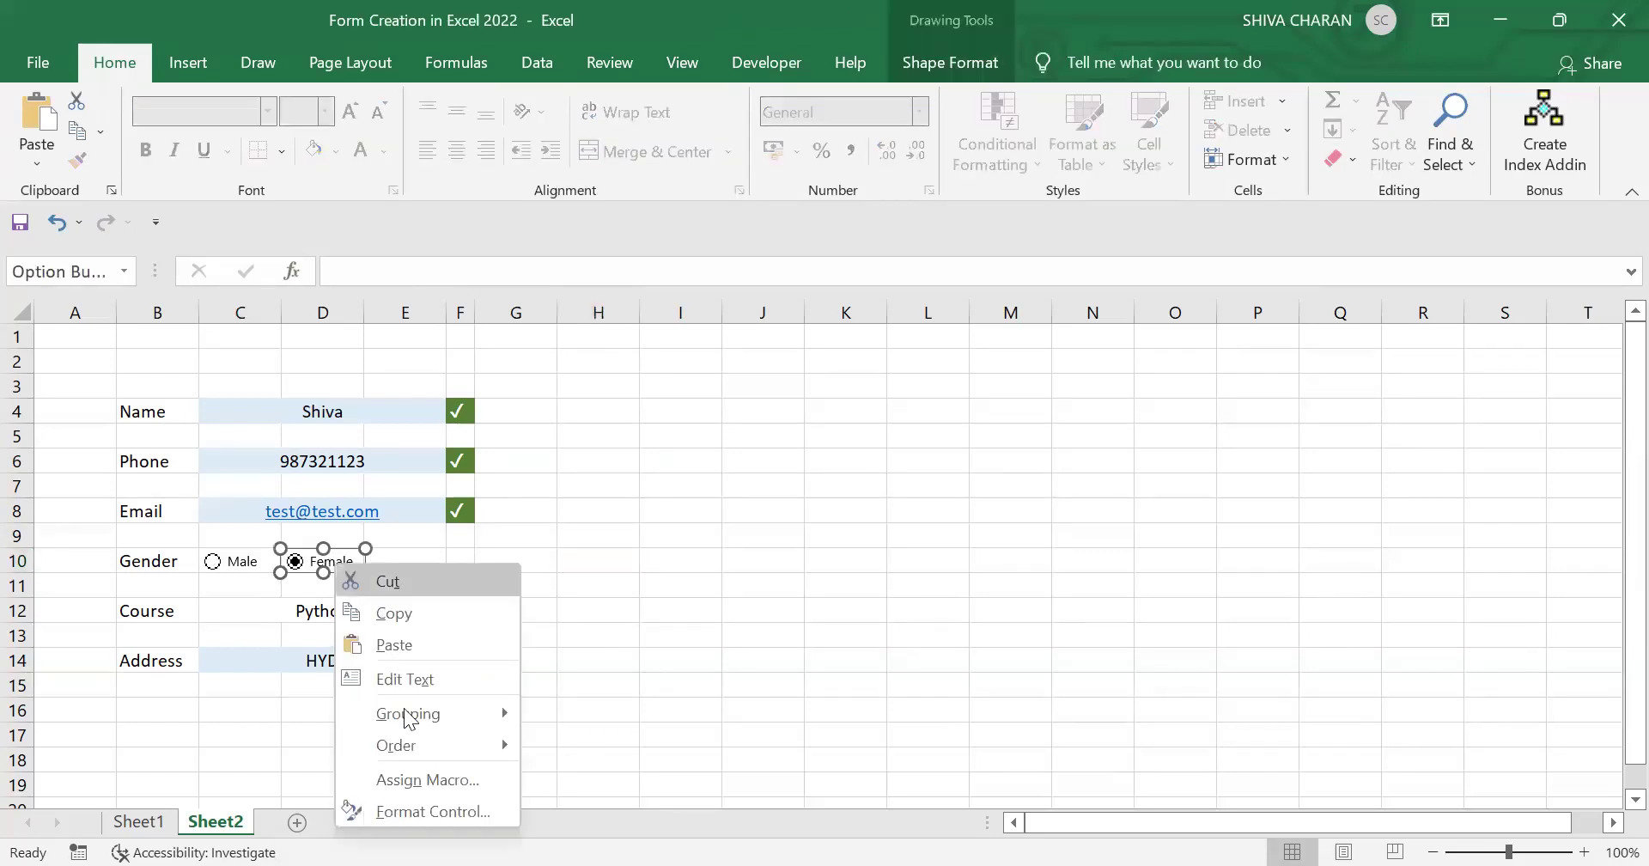
pyautogui.click(438, 811)
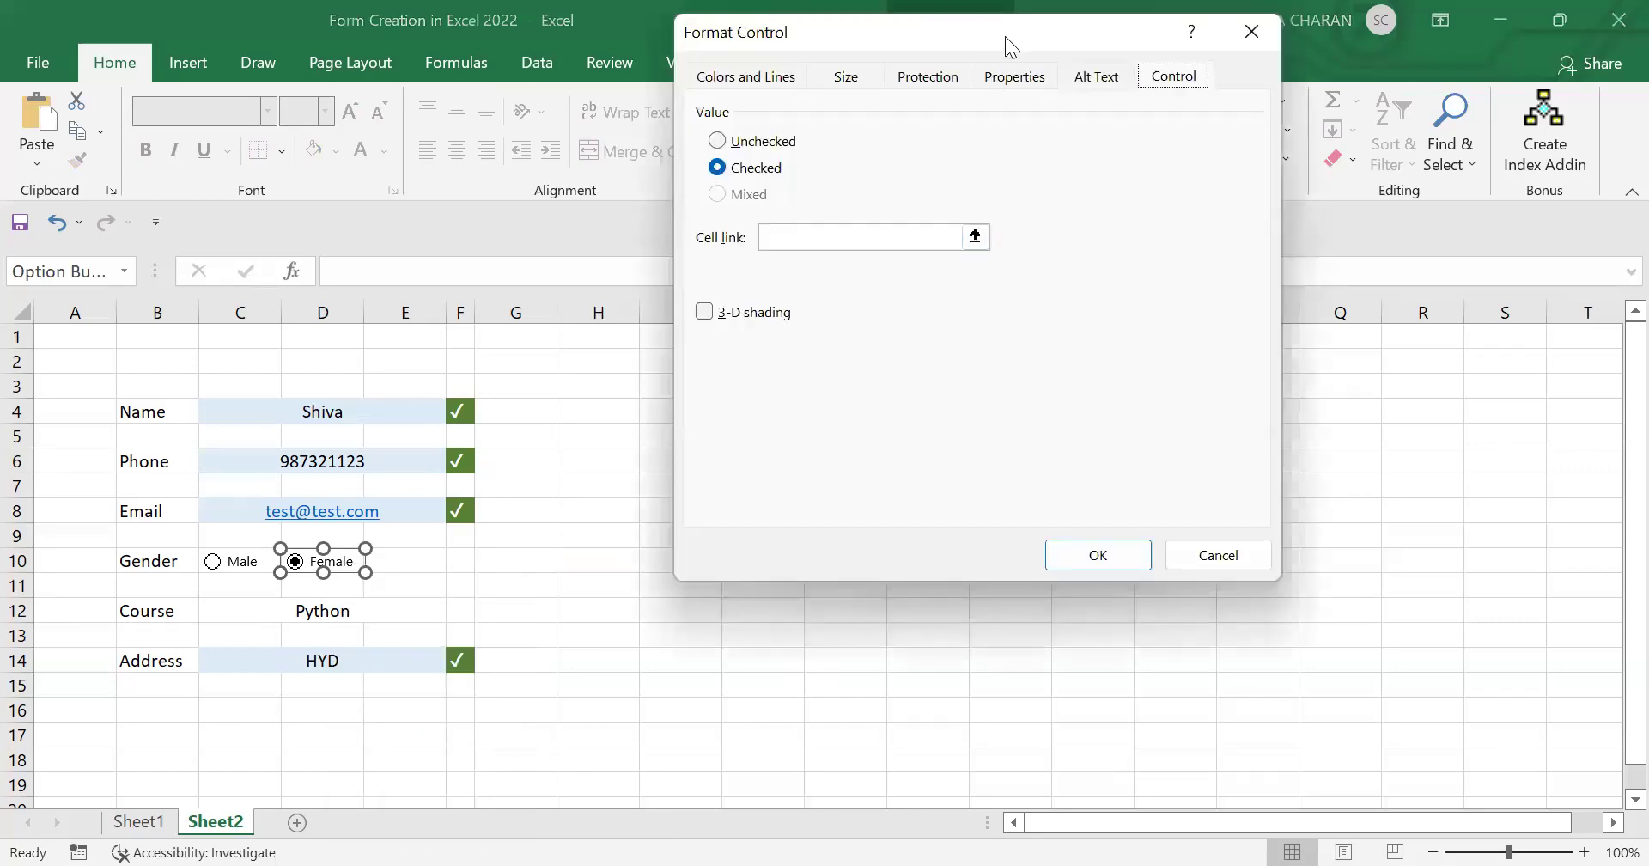
pyautogui.moveTo(1005, 36); pyautogui.dragTo(1251, 98)
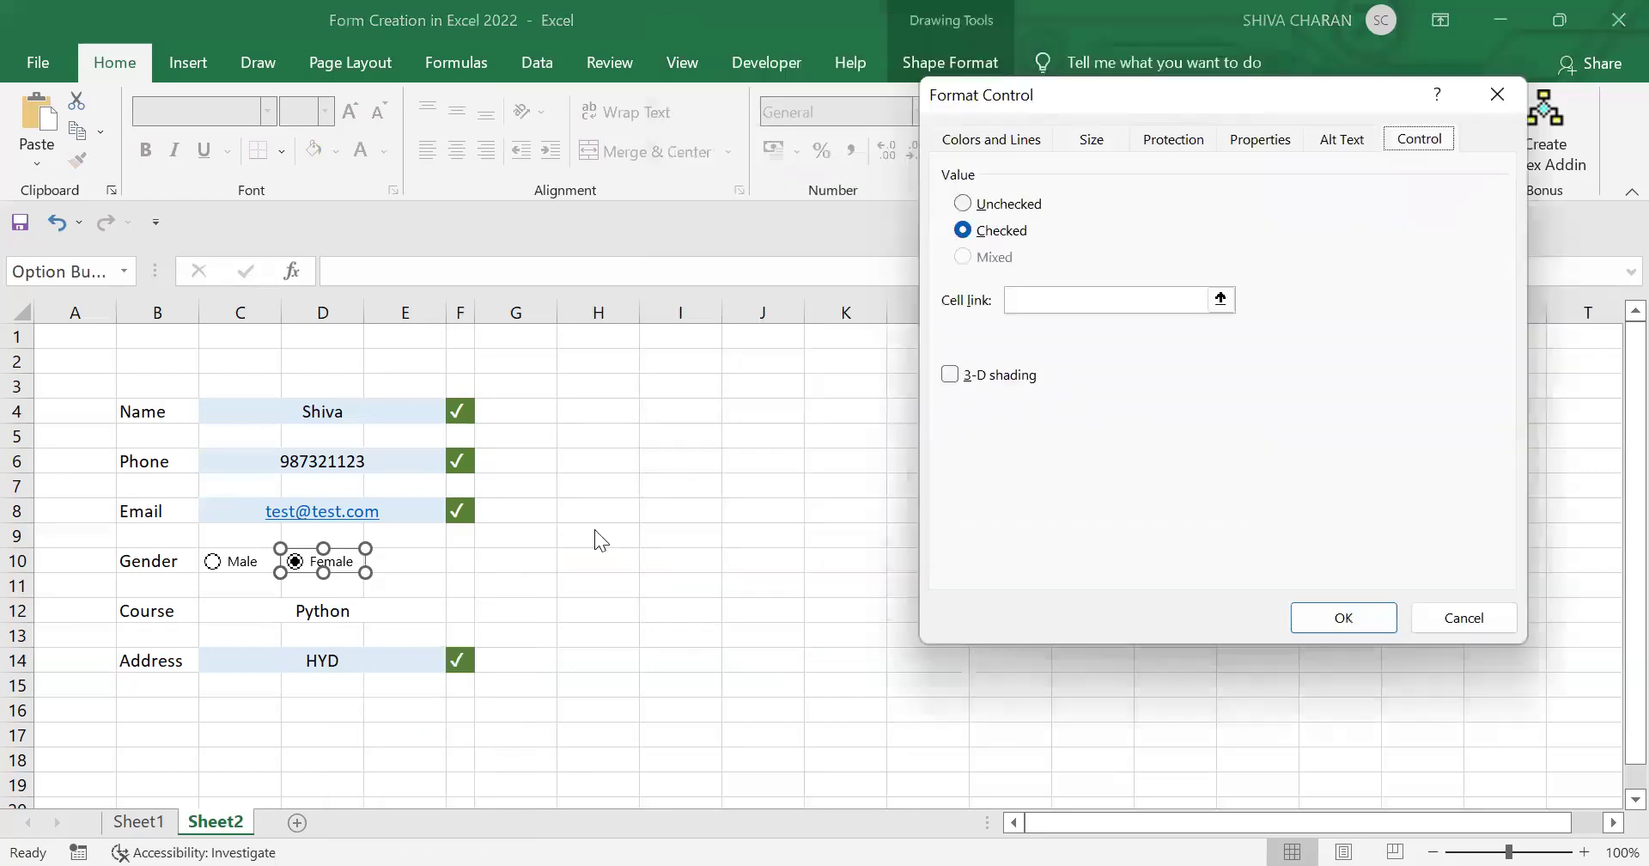
pyautogui.click(1221, 300)
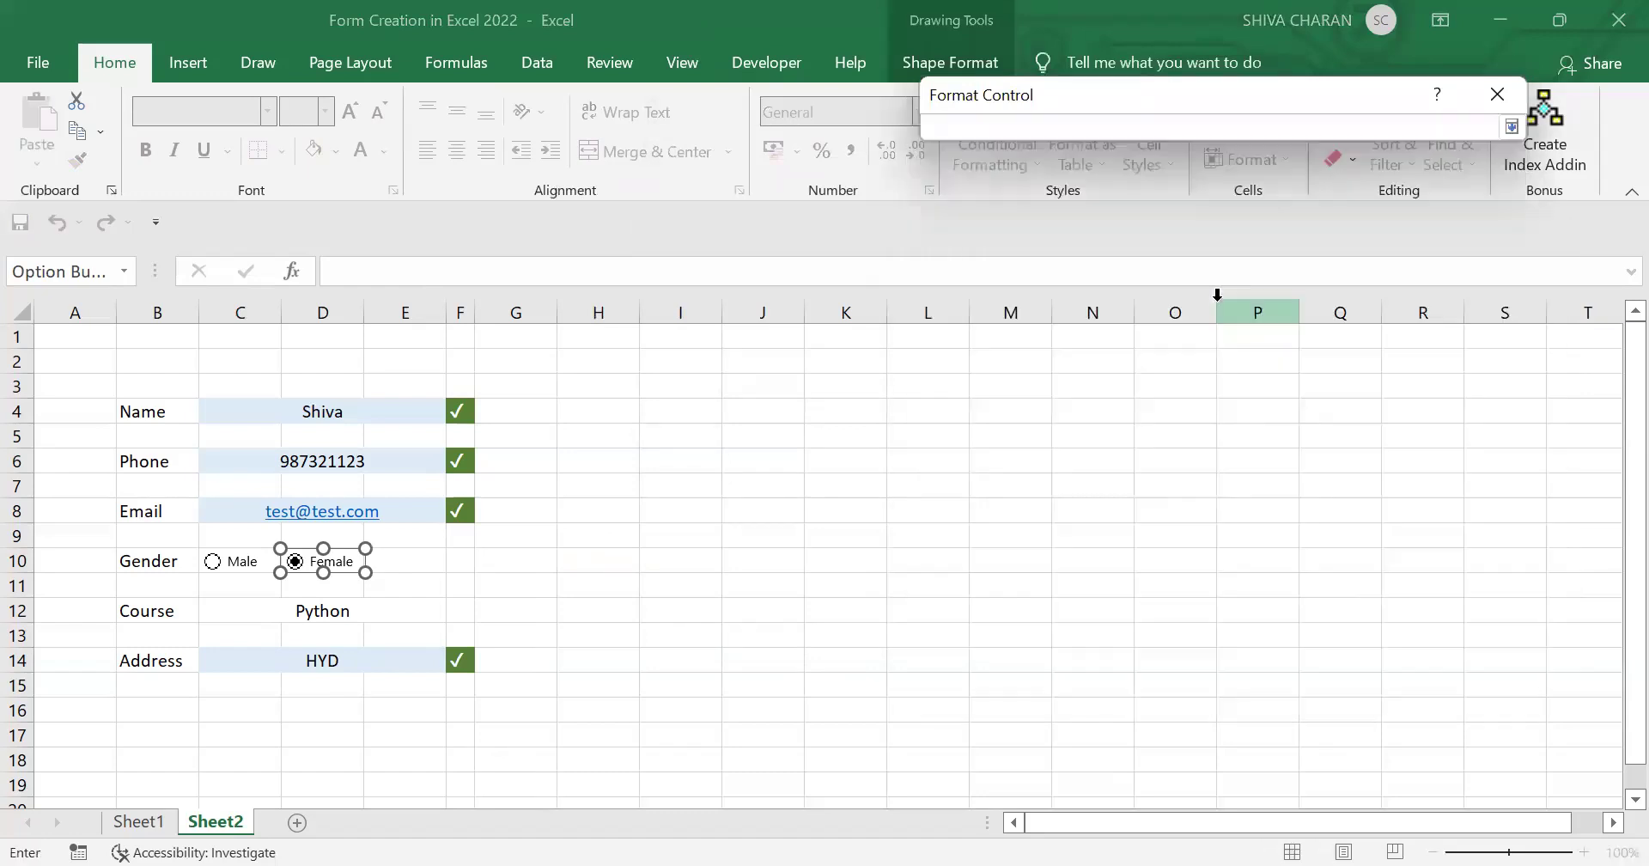
pyautogui.click(593, 558)
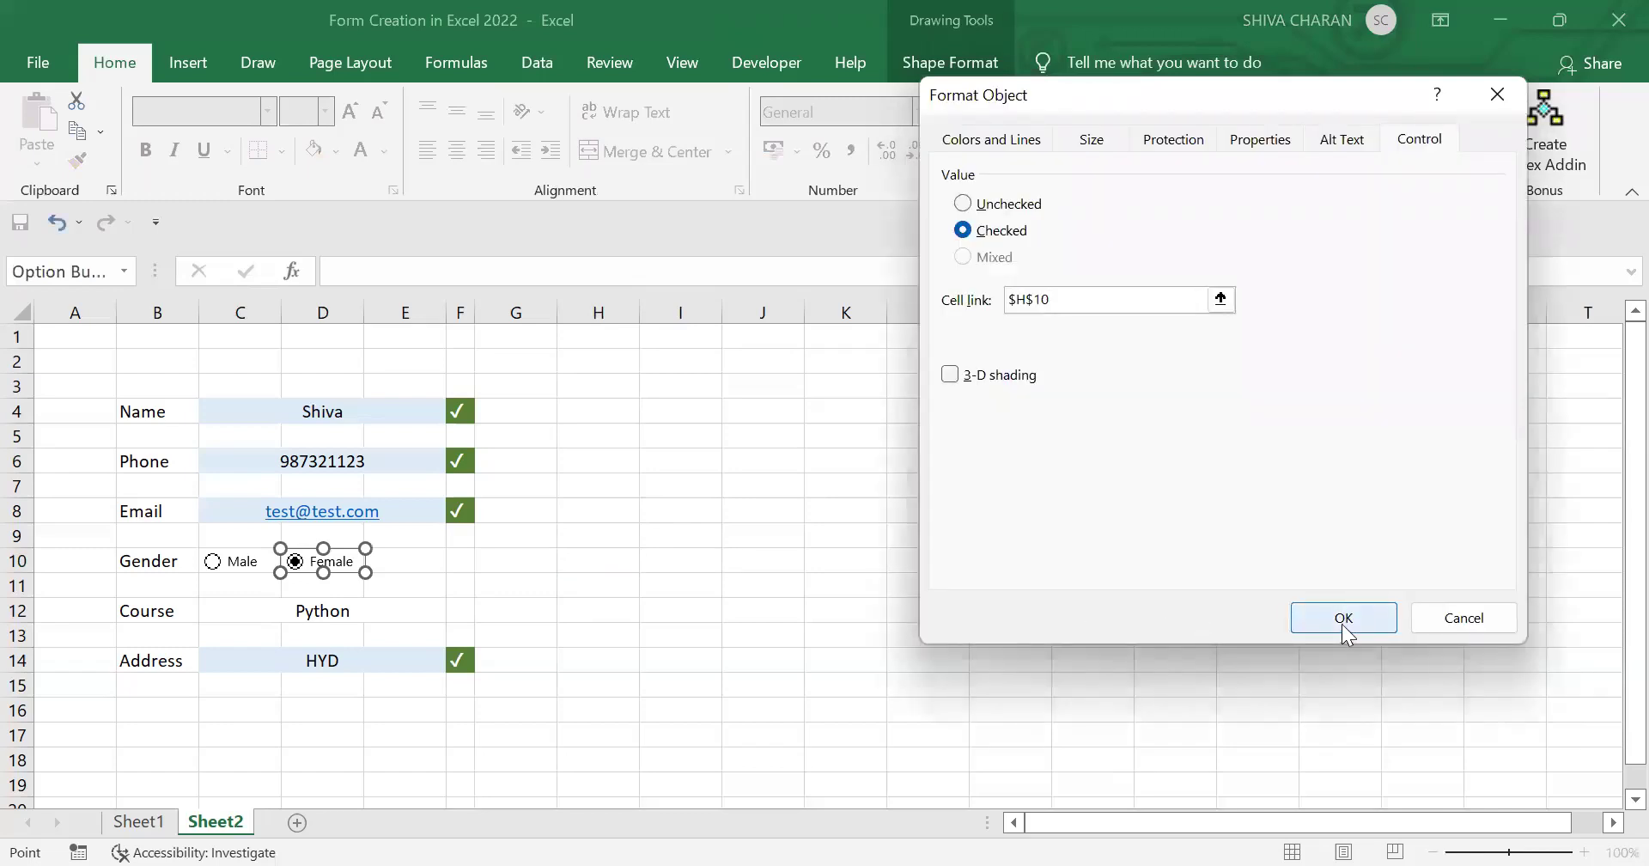
pyautogui.click(1344, 632)
pyautogui.click(601, 562)
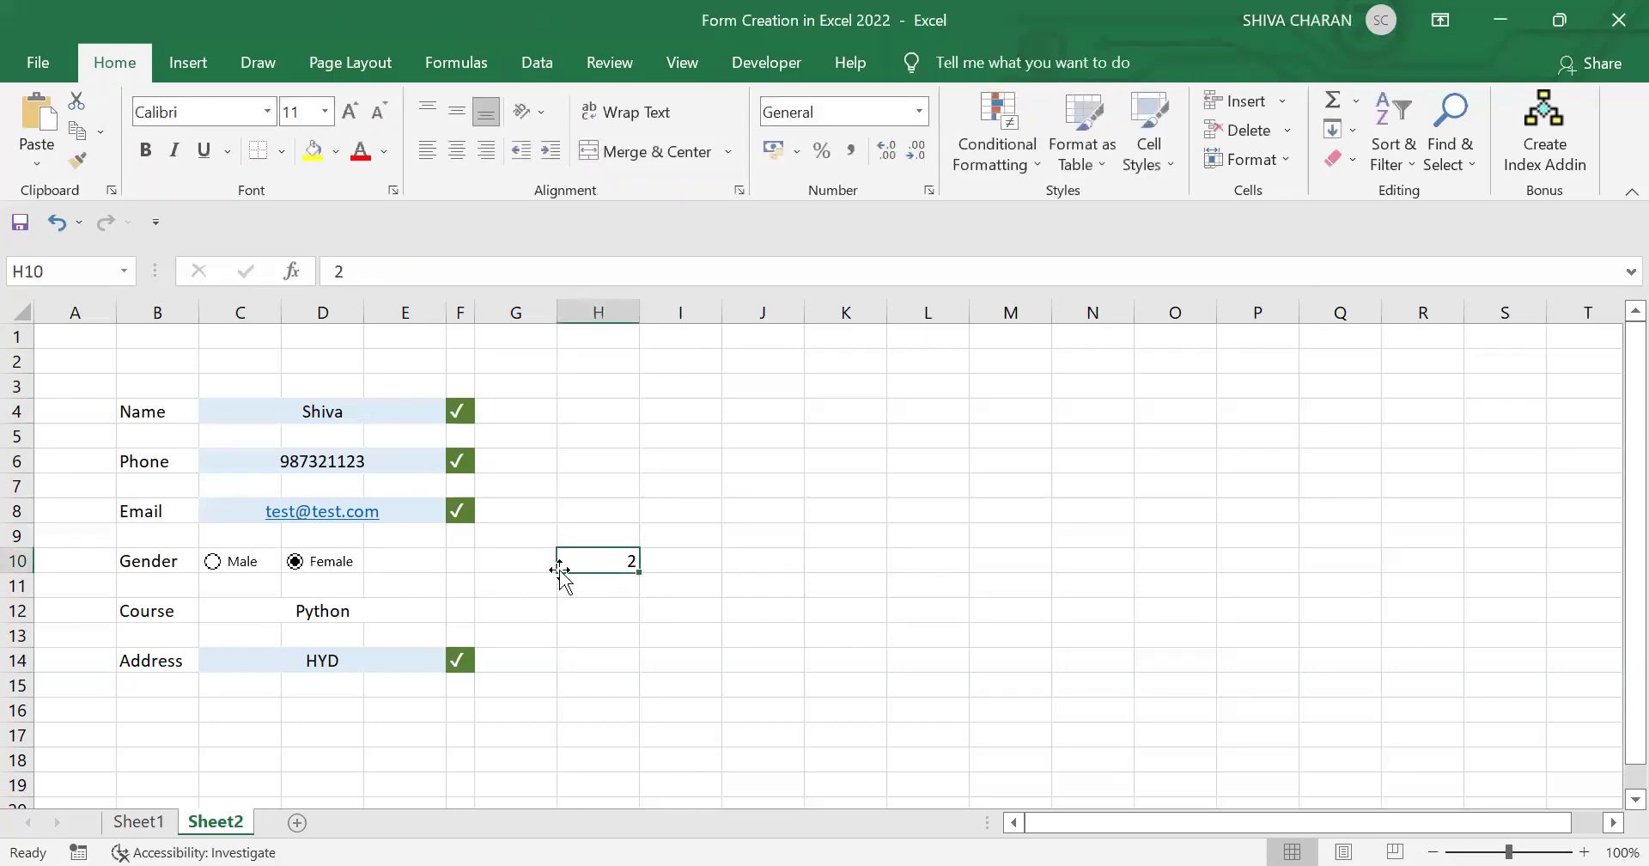
# Step: Choose Male, then enter =C4 in I4 to mirror the name
pyautogui.click(219, 563)
pyautogui.click(681, 412)
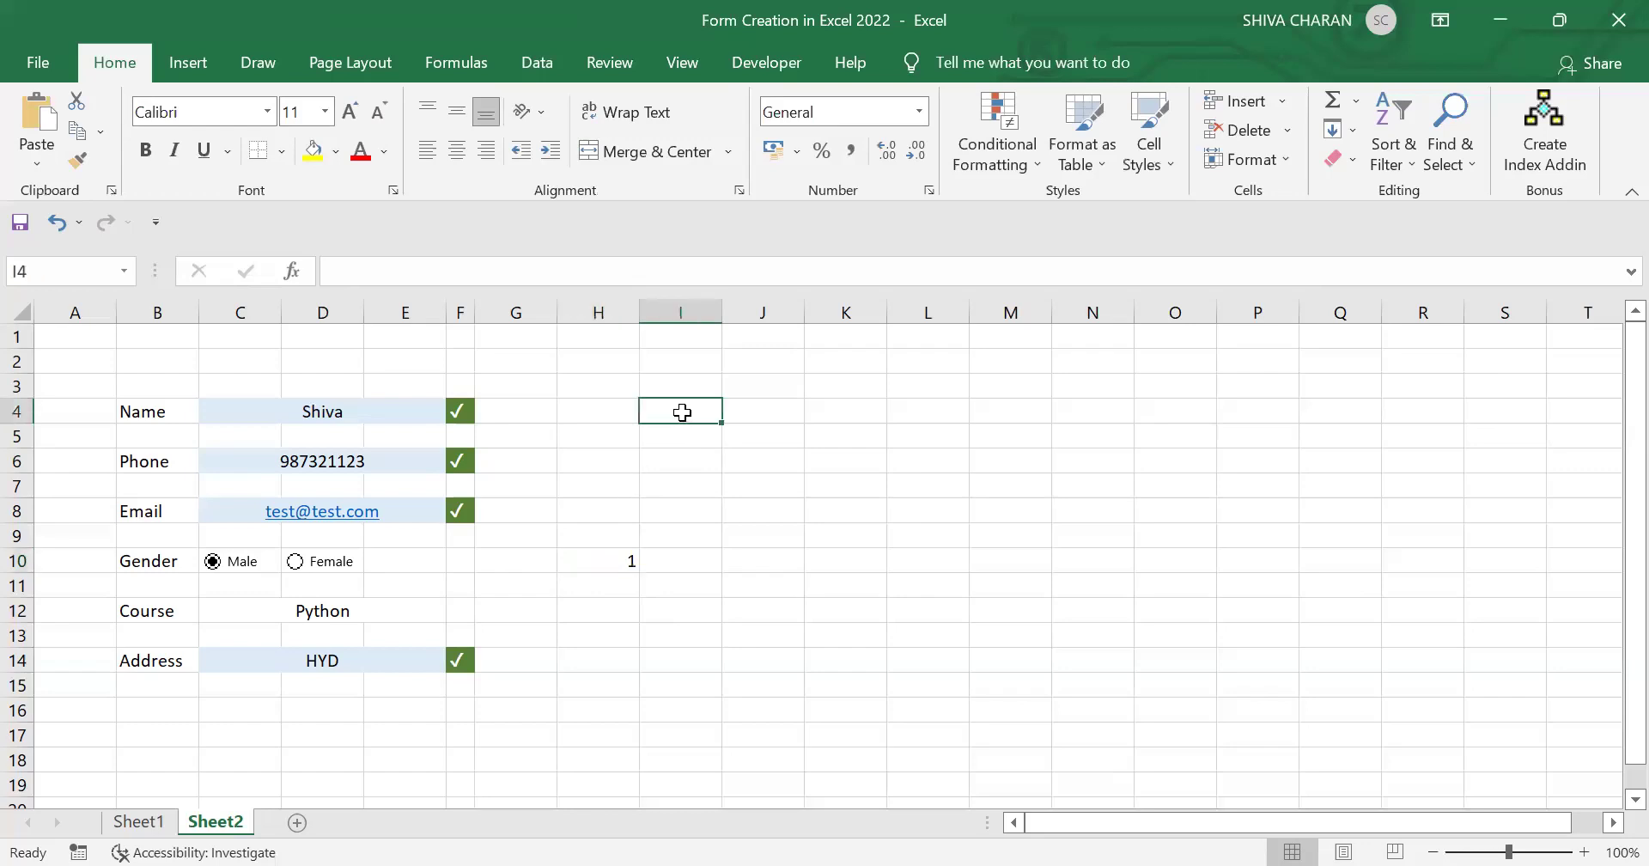
pyautogui.moveTo(383, 411); pyautogui.dragTo(397, 512)
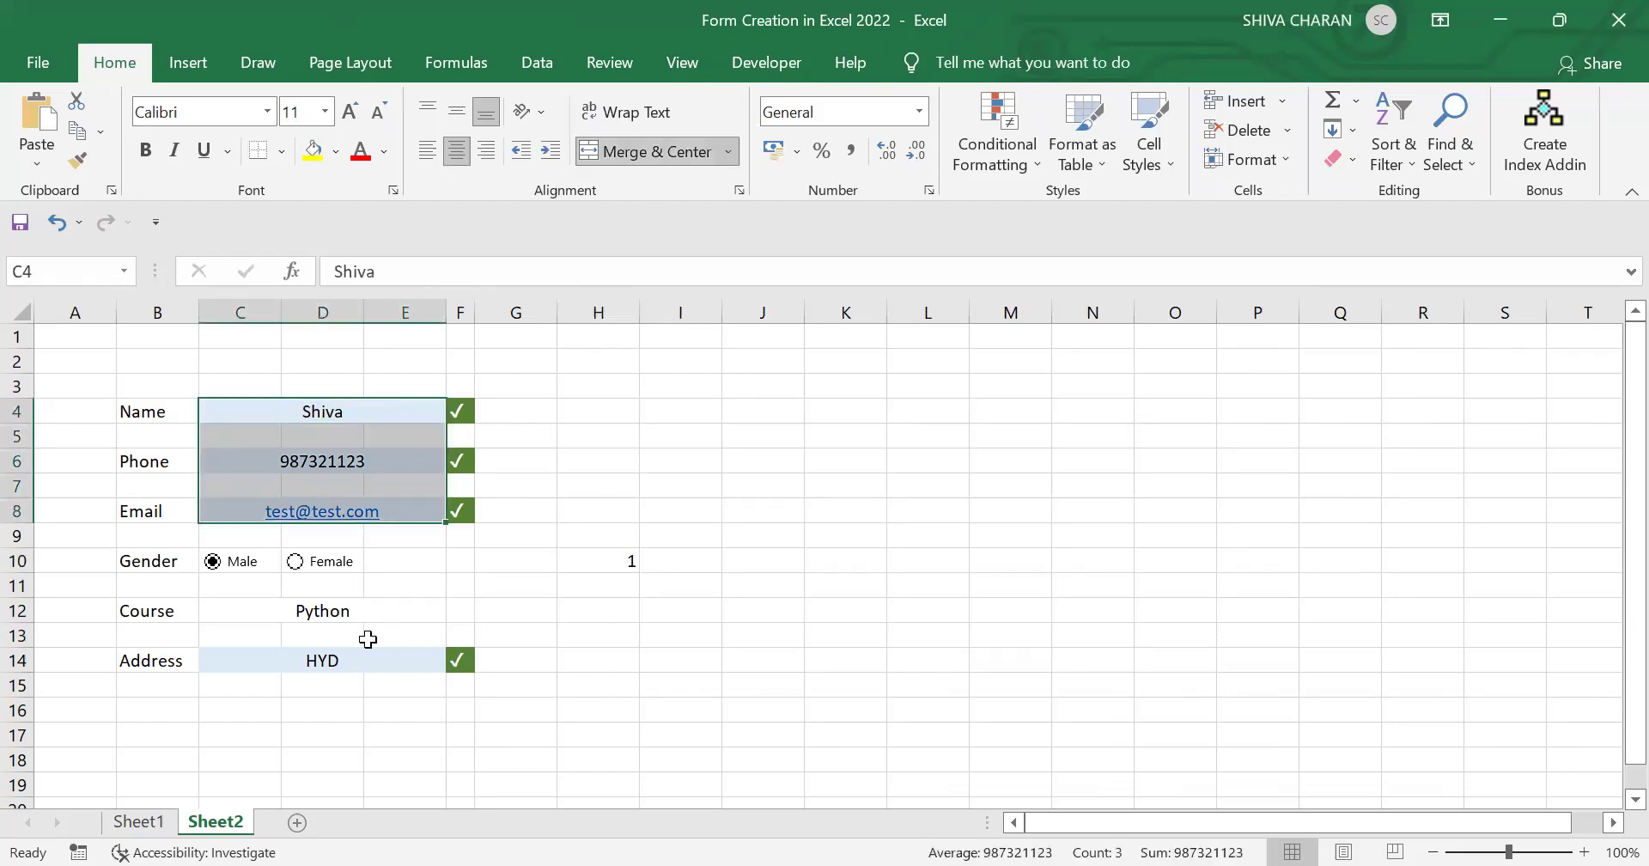
pyautogui.click(387, 656)
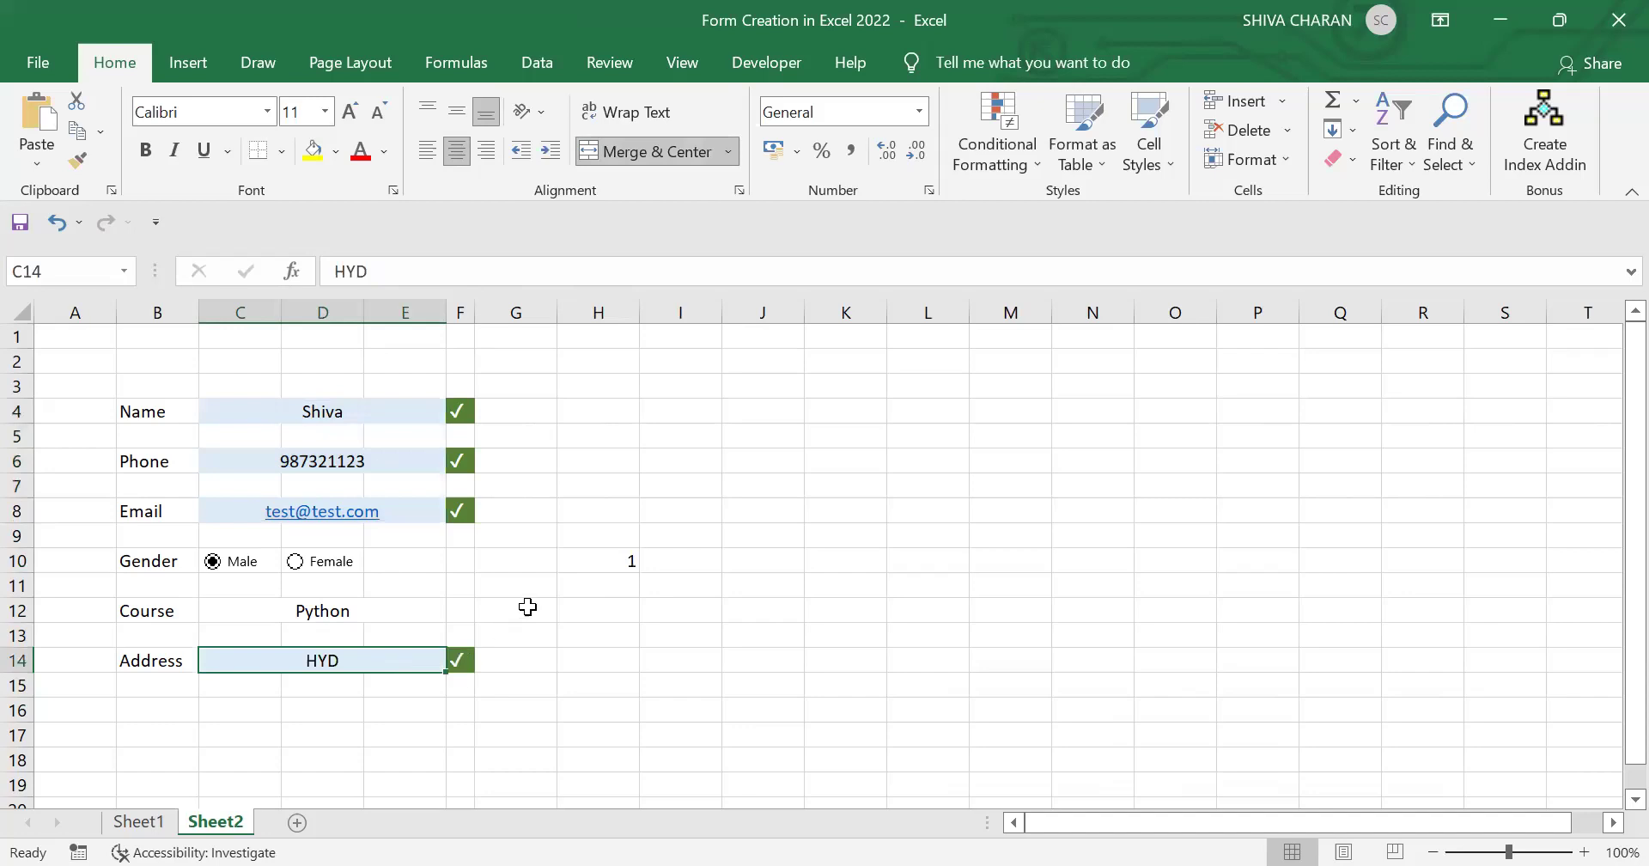
pyautogui.click(678, 410)
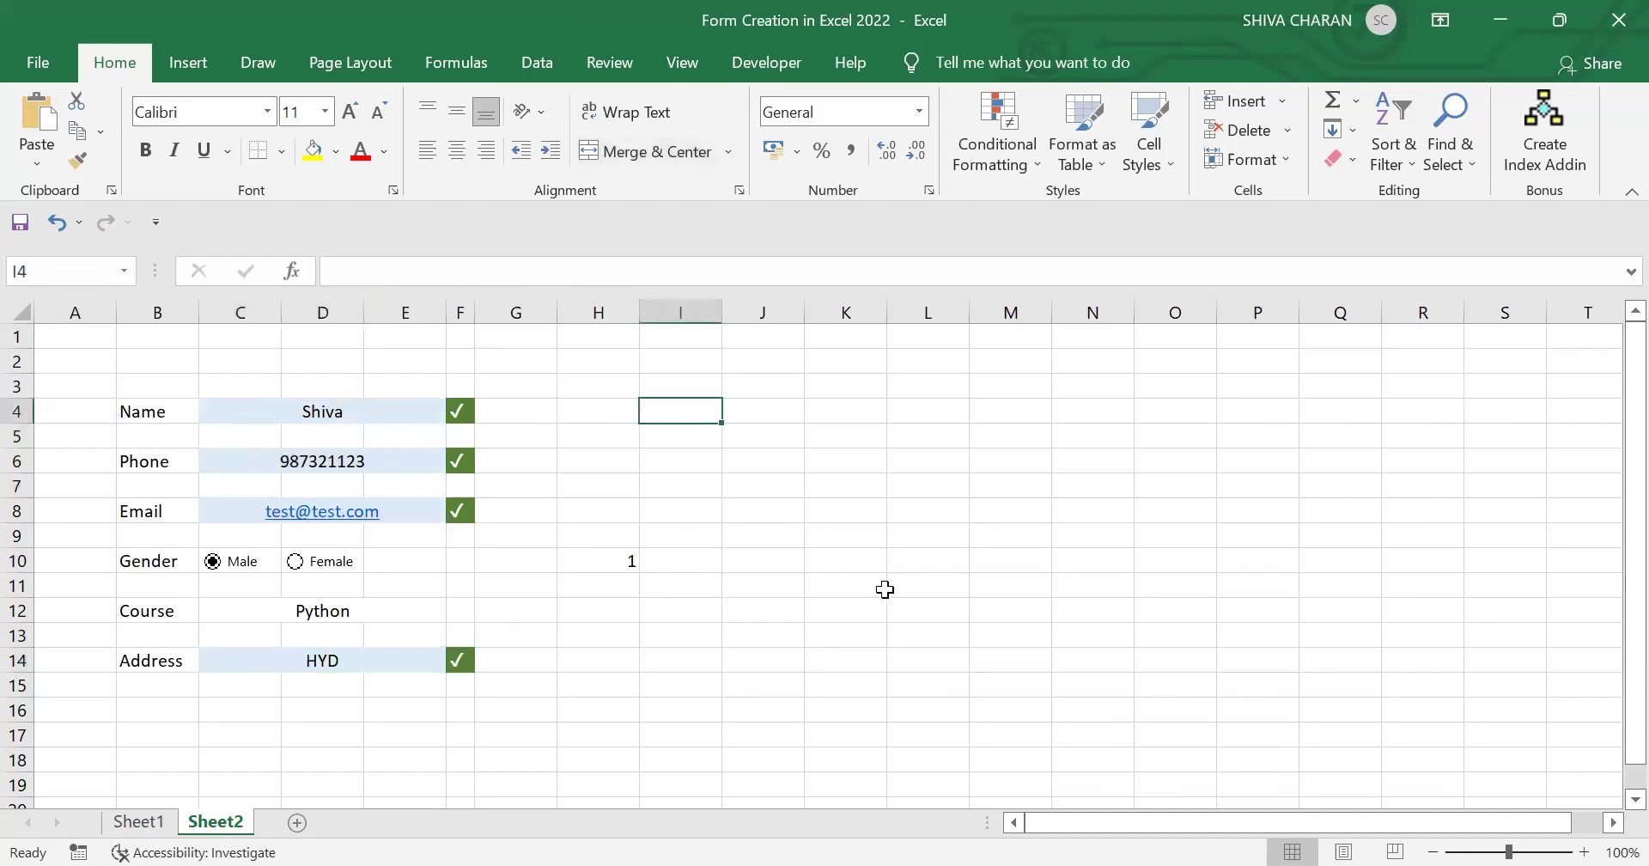
pyautogui.write('=')
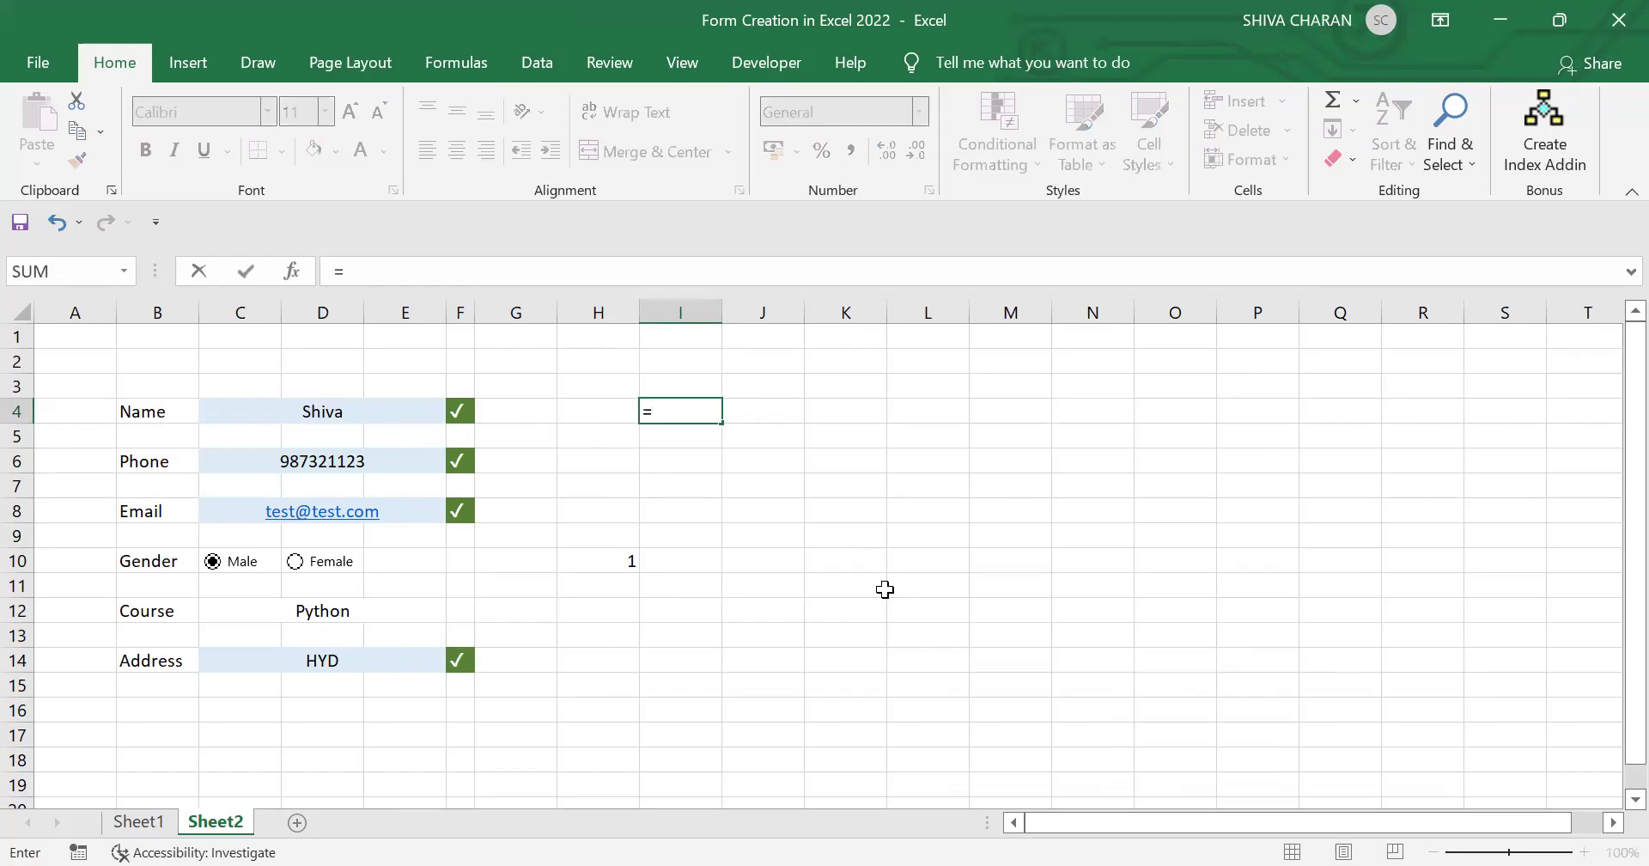
pyautogui.click(396, 410)
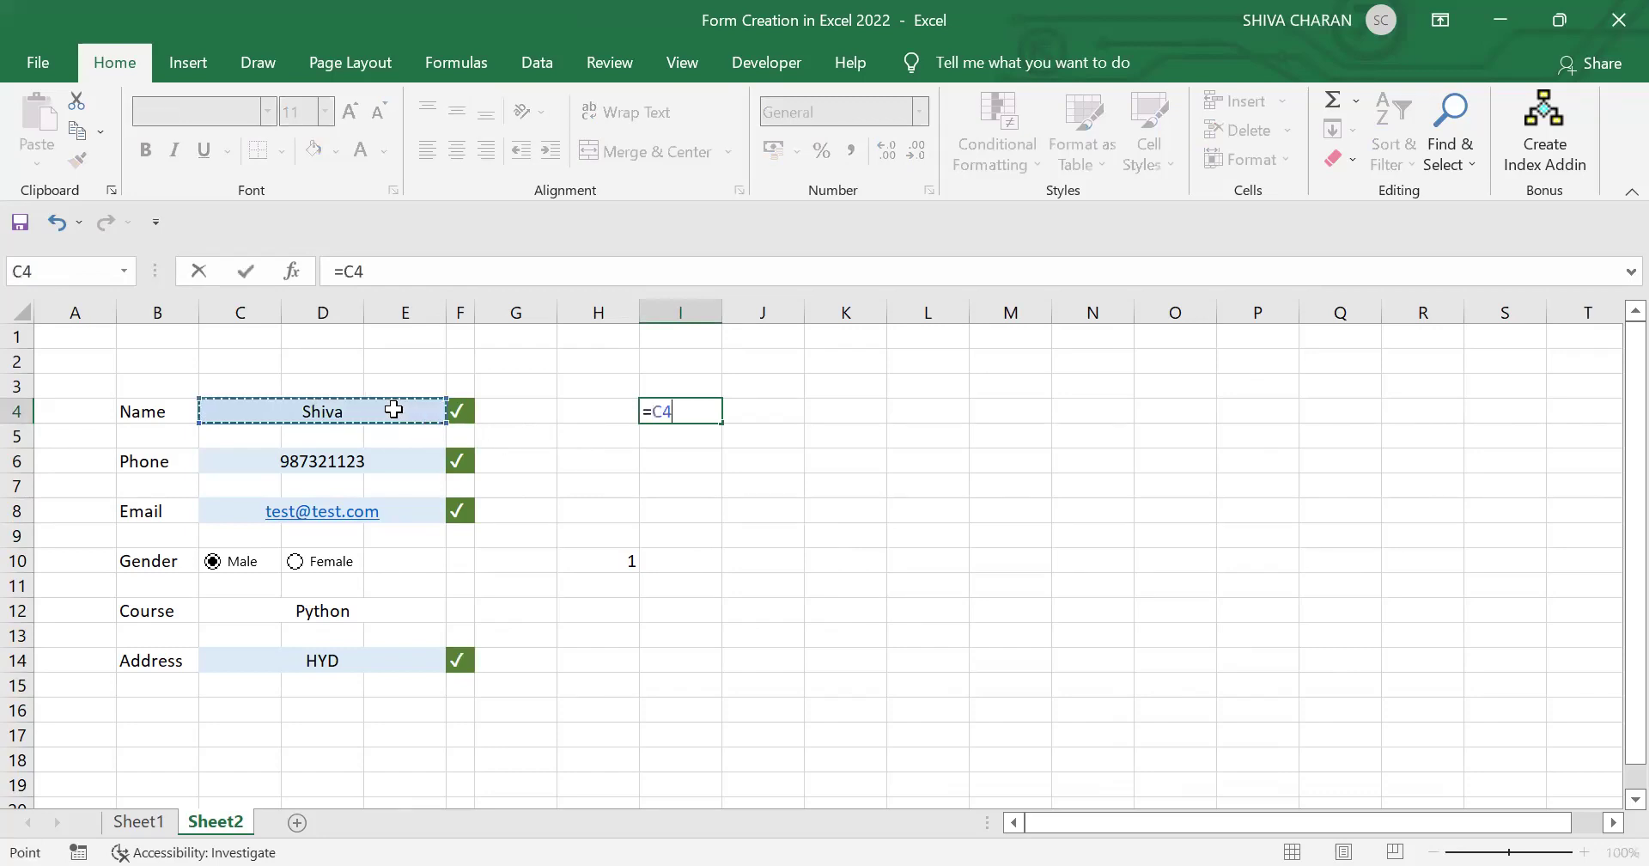
pyautogui.press('Return')
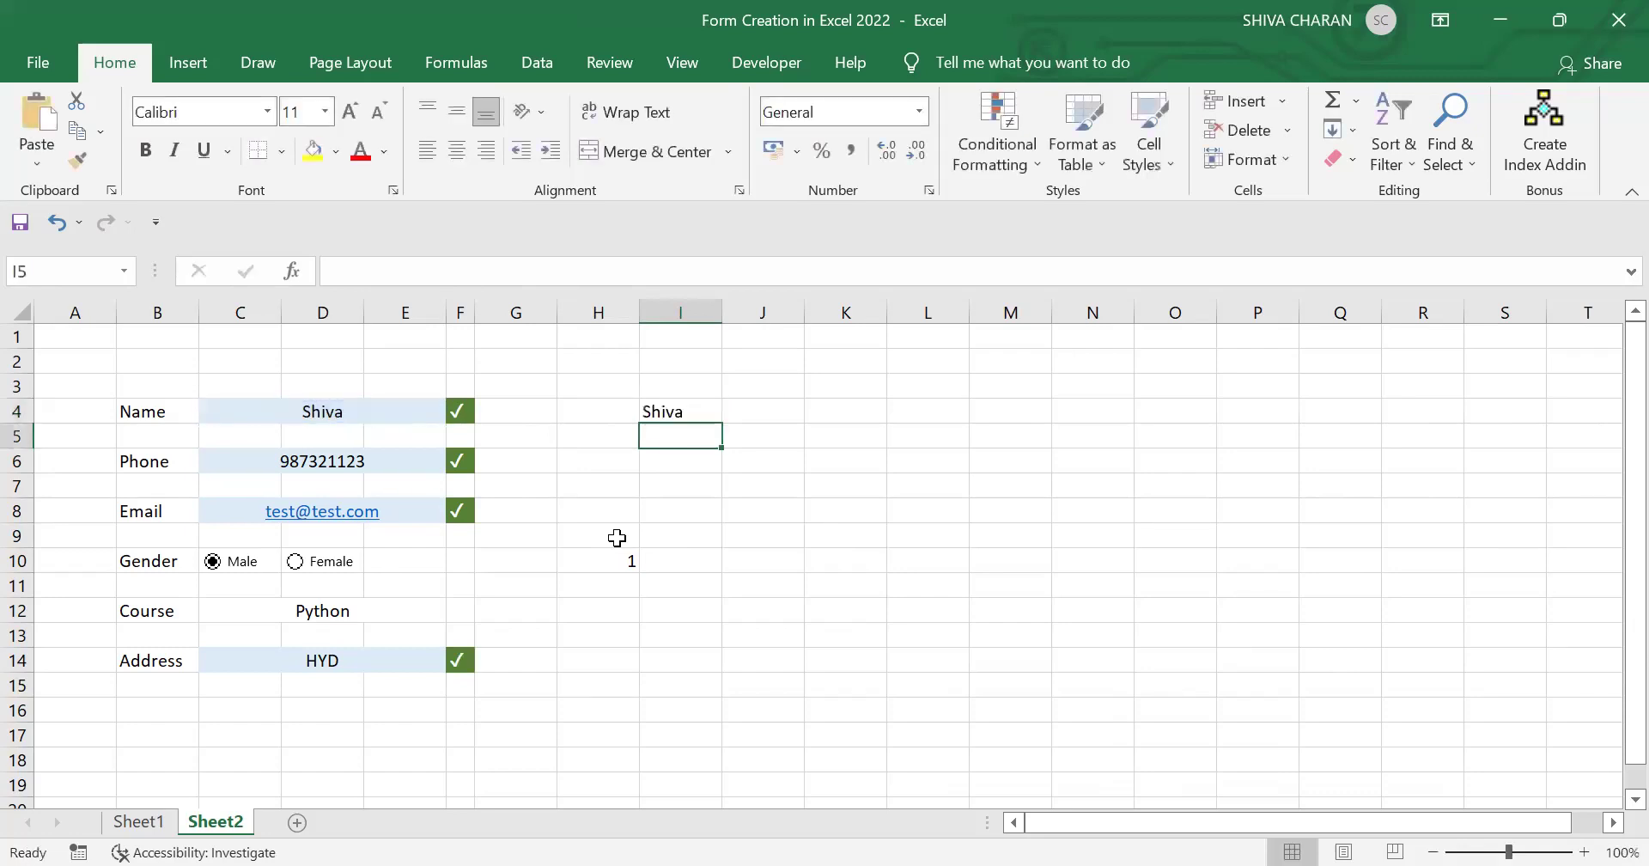
# Step: Enter =C6 in I5 and =C8 in I6 to mirror phone and email
pyautogui.write('=')
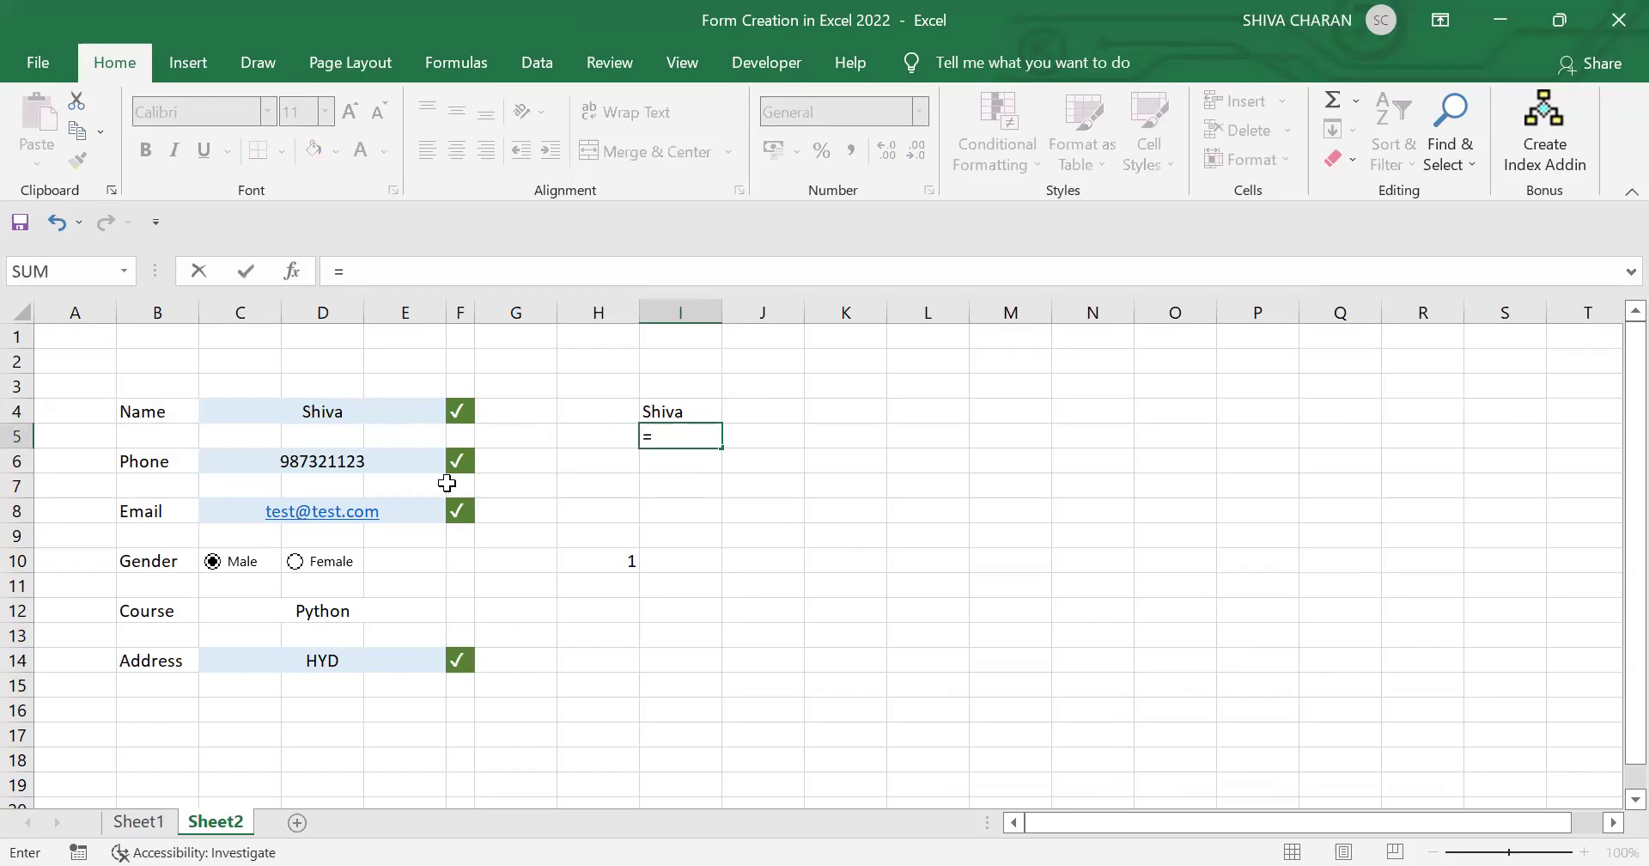
pyautogui.click(408, 461)
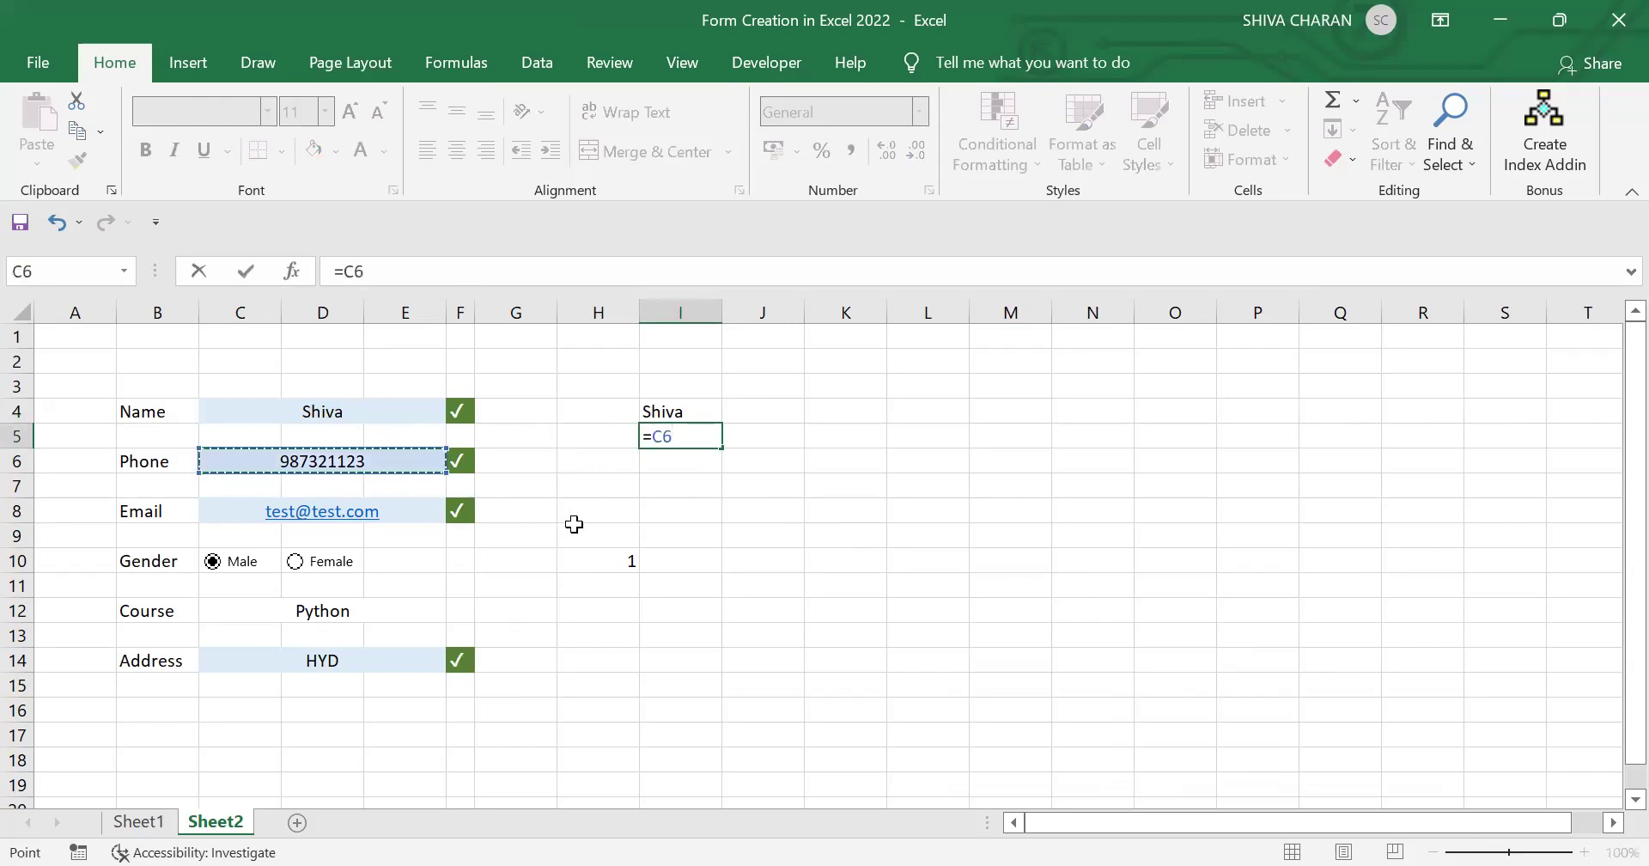
pyautogui.press('Return')
pyautogui.write('=')
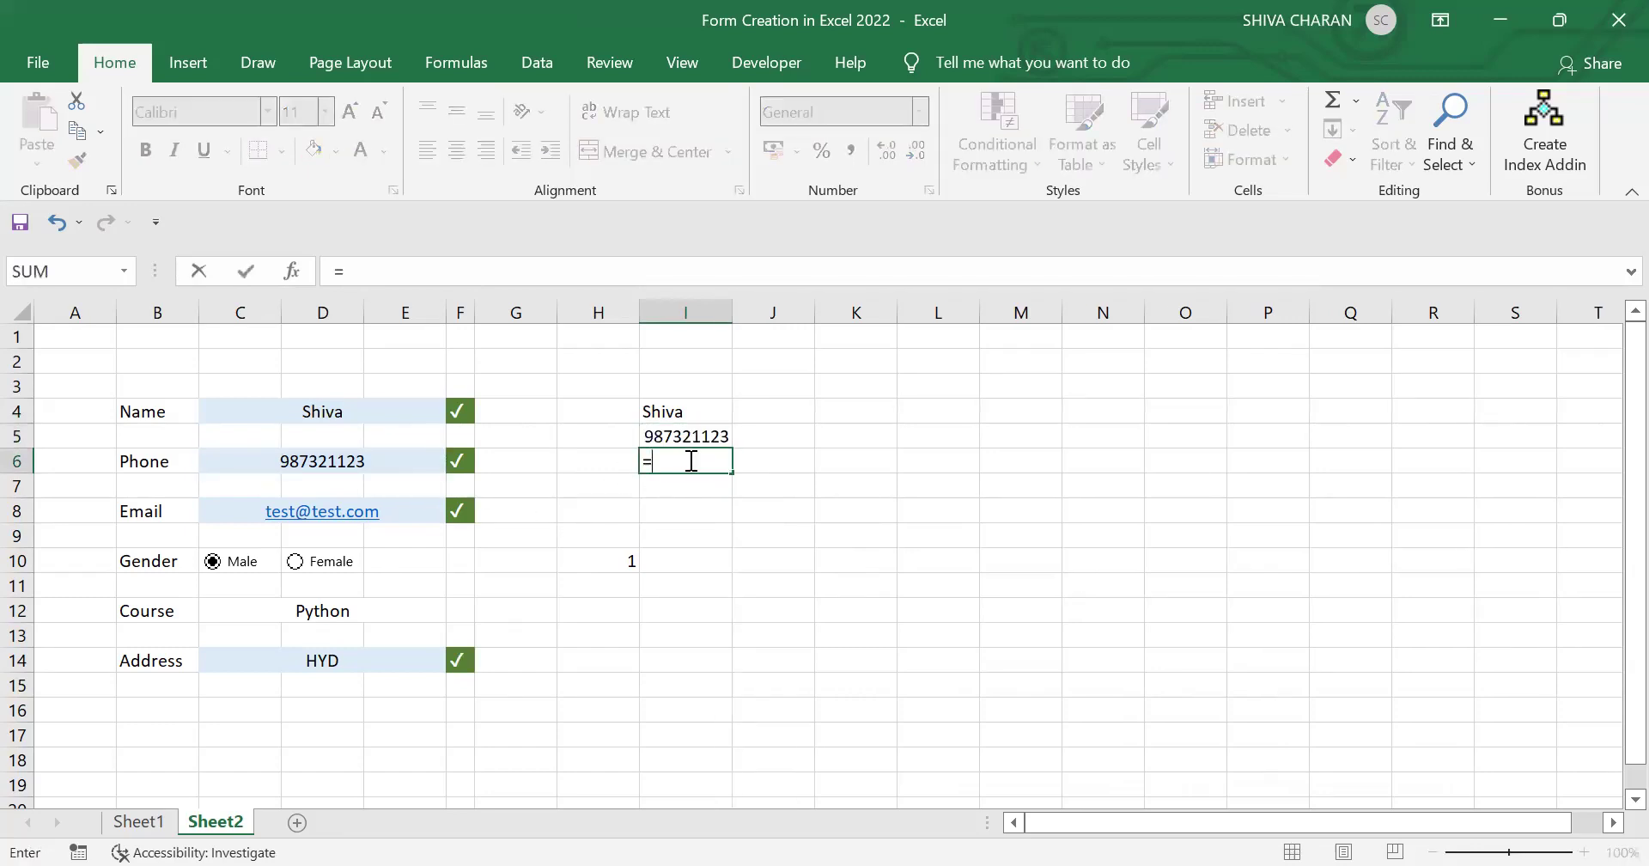
pyautogui.click(432, 513)
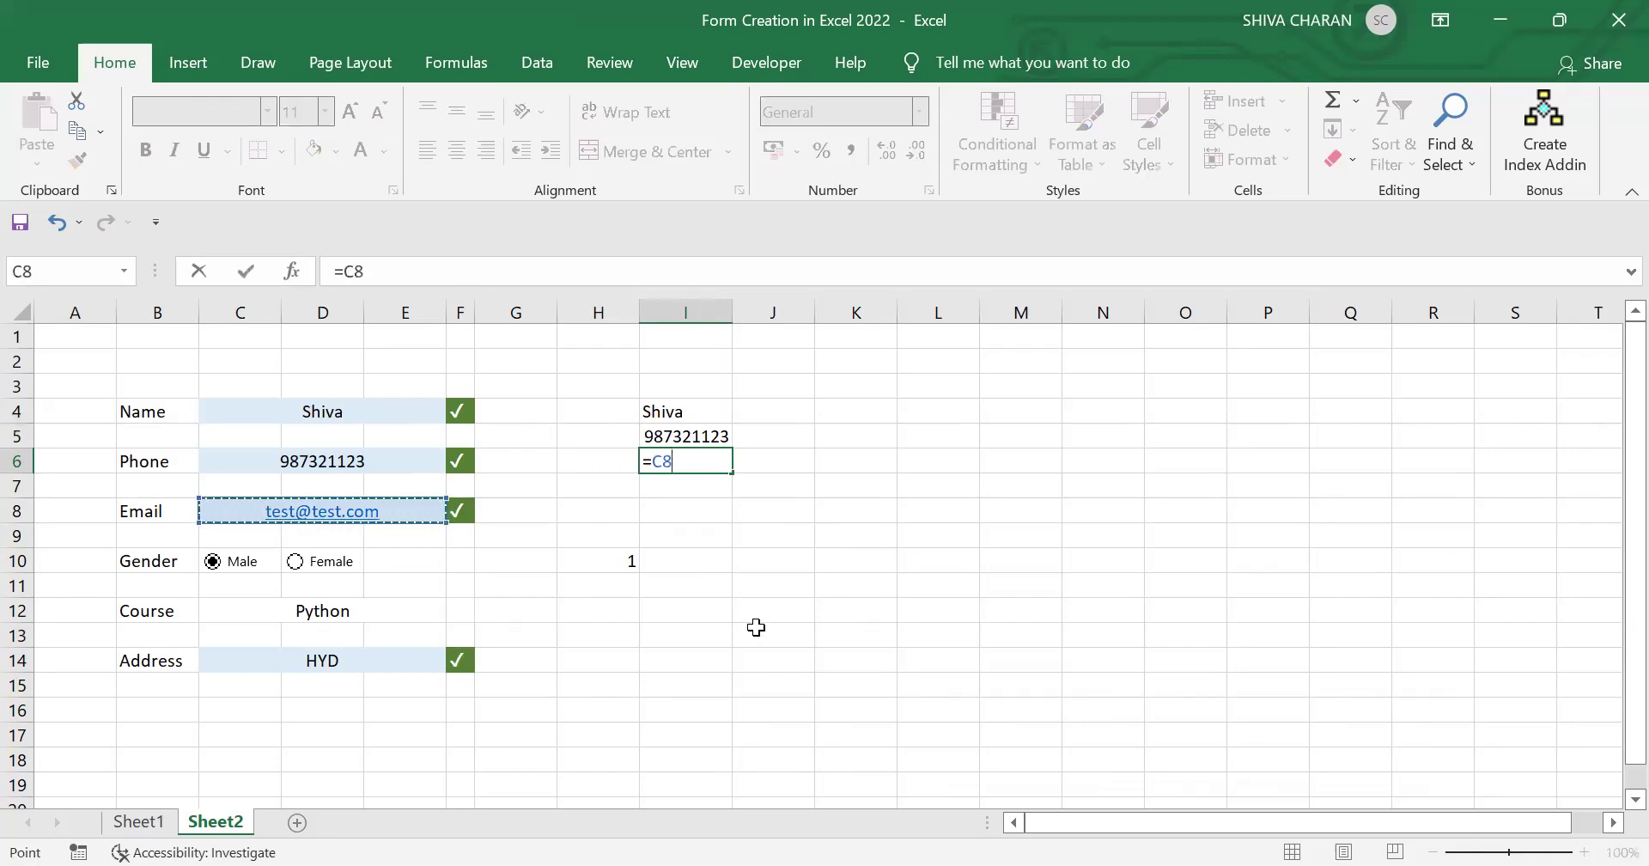
pyautogui.press('Return')
# Step: Autofit column I and left-align the phone number in I5
pyautogui.doubleClick(731, 310)
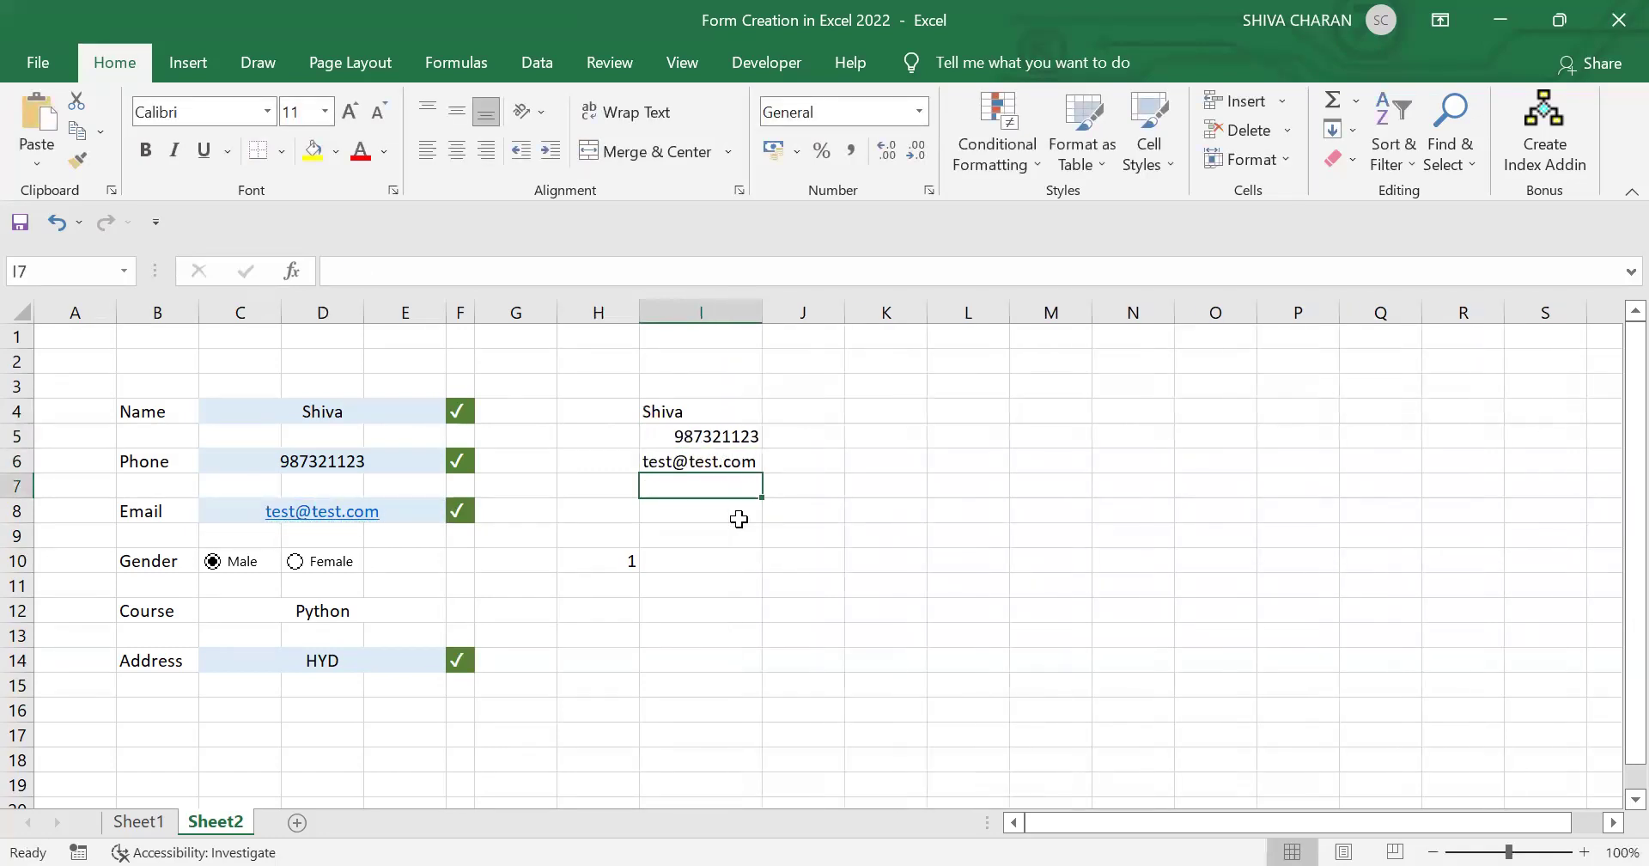
pyautogui.click(683, 434)
pyautogui.click(427, 152)
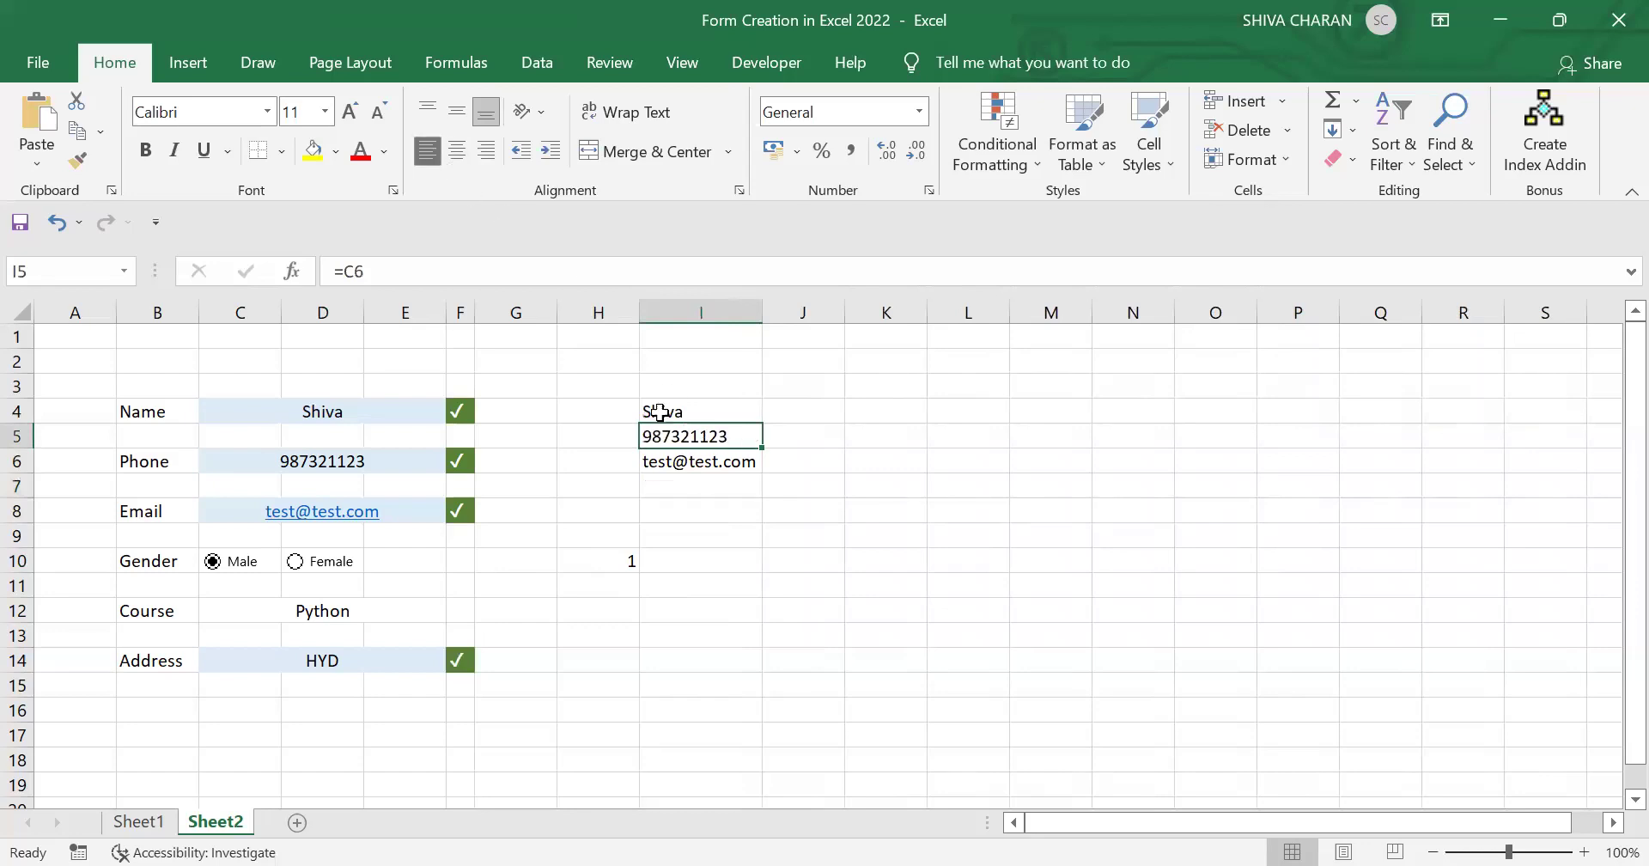
pyautogui.click(696, 486)
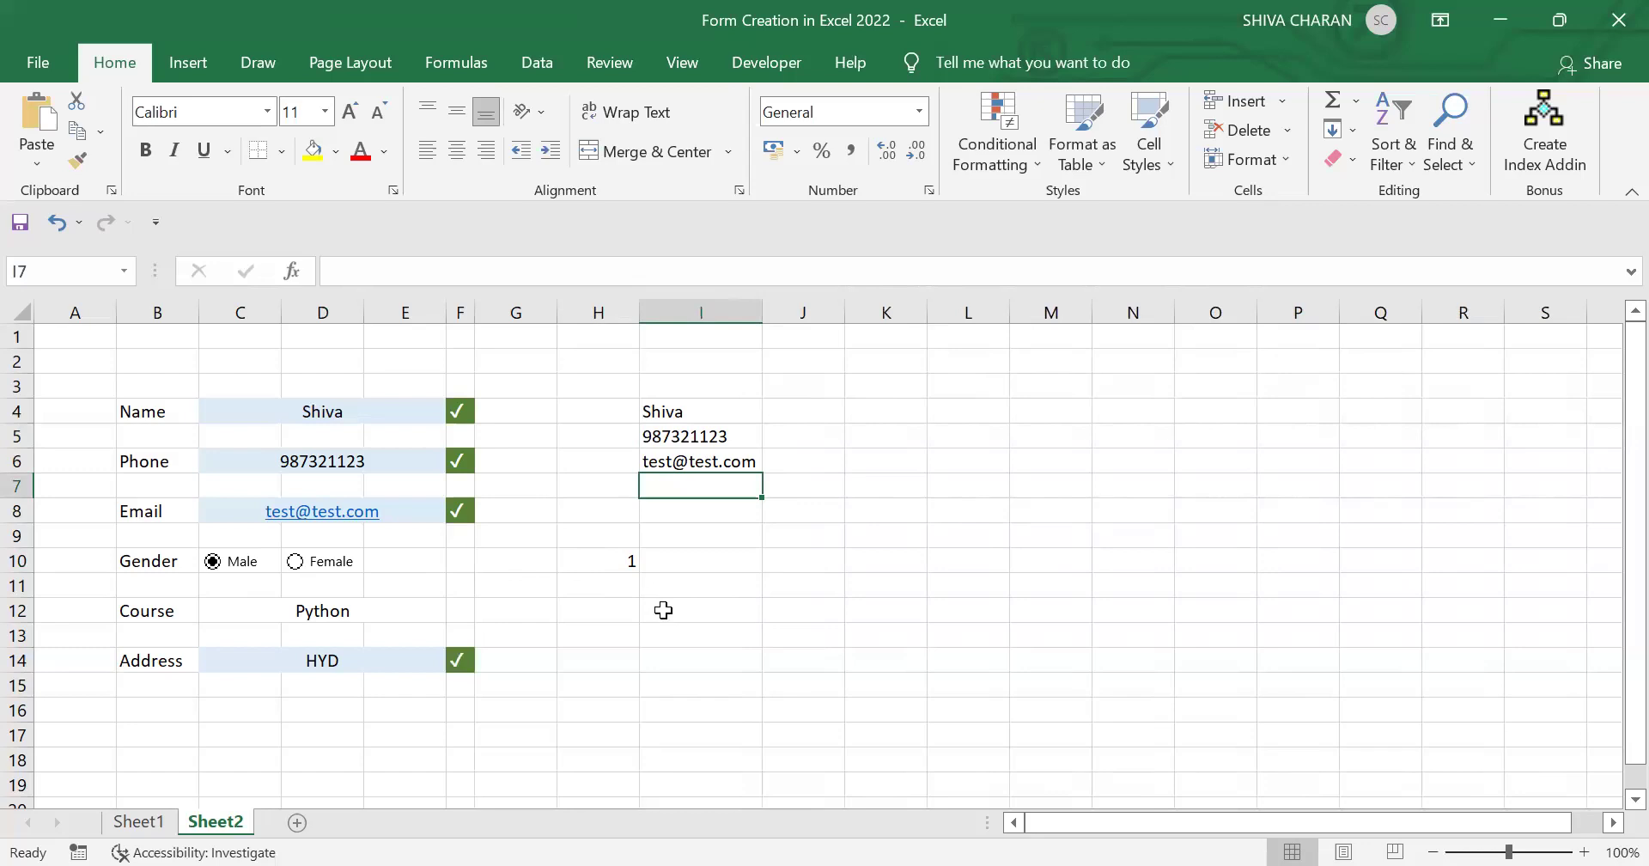
# Step: Enter =IF(H10=1,"Male","Female") in I7 to show the gender as text
pyautogui.write('=')
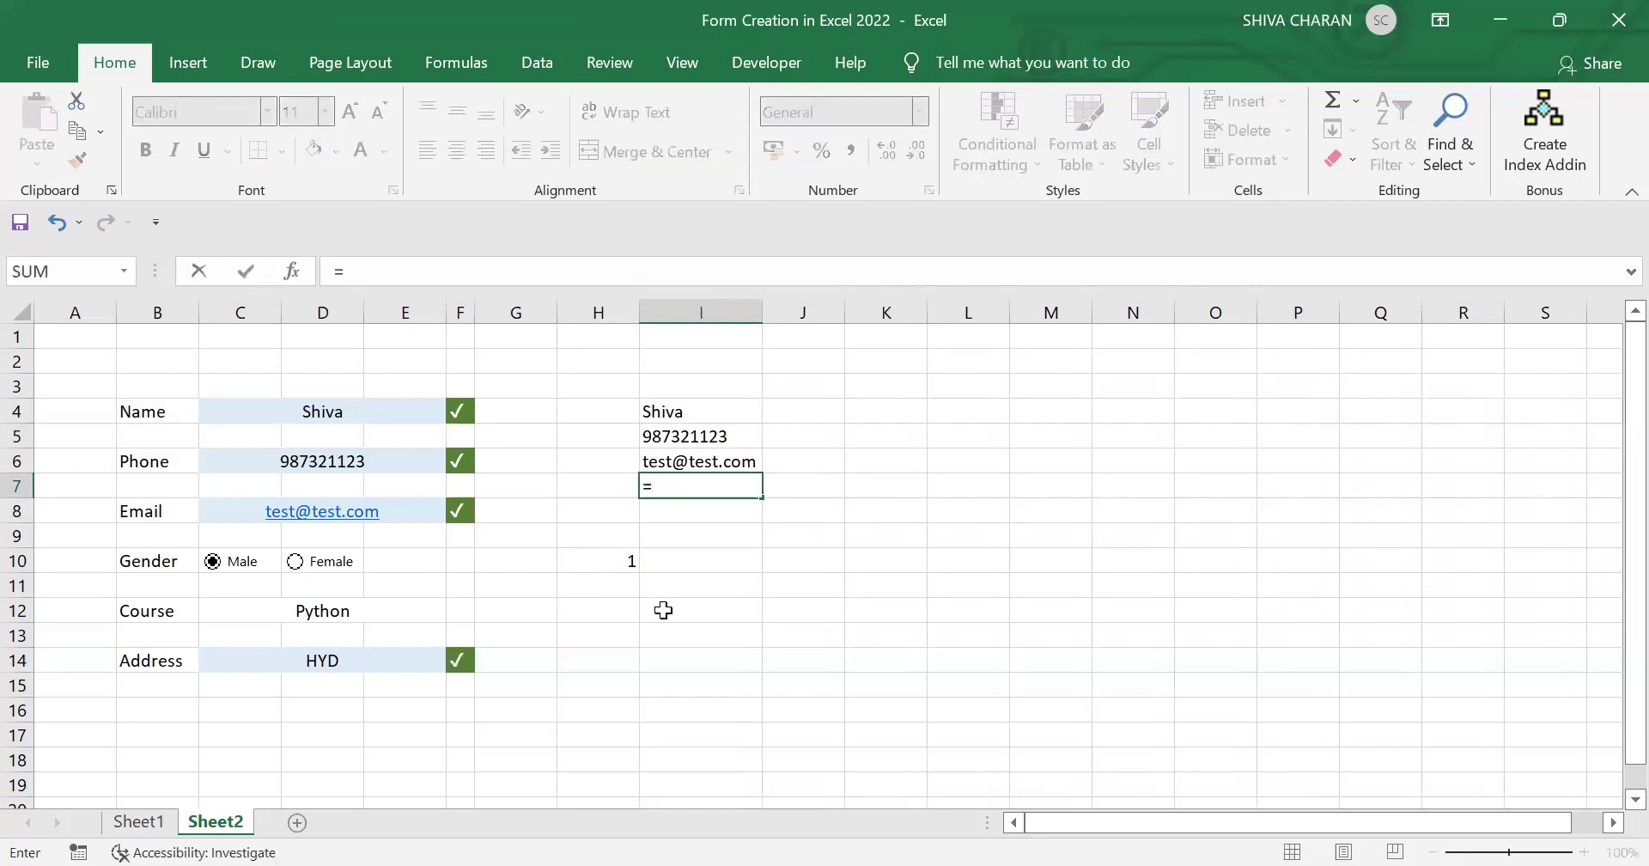
pyautogui.write('IF')
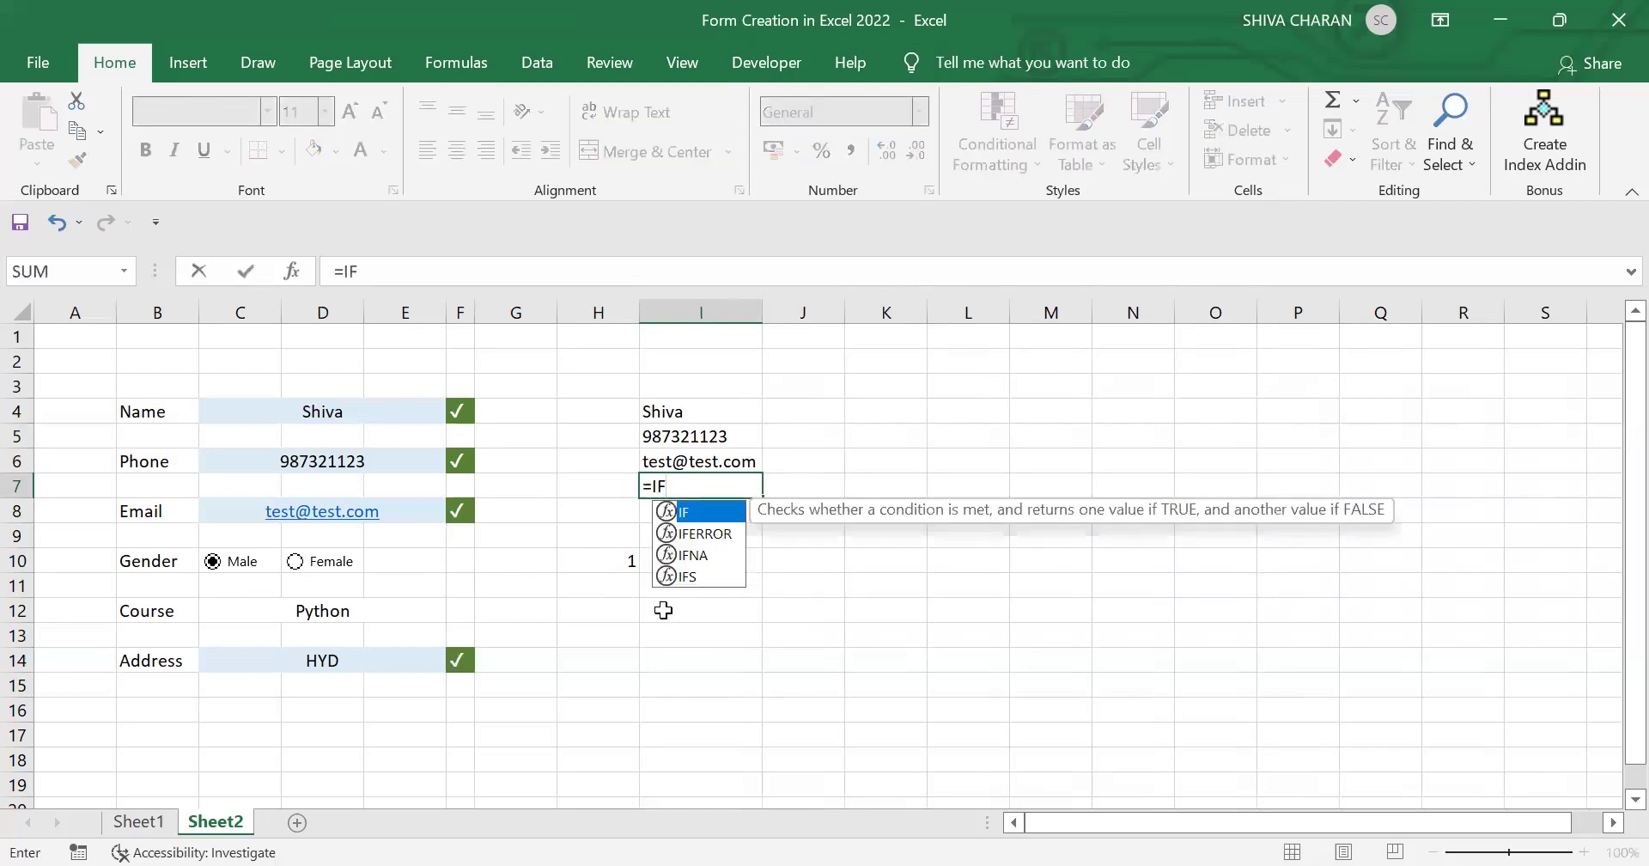
pyautogui.write('(')
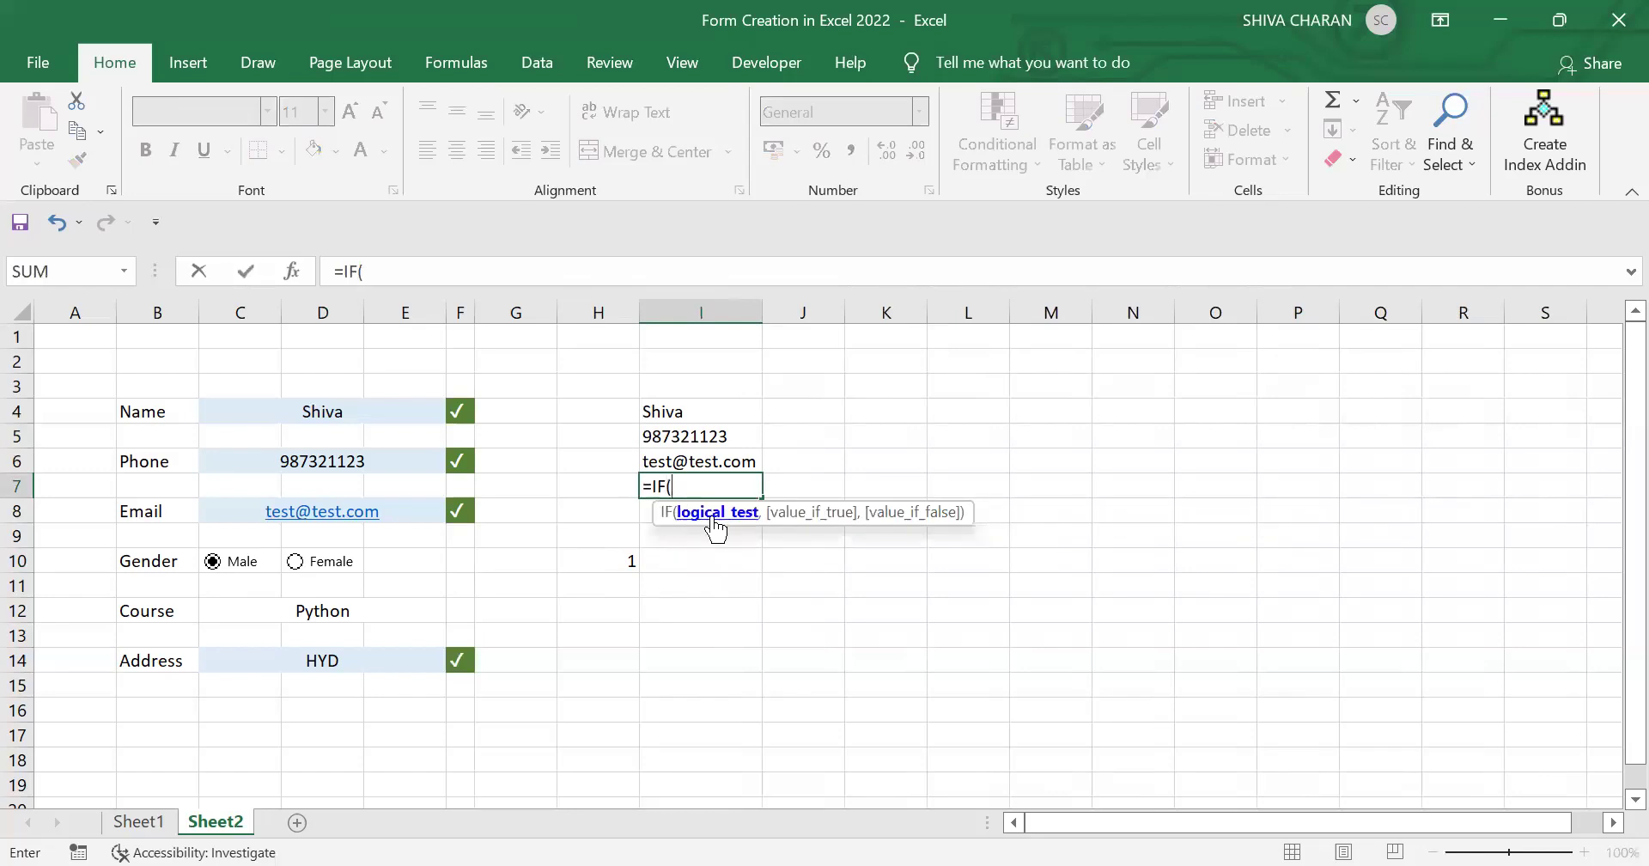
pyautogui.click(599, 561)
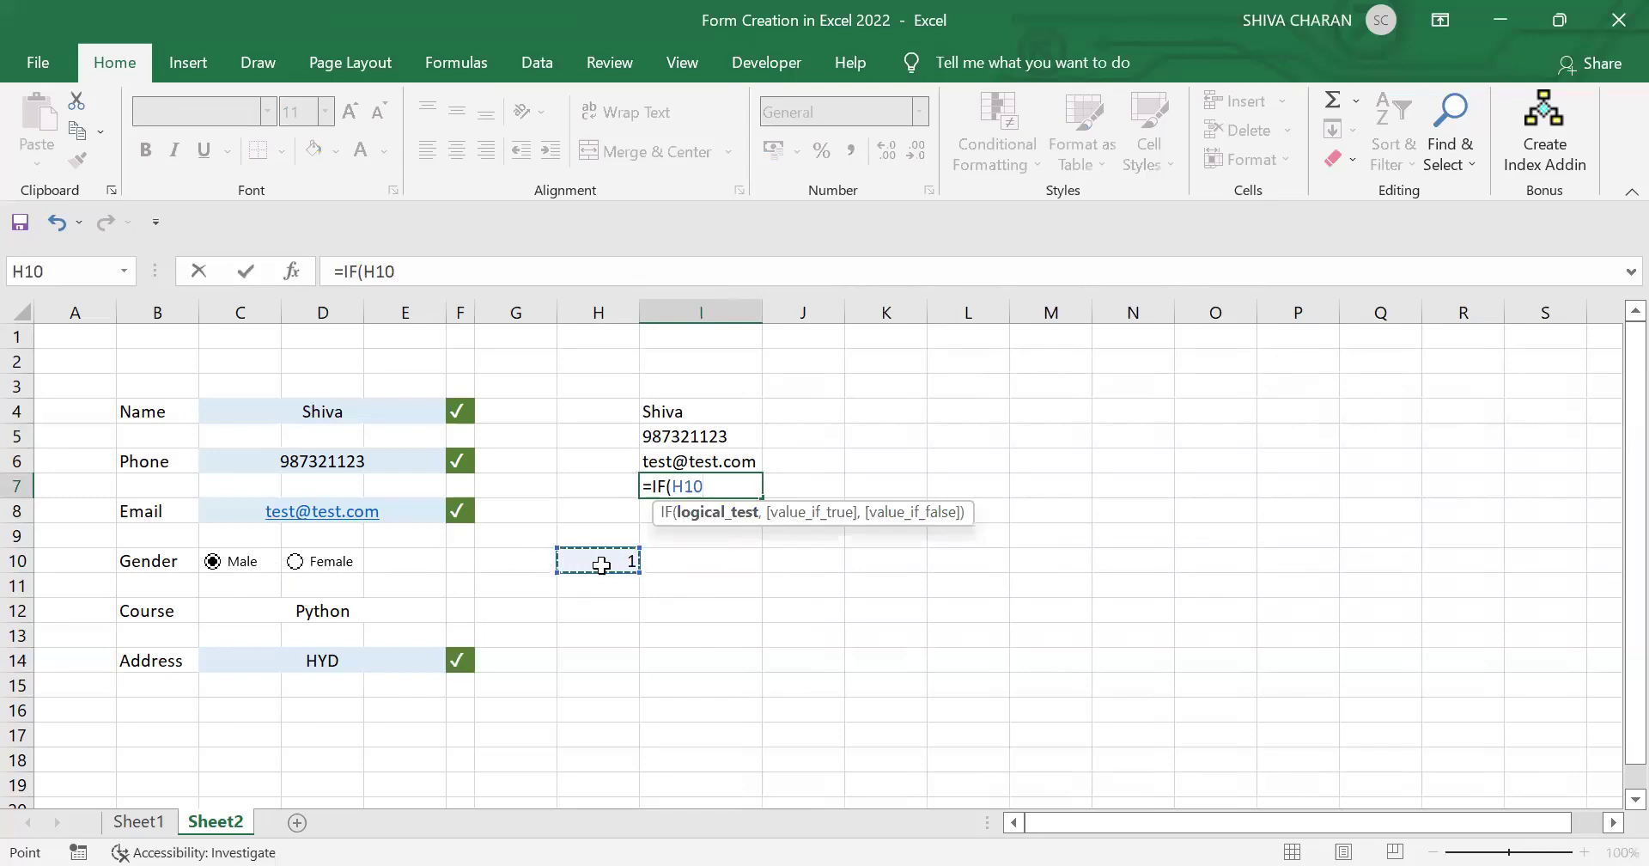
pyautogui.write('=')
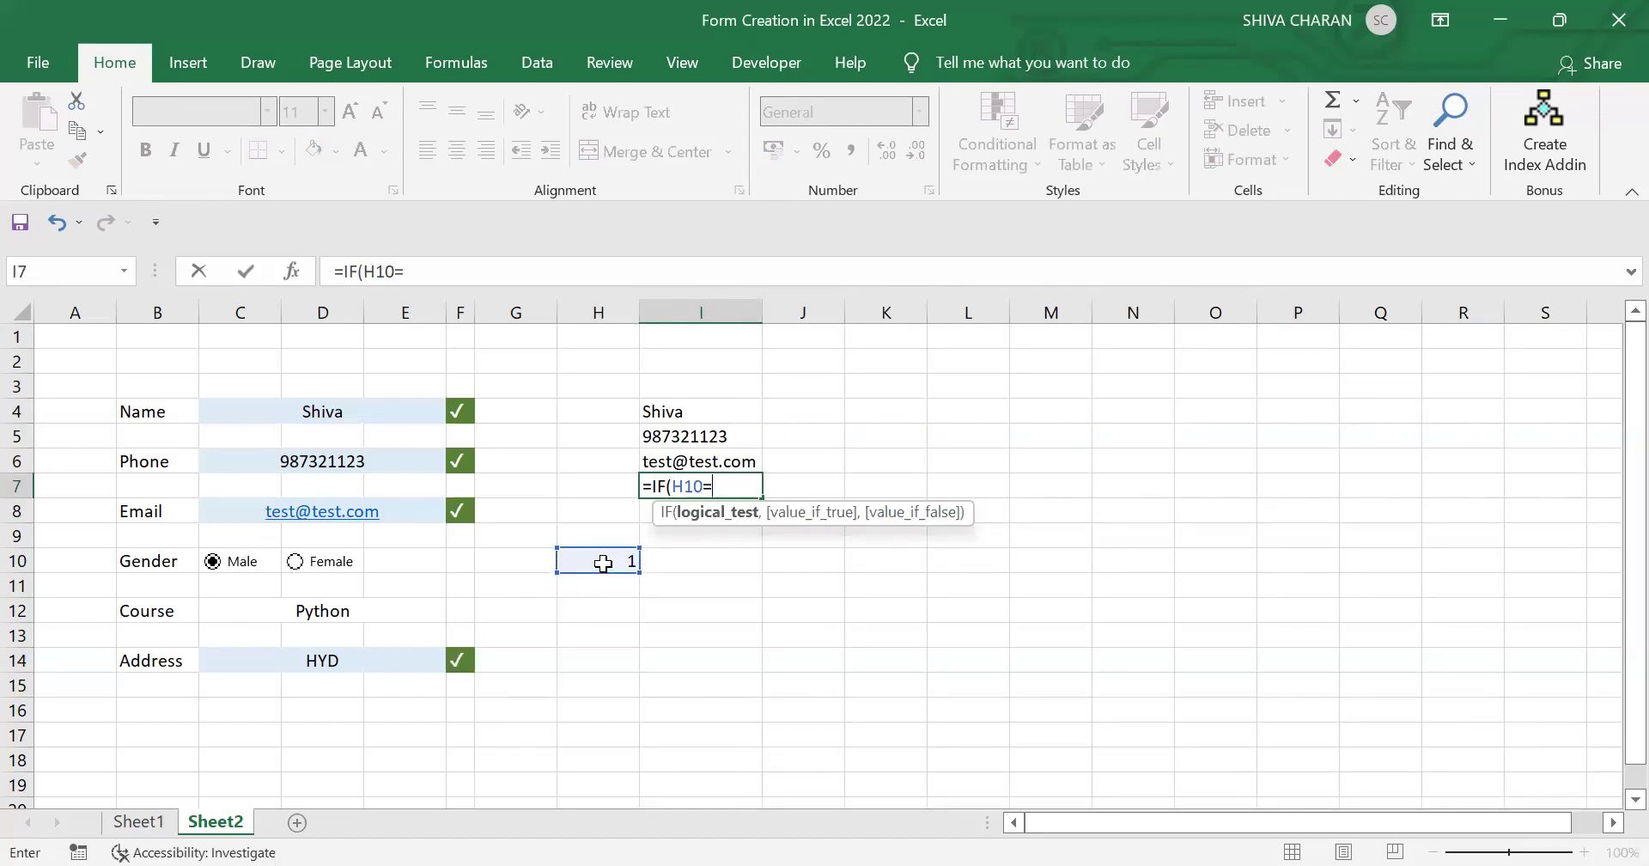
pyautogui.write('1,"Male')
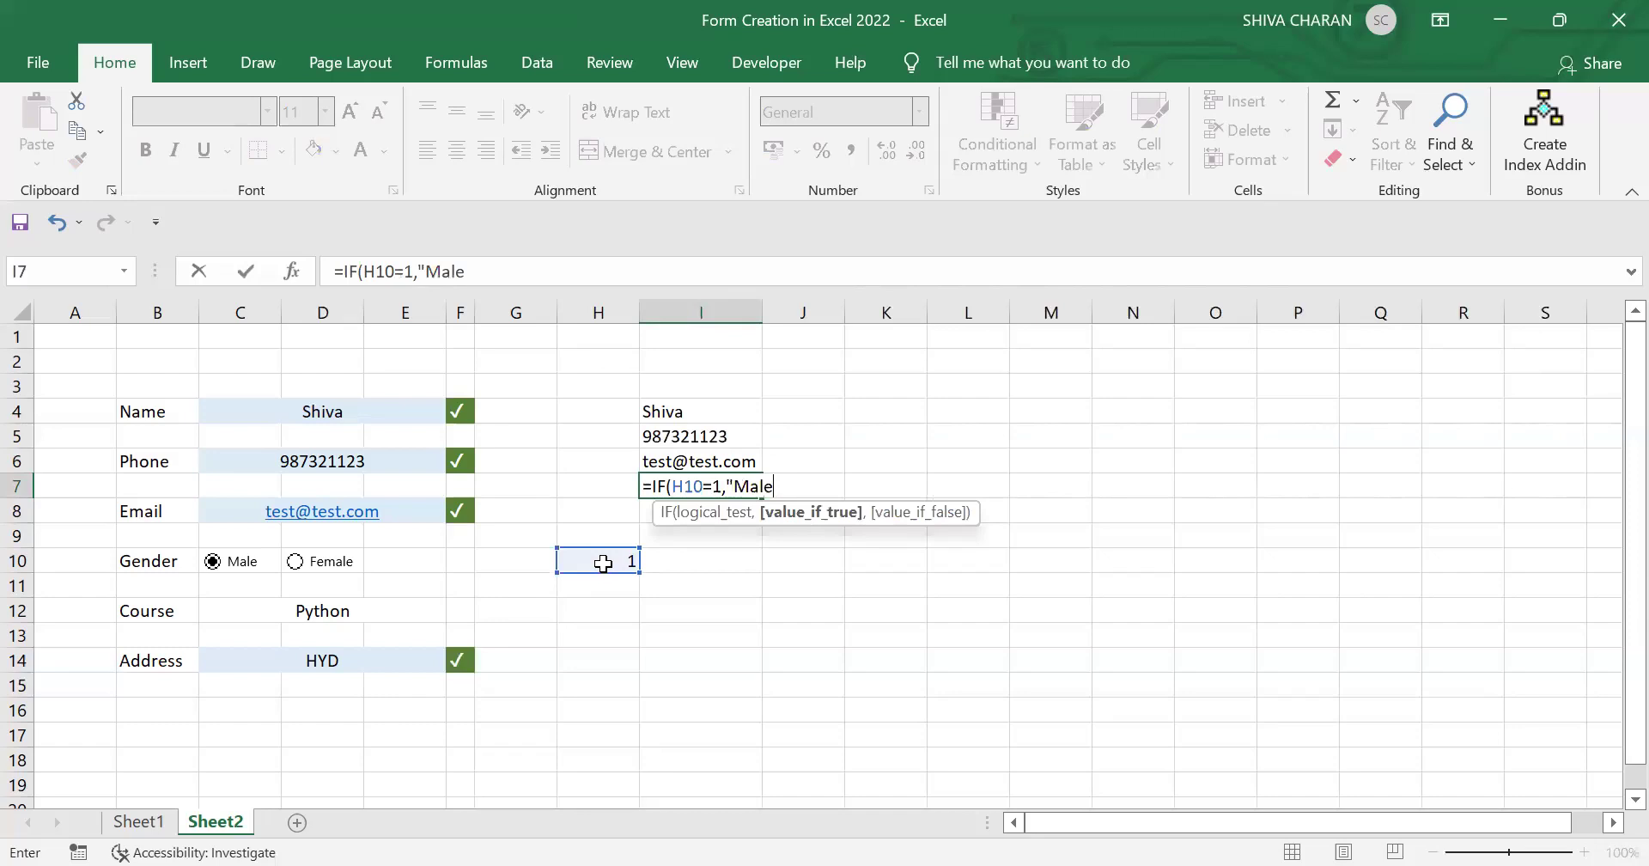
pyautogui.write('",')
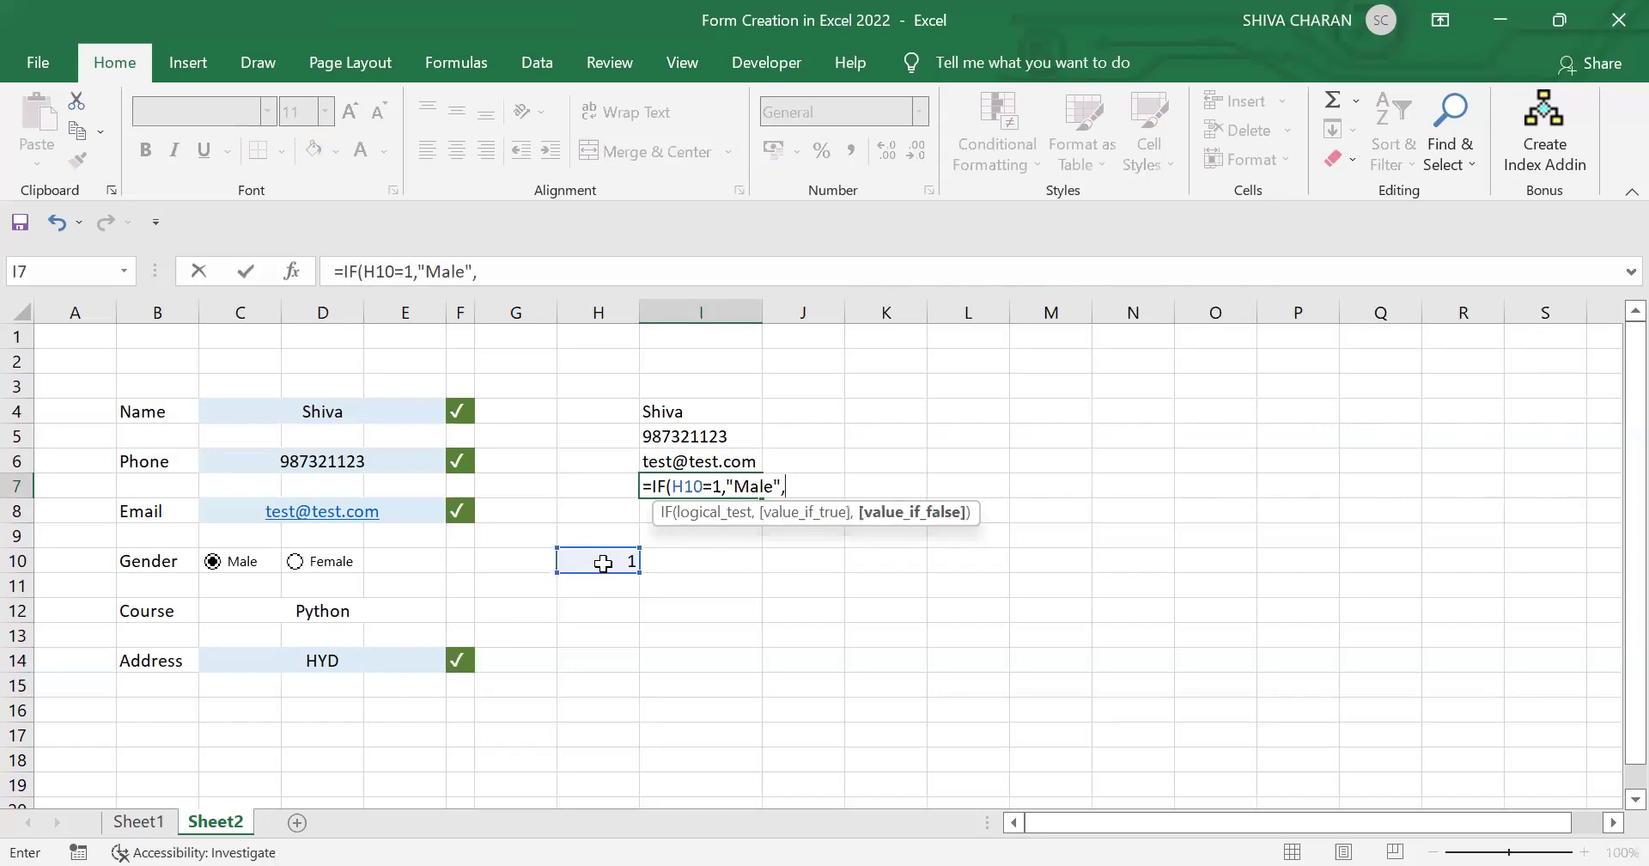
pyautogui.write('"Female")')
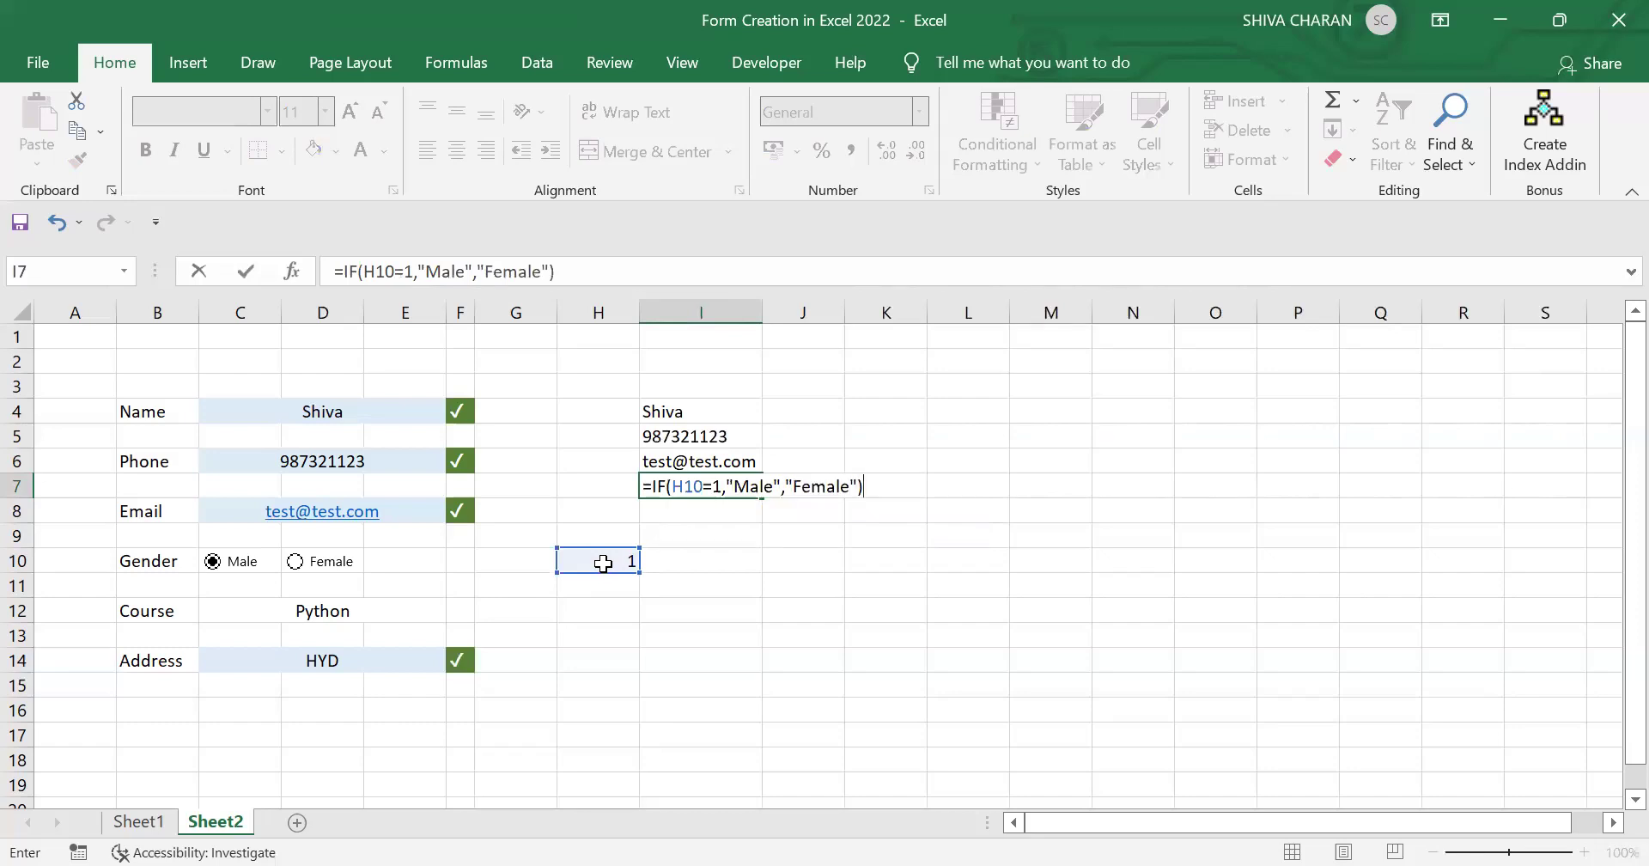
pyautogui.press('Return')
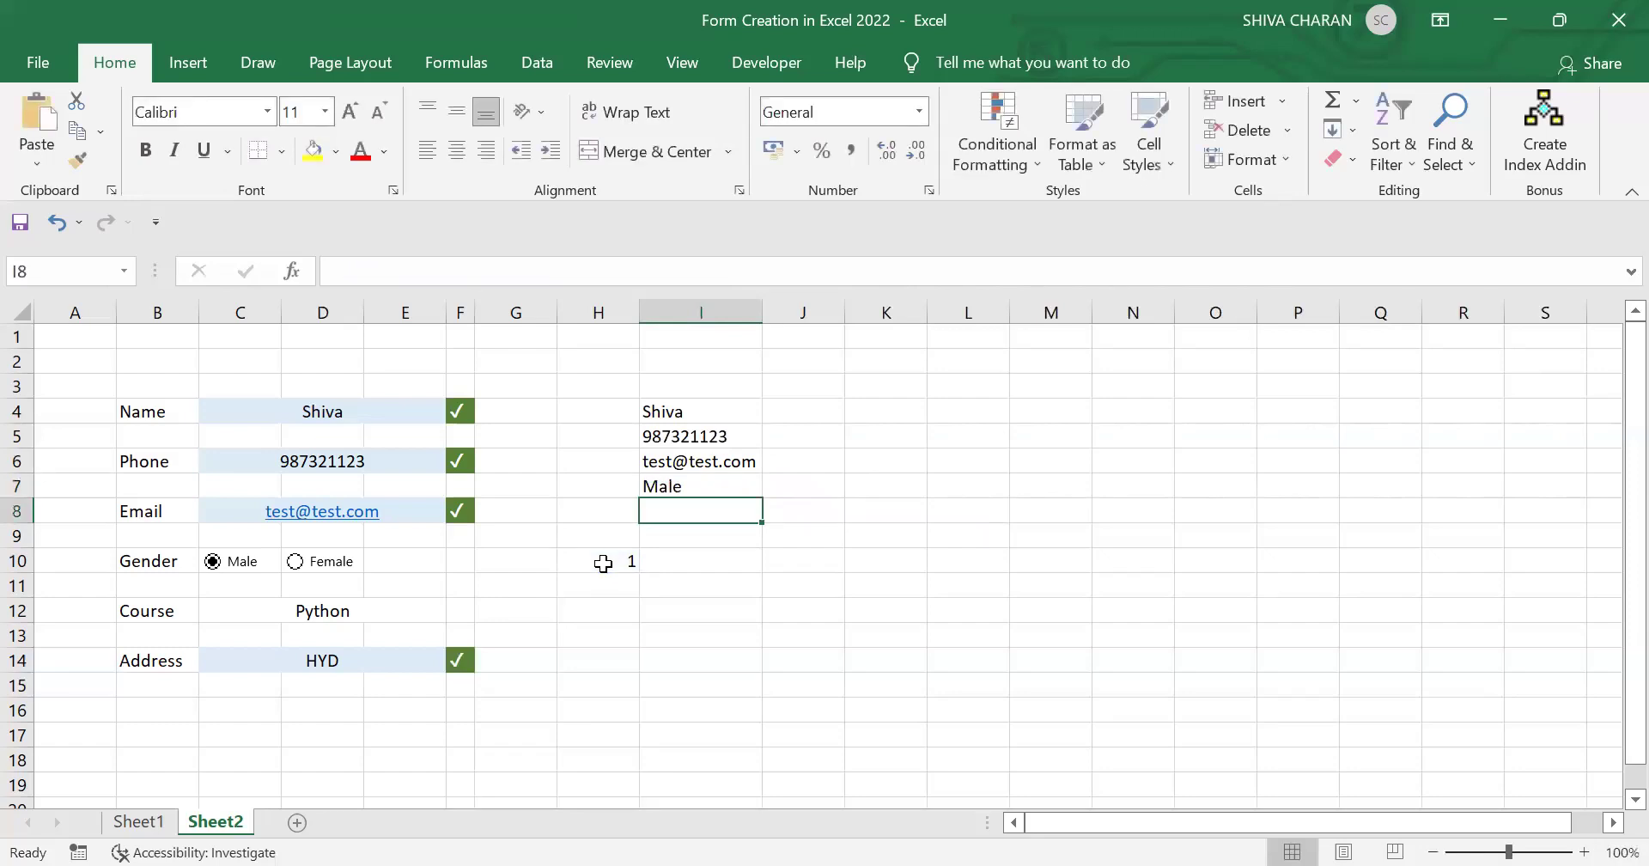
# Step: Select Female and verify H10 shows 2 and I7 reads Female
pyautogui.click(731, 477)
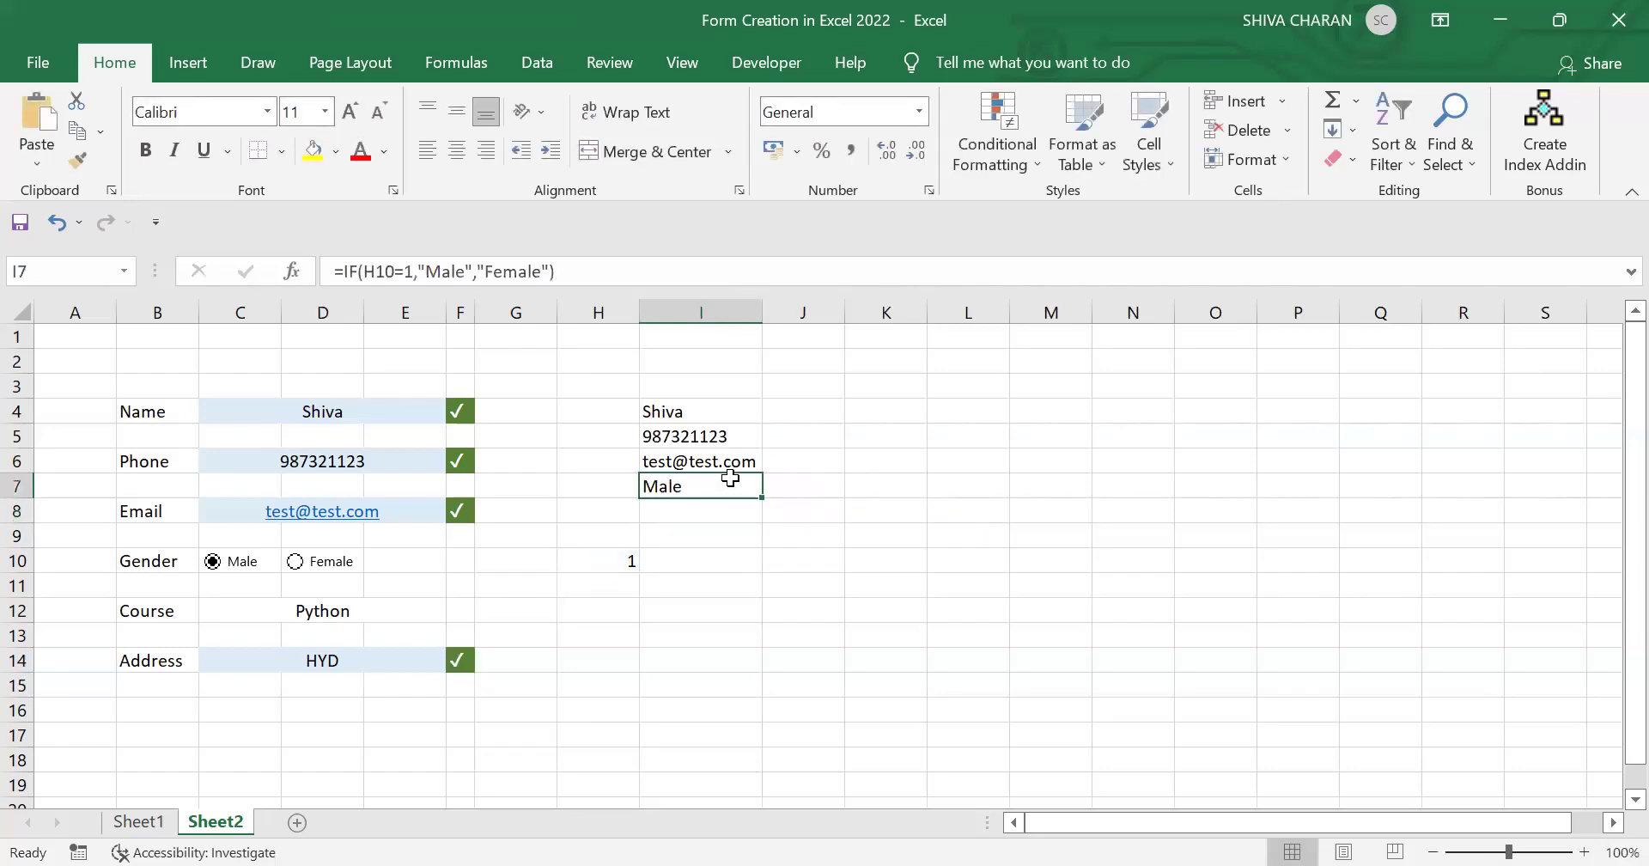
pyautogui.click(297, 563)
pyautogui.click(575, 567)
pyautogui.click(706, 488)
pyautogui.click(588, 567)
pyautogui.click(716, 492)
pyautogui.click(712, 510)
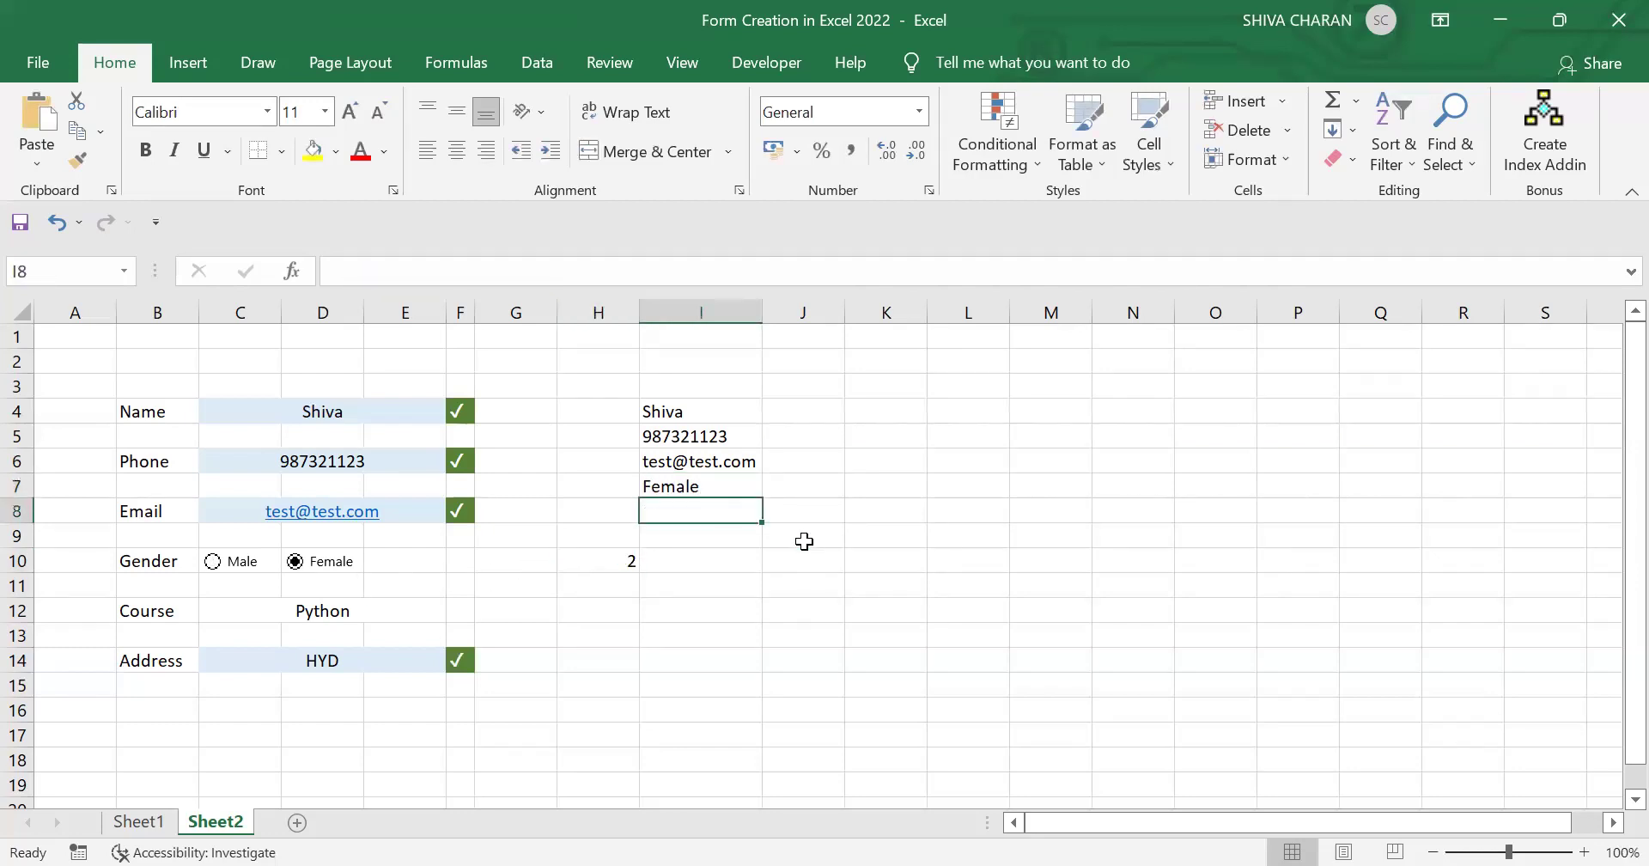
pyautogui.write('=')
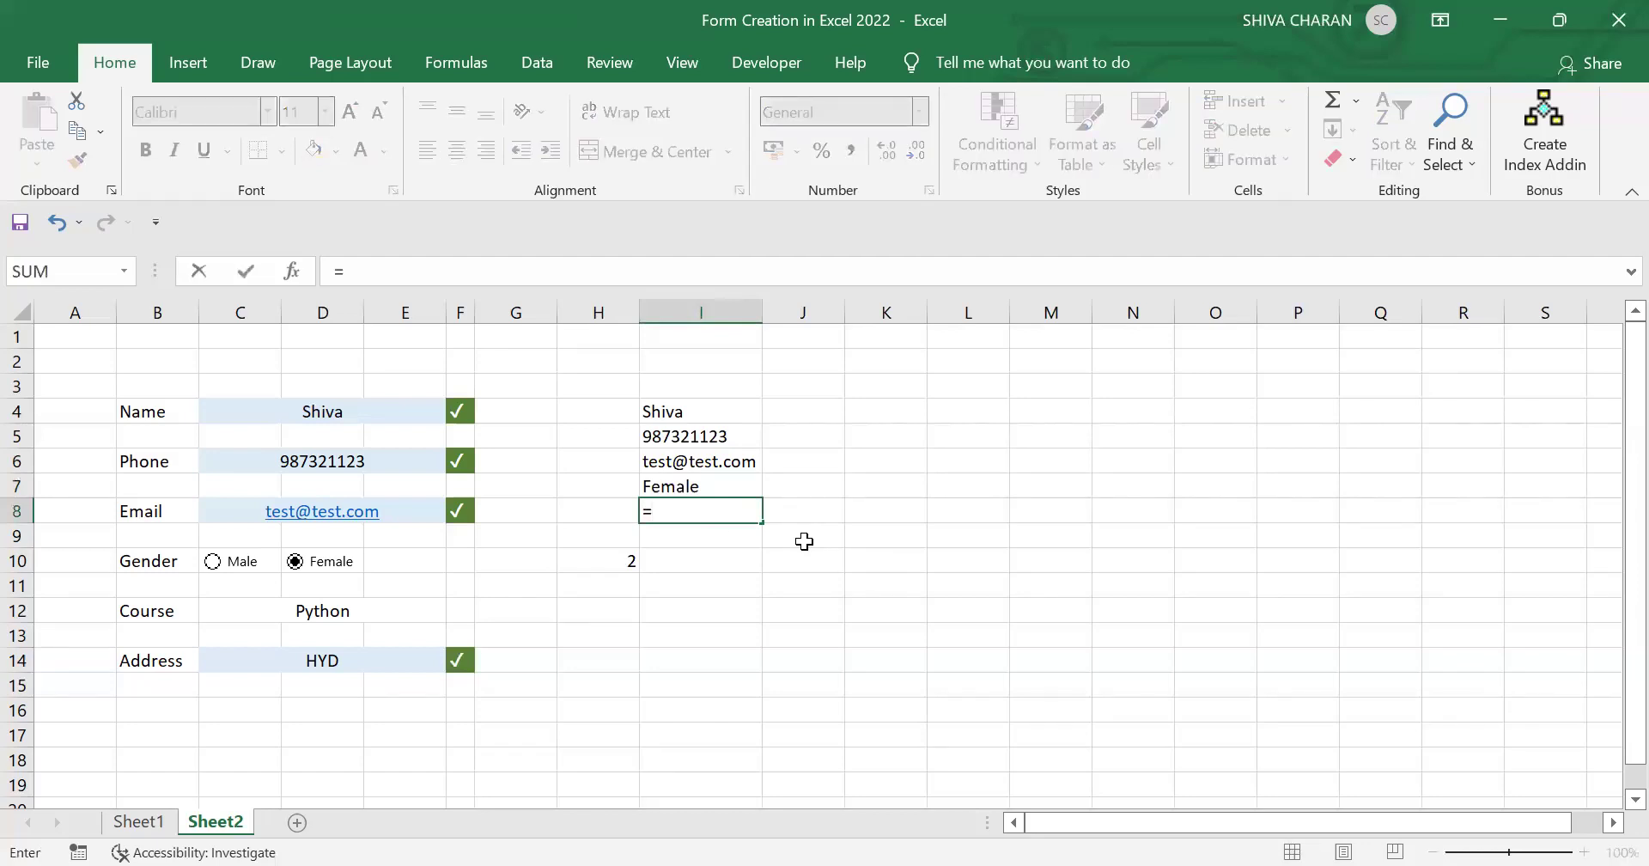
# Step: Link I8 to C12 (Python) and I9 to C14, then compare I4:I9 with the form
pyautogui.click(337, 612)
pyautogui.press('Return')
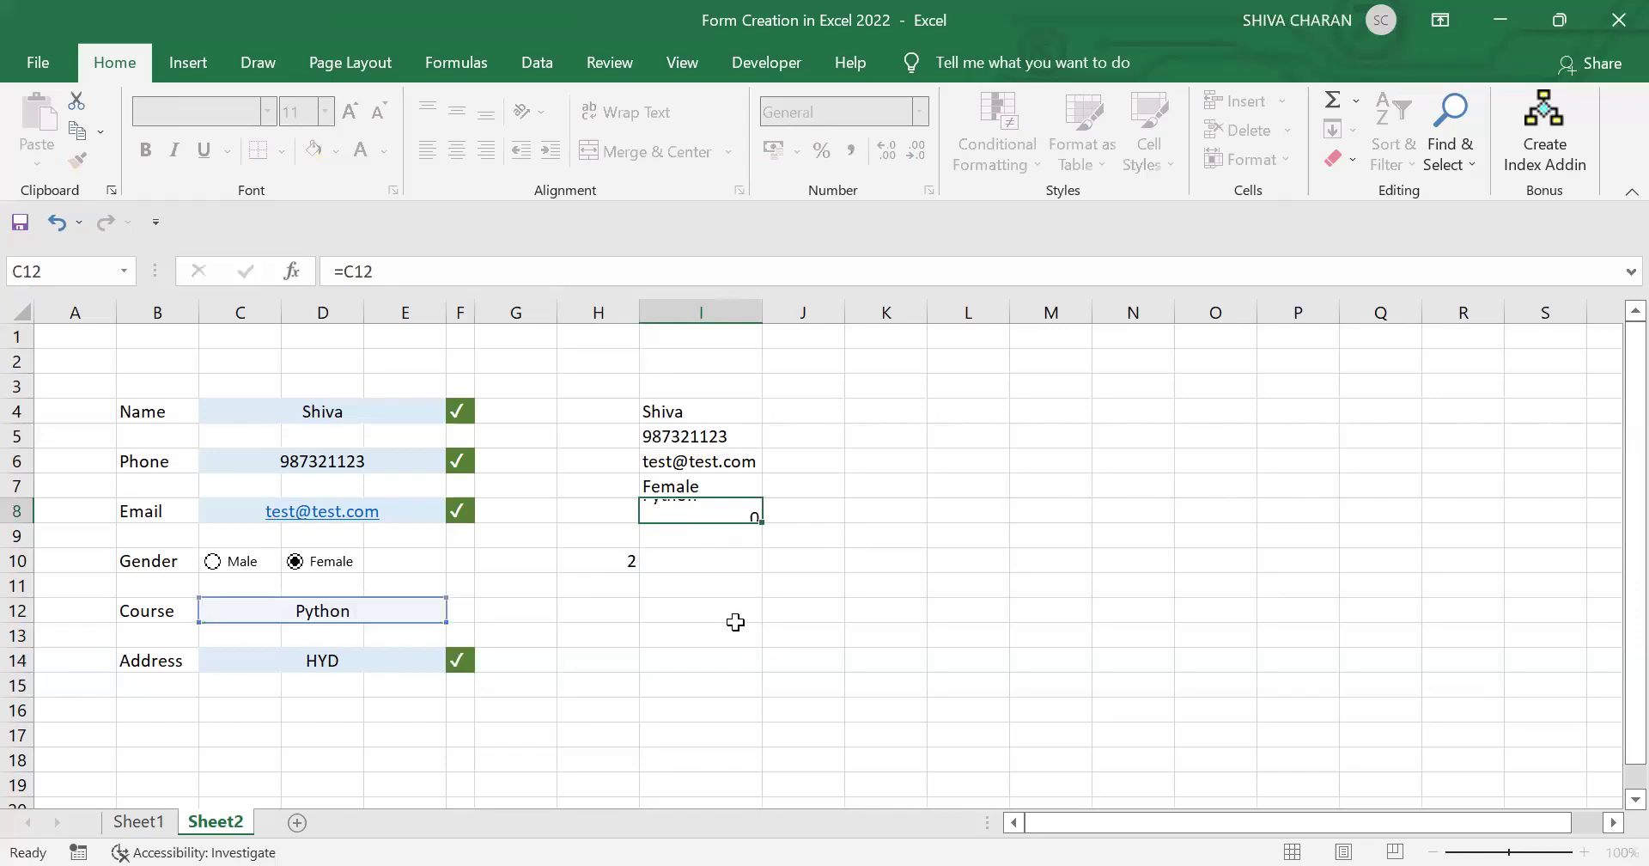
pyautogui.write('=')
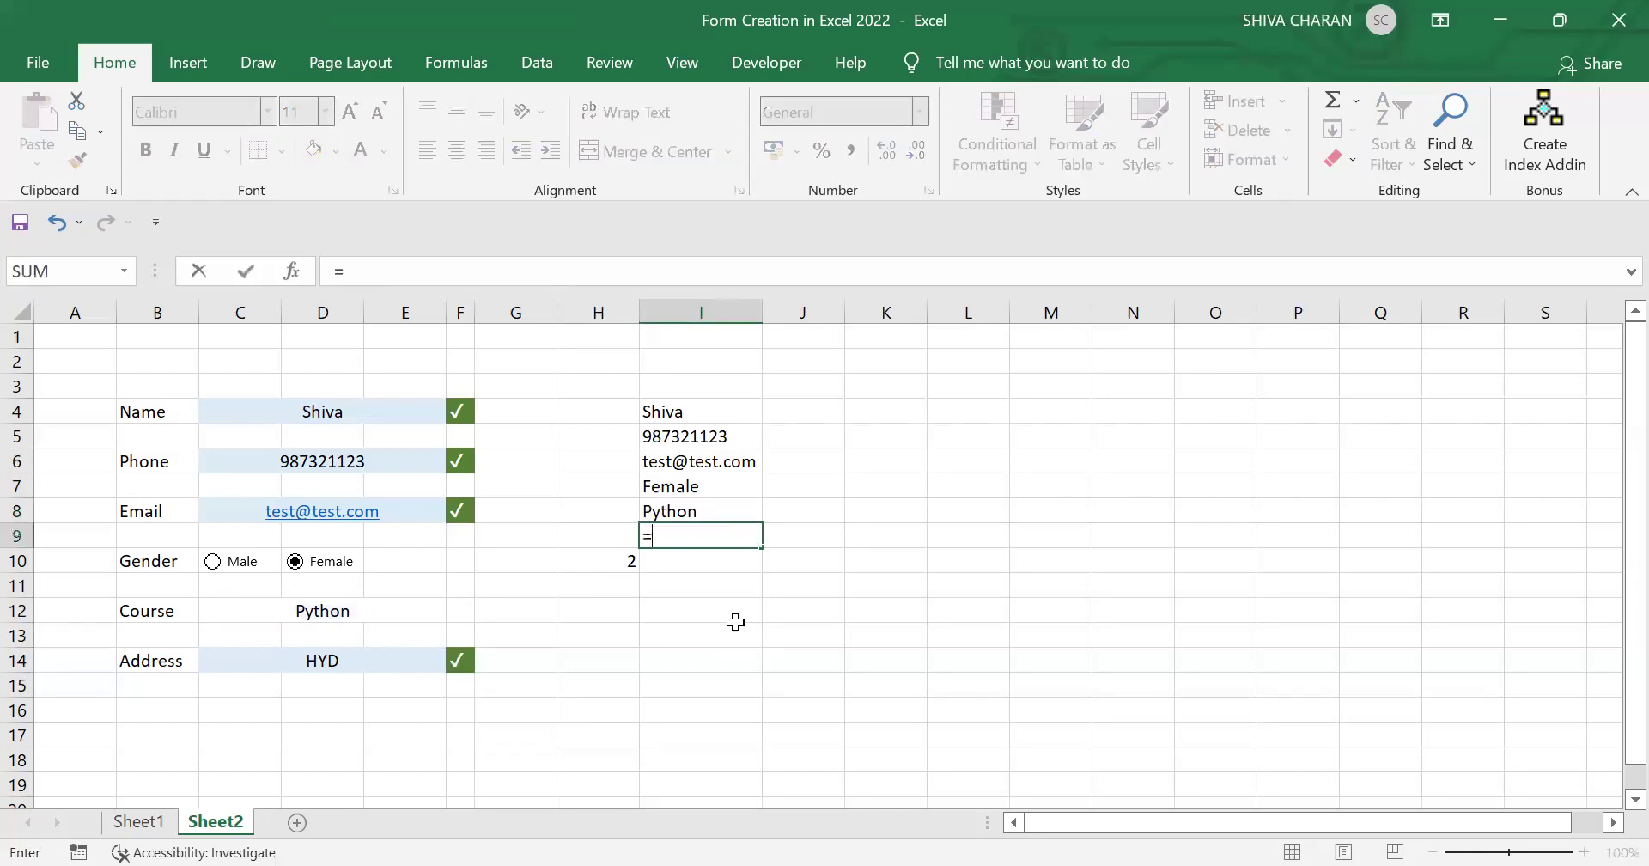
pyautogui.click(315, 661)
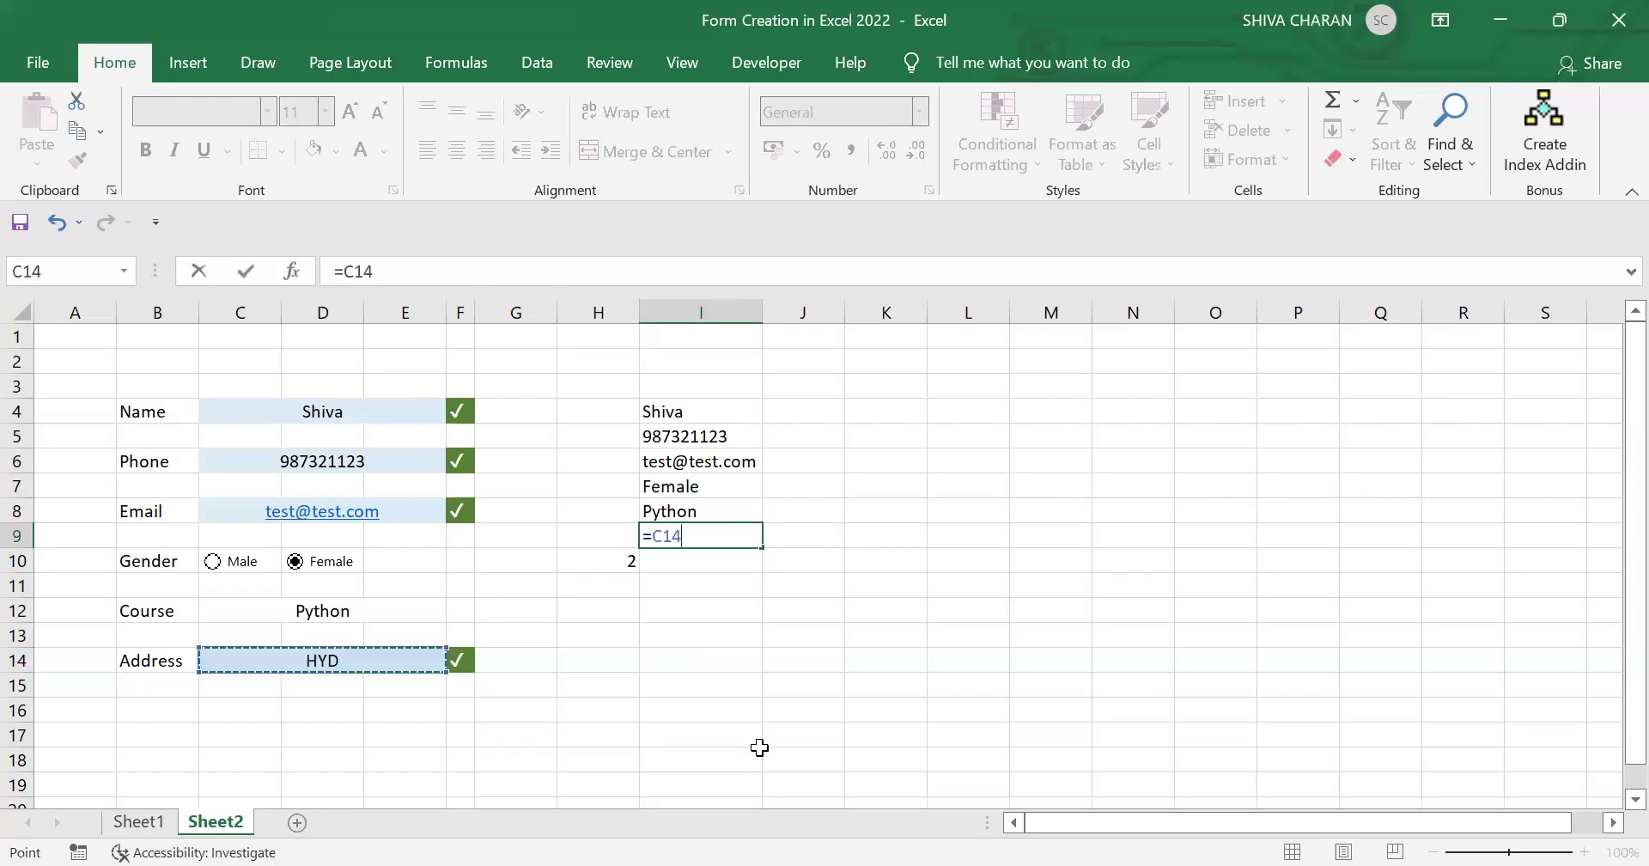
pyautogui.press('Return')
pyautogui.click(775, 744)
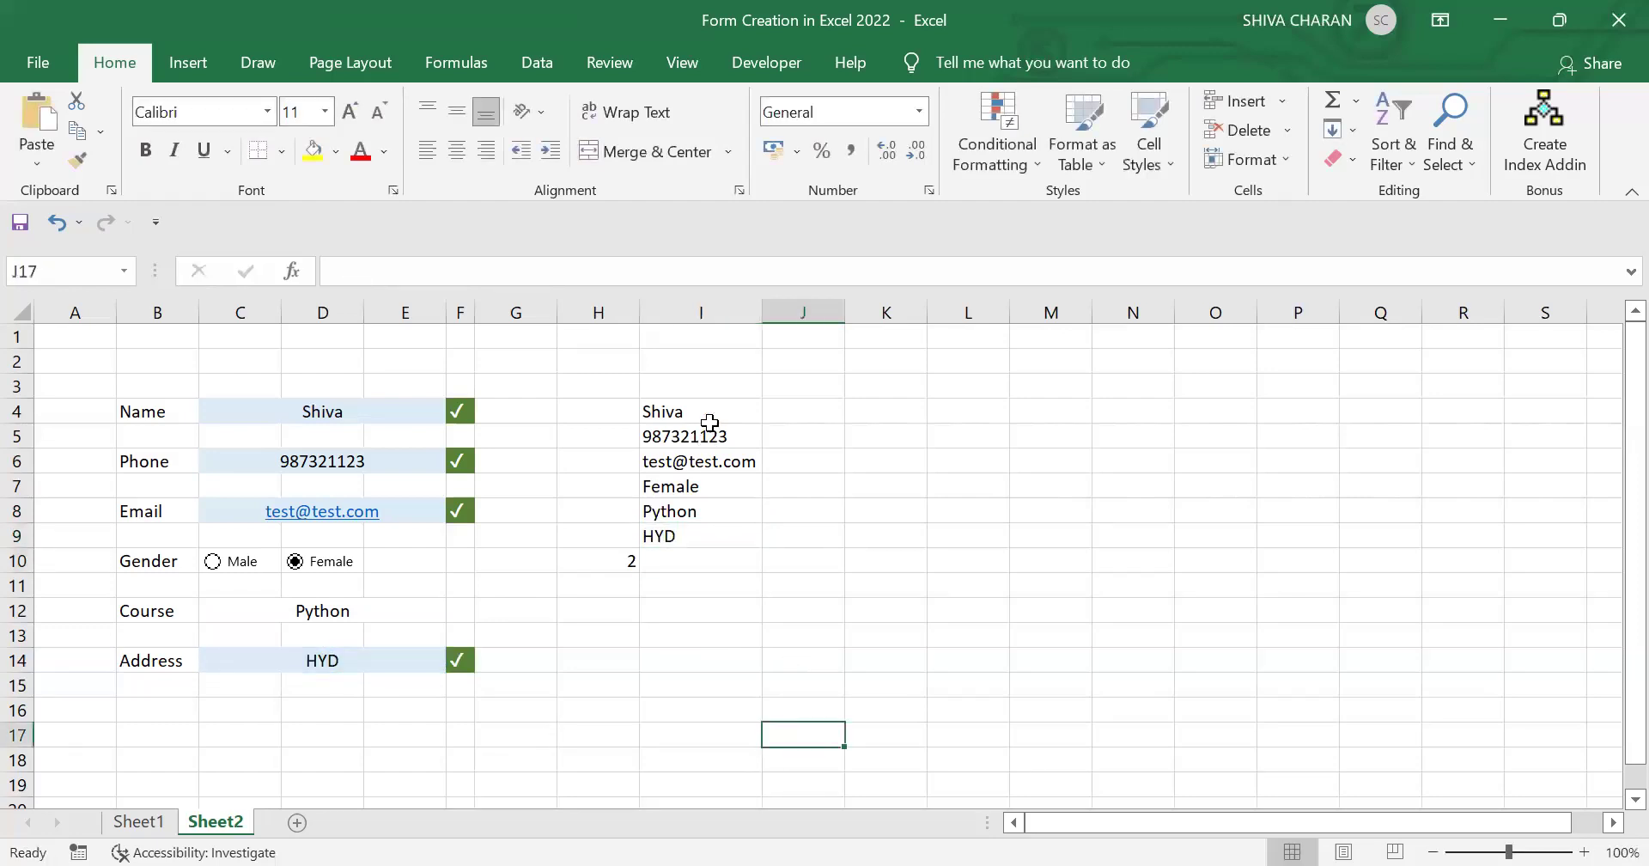
pyautogui.moveTo(711, 411); pyautogui.dragTo(697, 524)
pyautogui.moveTo(368, 405); pyautogui.dragTo(425, 657)
pyautogui.click(693, 637)
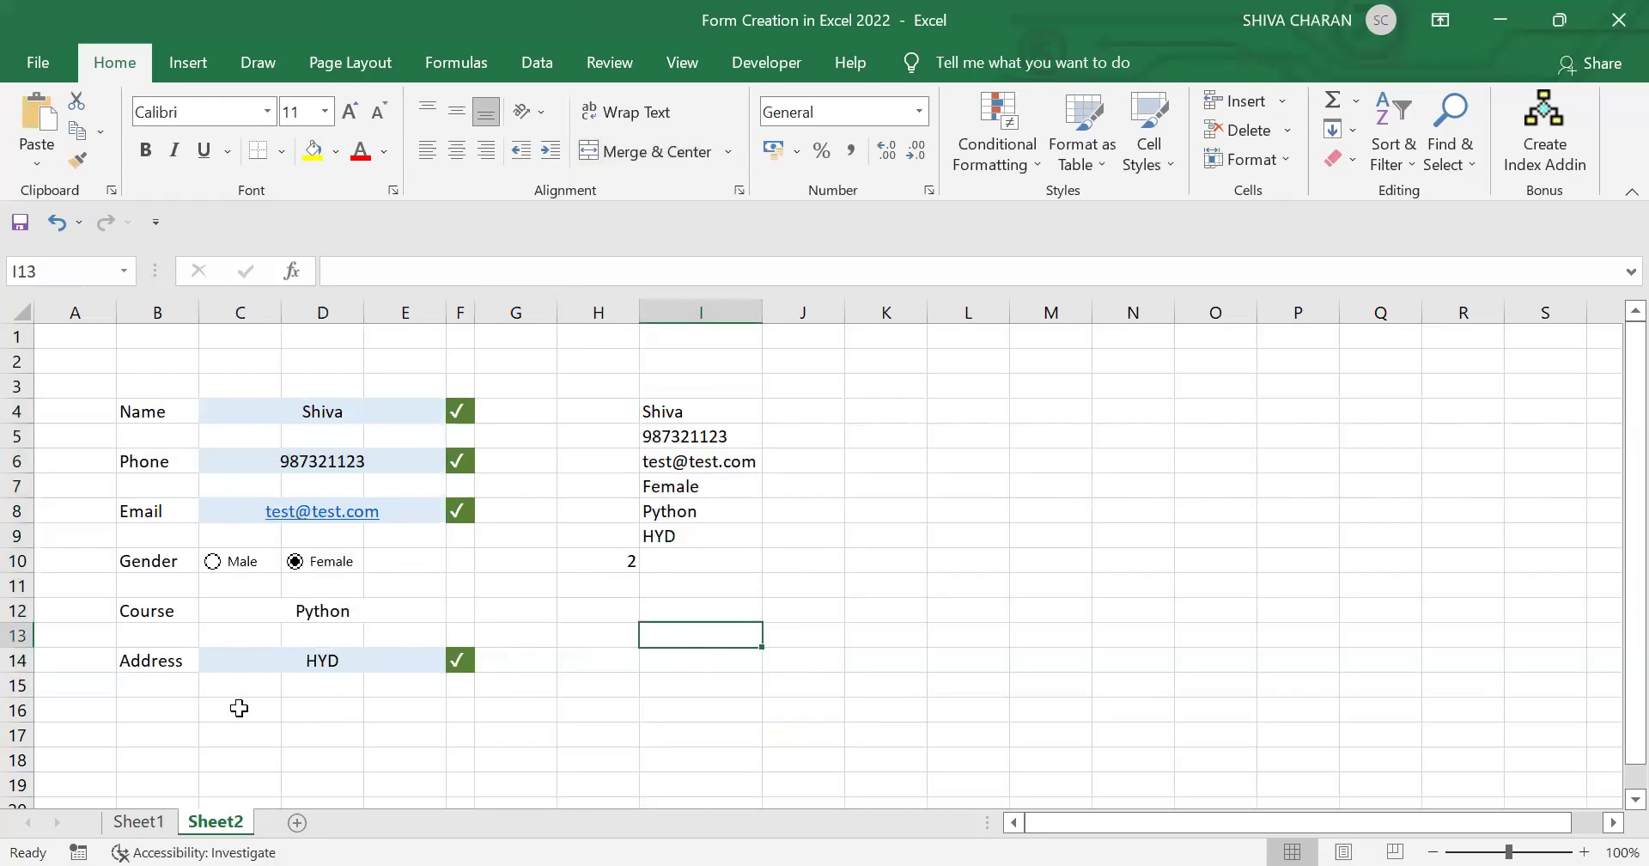
# Step: Merge and centre C16:E16, giving it a light green fill and white font colour
pyautogui.moveTo(238, 708); pyautogui.dragTo(421, 715)
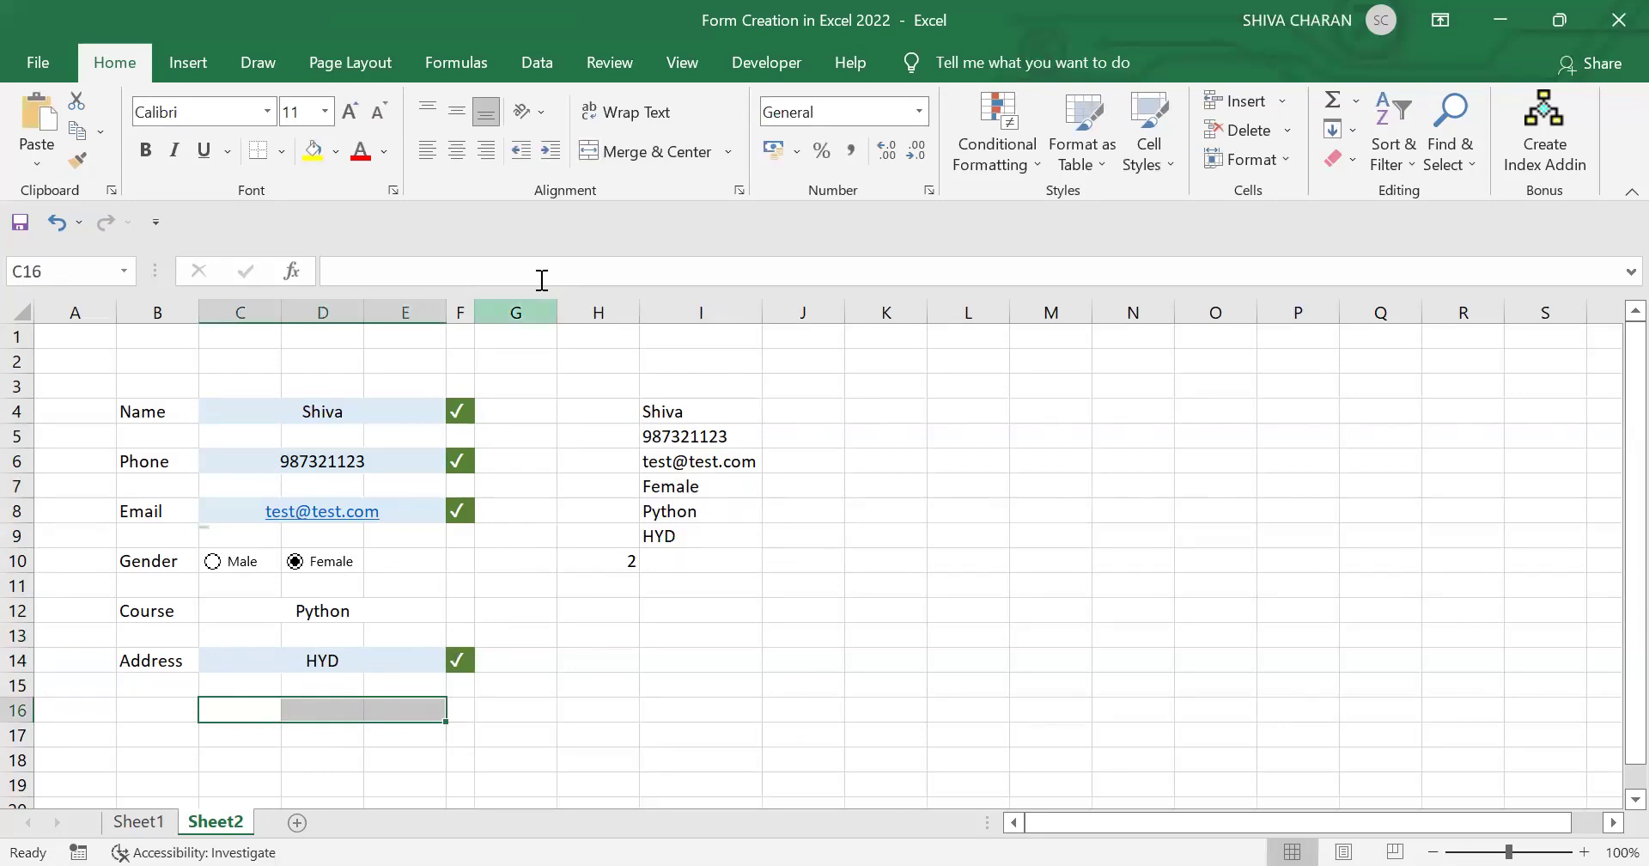
pyautogui.click(638, 149)
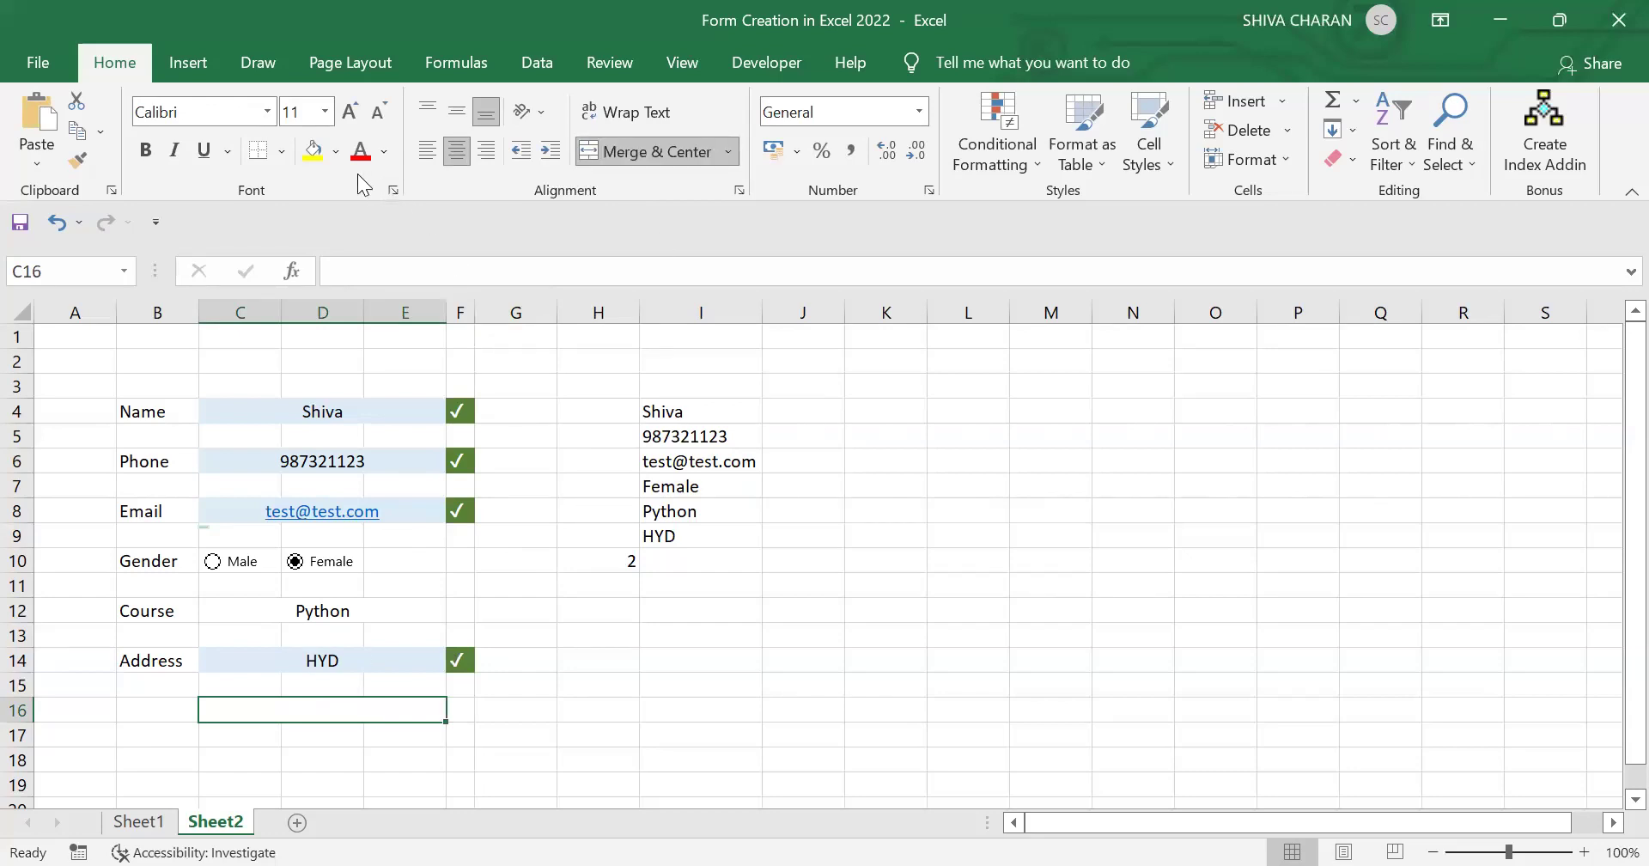
pyautogui.click(338, 156)
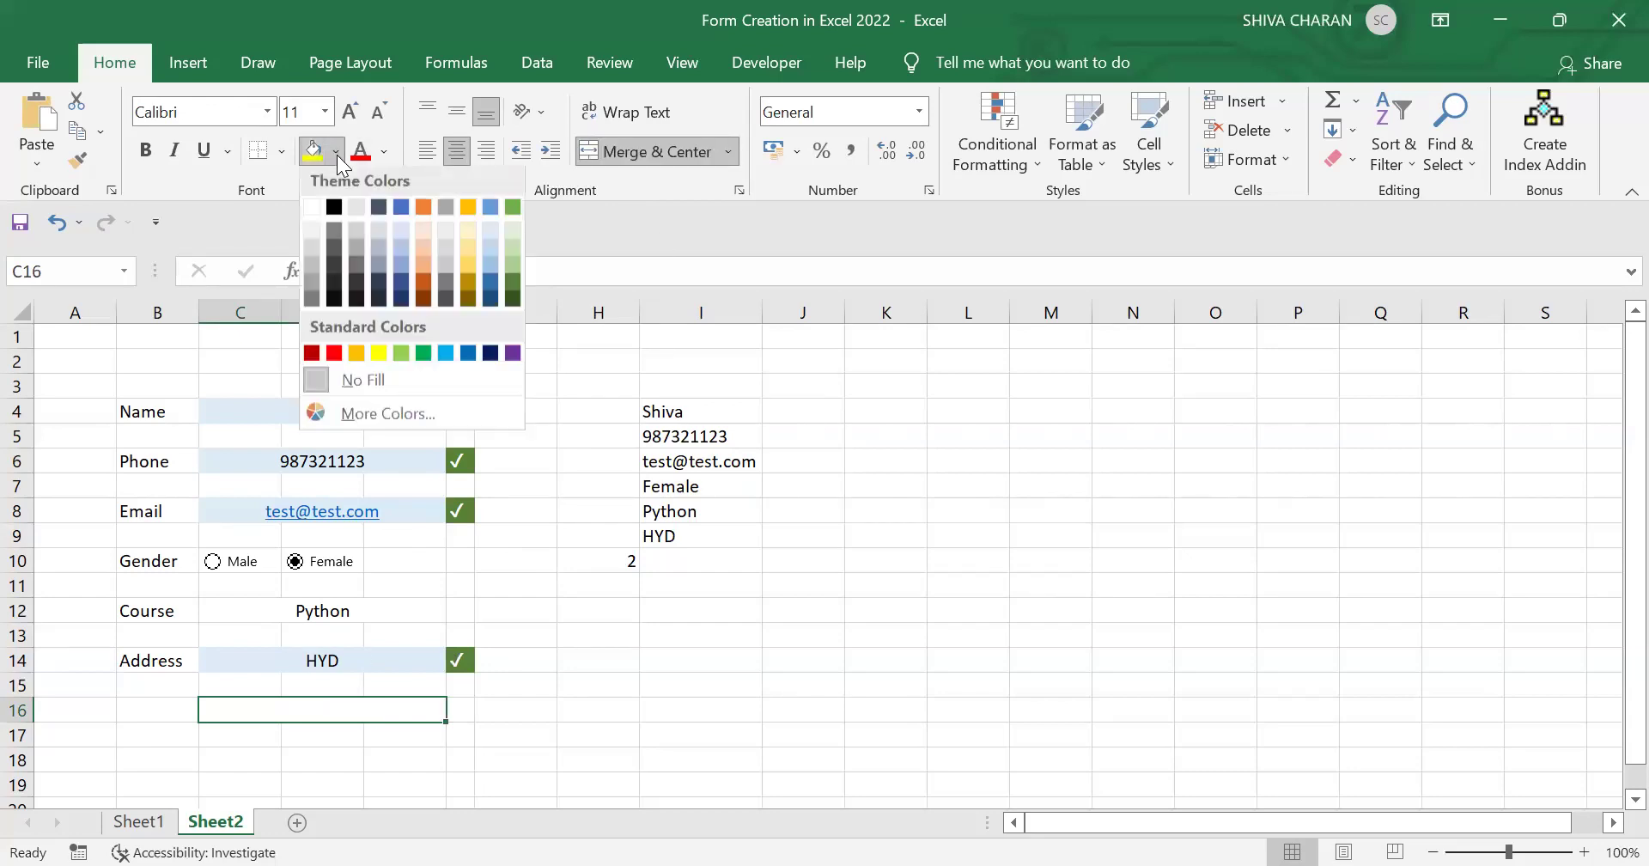
pyautogui.click(514, 230)
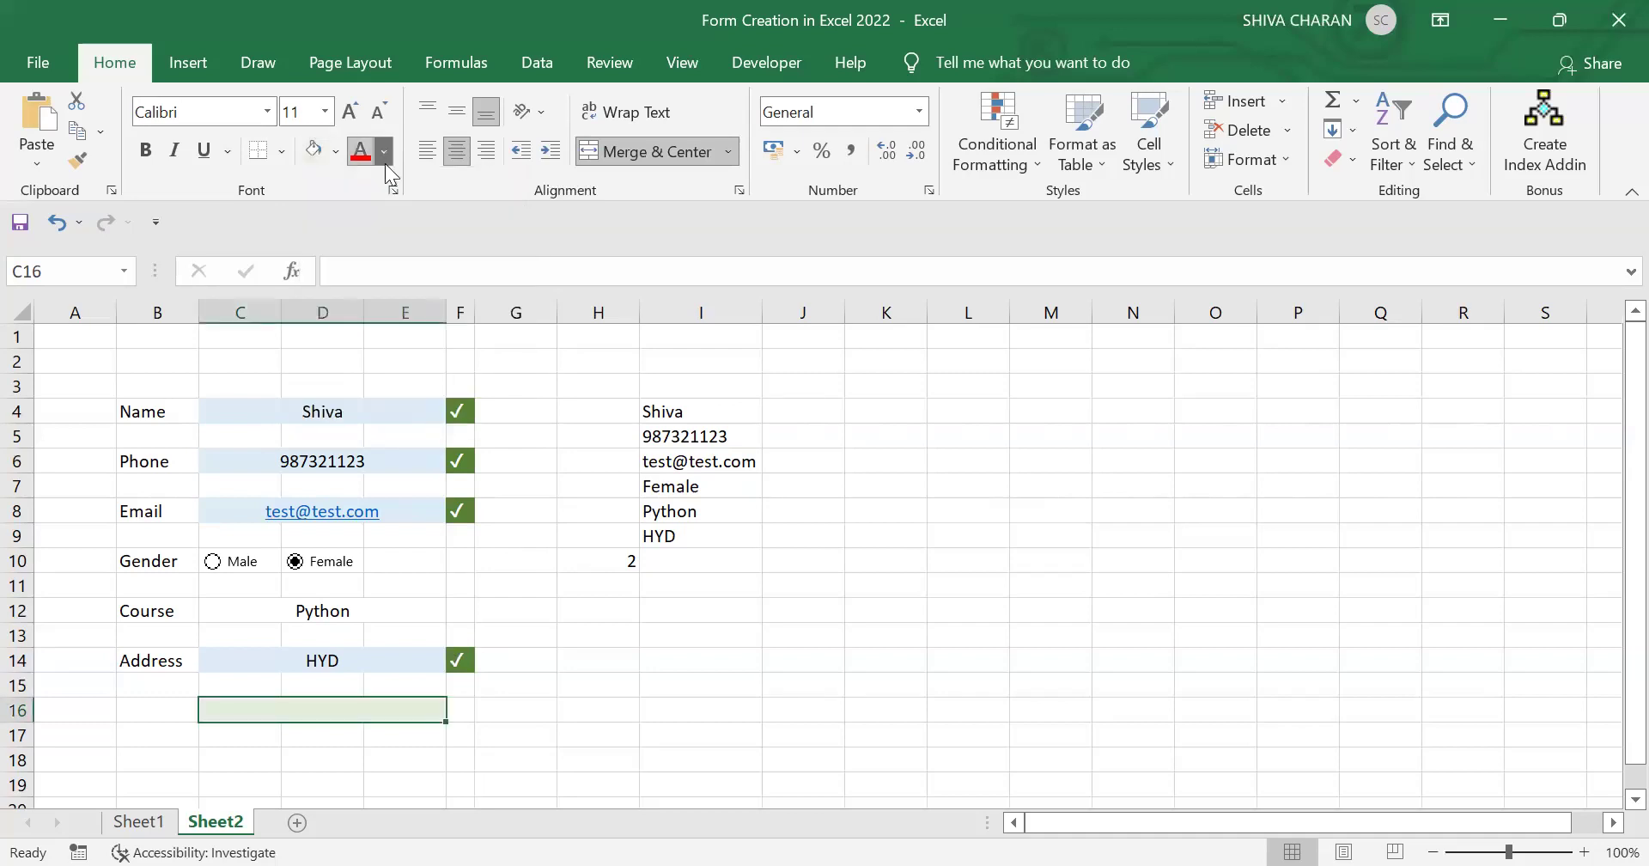
pyautogui.click(384, 163)
pyautogui.click(363, 239)
# Step: Enter the label SUBMIT in the merged cell
pyautogui.write('SUBMIT')
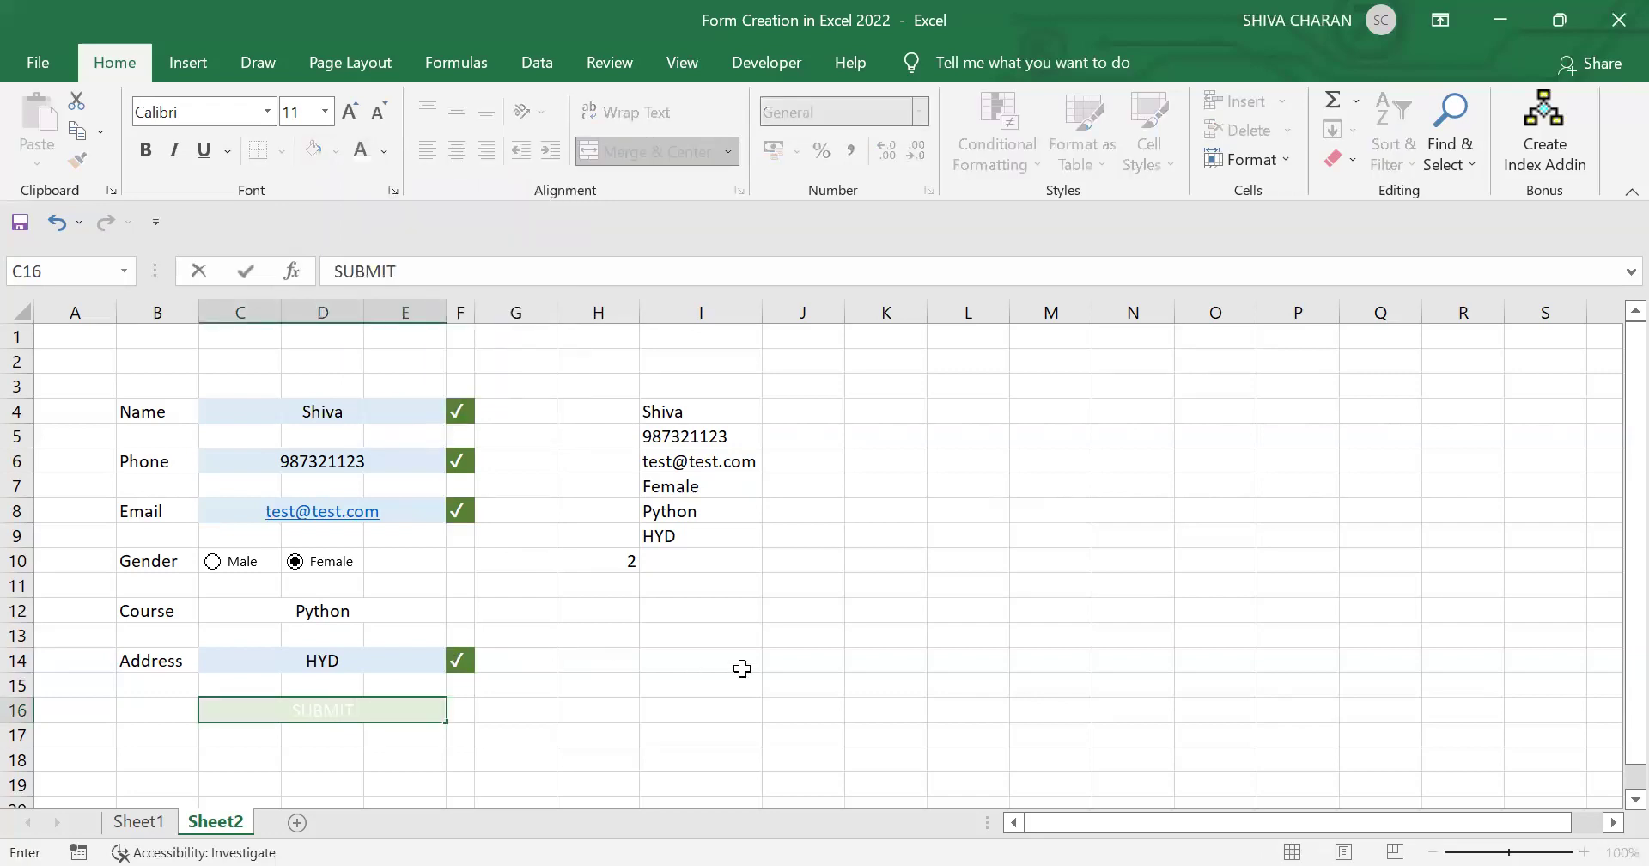
pyautogui.press('Return')
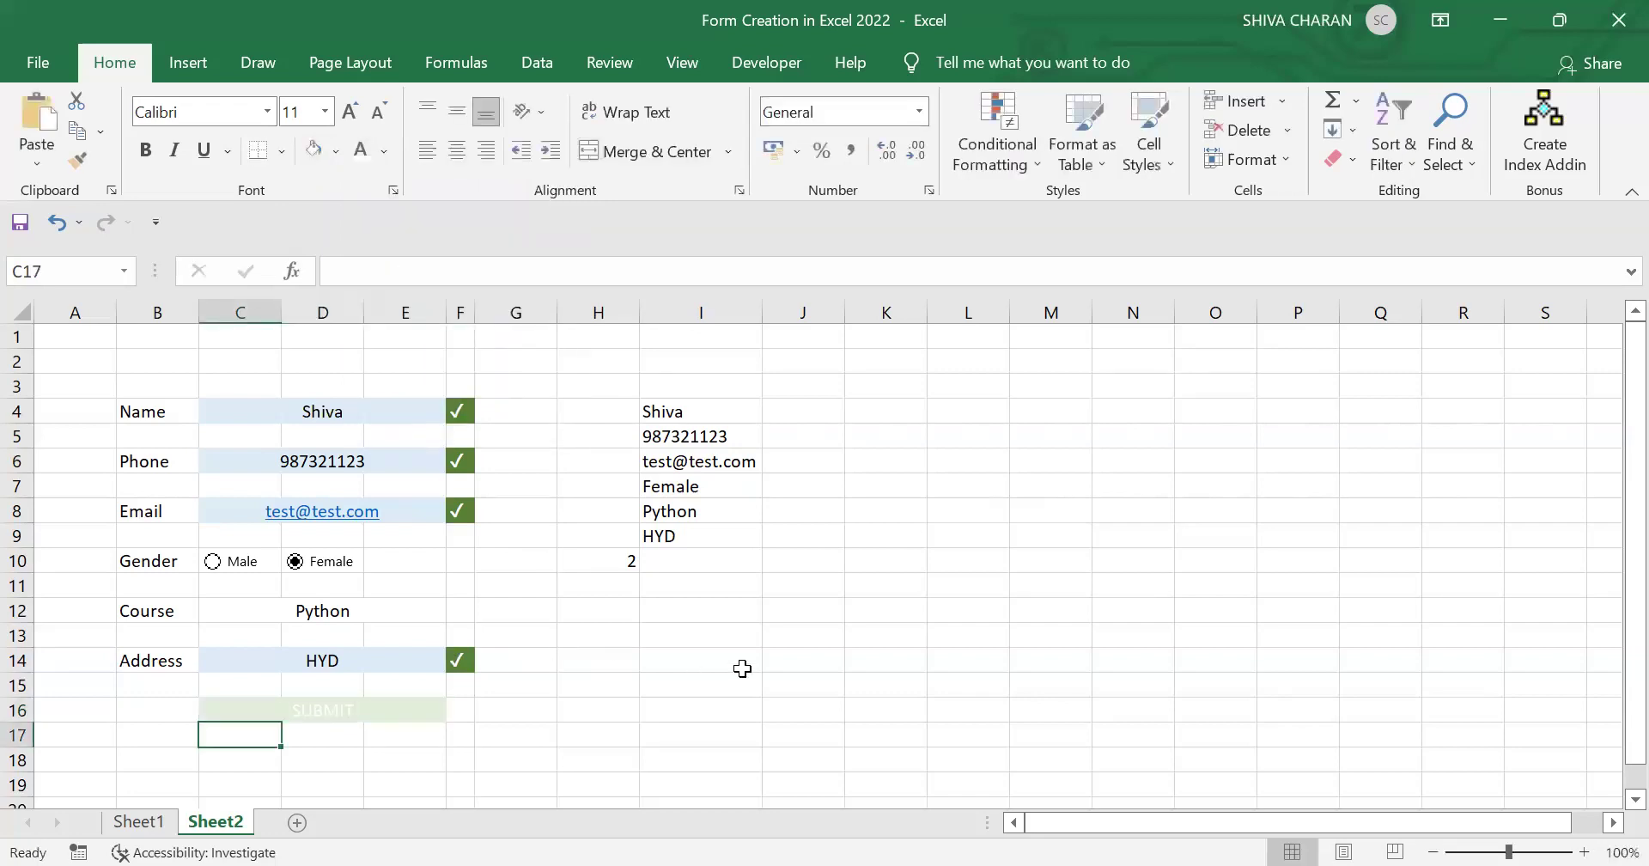
pyautogui.click(415, 714)
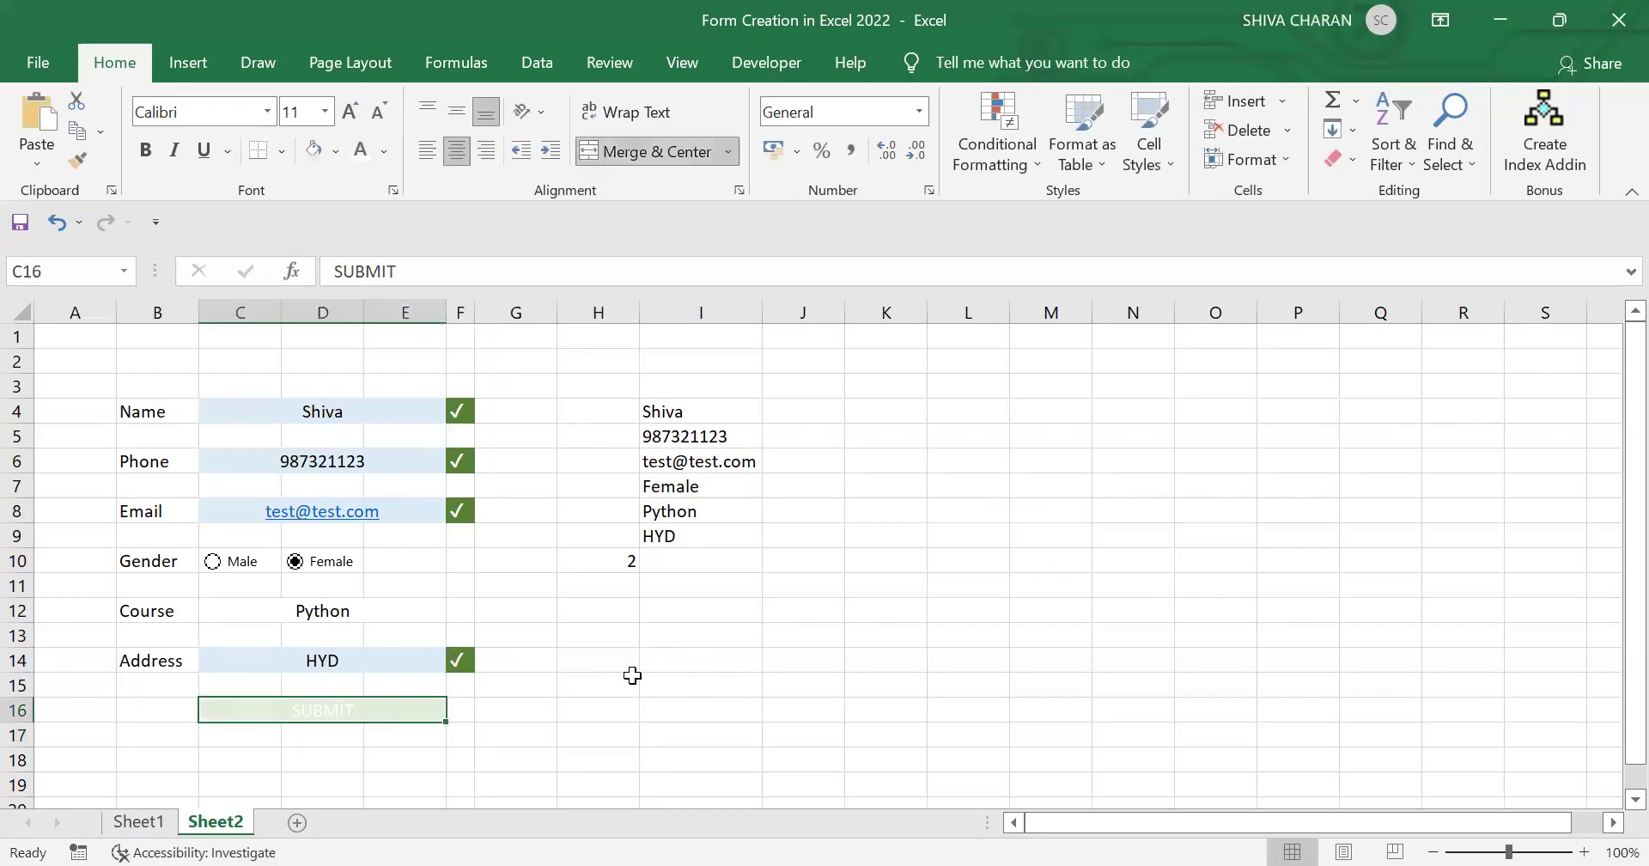
pyautogui.click(812, 636)
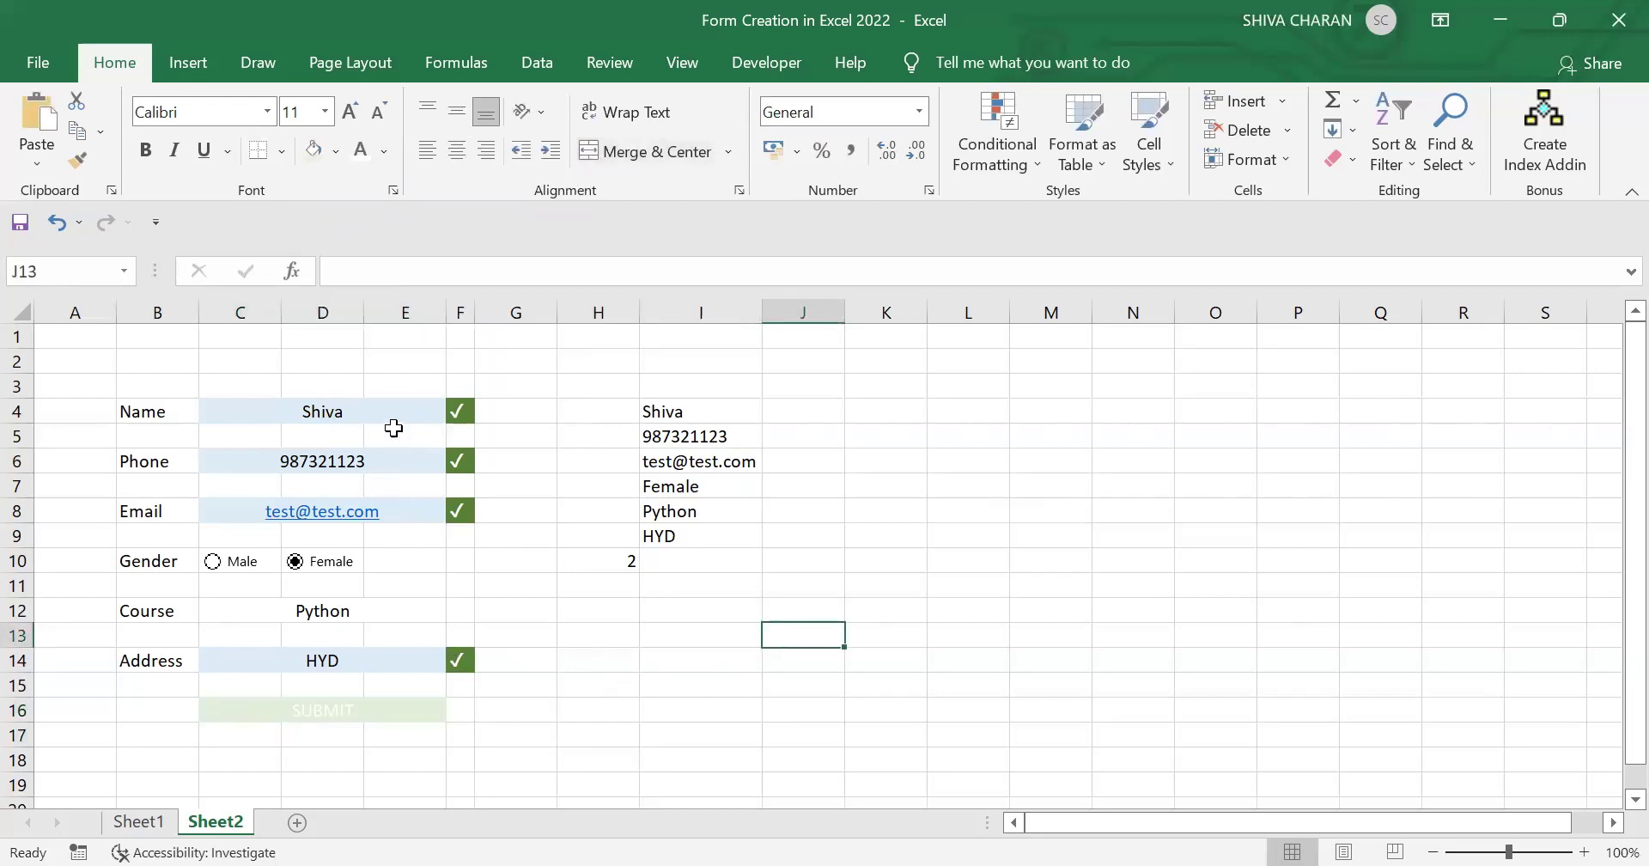
pyautogui.moveTo(387, 414); pyautogui.dragTo(410, 661)
pyautogui.click(399, 711)
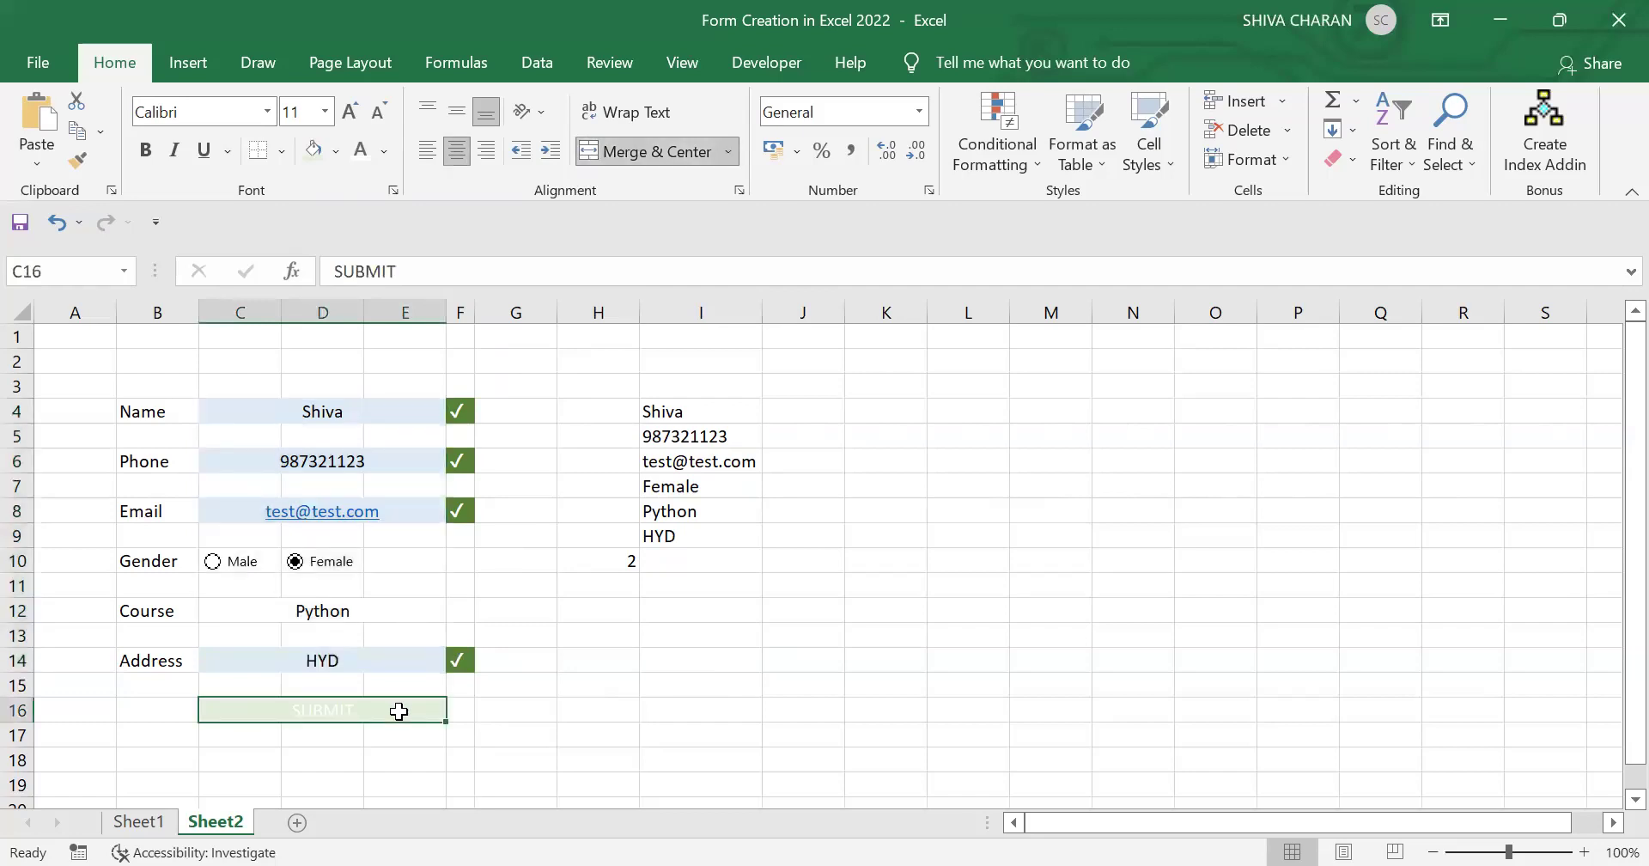
pyautogui.click(399, 416)
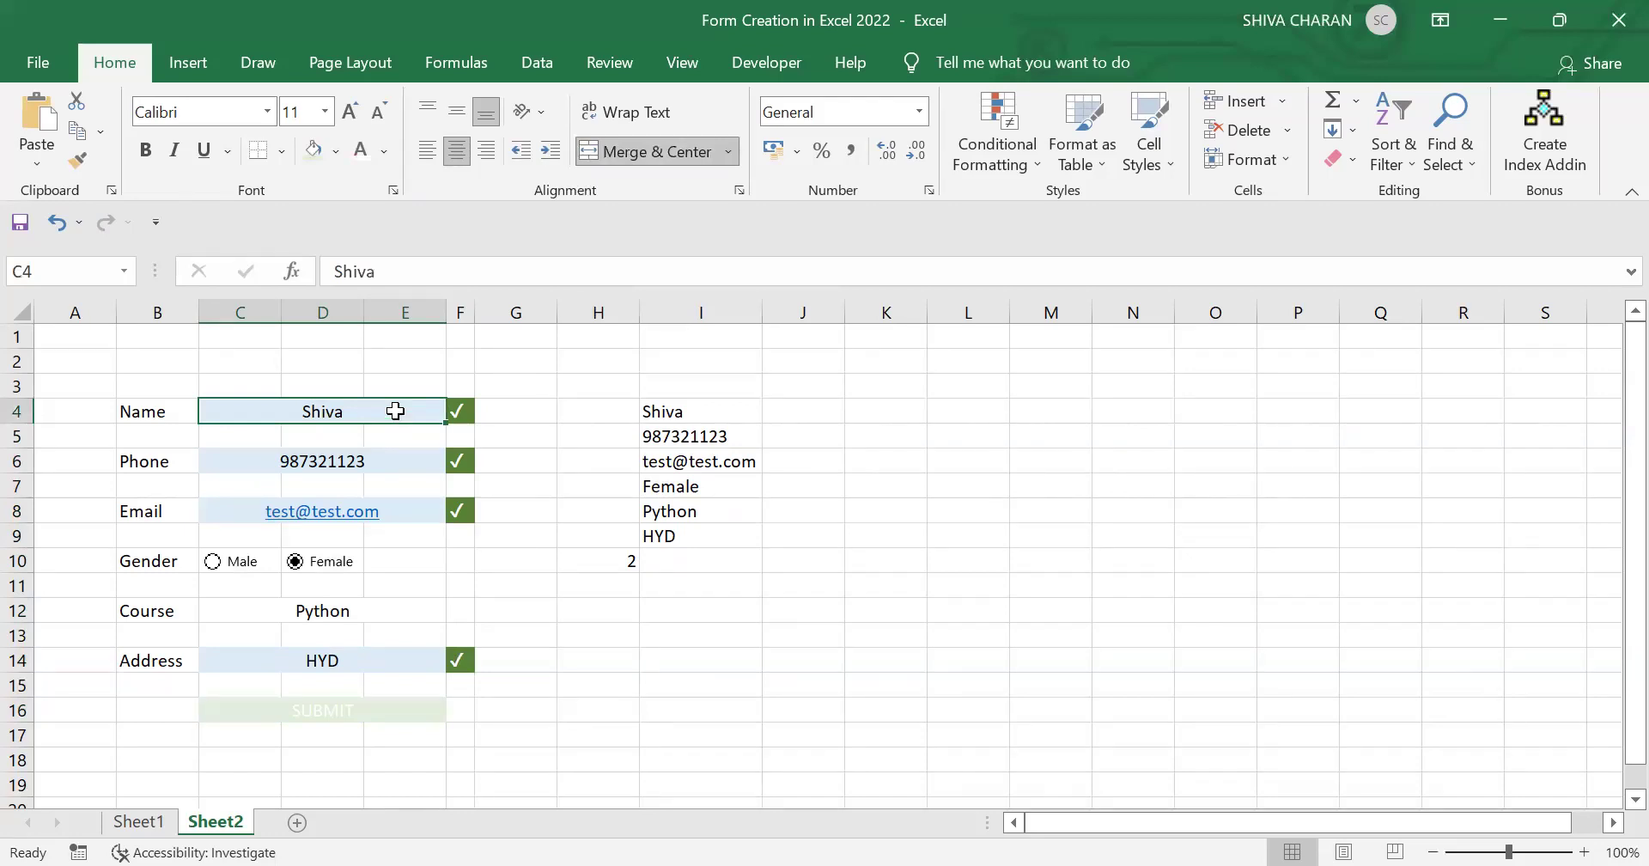
pyautogui.click(402, 710)
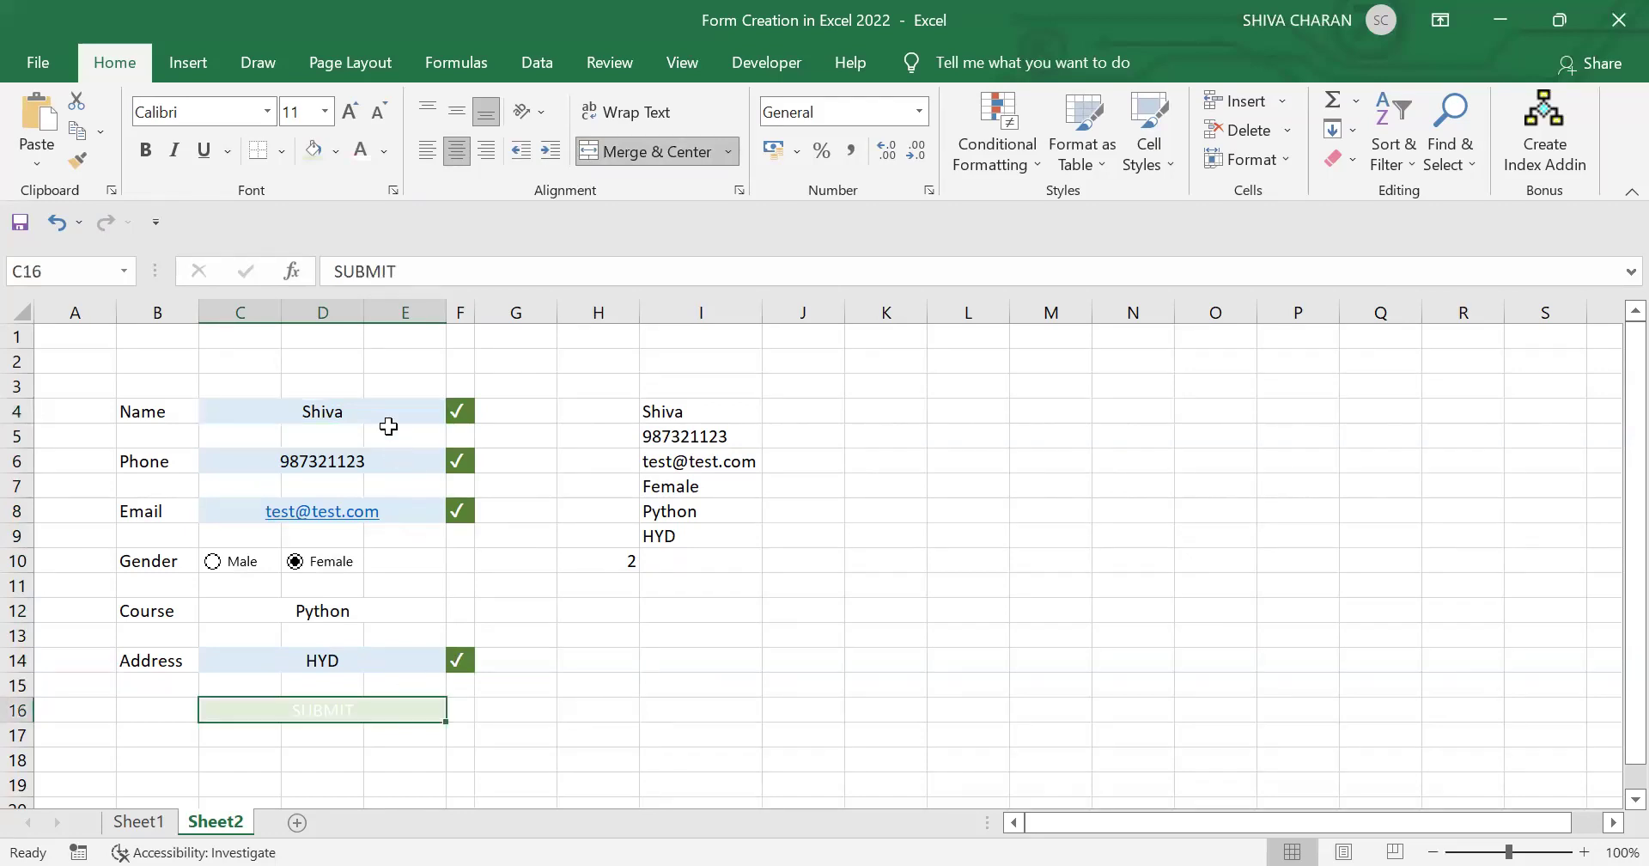
pyautogui.moveTo(388, 412); pyautogui.dragTo(407, 661)
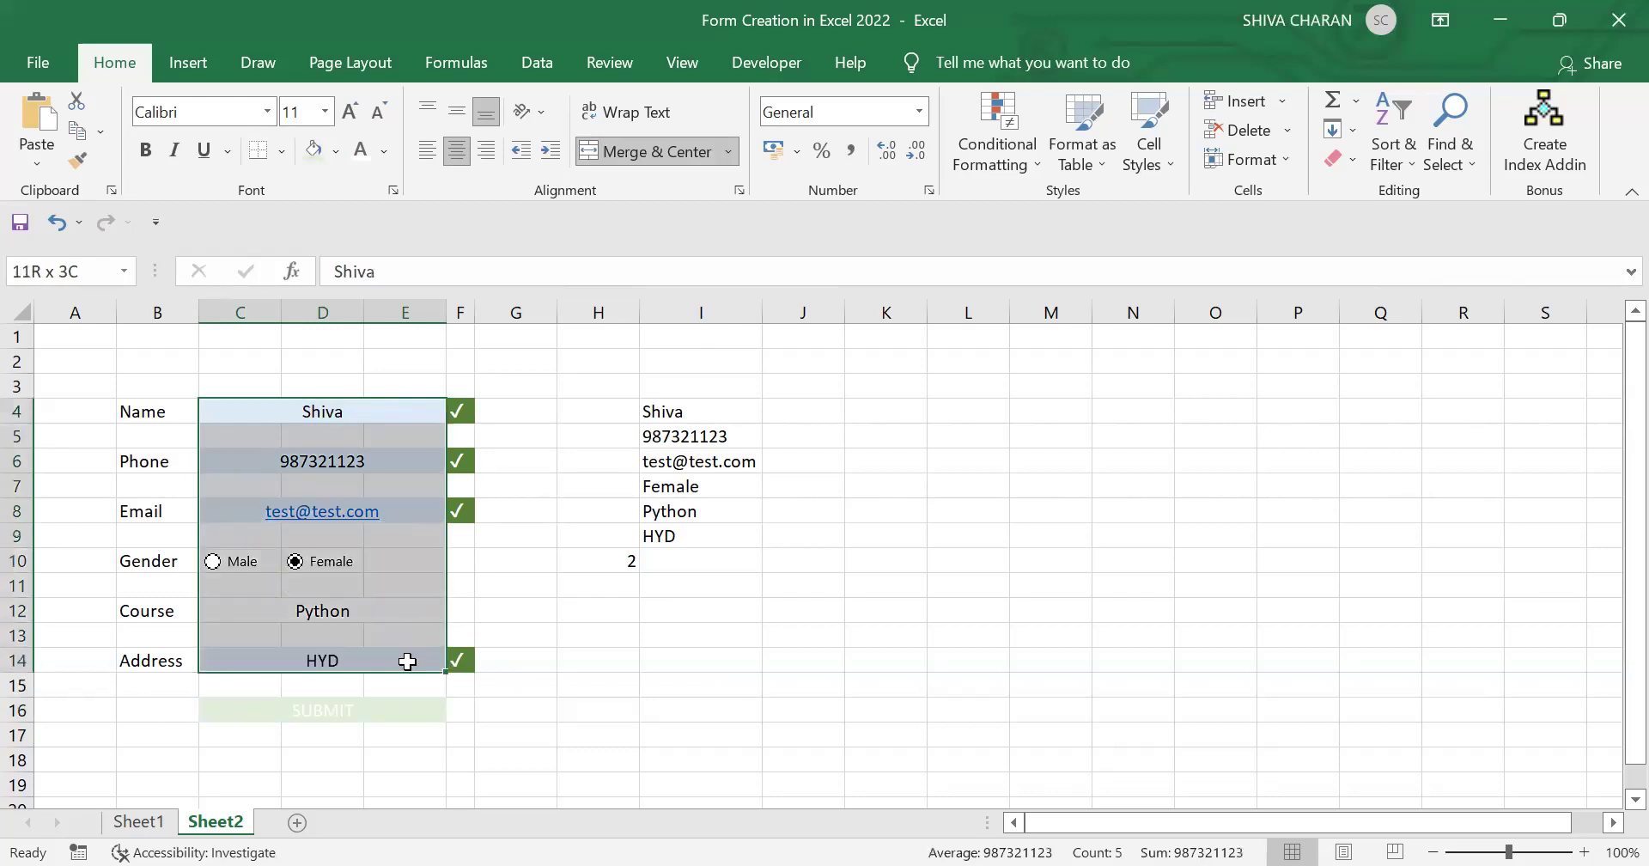
pyautogui.click(402, 711)
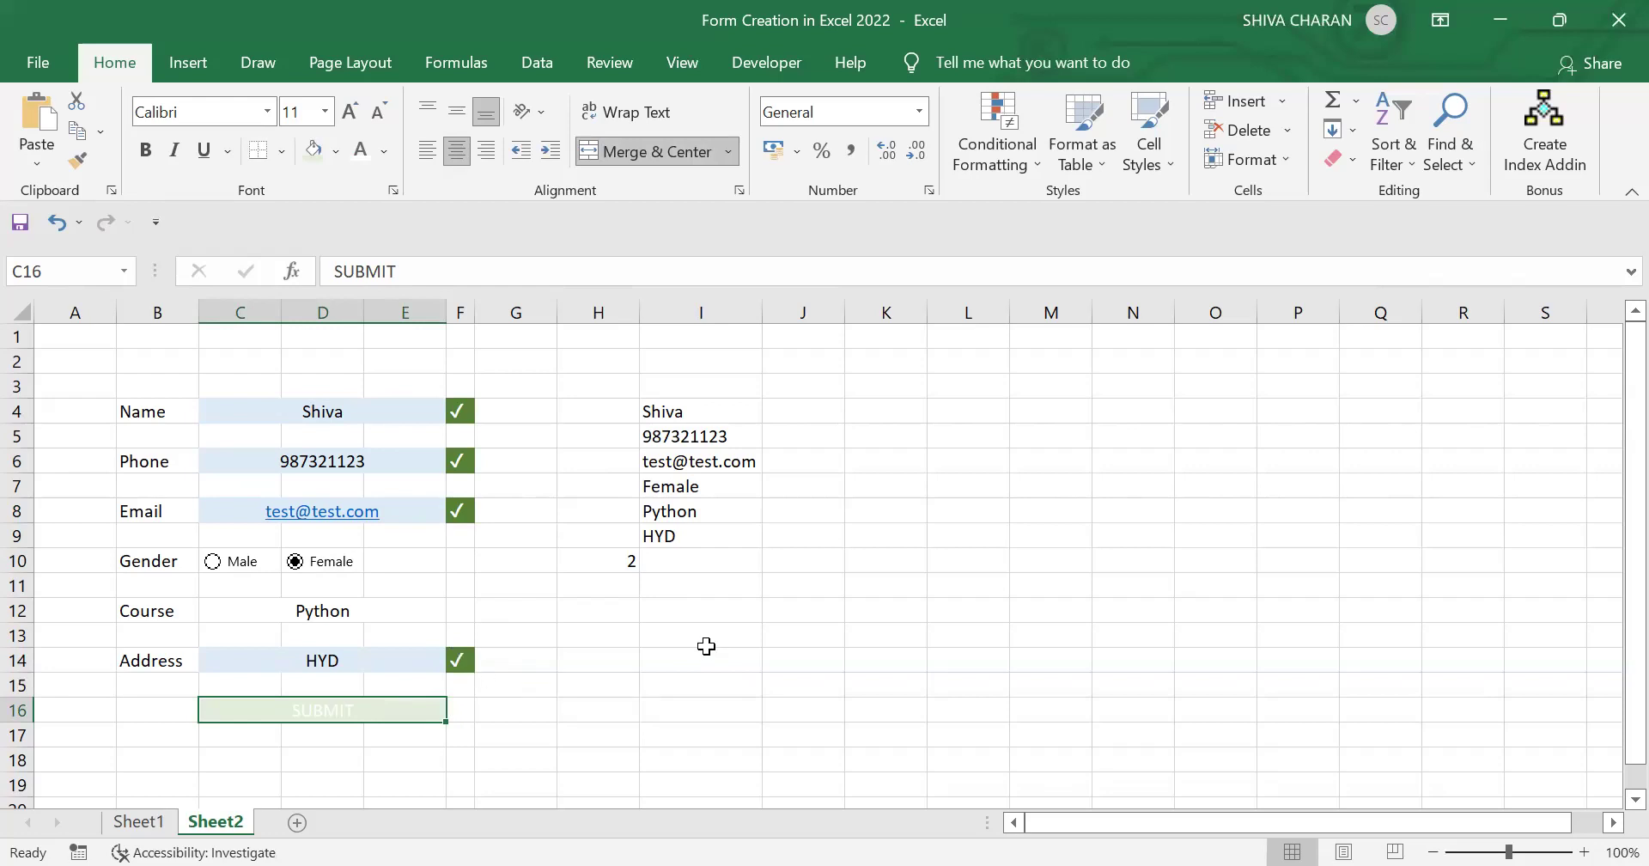
# Step: Select the form's input area, then pick empty cell J12 for a count formula
pyautogui.click(778, 636)
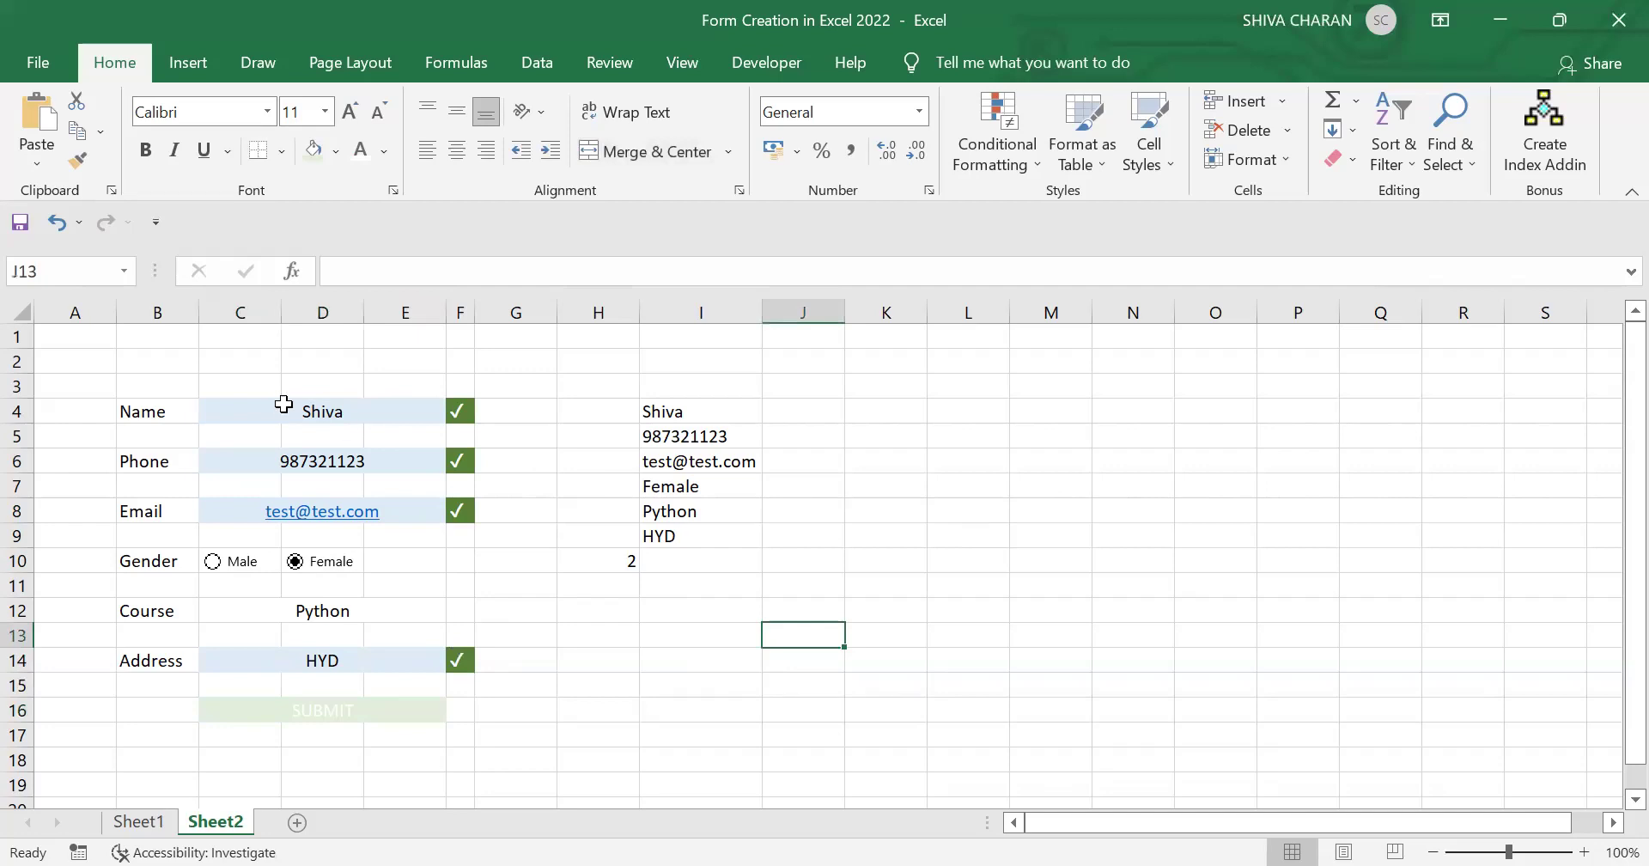
pyautogui.moveTo(430, 409); pyautogui.dragTo(406, 655)
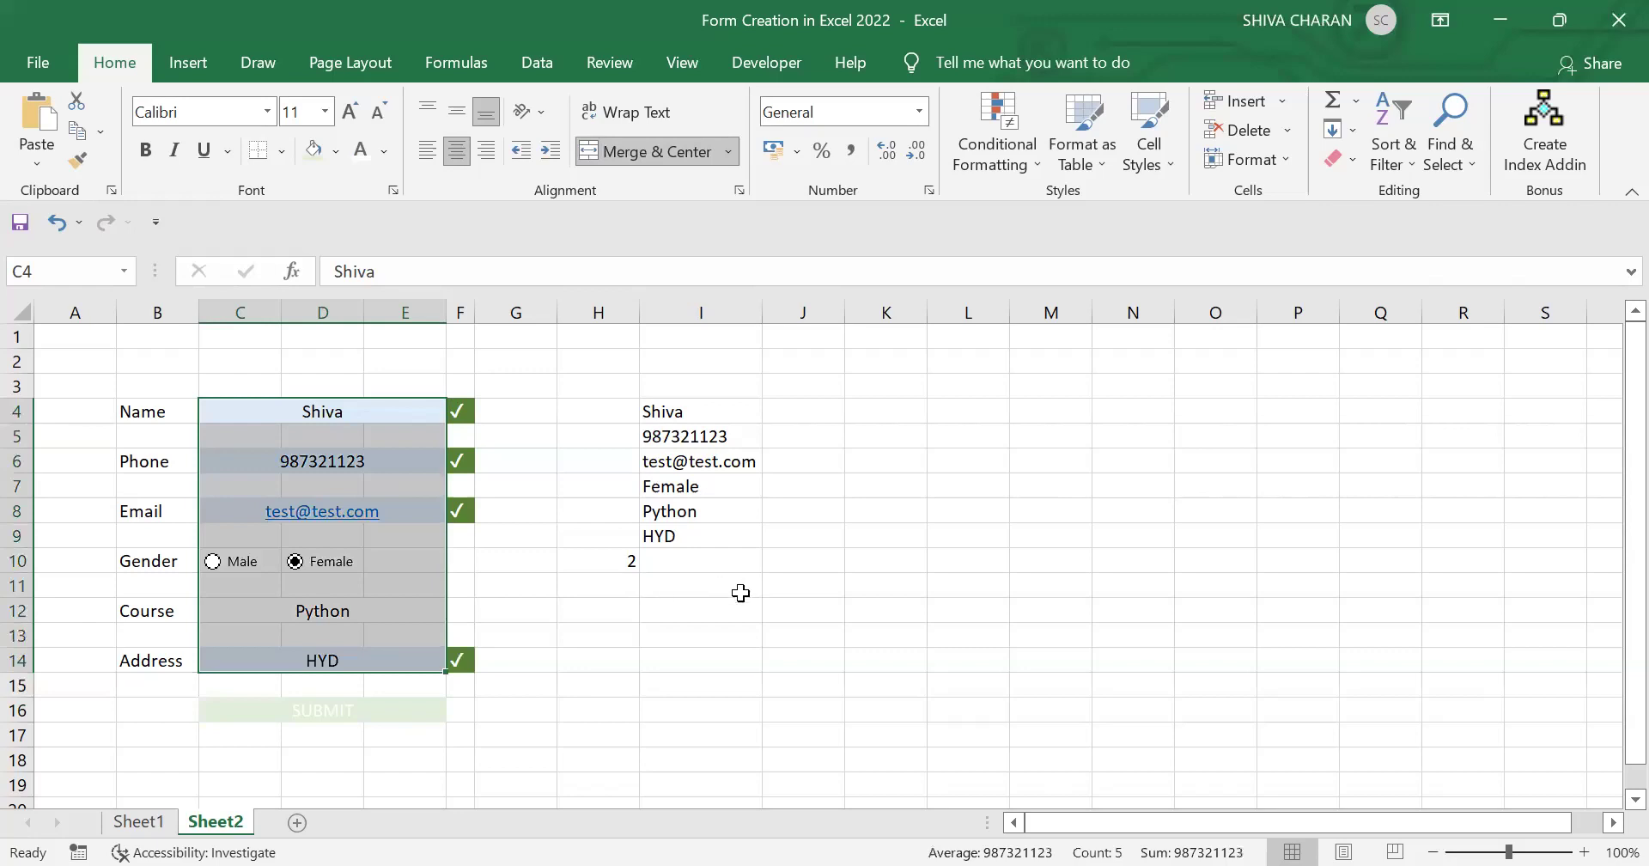
pyautogui.click(777, 609)
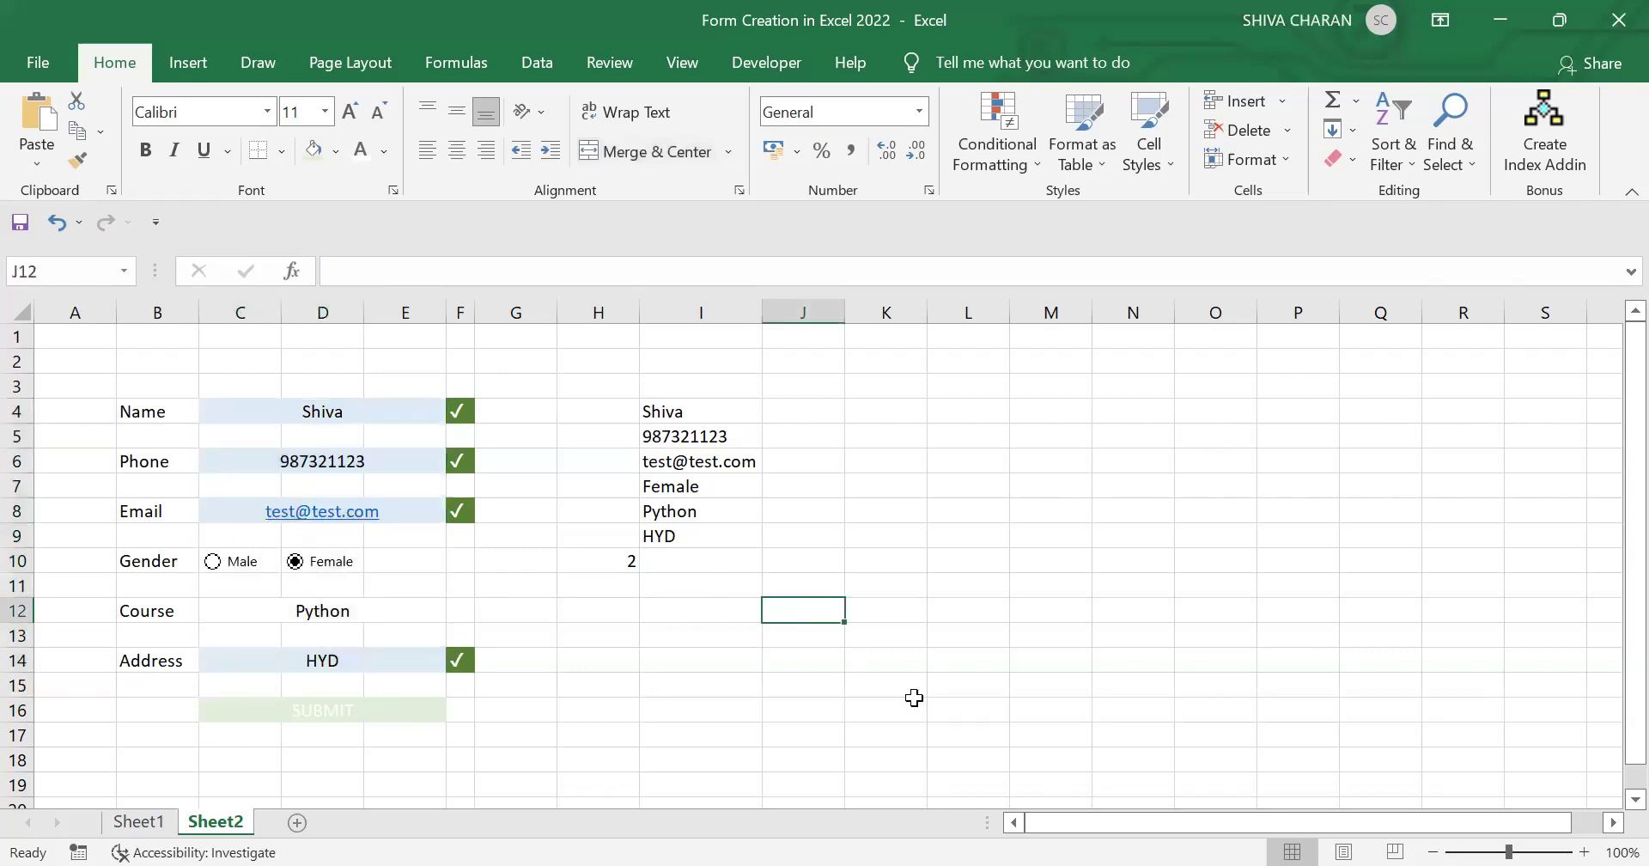
# Step: Enter =COUNTA(C4,C6,C8,I7,I8,I9) in J12 so it returns 6 filled fields
pyautogui.write('=')
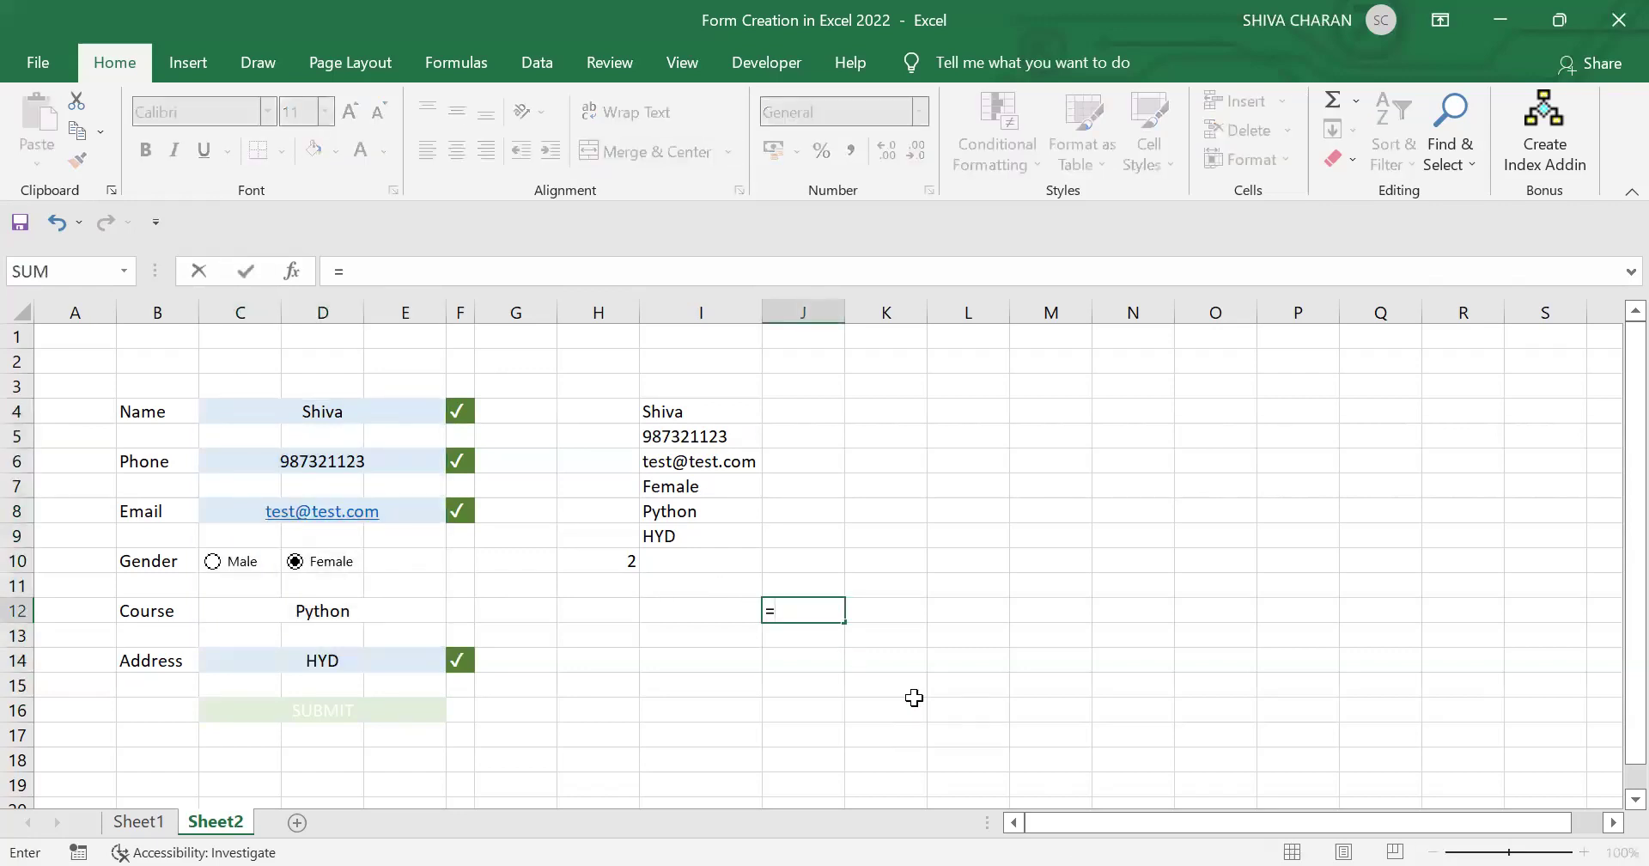
pyautogui.write('COUNY')
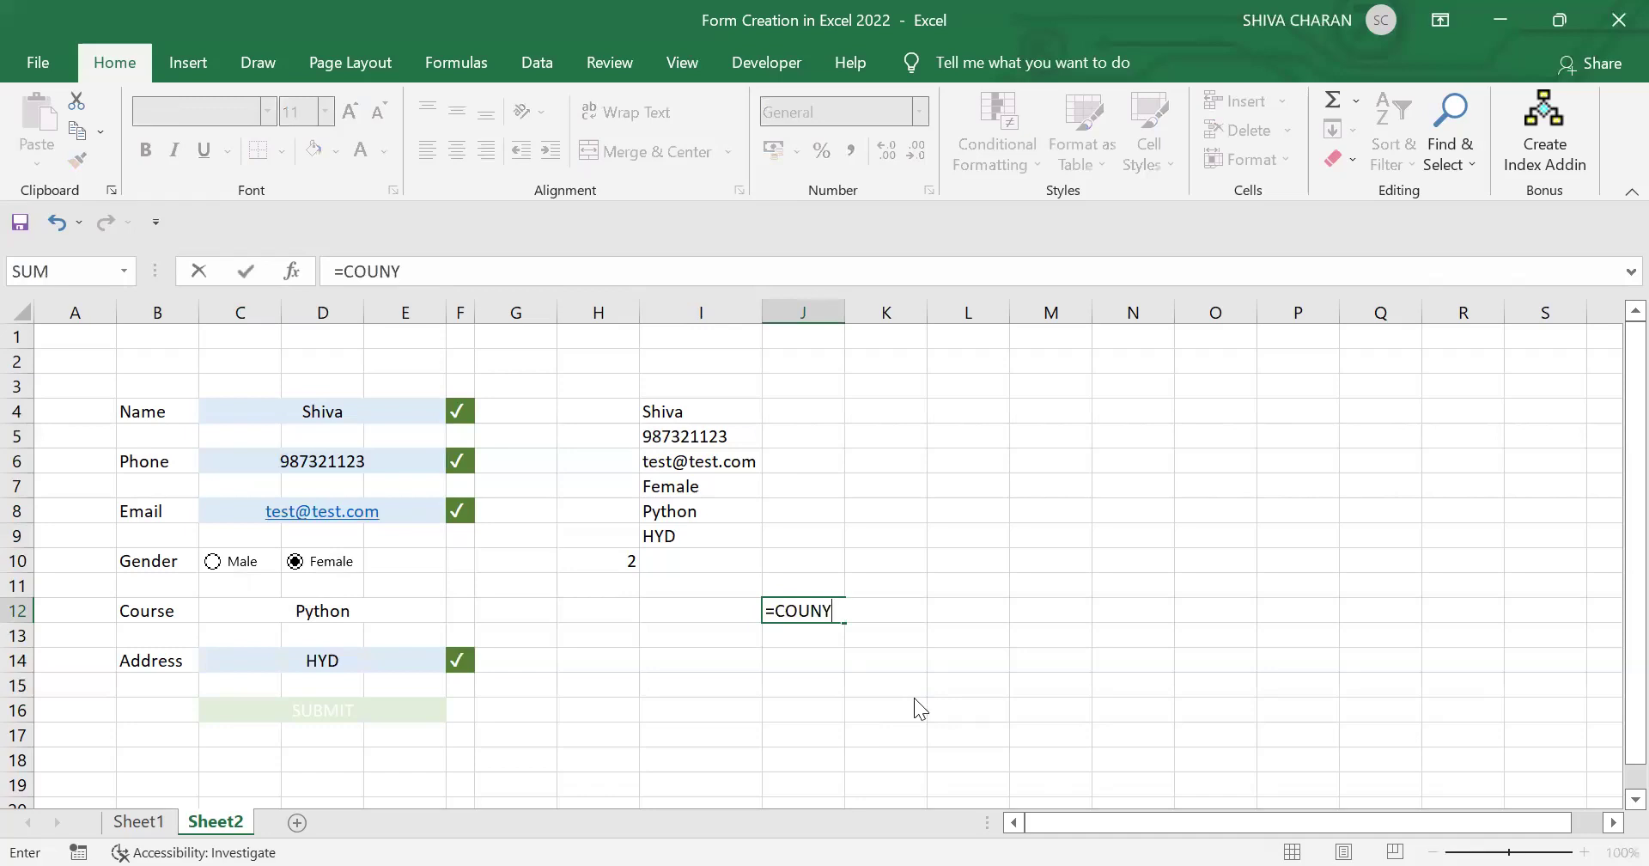
pyautogui.press('BackSpace')
pyautogui.write('TA(')
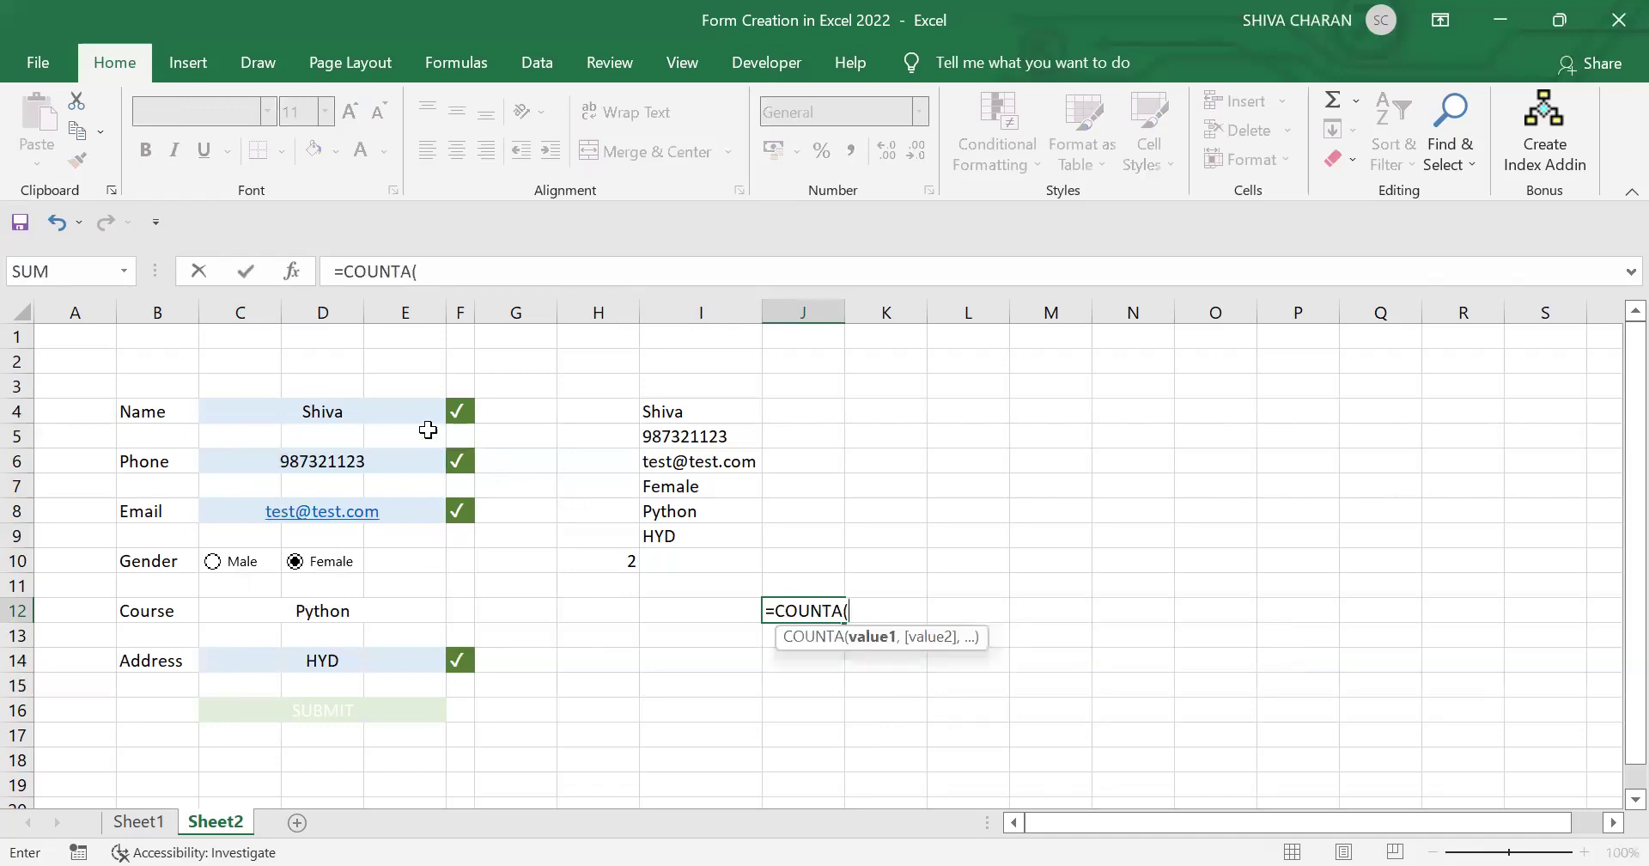
pyautogui.click(407, 416)
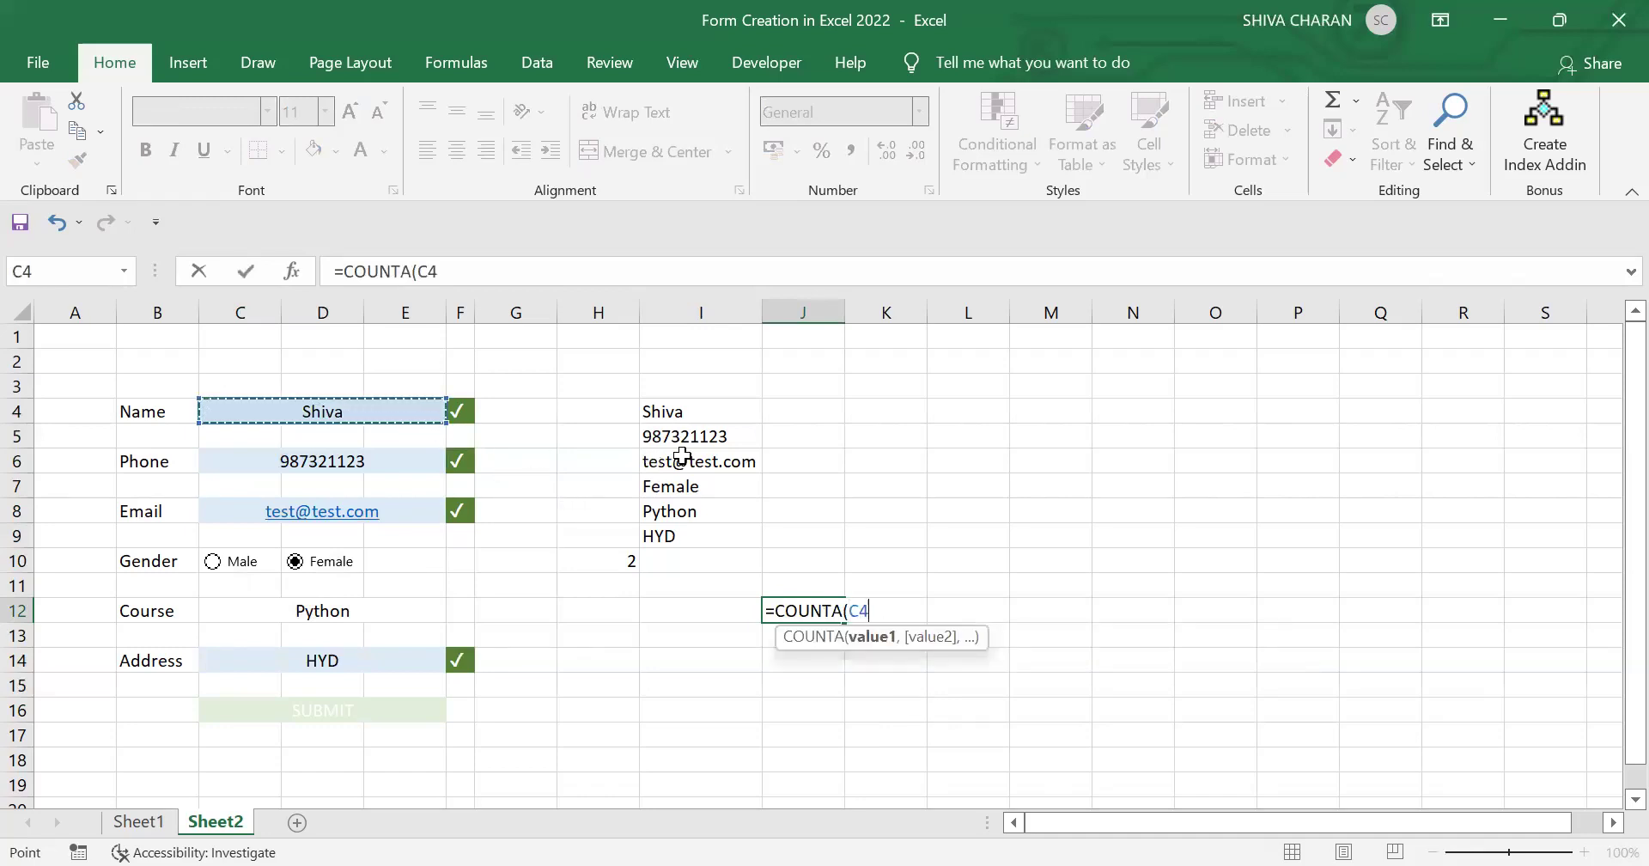
pyautogui.write(',')
pyautogui.click(409, 456)
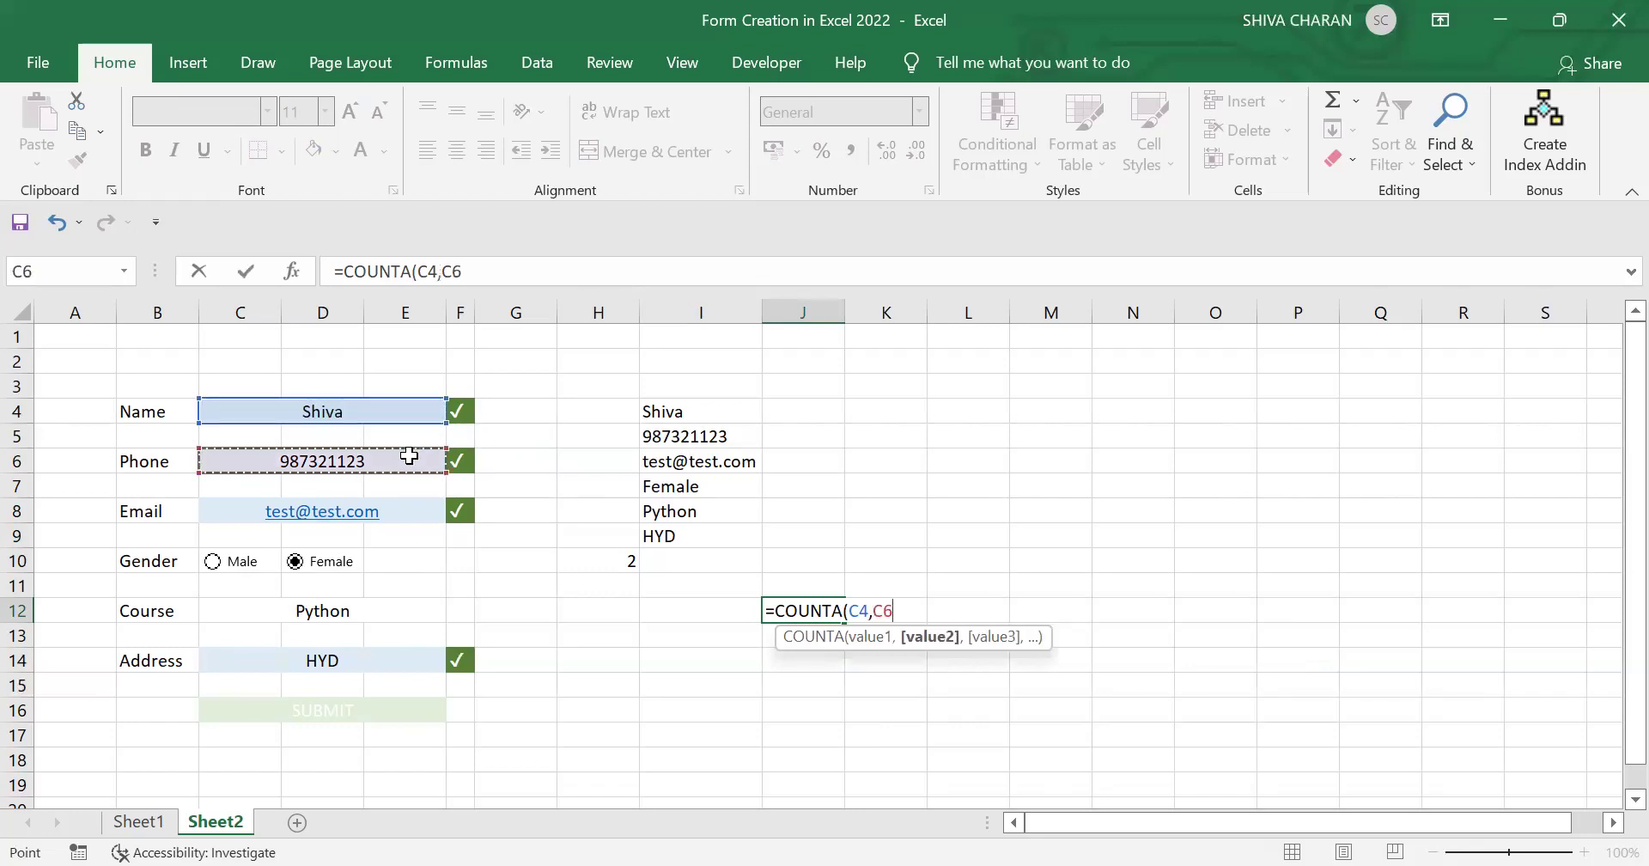
pyautogui.write(',')
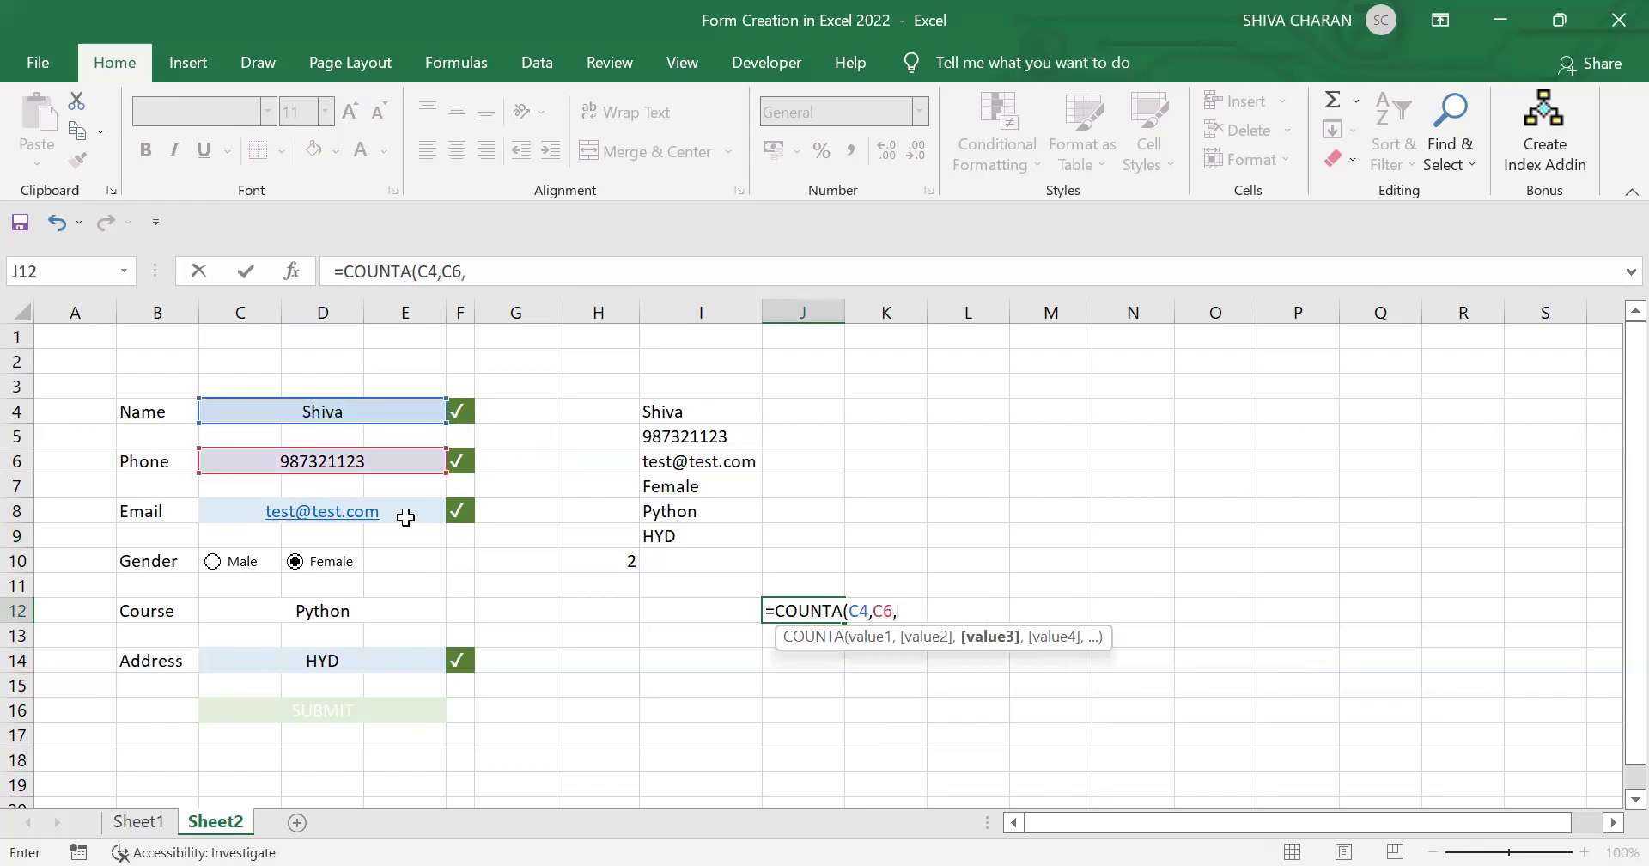
pyautogui.click(405, 514)
pyautogui.write(',')
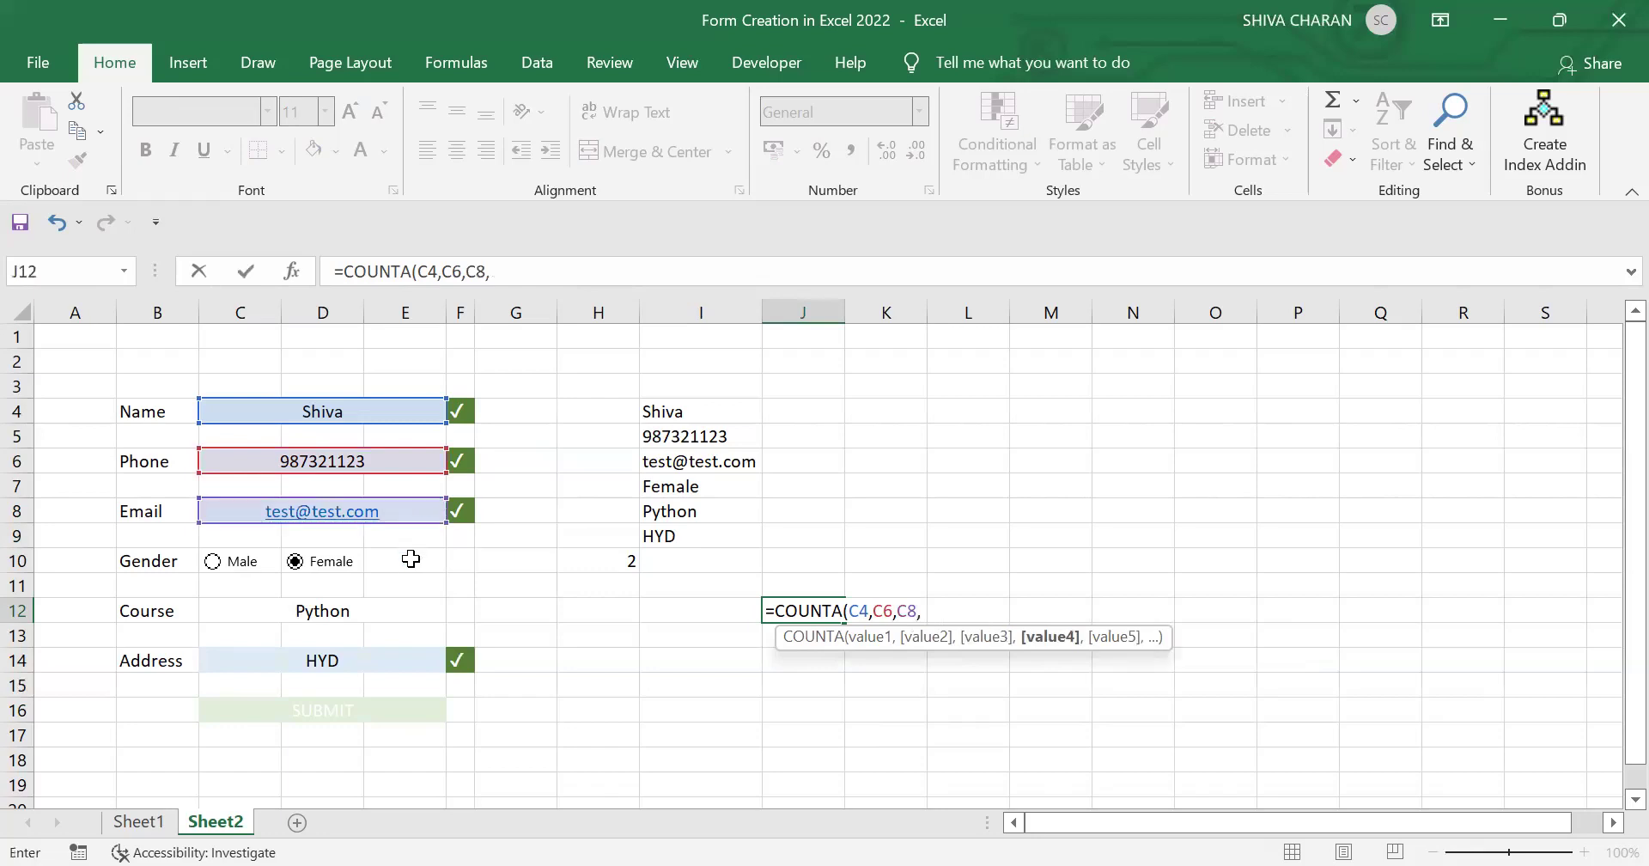
pyautogui.click(705, 487)
pyautogui.write(',')
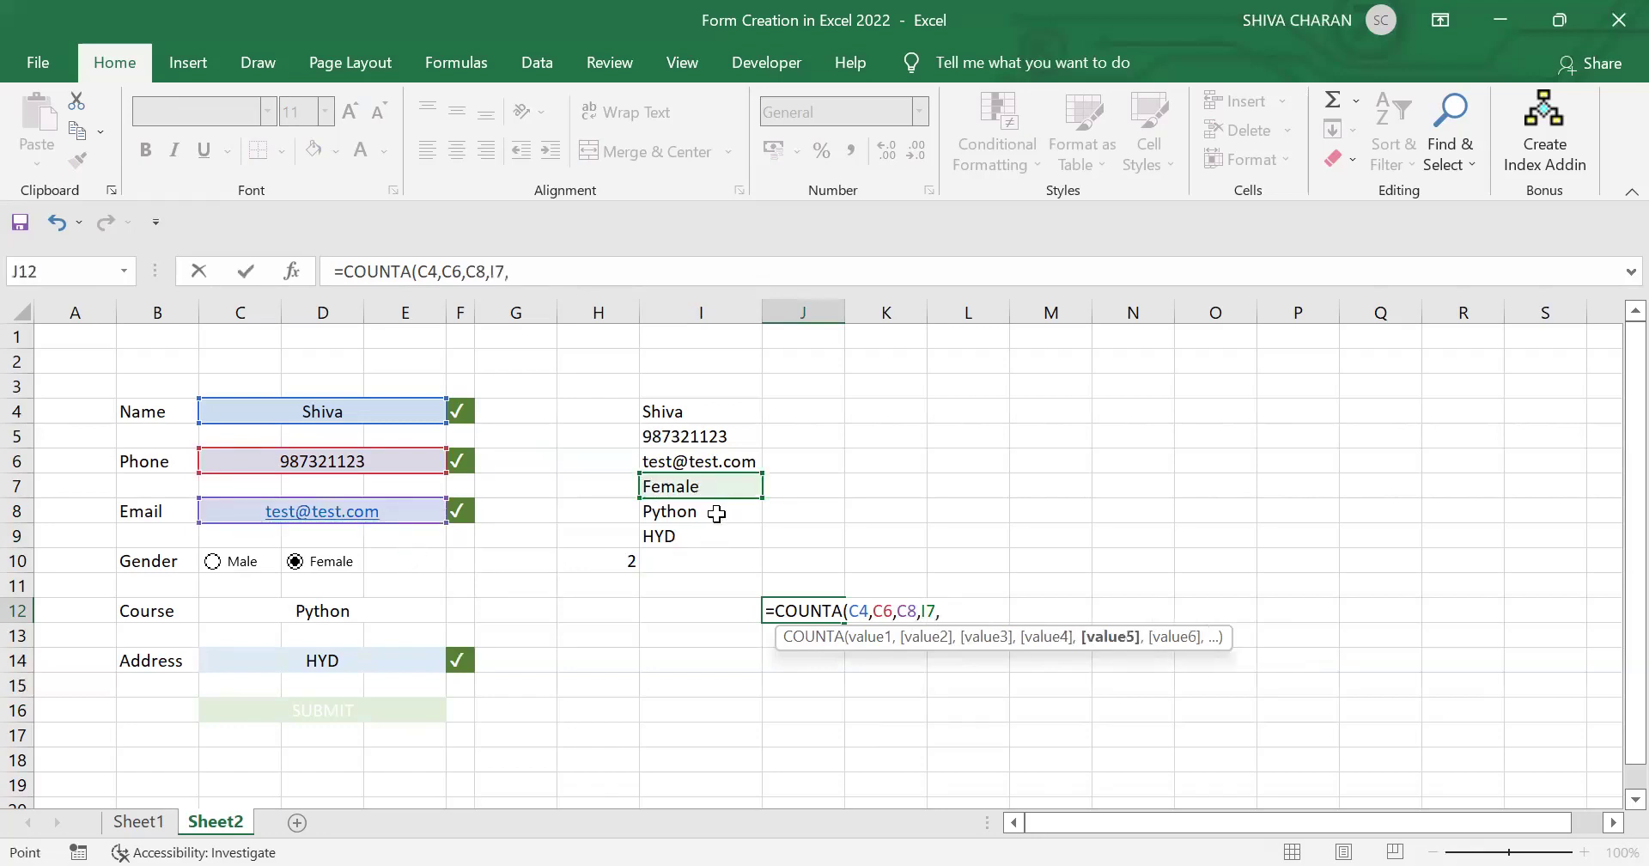
pyautogui.click(717, 513)
pyautogui.write(',')
pyautogui.click(710, 536)
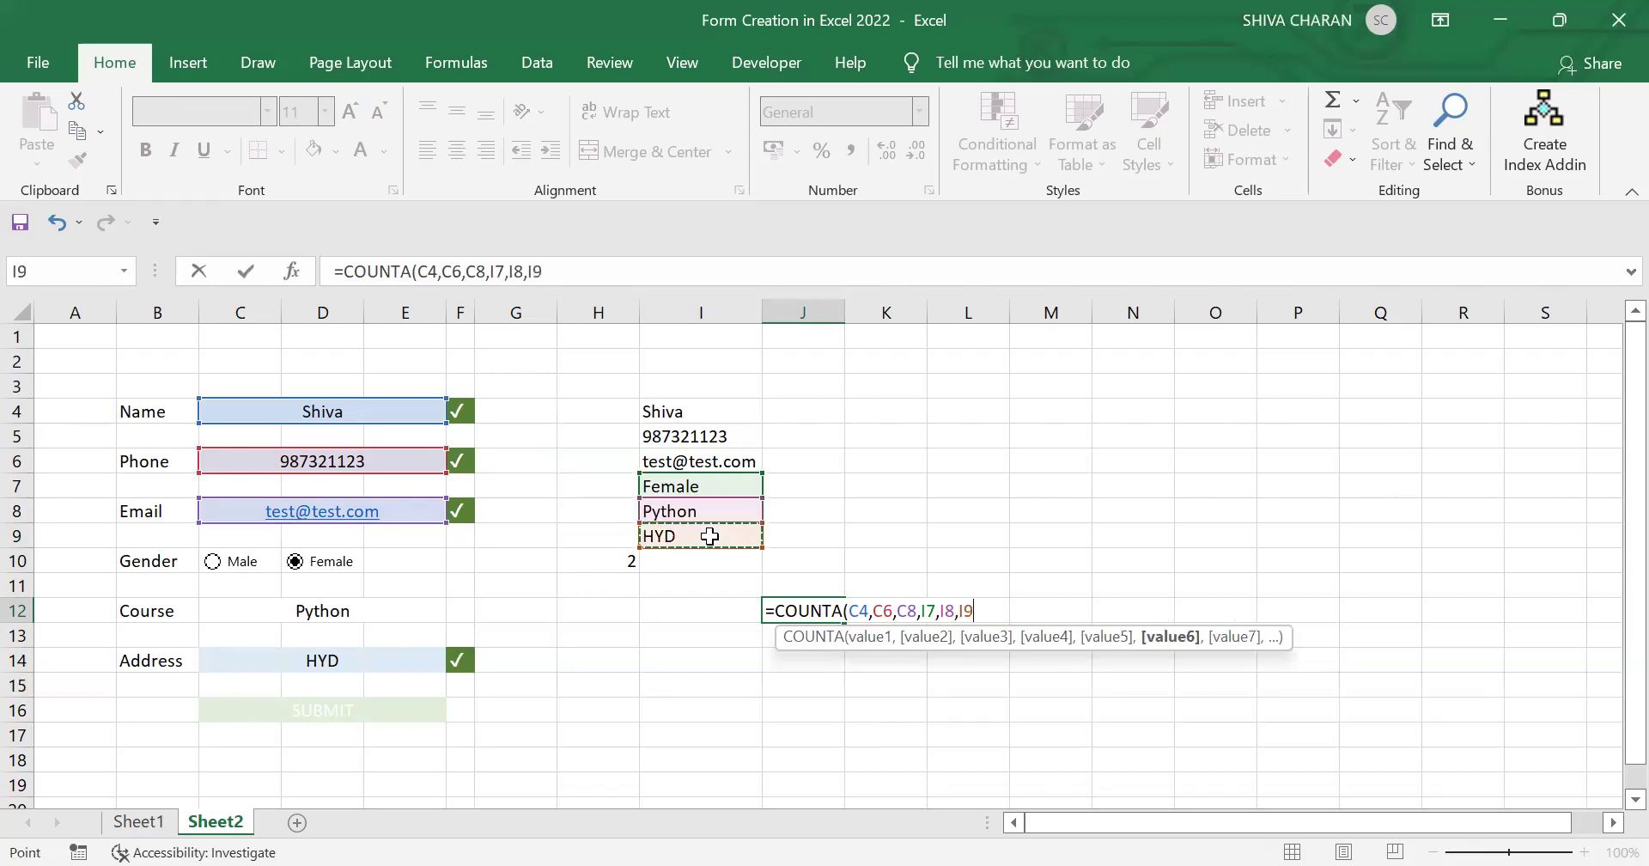
pyautogui.write(')')
pyautogui.press('Return')
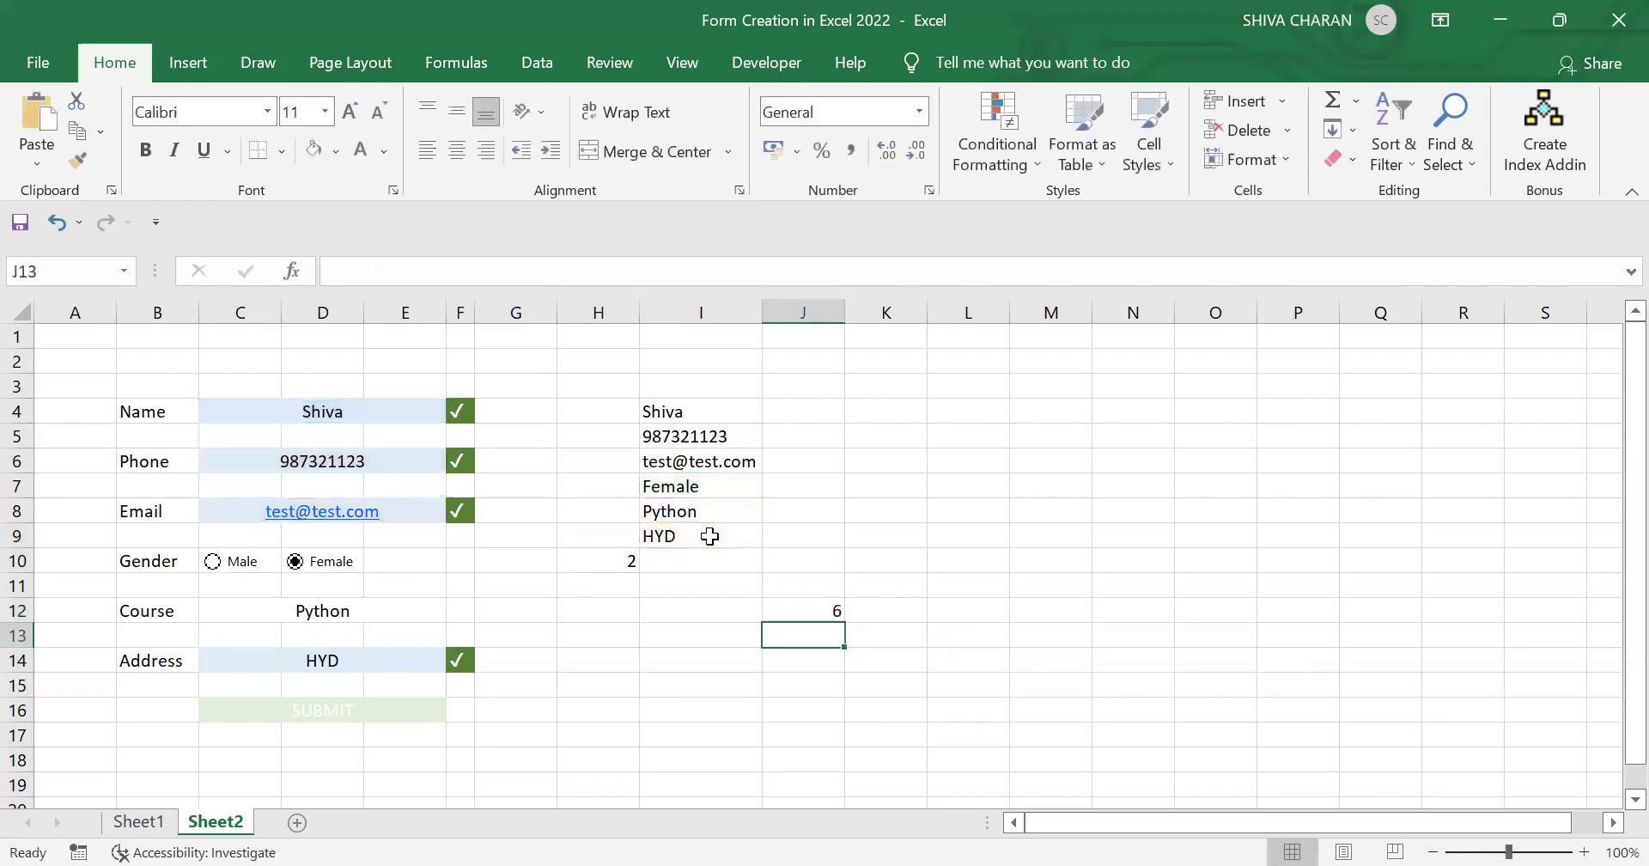
# Step: Clear Phone in C6 to see J12 drop, then re-enter 123243544 to restore 6
pyautogui.click(816, 611)
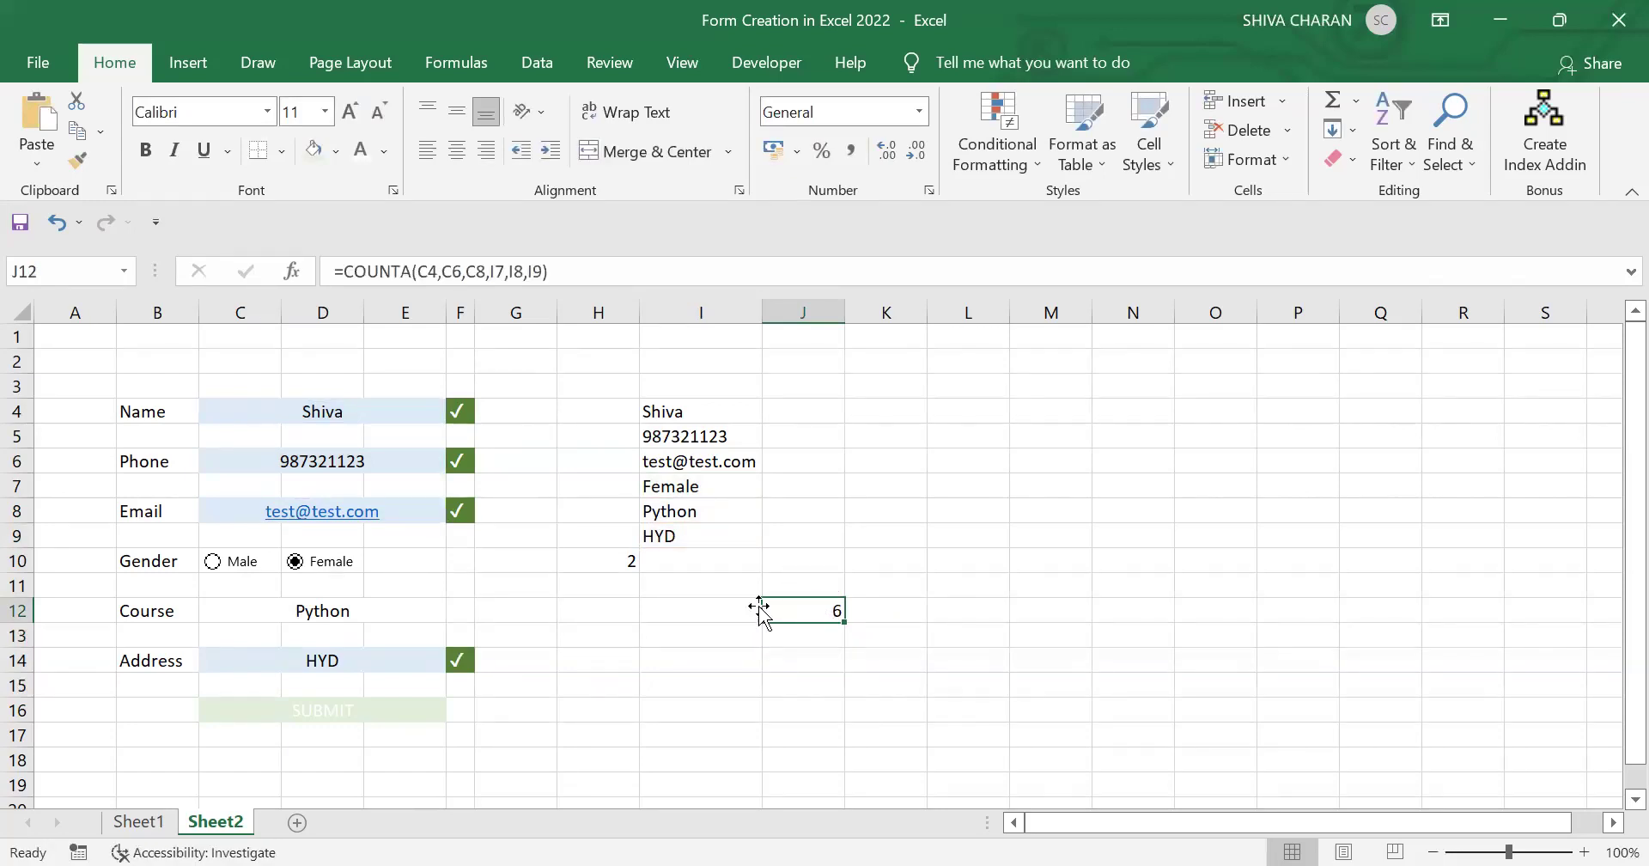
pyautogui.moveTo(401, 420); pyautogui.dragTo(402, 655)
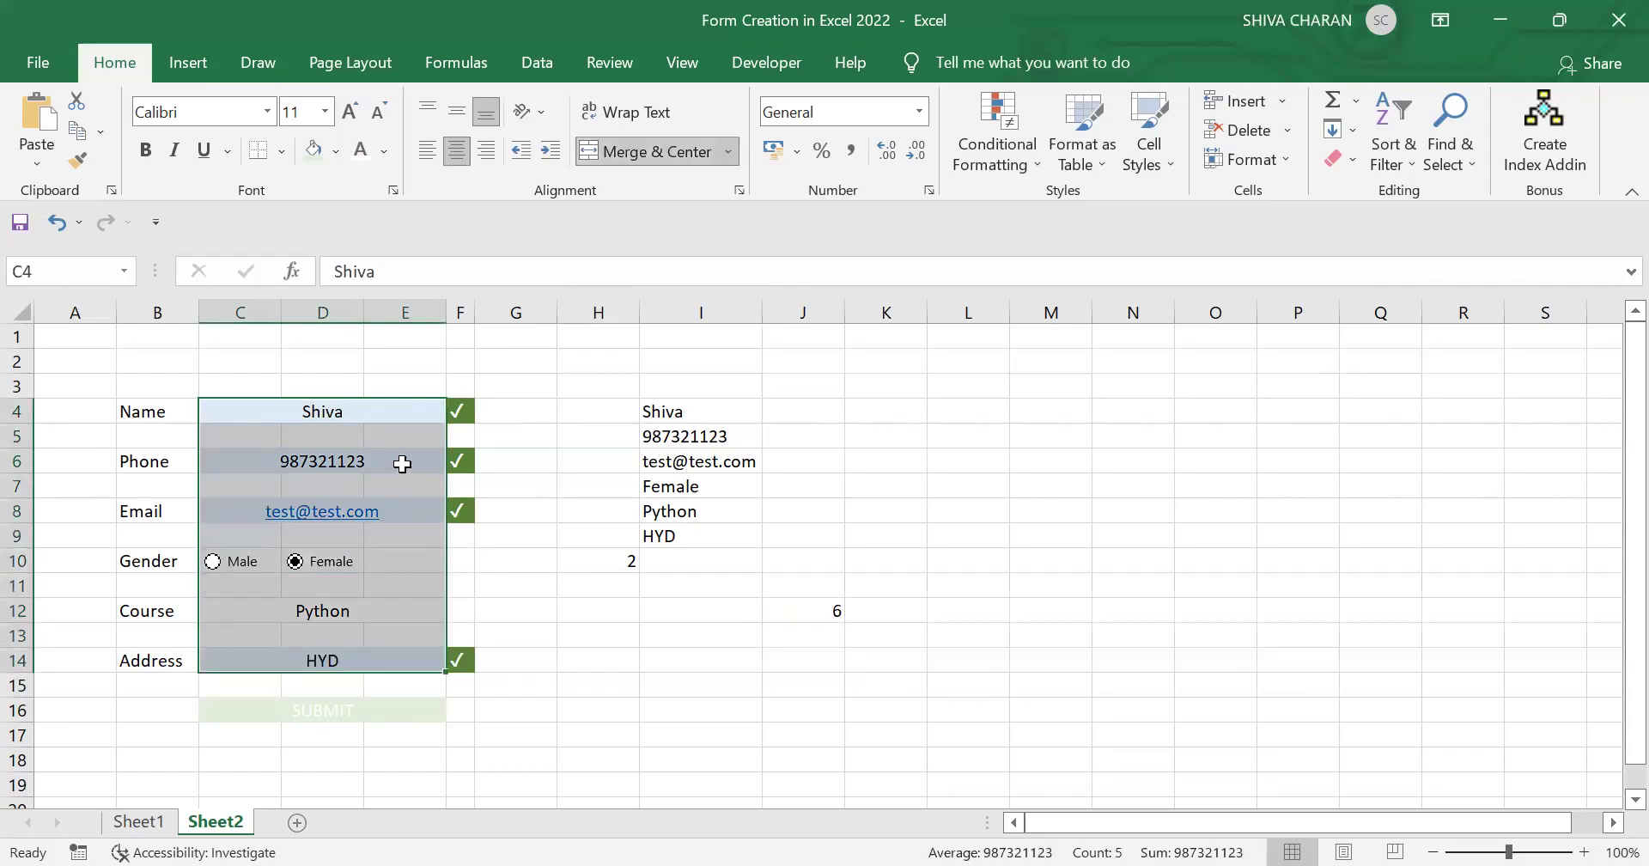
pyautogui.click(402, 463)
pyautogui.press('Delete')
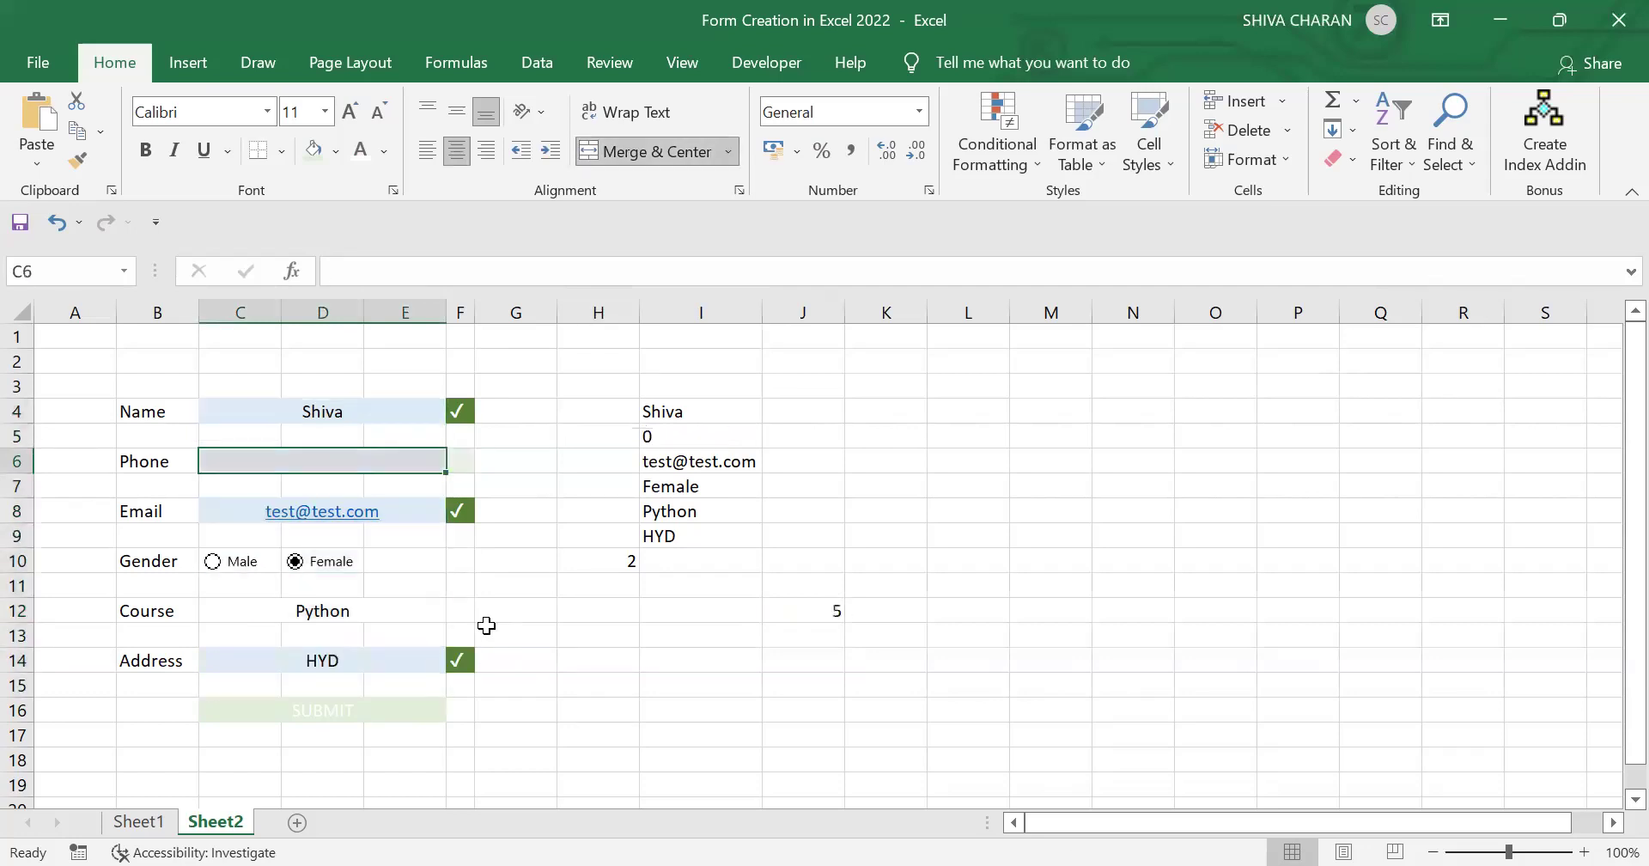
pyautogui.click(808, 613)
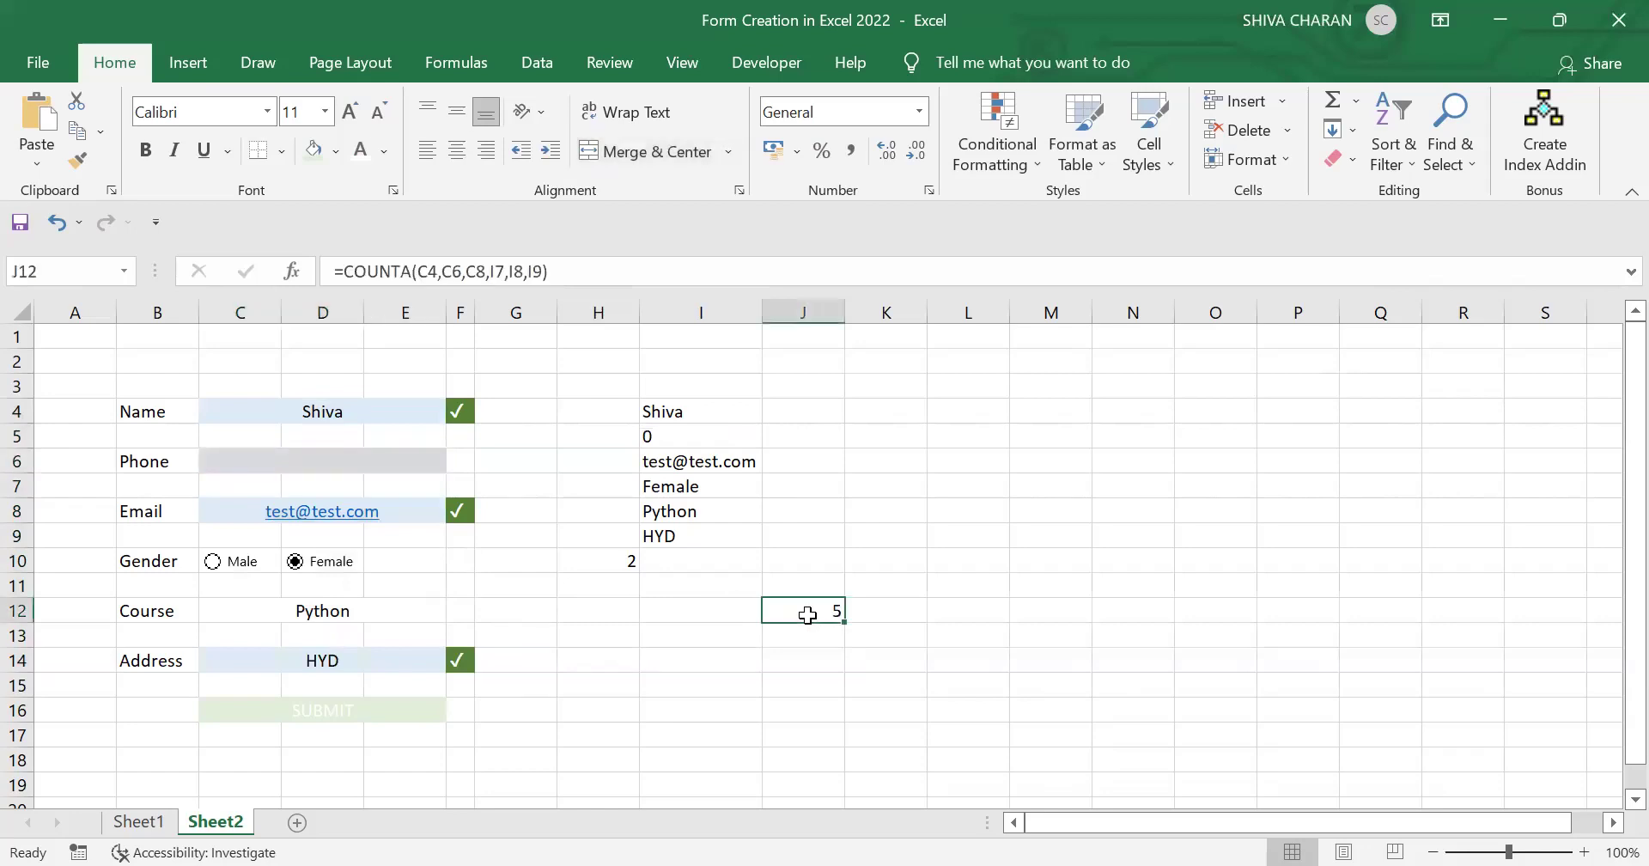
pyautogui.click(387, 460)
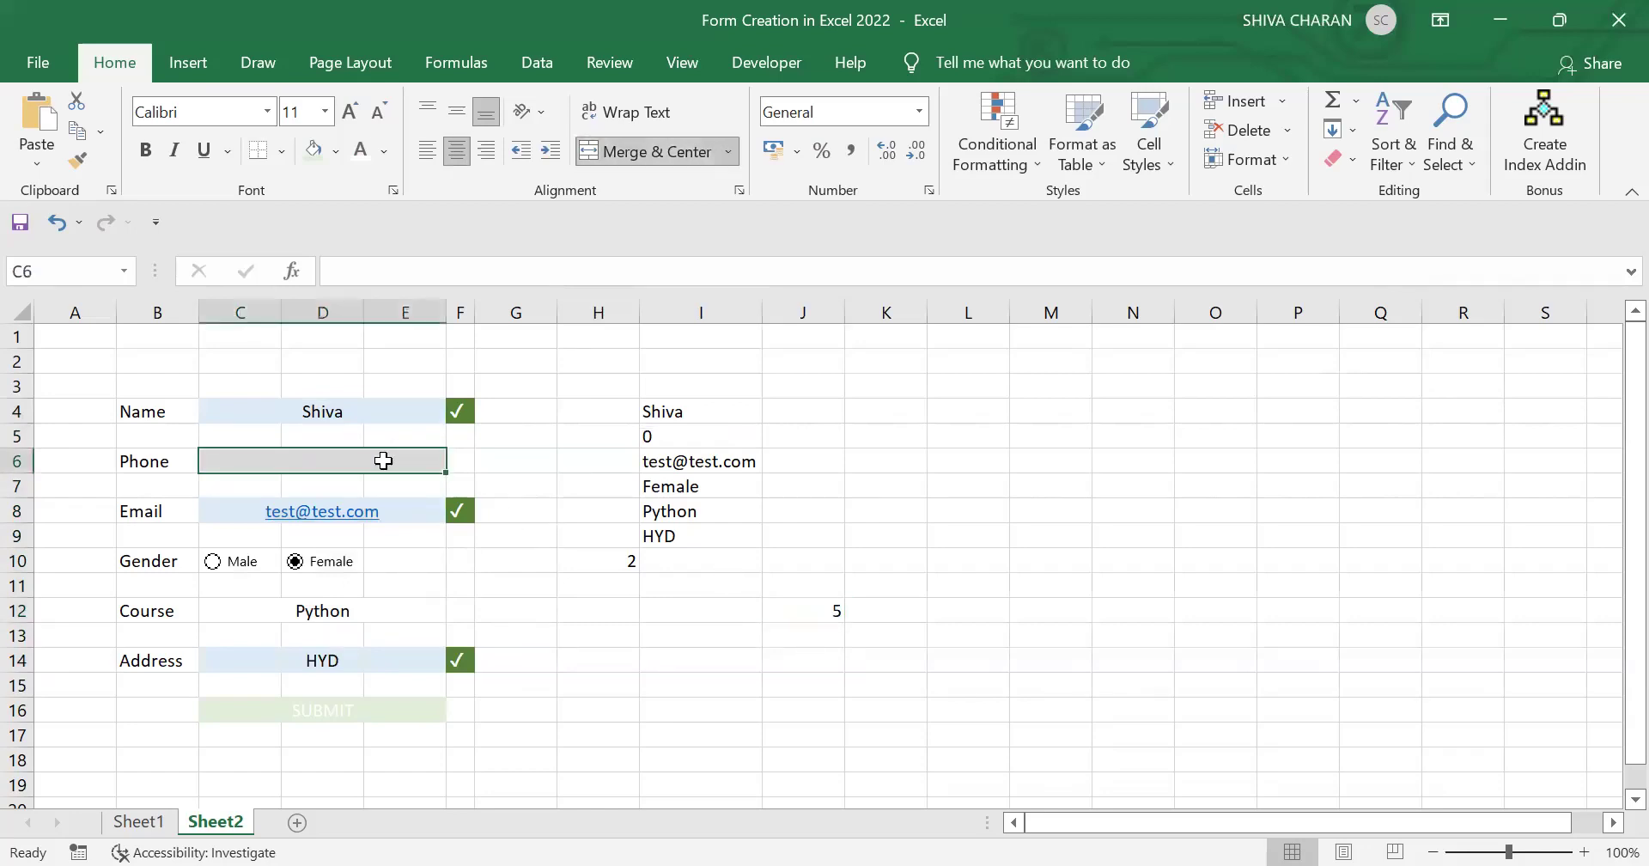
pyautogui.write('123243544')
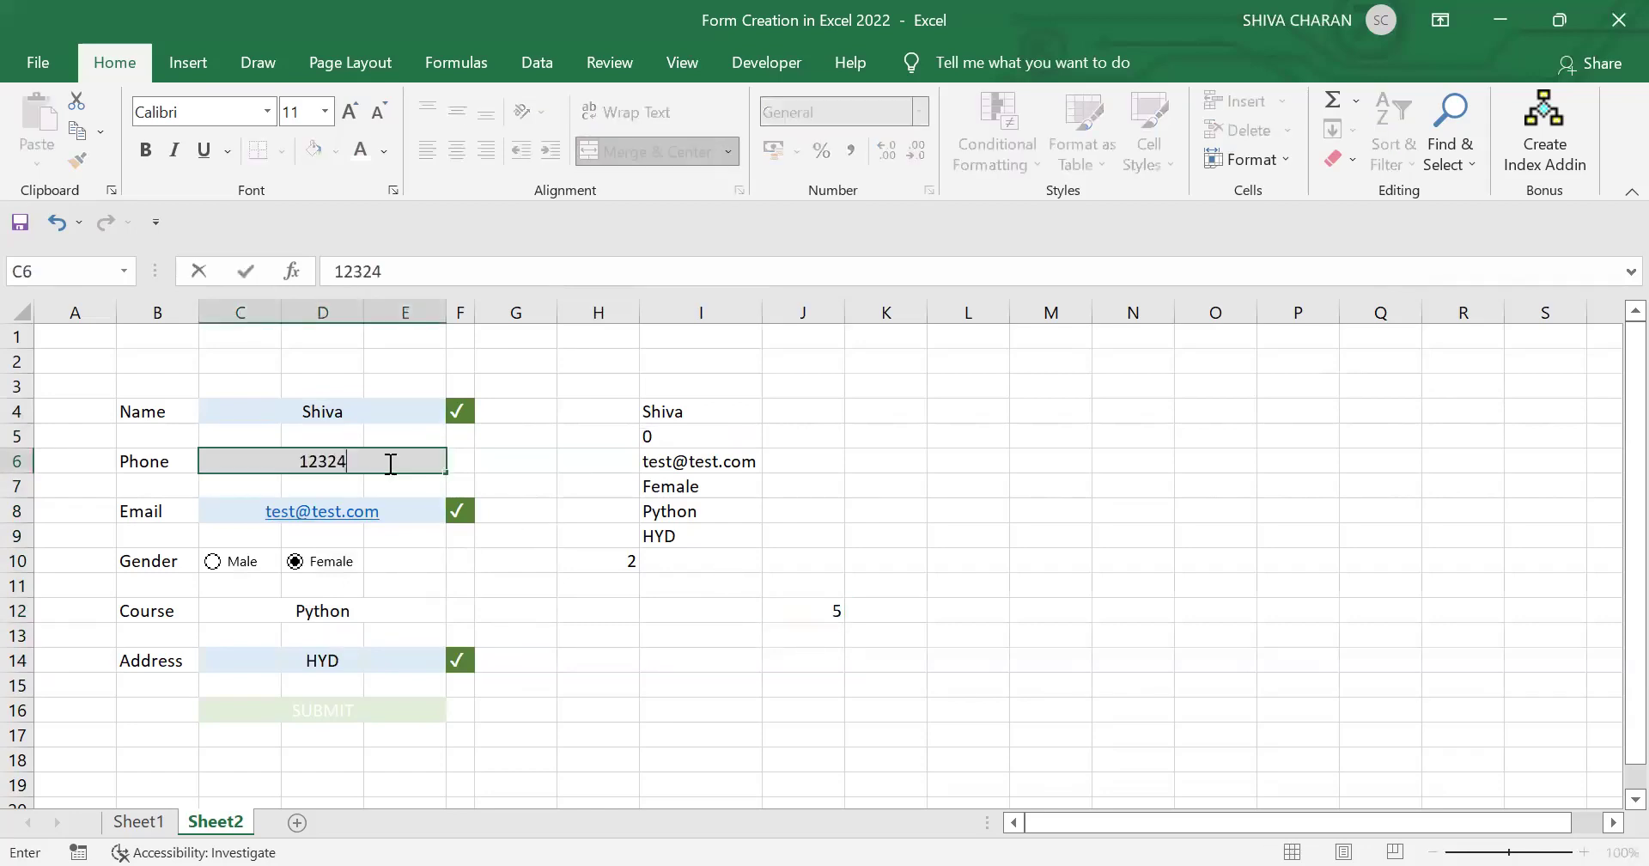
pyautogui.press('Return')
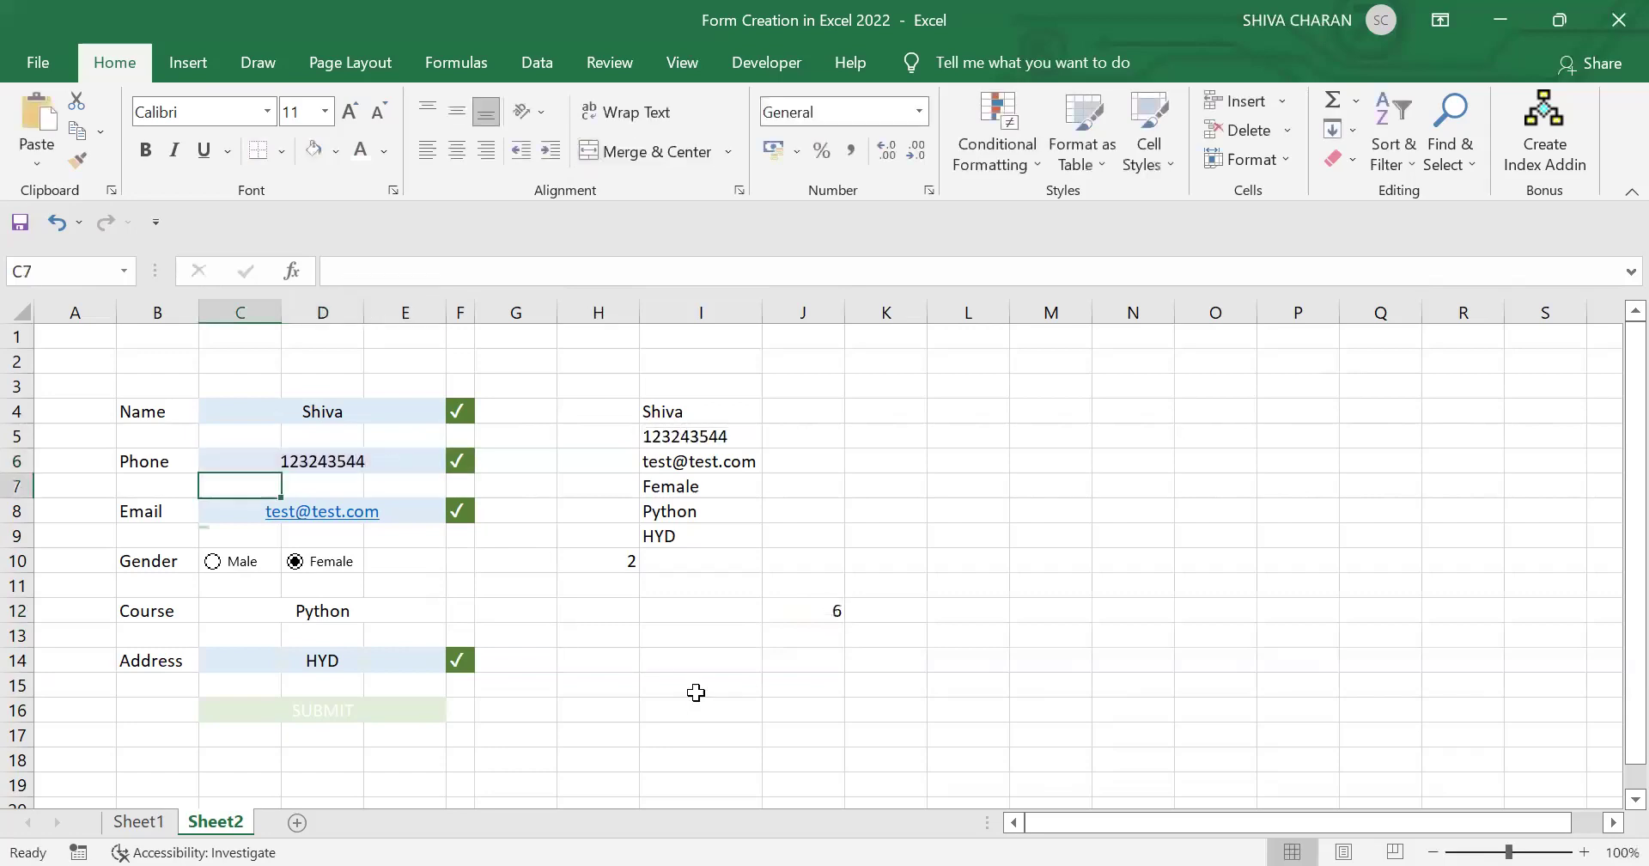
pyautogui.click(700, 692)
pyautogui.click(816, 611)
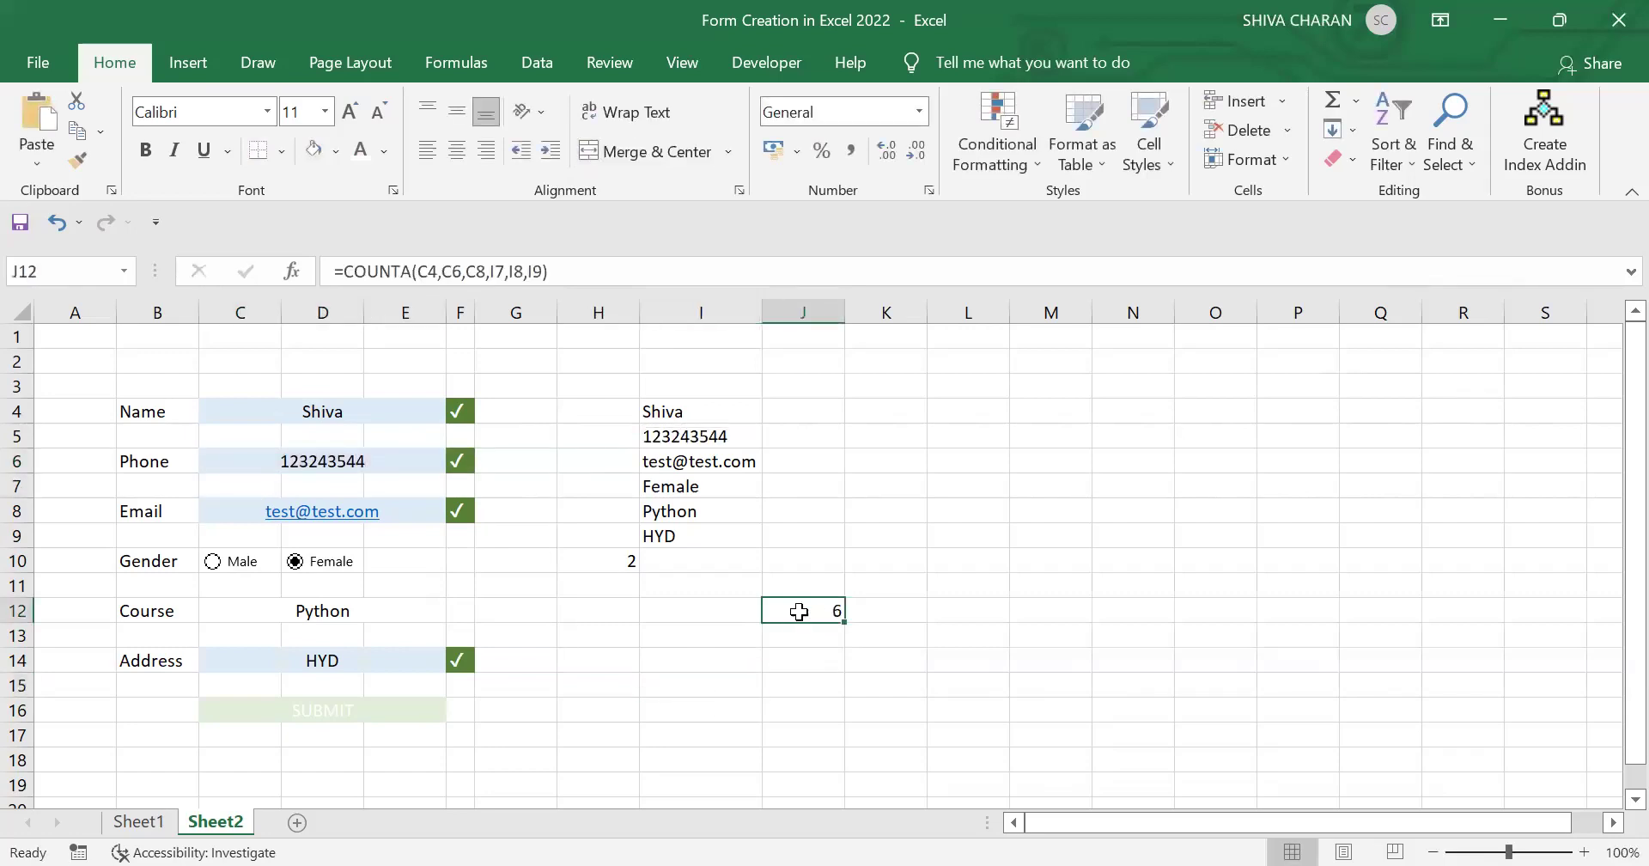
# Step: Copy J12's COUNTA formula text from the formula bar, save, and undo back to the original formula
pyautogui.click(367, 713)
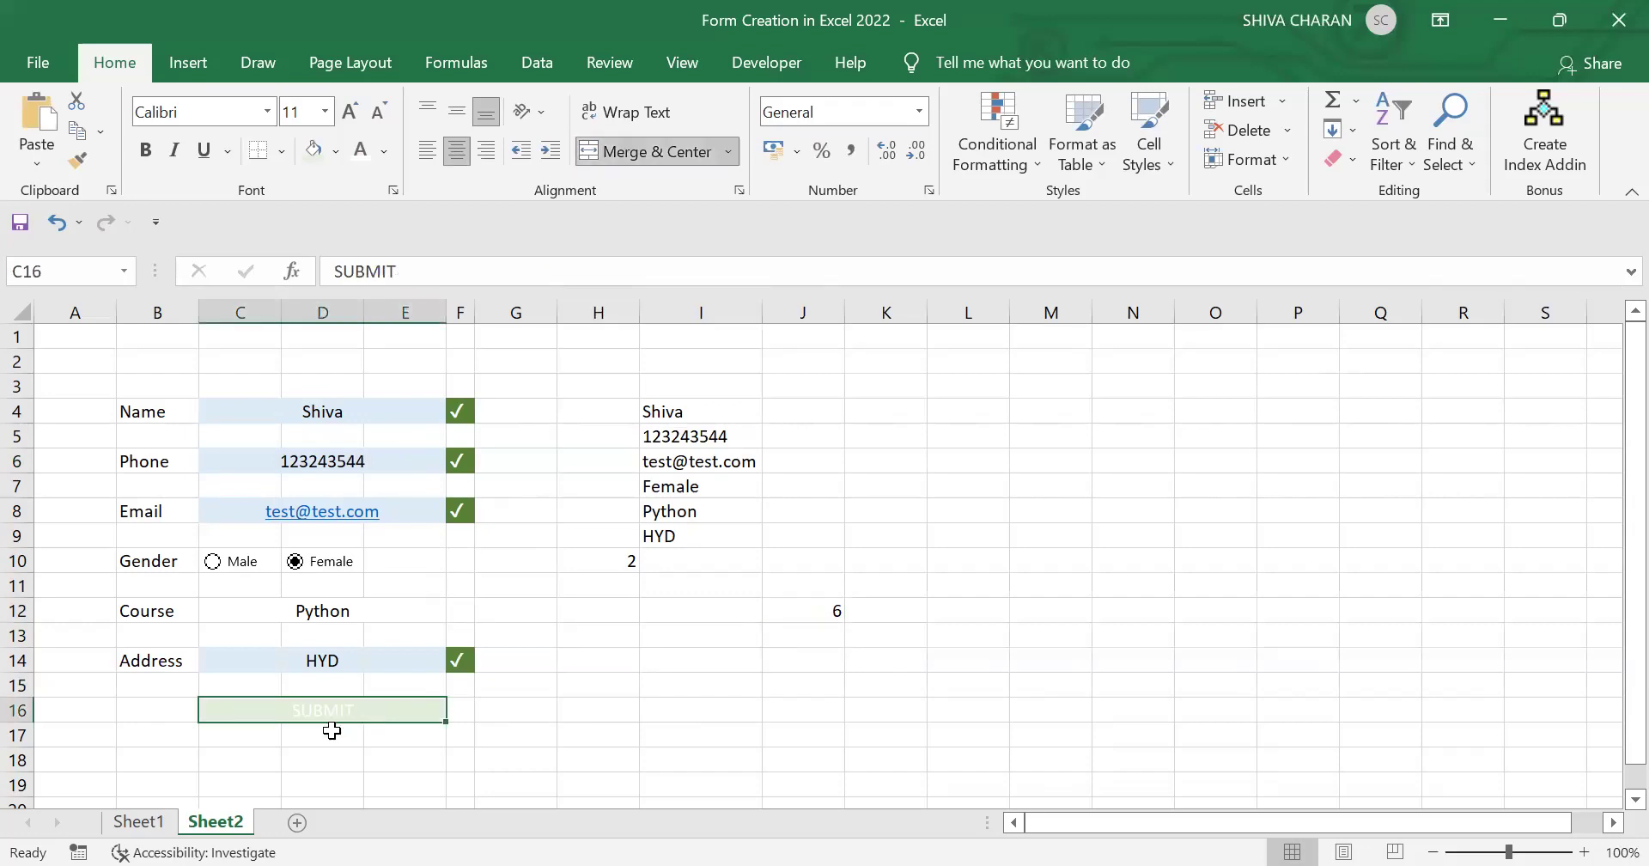
pyautogui.click(814, 621)
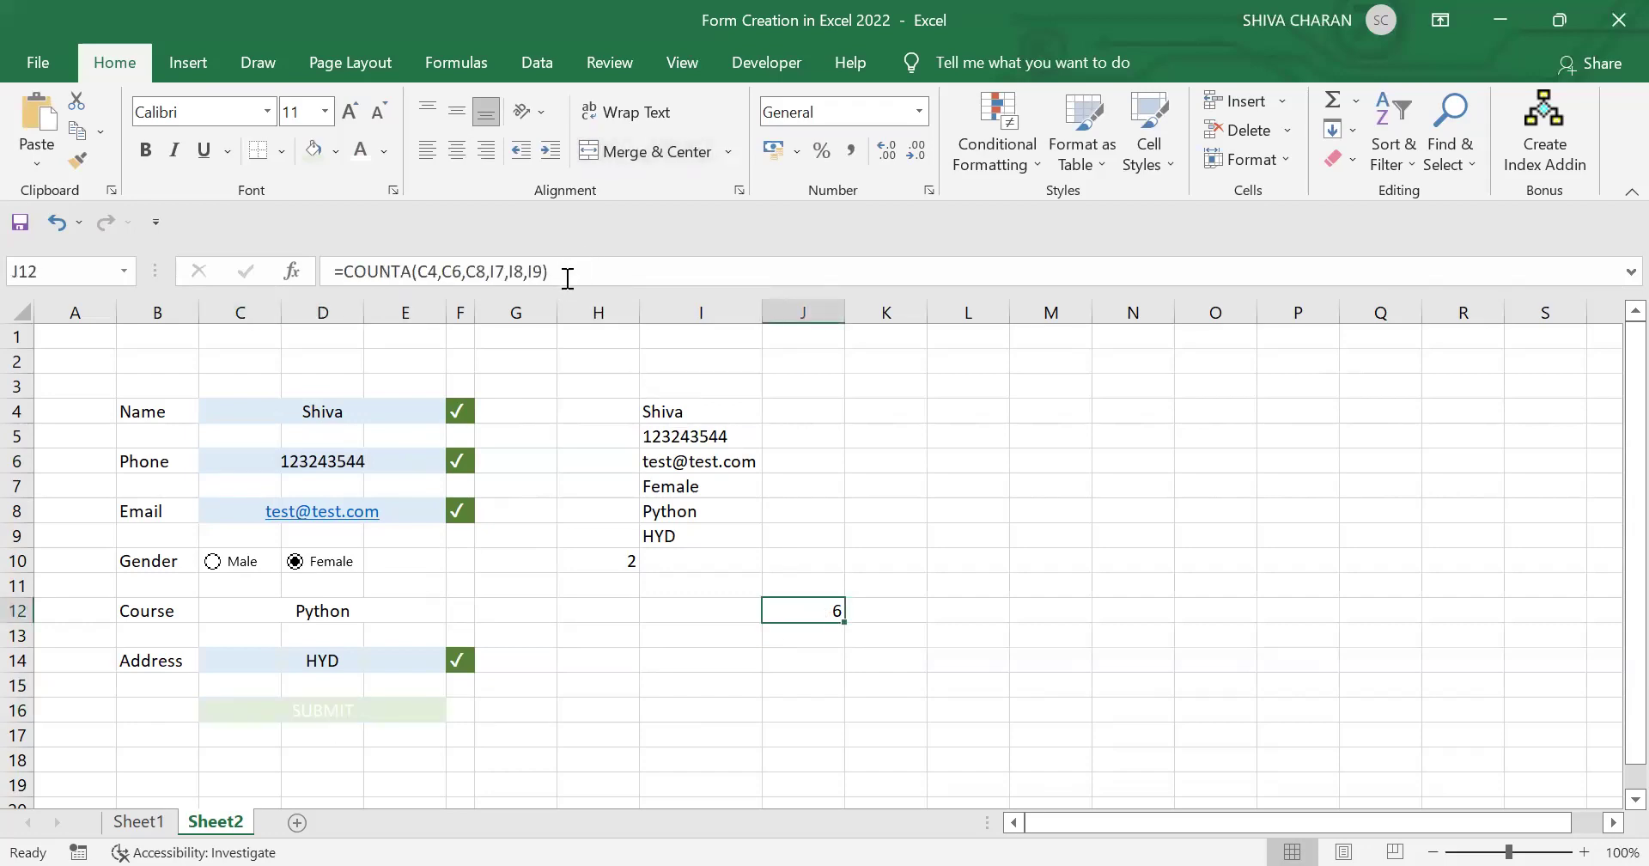
pyautogui.moveTo(565, 279); pyautogui.dragTo(390, 281)
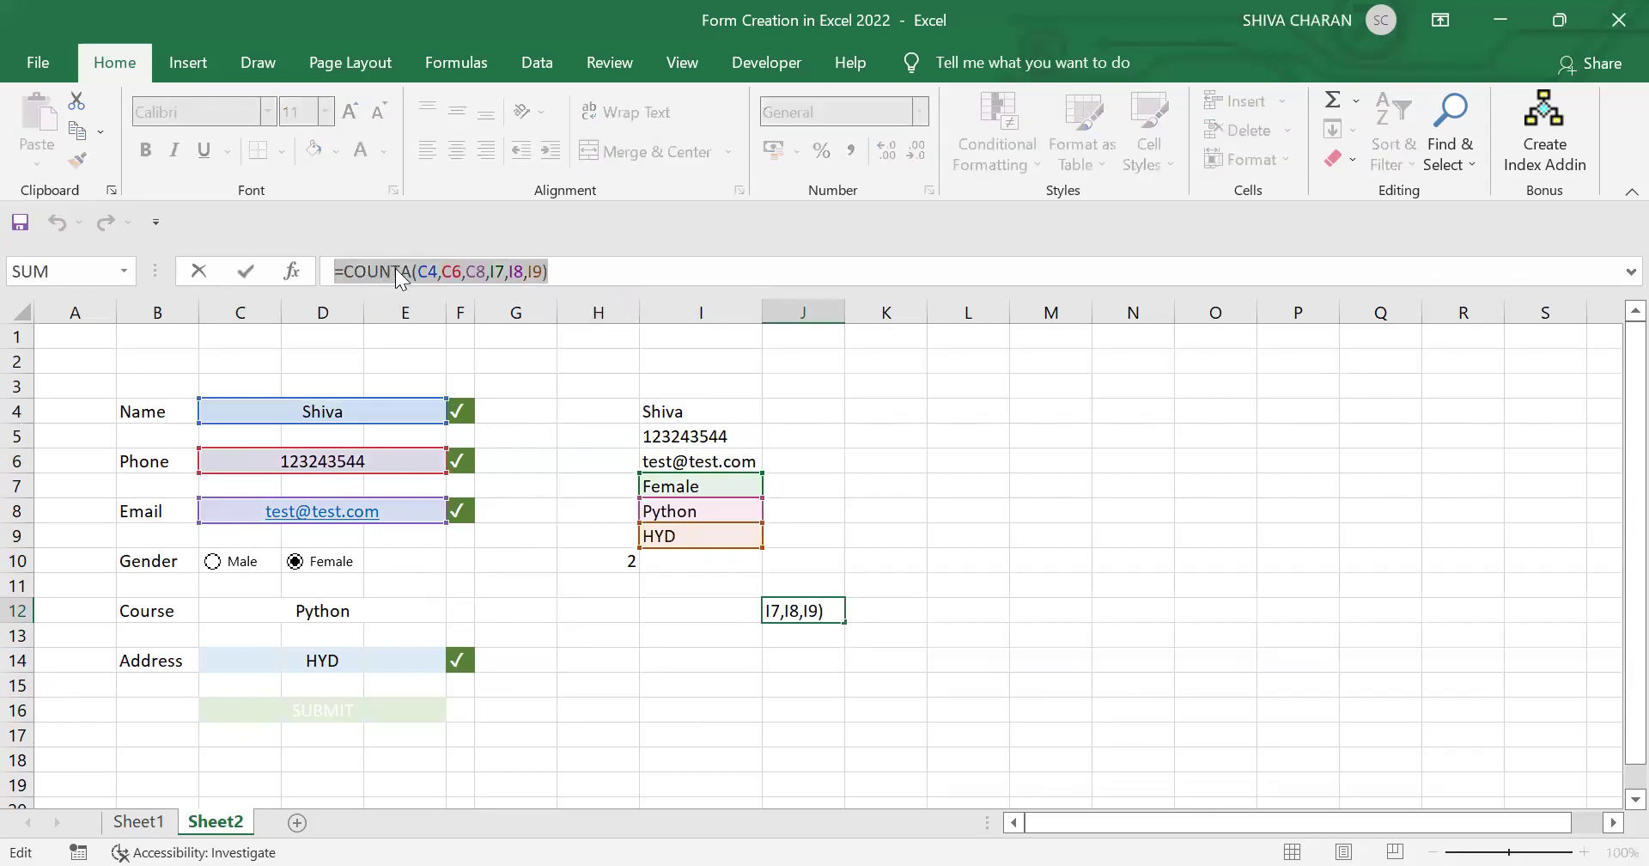
pyautogui.rightClick(467, 314)
pyautogui.click(467, 318)
pyautogui.click(756, 702)
pyautogui.press('Return')
pyautogui.hotkey('ctrl', 's')
pyautogui.hotkey('ctrl', 'z')
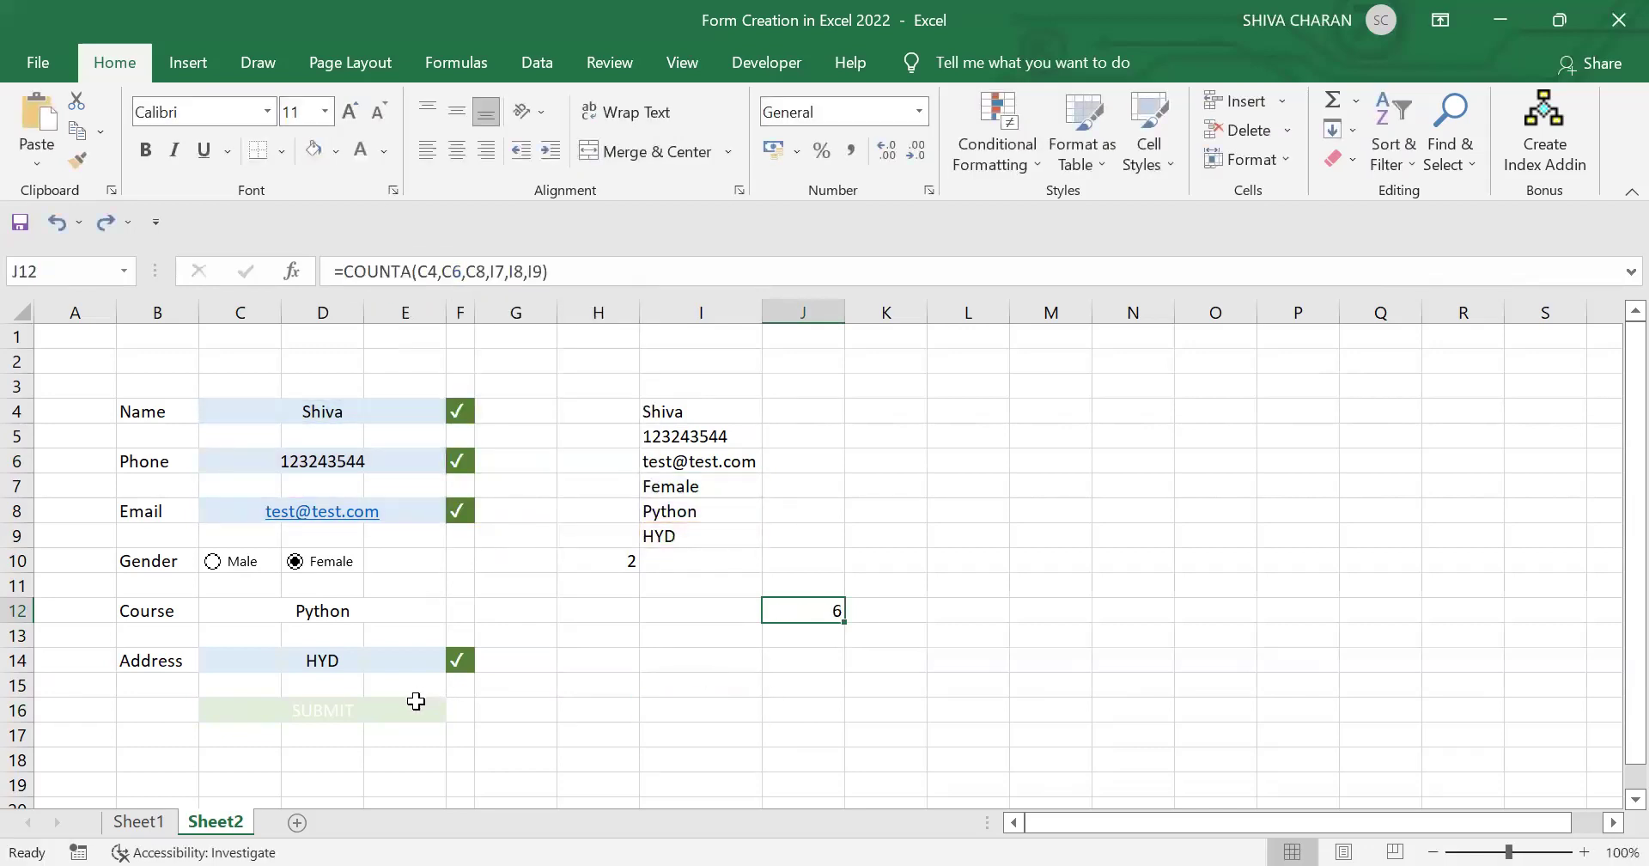
pyautogui.click(405, 711)
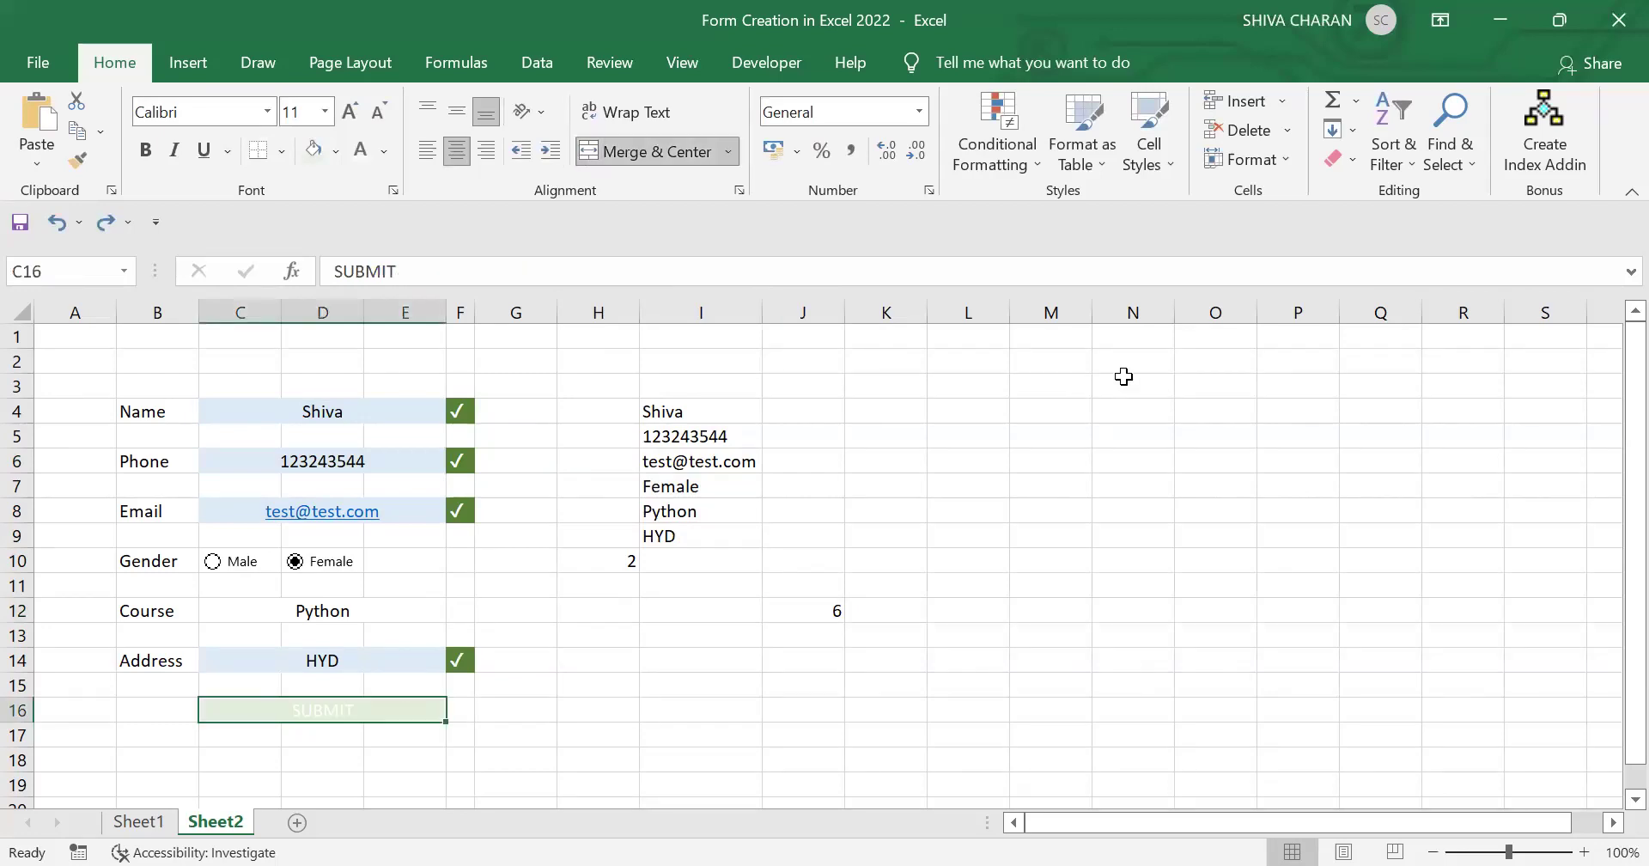
# Step: Create a formula conditional rule =COUNTA(C4,C6,C8,I7,I8,I9)=6 for the SUBMIT cell
pyautogui.click(992, 160)
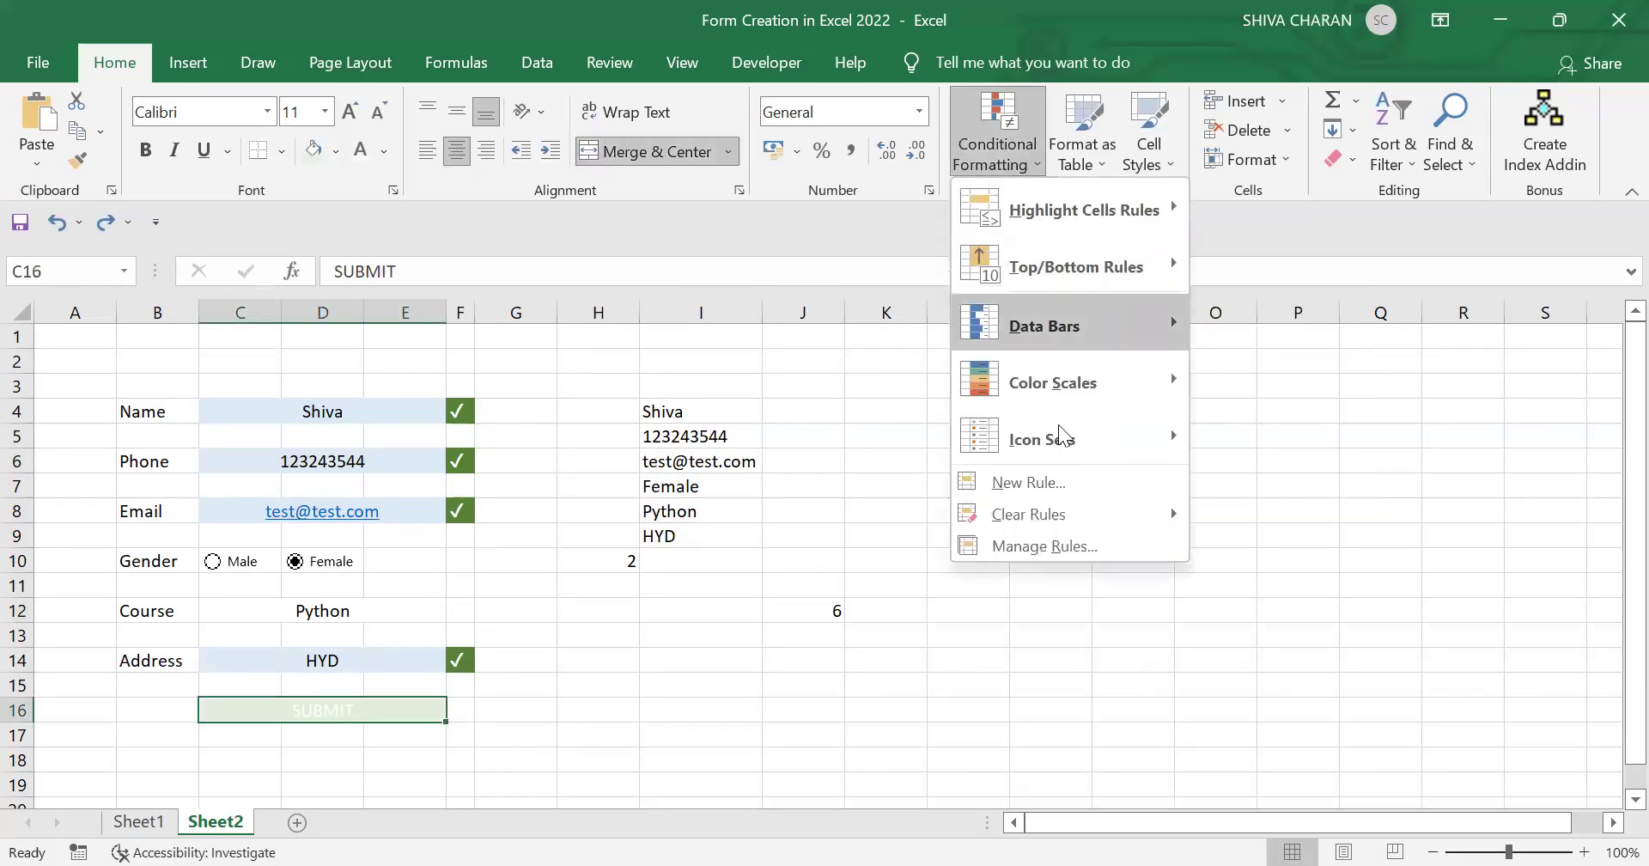
pyautogui.click(1080, 495)
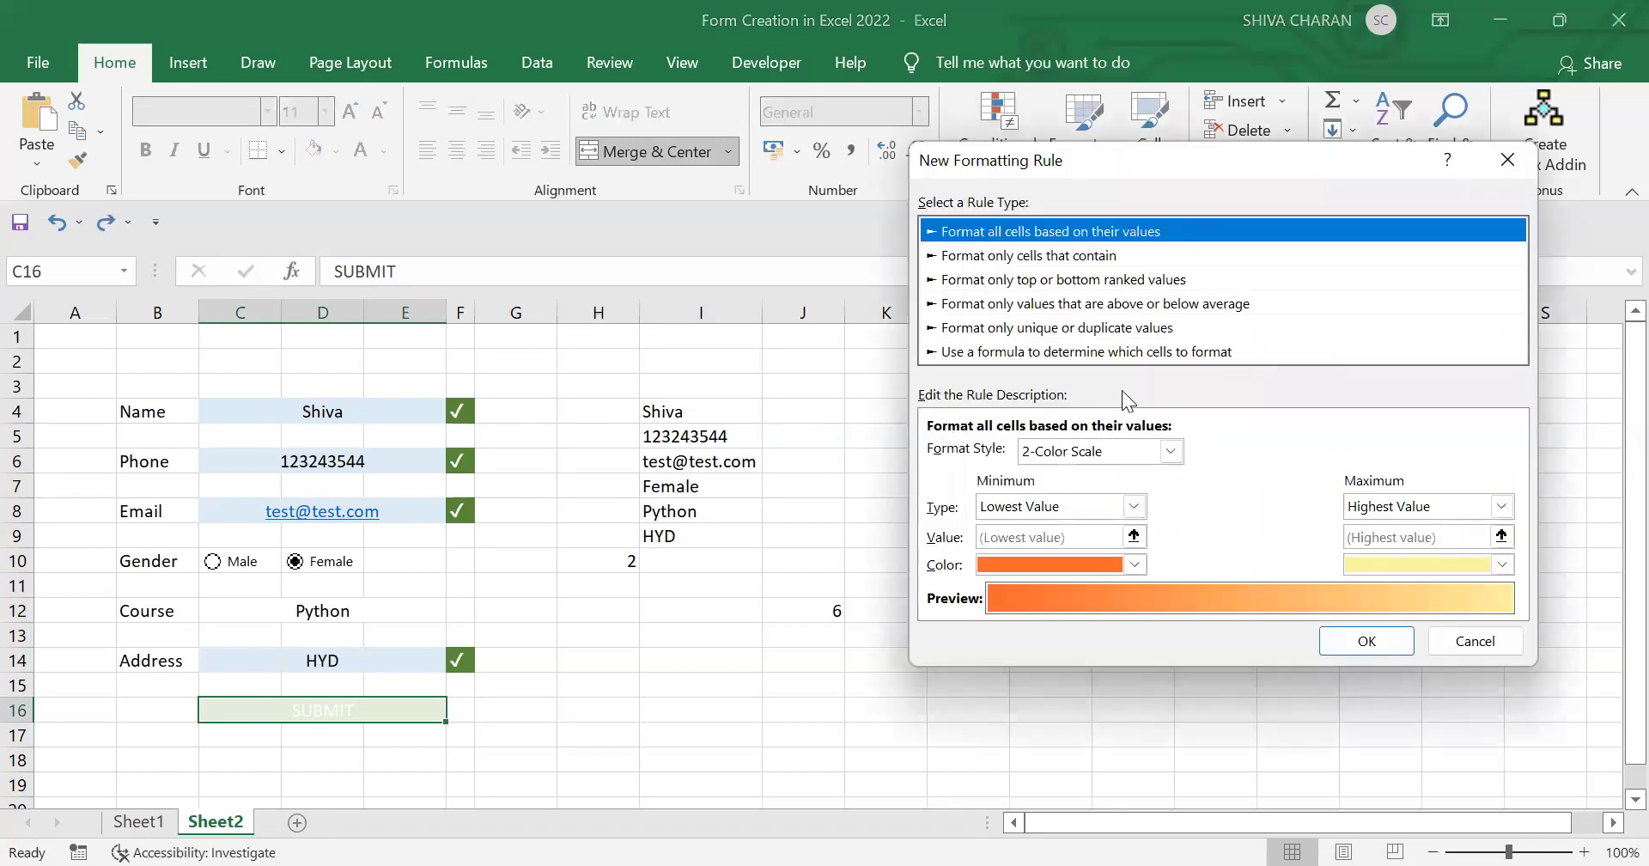
pyautogui.click(1014, 352)
pyautogui.click(1140, 448)
pyautogui.hotkey('ctrl', 'v')
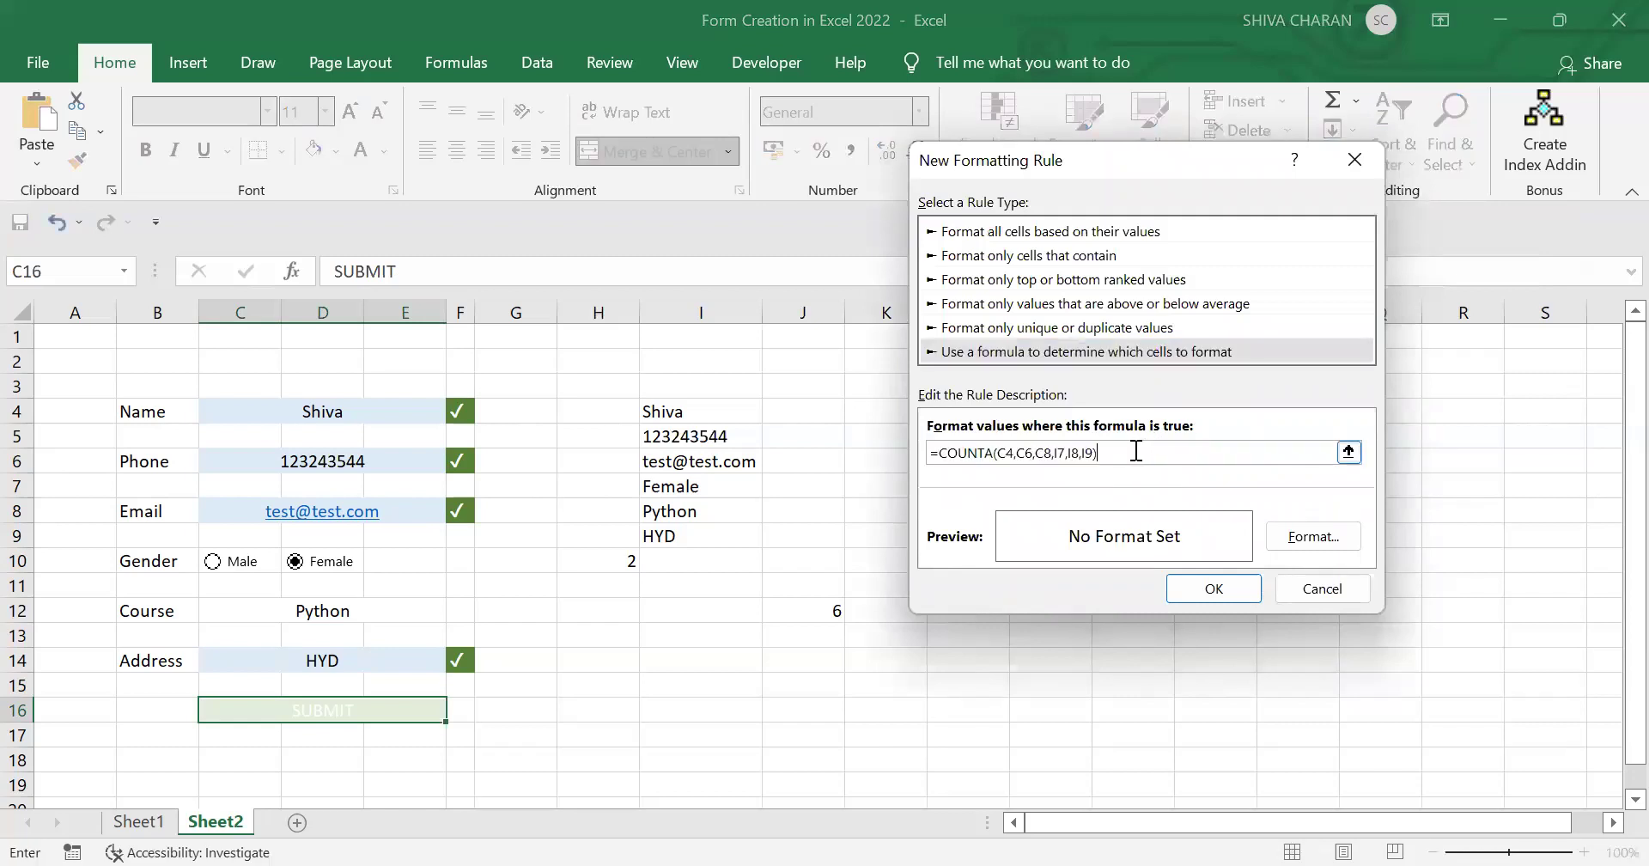
pyautogui.write('=6')
# Step: Format the rule with white font and dark green fill, and apply it
pyautogui.click(1323, 536)
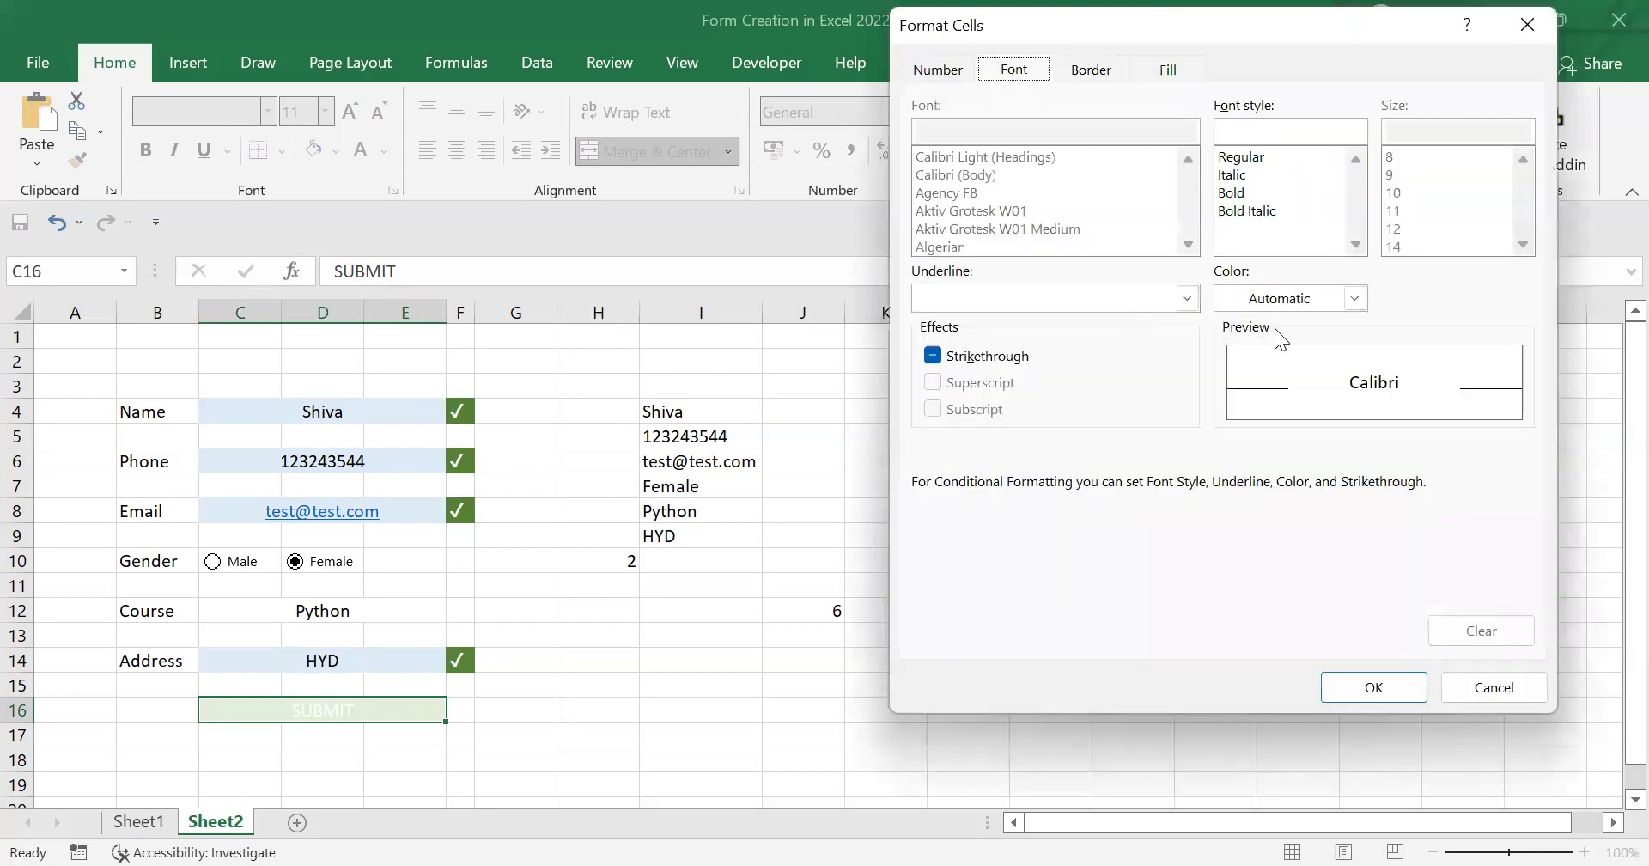
pyautogui.click(1312, 301)
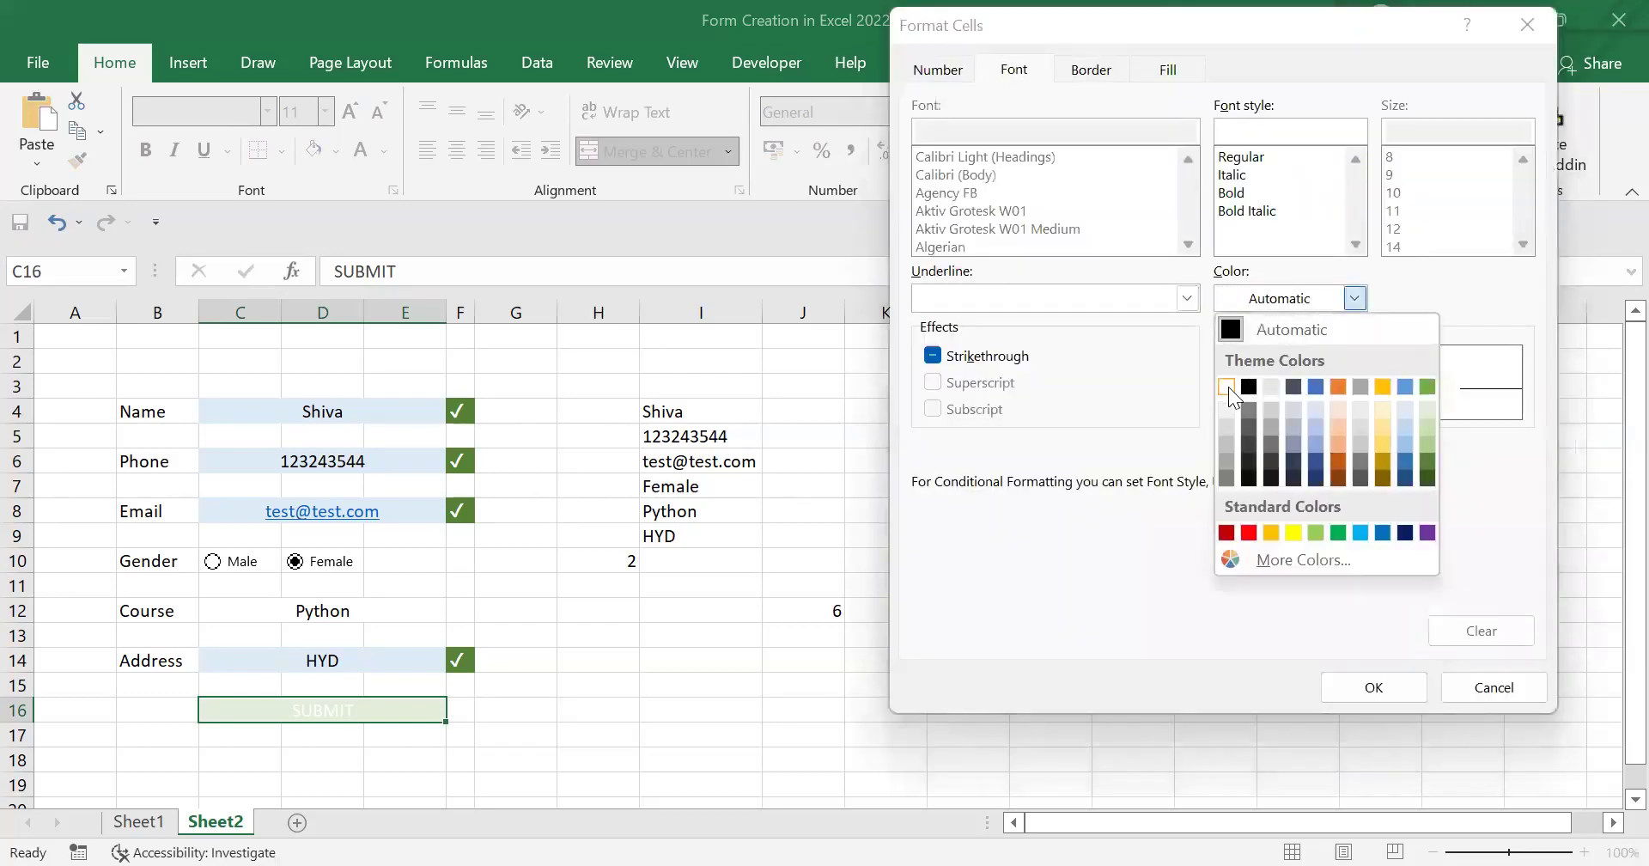
pyautogui.click(1227, 386)
pyautogui.click(1161, 73)
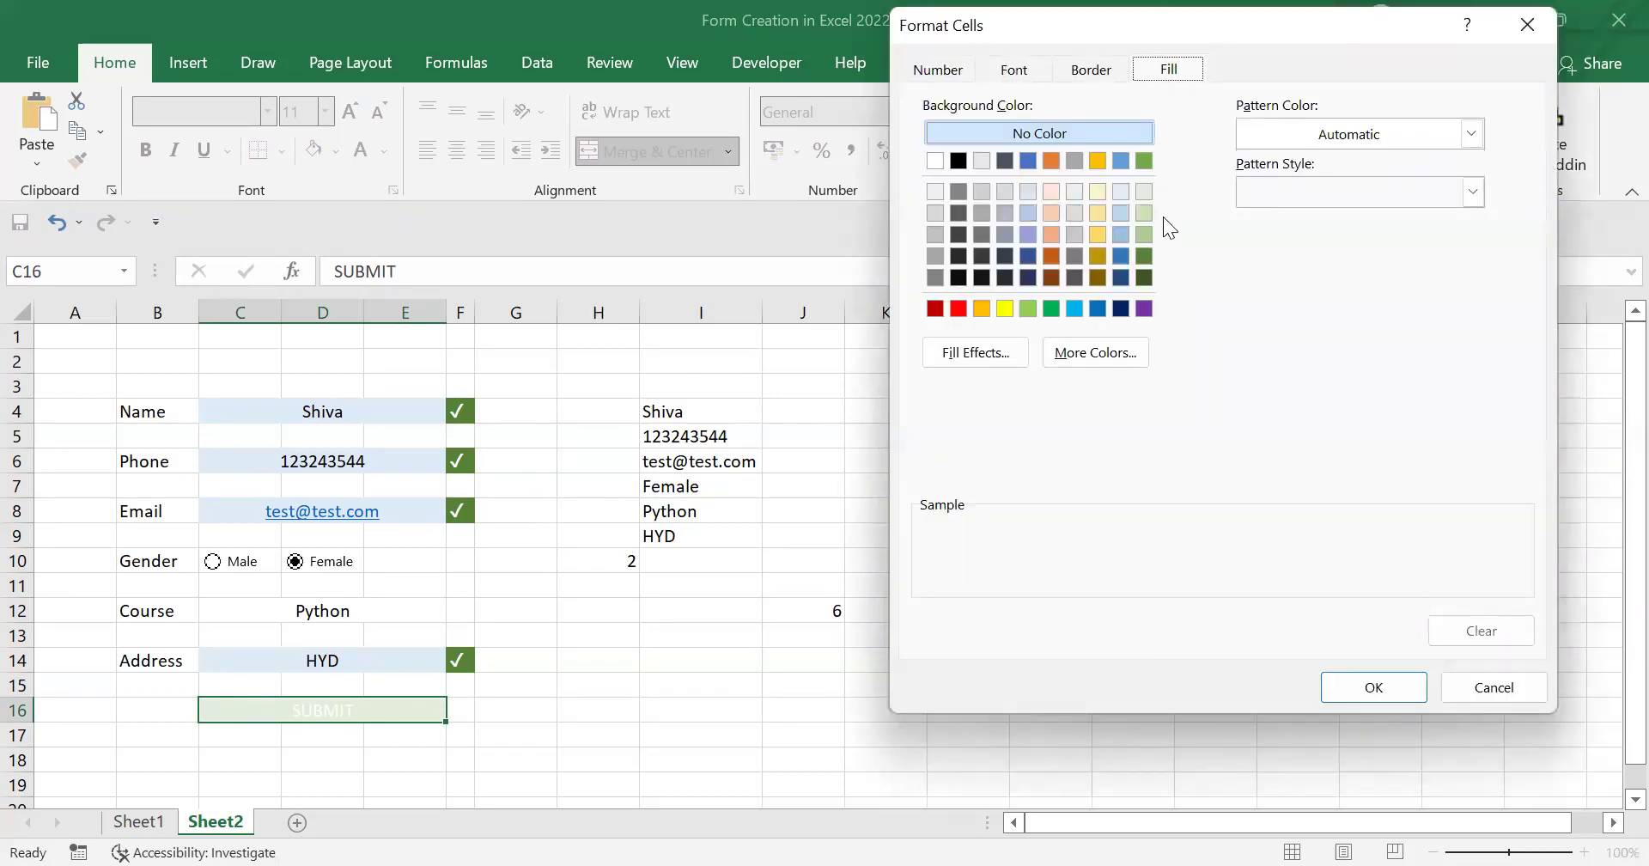
pyautogui.click(1144, 256)
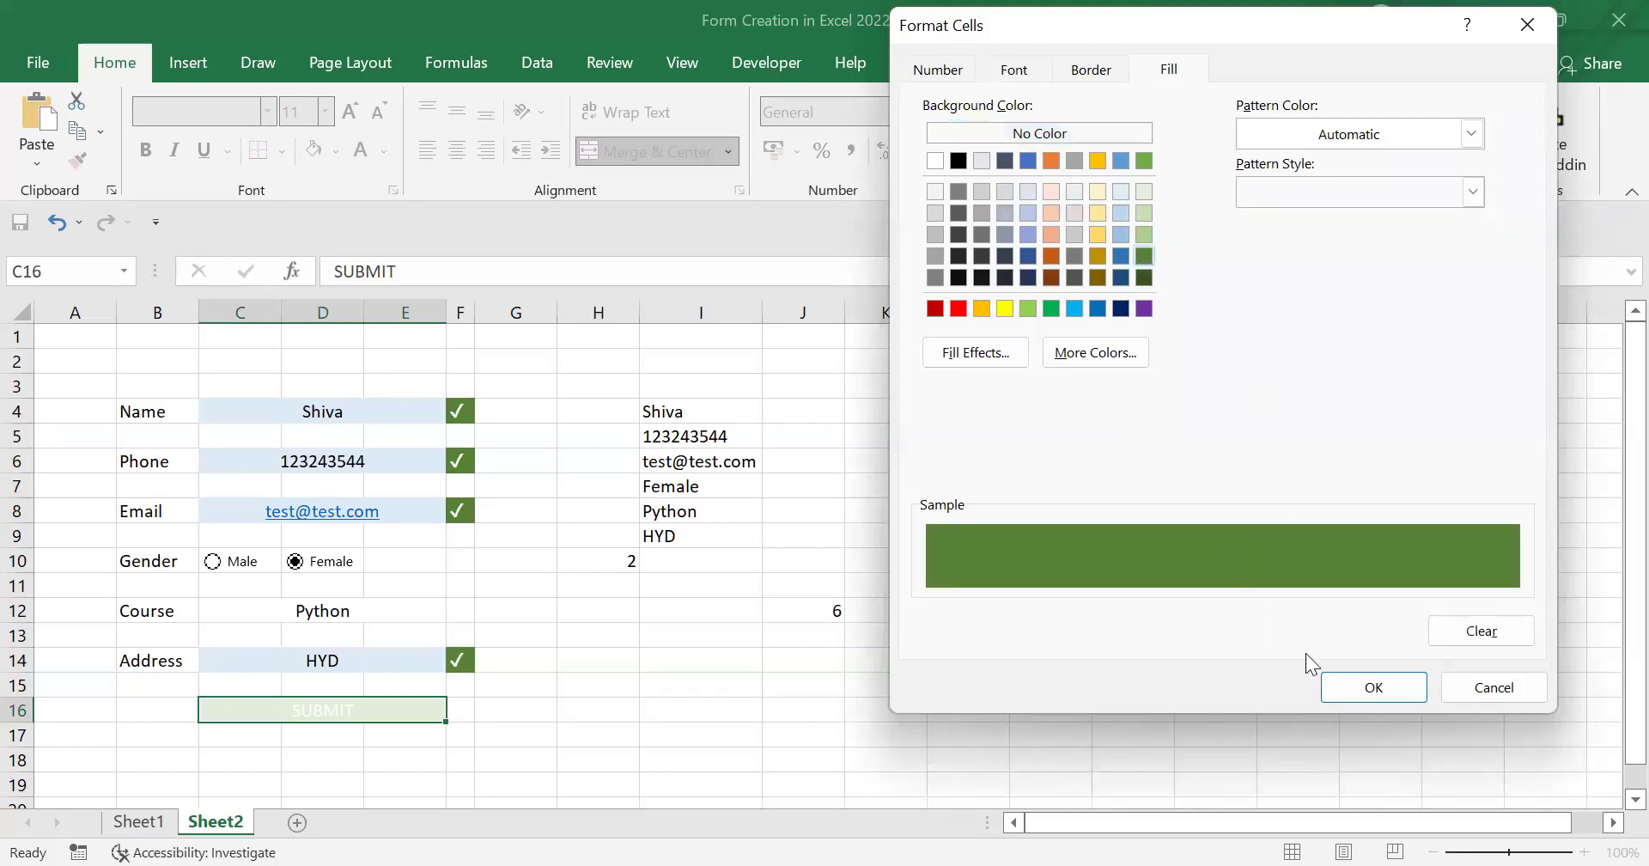
pyautogui.click(1144, 278)
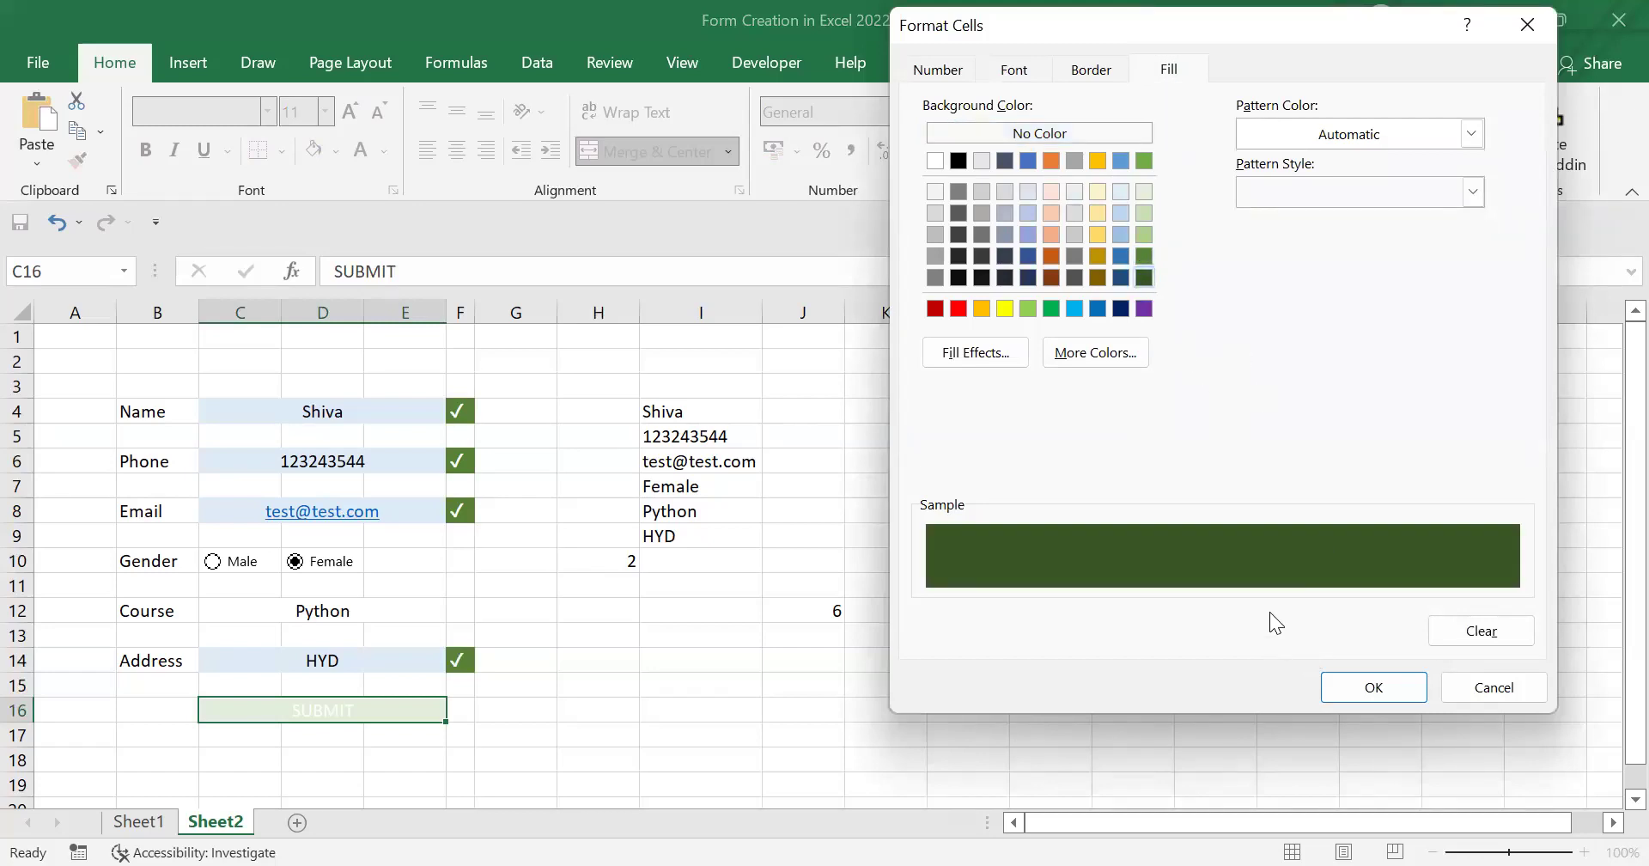
pyautogui.press('Return')
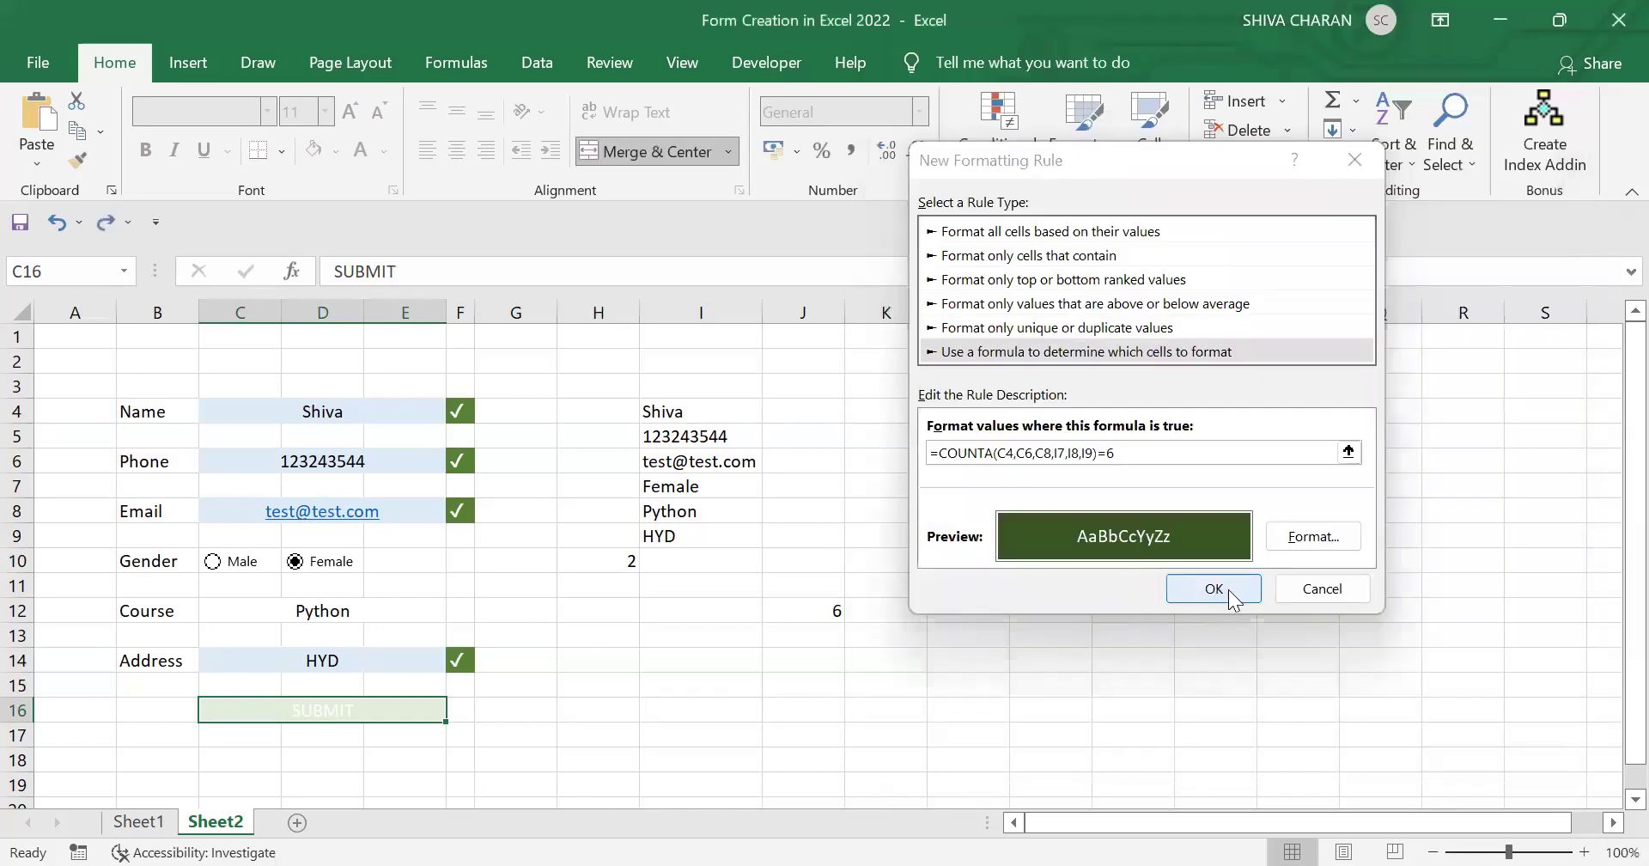
pyautogui.click(1214, 589)
# Step: Test the rule by clearing and restoring Name, then select the Phone and Email fields
pyautogui.click(338, 412)
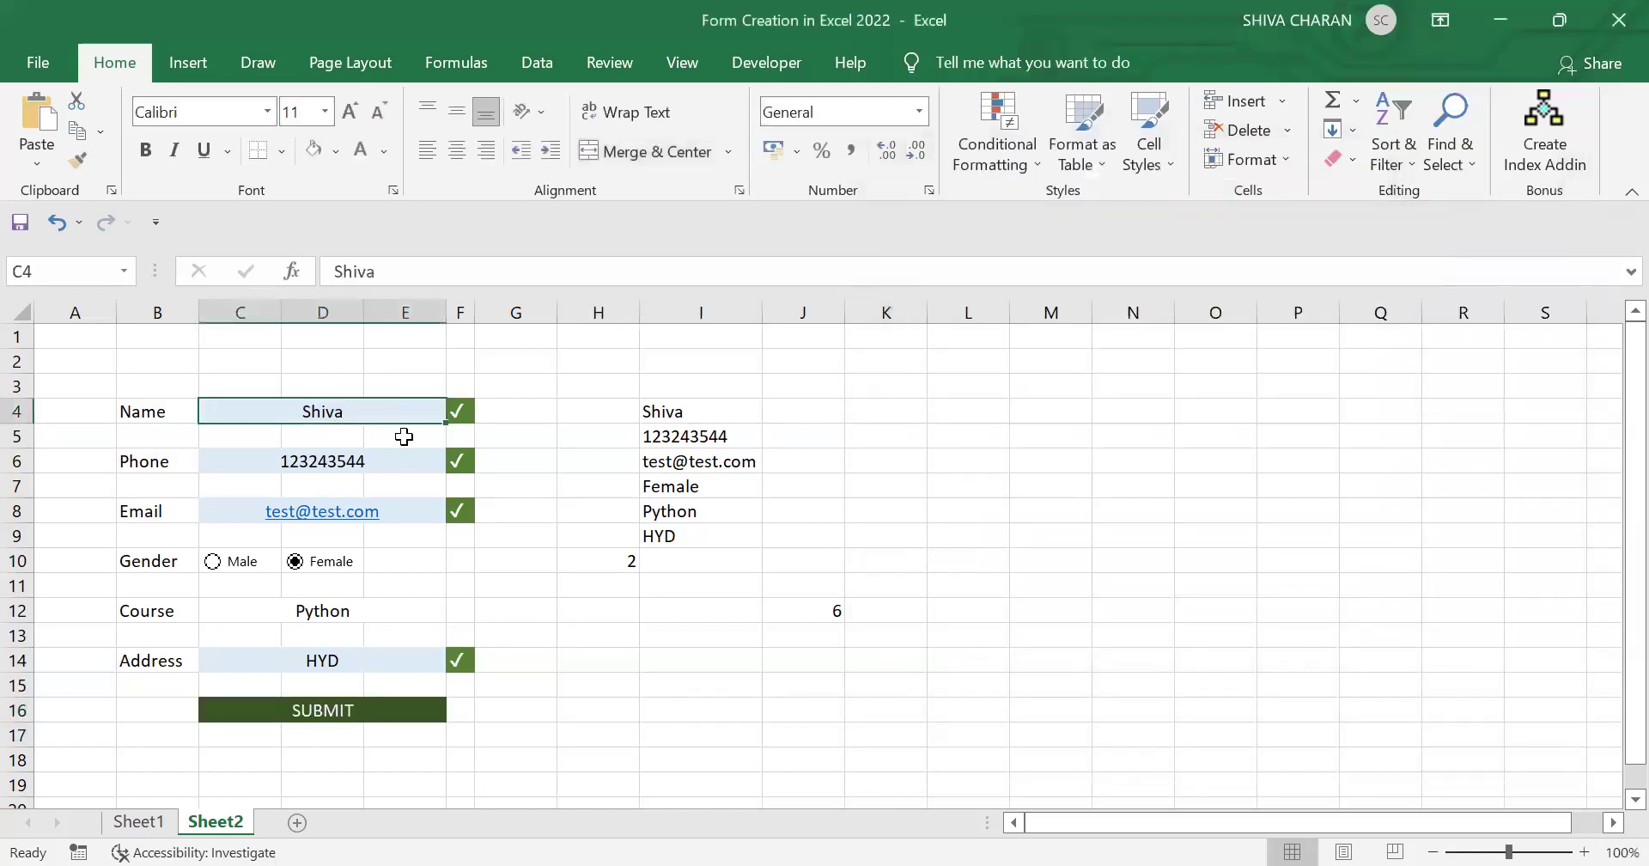
pyautogui.press('Delete')
pyautogui.hotkey('ctrl', 'z')
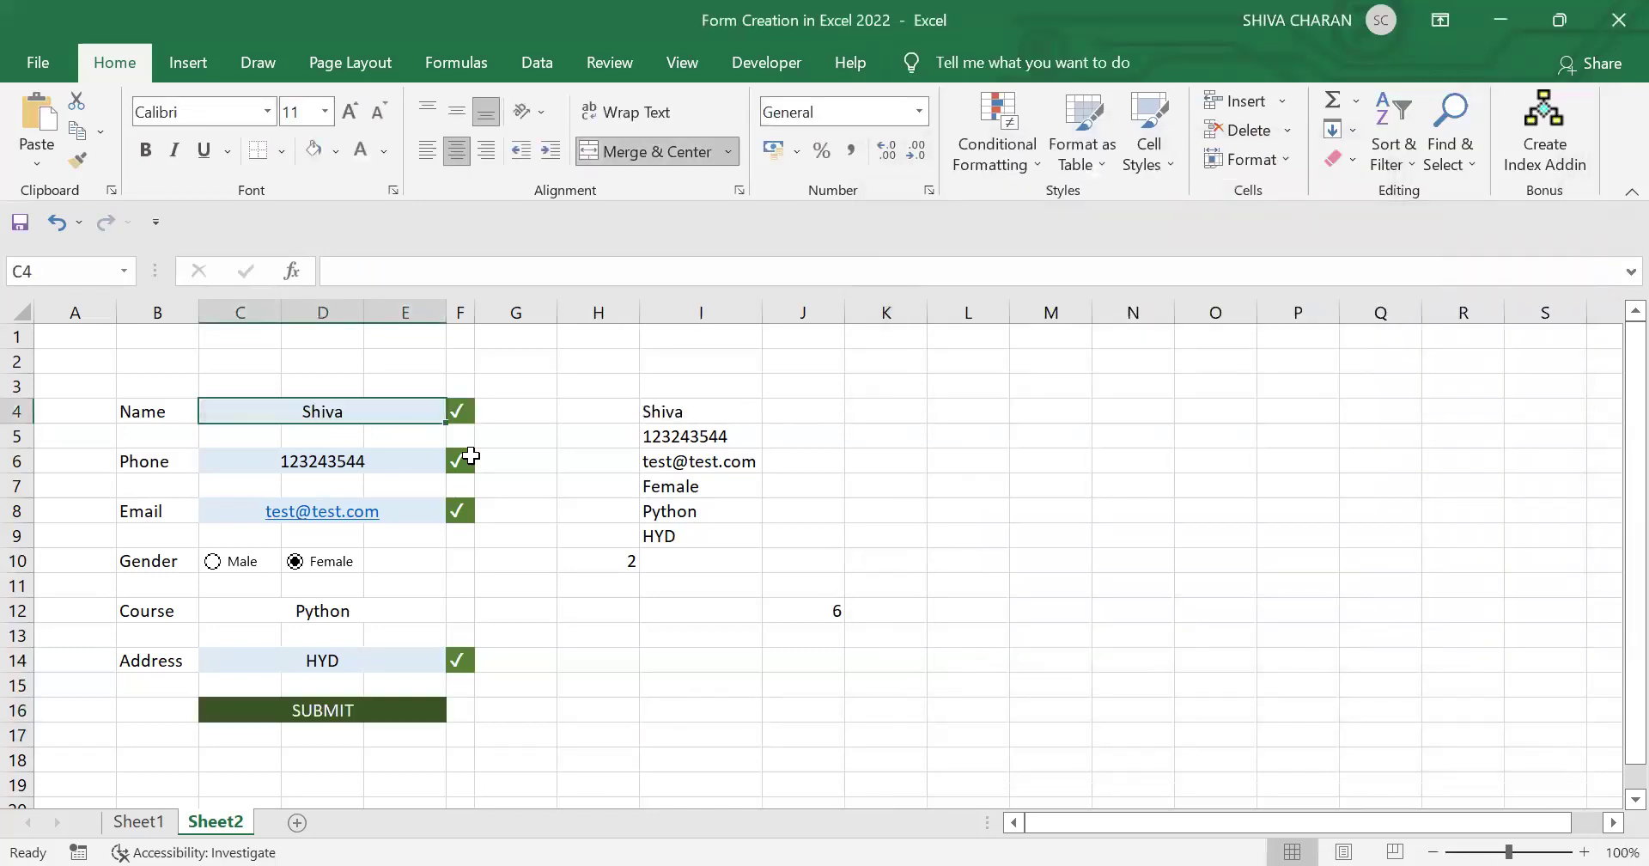
pyautogui.keyDown('ctrl'); pyautogui.click(406, 461); pyautogui.keyUp('ctrl')
pyautogui.keyDown('ctrl'); pyautogui.click(419, 510); pyautogui.keyUp('ctrl')
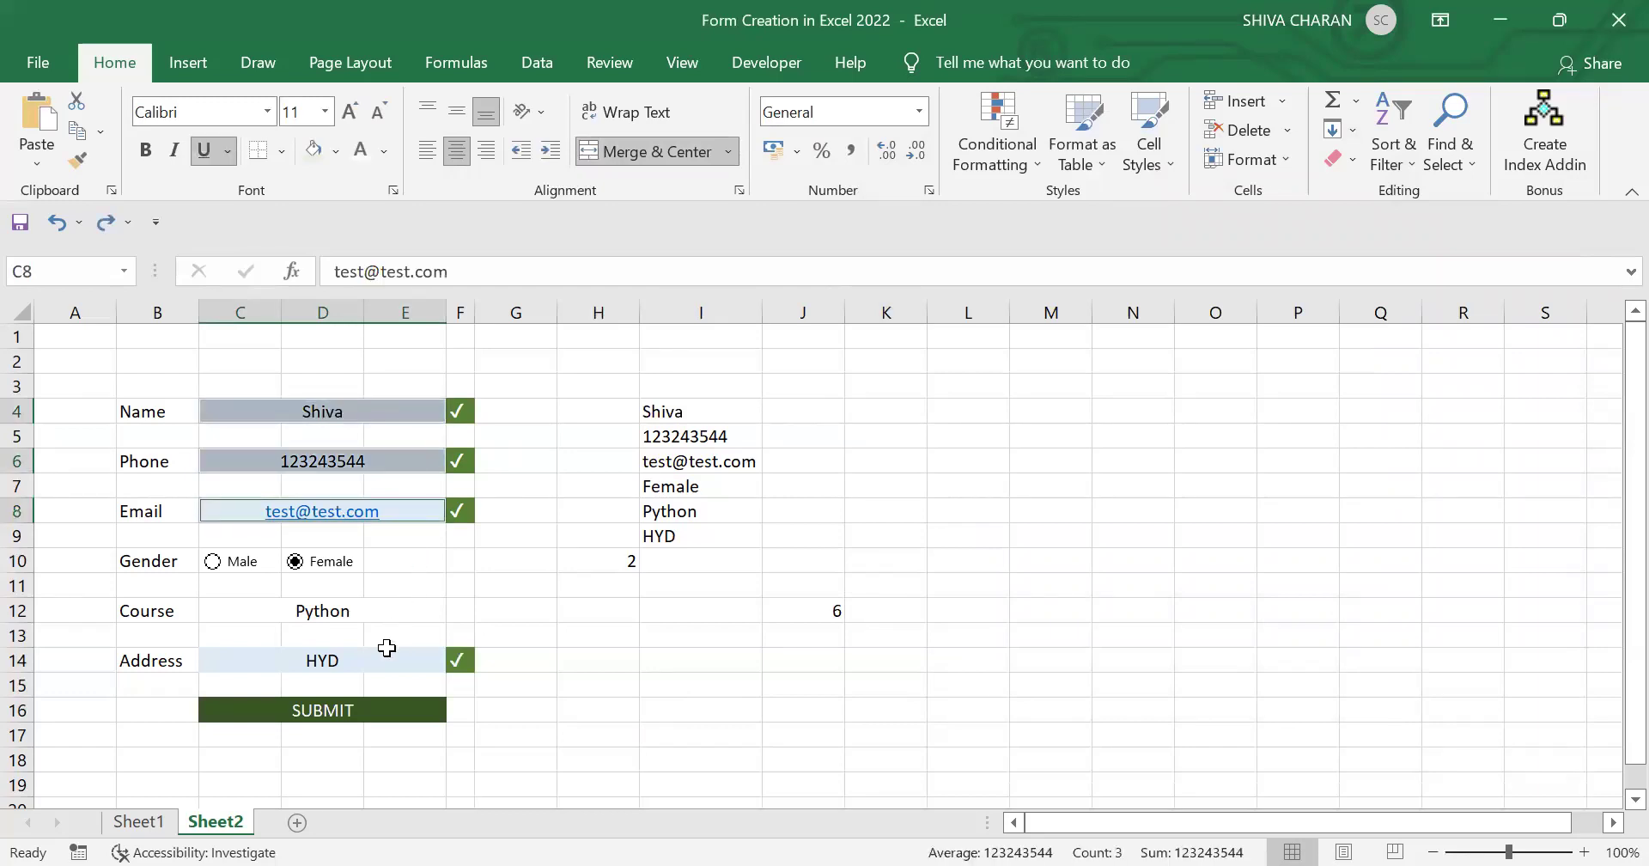
# Step: Clear the Name, Phone, Email, Course and Address fields, leaving SUBMIT faded
pyautogui.keyDown('ctrl'); pyautogui.click(381, 617); pyautogui.keyUp('ctrl')
pyautogui.keyDown('ctrl'); pyautogui.click(365, 660); pyautogui.keyUp('ctrl')
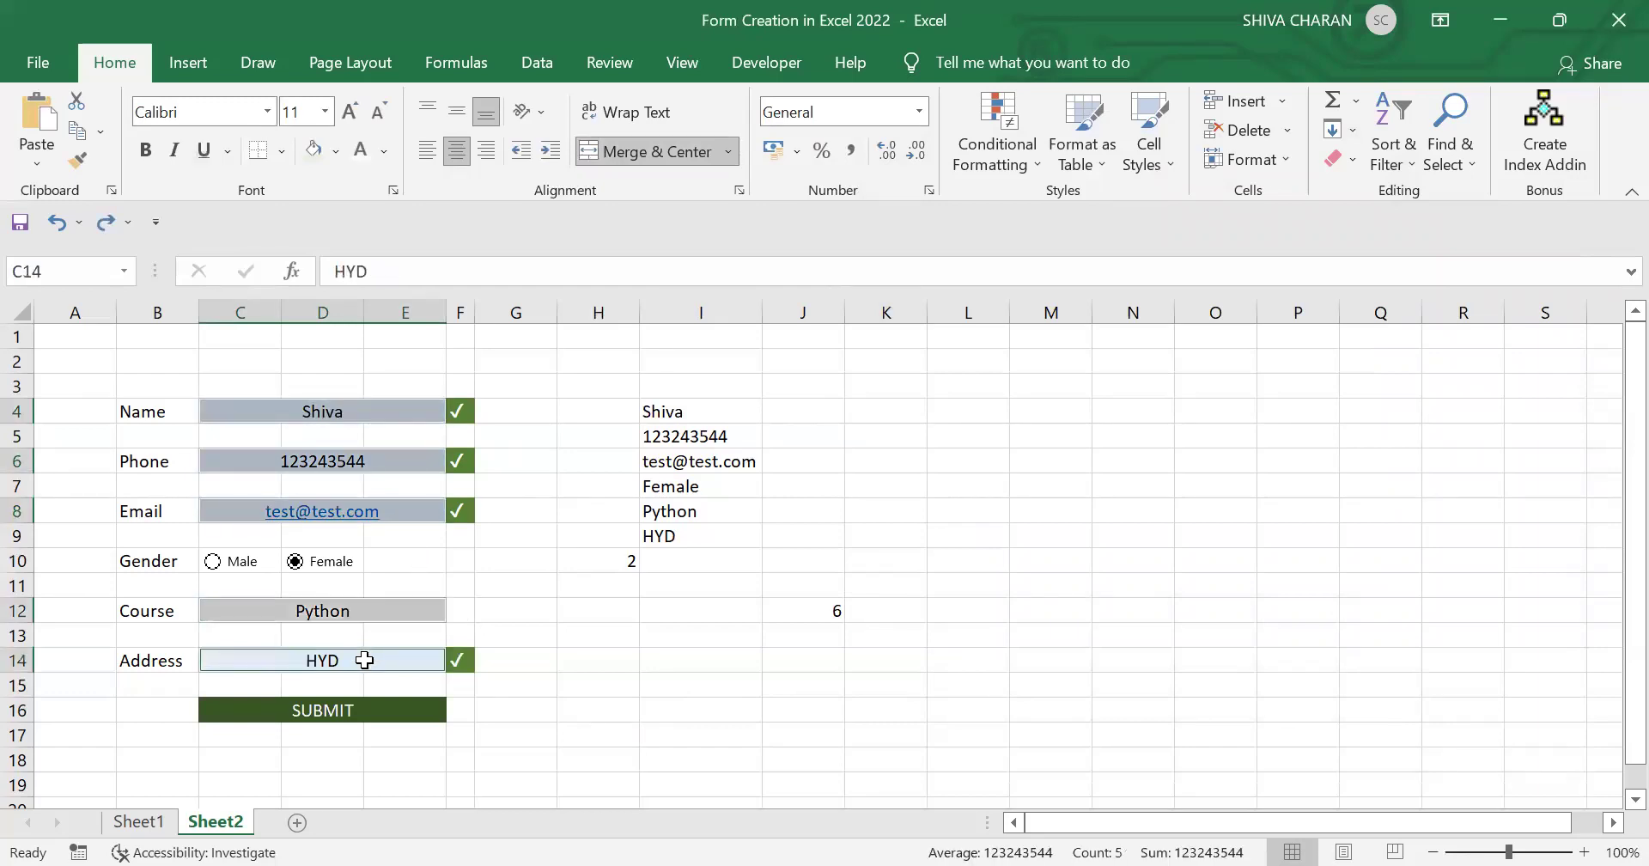
pyautogui.press('Delete')
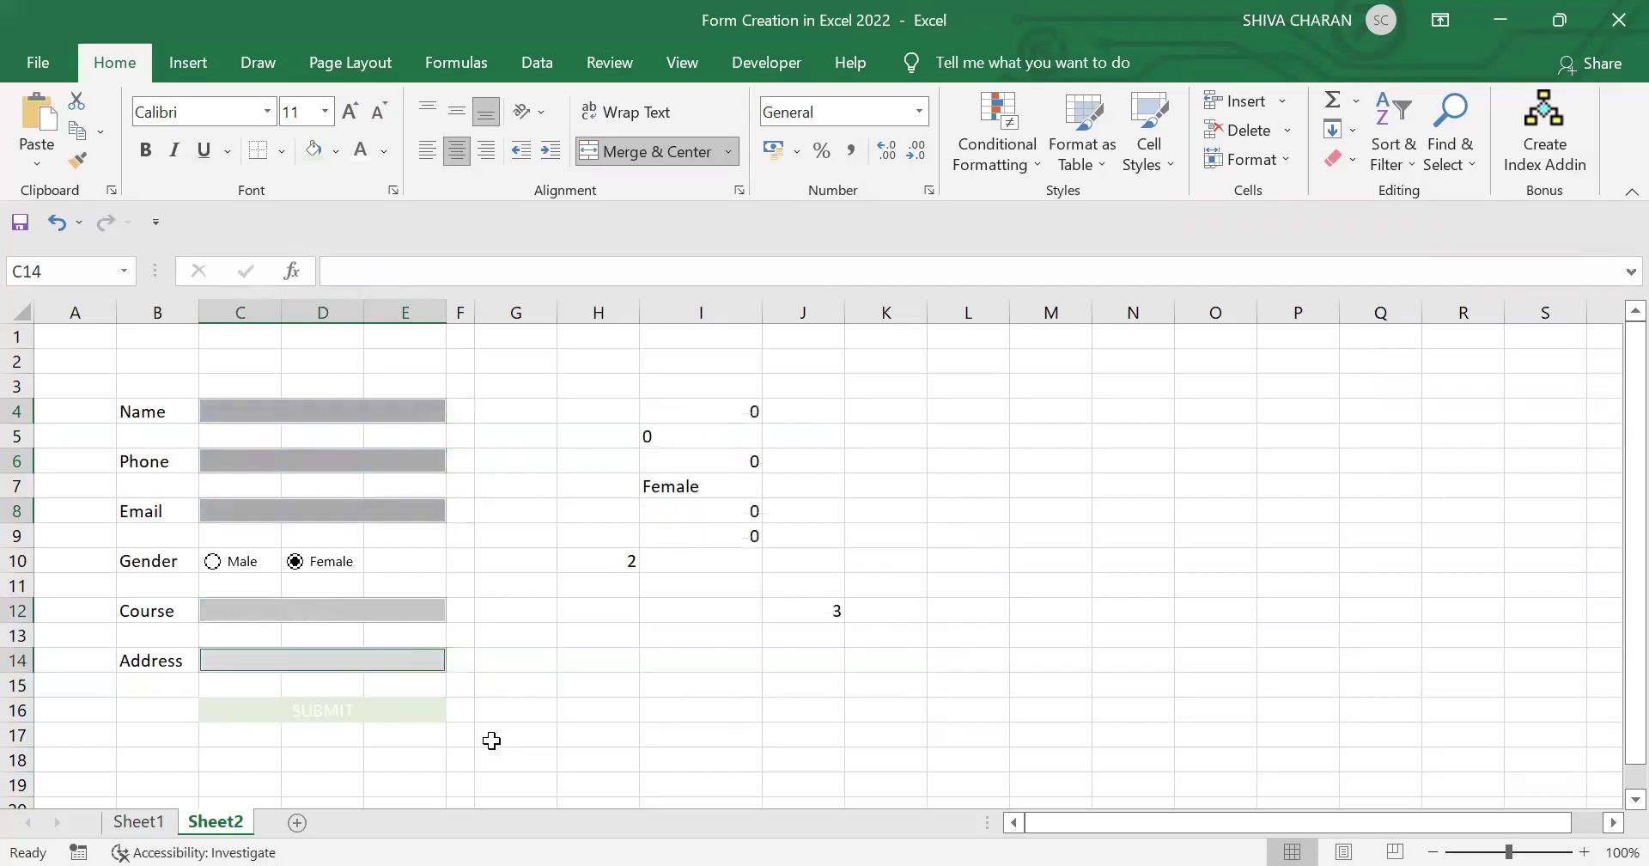
pyautogui.click(496, 737)
pyautogui.click(405, 714)
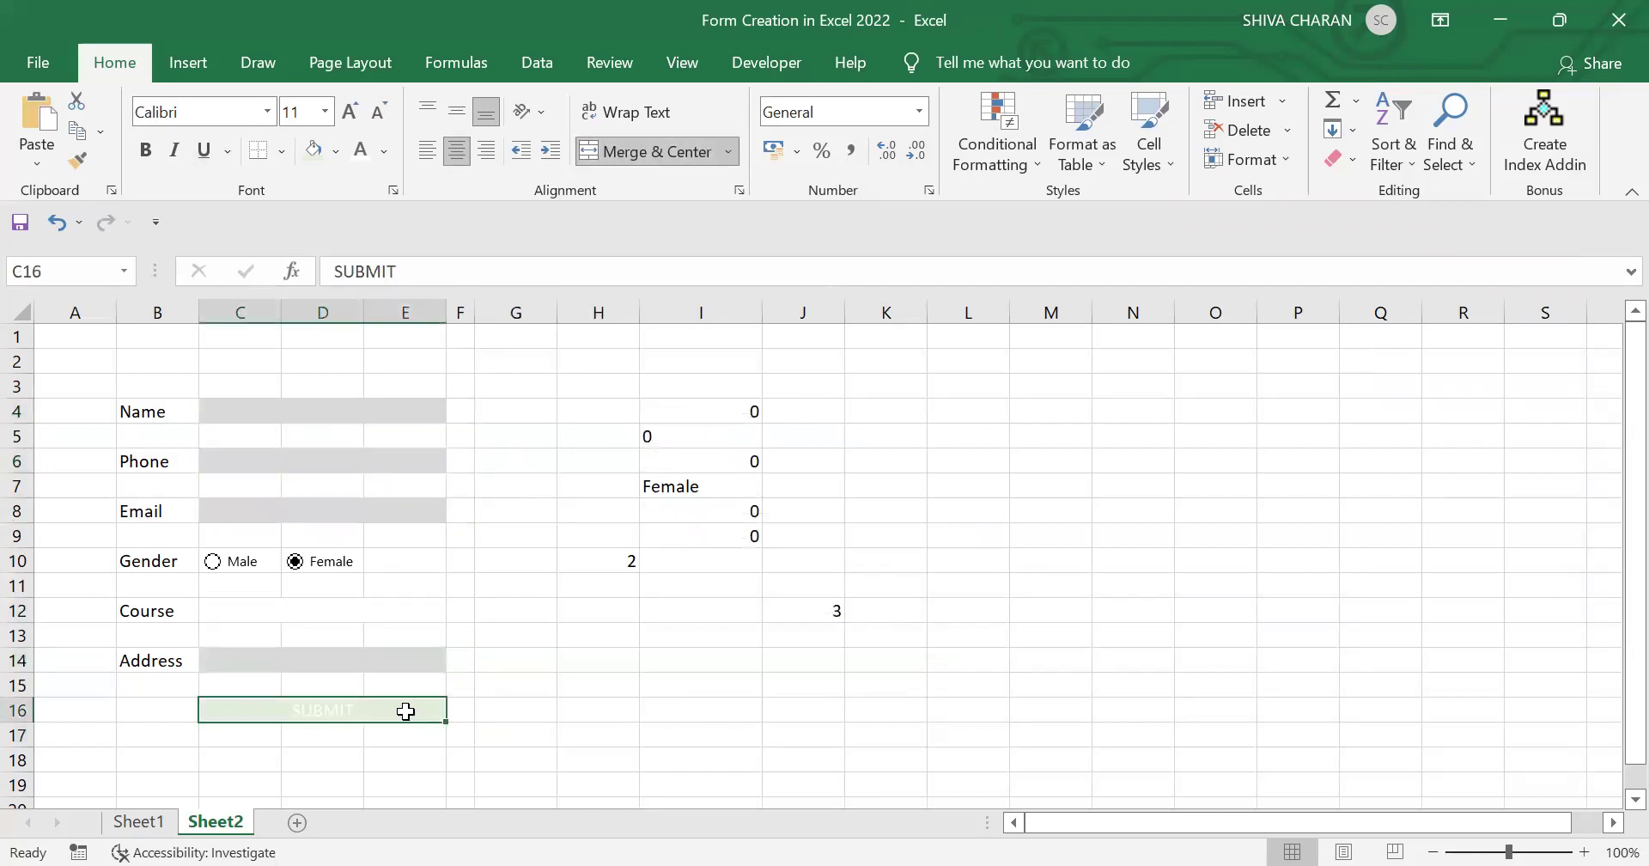
# Step: Enter a new student's name, phone number, and email test@test
pyautogui.click(378, 415)
pyautogui.write('Shiva')
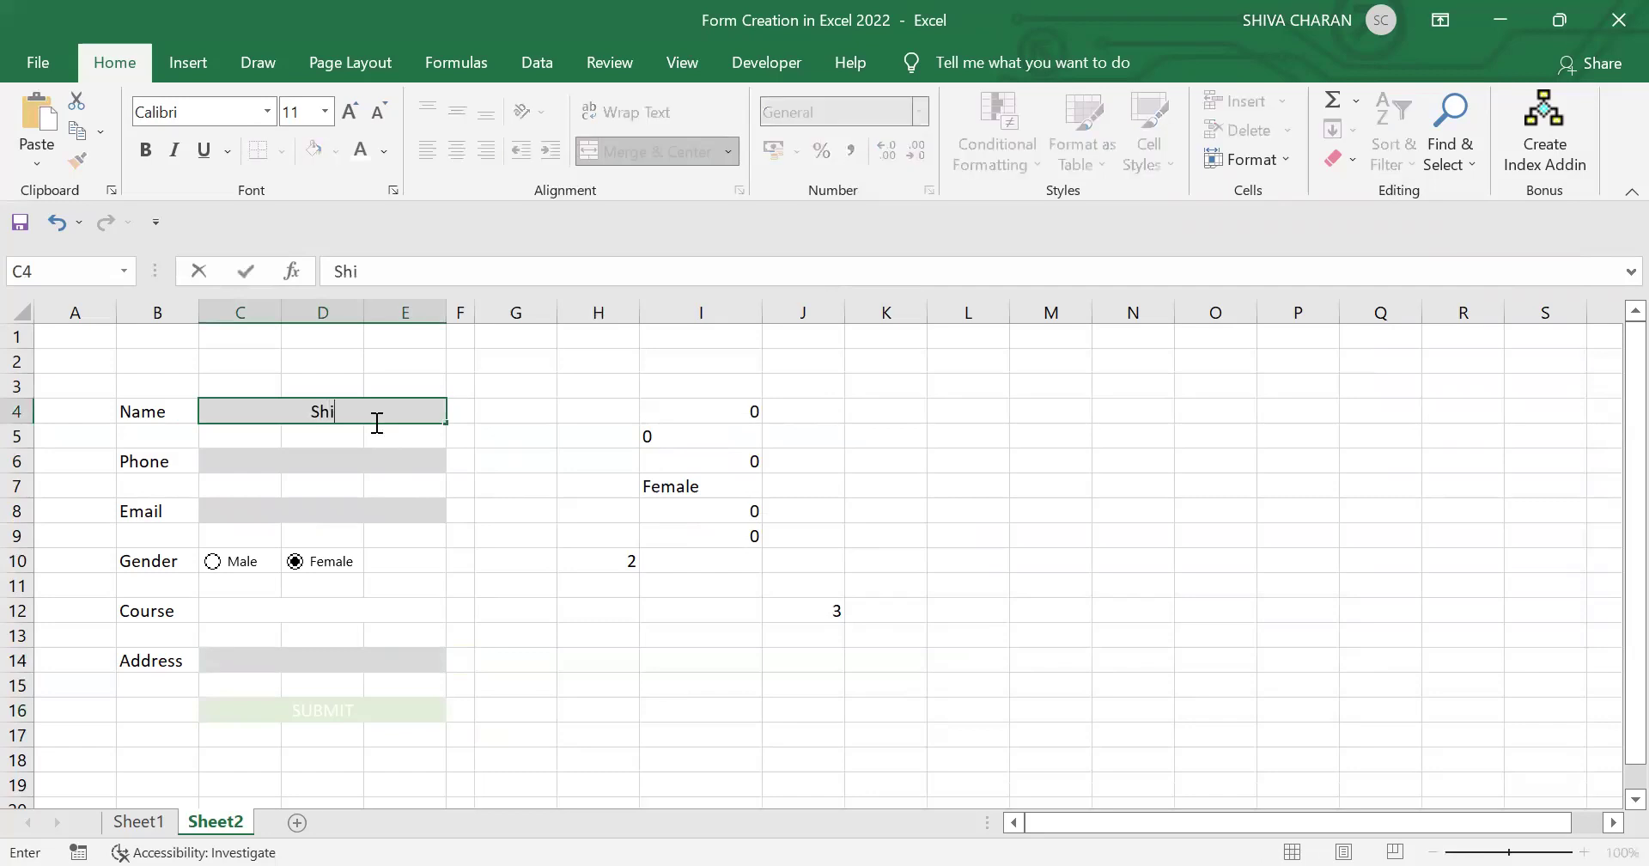
pyautogui.press('Return')
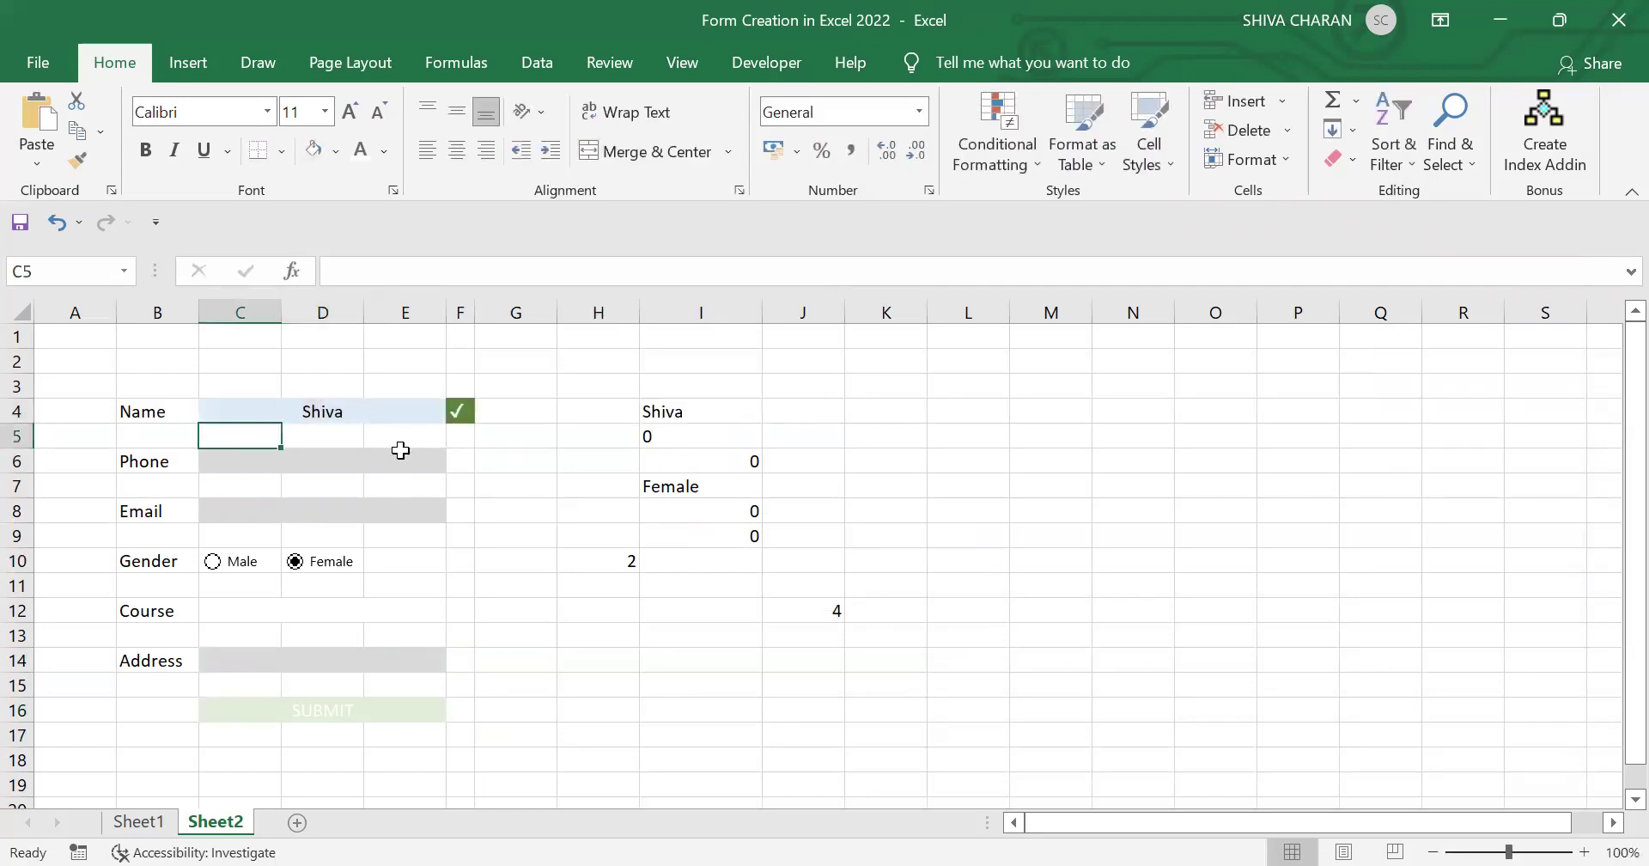
pyautogui.click(402, 454)
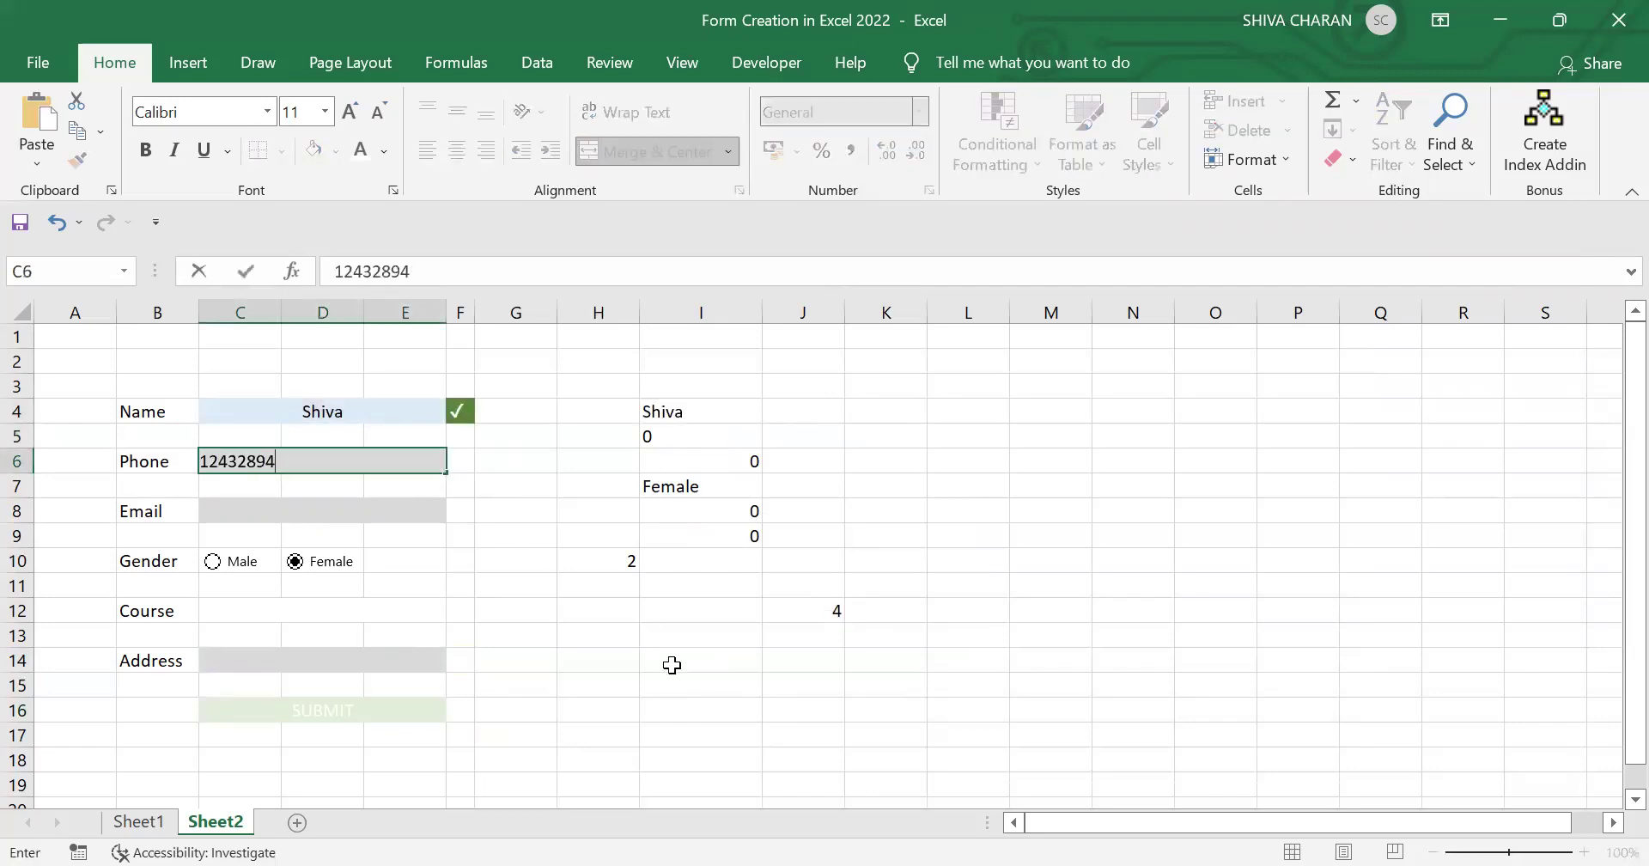
pyautogui.press('Tab')
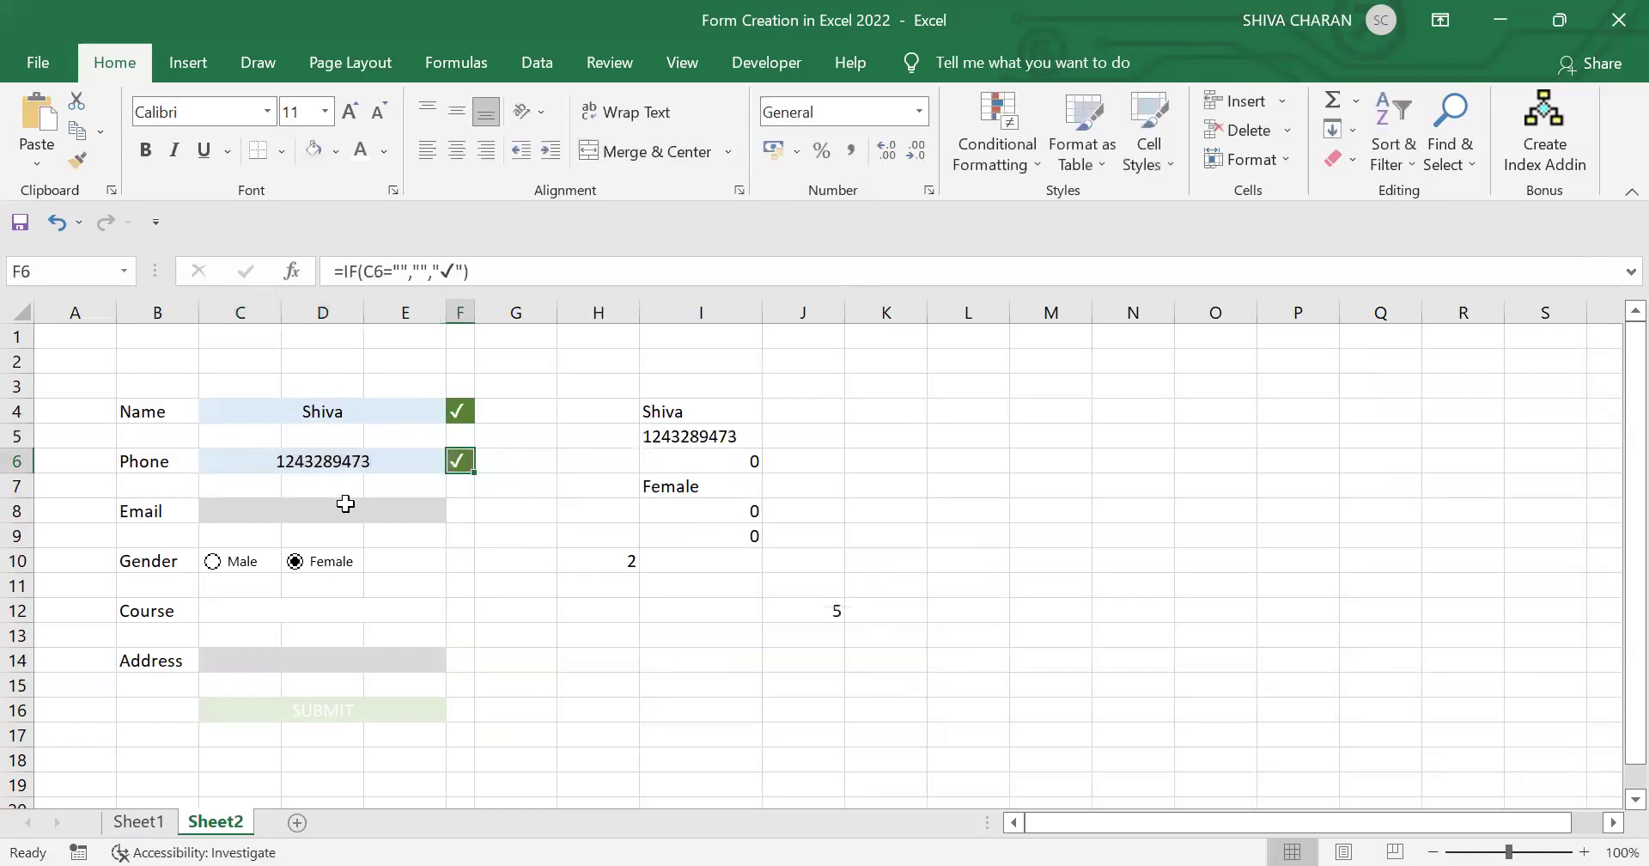
pyautogui.click(342, 503)
pyautogui.write('test@test.in')
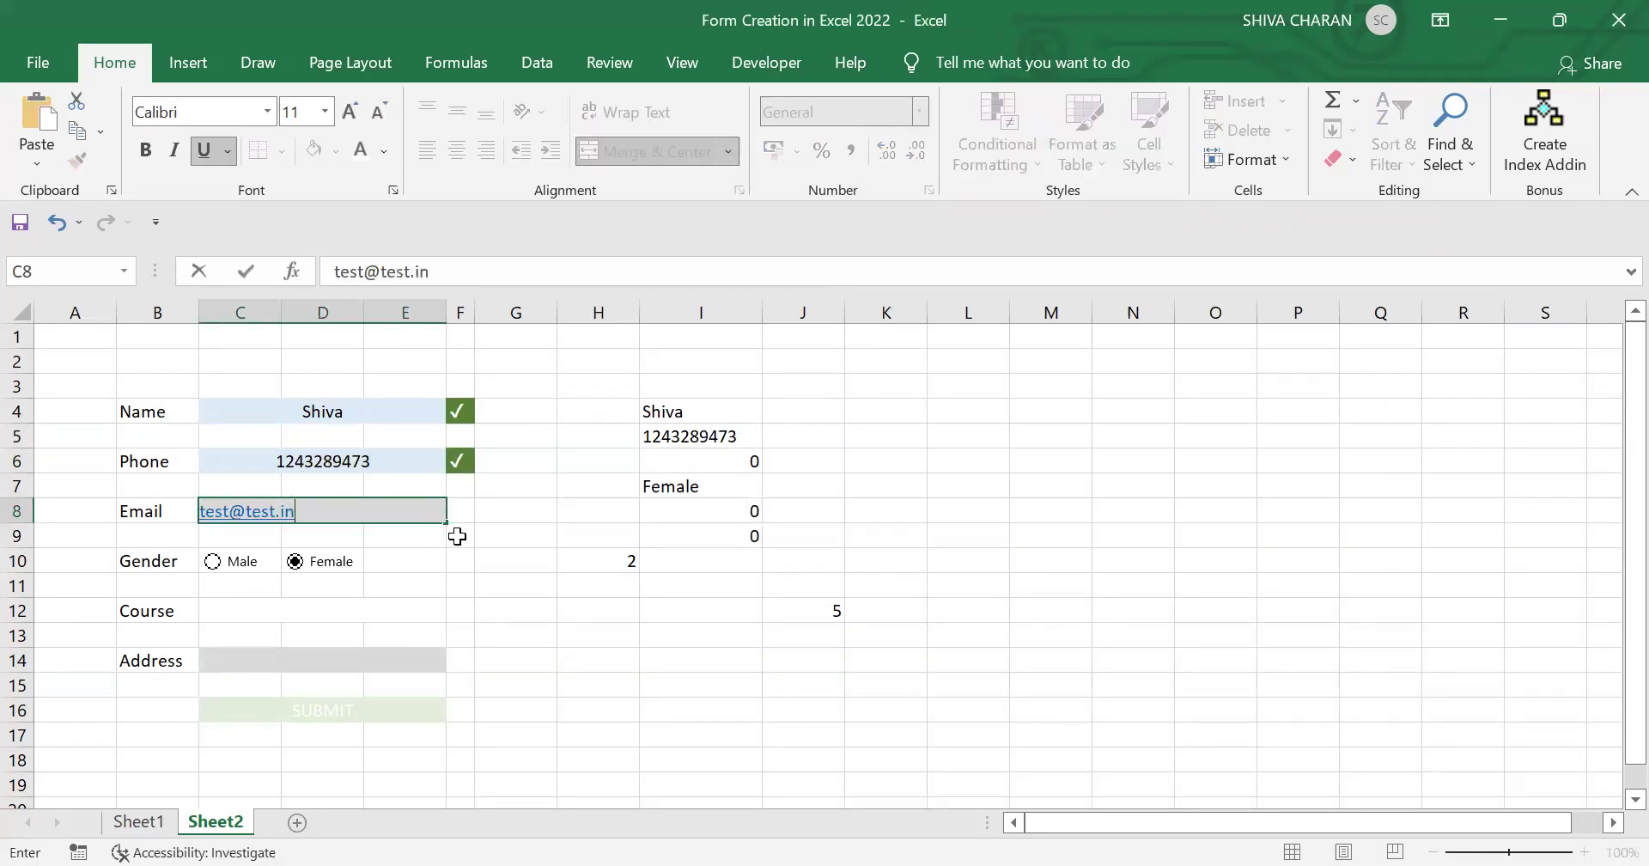
pyautogui.press('Return')
# Step: Choose Male and Python, enter address HYD, and check SUBMIT is green with count 6
pyautogui.click(214, 572)
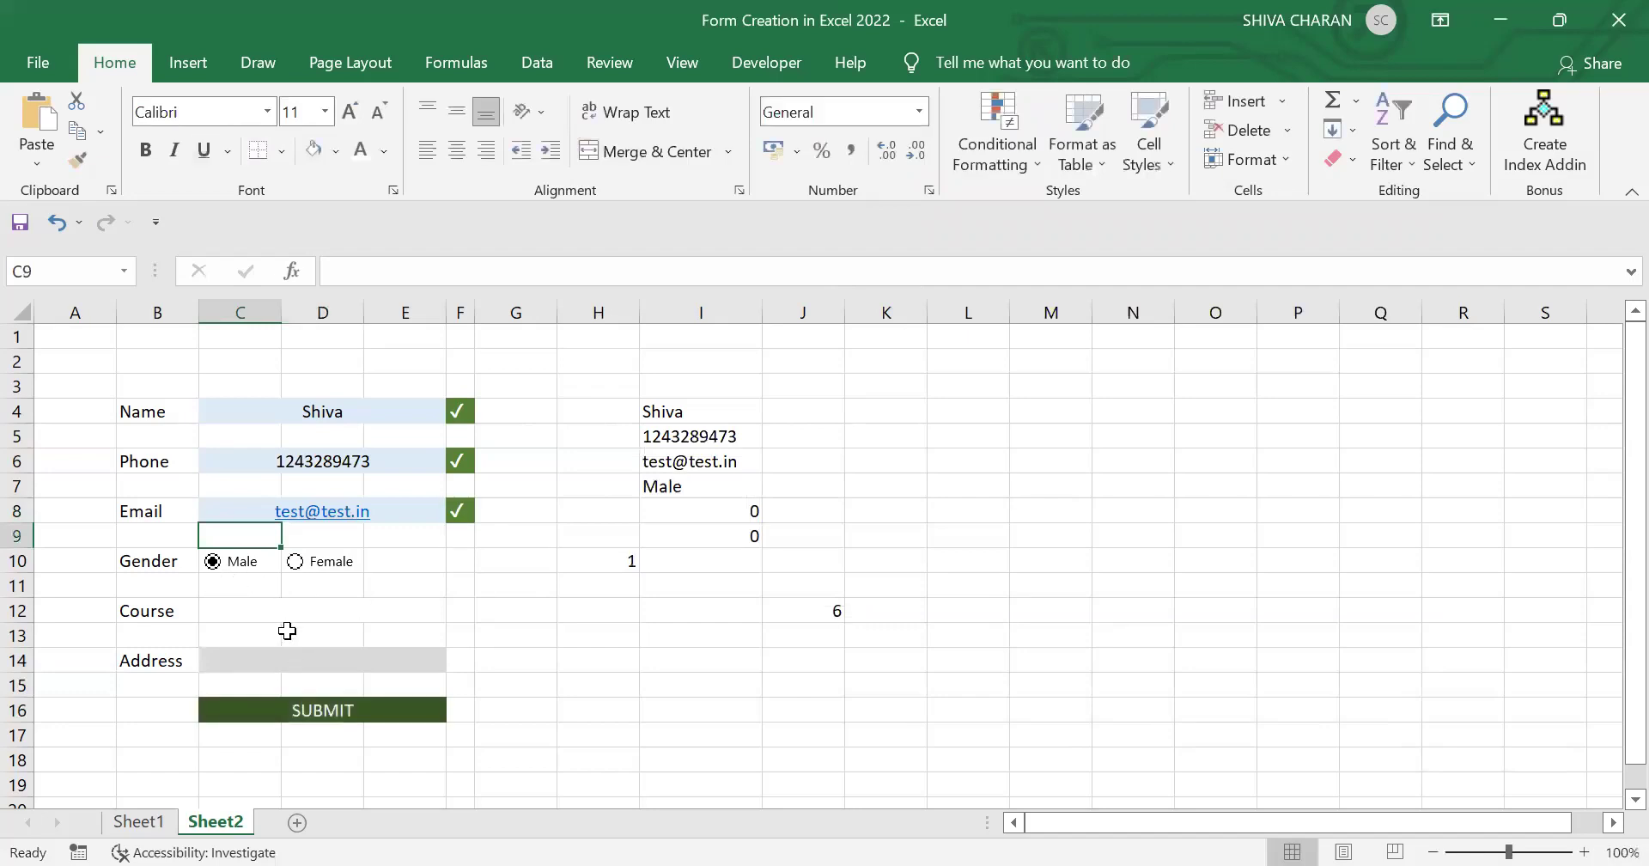
pyautogui.click(313, 613)
pyautogui.click(456, 611)
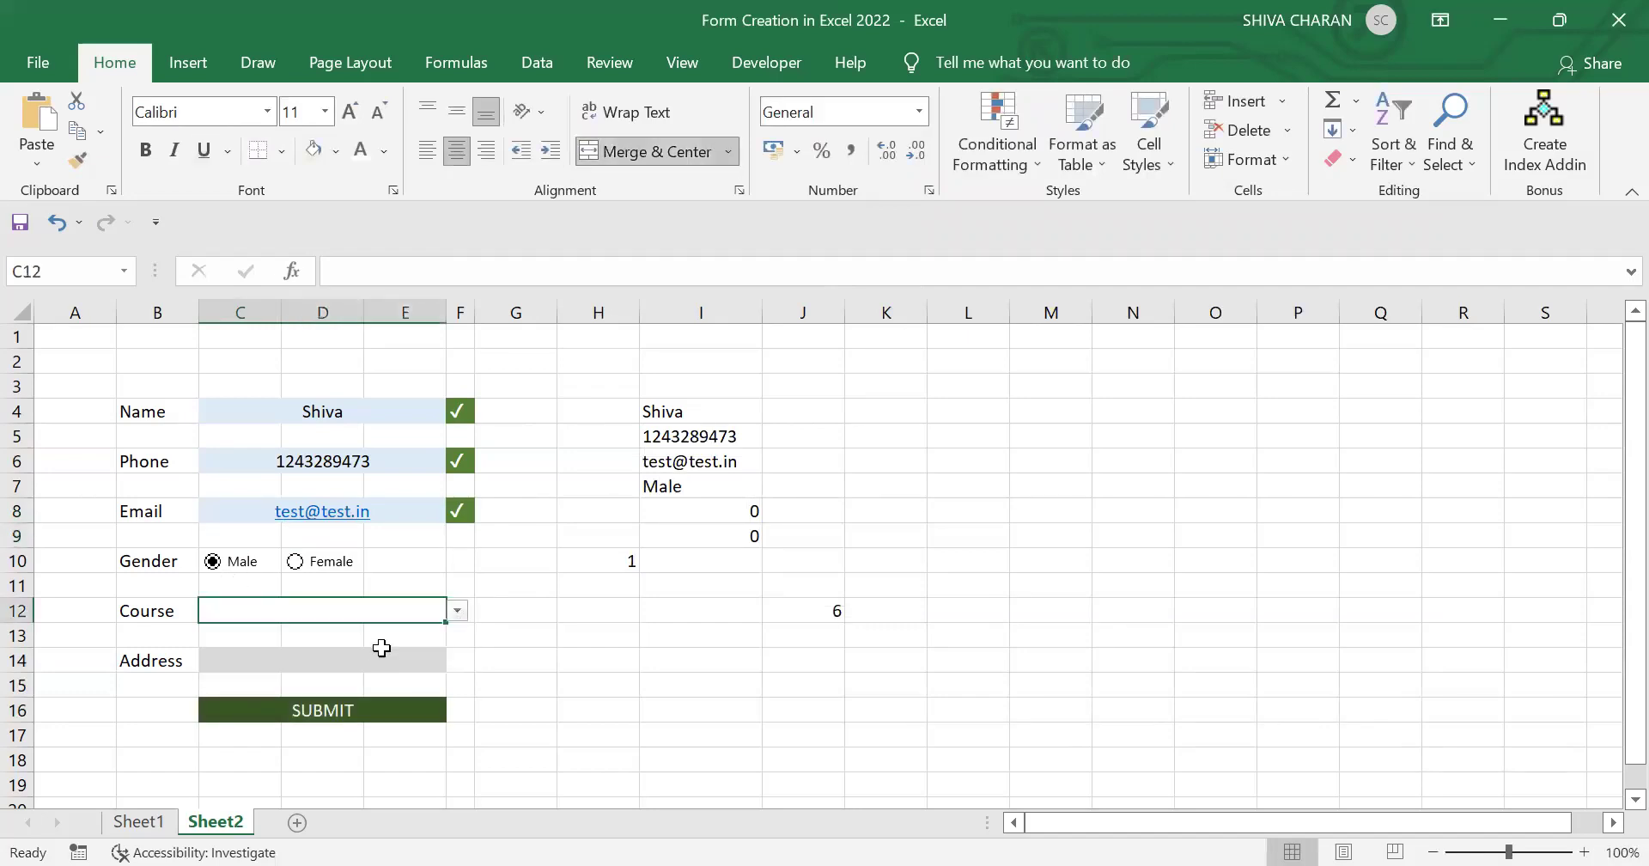
pyautogui.click(384, 651)
pyautogui.click(368, 661)
pyautogui.write('HYD')
pyautogui.press('Return')
pyautogui.click(382, 704)
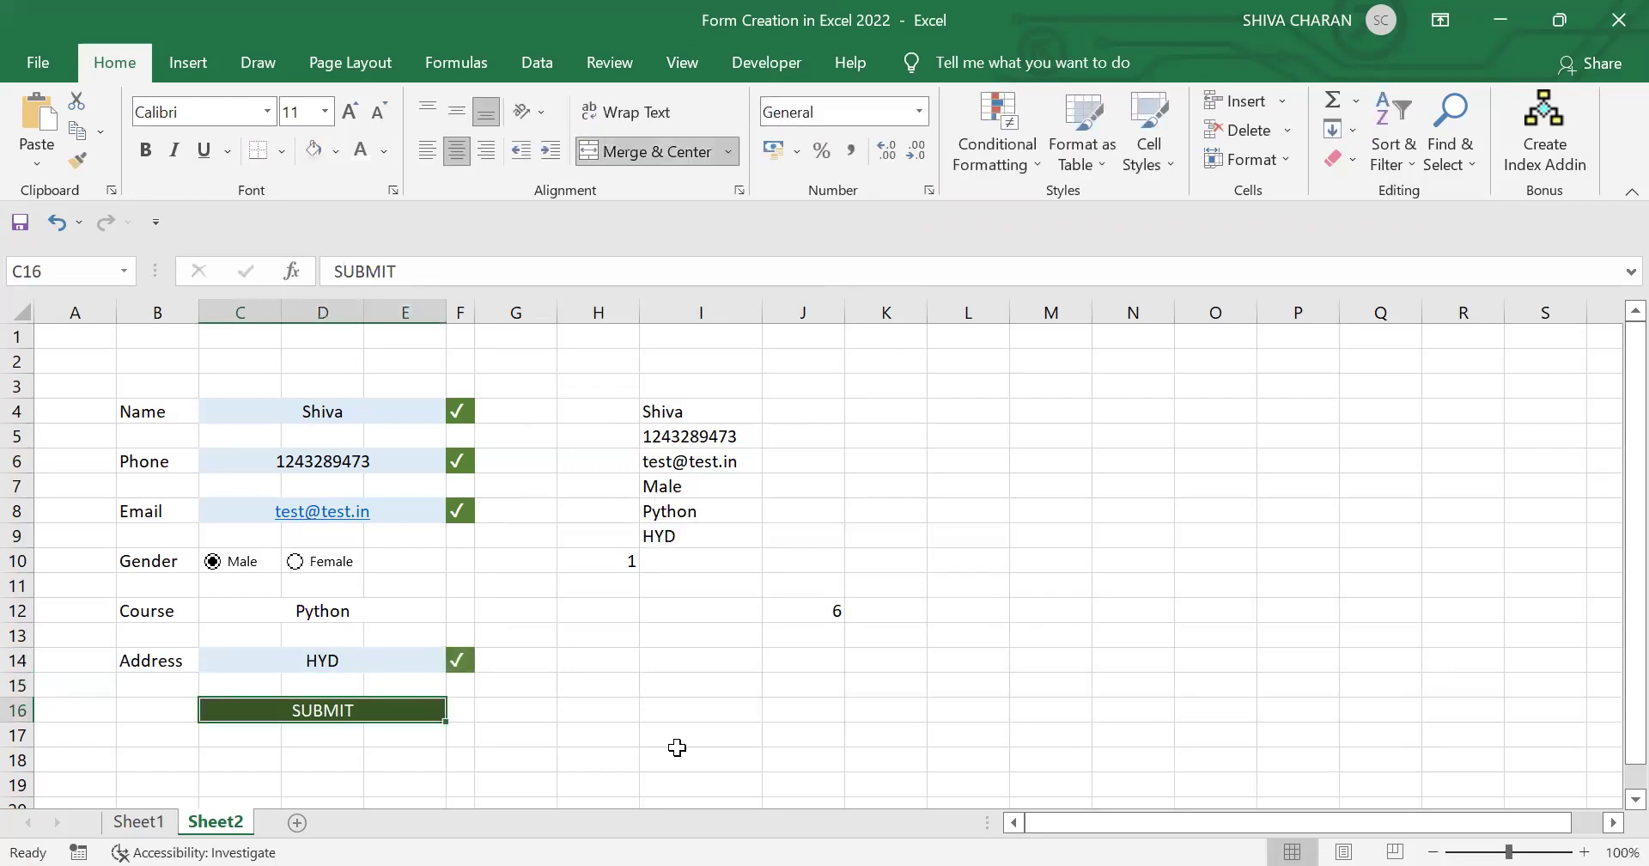
pyautogui.click(657, 732)
pyautogui.click(787, 618)
pyautogui.click(684, 713)
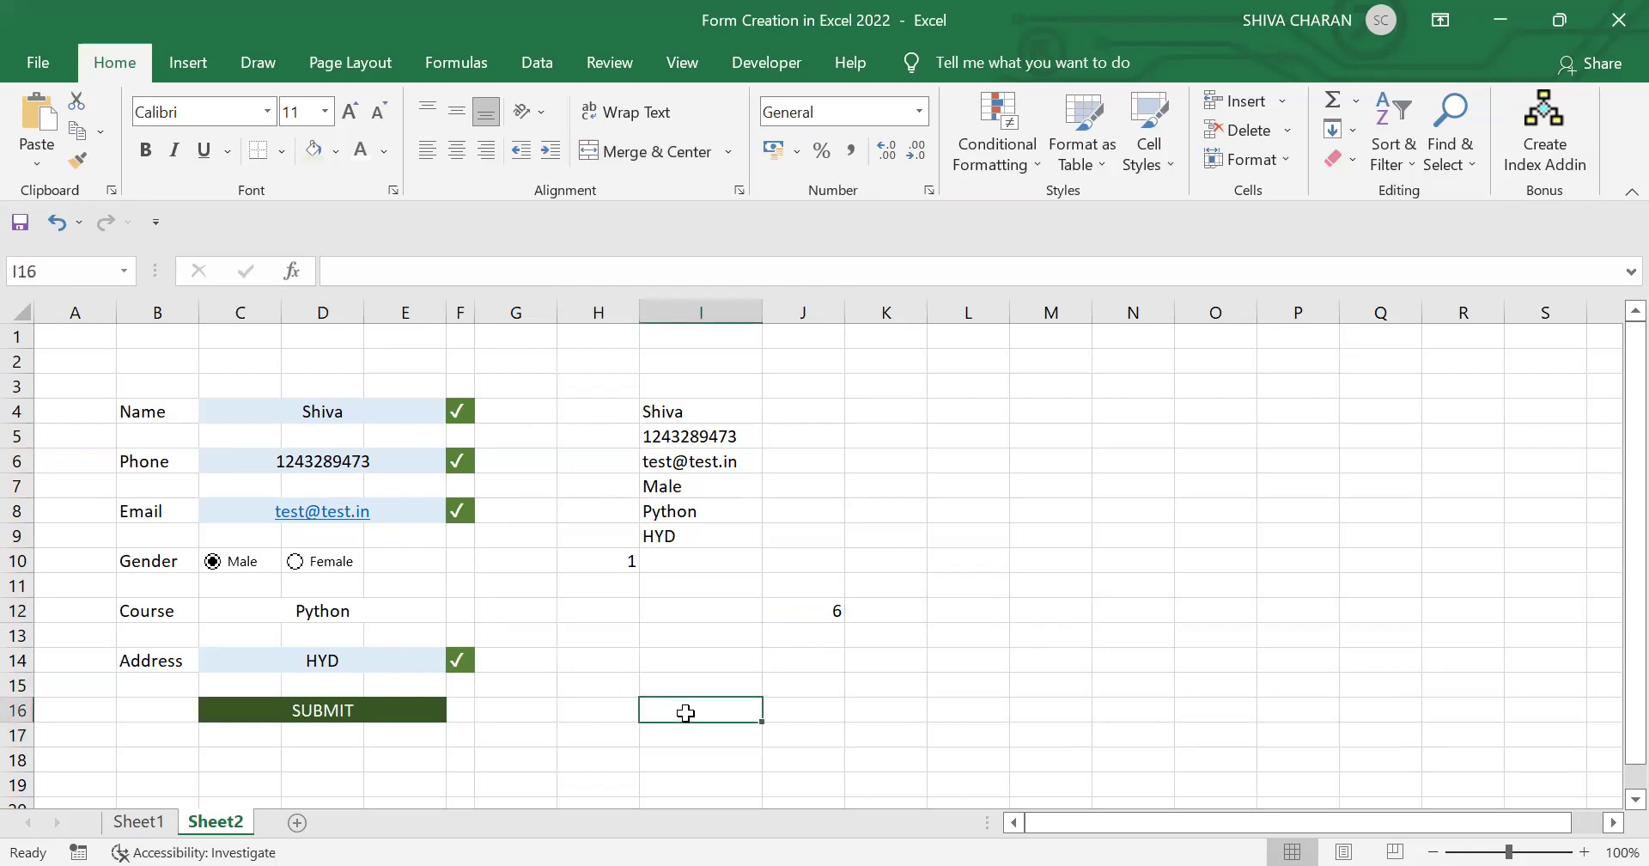
# Step: Move the SUBMIT row 16 down into row 25
pyautogui.click(700, 668)
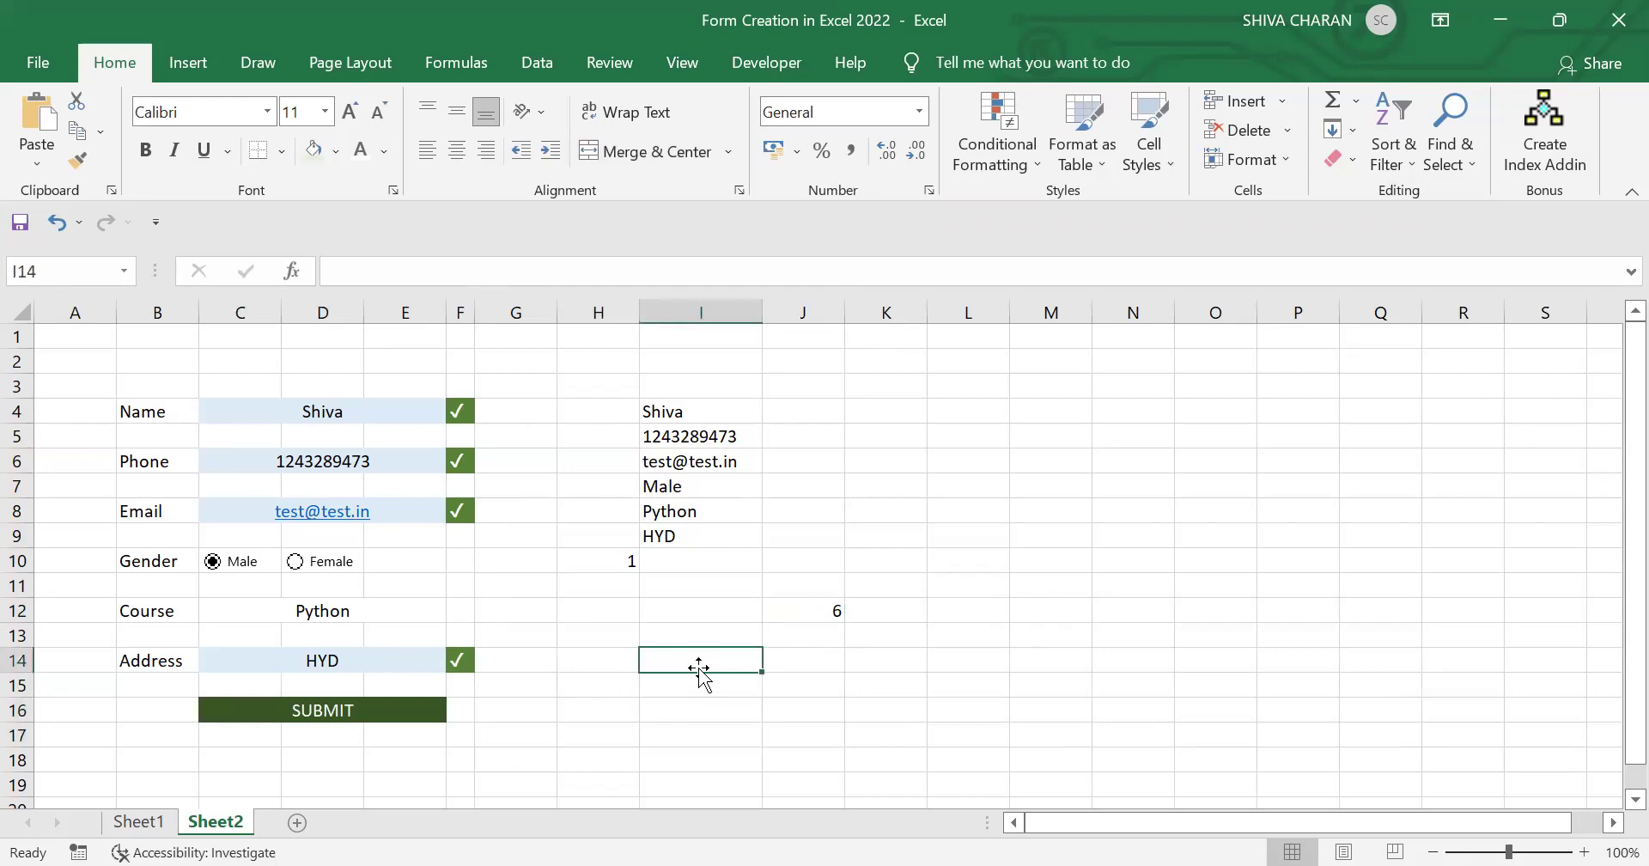
pyautogui.scroll(-1, 641, 674)
pyautogui.scroll(1, 643, 676)
pyautogui.click(17, 710)
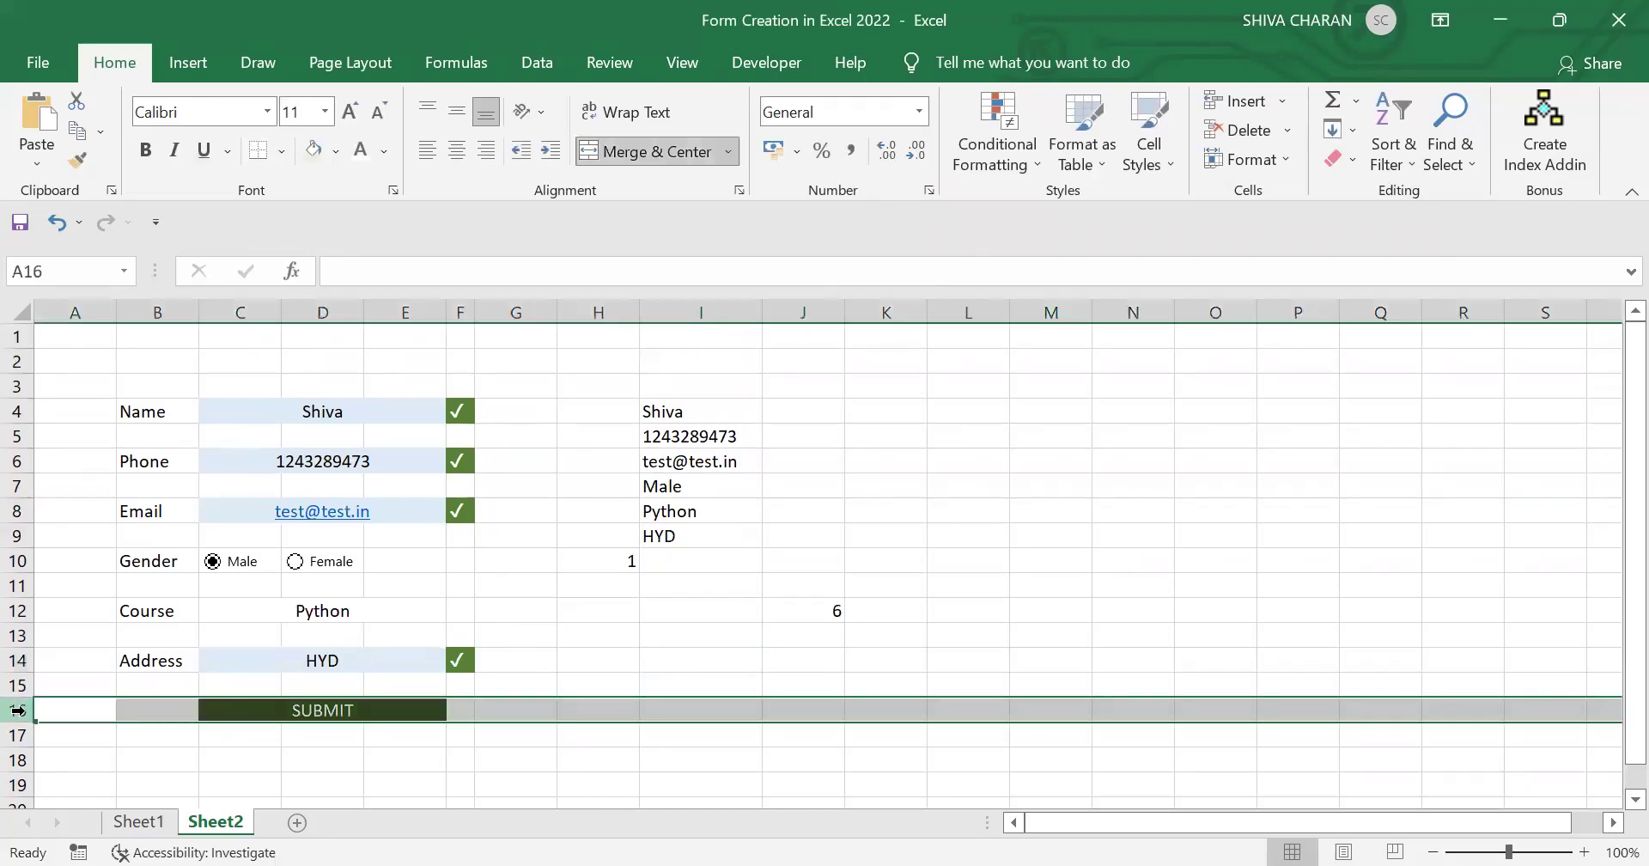
pyautogui.hotkey('ctrl', 'c')
pyautogui.scroll(-2, 17, 710)
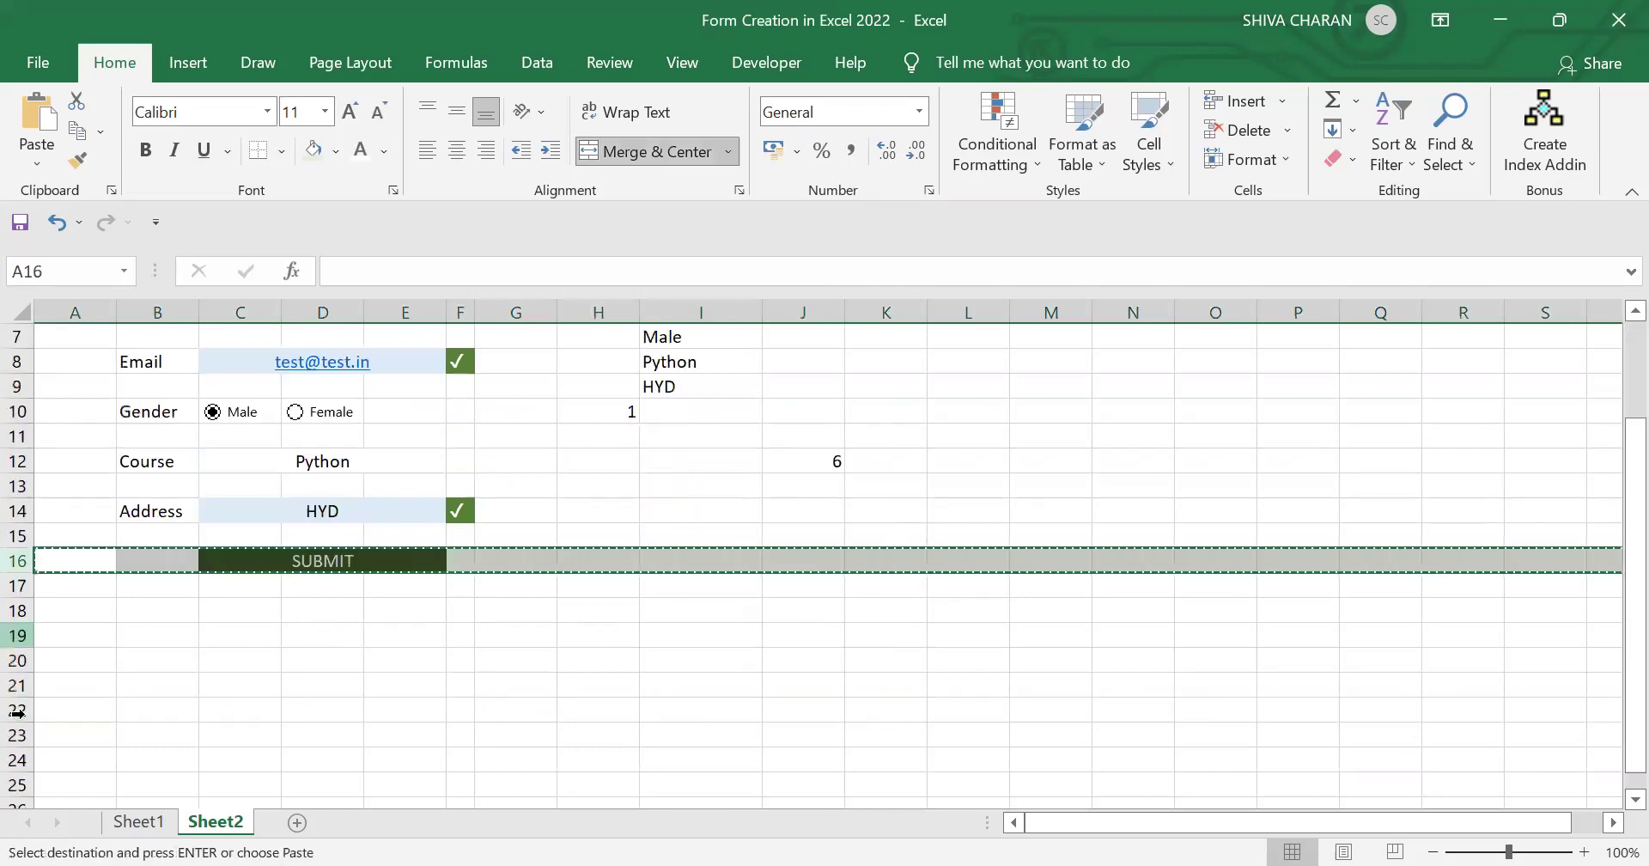
pyautogui.click(17, 783)
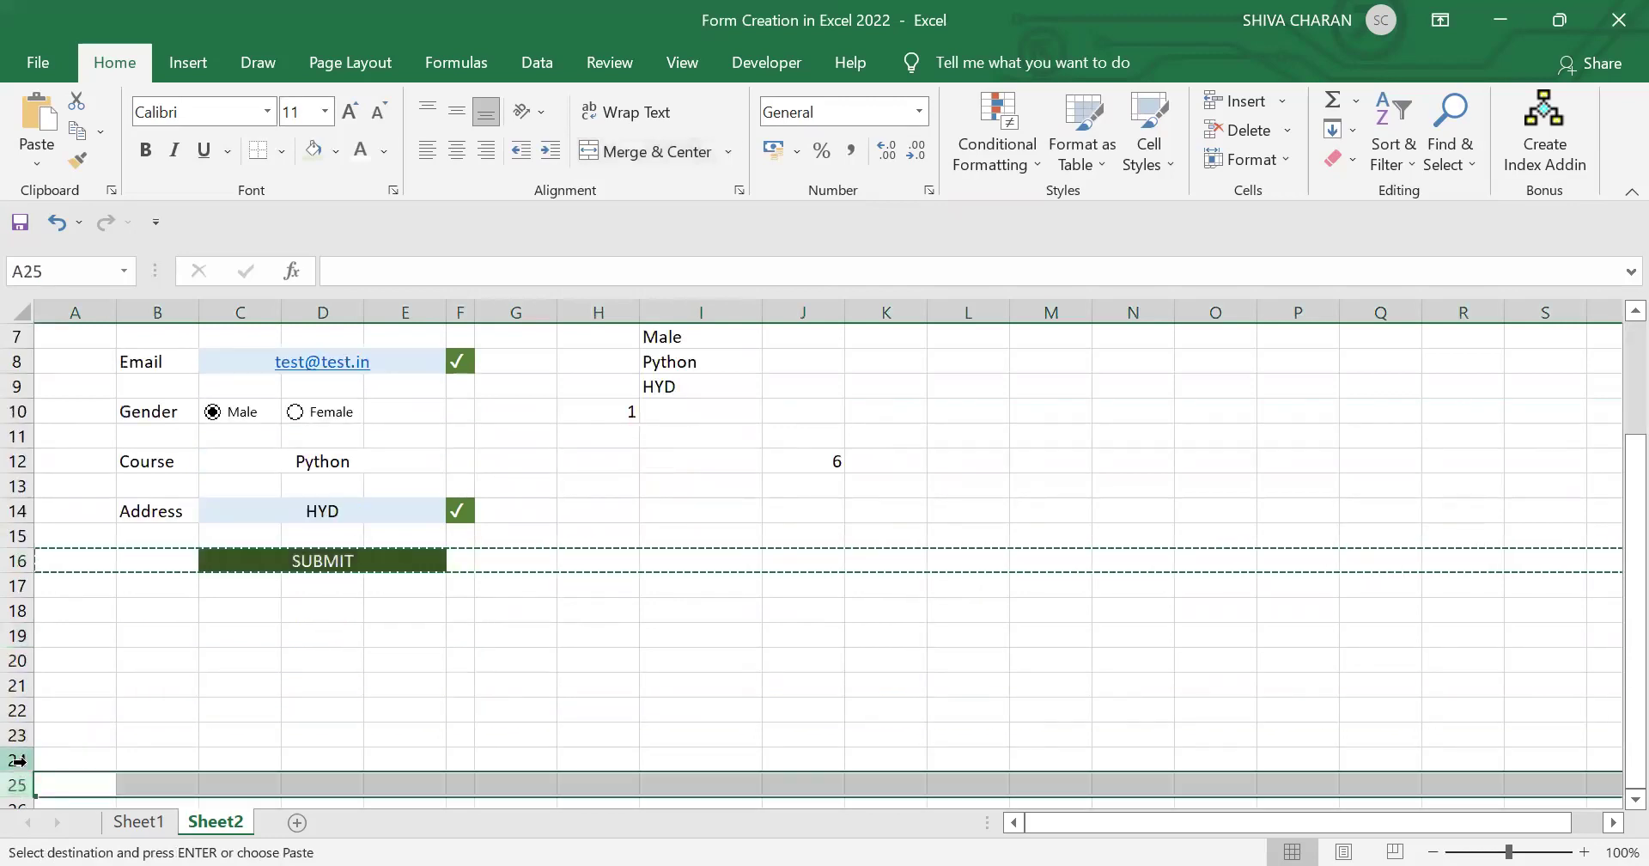
pyautogui.hotkey('ctrl', 'v')
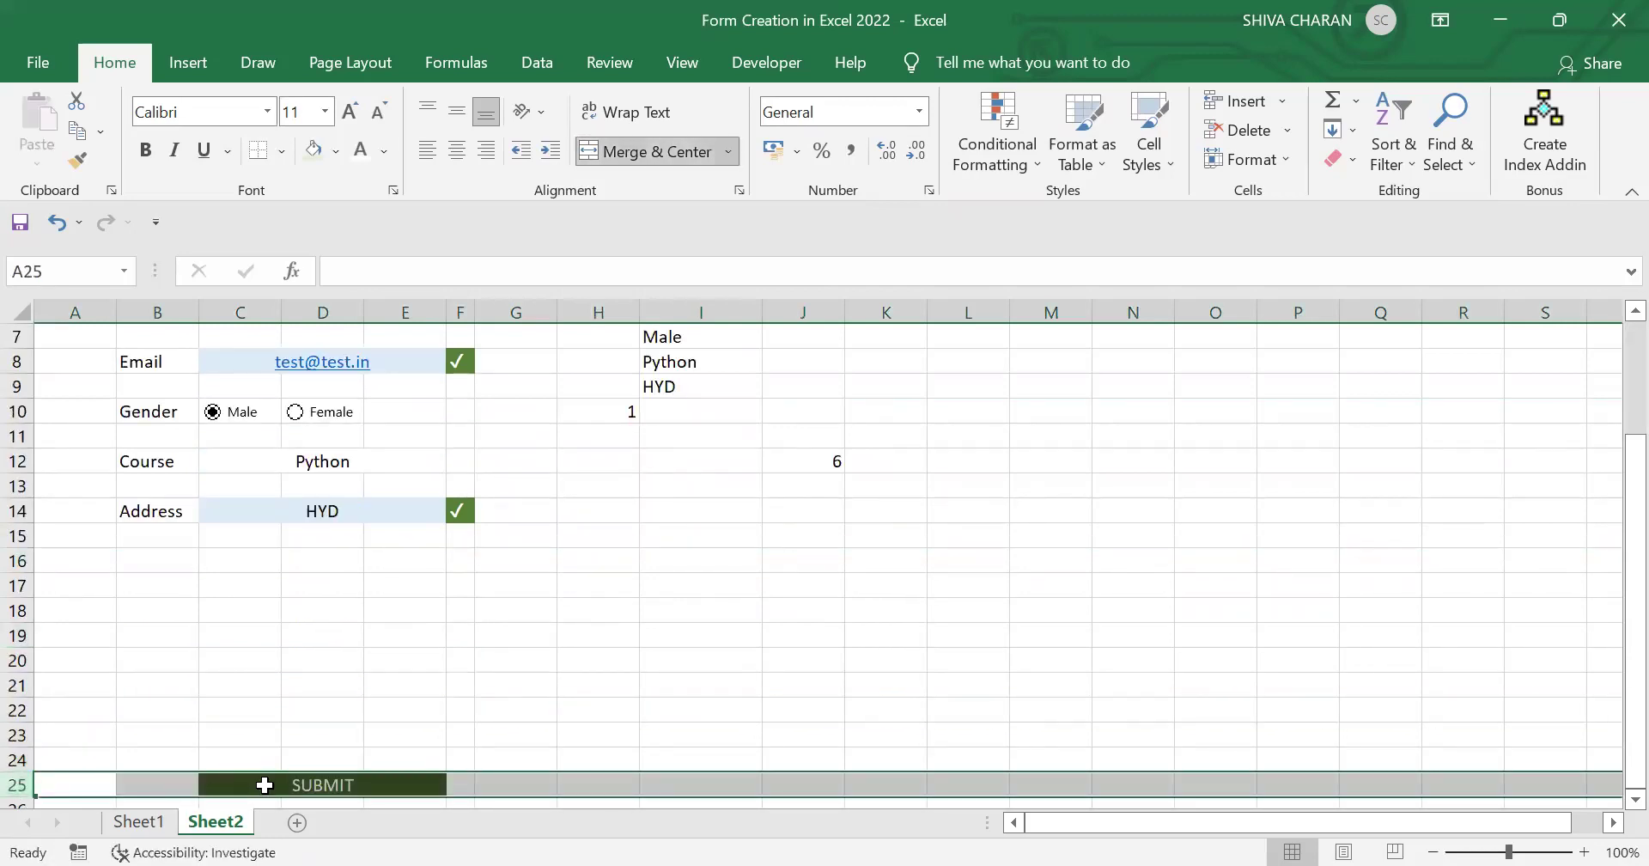
# Step: Paste C25 as a linked picture and drag it up into the form's row 16
pyautogui.click(264, 785)
pyautogui.hotkey('ctrl', 'c')
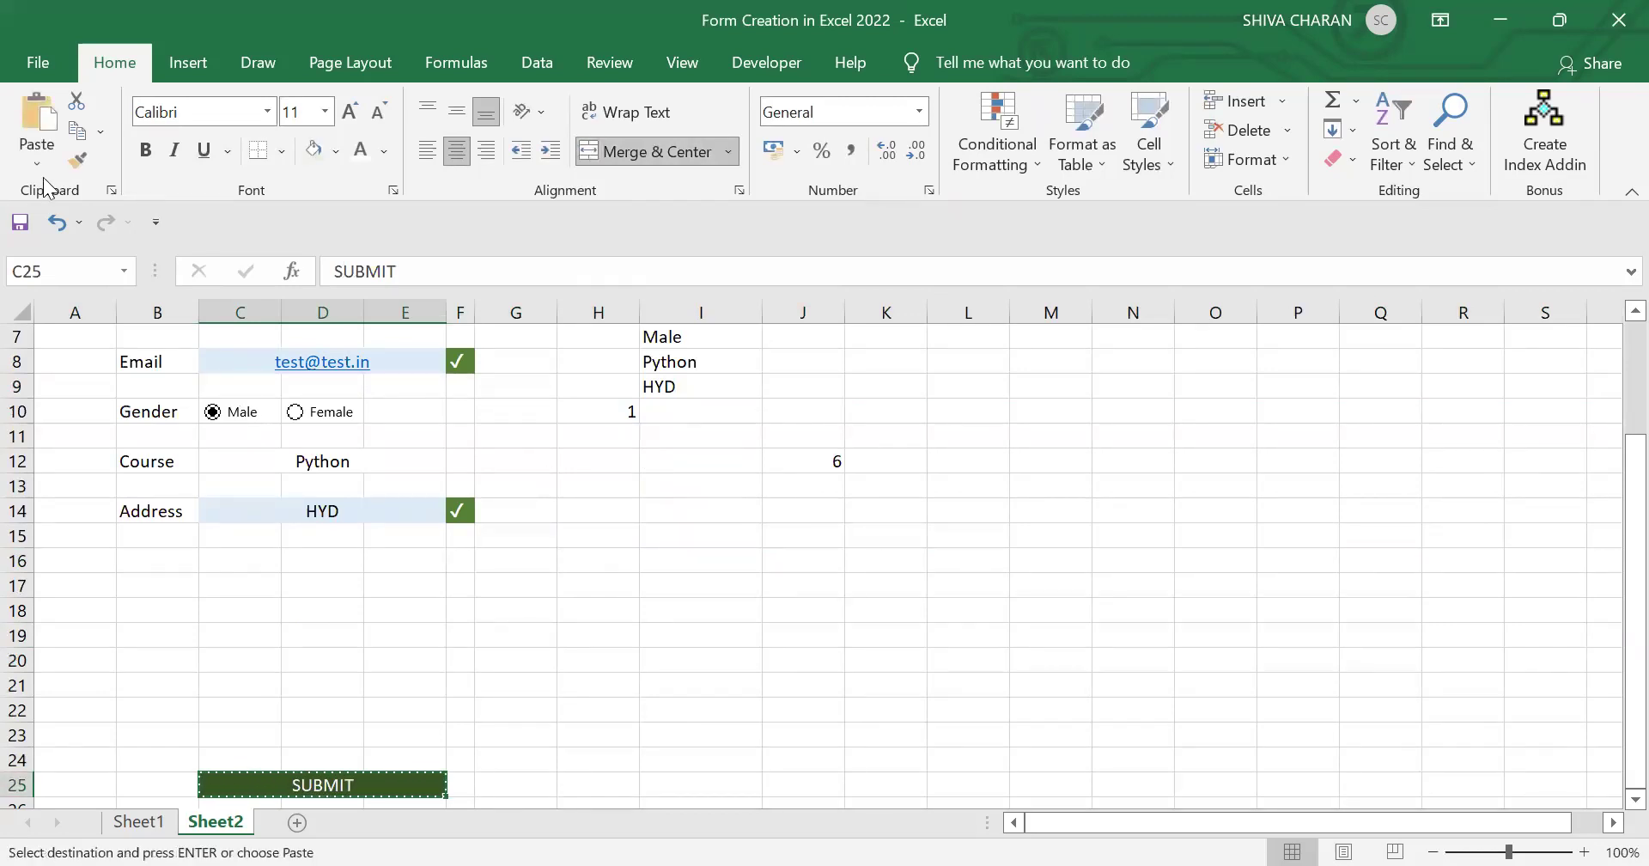
pyautogui.click(39, 165)
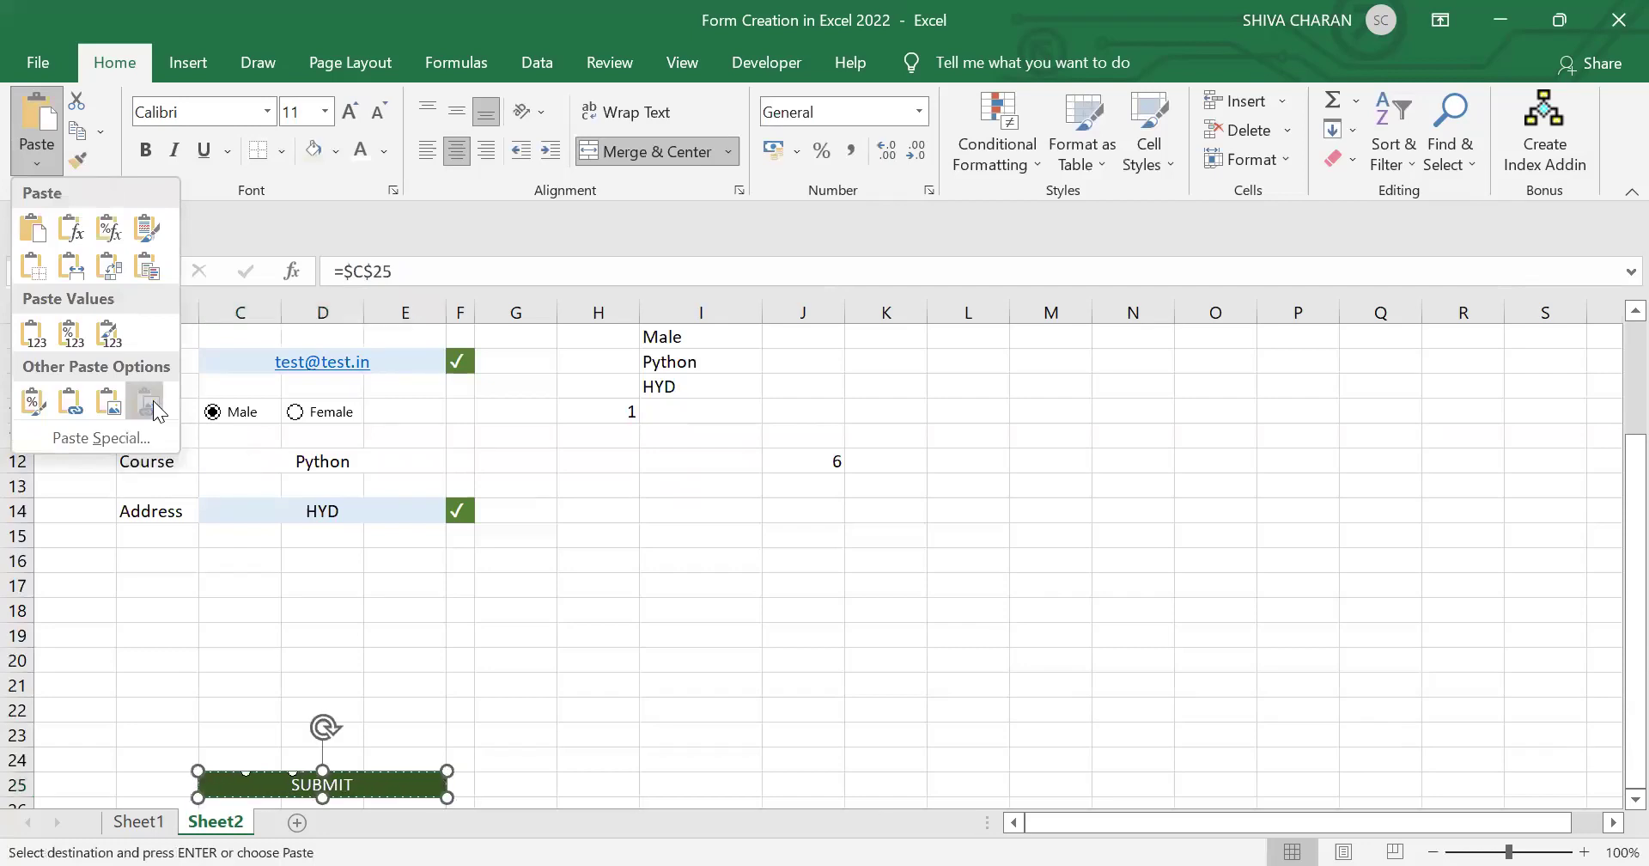
pyautogui.click(150, 402)
pyautogui.moveTo(385, 773); pyautogui.dragTo(380, 563)
pyautogui.scroll(2, 493, 663)
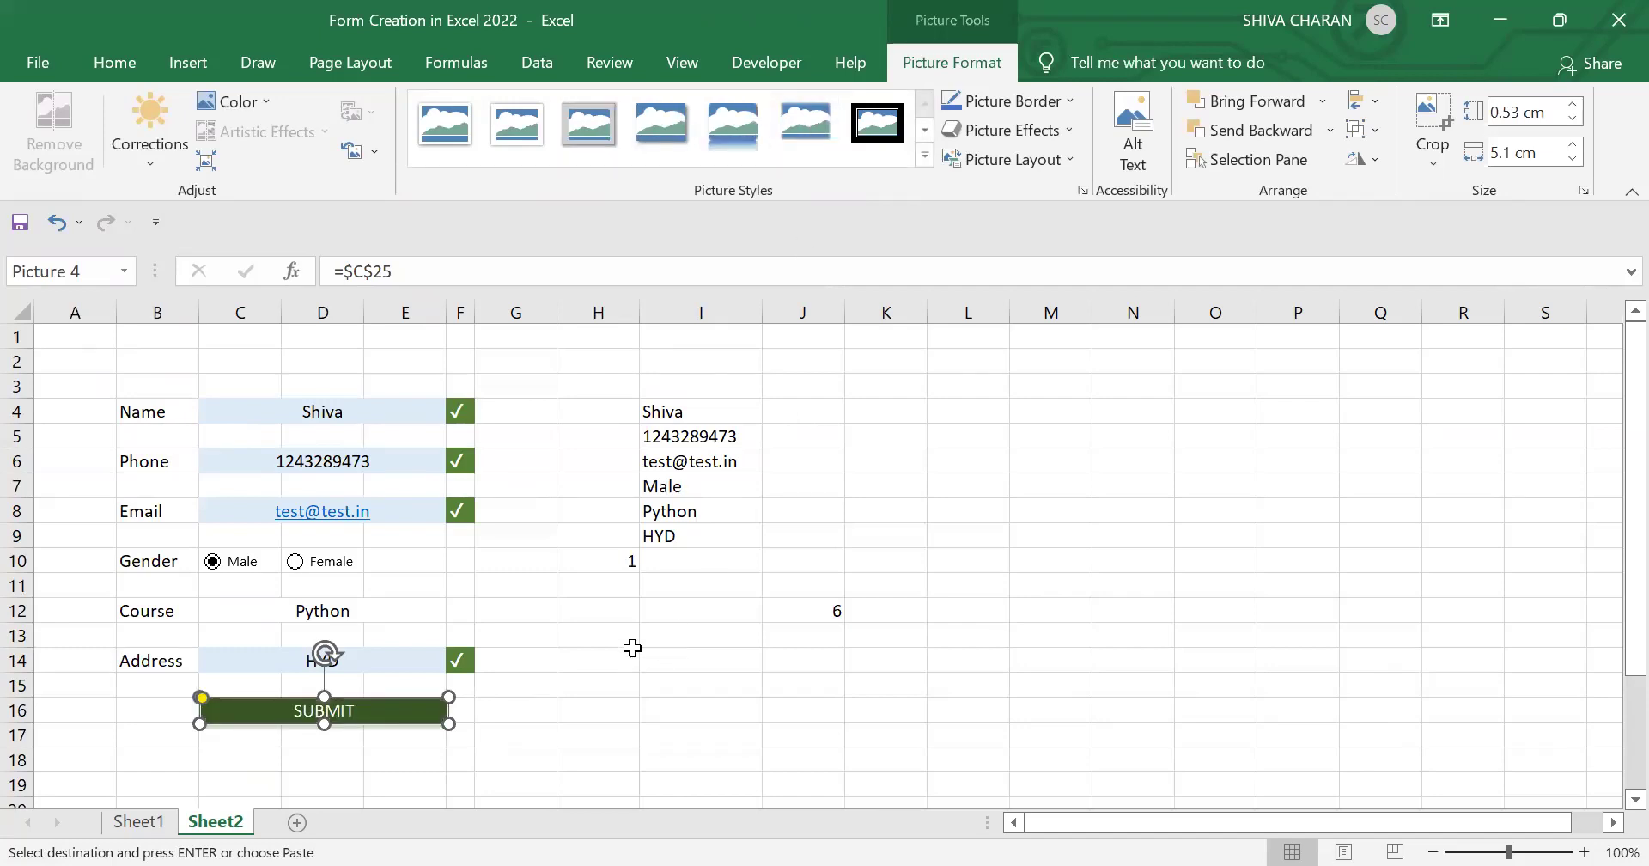
pyautogui.click(724, 692)
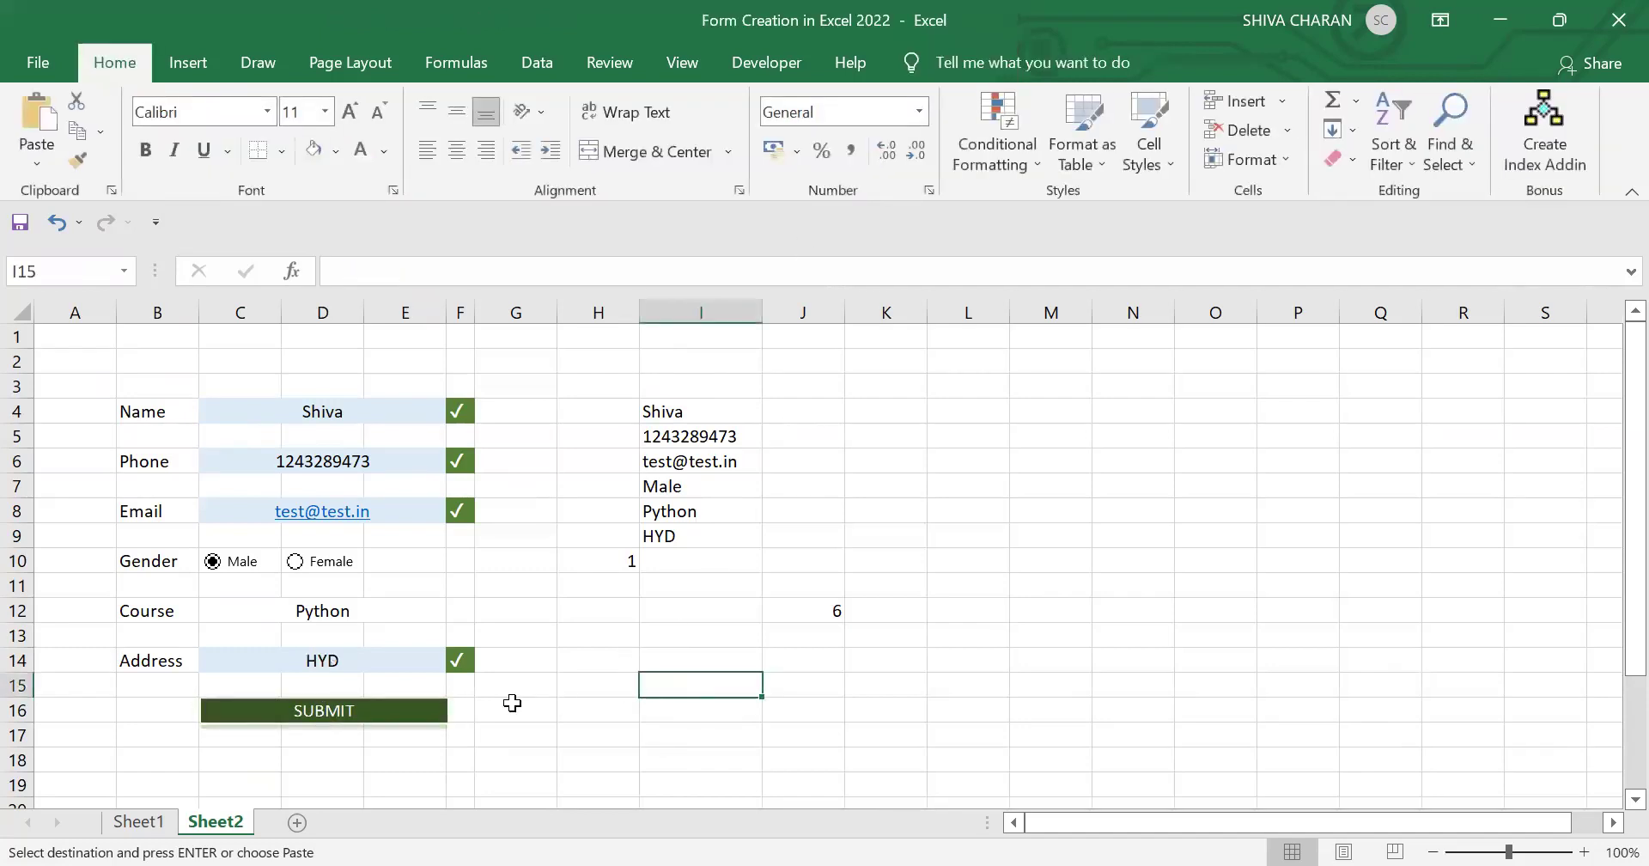
# Step: Add a new blank worksheet and return to the form on Sheet2
pyautogui.click(427, 713)
pyautogui.click(700, 733)
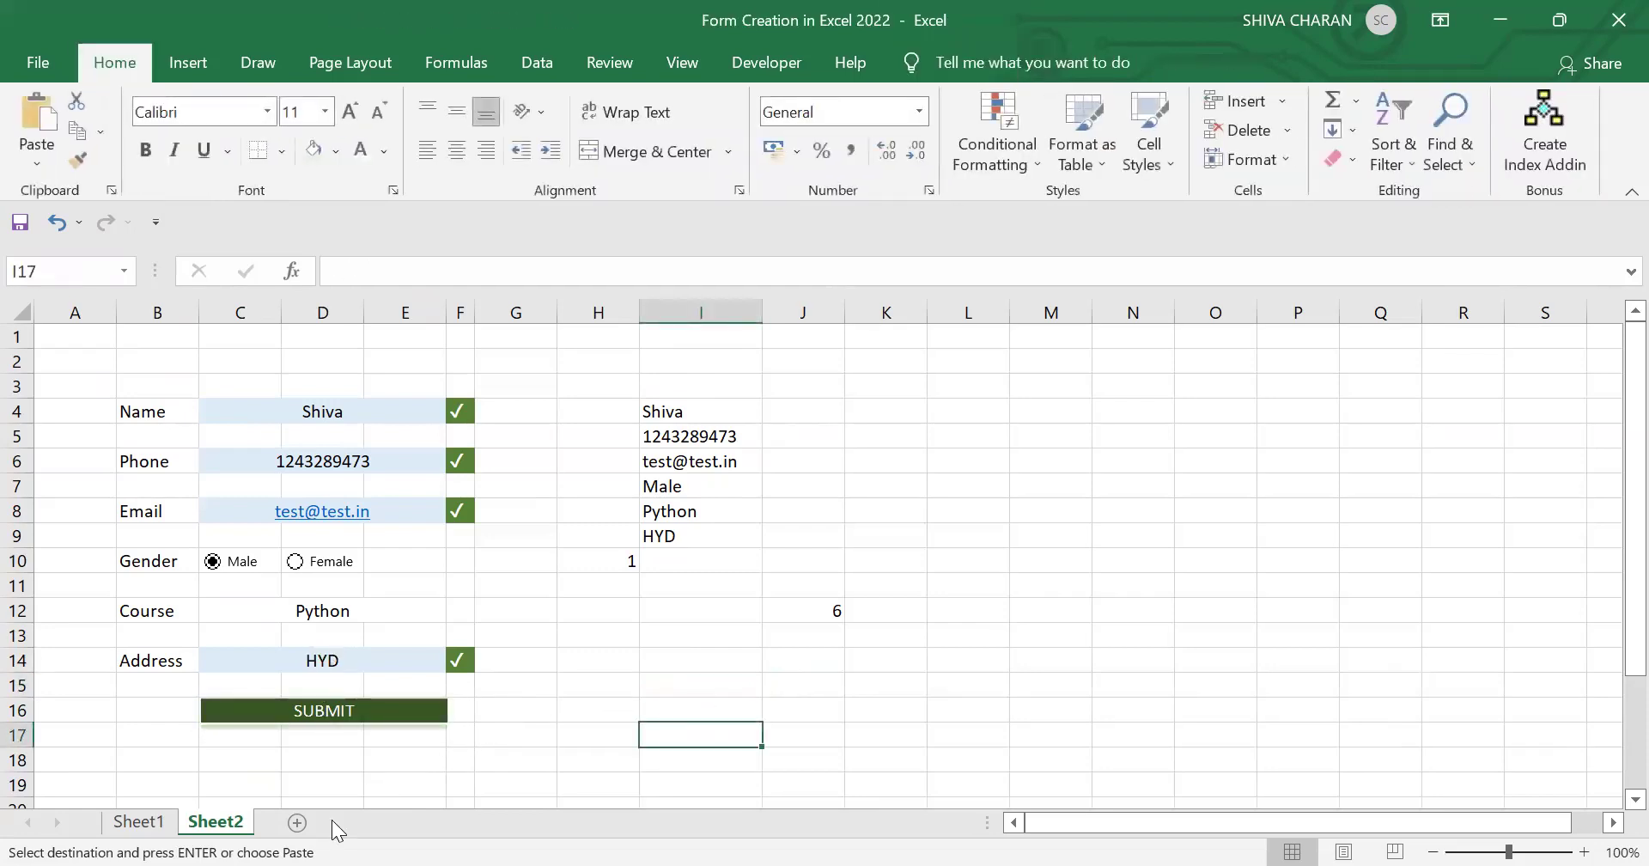
pyautogui.click(296, 823)
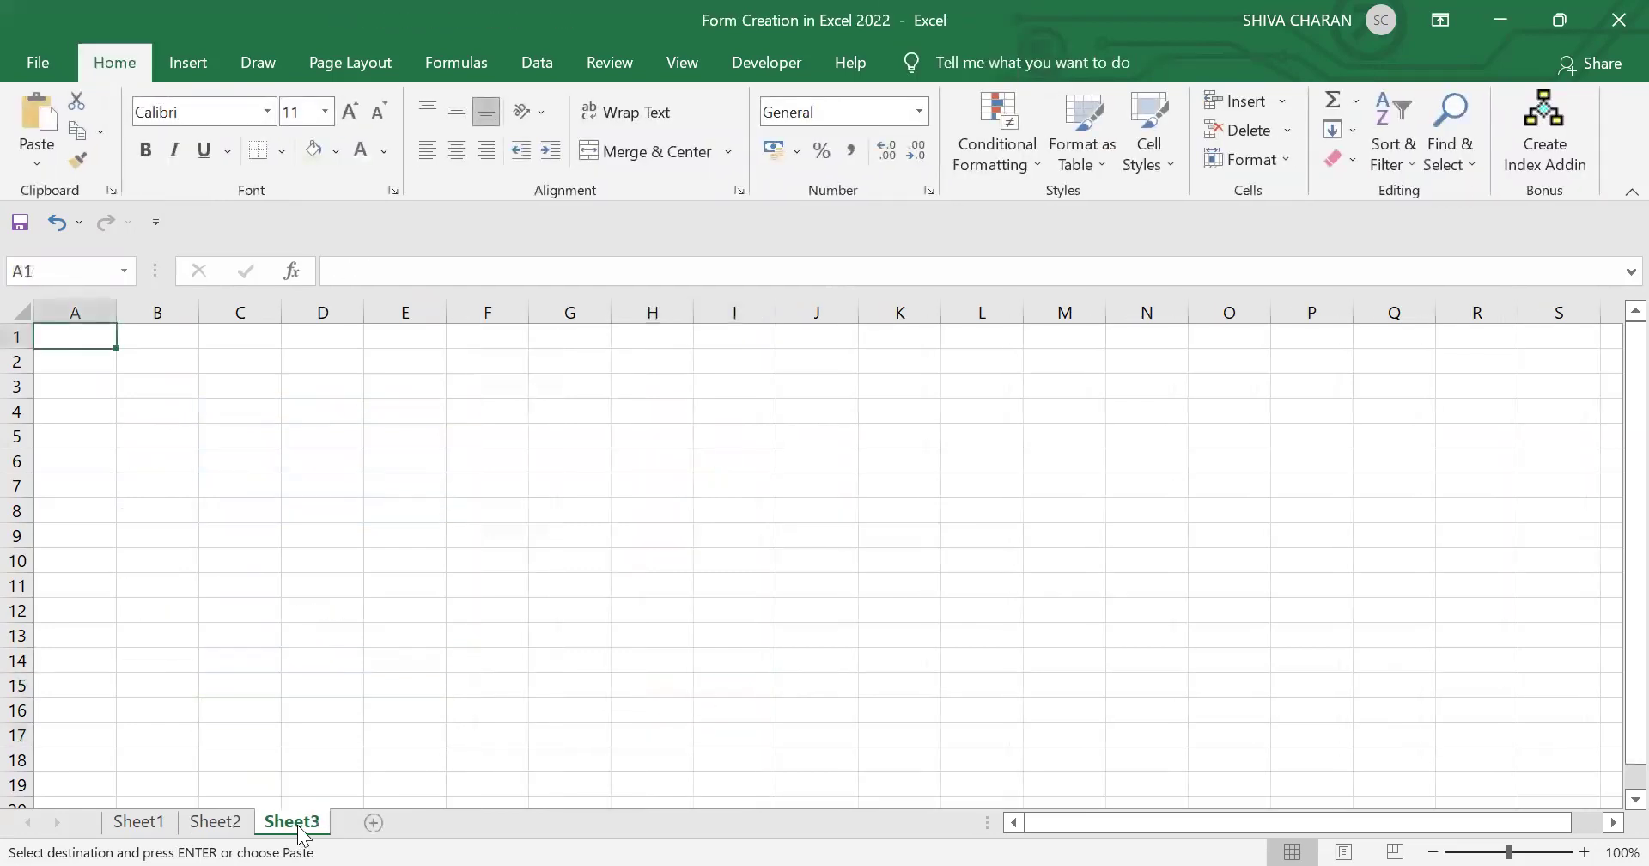
pyautogui.click(229, 822)
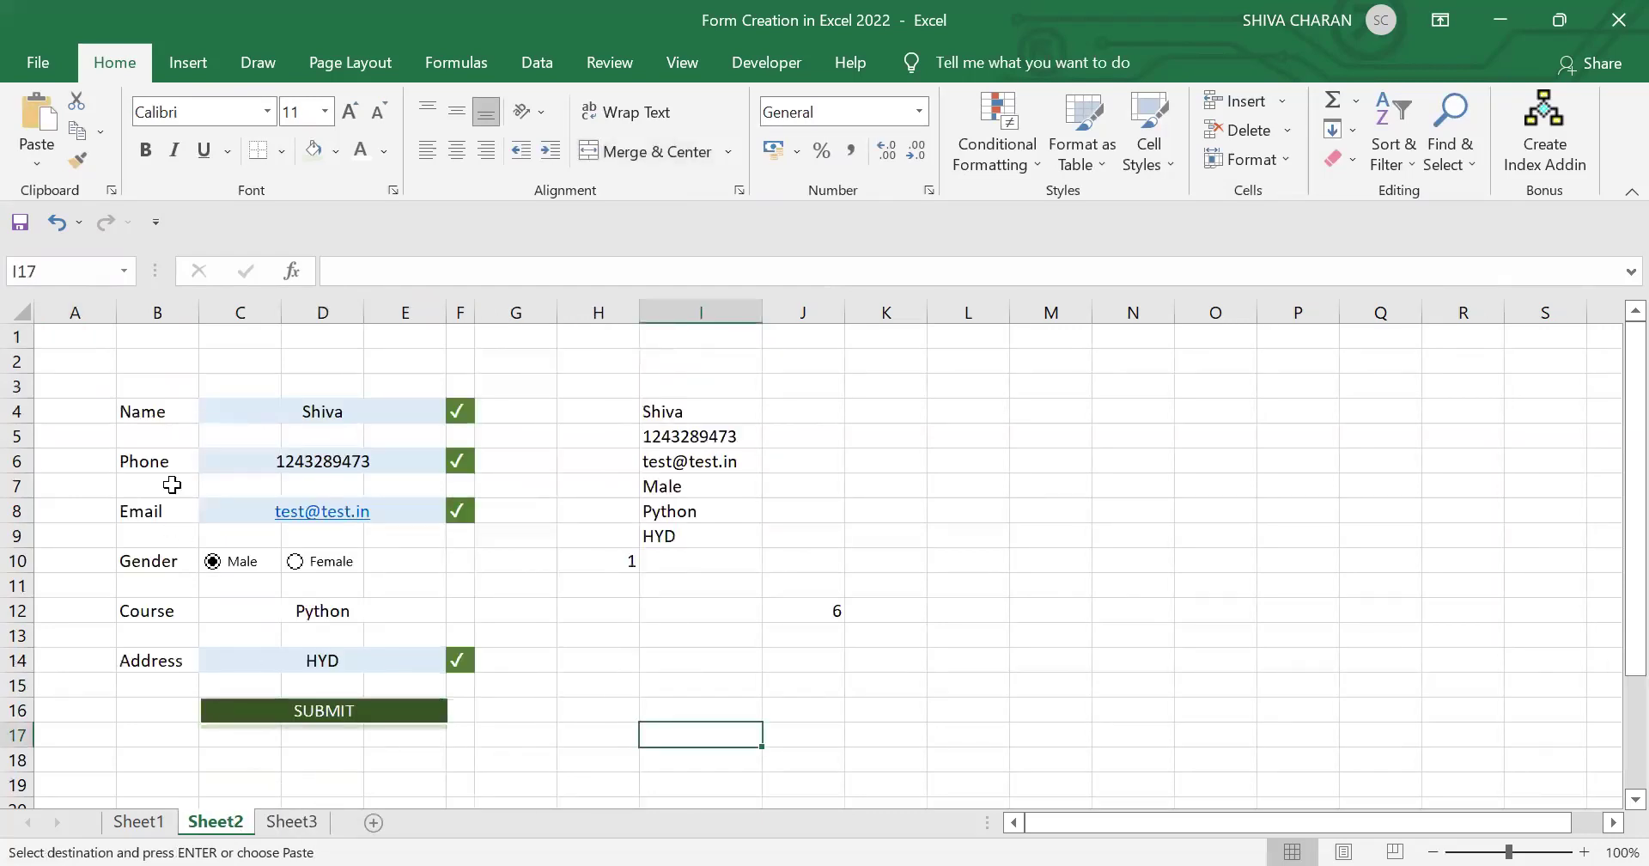
pyautogui.moveTo(163, 413); pyautogui.dragTo(151, 654)
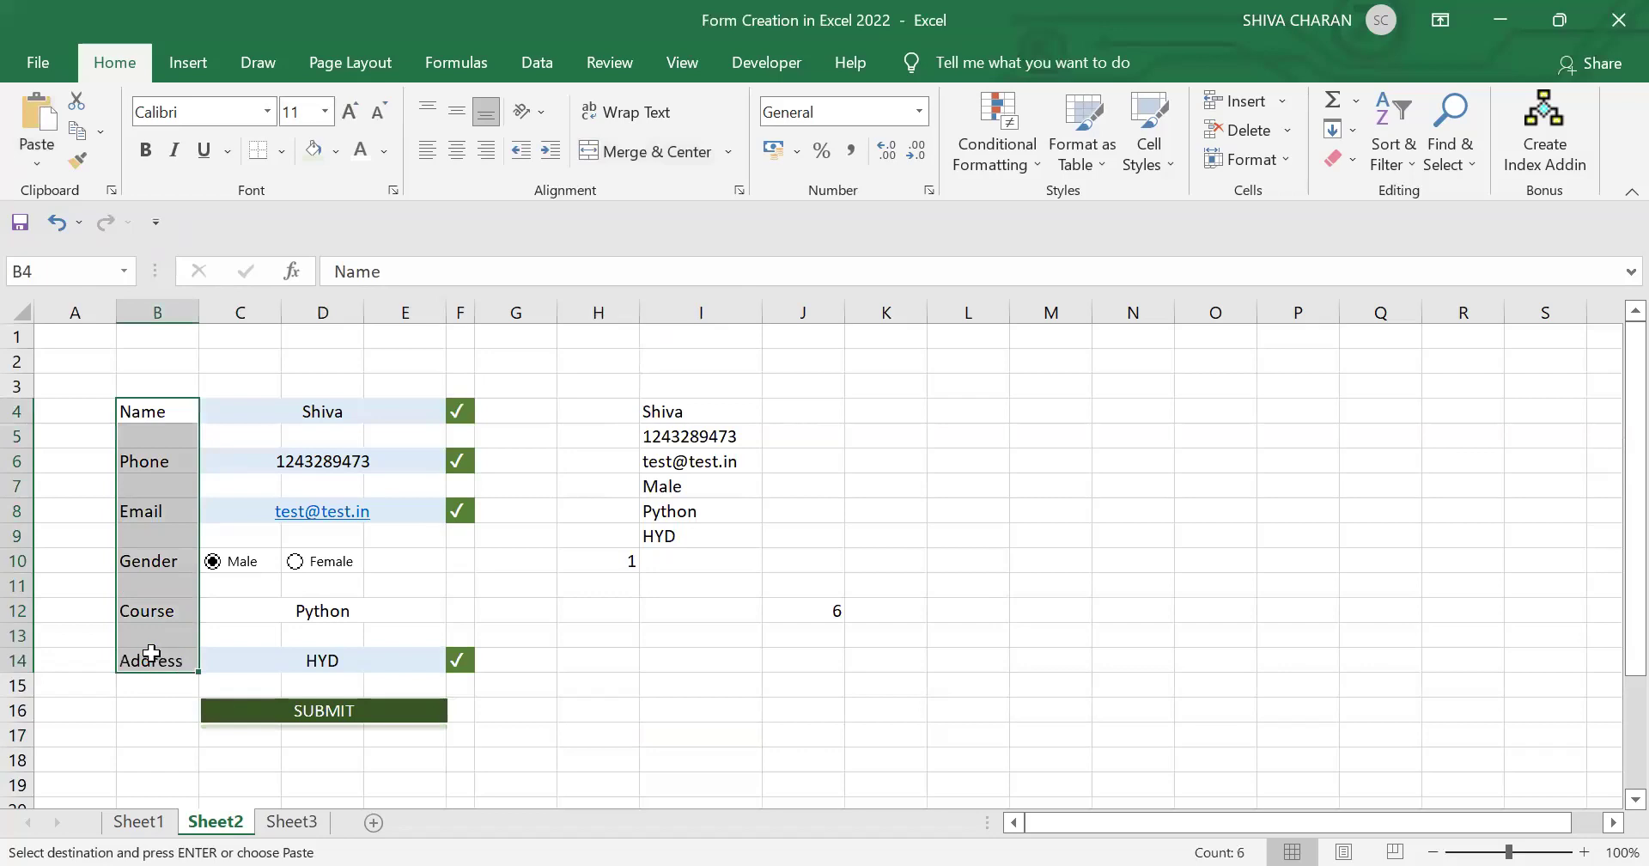
pyautogui.click(165, 415)
# Step: Rename Sheet2 to Form and Sheet3 to Table
pyautogui.doubleClick(216, 822)
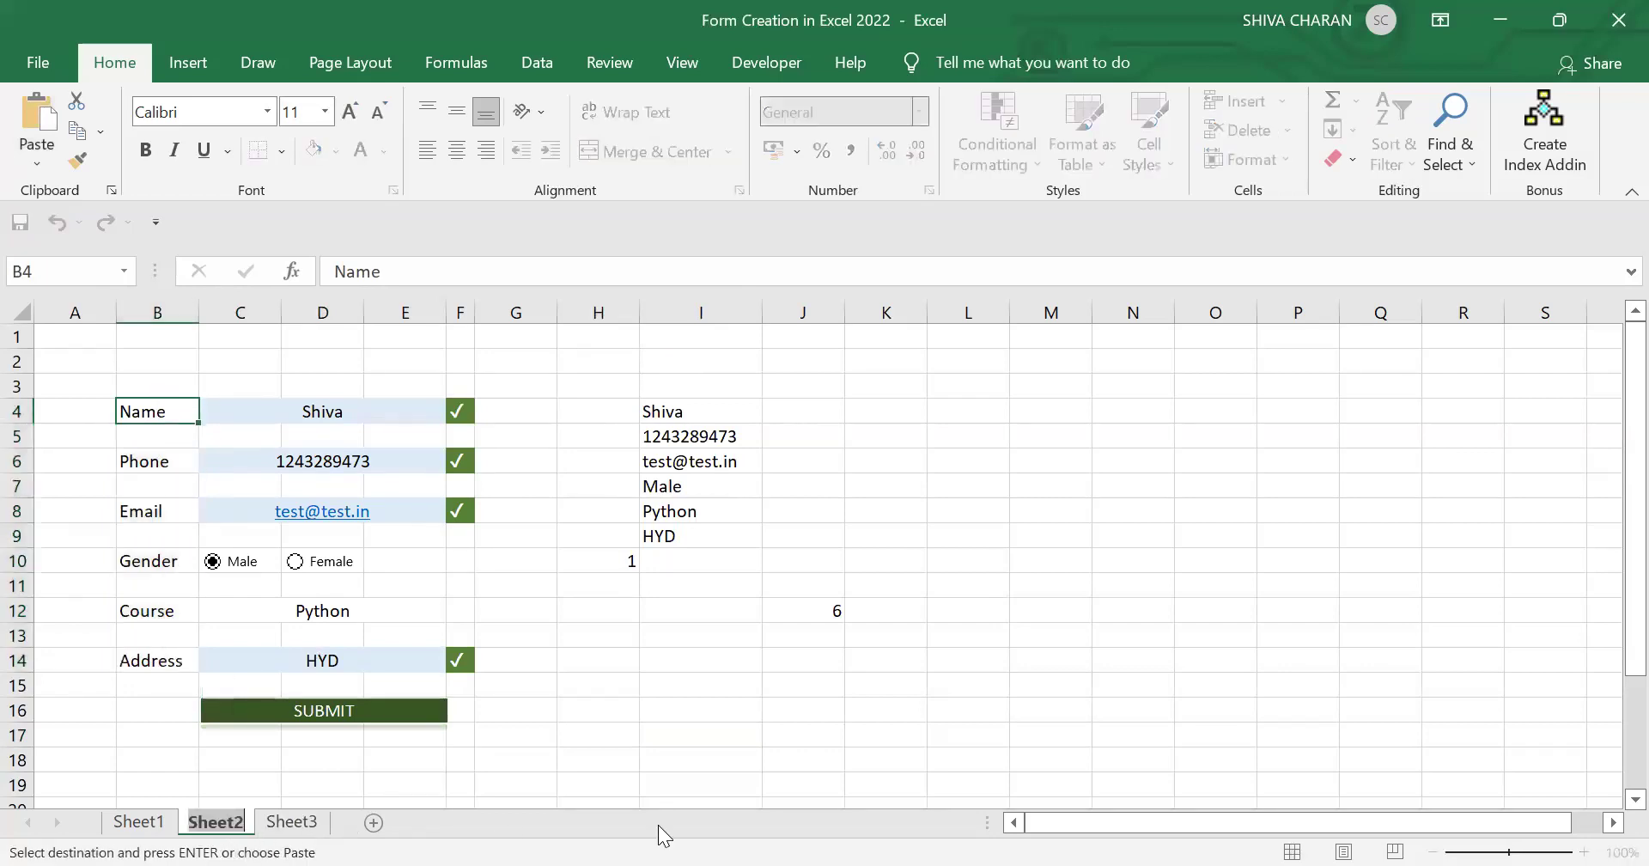
pyautogui.write('Form')
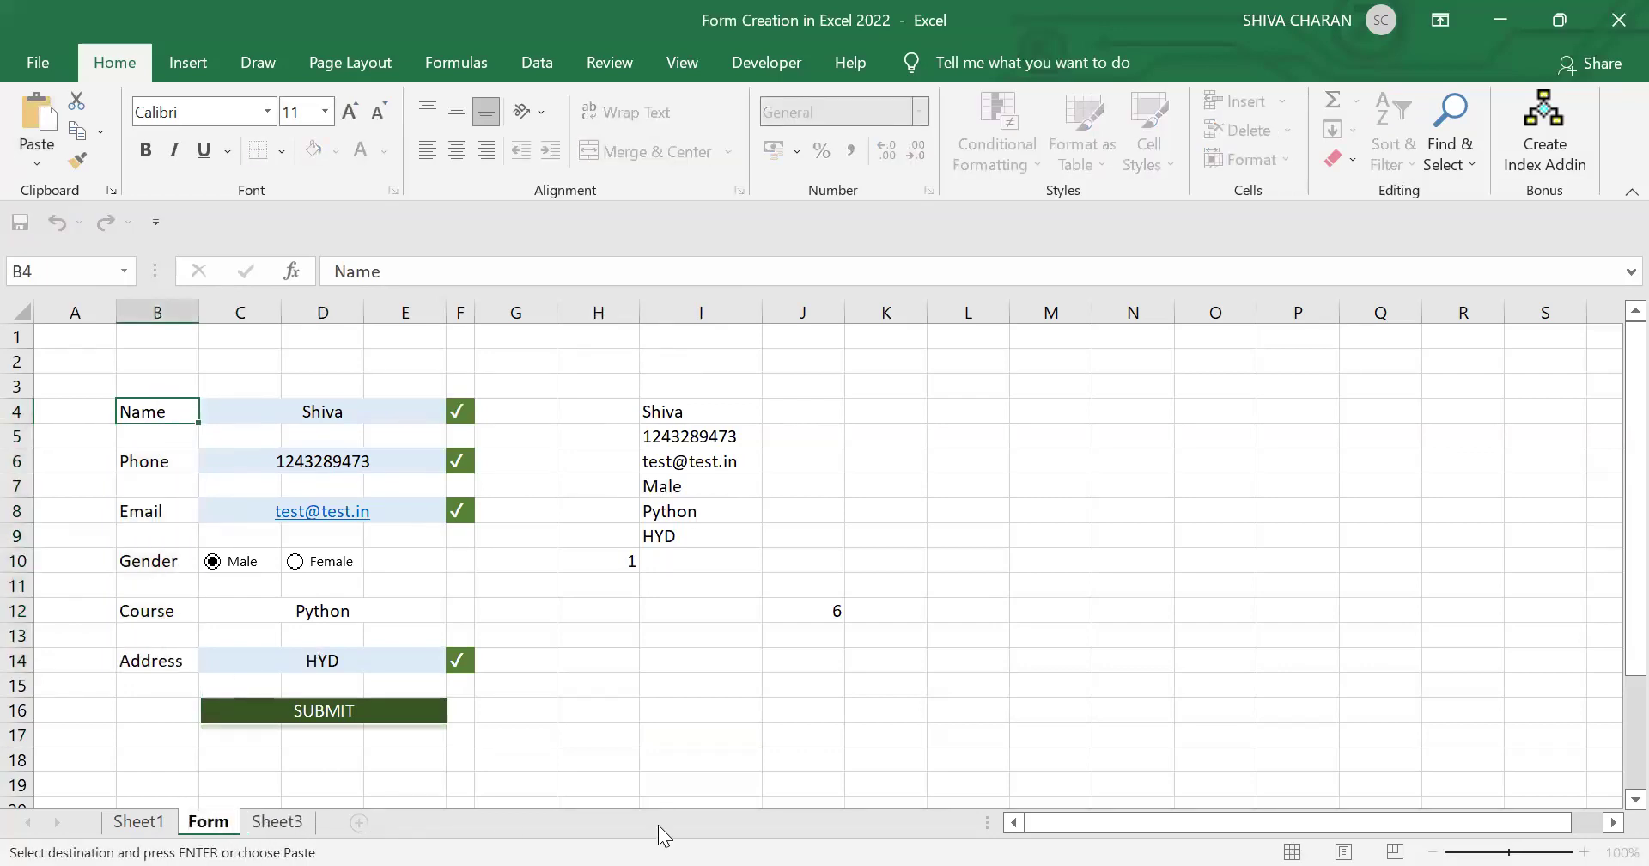
pyautogui.press('Return')
pyautogui.doubleClick(276, 821)
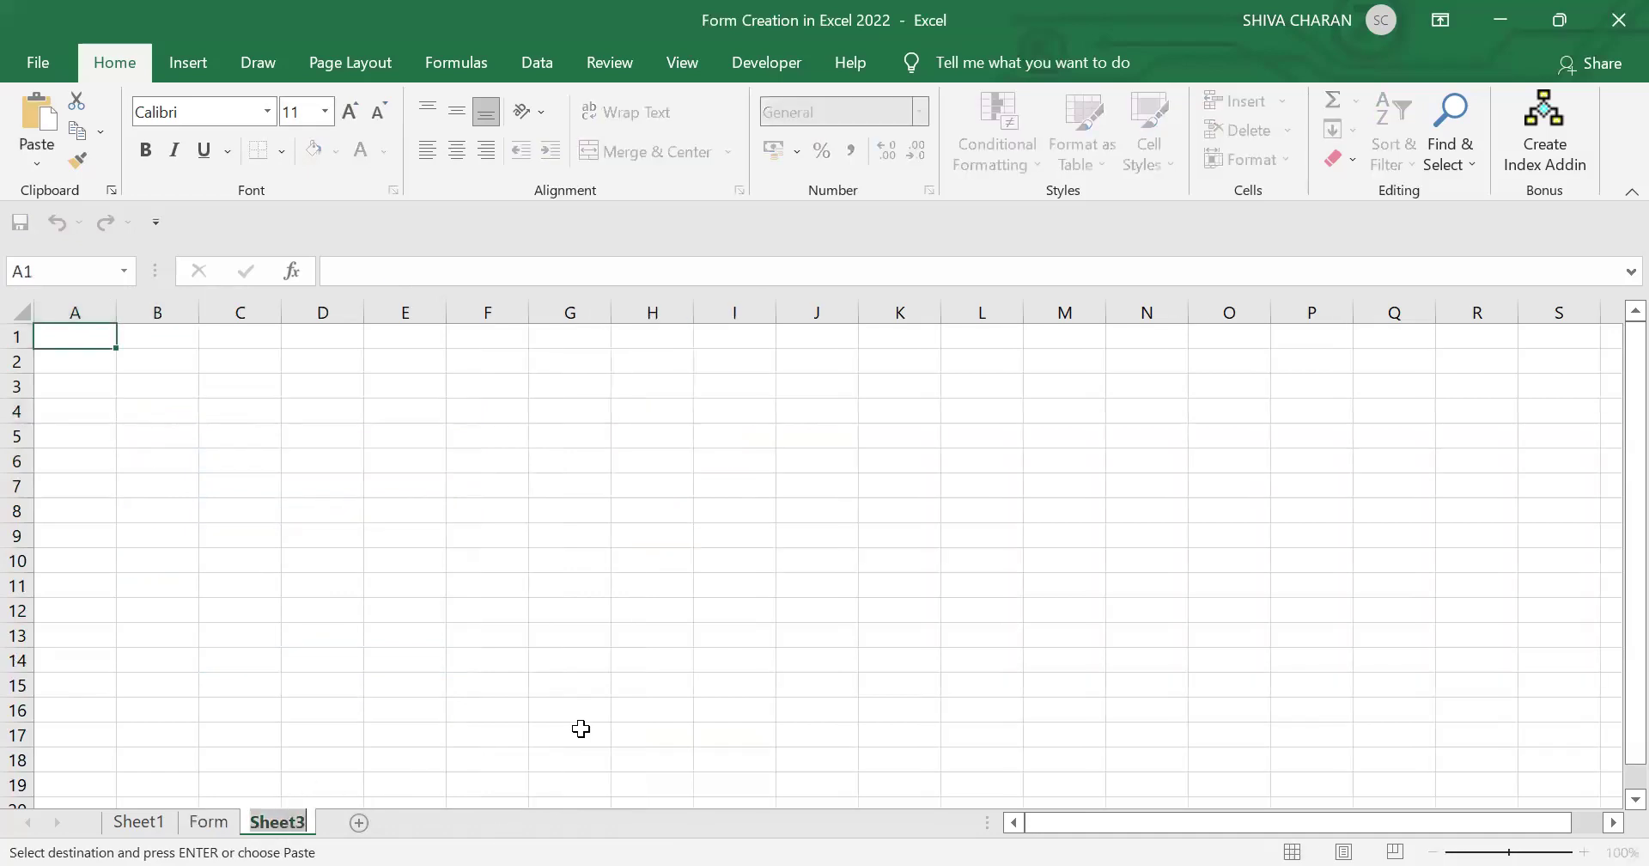
pyautogui.write('Table')
pyautogui.press('Return')
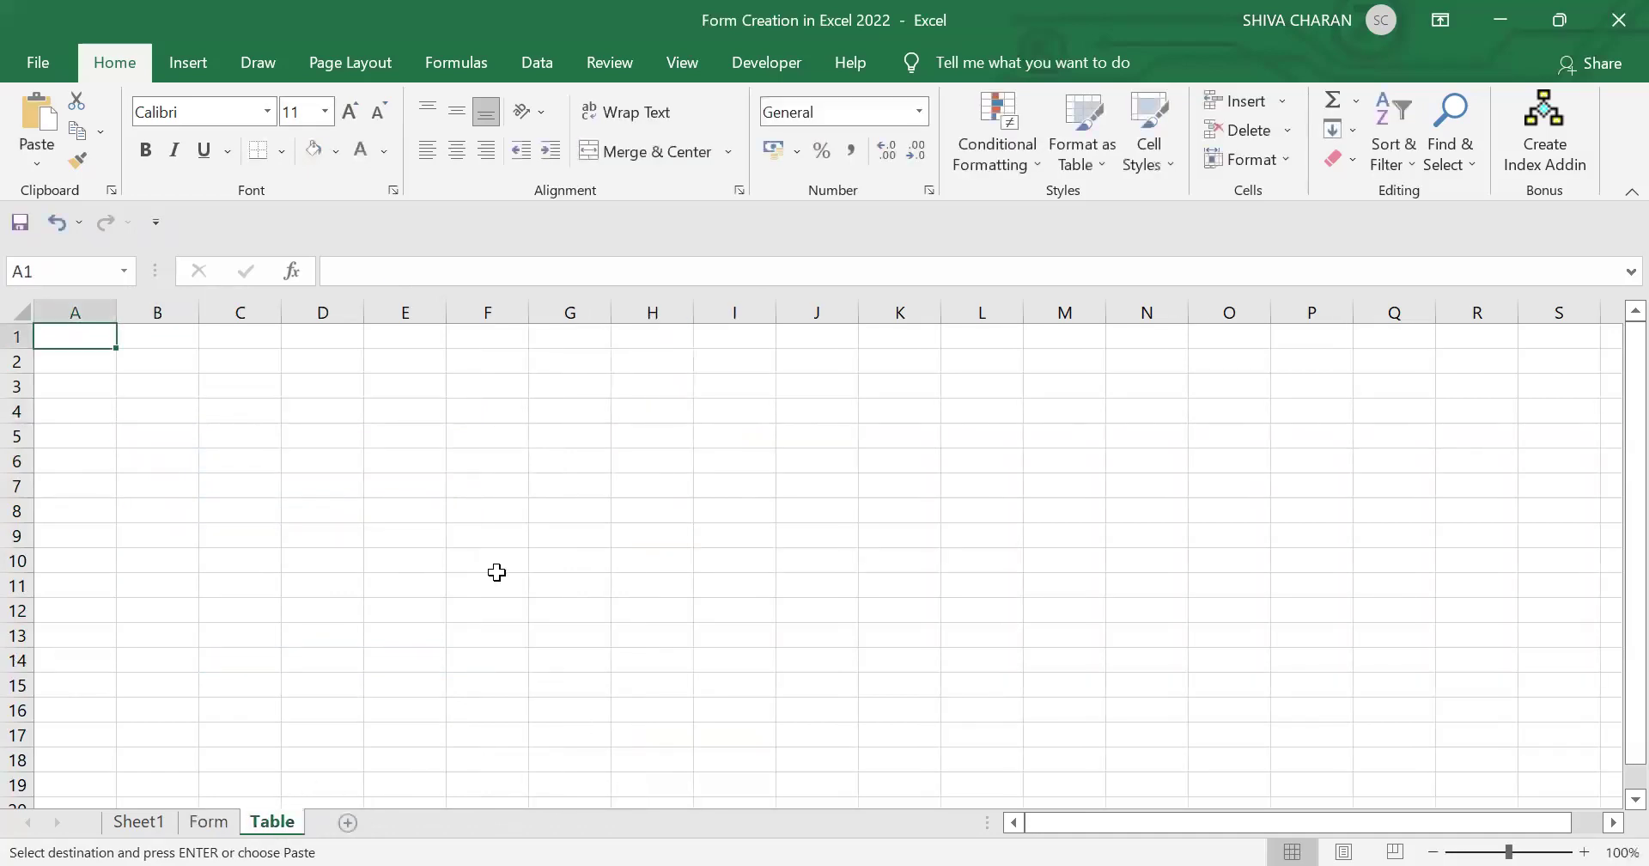
# Step: Type headers Name, Phone, Email, Gender, Course, Address across B2:G2
pyautogui.click(174, 362)
pyautogui.write('Name')
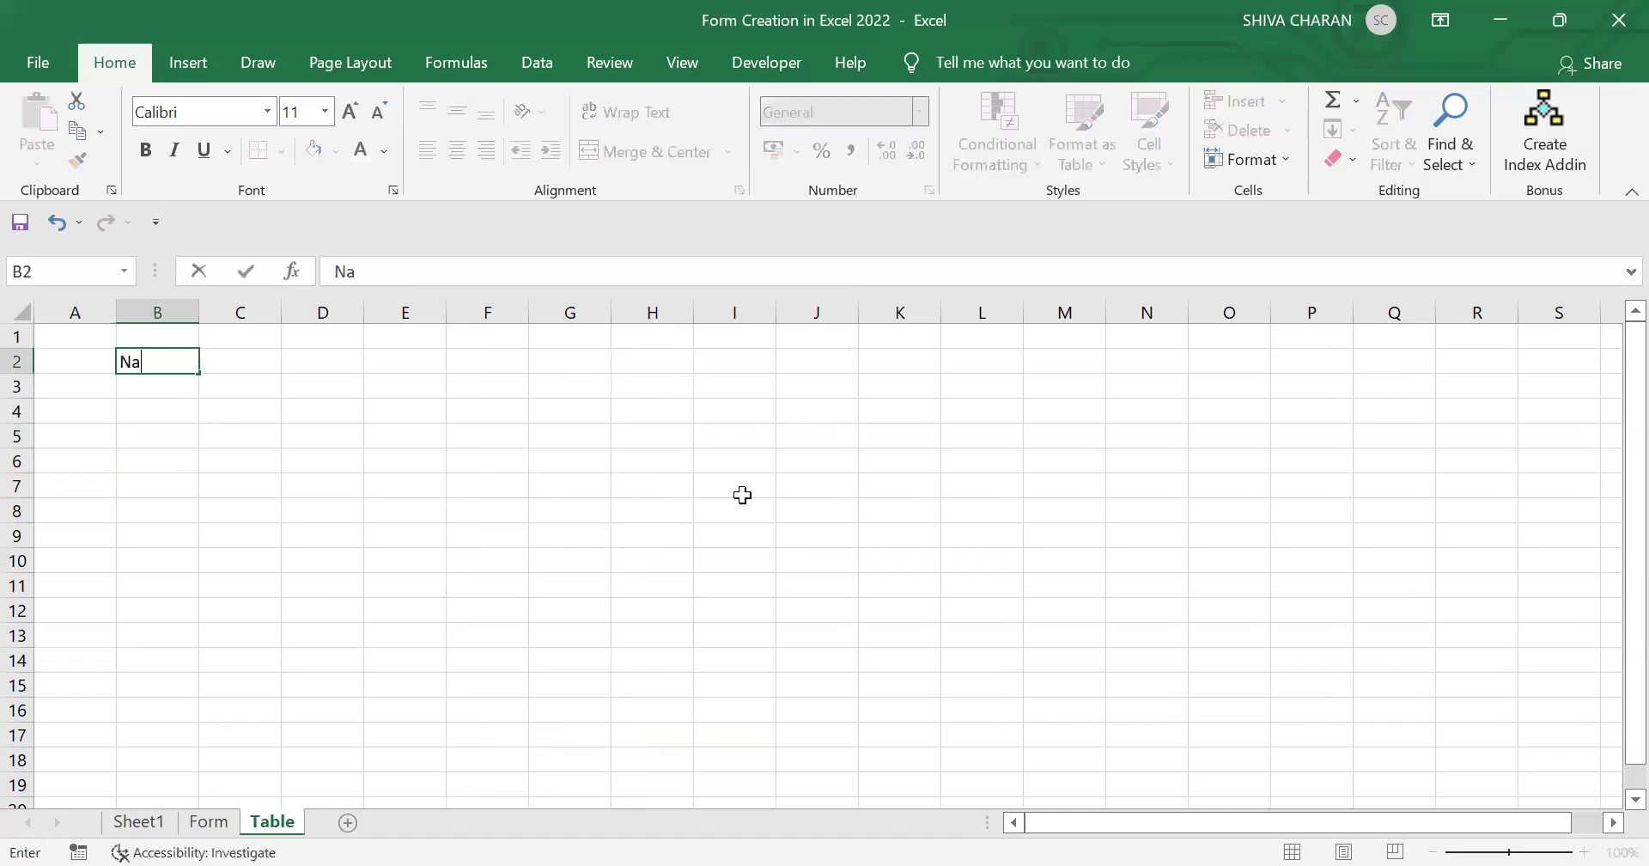
pyautogui.press('Tab')
pyautogui.write('Phone')
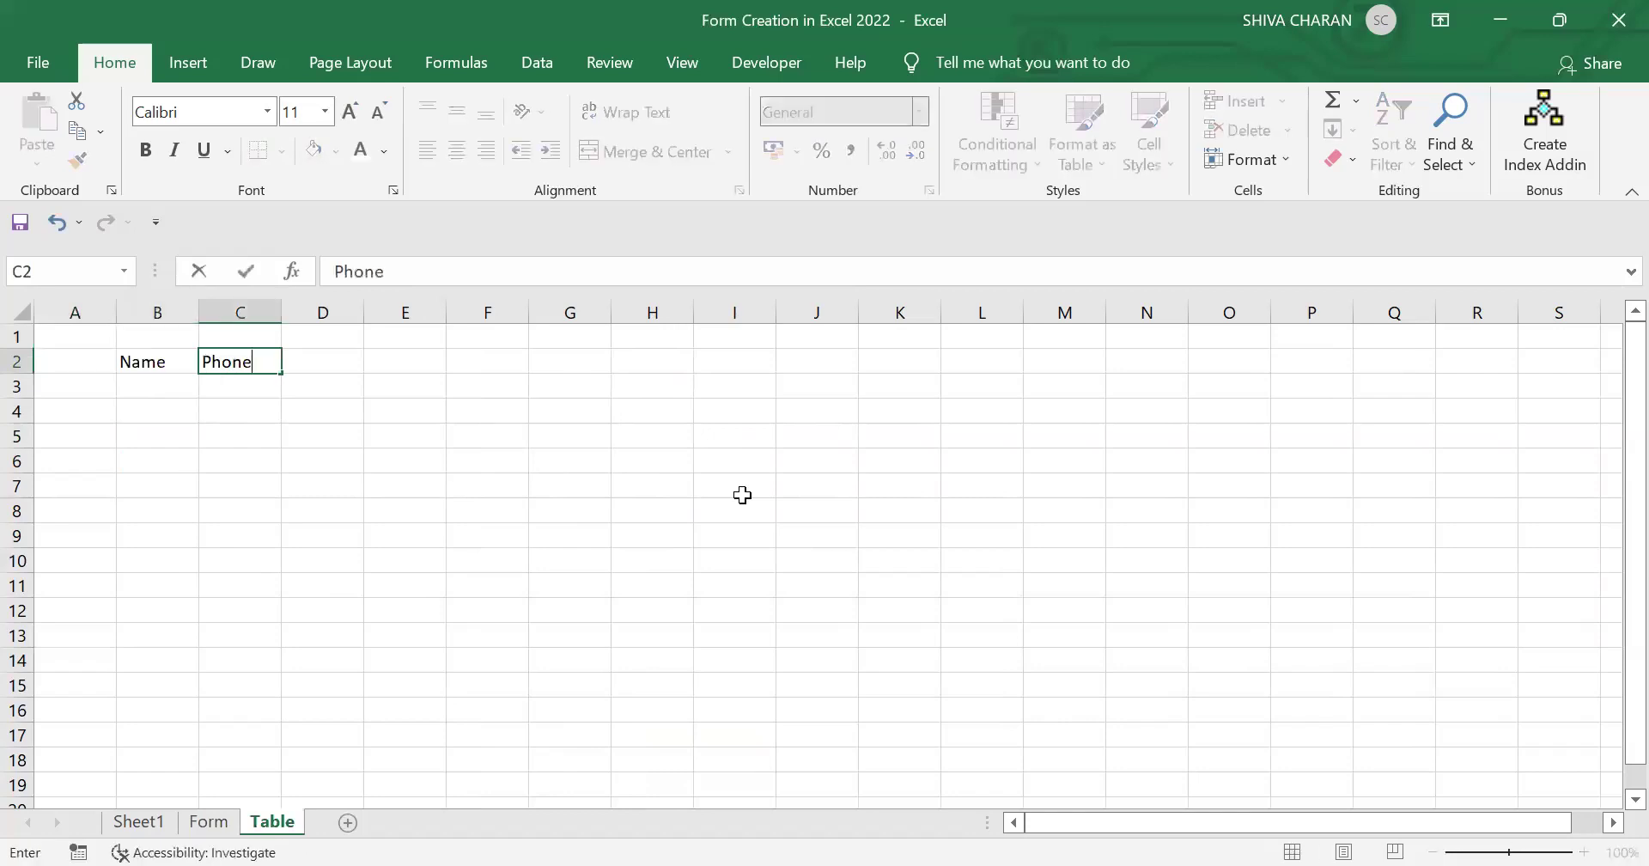
pyautogui.press('Tab')
pyautogui.write('Email')
pyautogui.press('Tab')
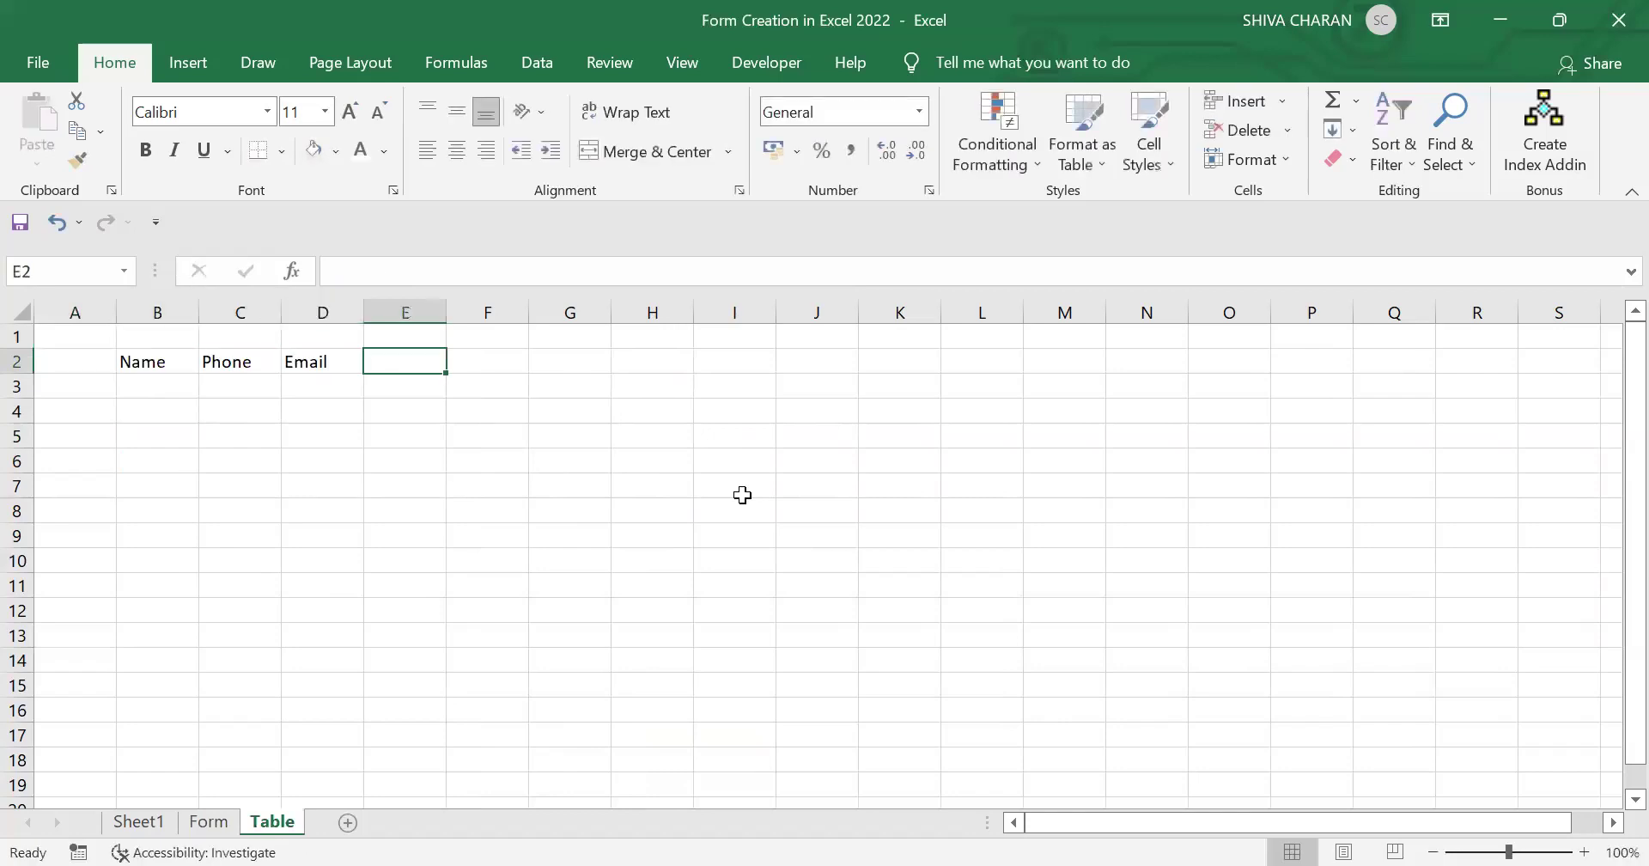
pyautogui.write('Gender')
pyautogui.press('Tab')
pyautogui.write('Course')
pyautogui.press('Tab')
pyautogui.write('addr')
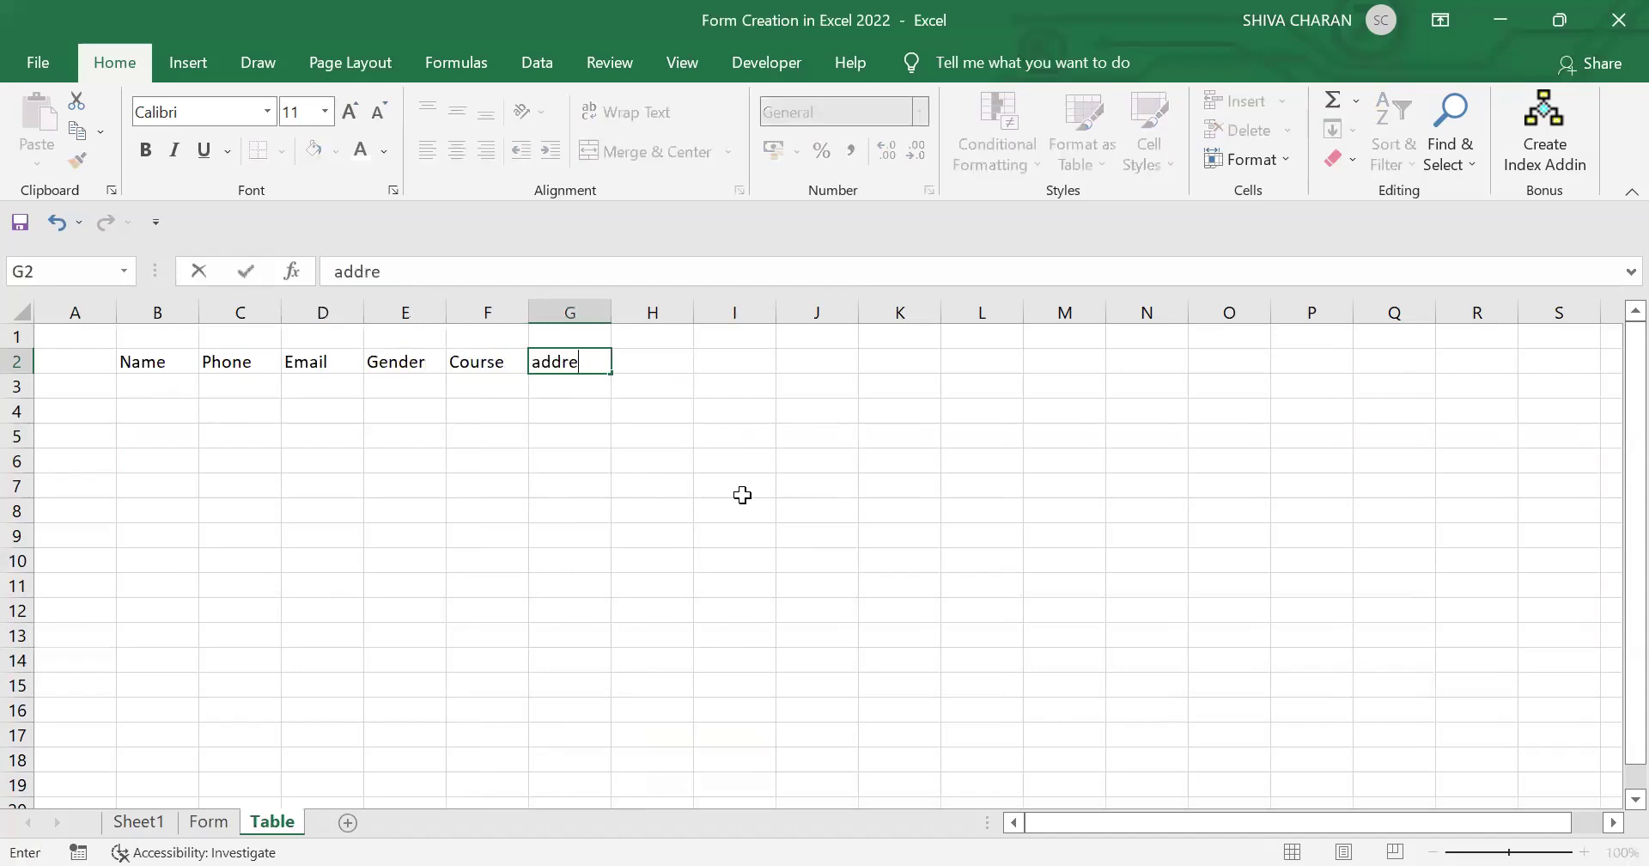
pyautogui.press('BackSpace')
pyautogui.press('BackSpace')
pyautogui.press('BackSpace')
pyautogui.press('BackSpace')
pyautogui.write('Address')
pyautogui.press('Tab')
pyautogui.click(743, 495)
# Step: Convert B2:G8 into a table with headers, then return to the Form sheet
pyautogui.moveTo(182, 373); pyautogui.dragTo(578, 512)
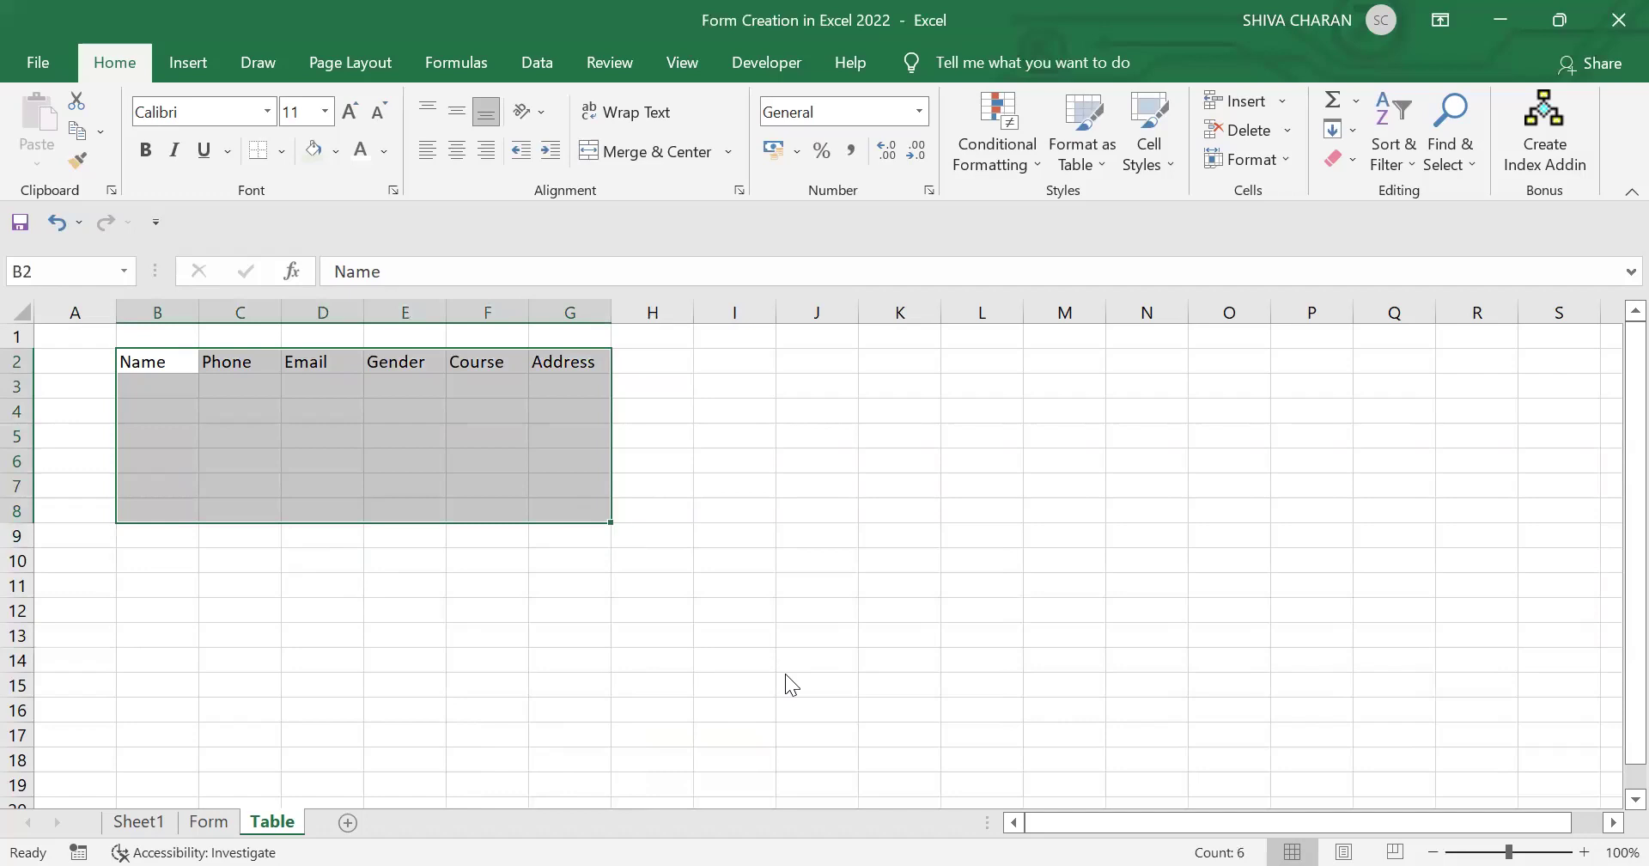
pyautogui.hotkey('ctrl', 't')
pyautogui.click(1045, 411)
pyautogui.click(1109, 440)
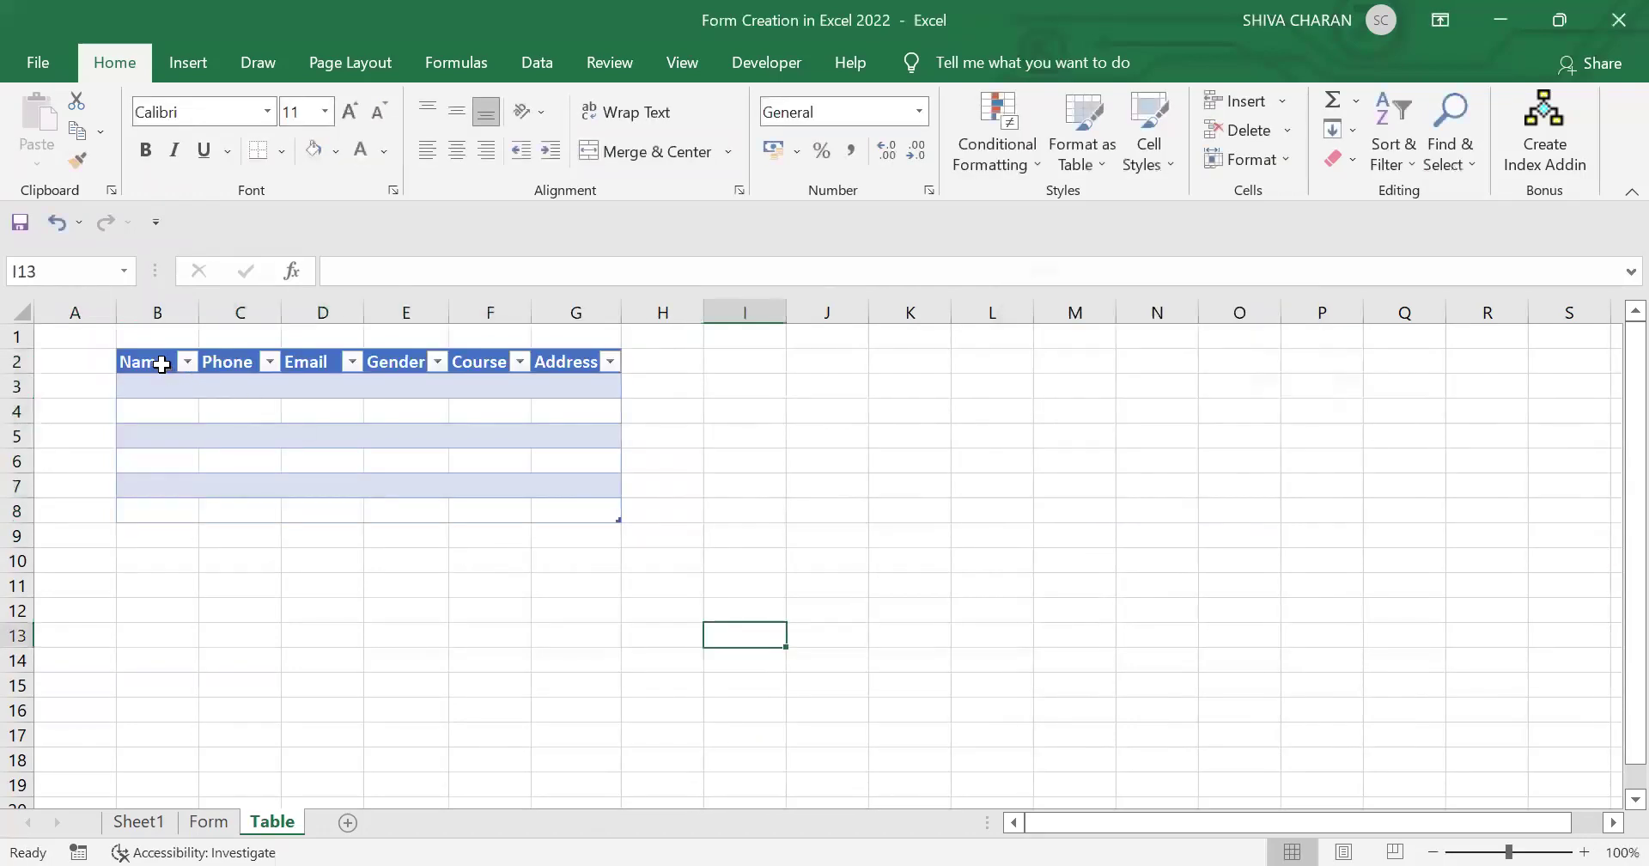
pyautogui.moveTo(155, 361); pyautogui.dragTo(593, 512)
pyautogui.click(664, 659)
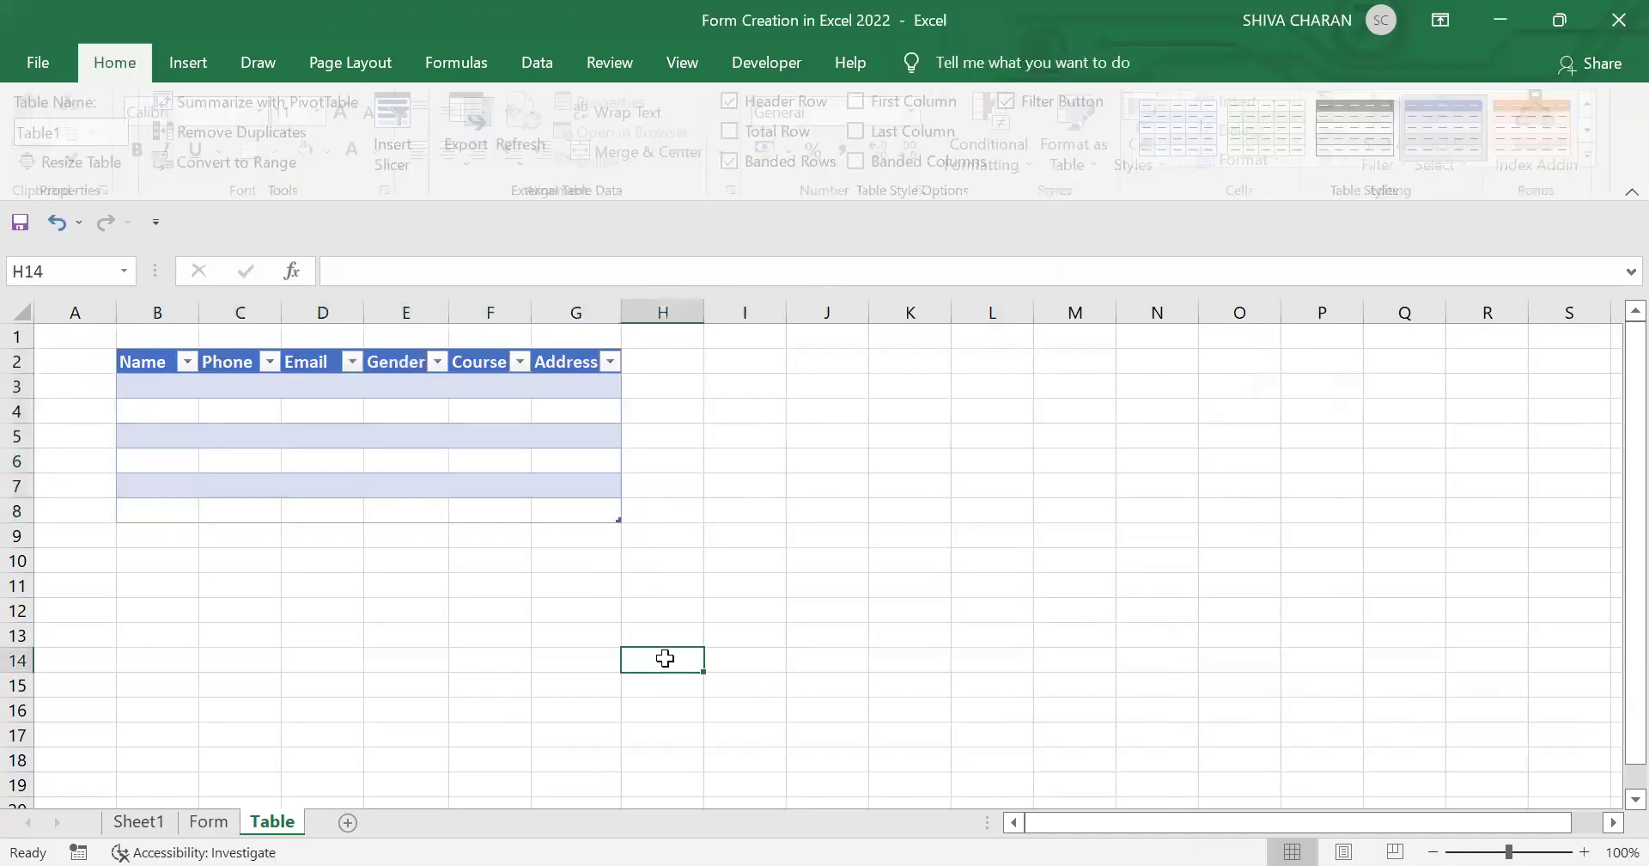
pyautogui.click(208, 822)
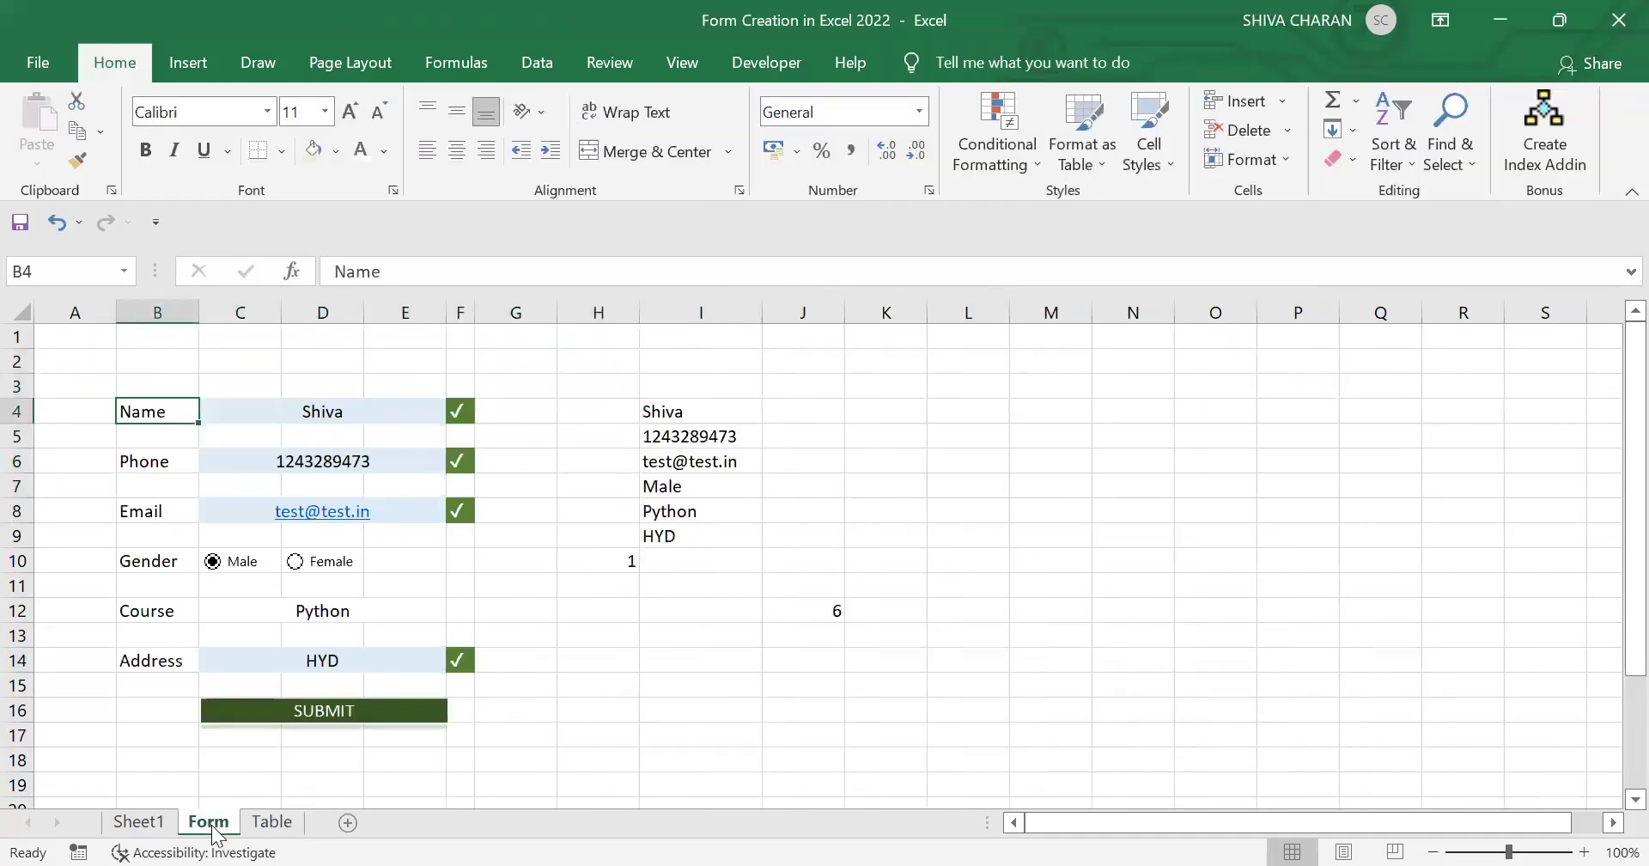
# Step: Add a new blank sheet and name it Raw Data
pyautogui.click(348, 823)
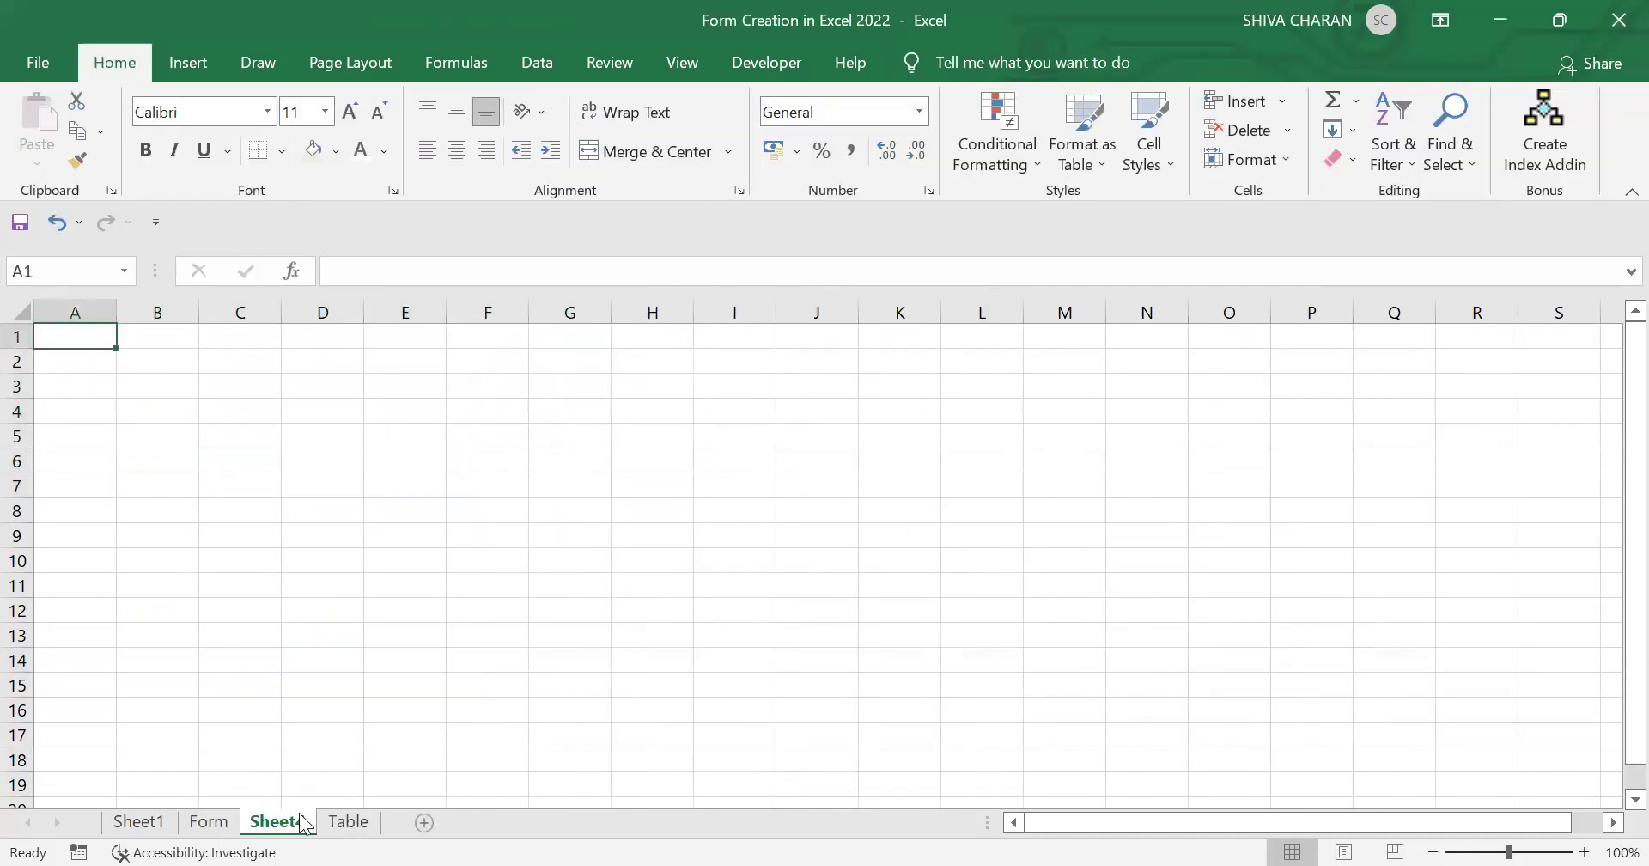
pyautogui.doubleClick(292, 822)
pyautogui.write('Raw')
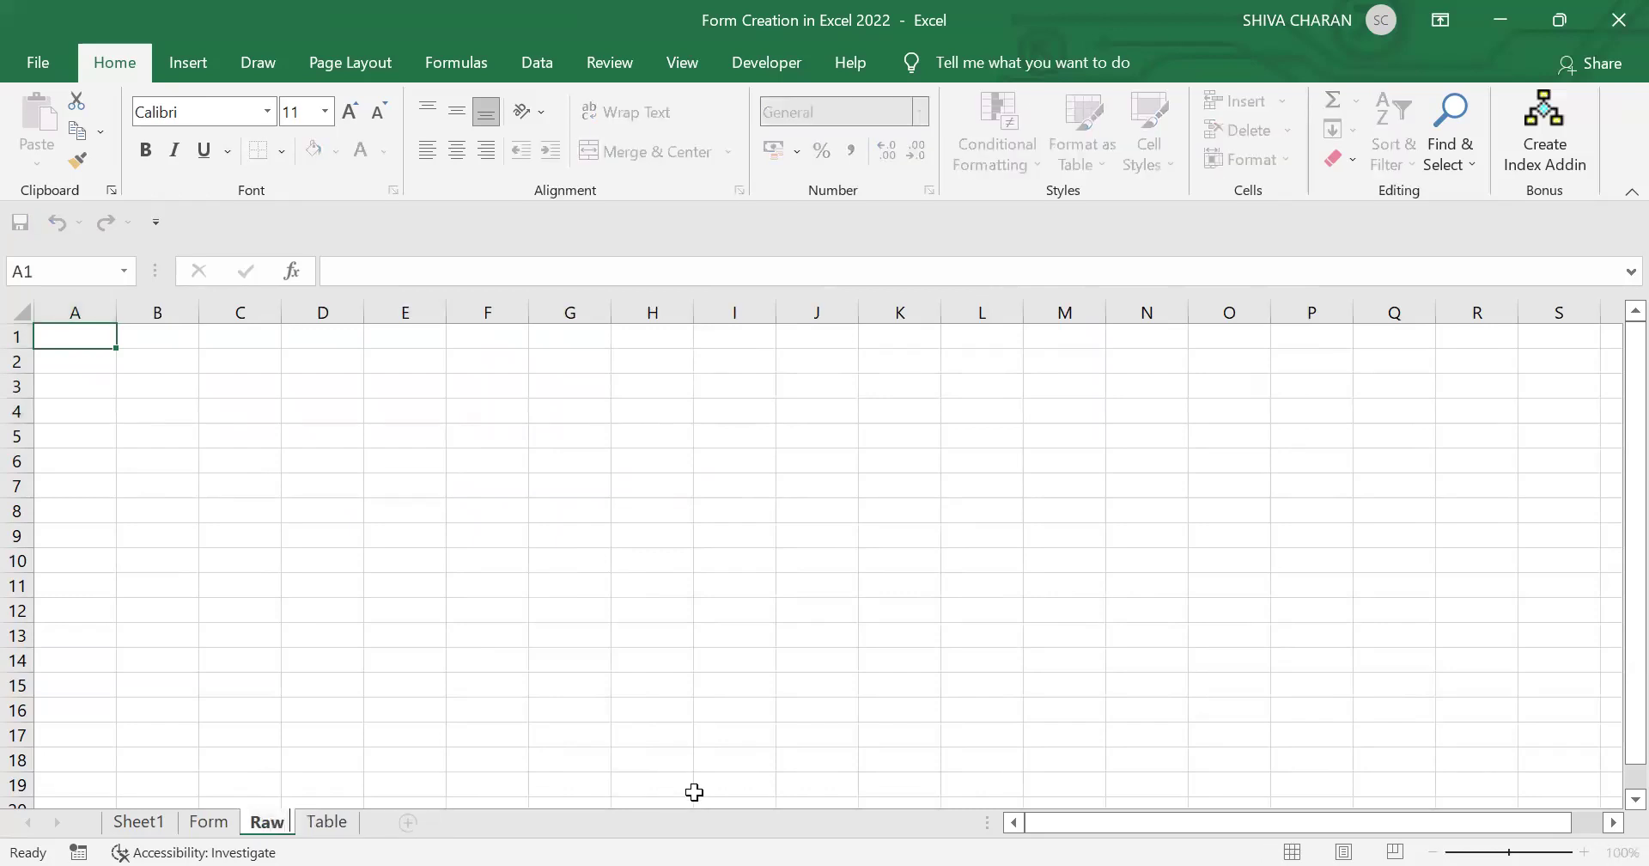
pyautogui.write(' Datat')
pyautogui.press('Return')
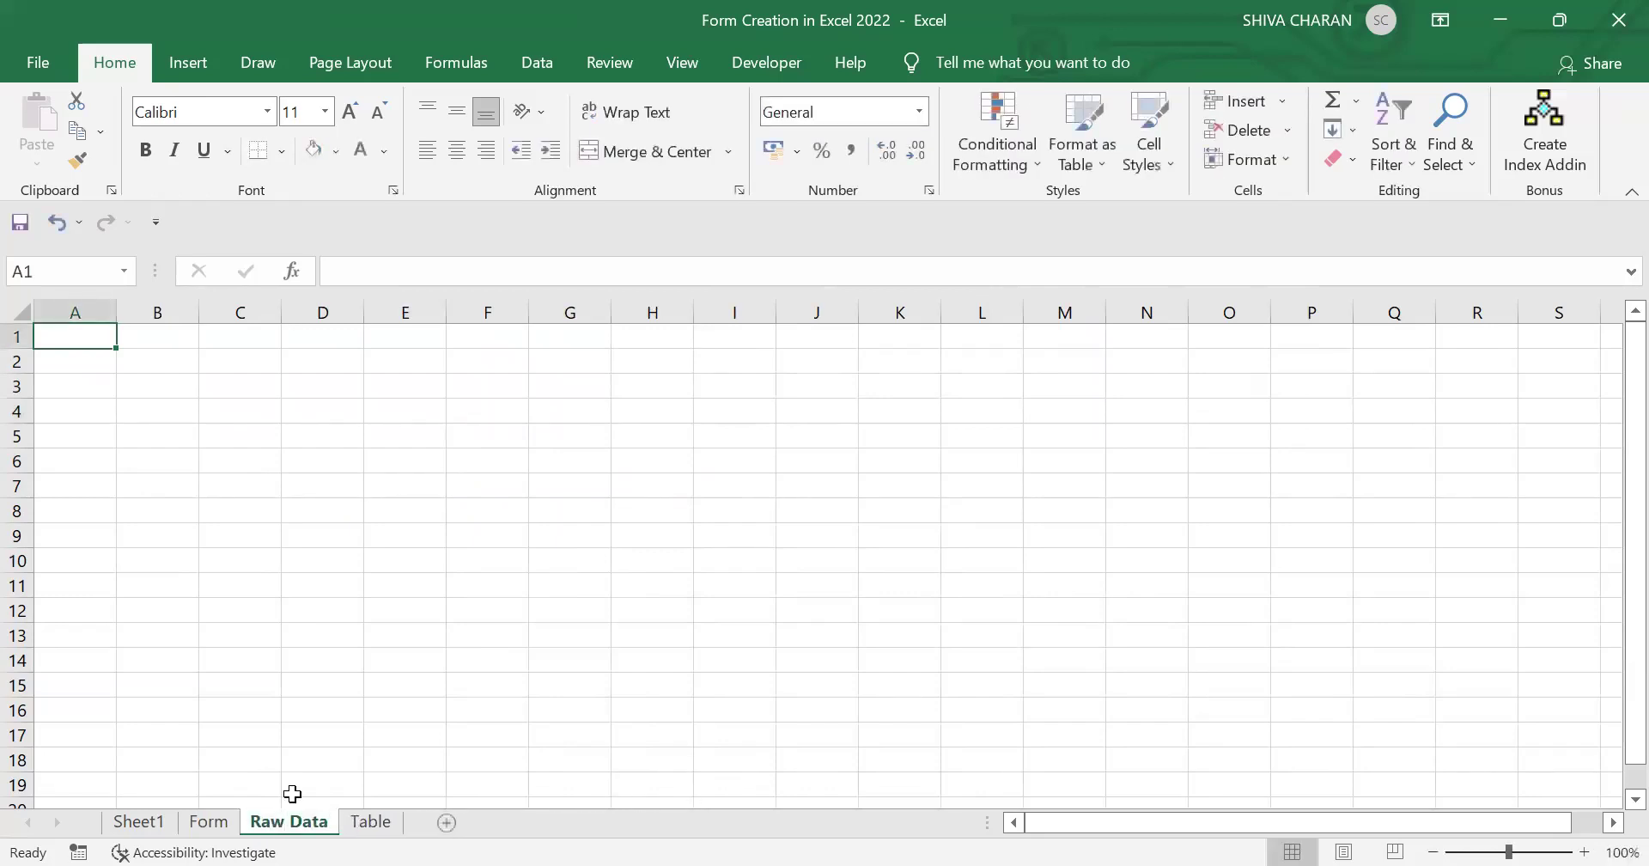
# Step: Return to the Form sheet after briefly selecting the collected values in I4:I9
pyautogui.click(210, 822)
pyautogui.moveTo(691, 411); pyautogui.dragTo(707, 526)
pyautogui.click(287, 821)
pyautogui.click(209, 821)
pyautogui.click(615, 779)
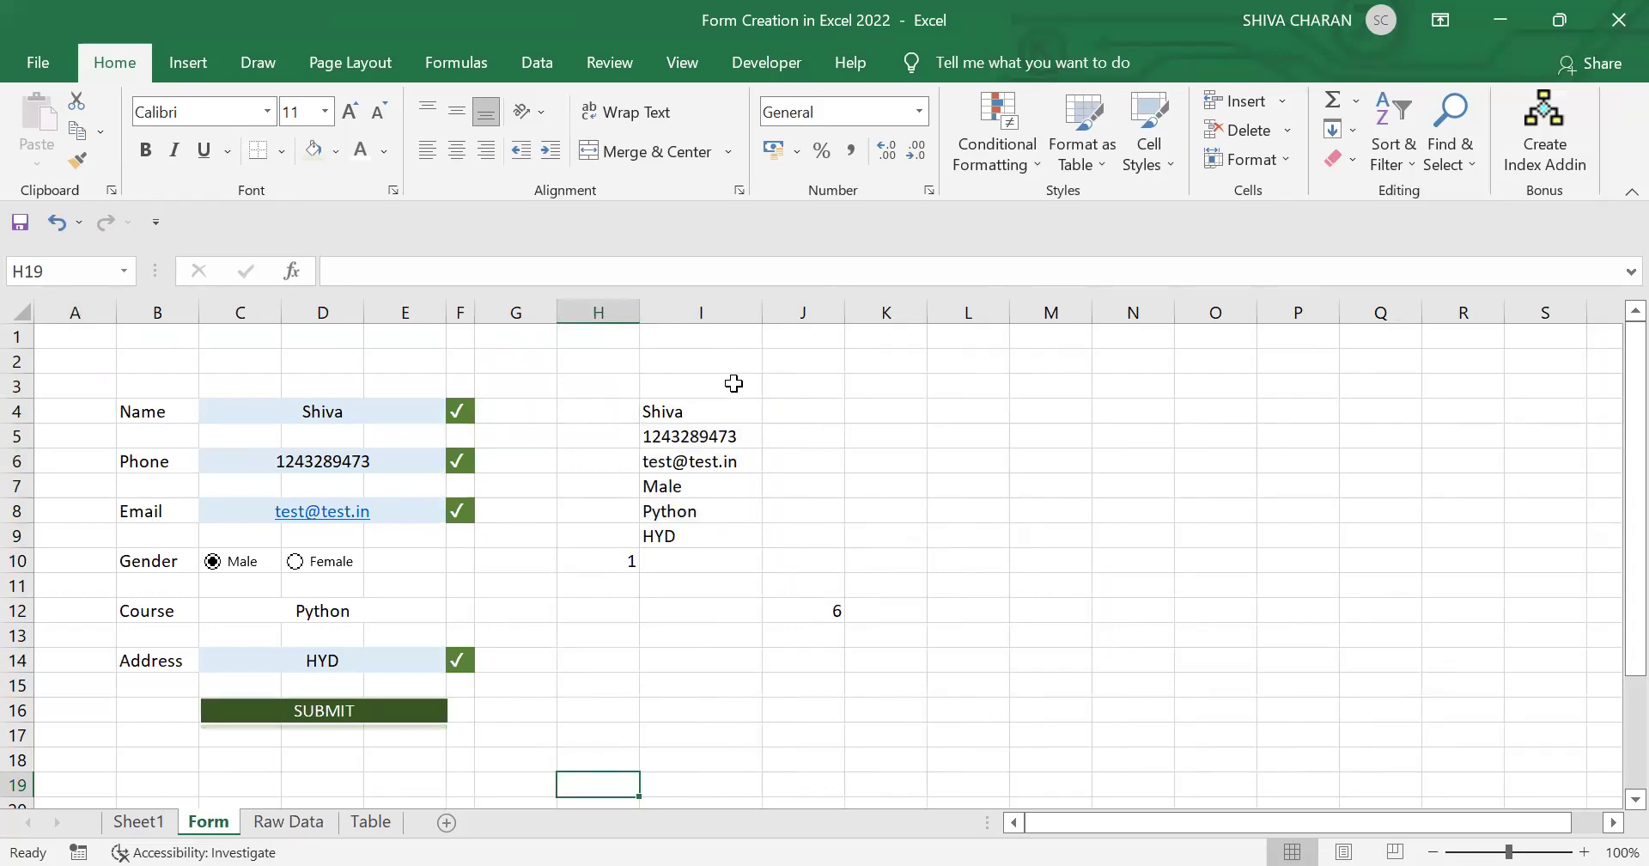
# Step: Start recording a macro named Form, stored in This Workbook, from View > Macros
pyautogui.click(678, 67)
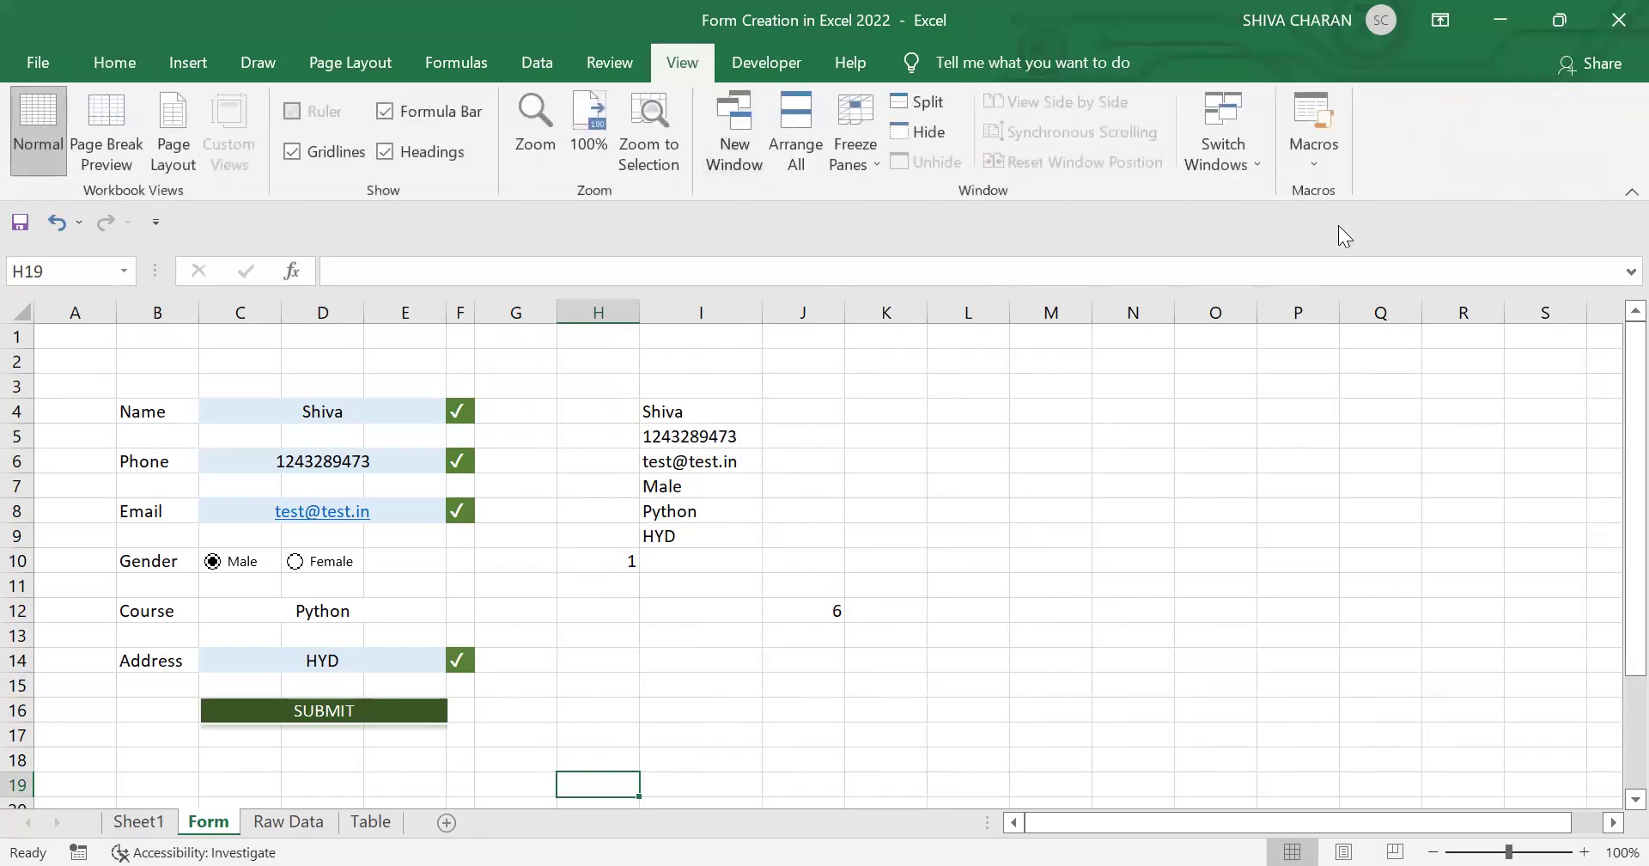
pyautogui.click(1309, 166)
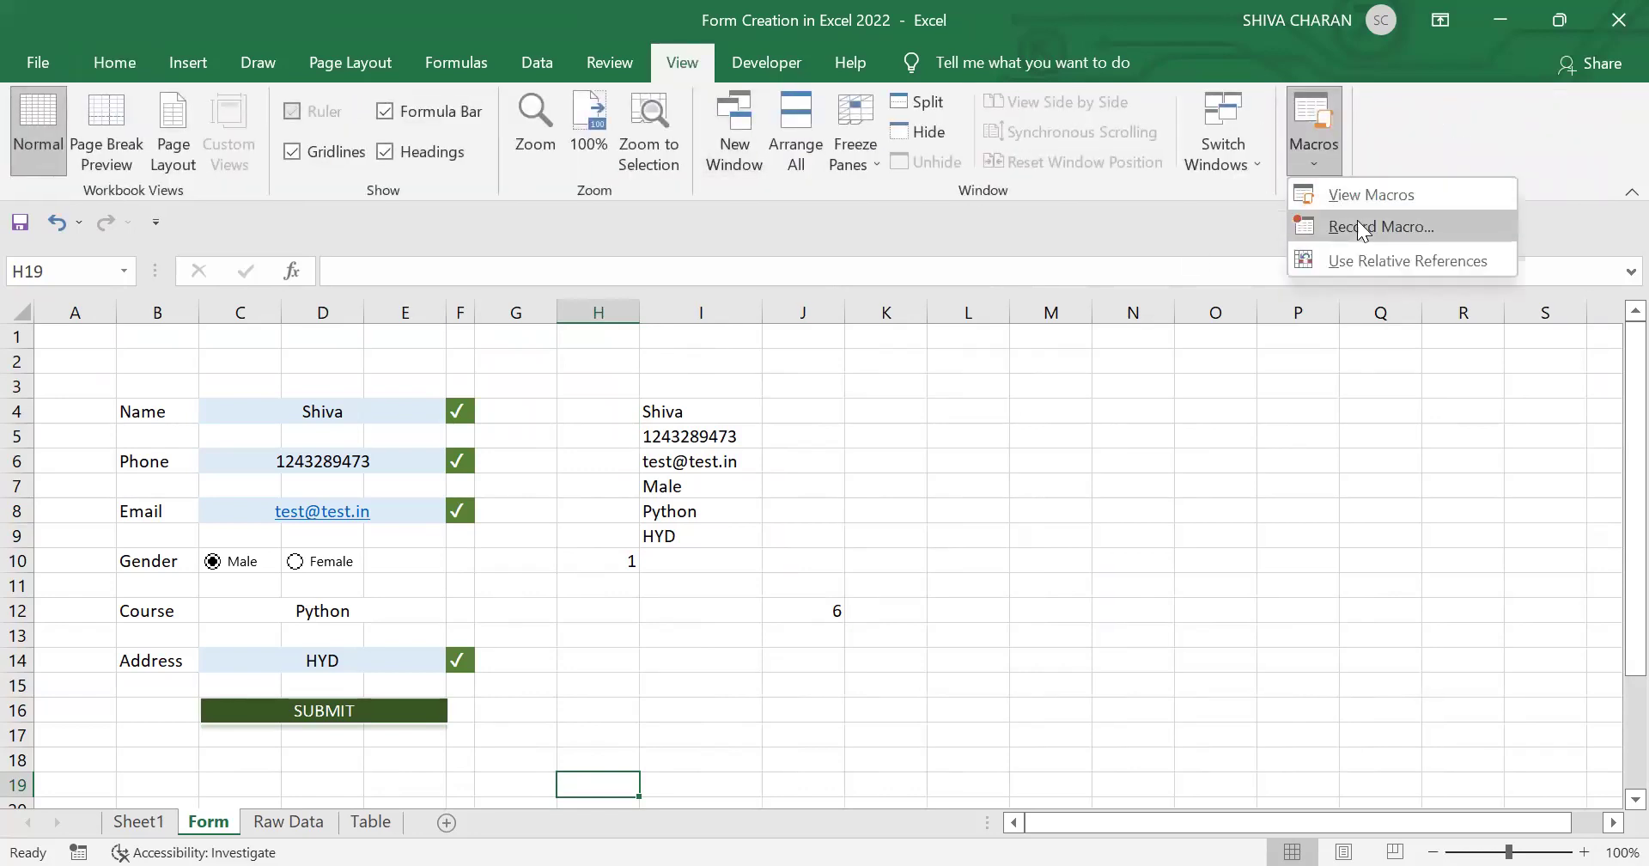
pyautogui.press('Return')
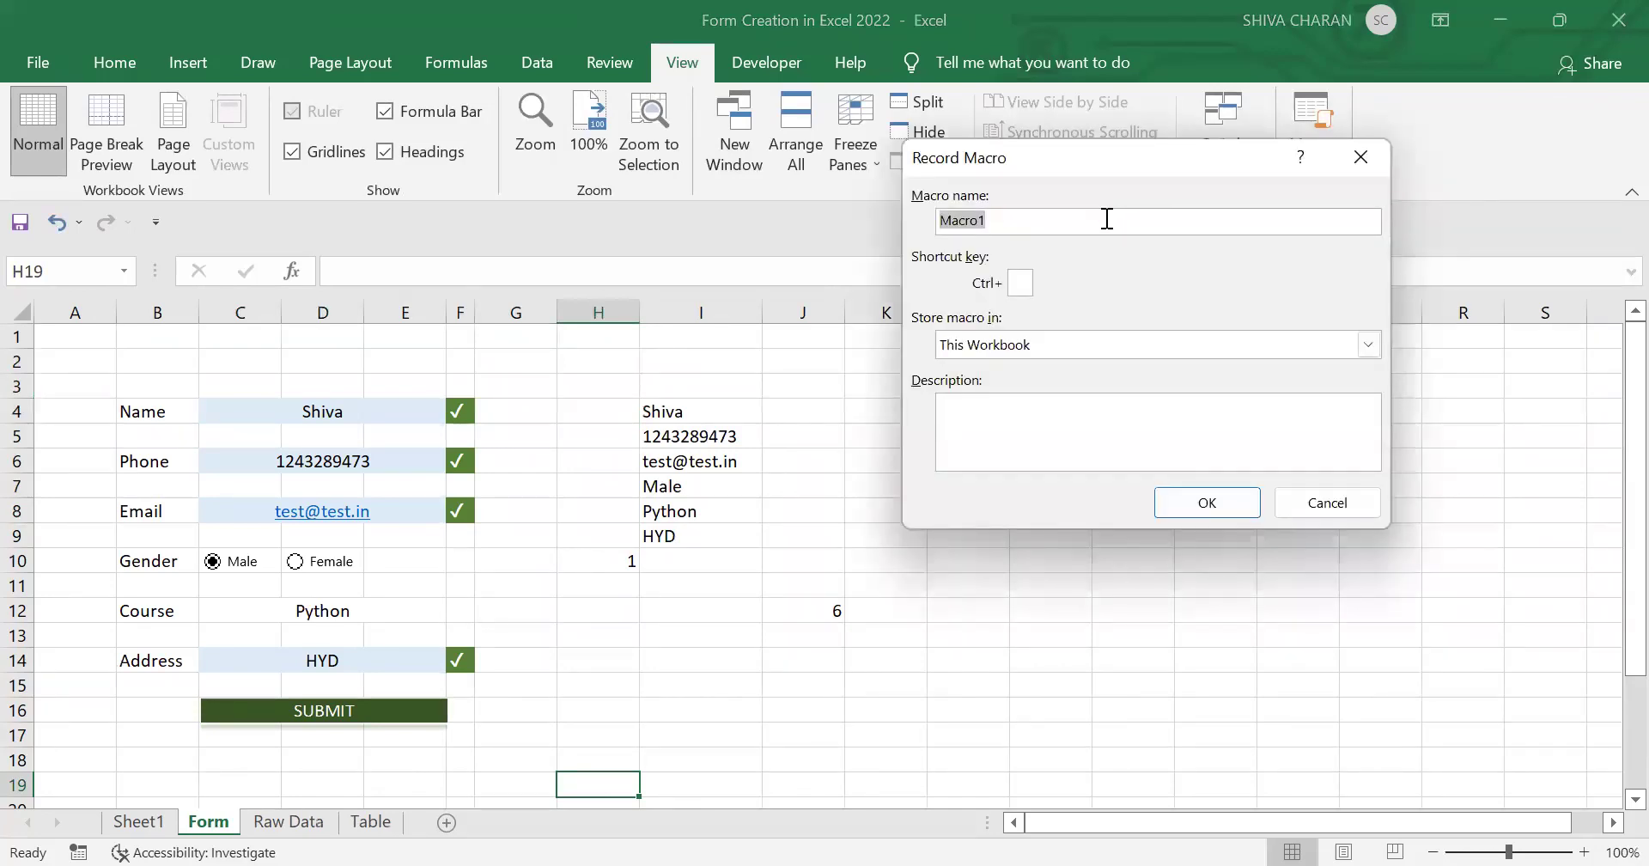
pyautogui.write('FOr')
pyautogui.click(1196, 505)
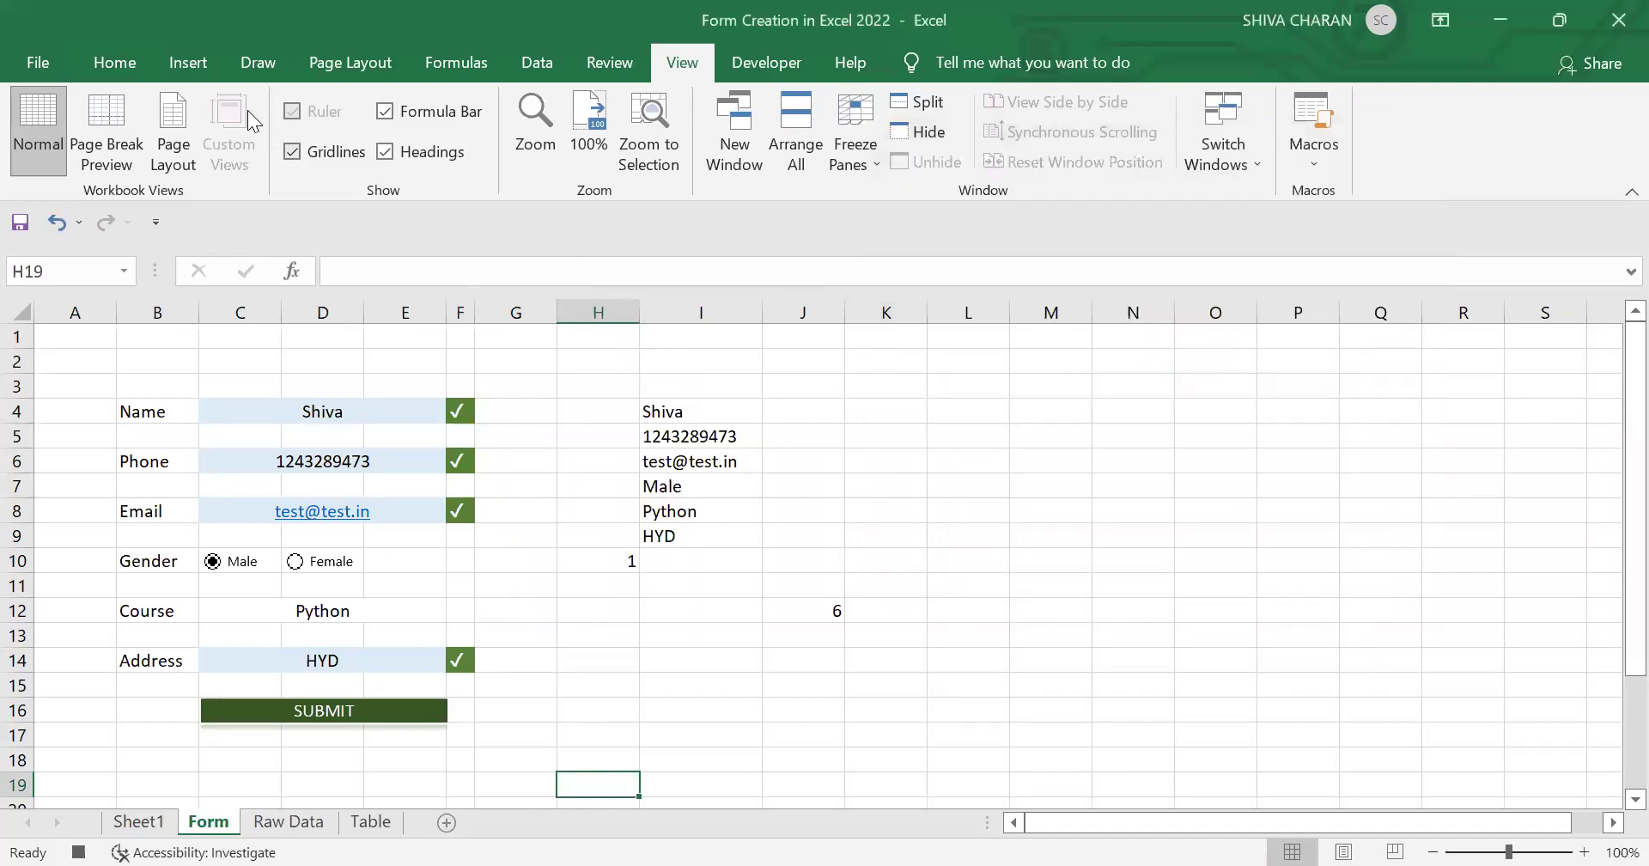
pyautogui.click(139, 65)
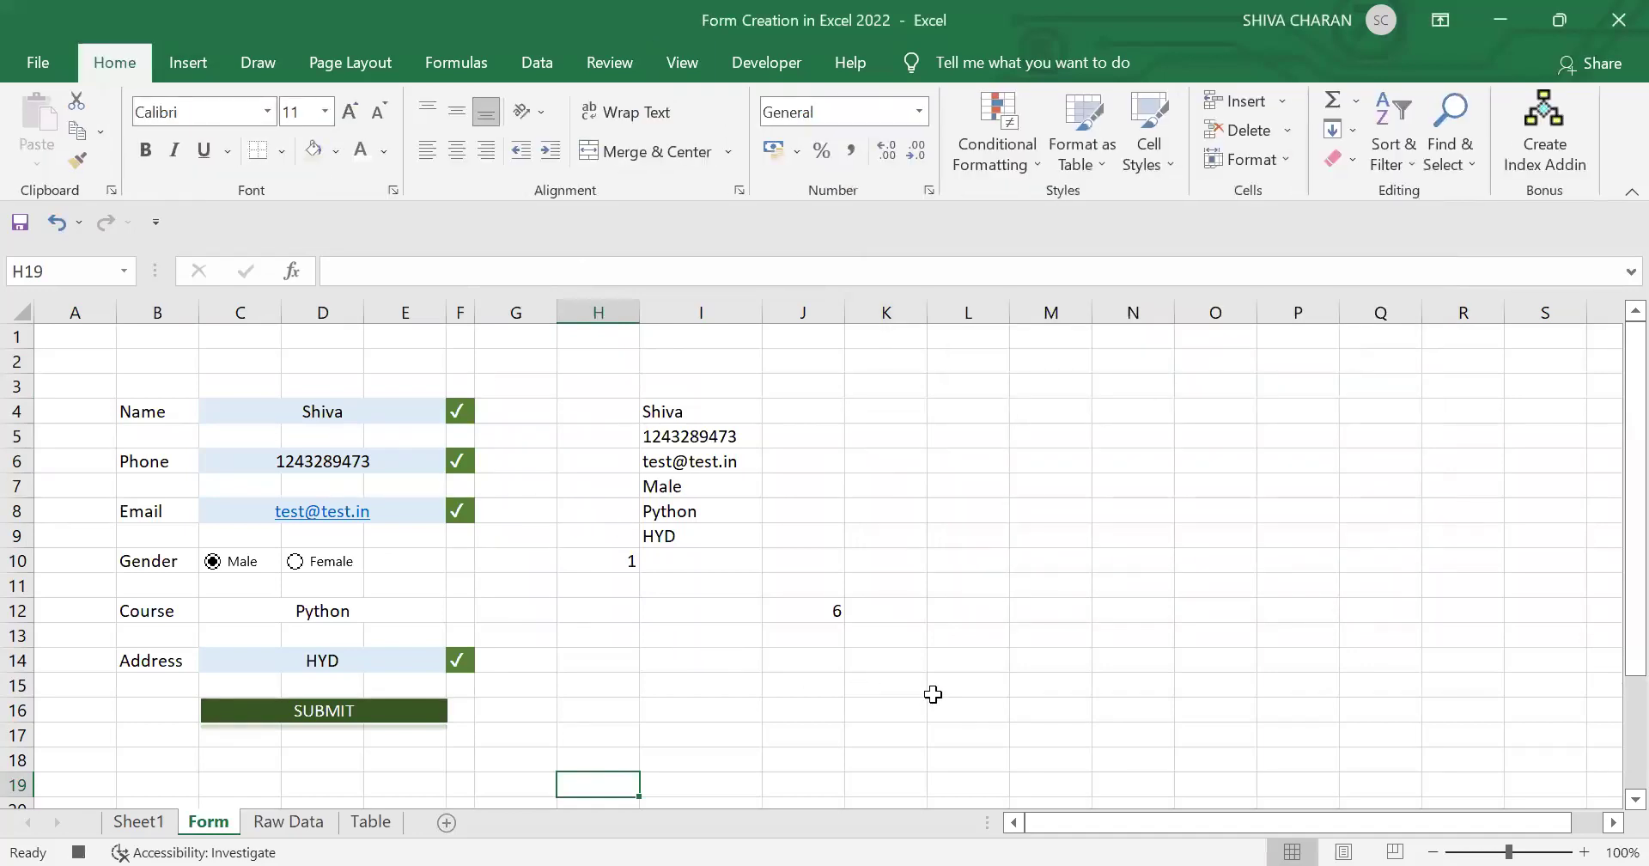
# Step: Copy the form's collected values in I4:I9 on the Form sheet
pyautogui.click(935, 694)
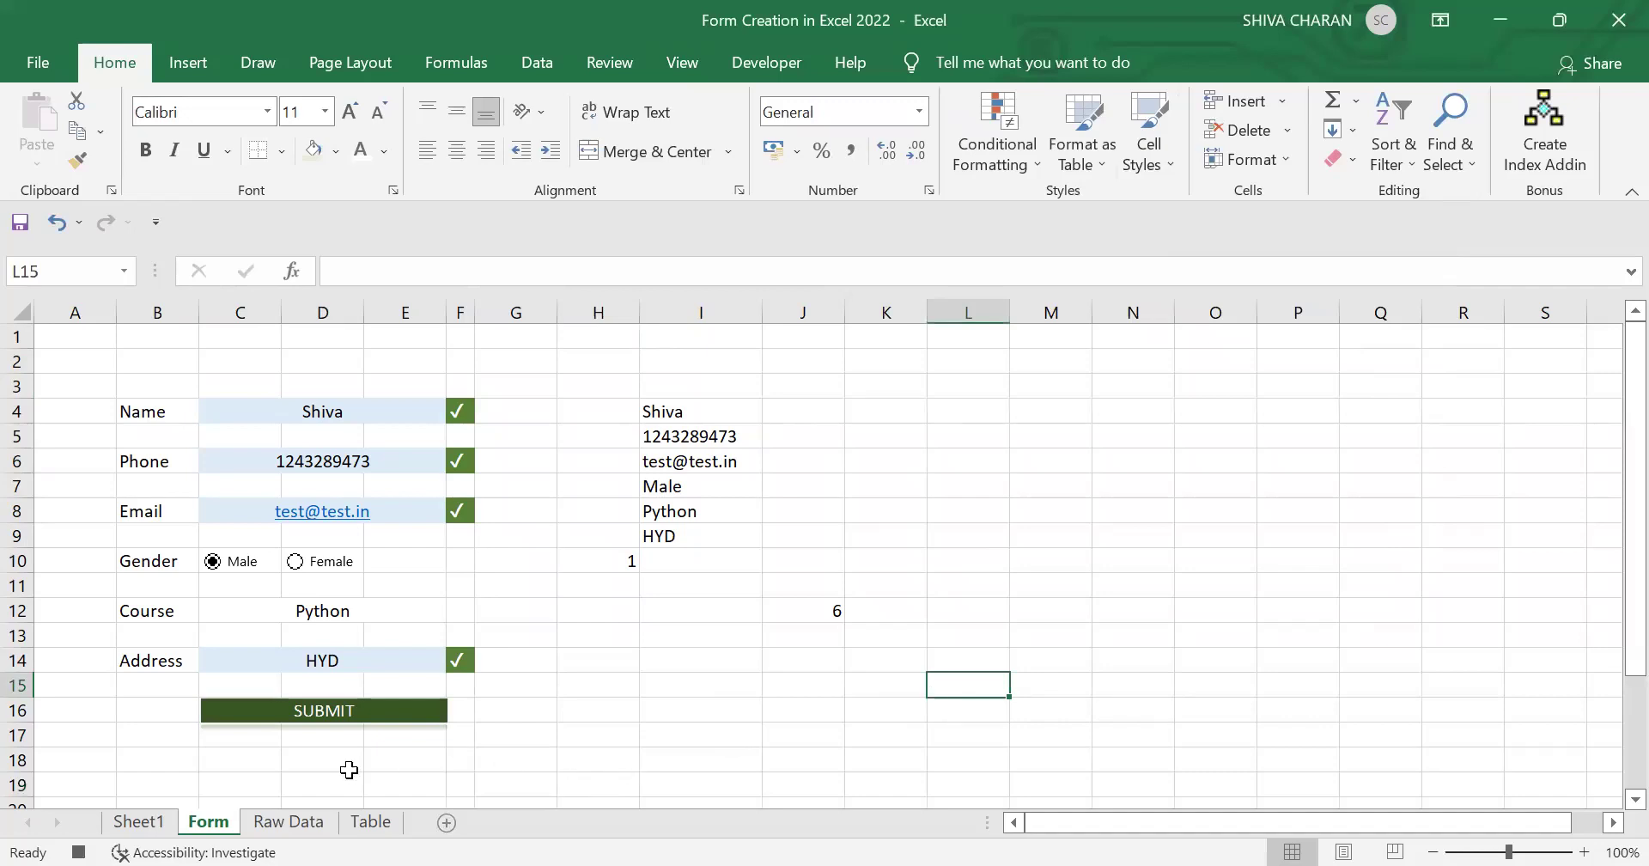
pyautogui.click(276, 827)
pyautogui.click(209, 822)
pyautogui.moveTo(683, 417); pyautogui.dragTo(716, 532)
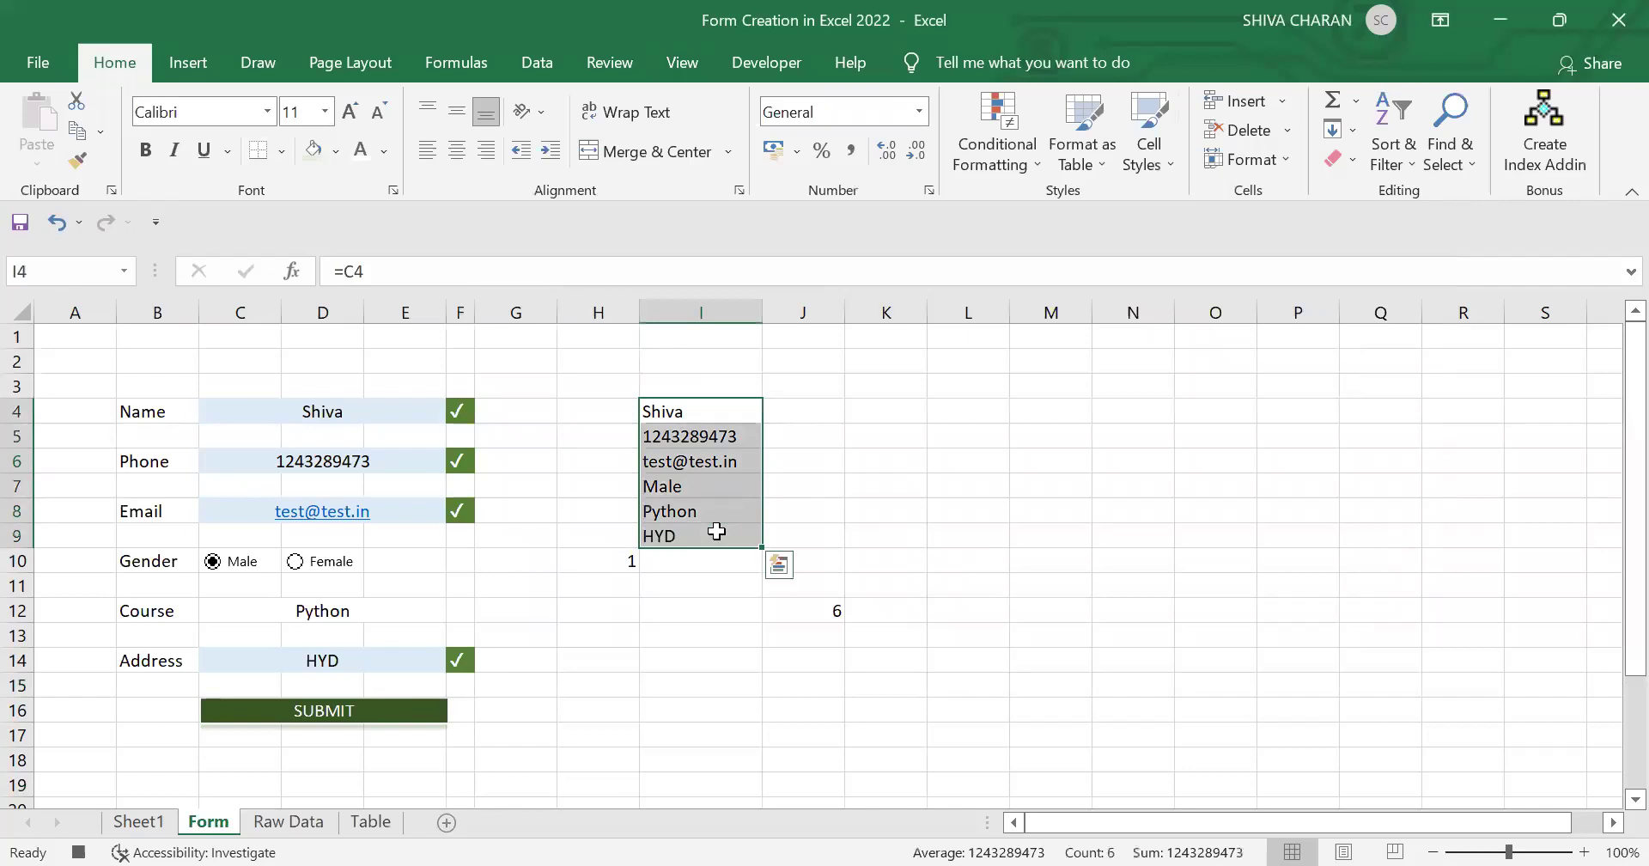
pyautogui.hotkey('ctrl', 'c')
# Step: Paste Special them into Raw Data A1 as Values with Transpose, then copy that row
pyautogui.click(283, 823)
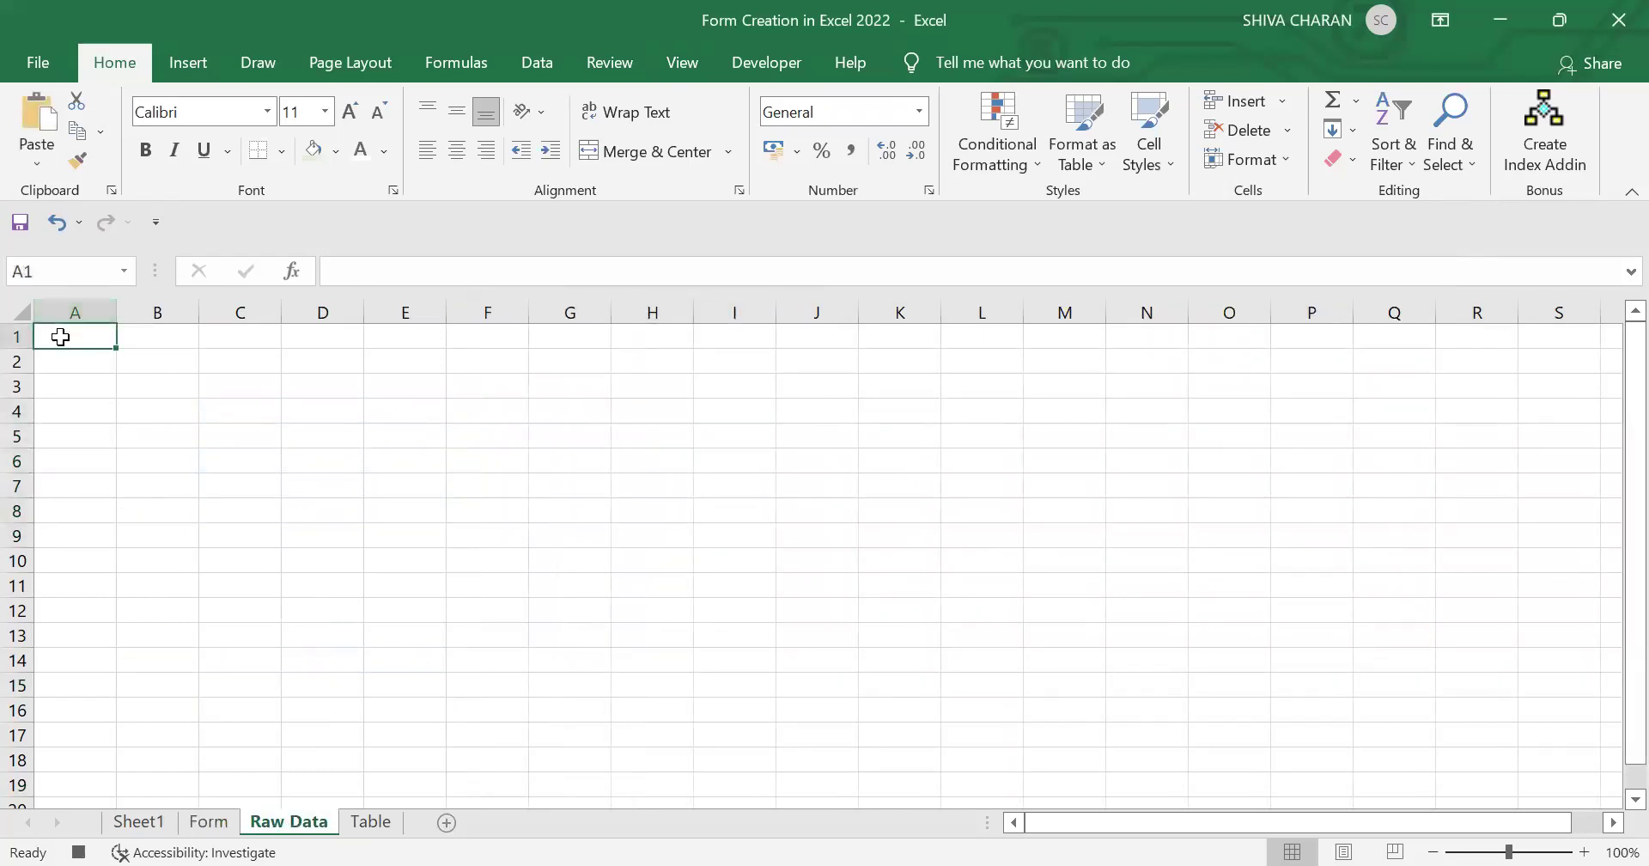
pyautogui.rightClick(62, 337)
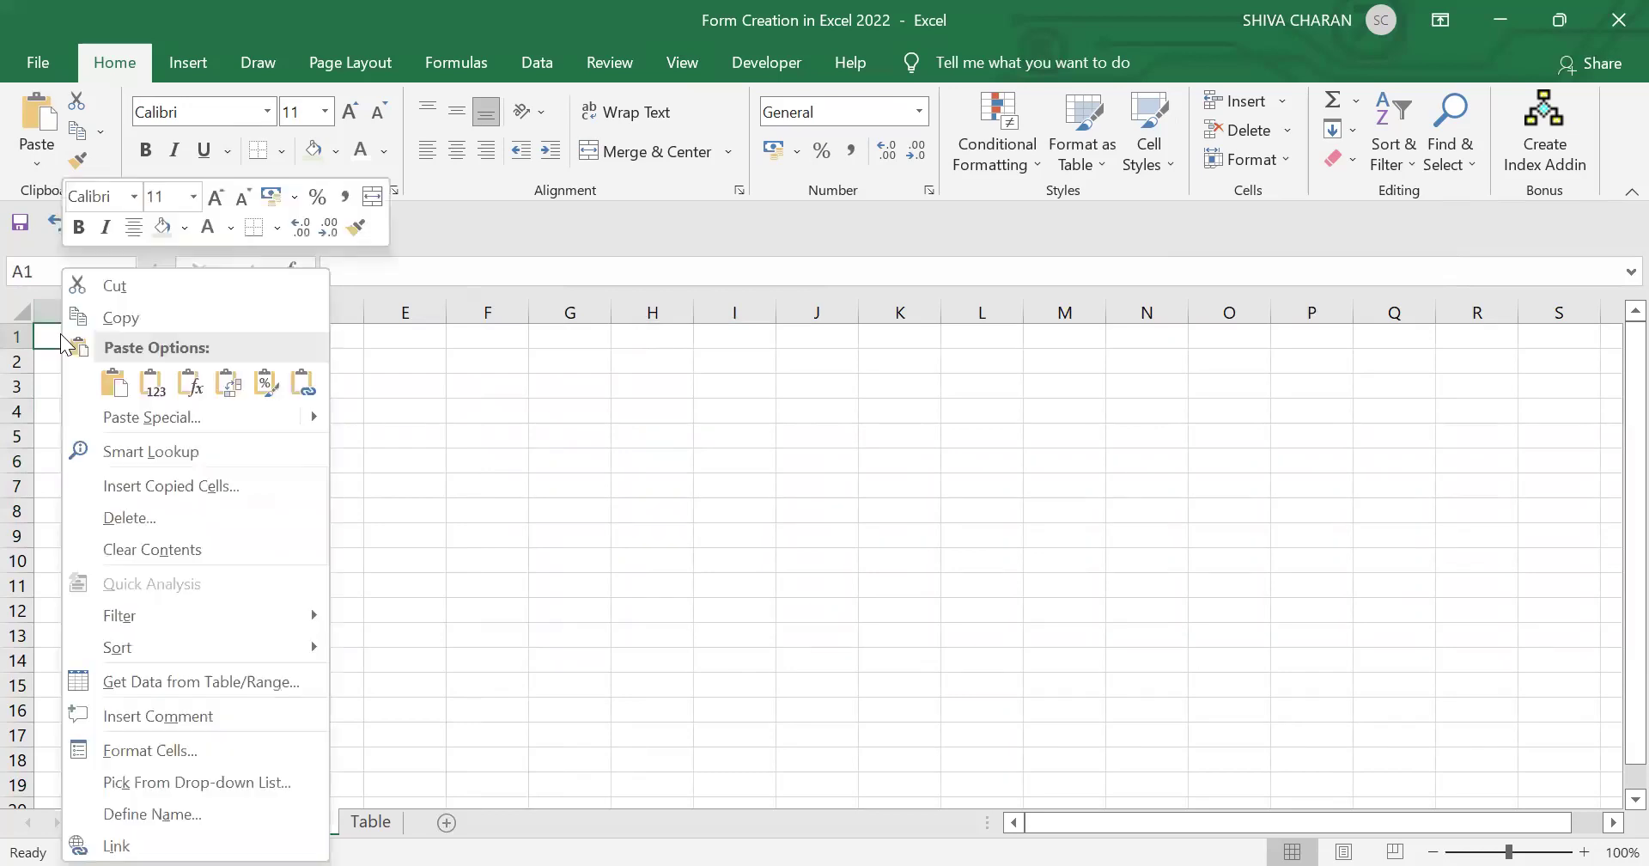
pyautogui.click(117, 418)
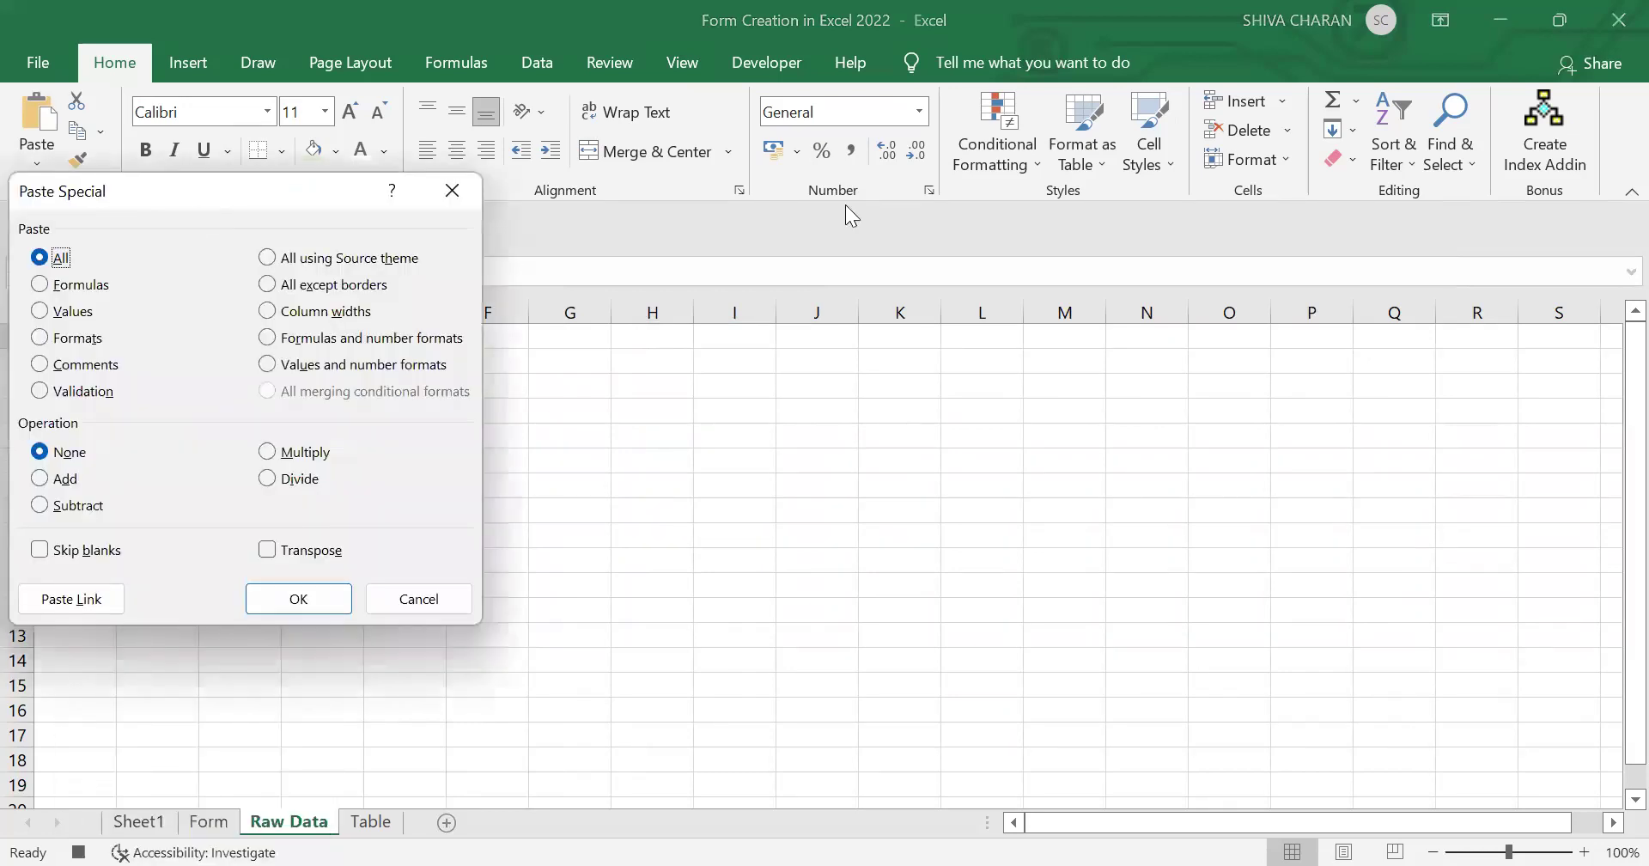
pyautogui.click(730, 333)
pyautogui.click(932, 573)
pyautogui.click(943, 629)
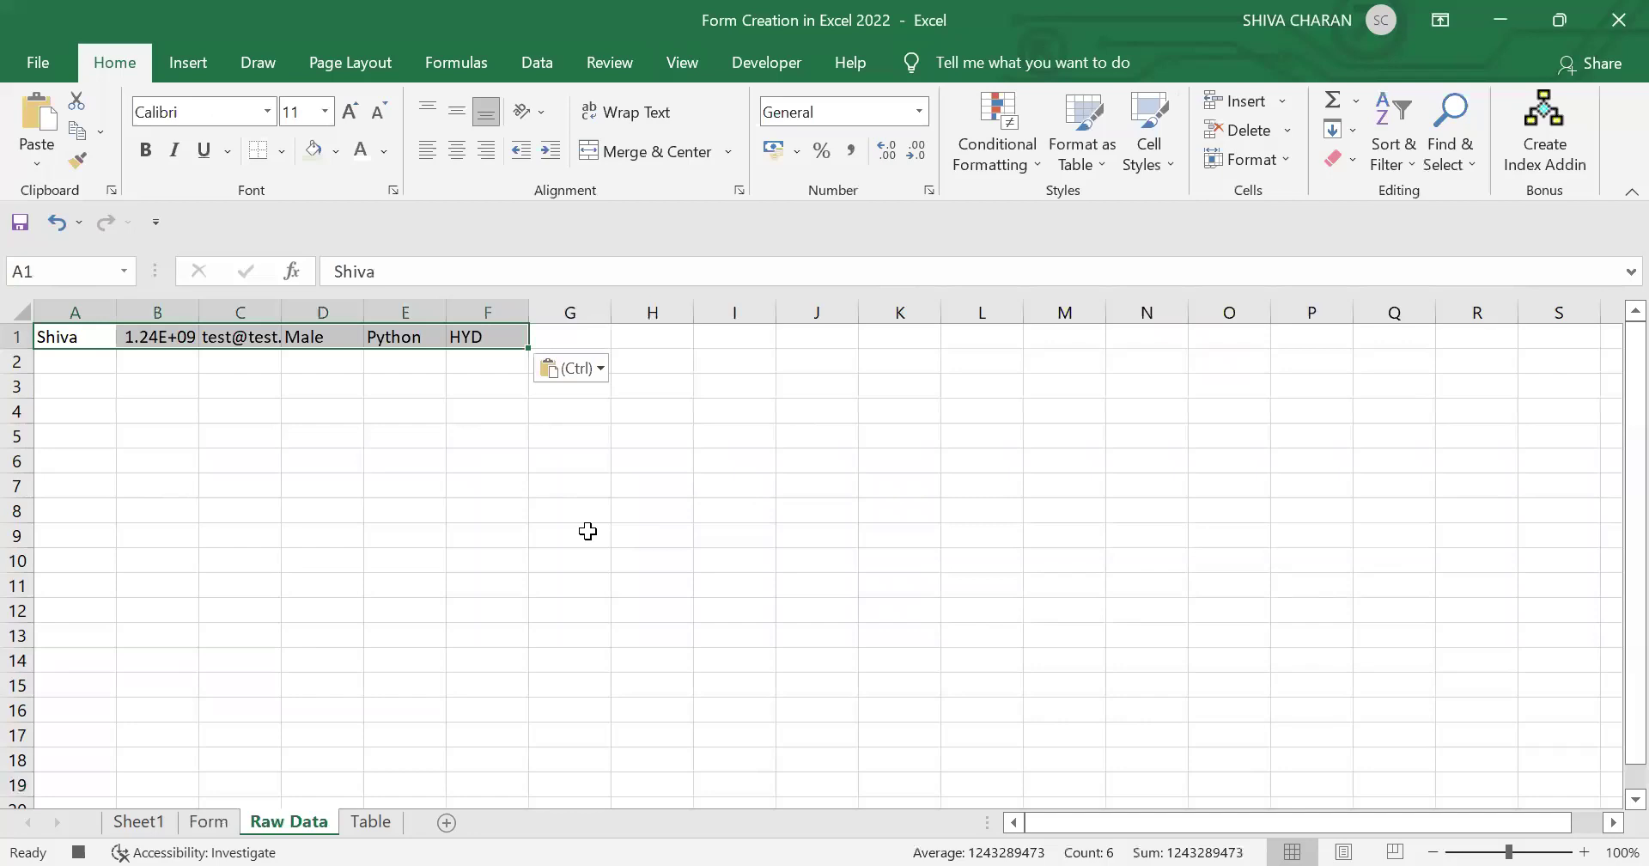
pyautogui.press('ctrl')
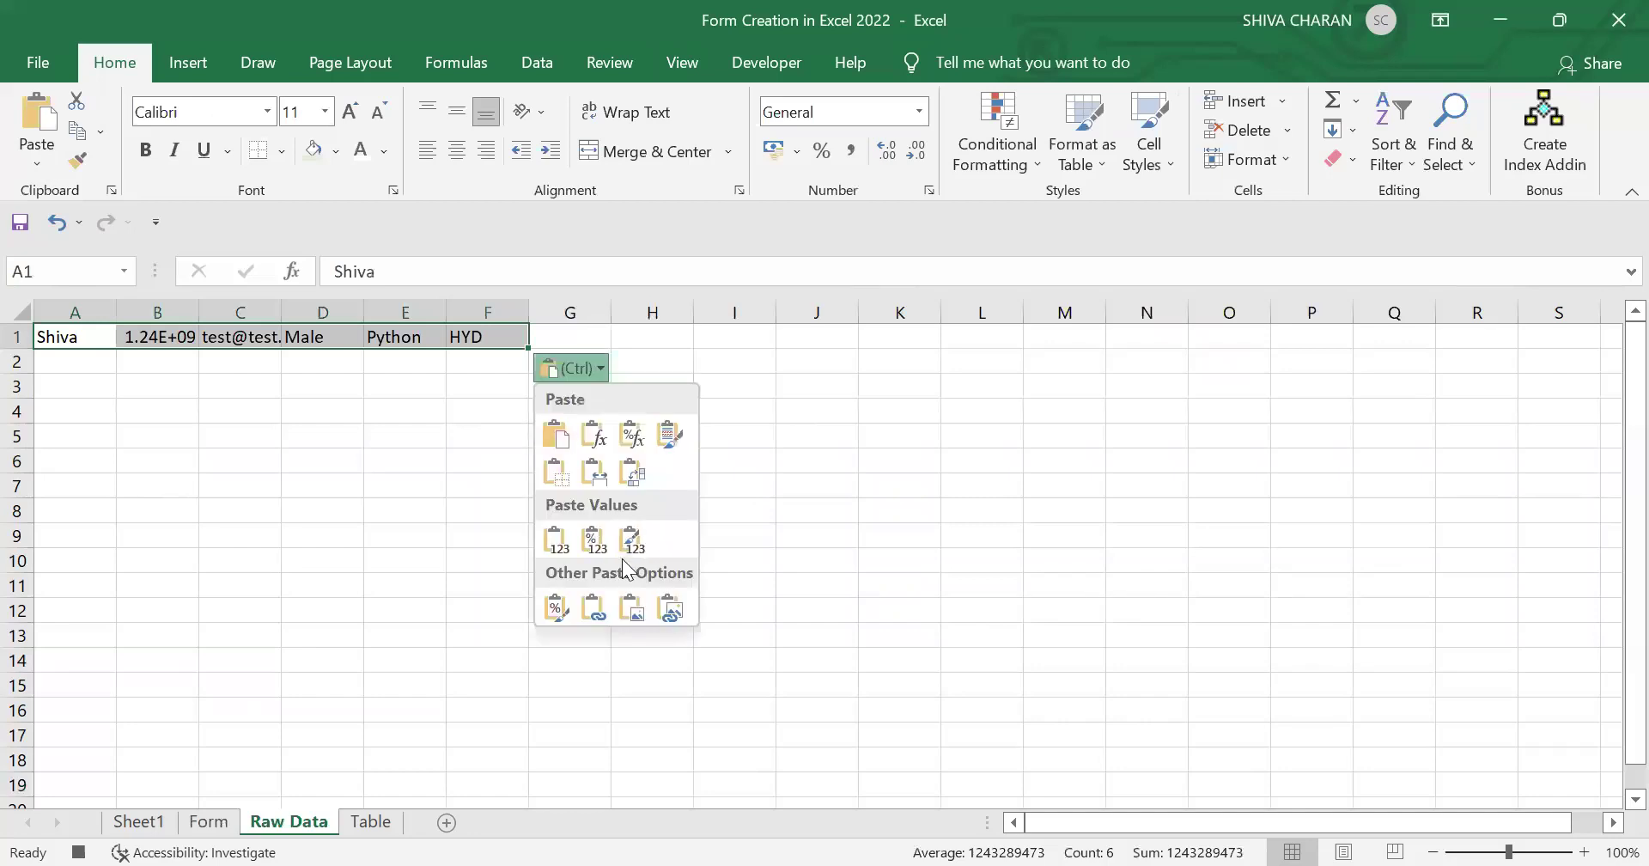
pyautogui.press('ctrl')
pyautogui.hotkey('ctrl', 'c')
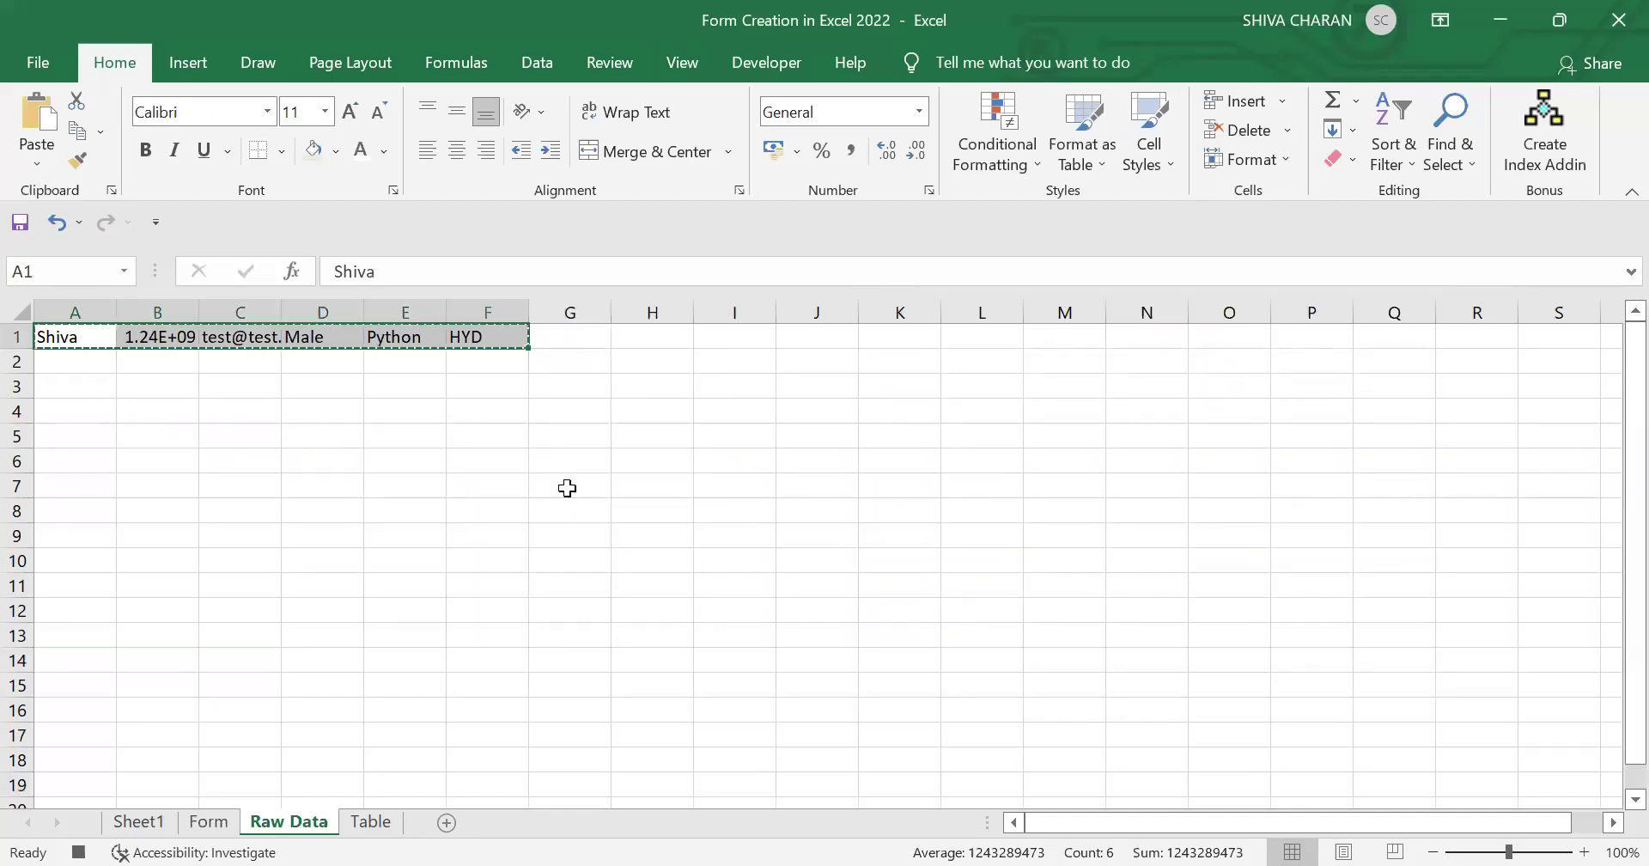
# Step: Insert the copied cells at Table sheet B3 as the first data row, then return to Form
pyautogui.click(376, 827)
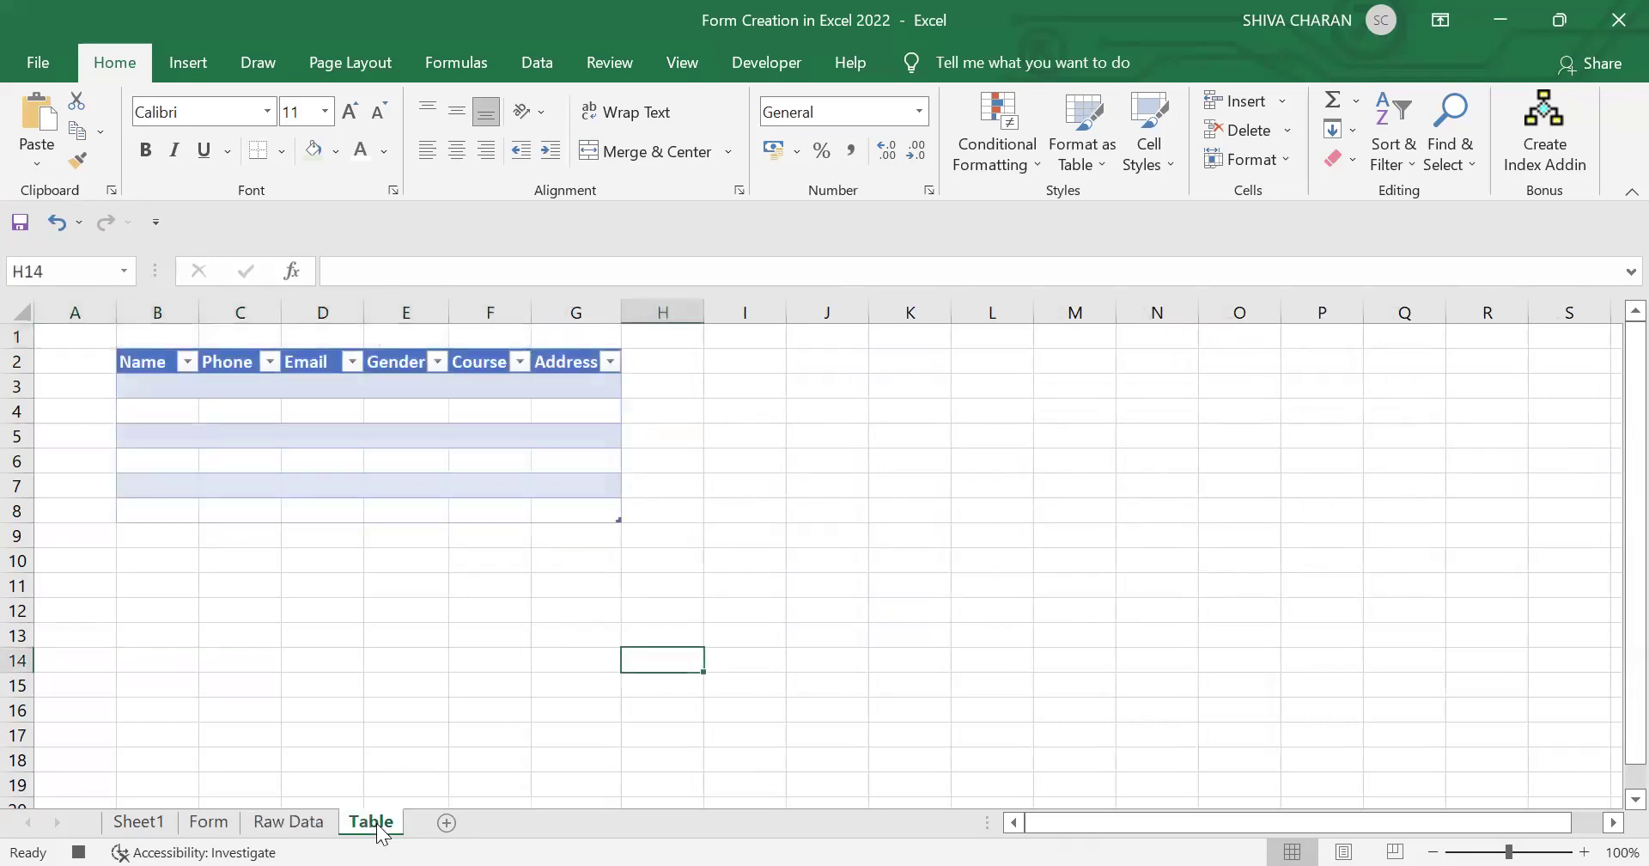
pyautogui.click(147, 385)
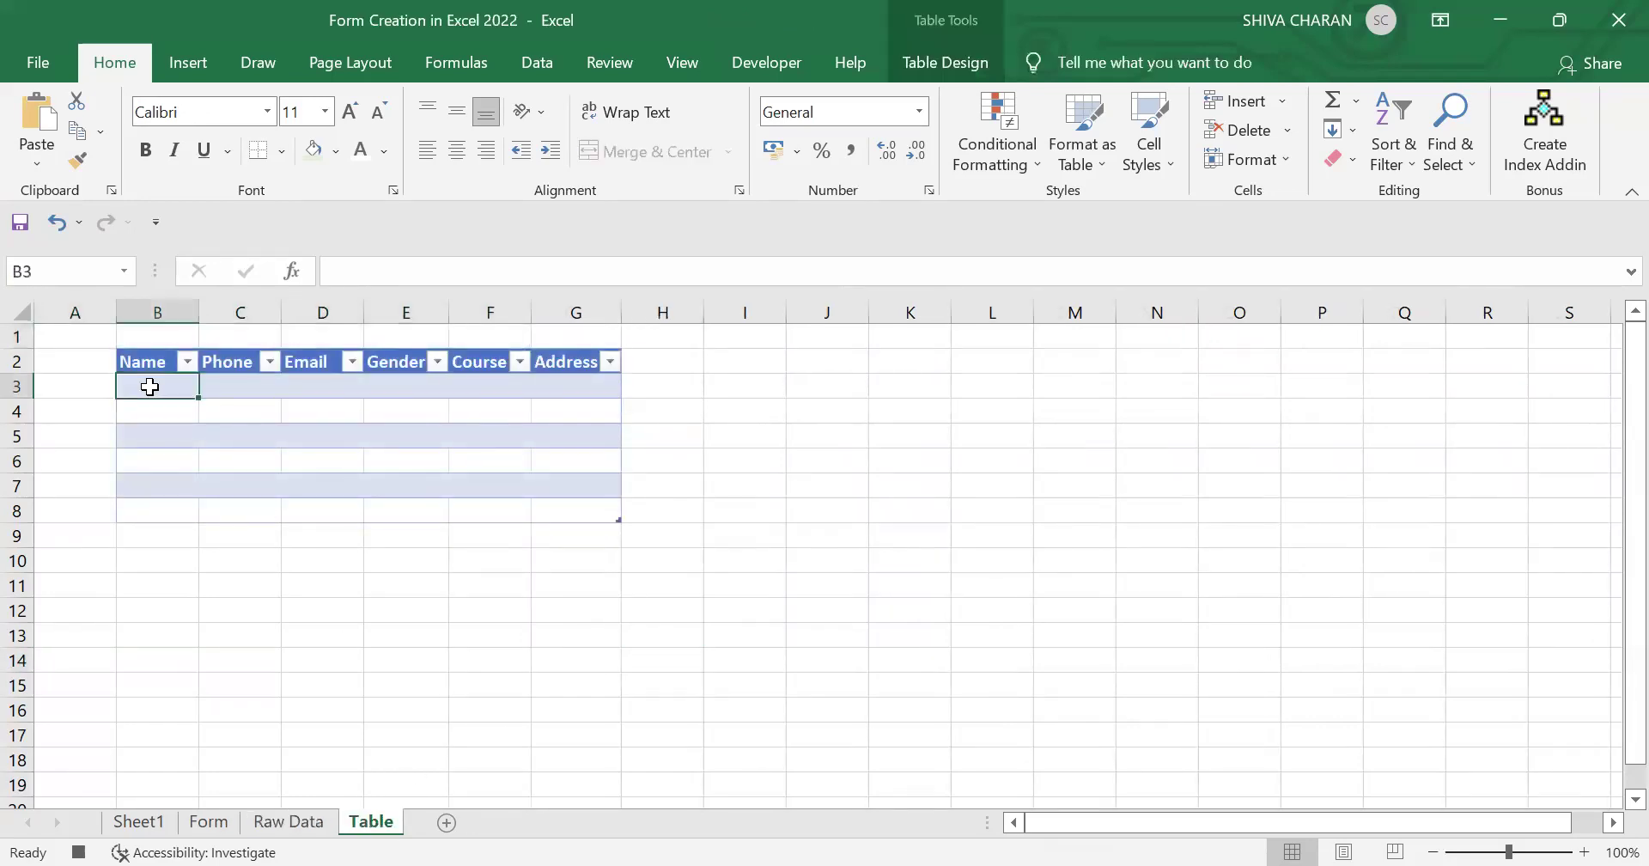
pyautogui.click(1286, 101)
pyautogui.click(1302, 129)
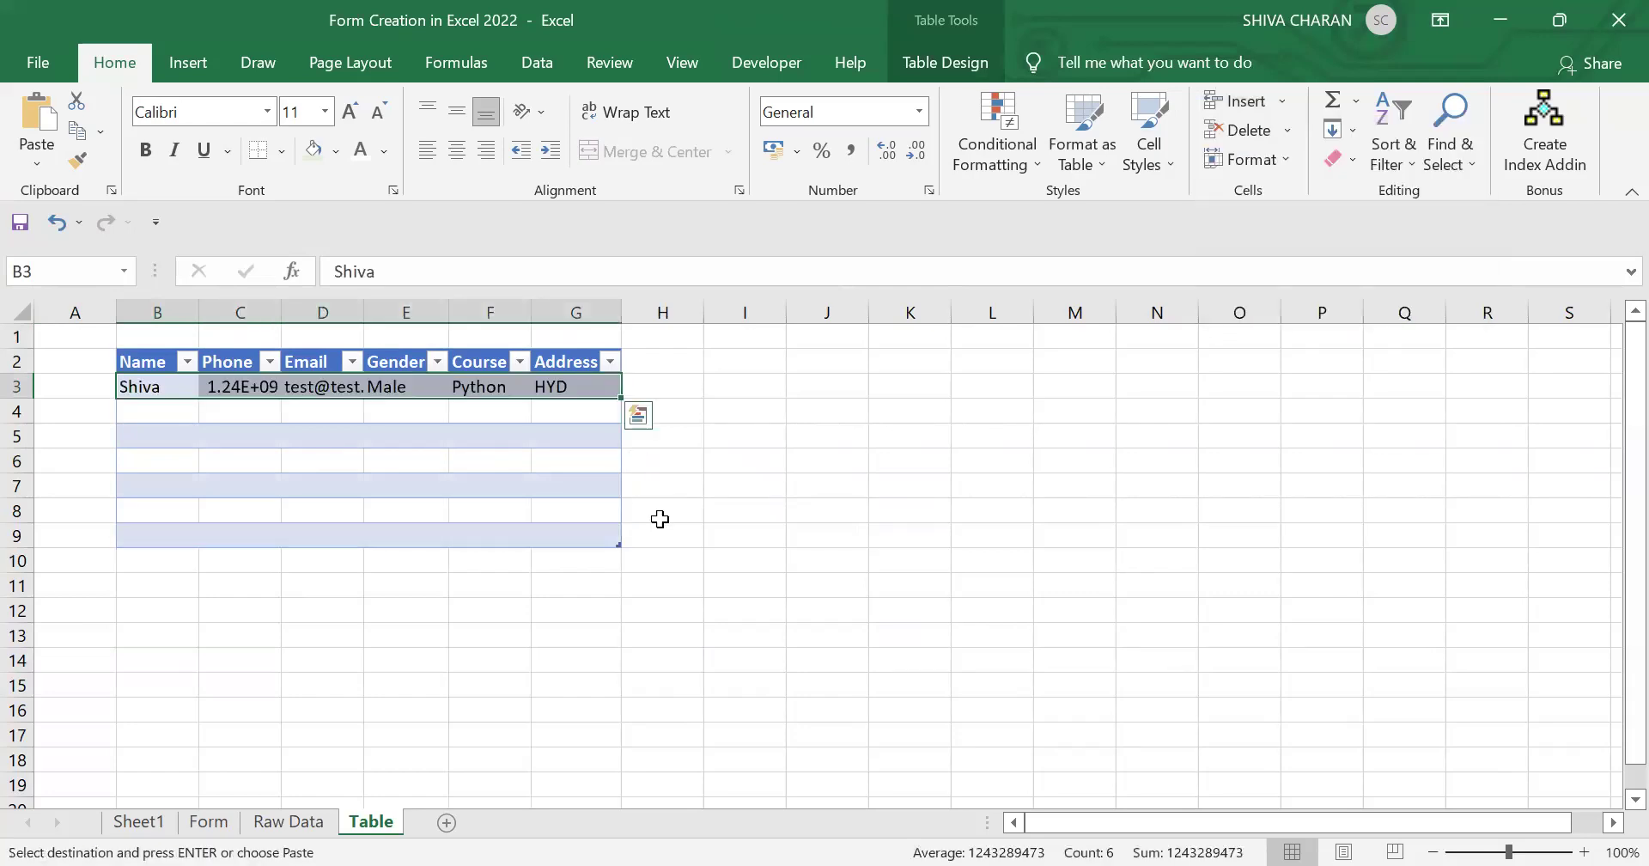
pyautogui.click(211, 825)
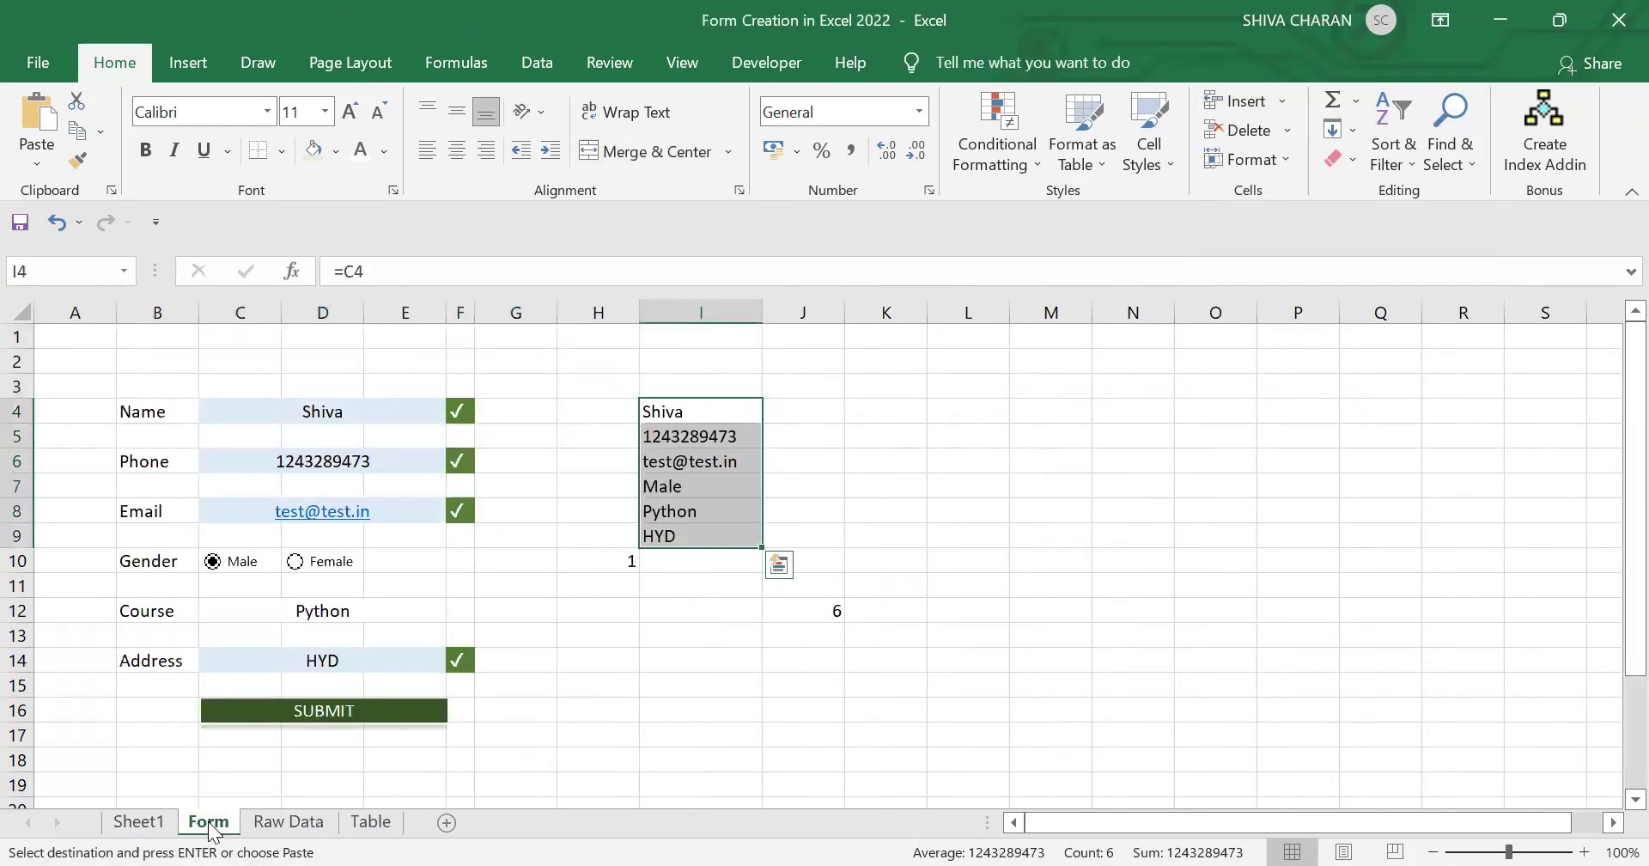
# Step: Select C4, C6, C8, C12 and C14 together and delete their contents
pyautogui.click(631, 763)
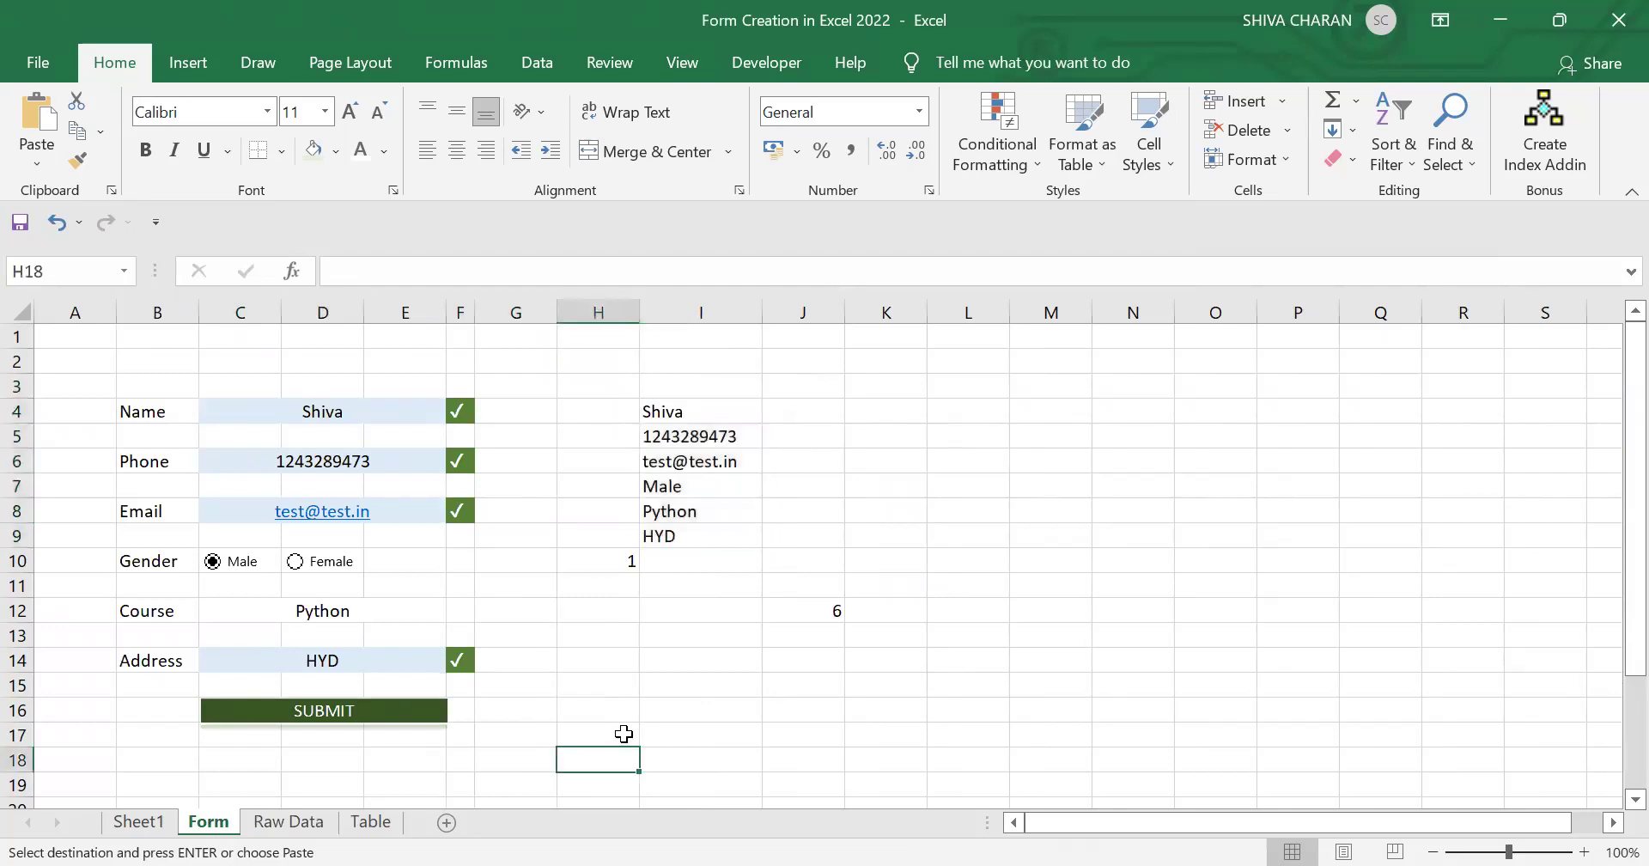
pyautogui.moveTo(378, 411); pyautogui.dragTo(395, 473)
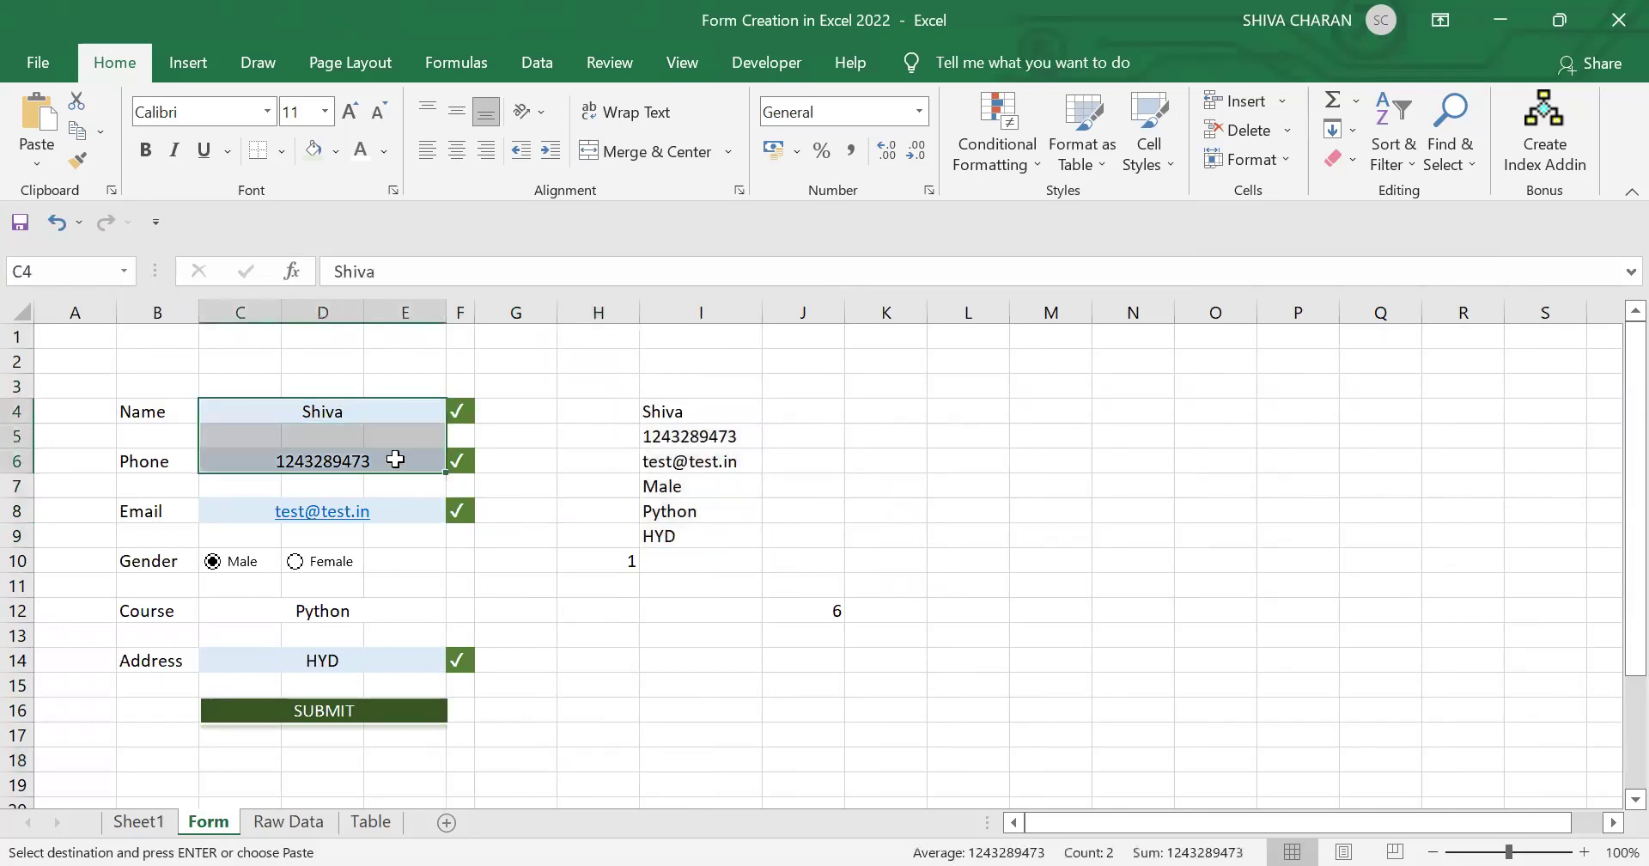
pyautogui.click(379, 413)
pyautogui.keyDown('ctrl'); pyautogui.click(405, 461); pyautogui.keyUp('ctrl')
pyautogui.keyDown('ctrl'); pyautogui.click(411, 512); pyautogui.keyUp('ctrl')
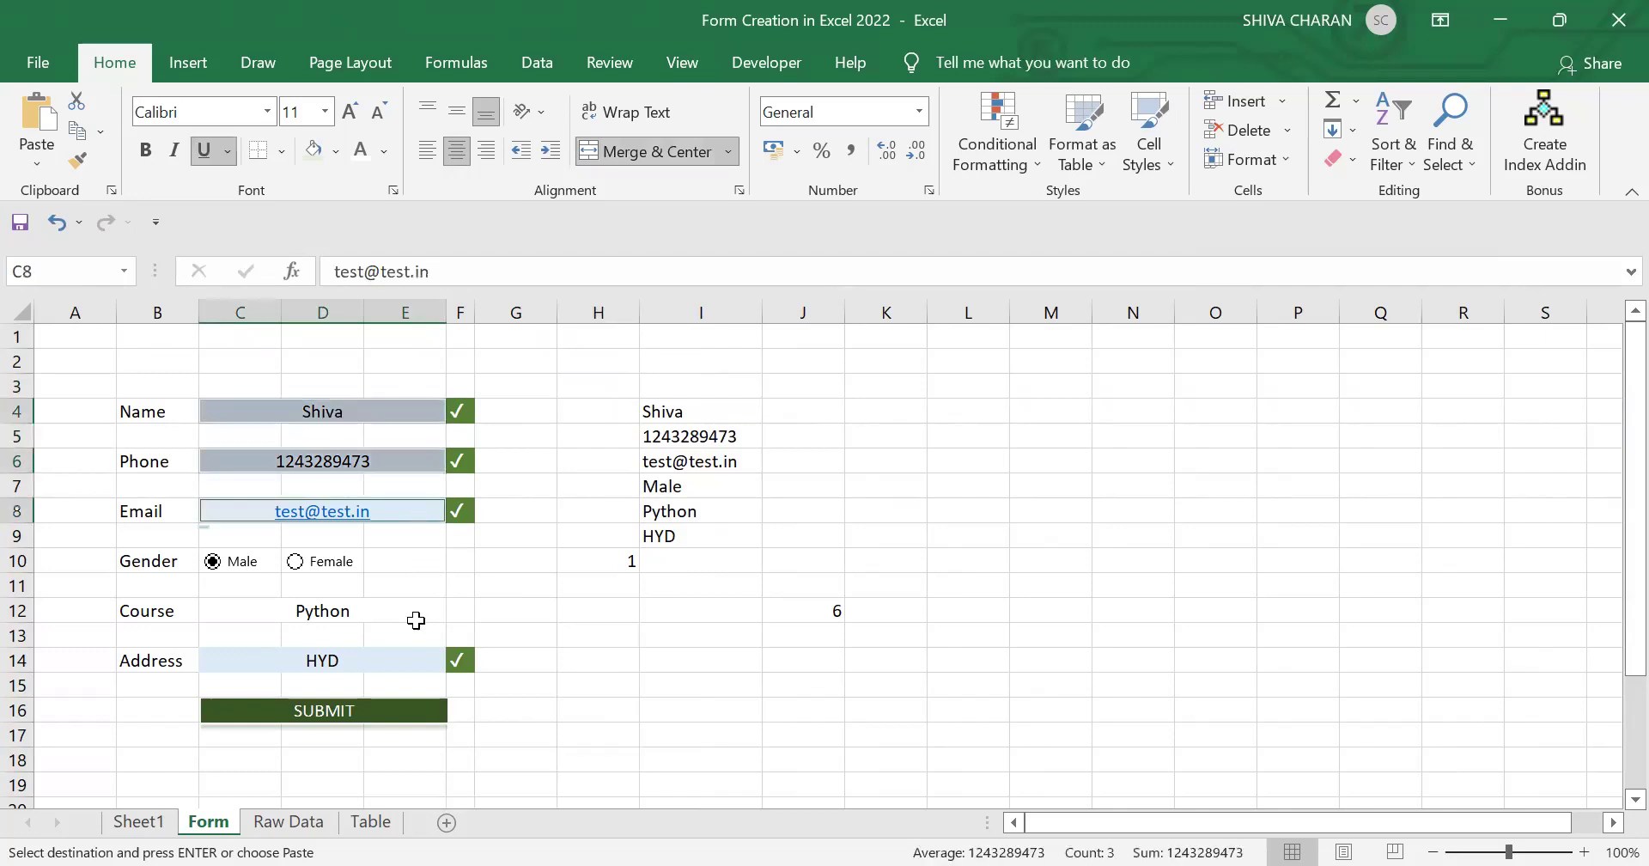
pyautogui.keyDown('ctrl'); pyautogui.click(389, 611); pyautogui.keyUp('ctrl')
pyautogui.keyDown('ctrl'); pyautogui.click(385, 662); pyautogui.keyUp('ctrl')
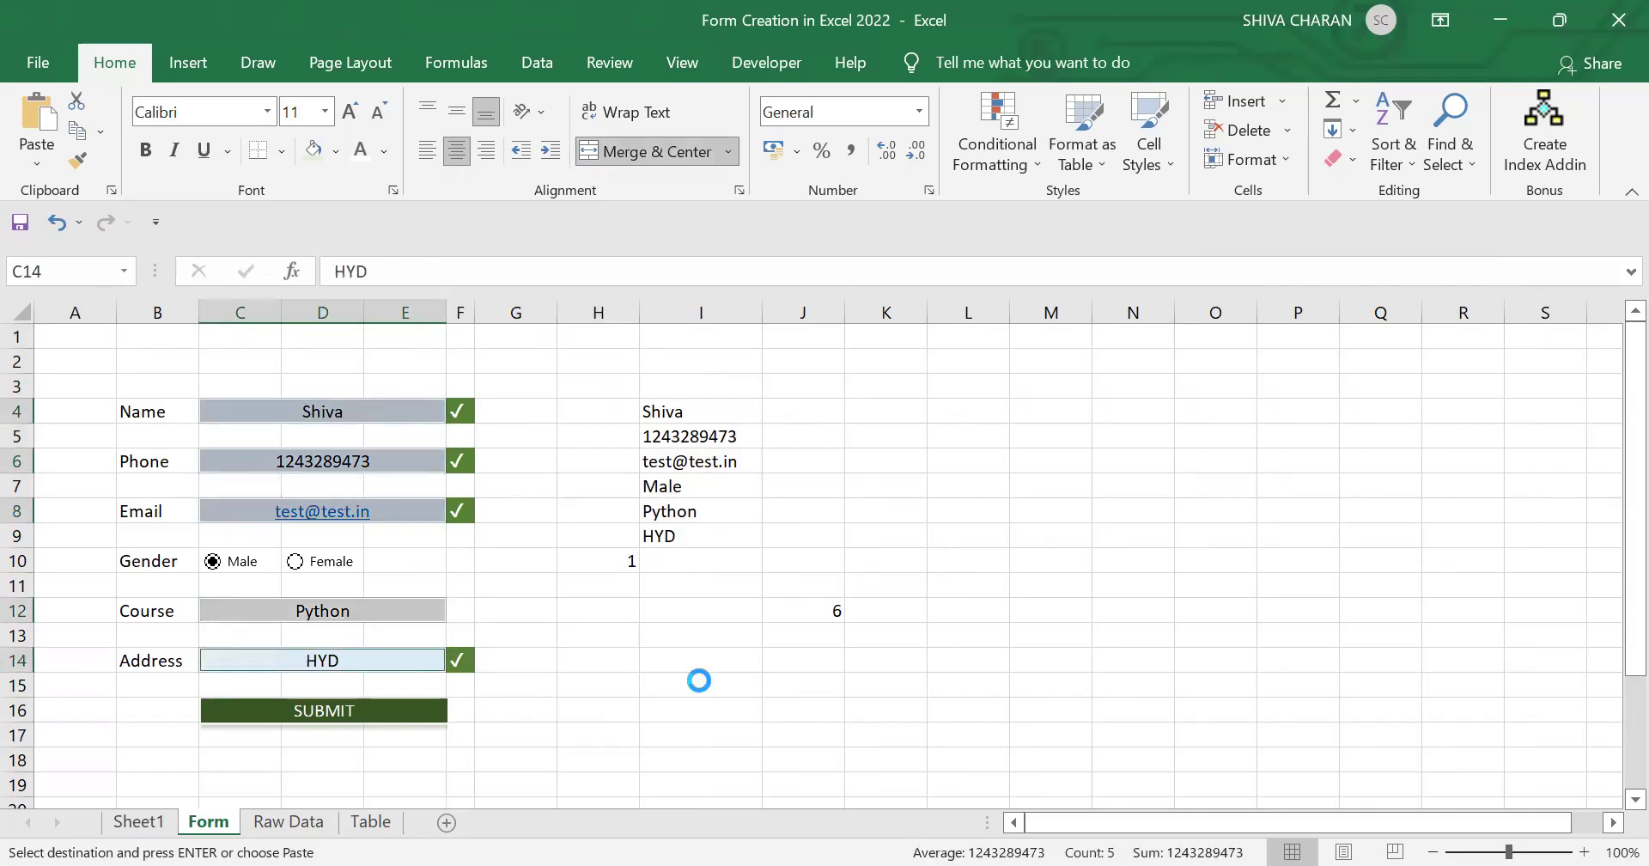
pyautogui.press('Delete')
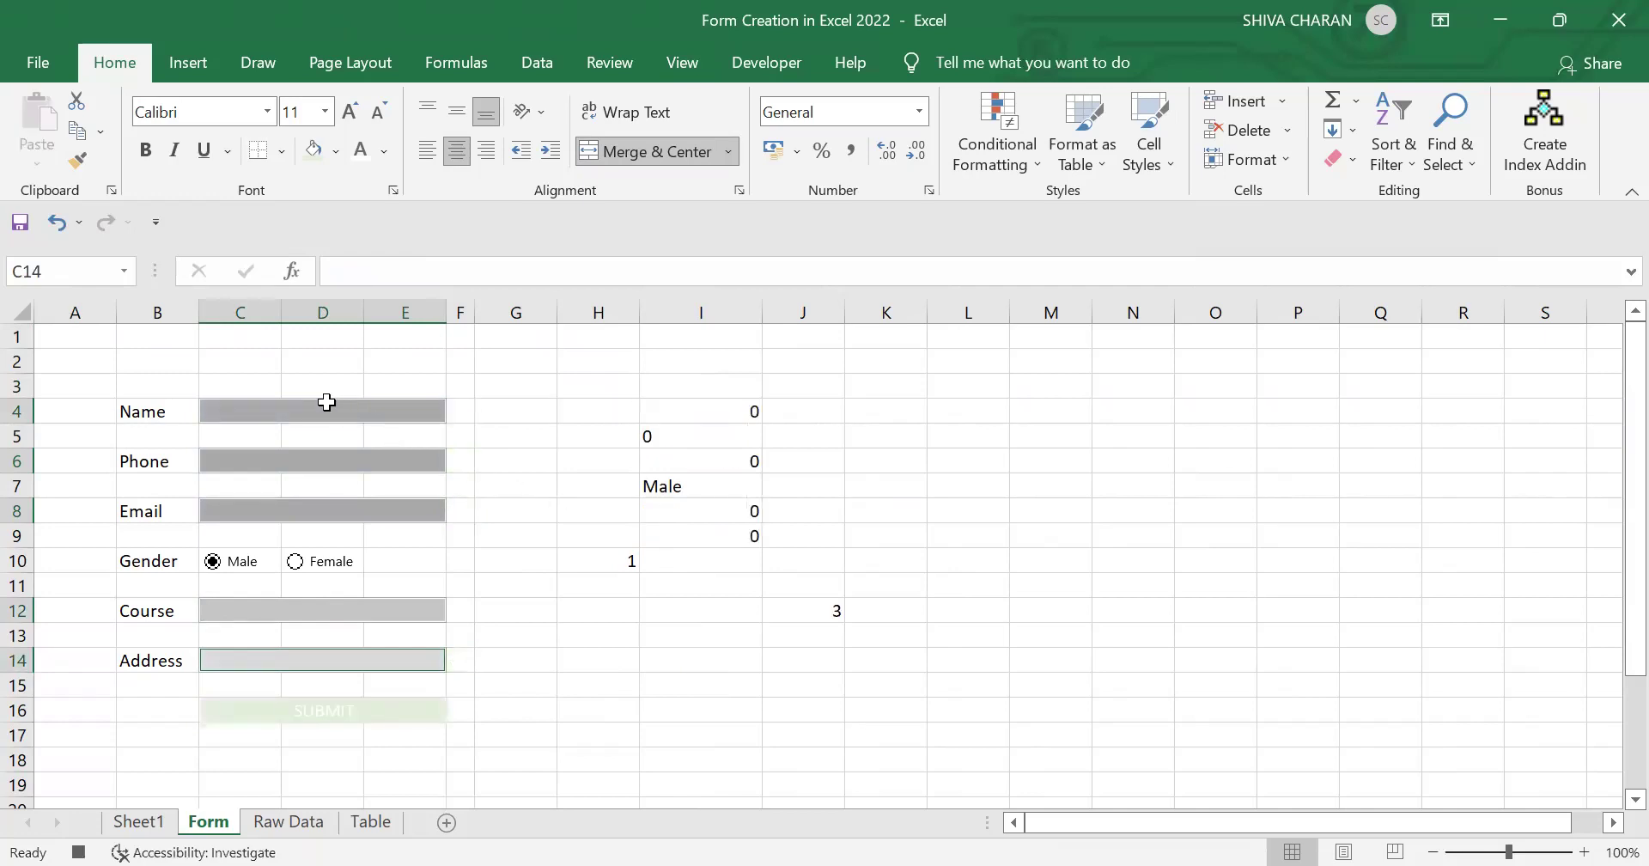
pyautogui.click(325, 402)
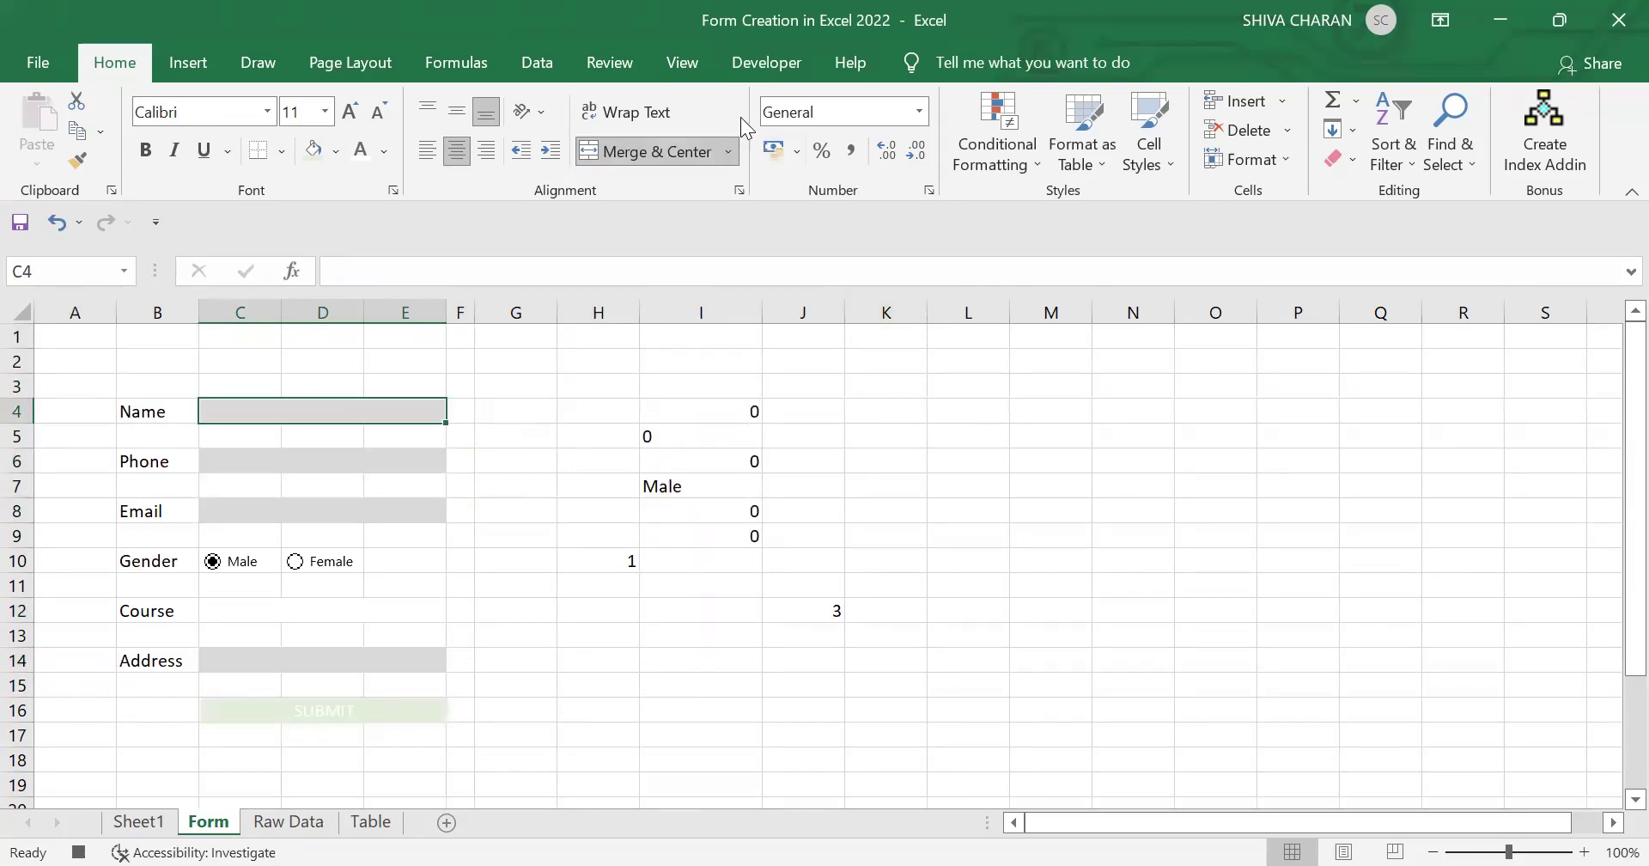
# Step: Stop recording the Form macro via View > Macros > Stop Recording
pyautogui.click(690, 70)
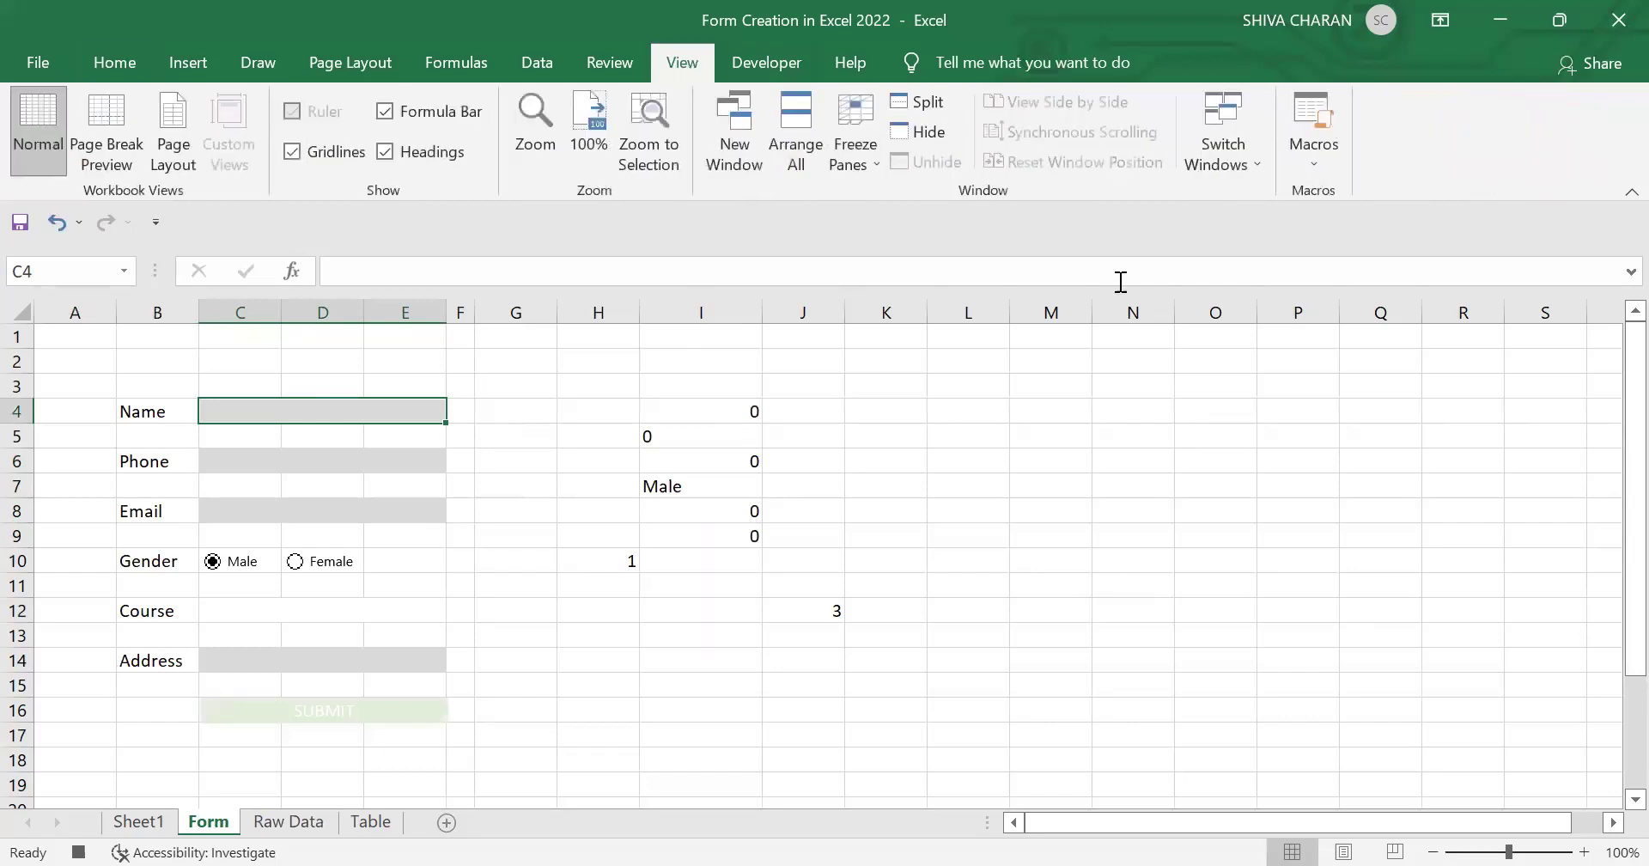
pyautogui.click(1322, 171)
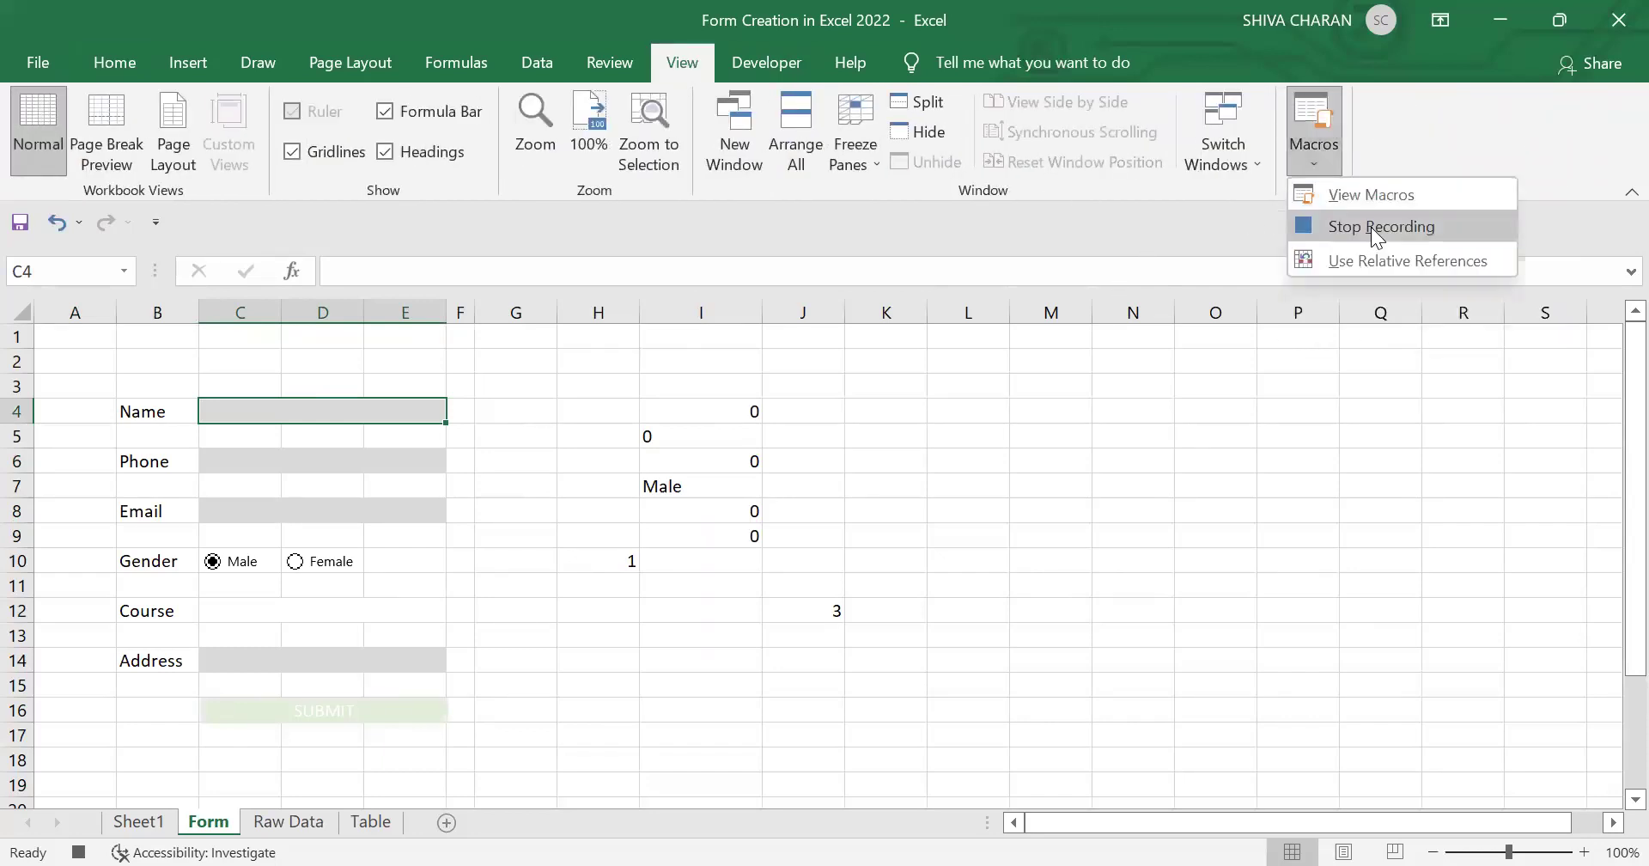
pyautogui.click(1371, 226)
pyautogui.click(120, 62)
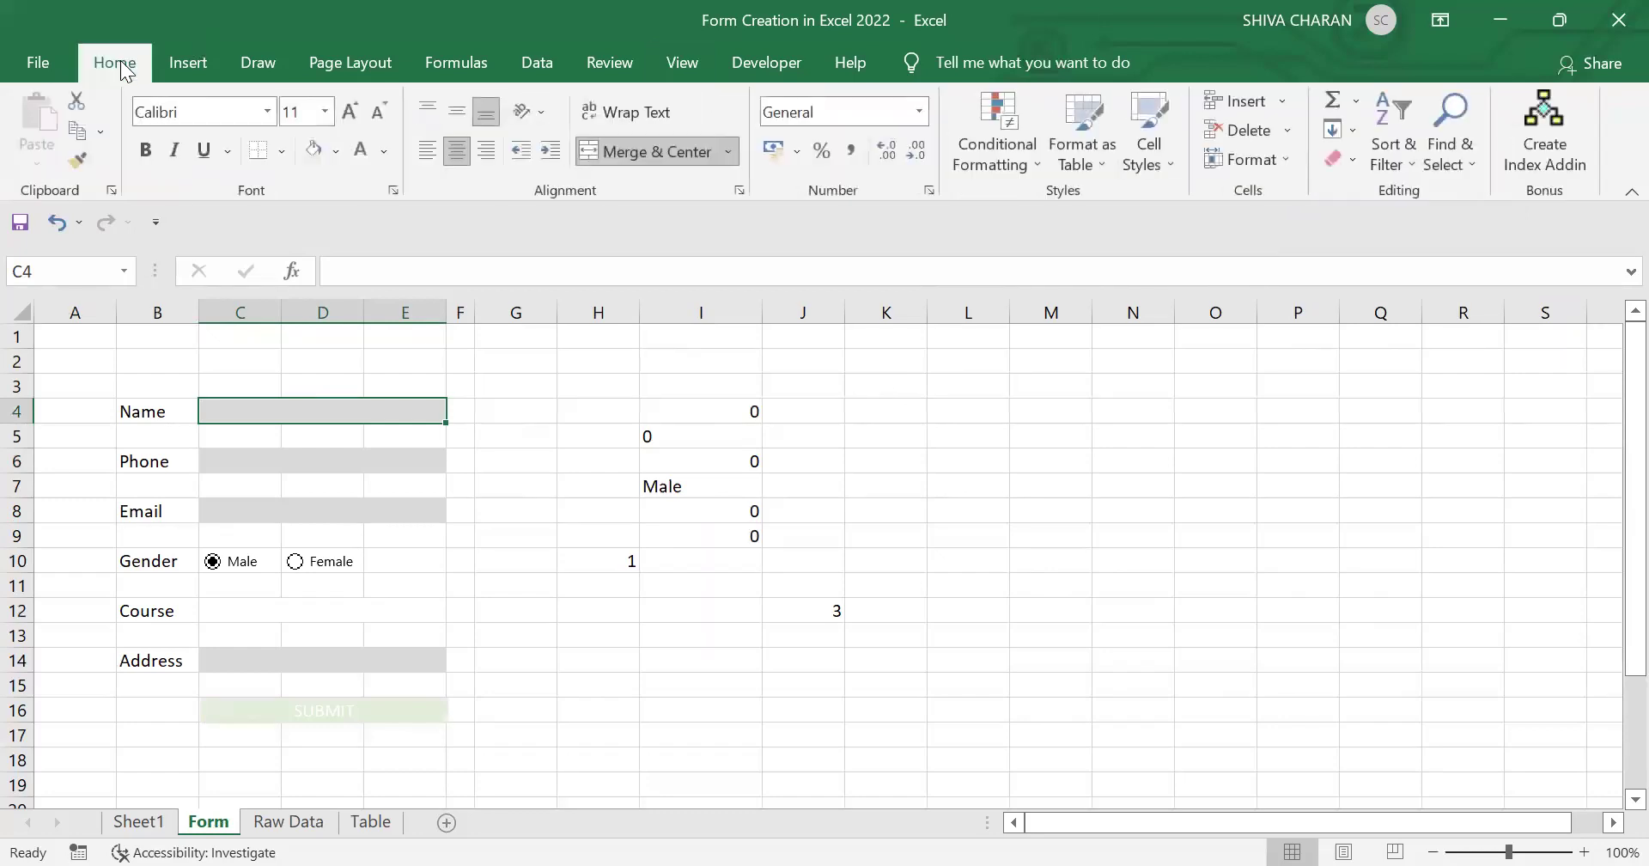
# Step: Assign the Form macro to the SUBMIT picture
pyautogui.click(413, 714)
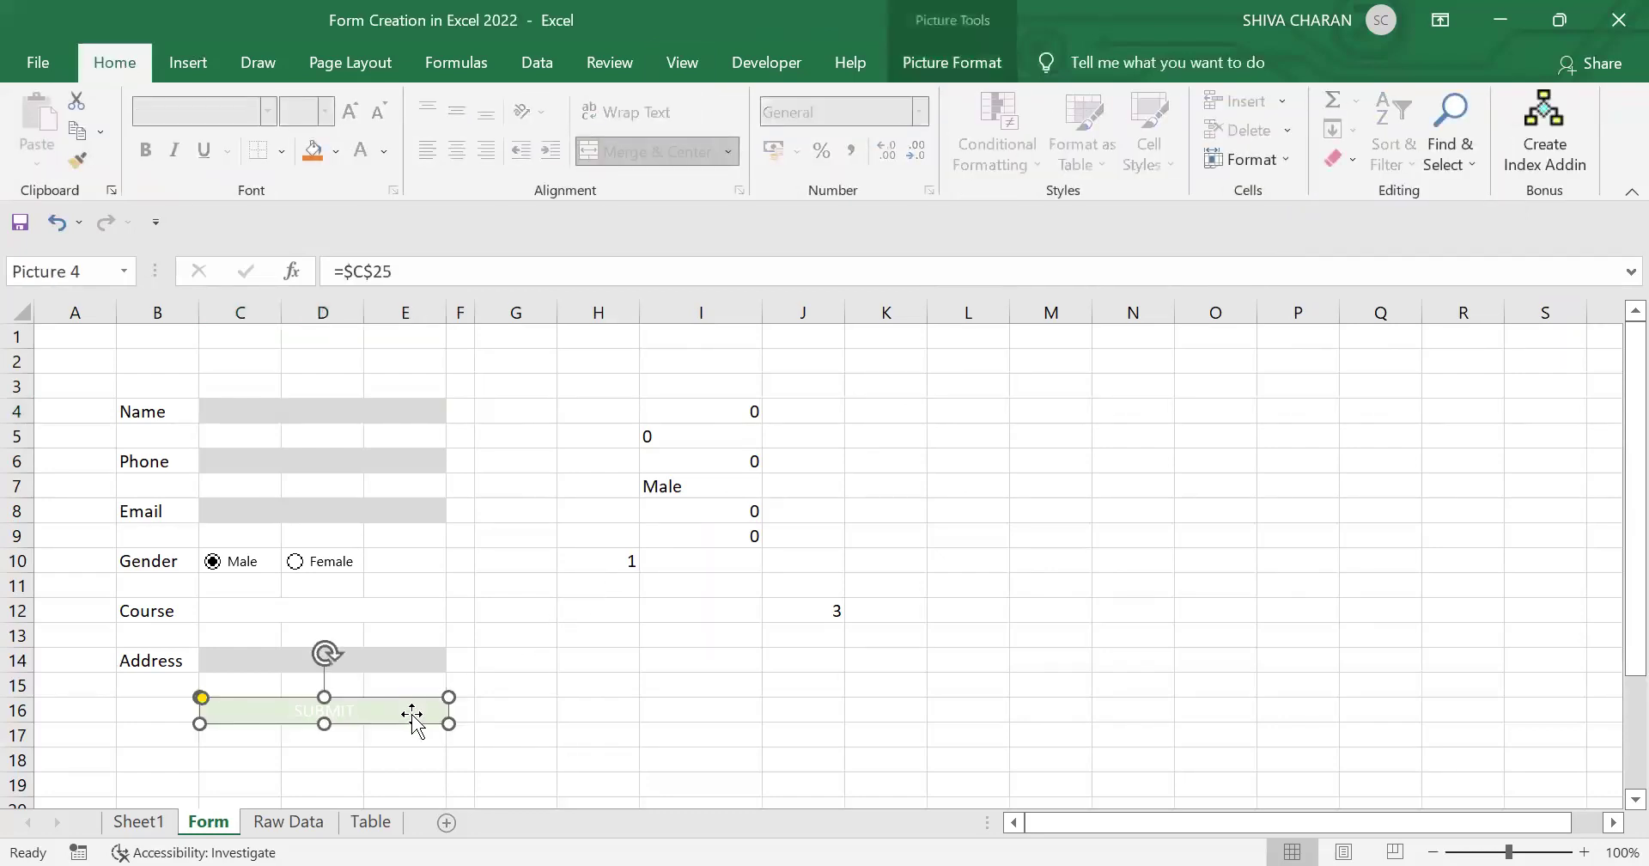
pyautogui.rightClick(413, 710)
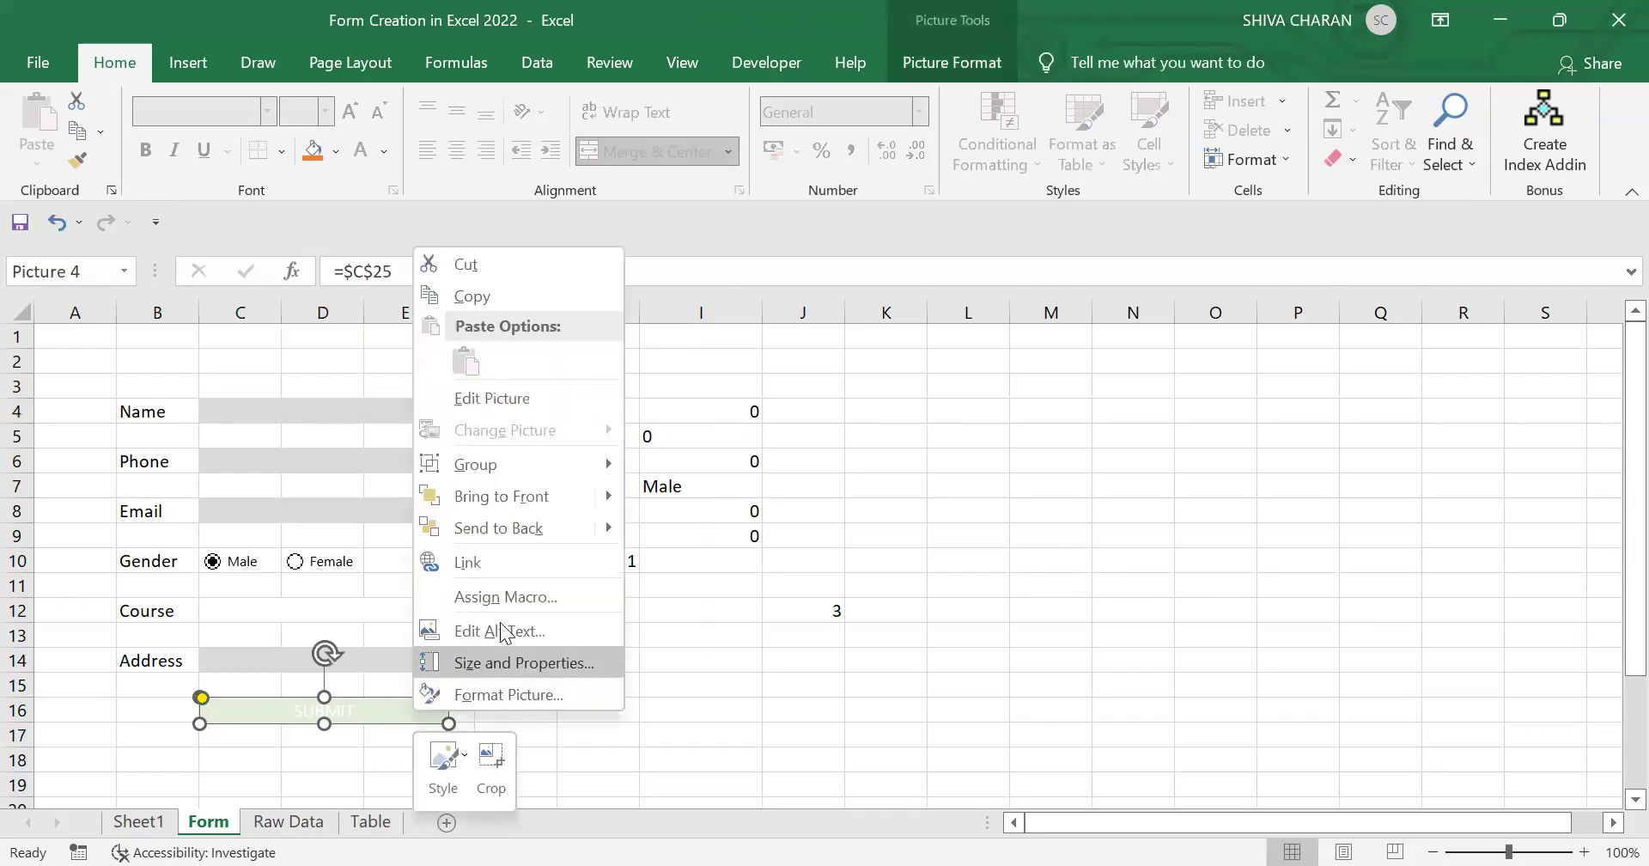
pyautogui.click(518, 600)
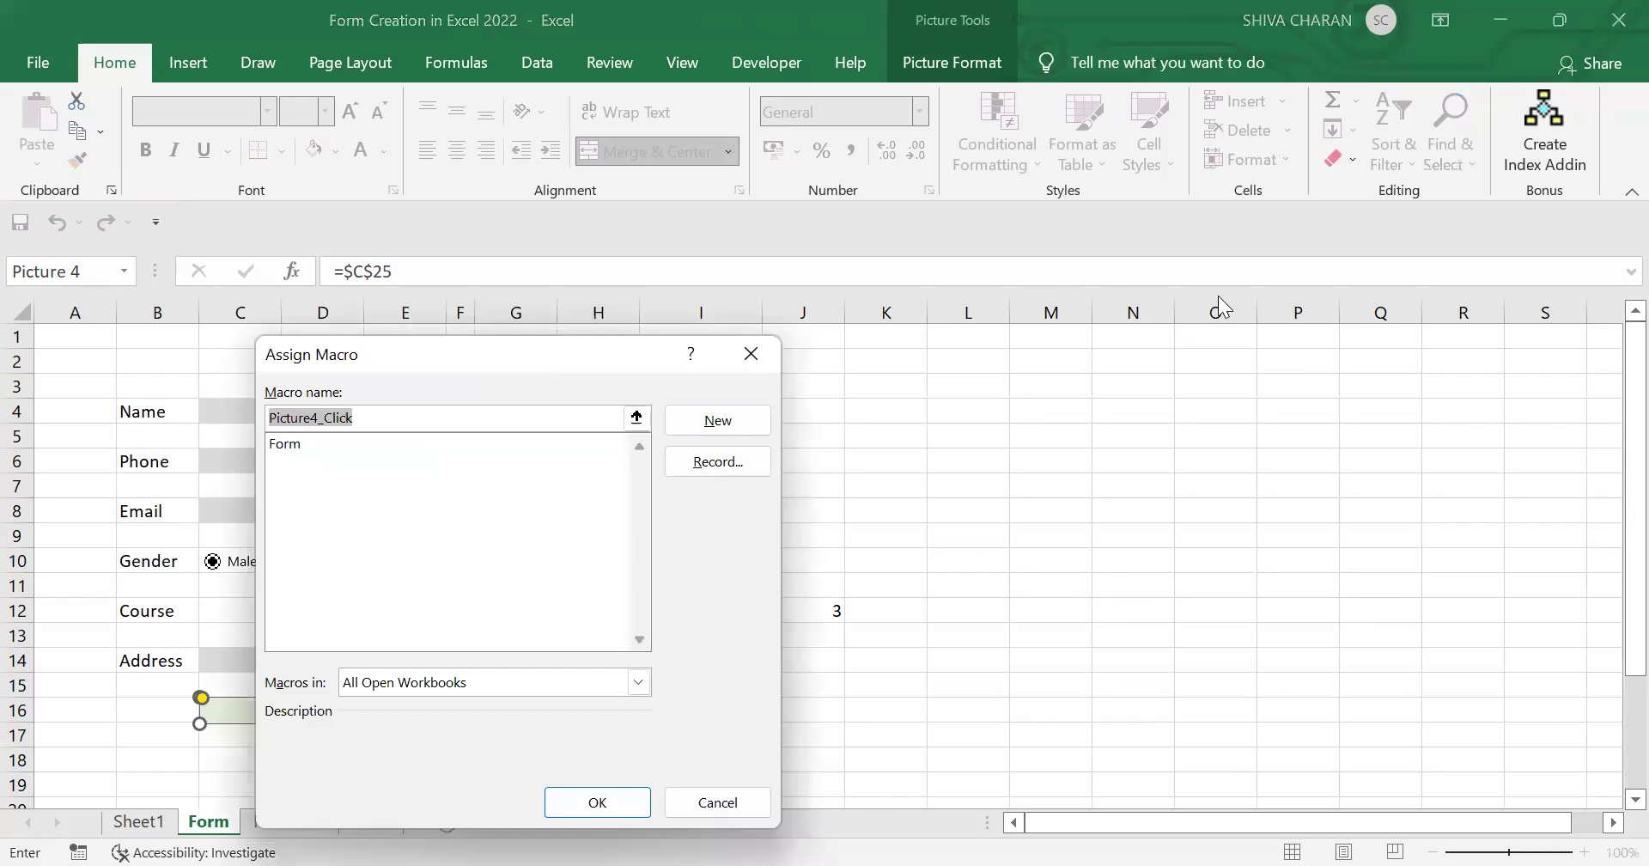
pyautogui.click(1015, 383)
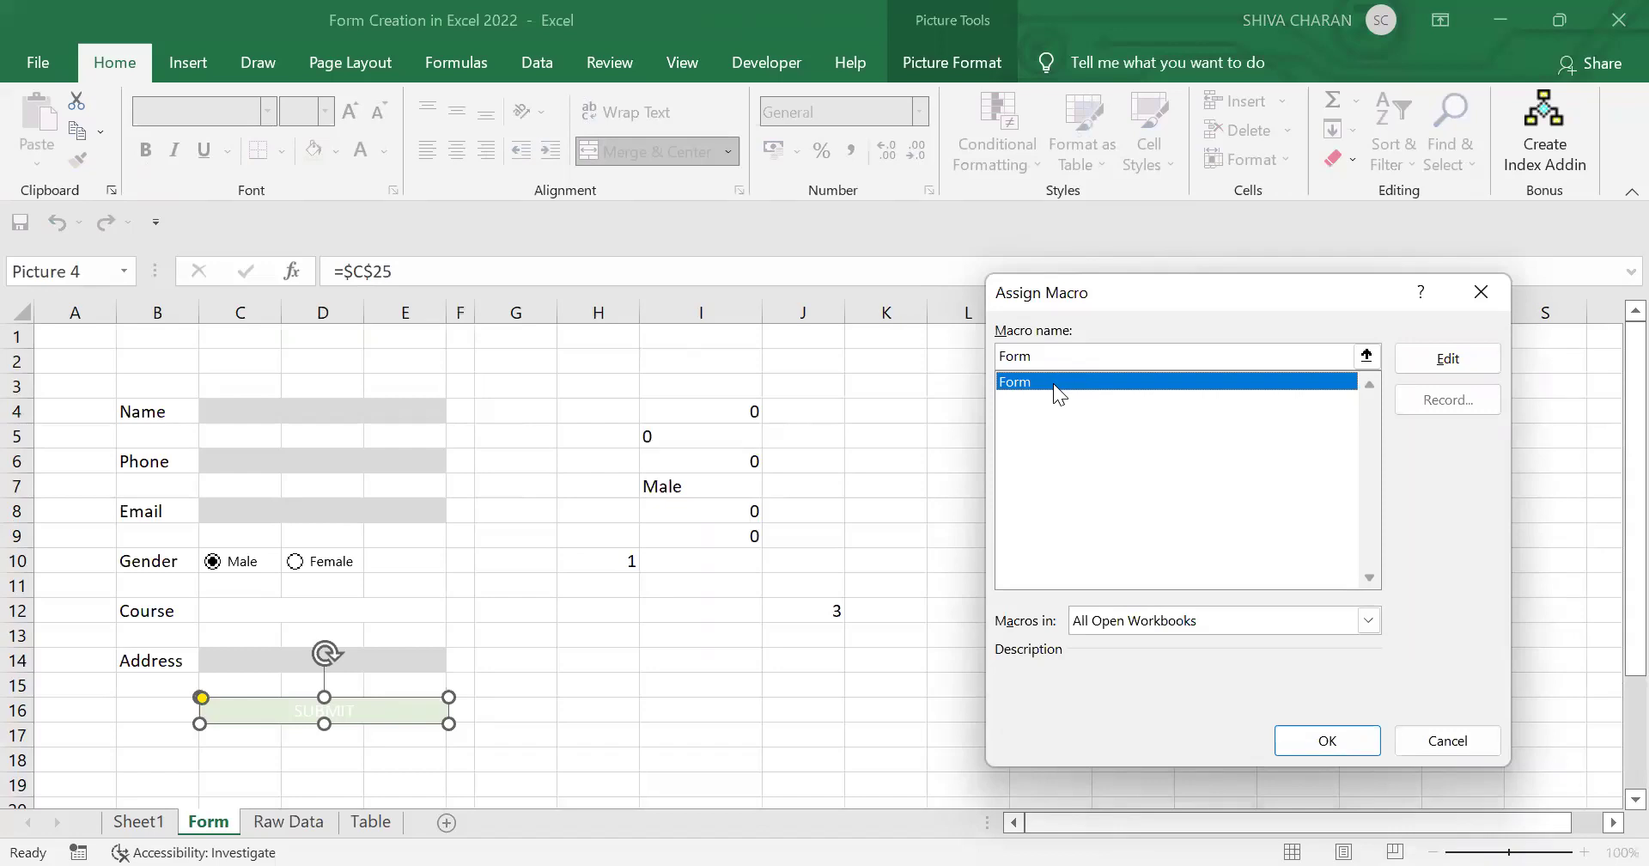
pyautogui.click(1304, 738)
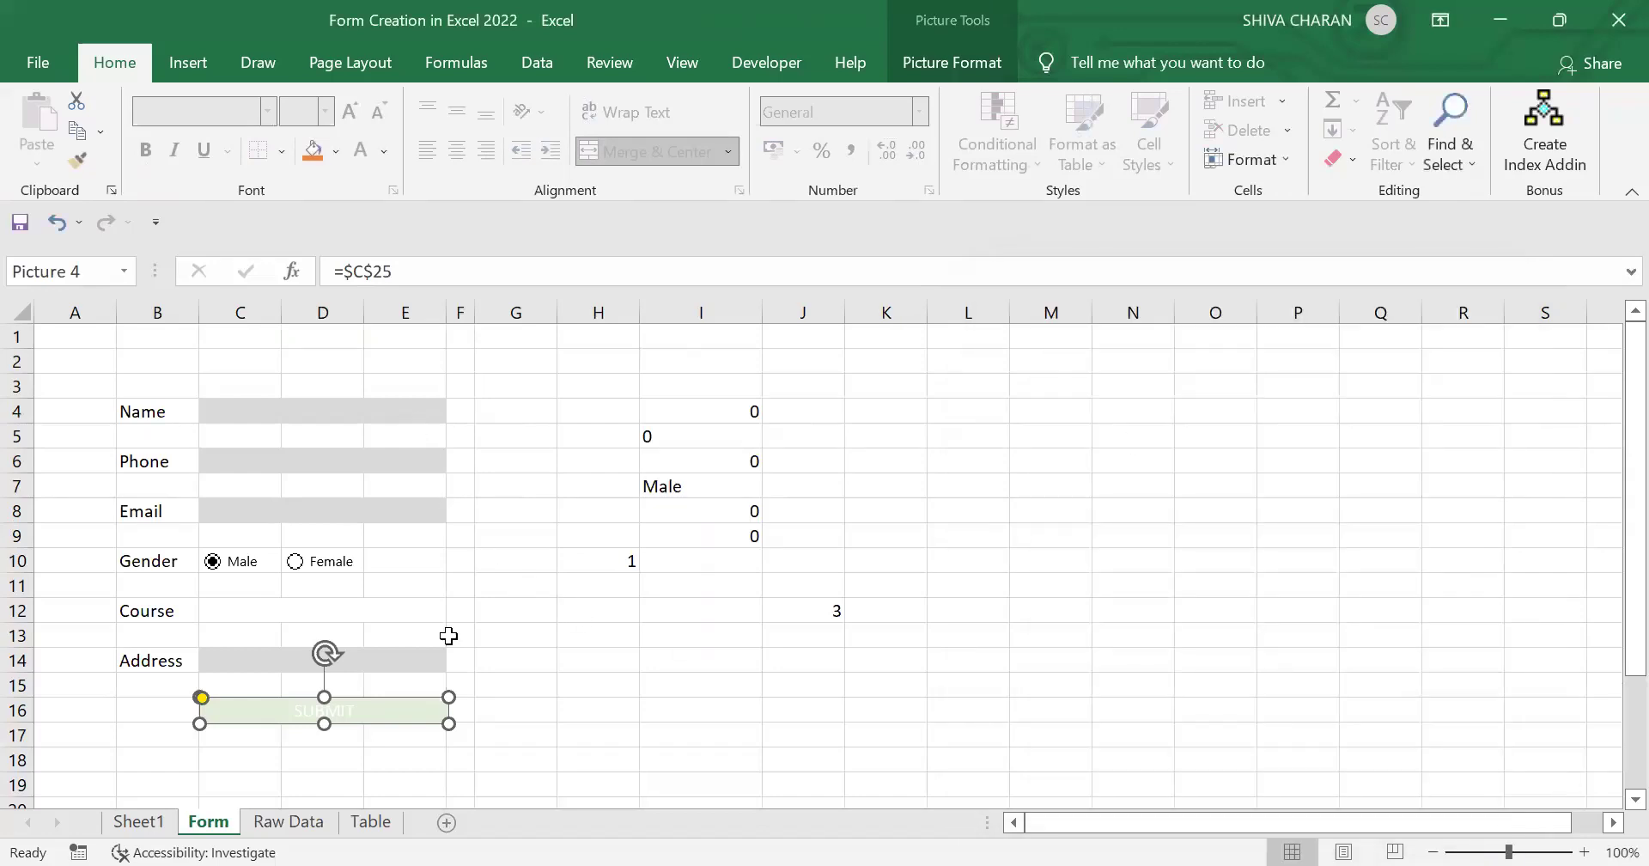
# Step: Delete row 3's test entry on the Table sheet, then return to the Form sheet
pyautogui.click(382, 823)
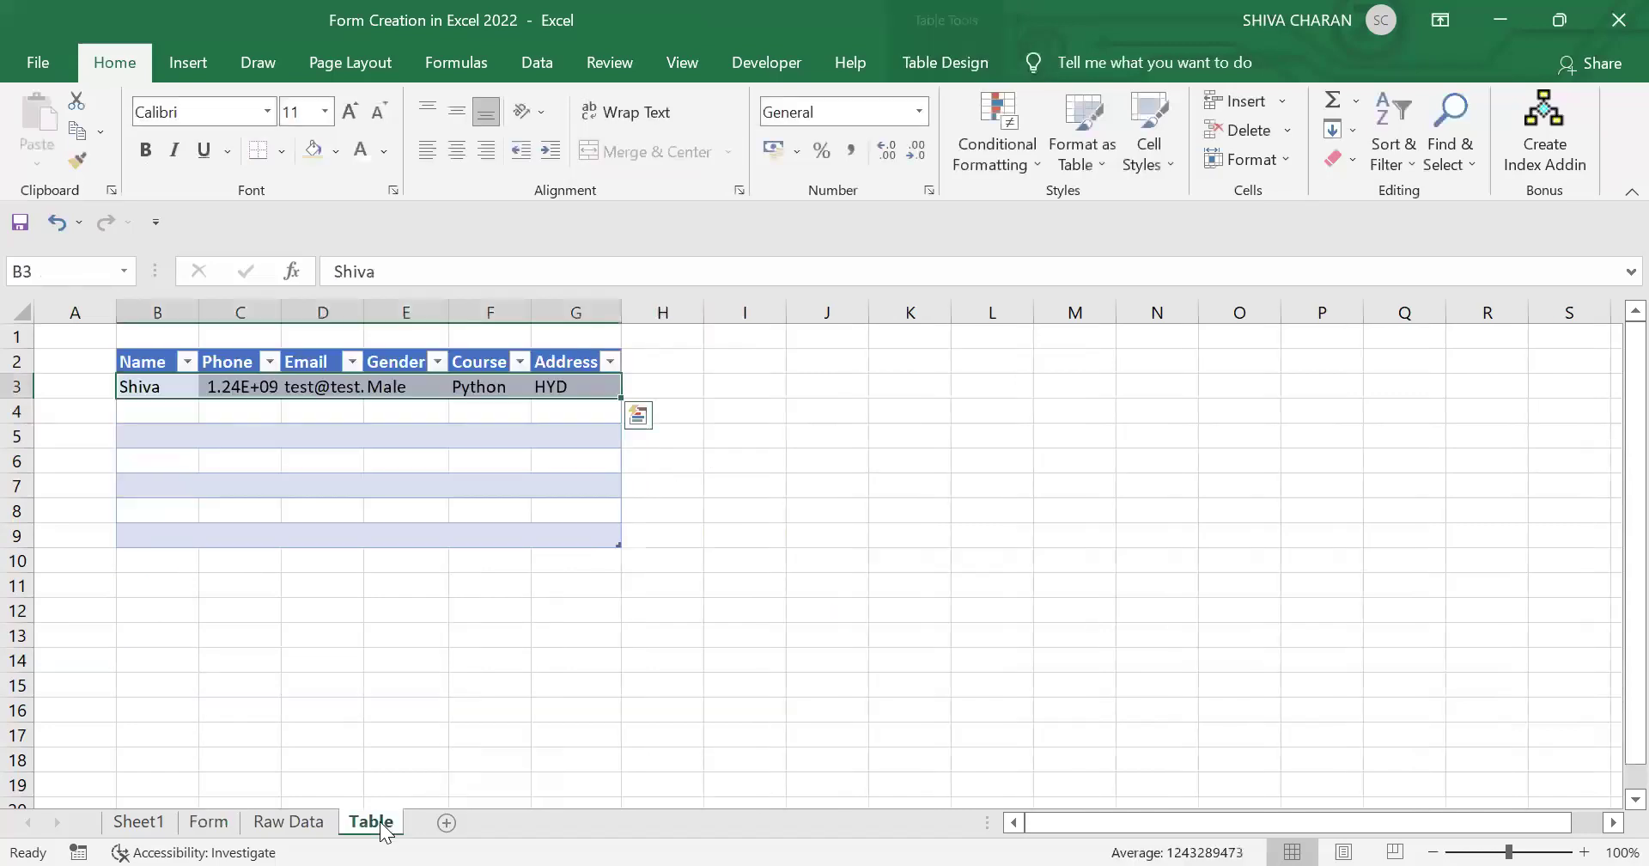
pyautogui.click(17, 387)
pyautogui.rightClick(18, 388)
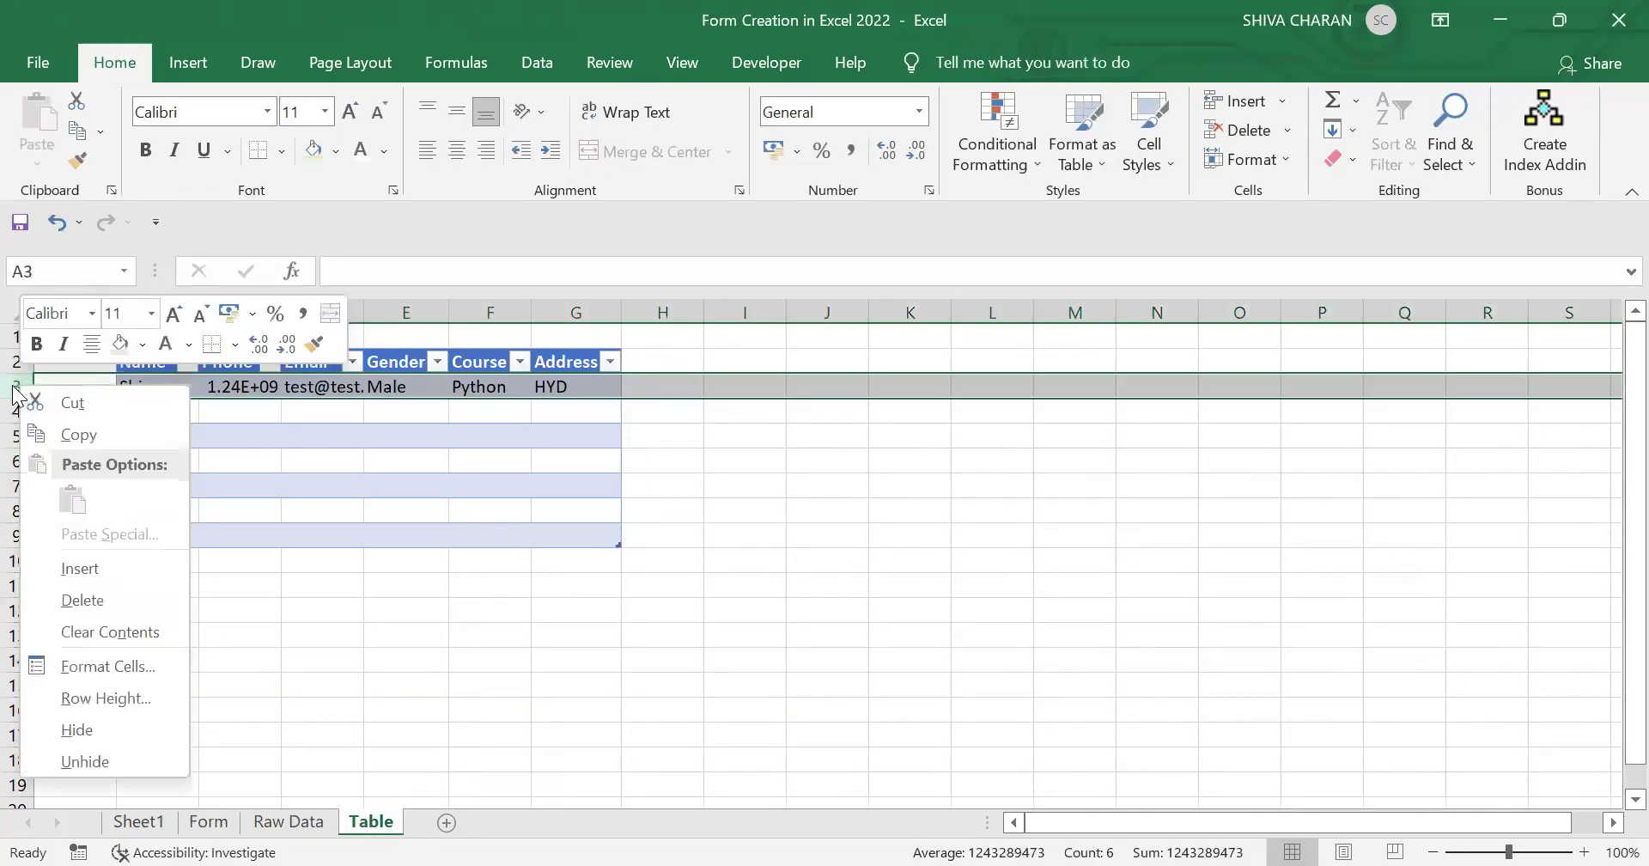
pyautogui.click(124, 600)
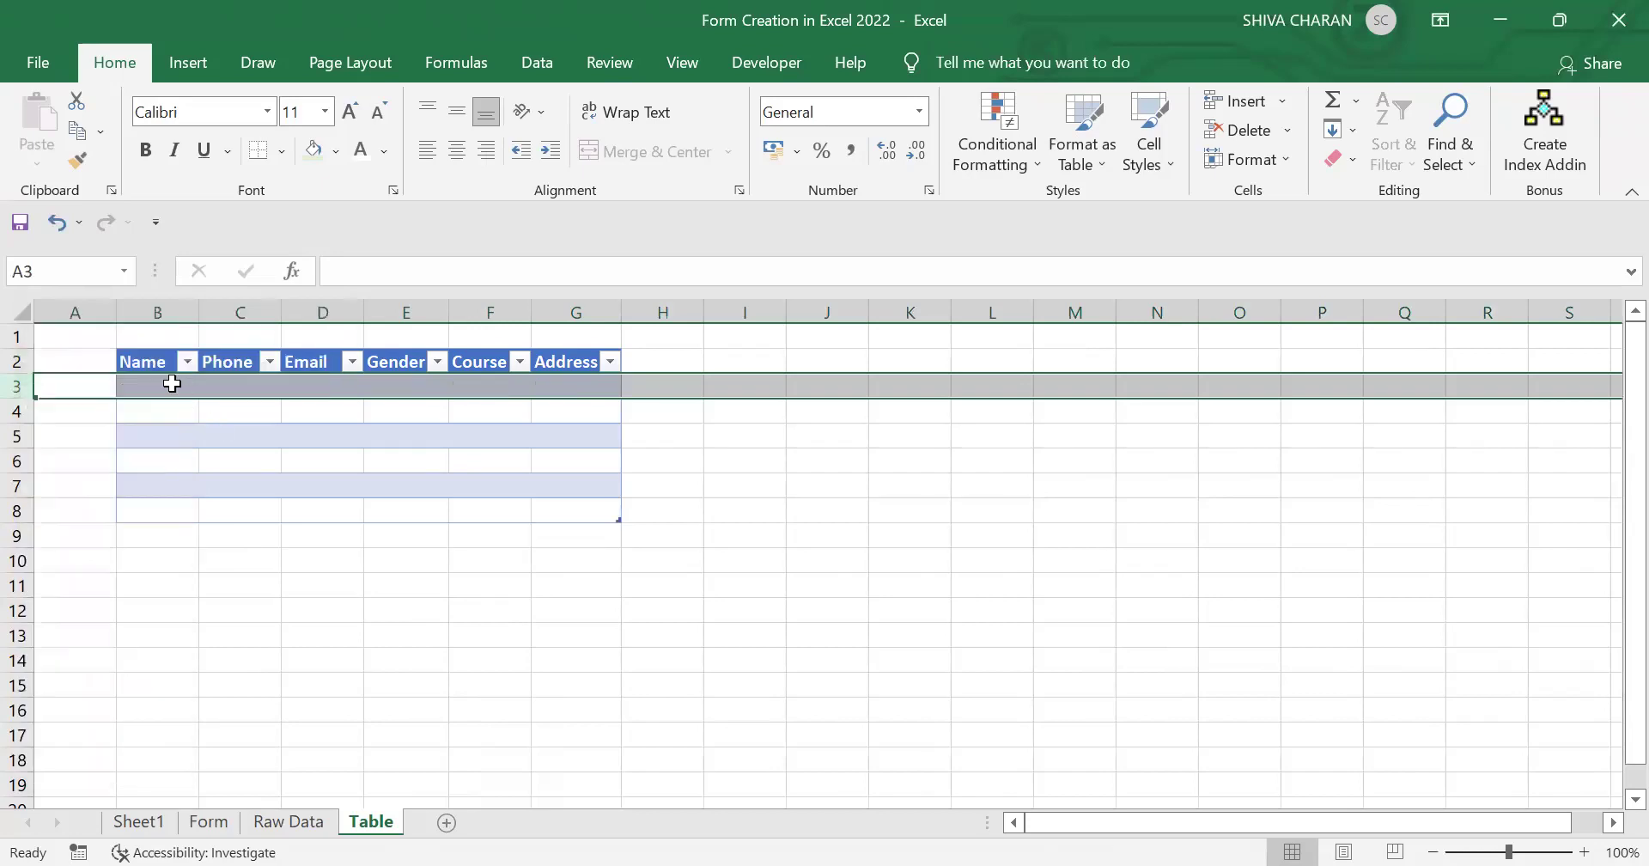
pyautogui.click(209, 822)
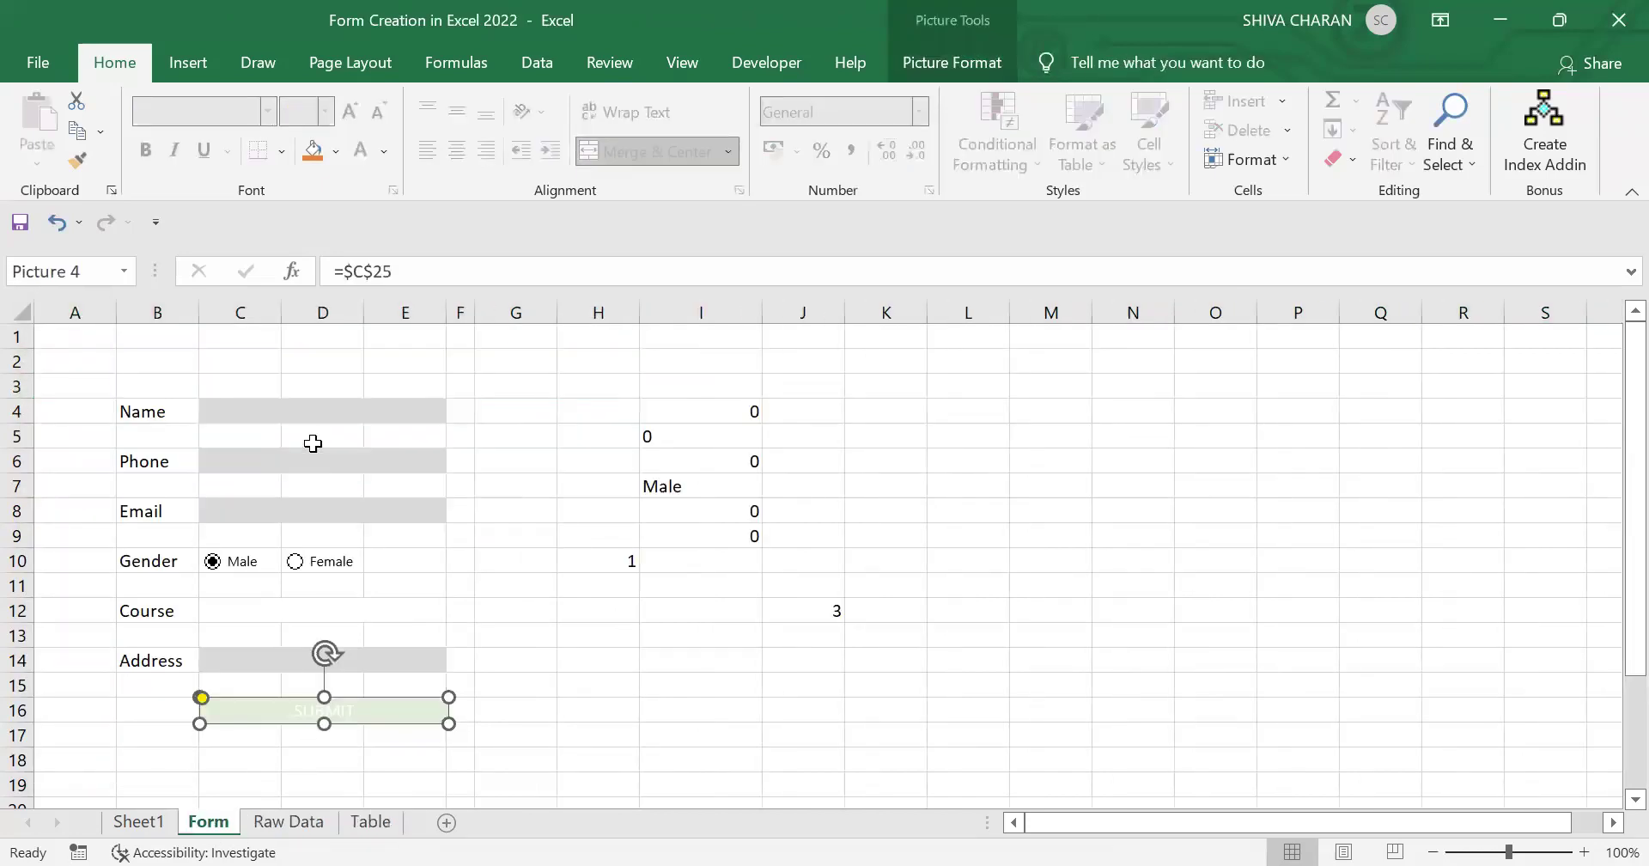
# Step: Enter the student's name, phone number and email address in C4, C6 and C8
pyautogui.click(314, 410)
pyautogui.click(373, 466)
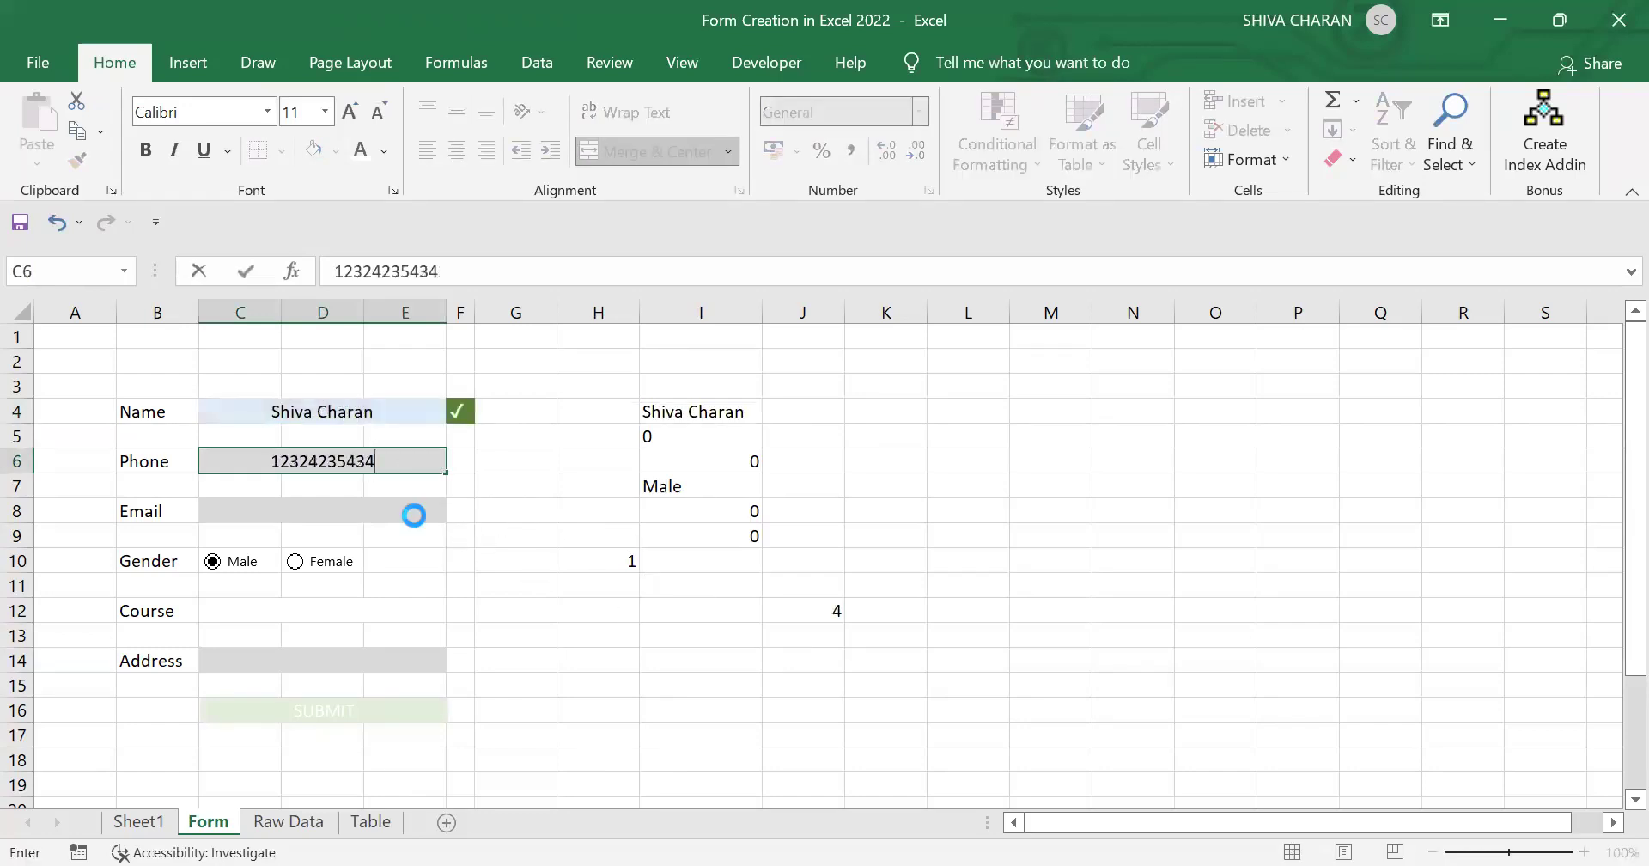
pyautogui.click(416, 512)
pyautogui.write('test')
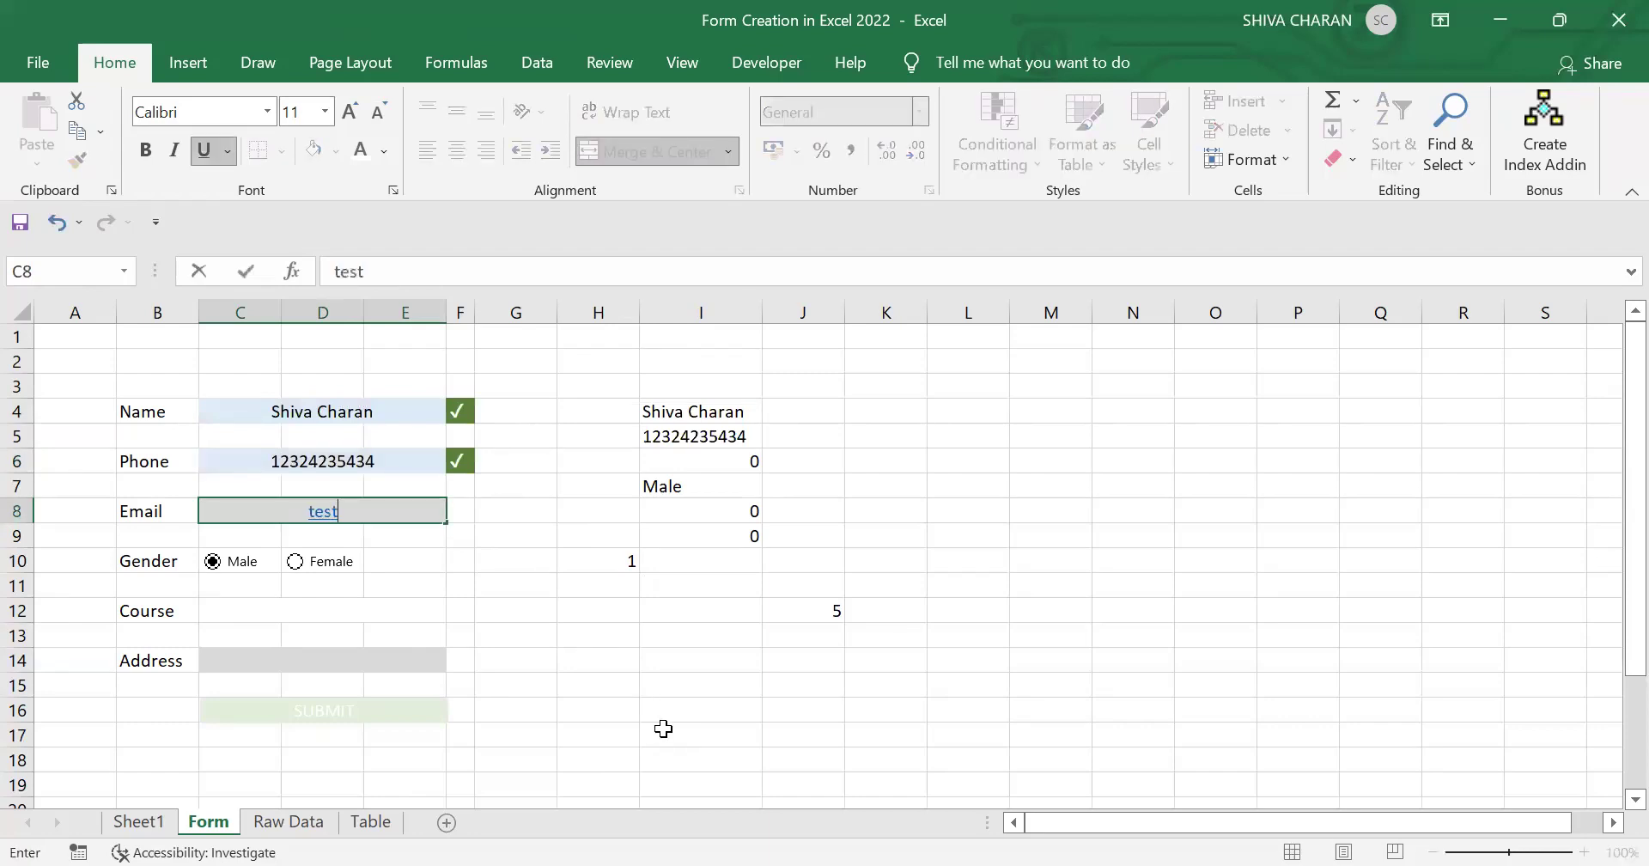
pyautogui.write('@test.com')
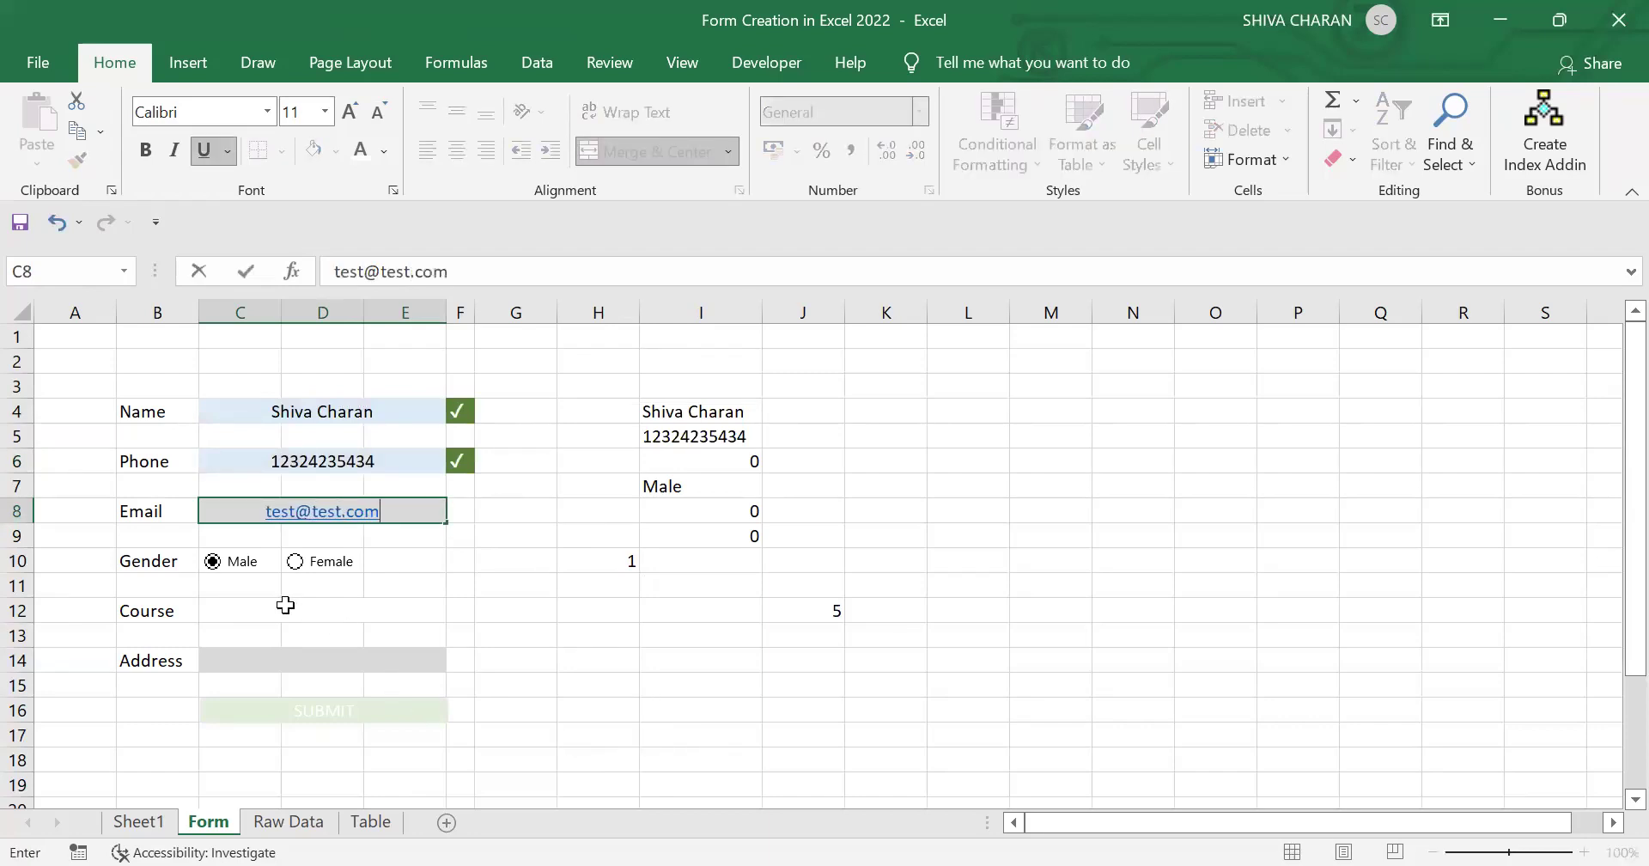
# Step: Choose Analytics as course, enter HYD as address, and click SUBMIT
pyautogui.click(286, 605)
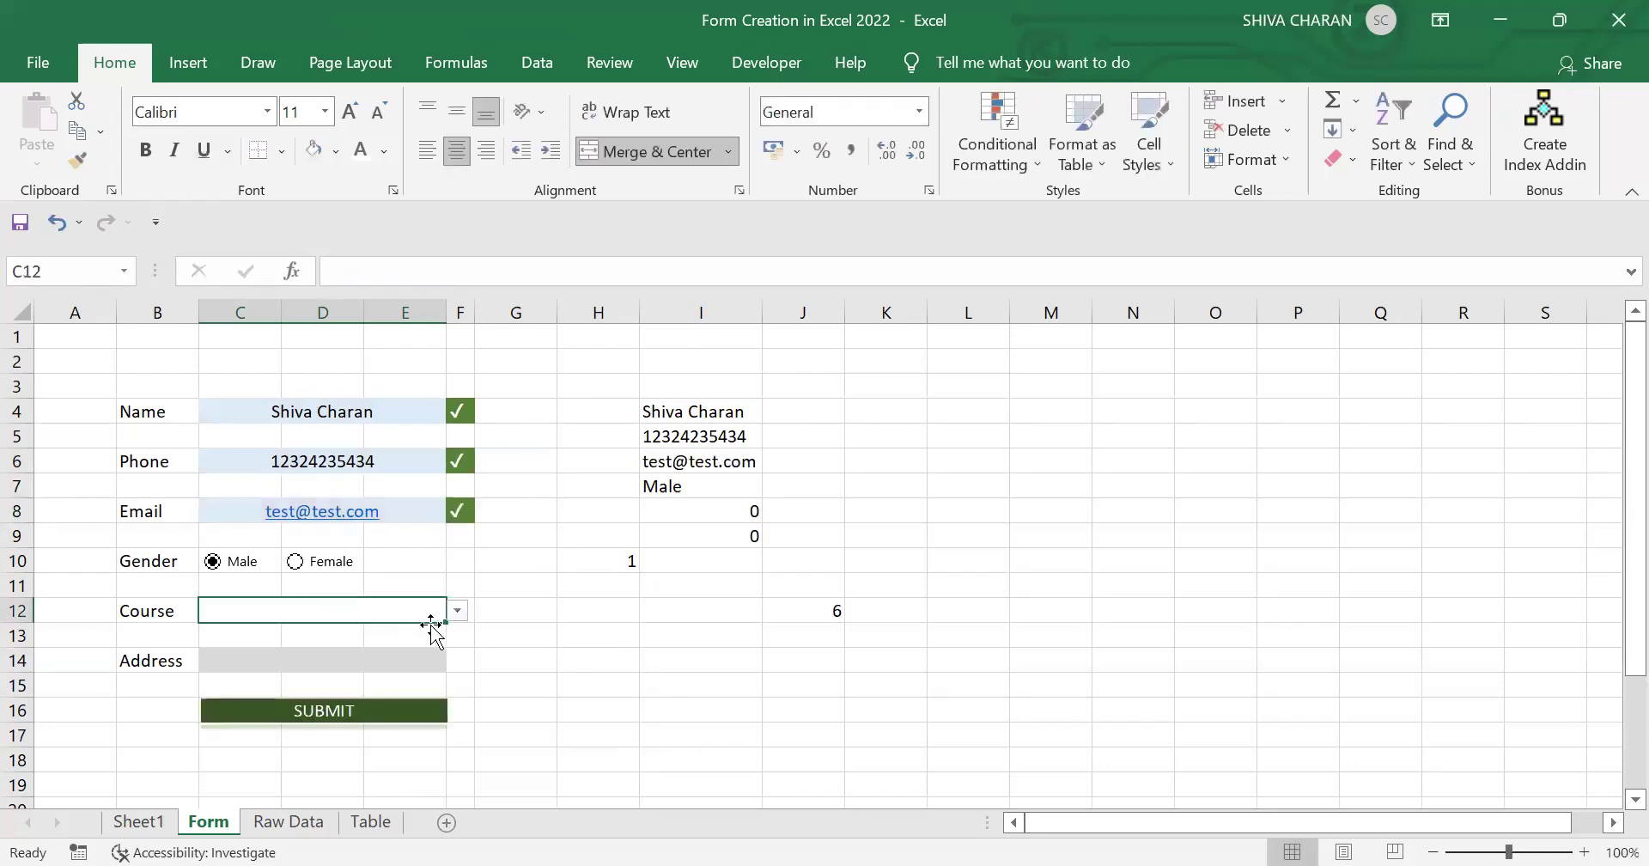
pyautogui.click(459, 612)
pyautogui.click(358, 646)
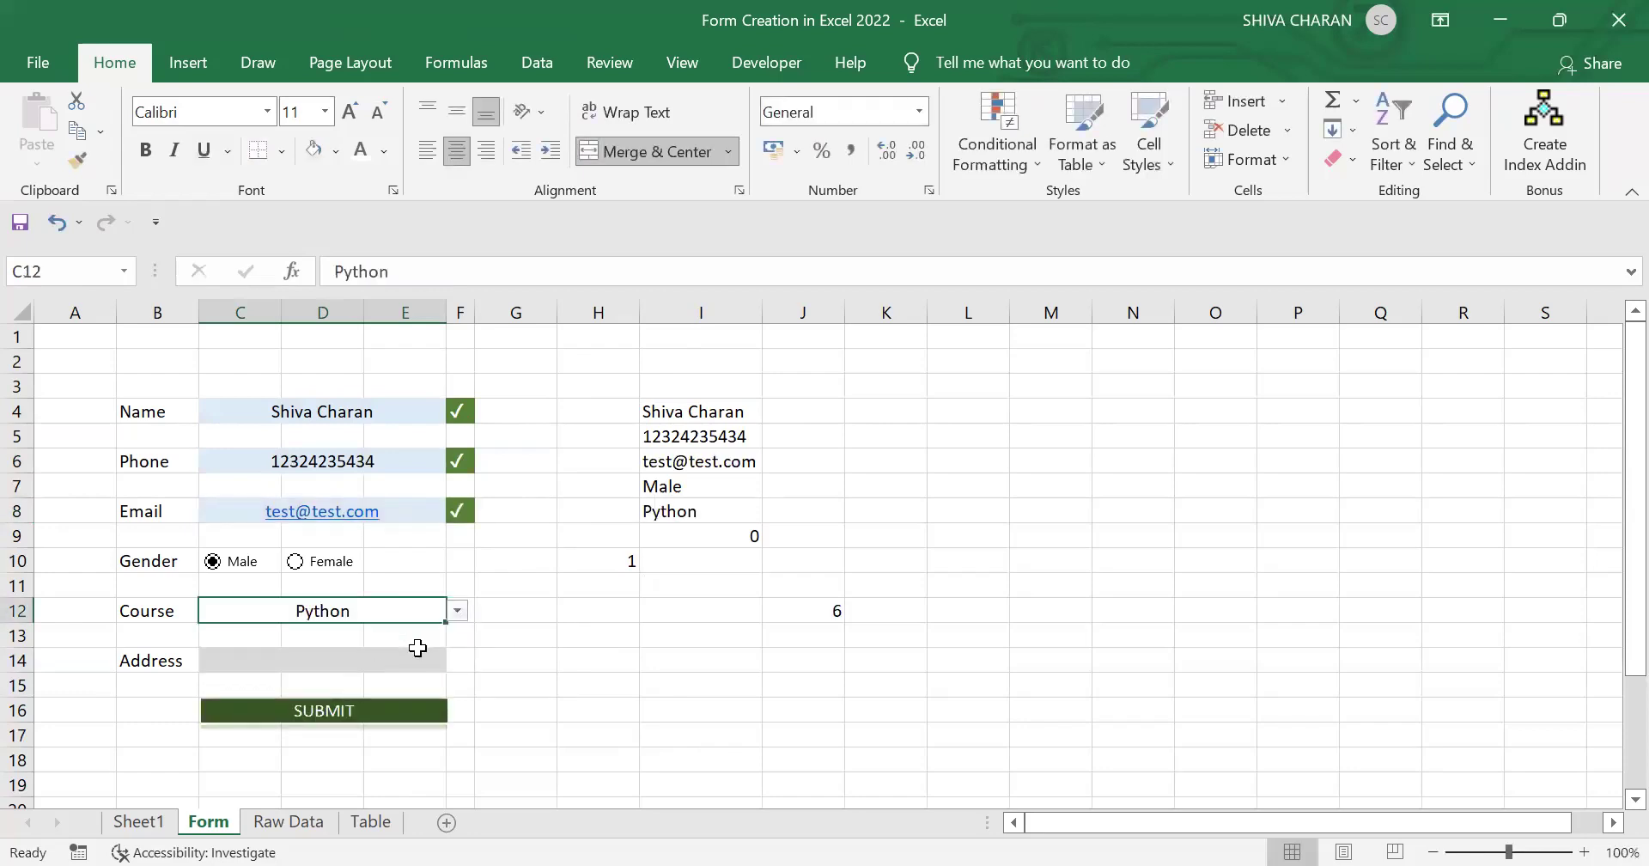
pyautogui.click(457, 612)
pyautogui.click(373, 669)
pyautogui.click(373, 663)
pyautogui.write('HYD')
pyautogui.click(600, 701)
pyautogui.click(434, 717)
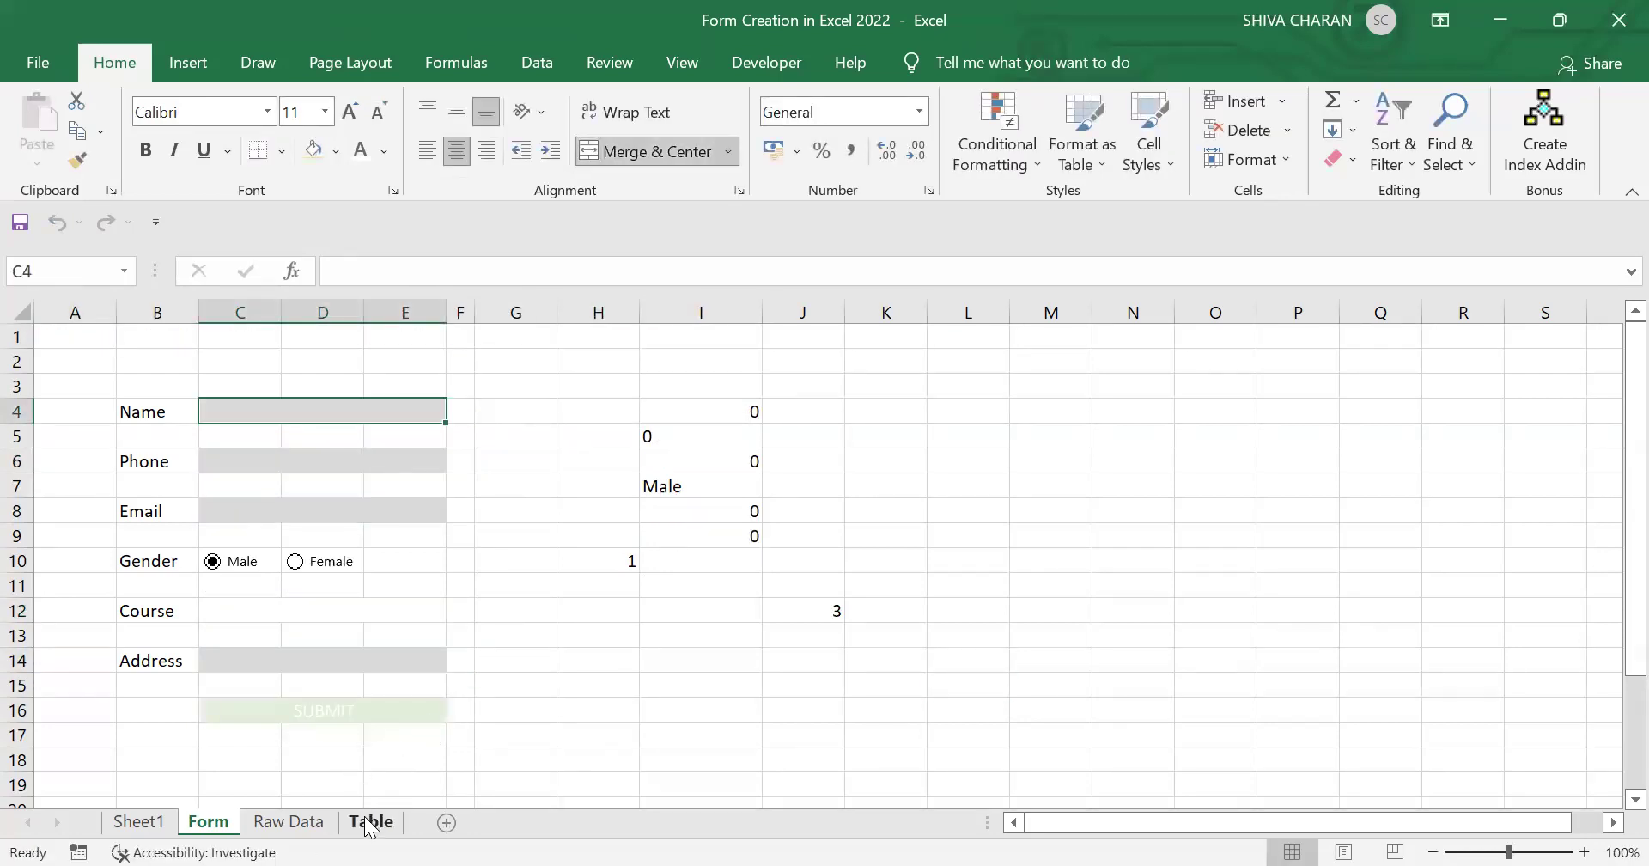
pyautogui.click(371, 821)
# Step: Auto-fit Table columns B, C and D to show the new entry, then return to Form
pyautogui.click(407, 735)
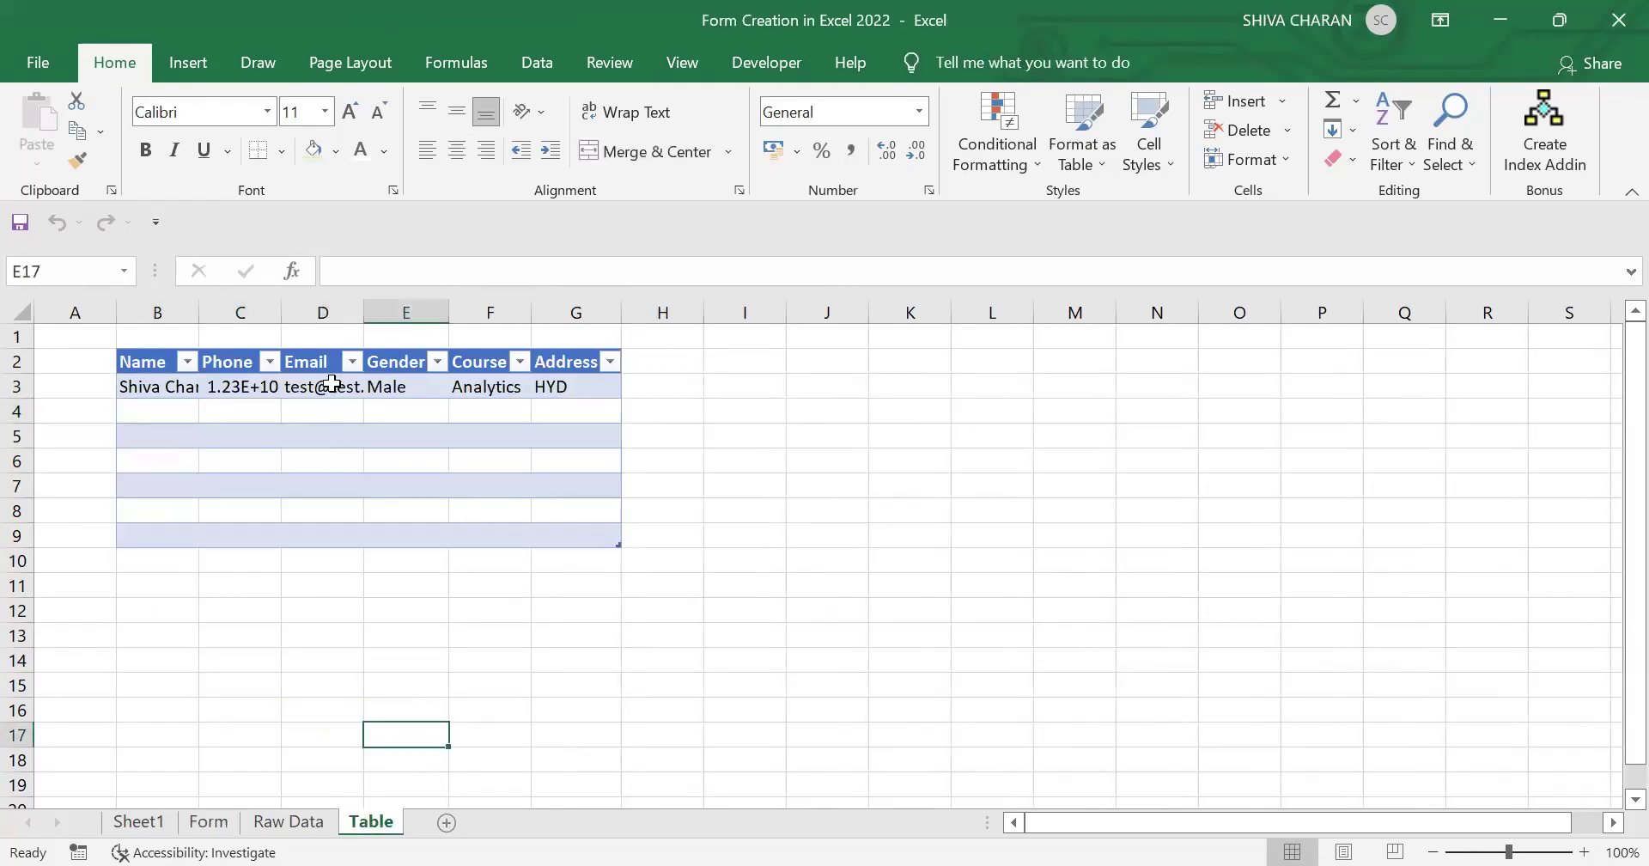
pyautogui.doubleClick(279, 309)
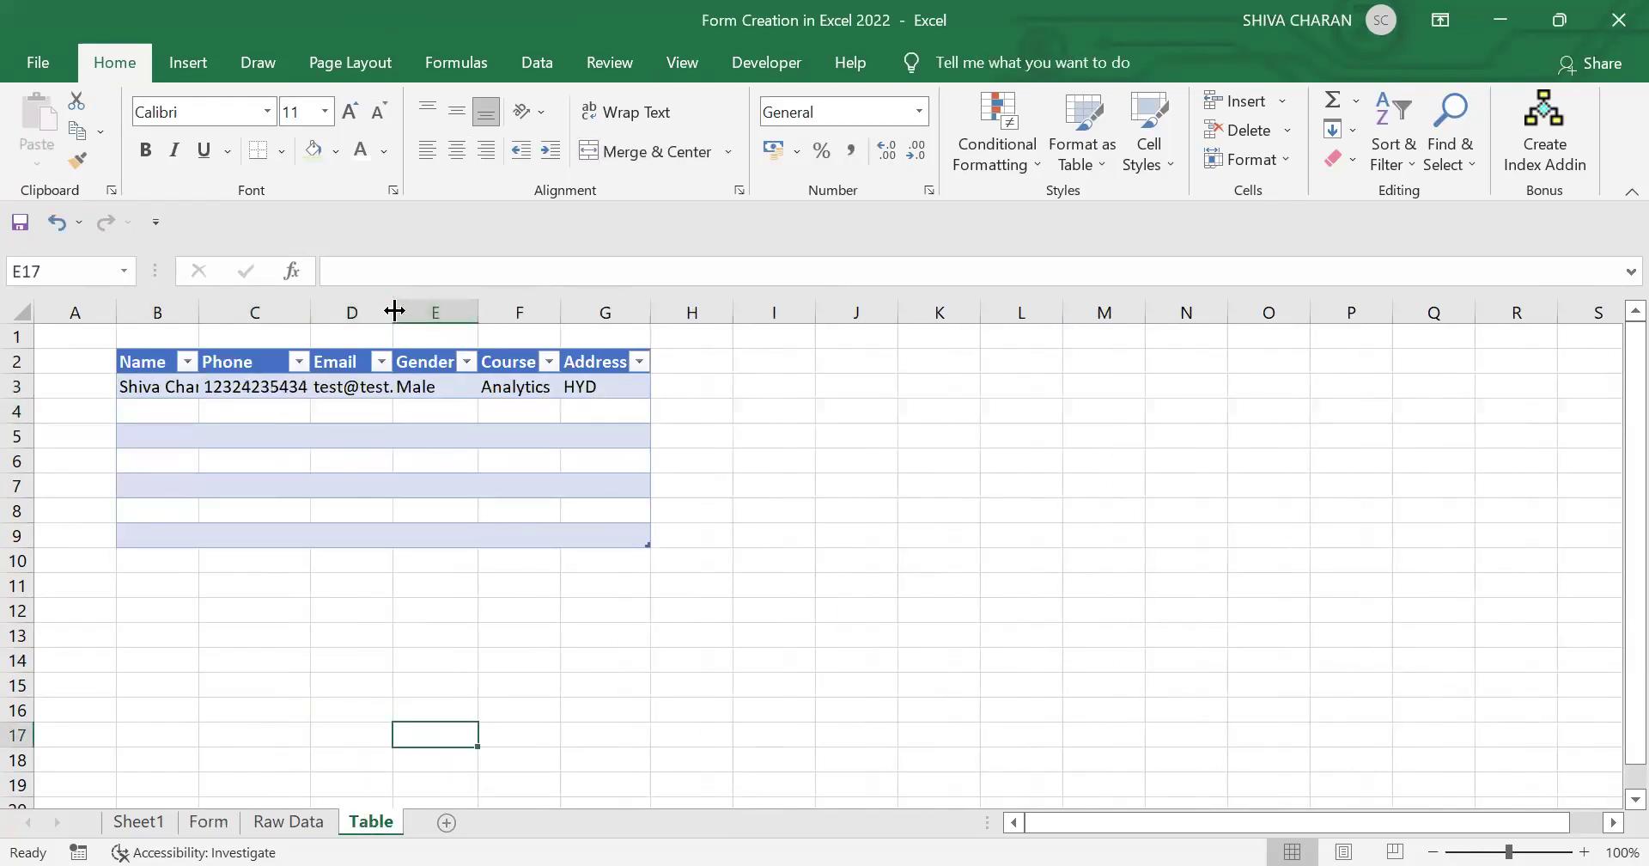
pyautogui.doubleClick(394, 311)
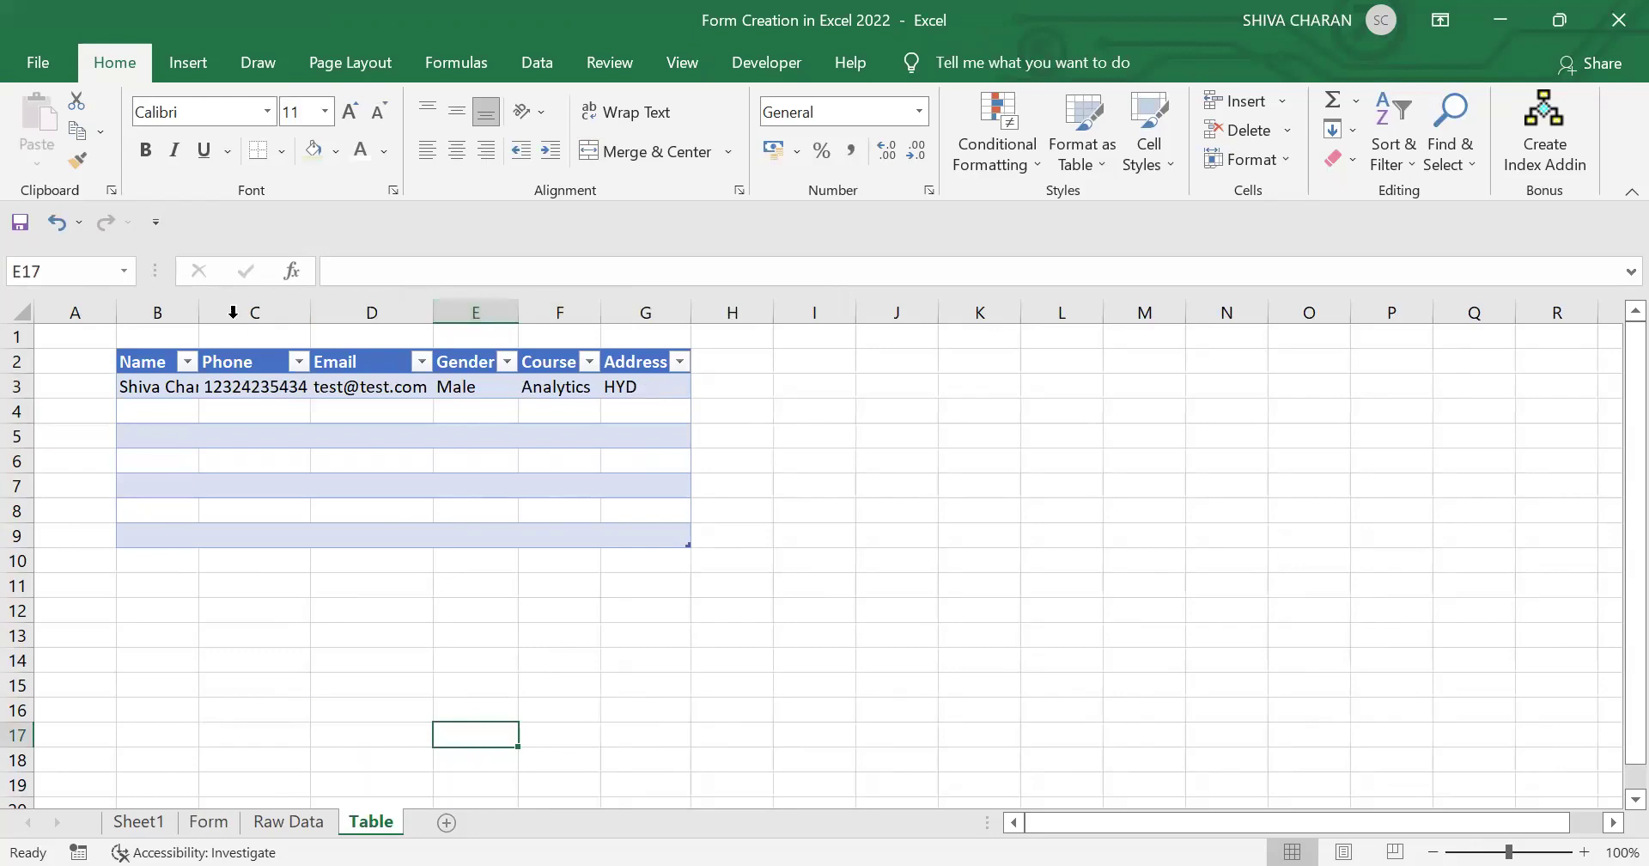
pyautogui.doubleClick(204, 309)
pyautogui.moveTo(183, 387); pyautogui.dragTo(688, 434)
pyautogui.click(688, 435)
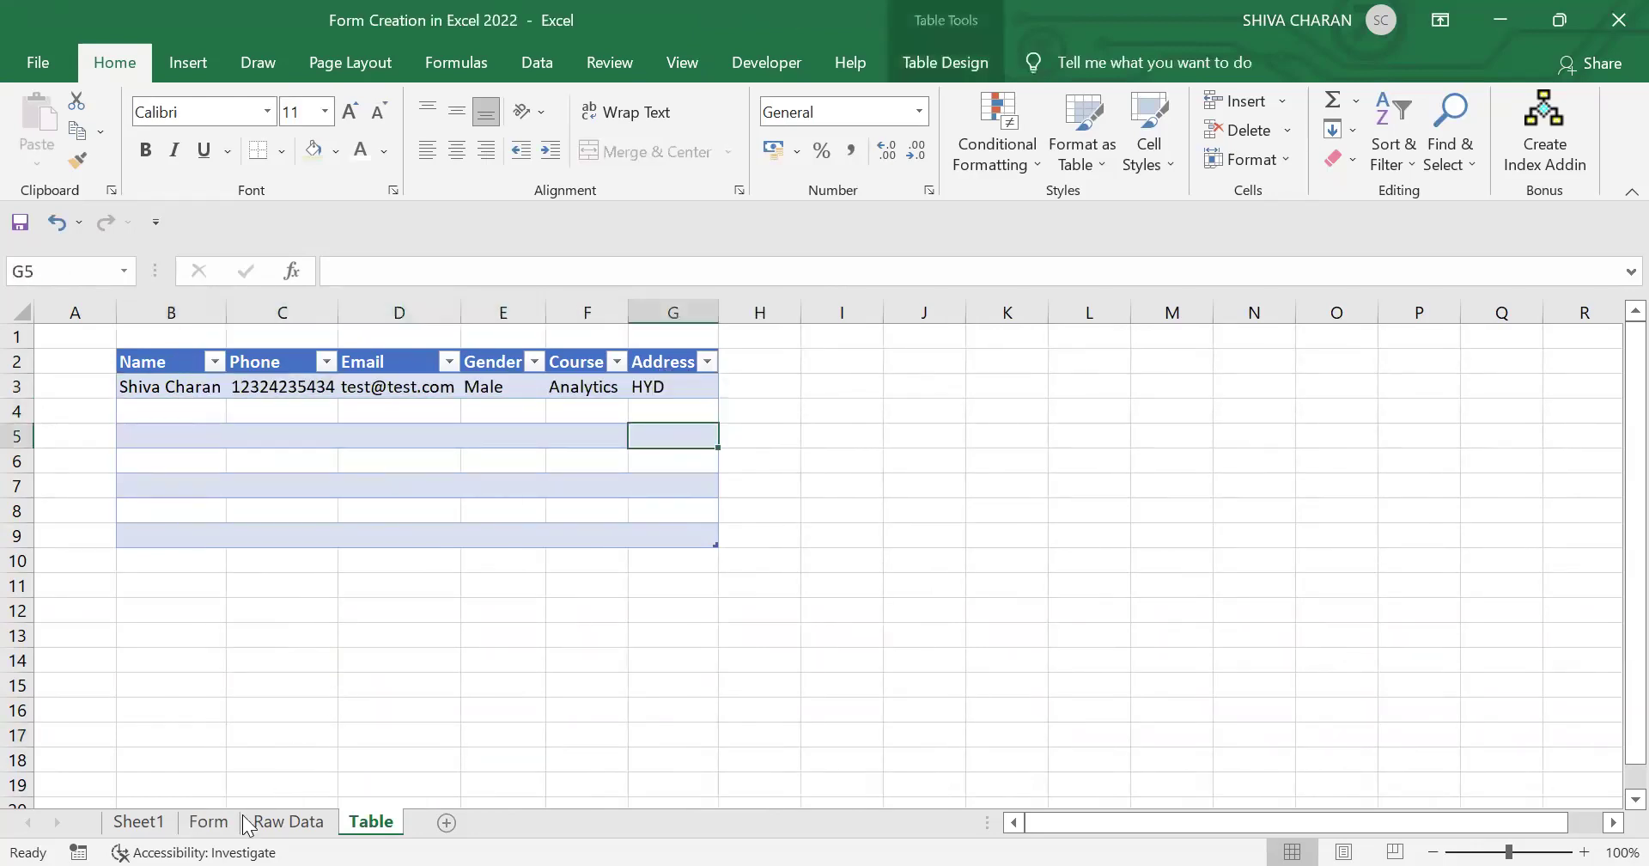
pyautogui.click(209, 821)
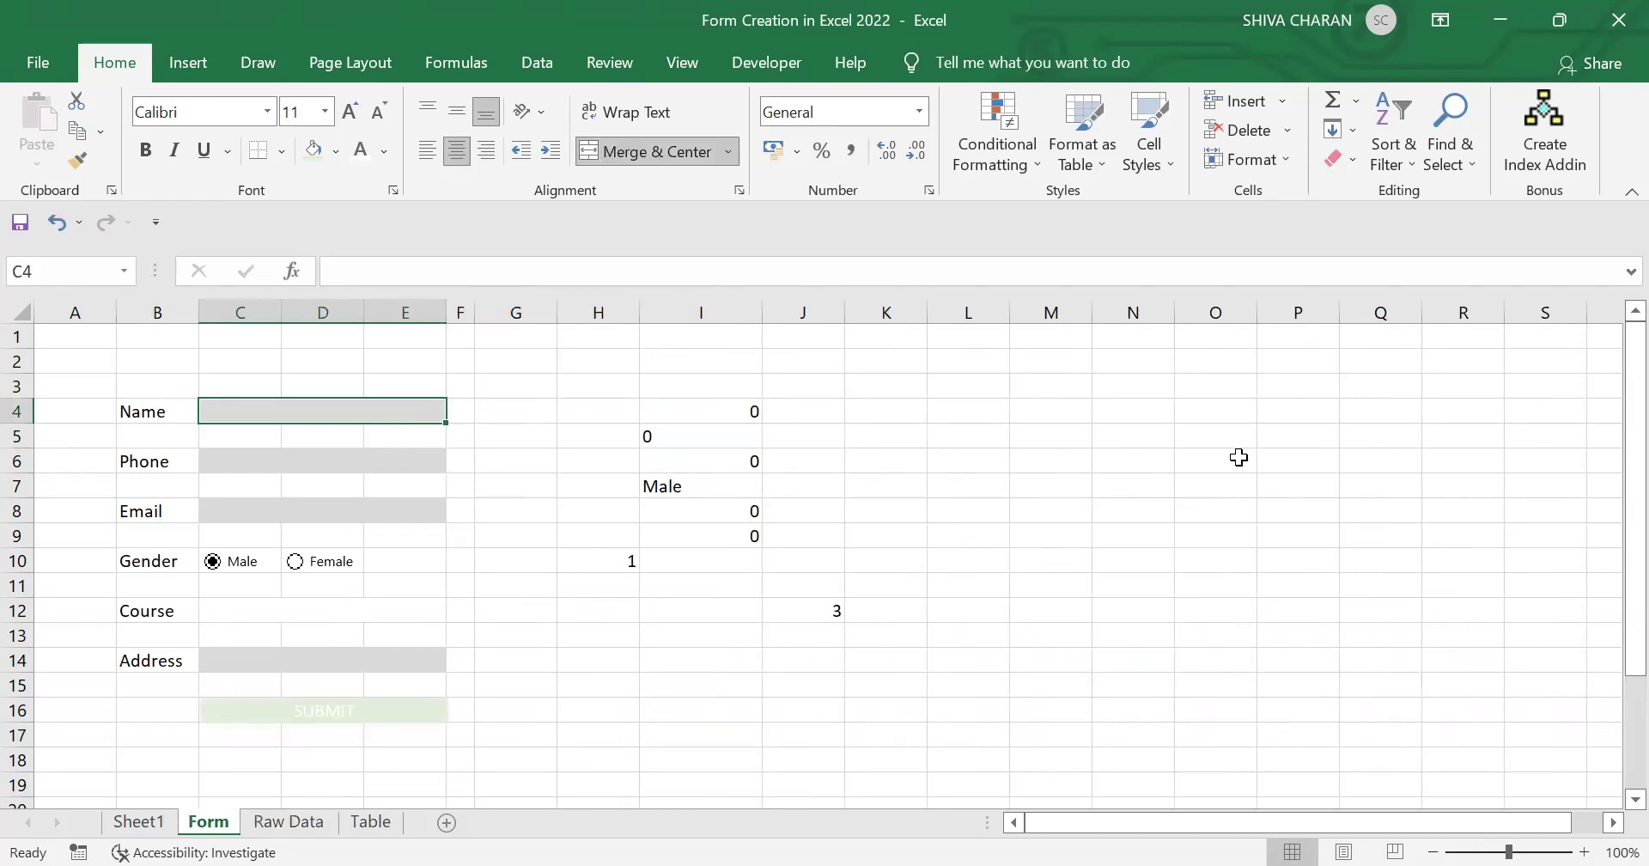
# Step: Enter the second student's name, phone number and email address, correcting typos
pyautogui.write('Charan')
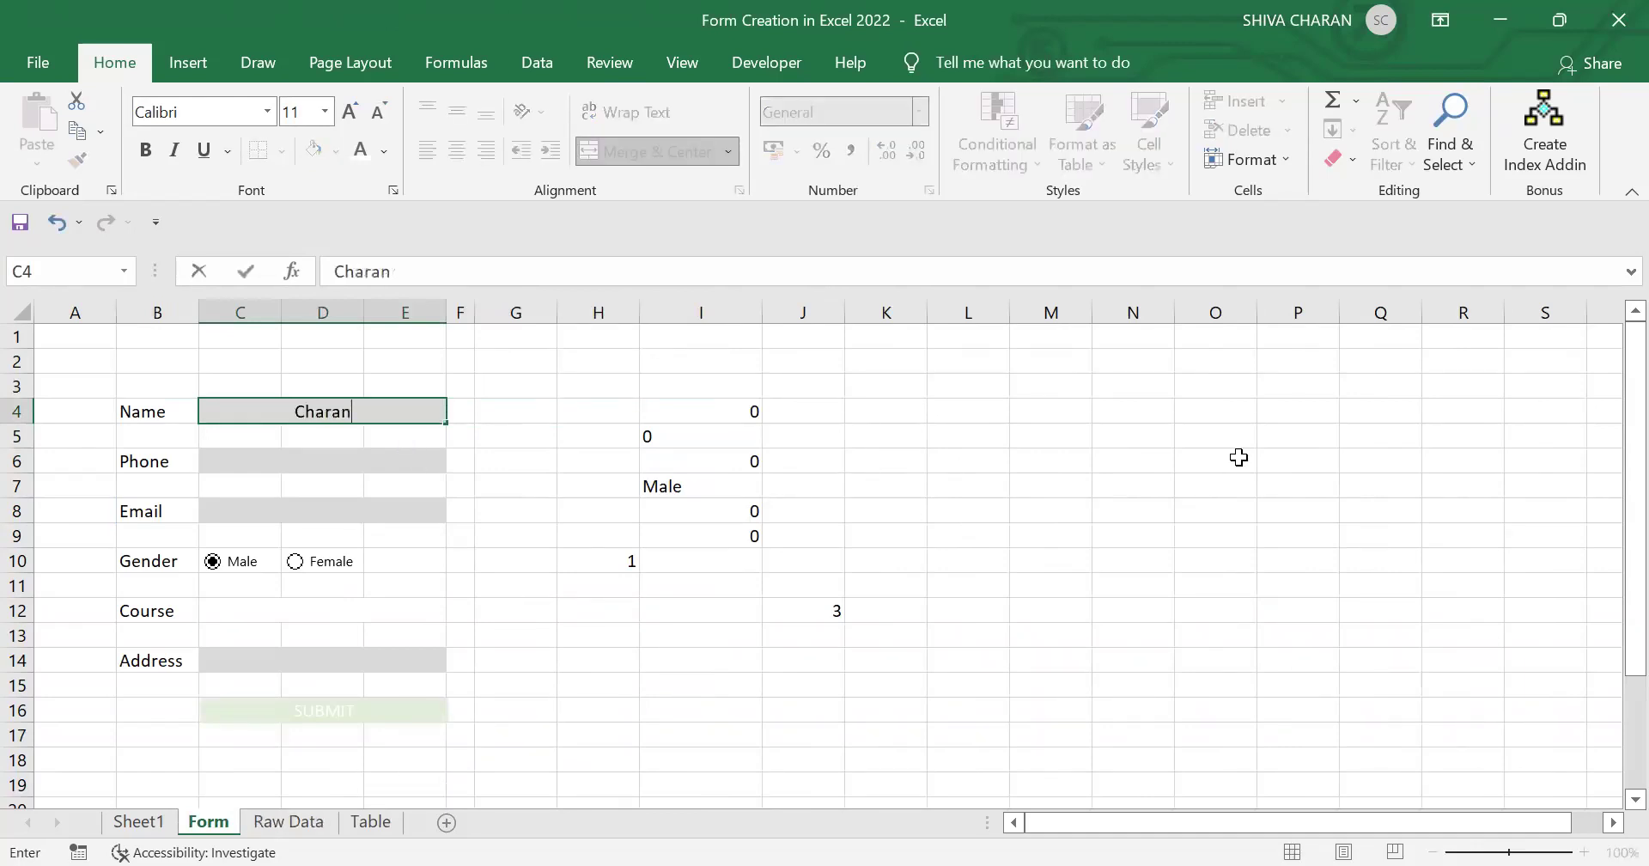
pyautogui.click(436, 459)
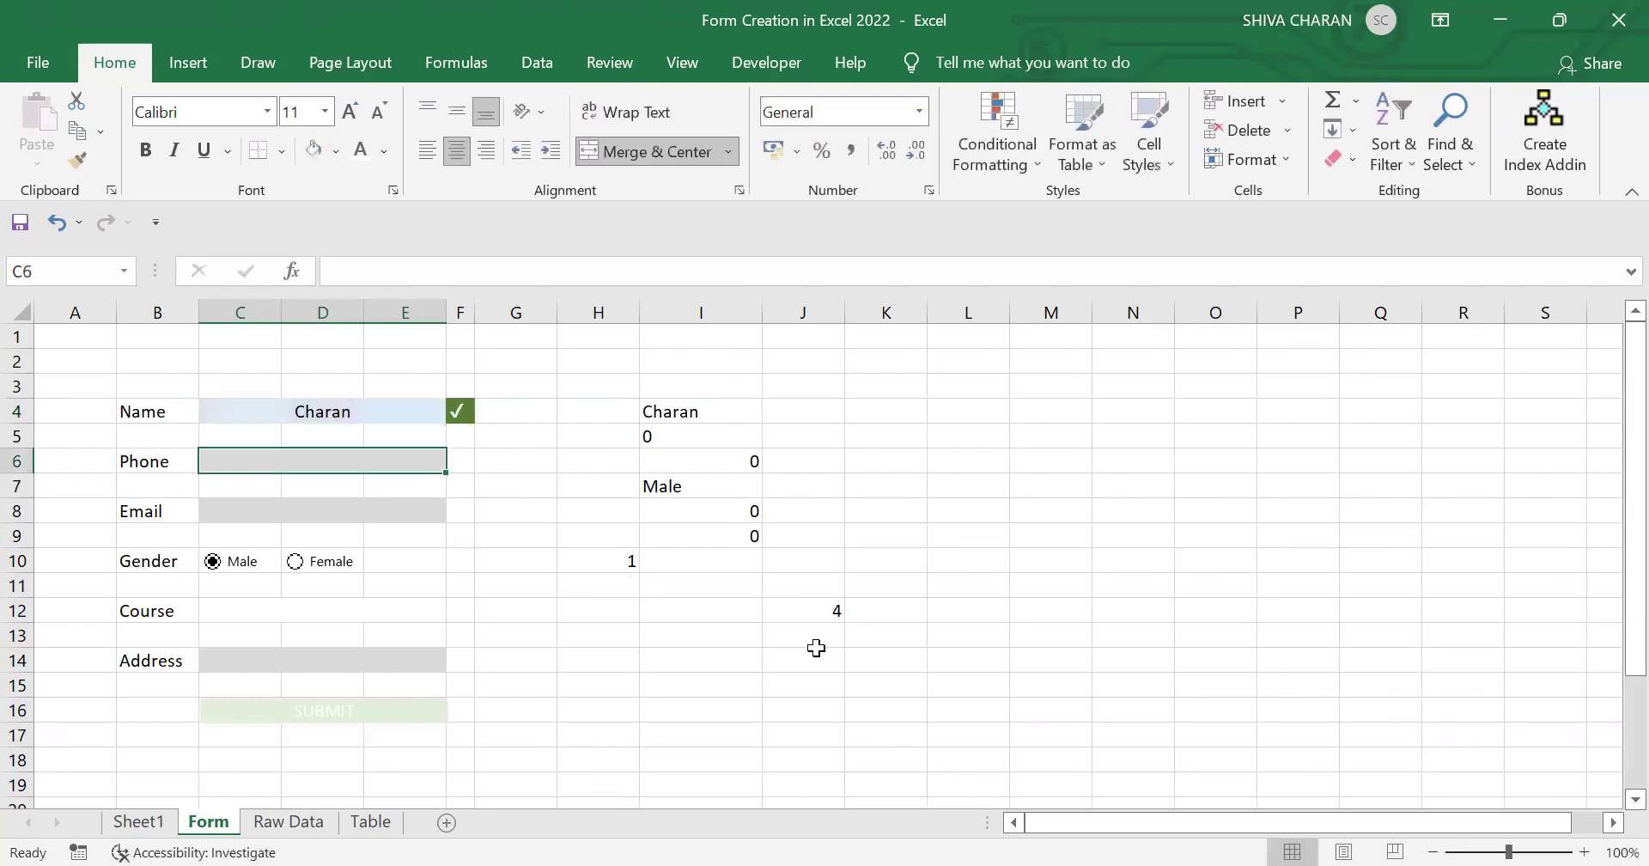
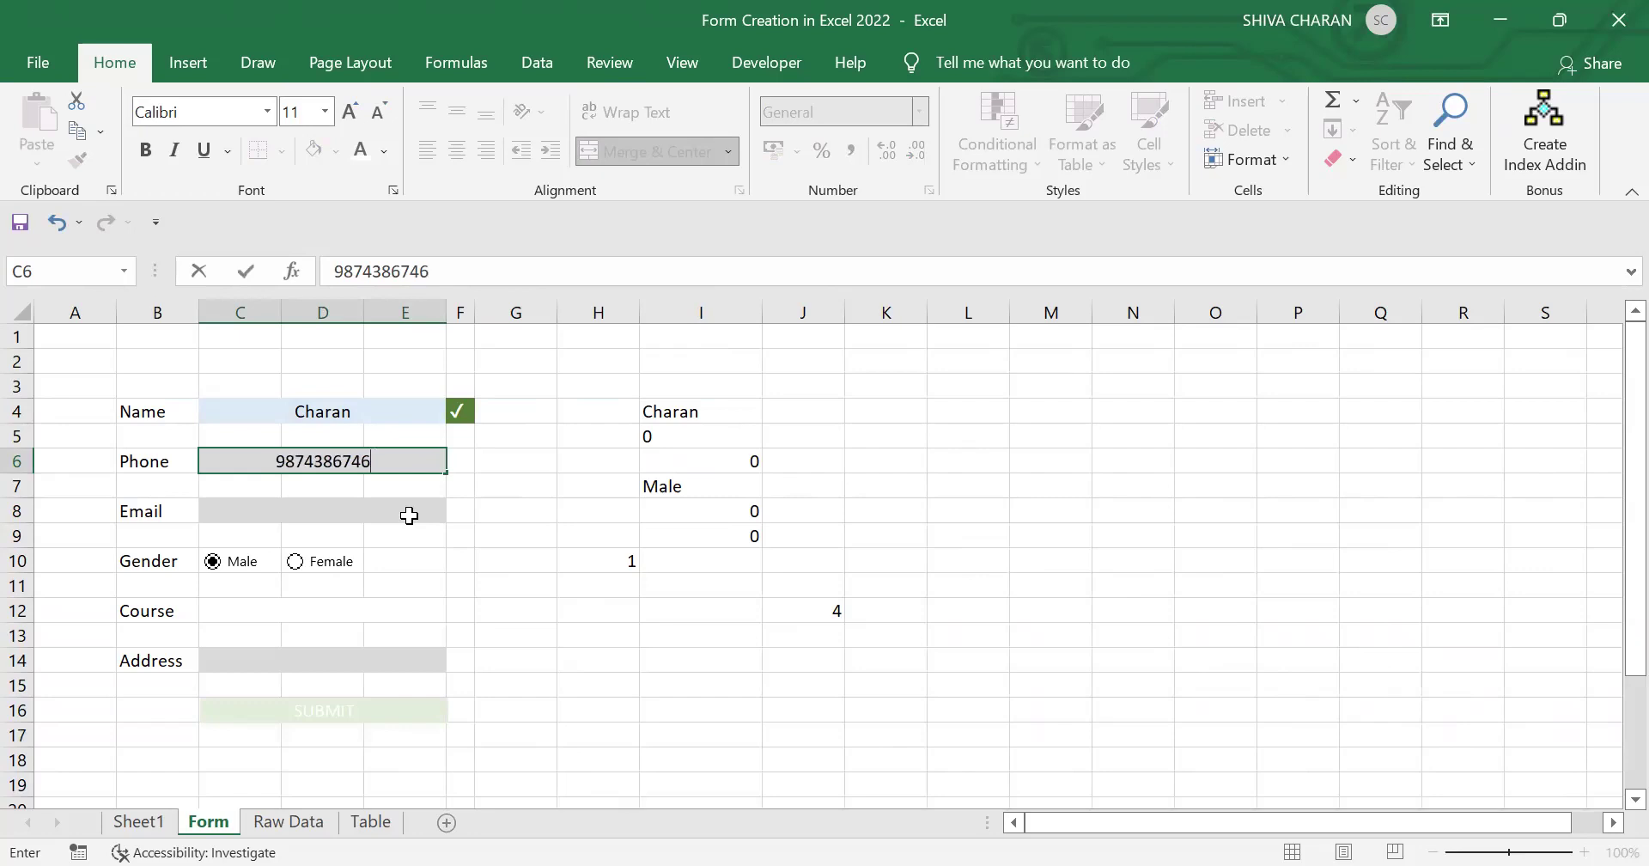
pyautogui.click(409, 513)
# Step: Choose Data Science as course, enter HYD as address, and click SUBMIT
pyautogui.click(332, 611)
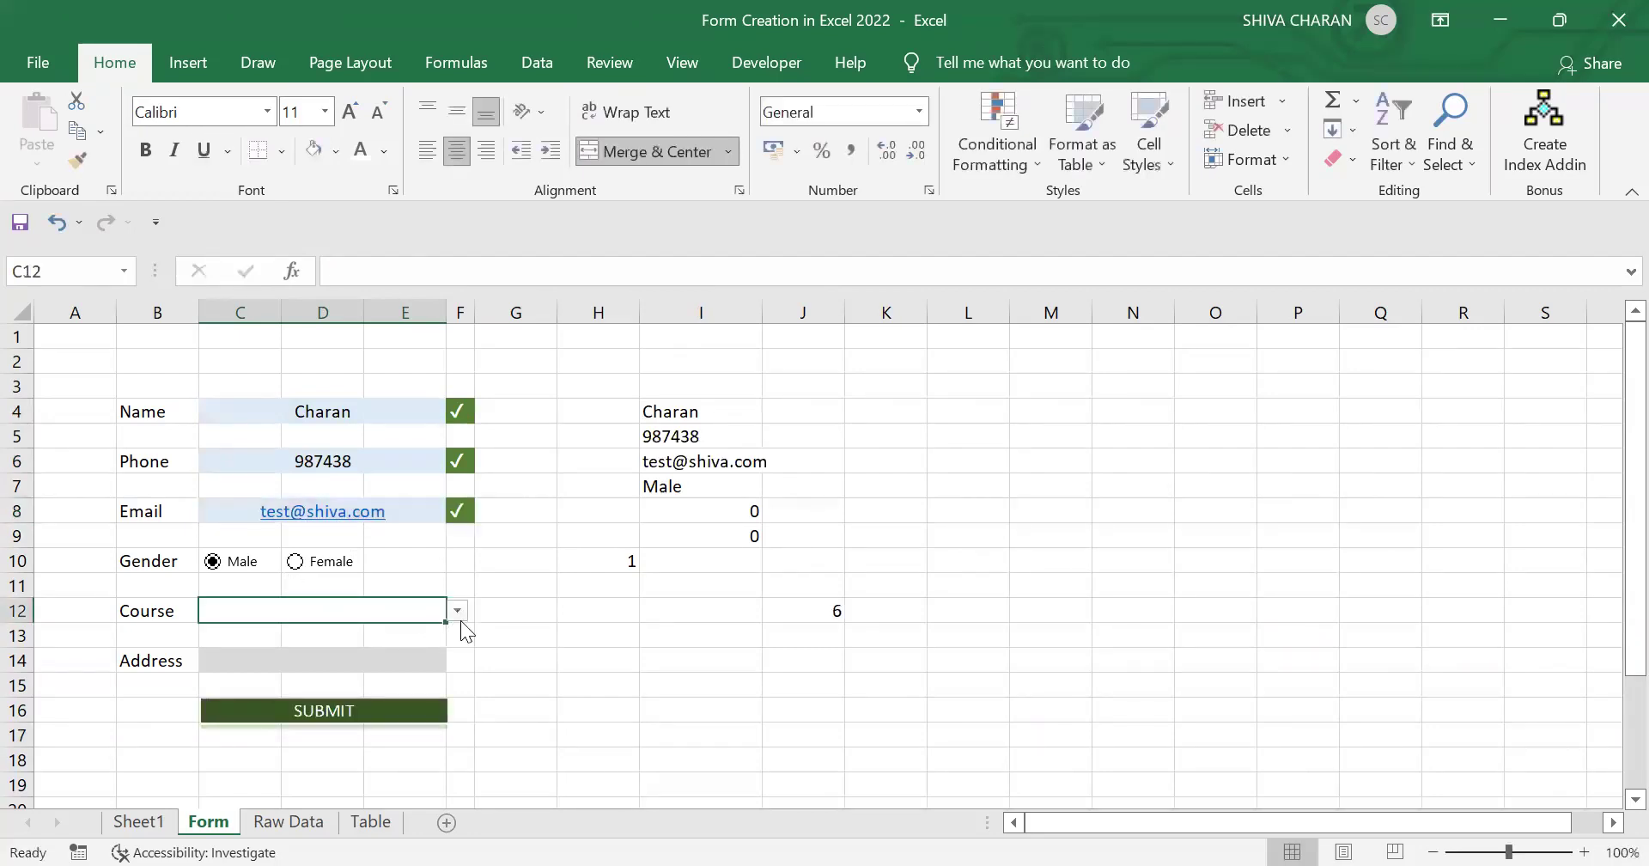
pyautogui.click(457, 611)
pyautogui.click(325, 632)
pyautogui.click(434, 663)
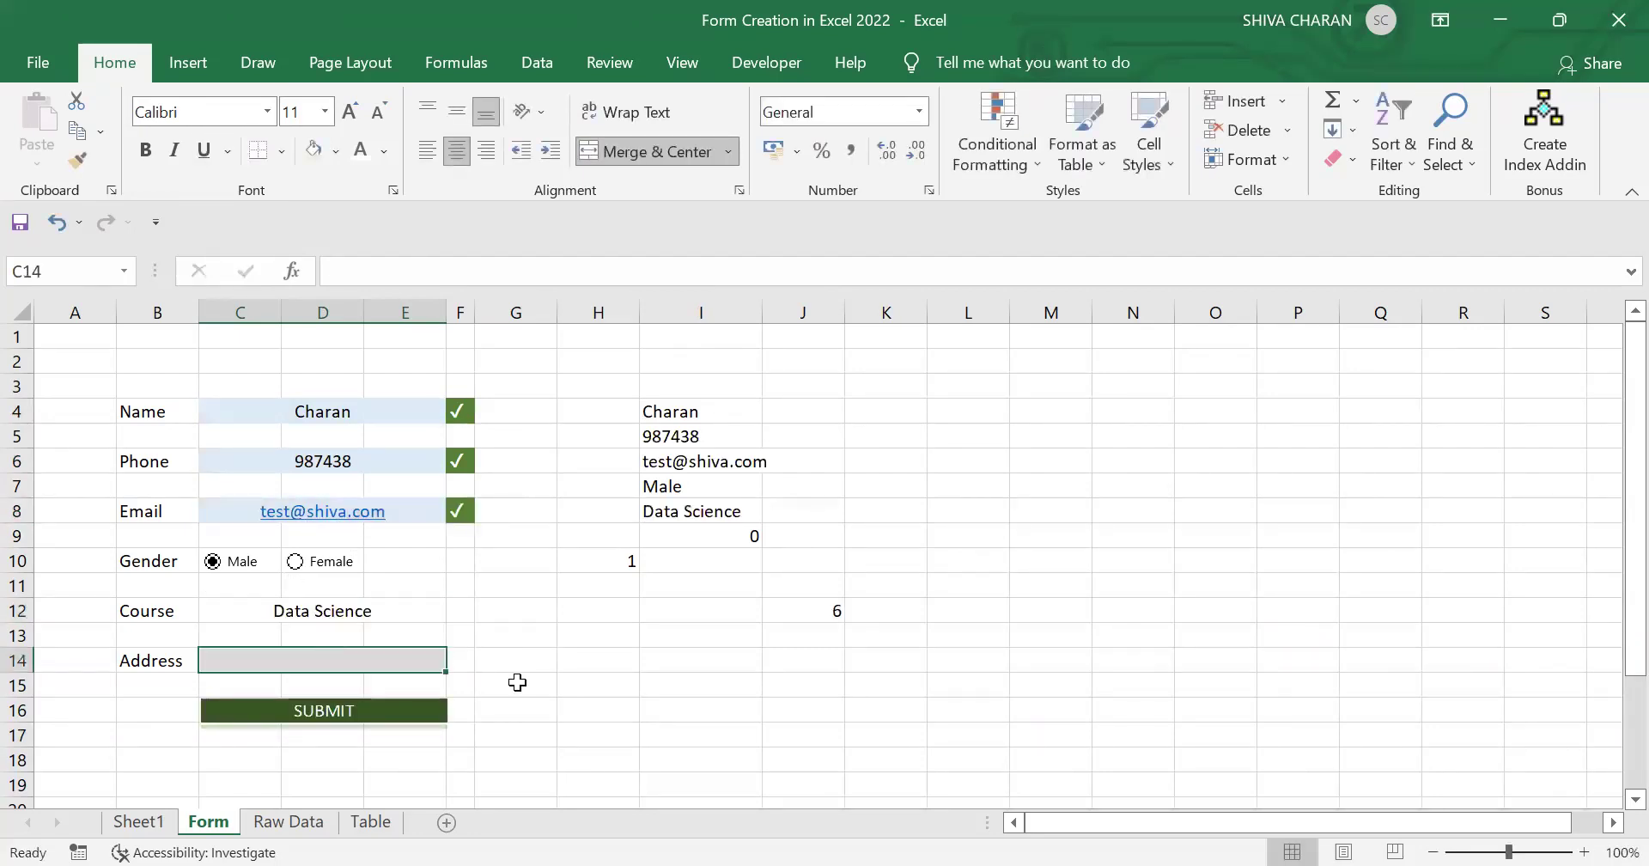
pyautogui.write('HYD')
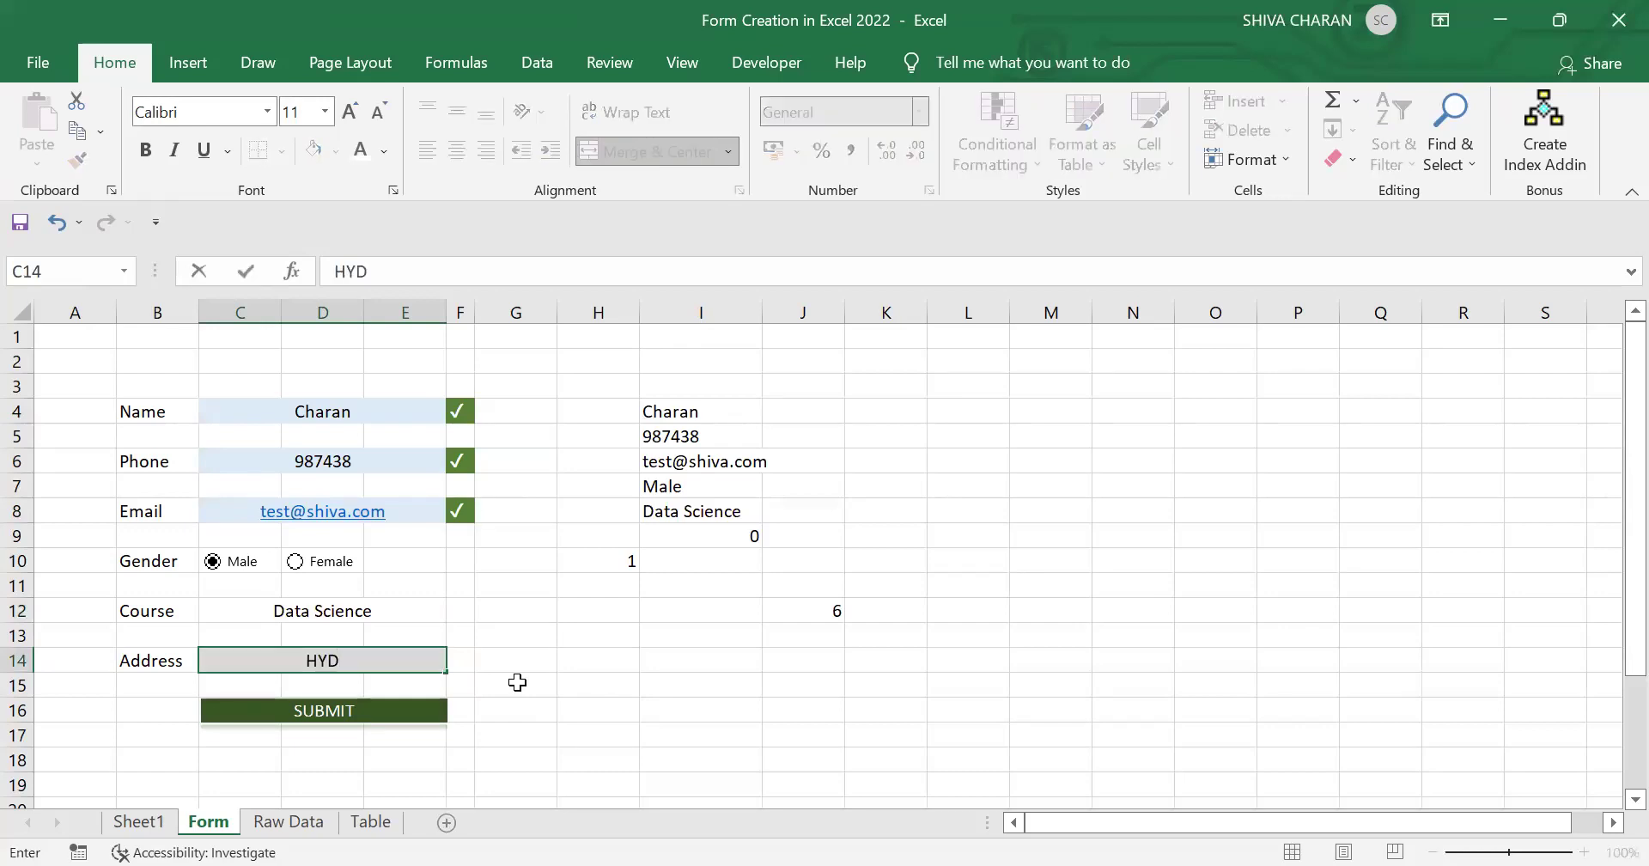
pyautogui.click(713, 732)
pyautogui.click(382, 721)
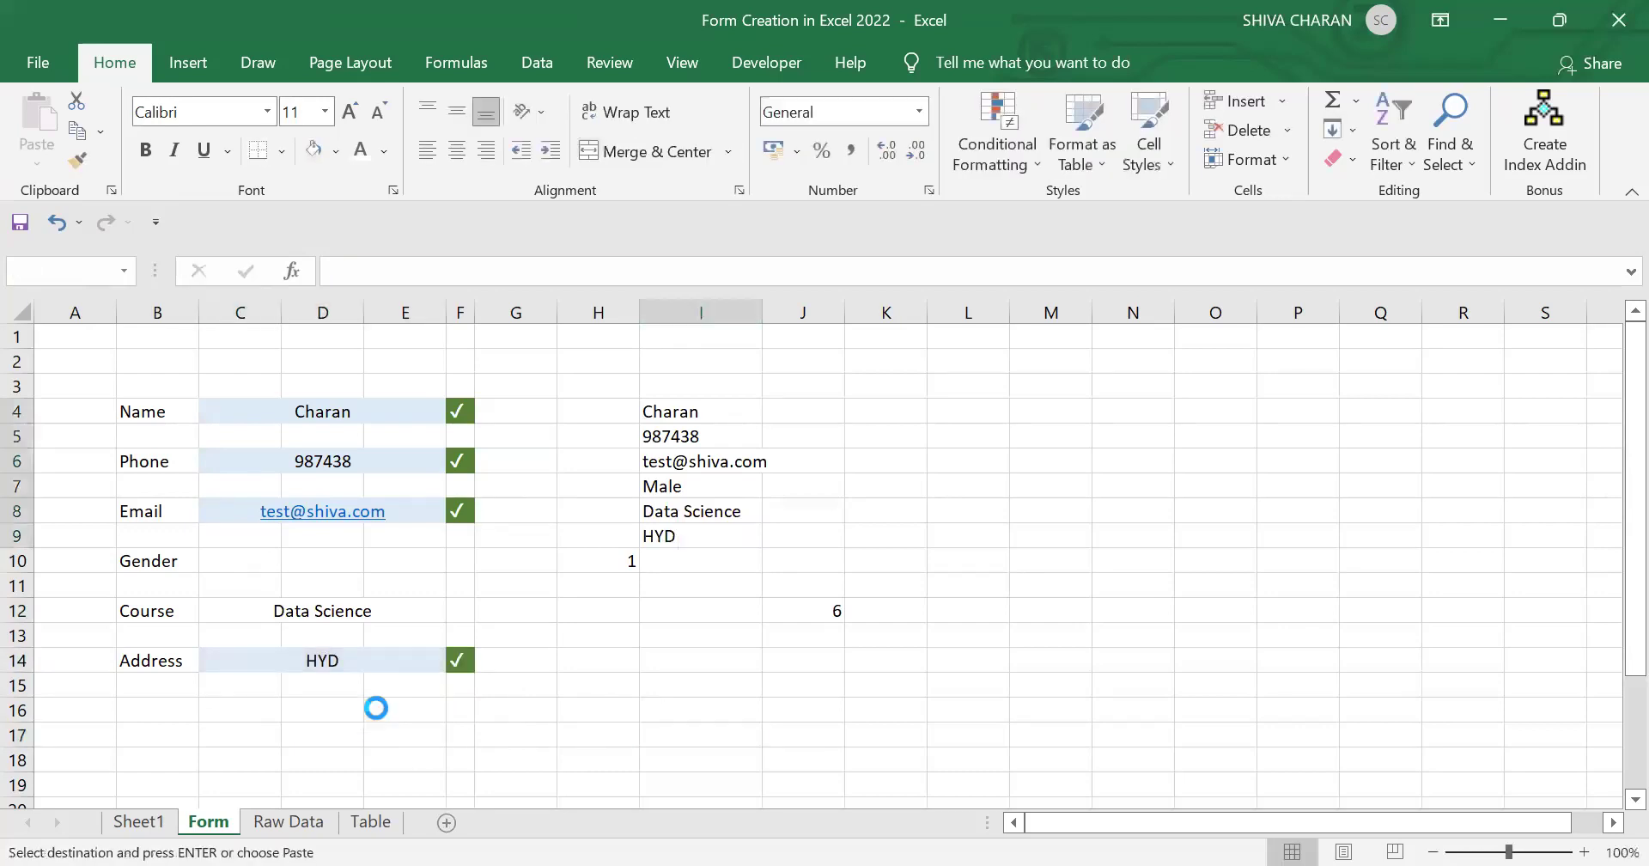
# Step: On the Table sheet, autofit columns D and F to show the full email and 'Data Science'
pyautogui.click(371, 822)
pyautogui.click(426, 705)
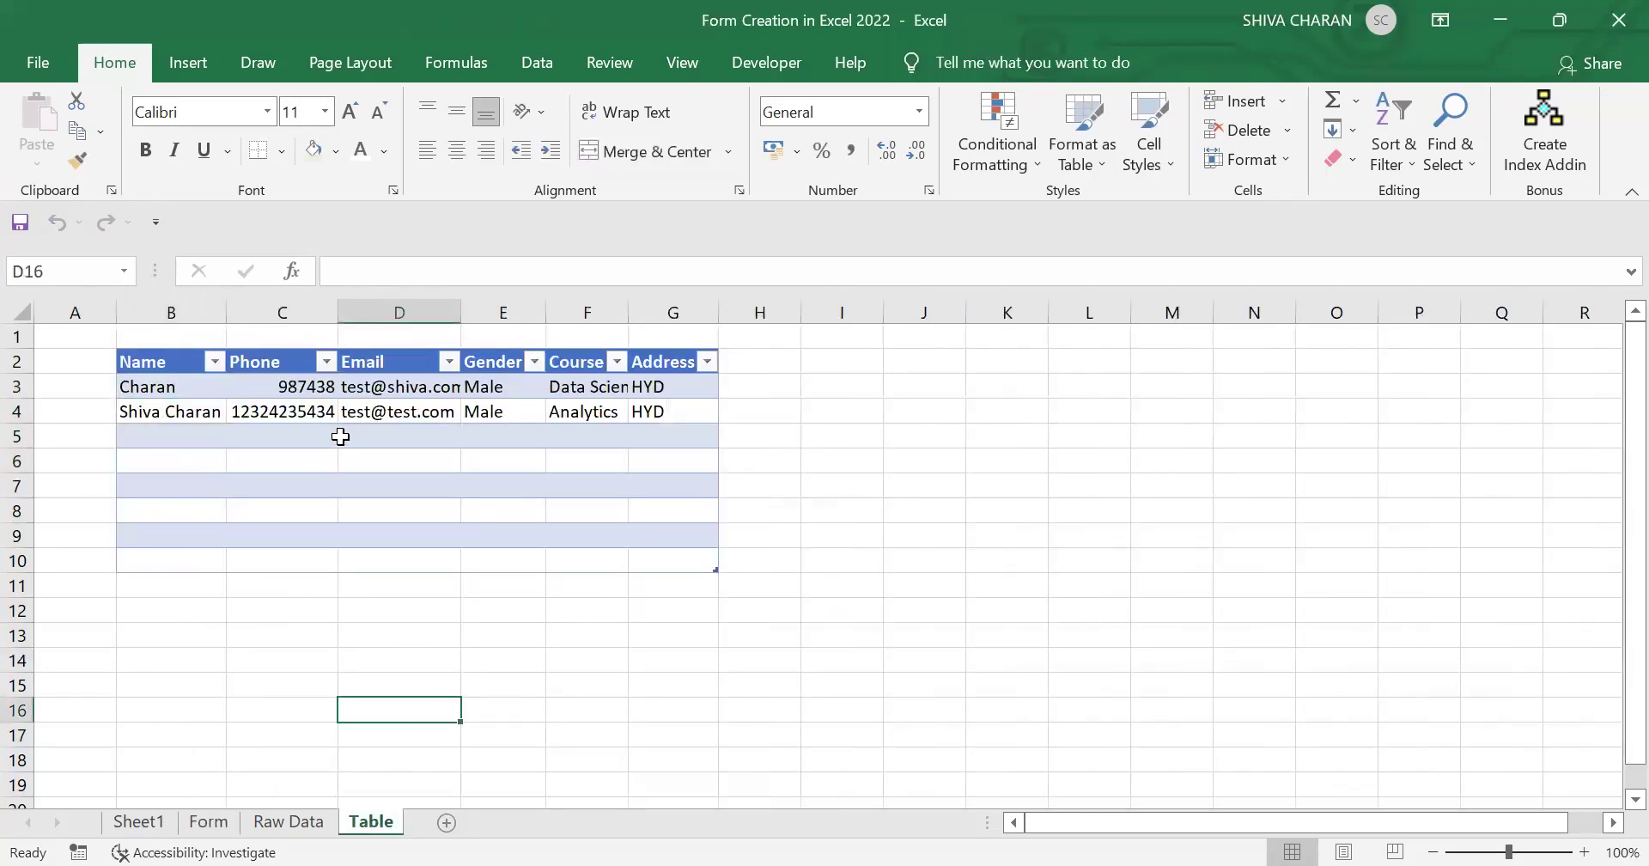
pyautogui.doubleClick(463, 312)
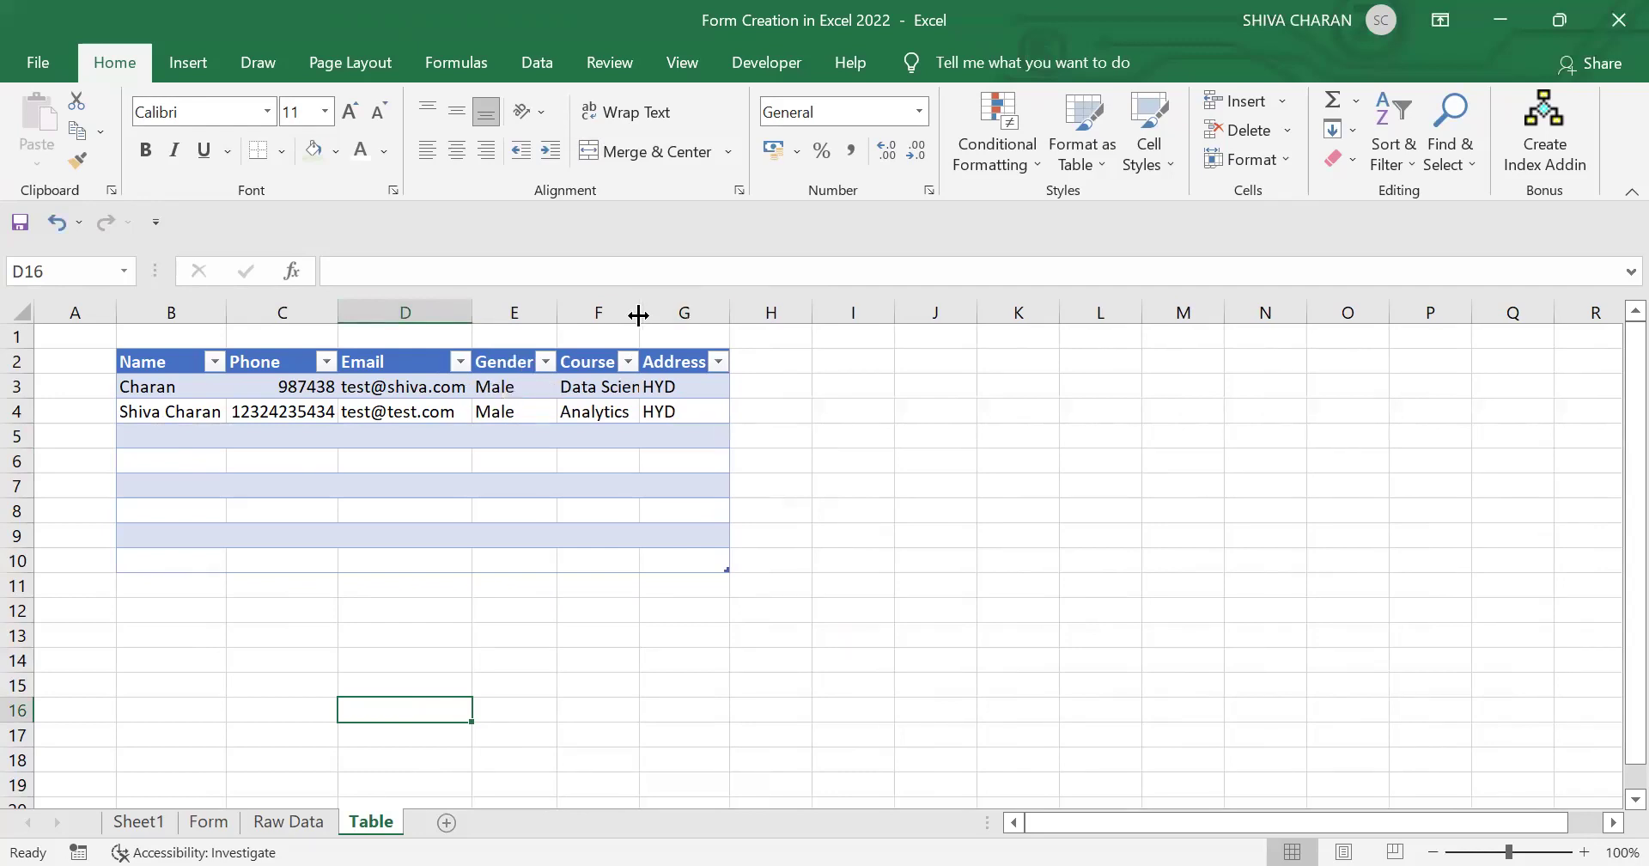
pyautogui.doubleClick(639, 313)
# Step: Review the new entry in row 3, check the Raw Data sheet, then return to the Form sheet
pyautogui.moveTo(177, 384); pyautogui.dragTo(713, 389)
pyautogui.click(590, 529)
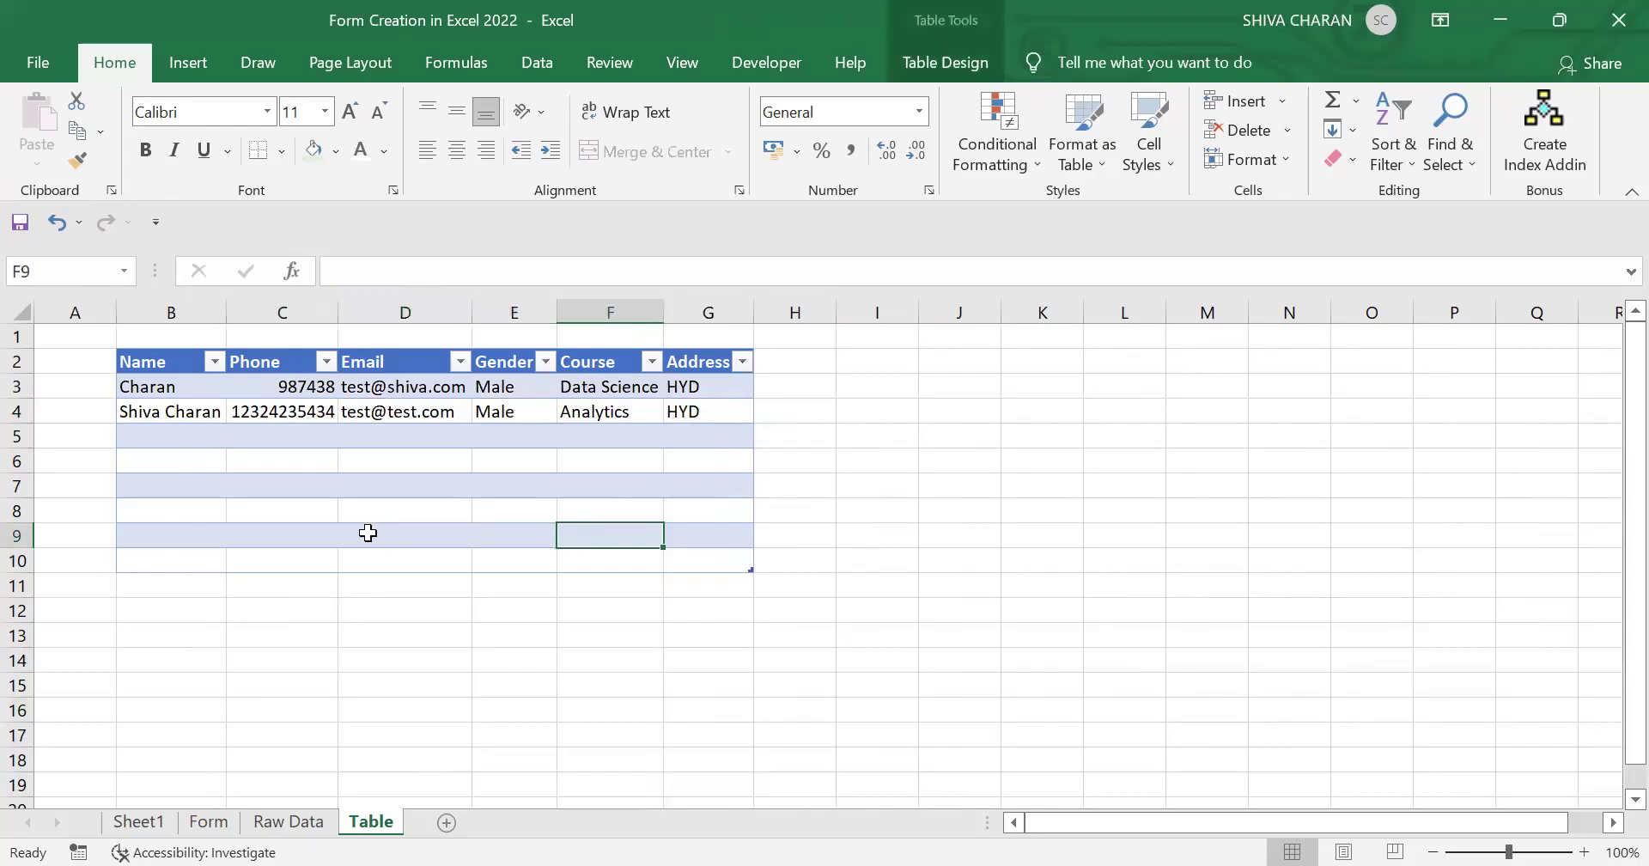
pyautogui.click(125, 383)
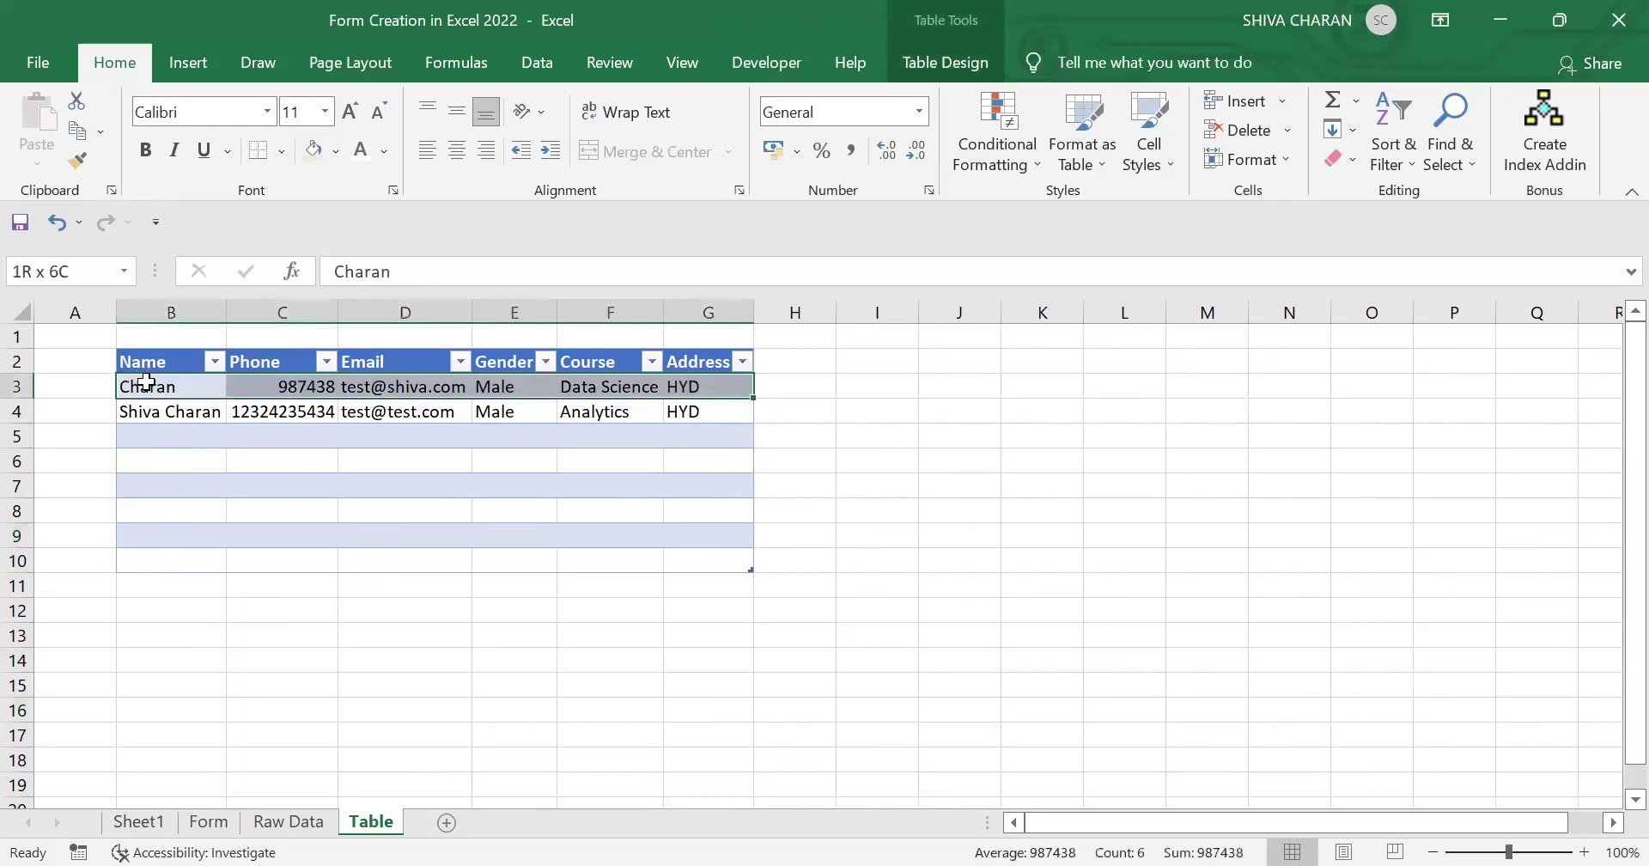
pyautogui.click(198, 434)
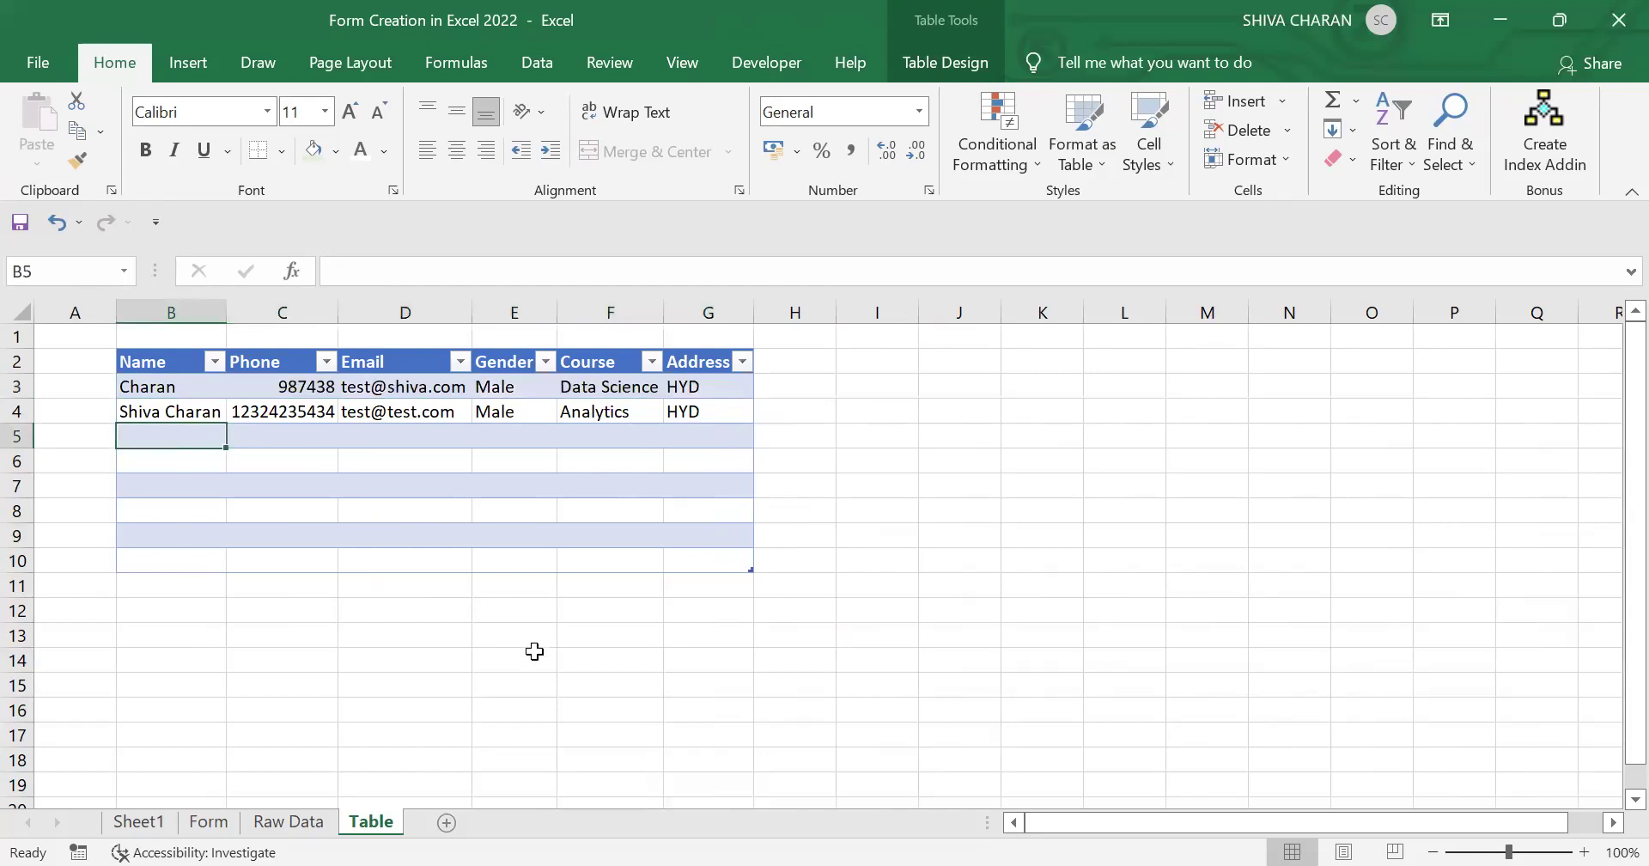
pyautogui.click(534, 651)
pyautogui.click(289, 822)
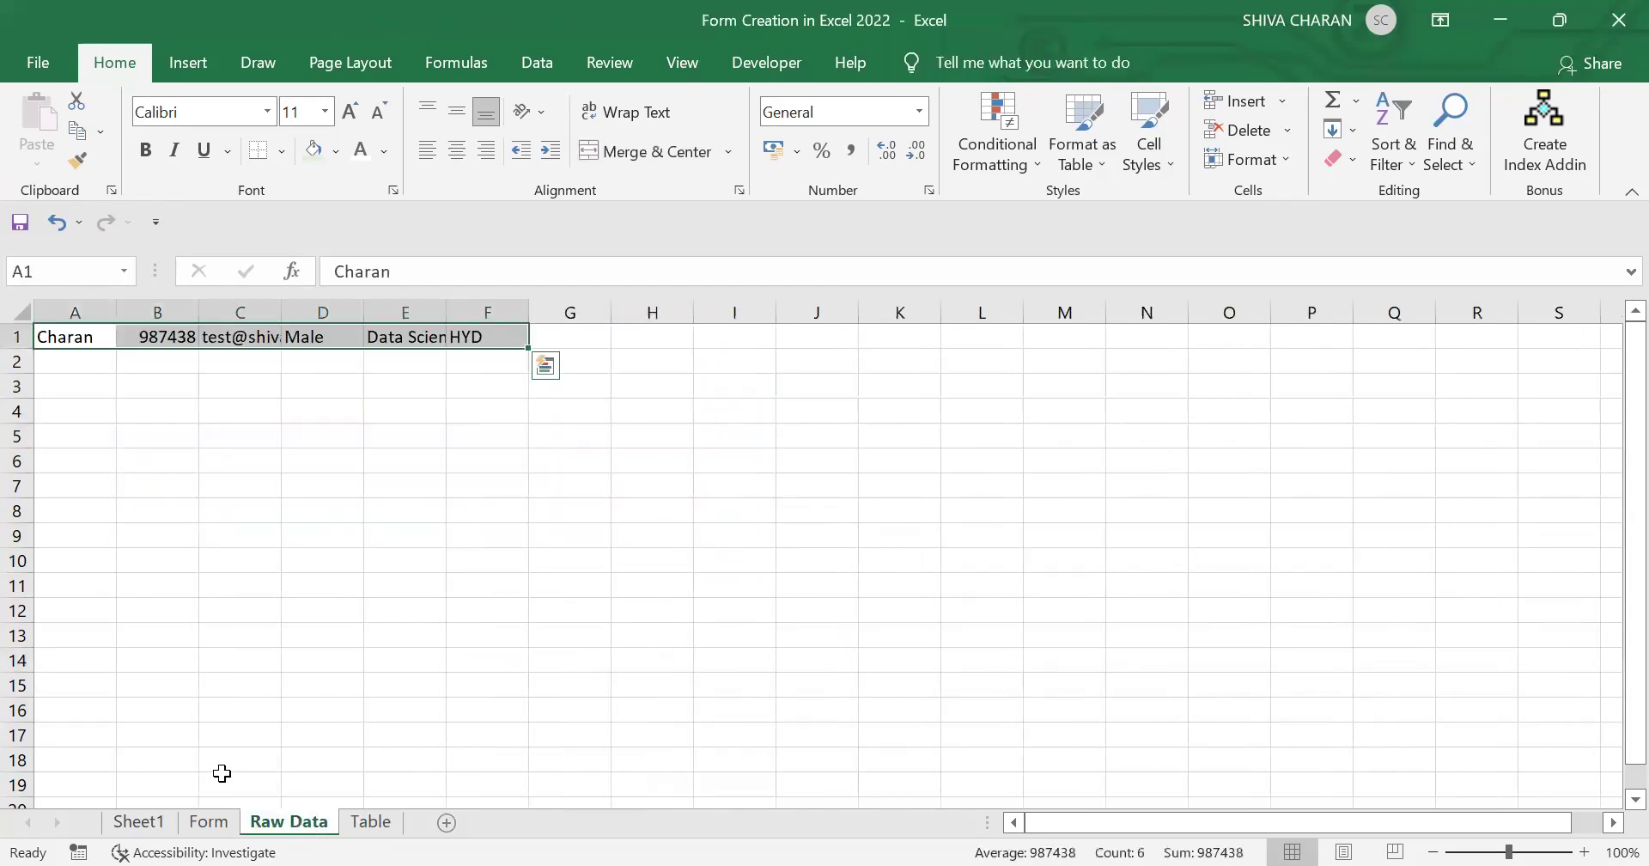
pyautogui.click(208, 821)
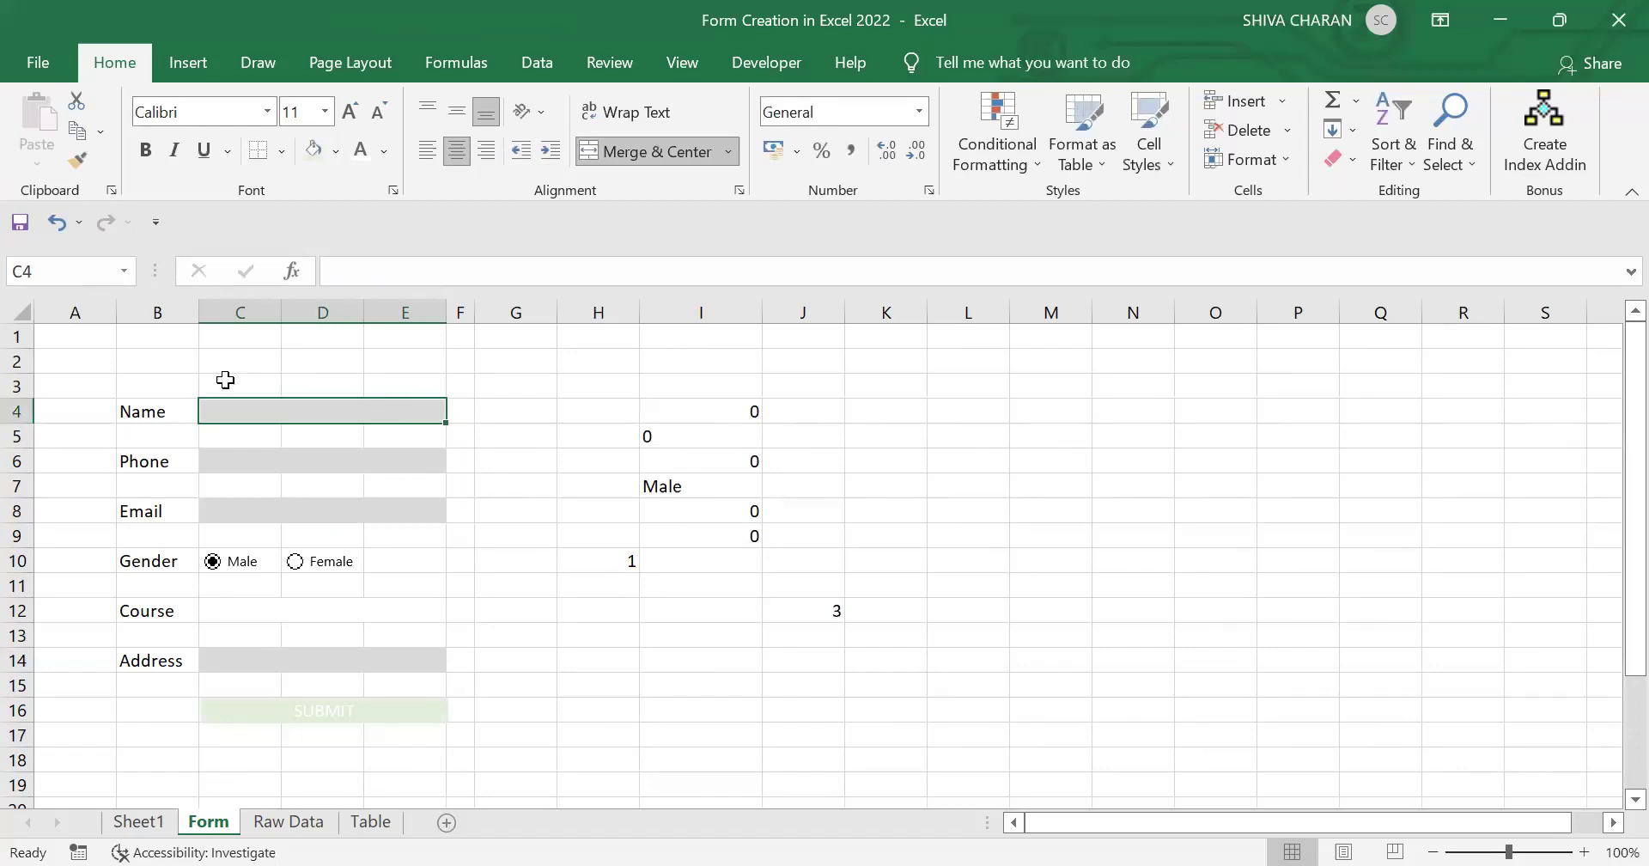
# Step: Enter the title 'STUDENT ENROLLMENT FORM' in cell B2
pyautogui.click(170, 362)
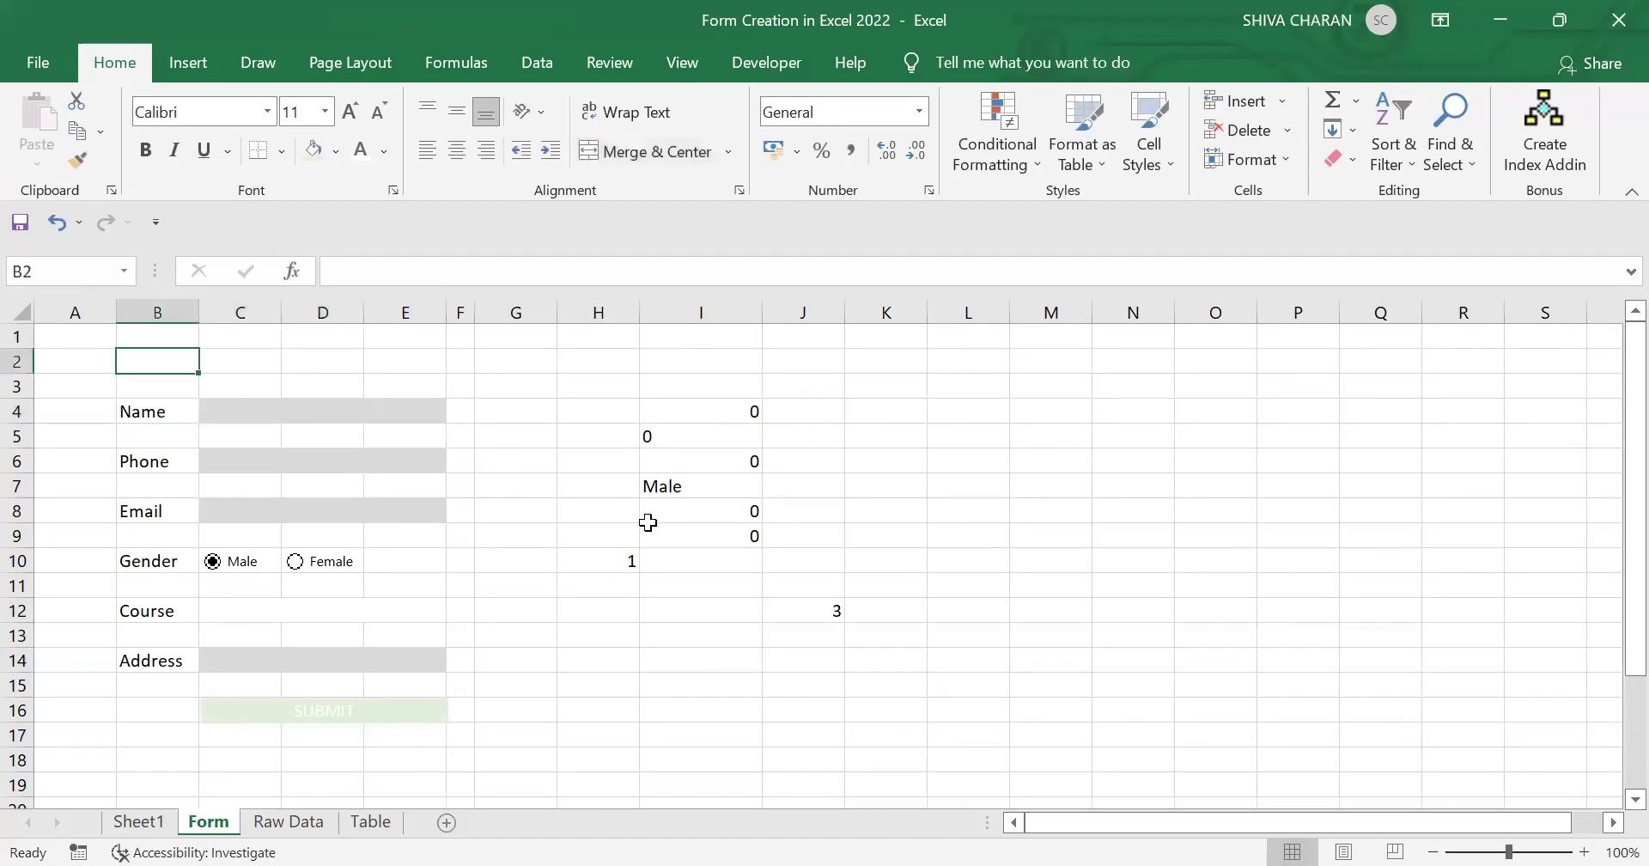
pyautogui.write('STUDENT')
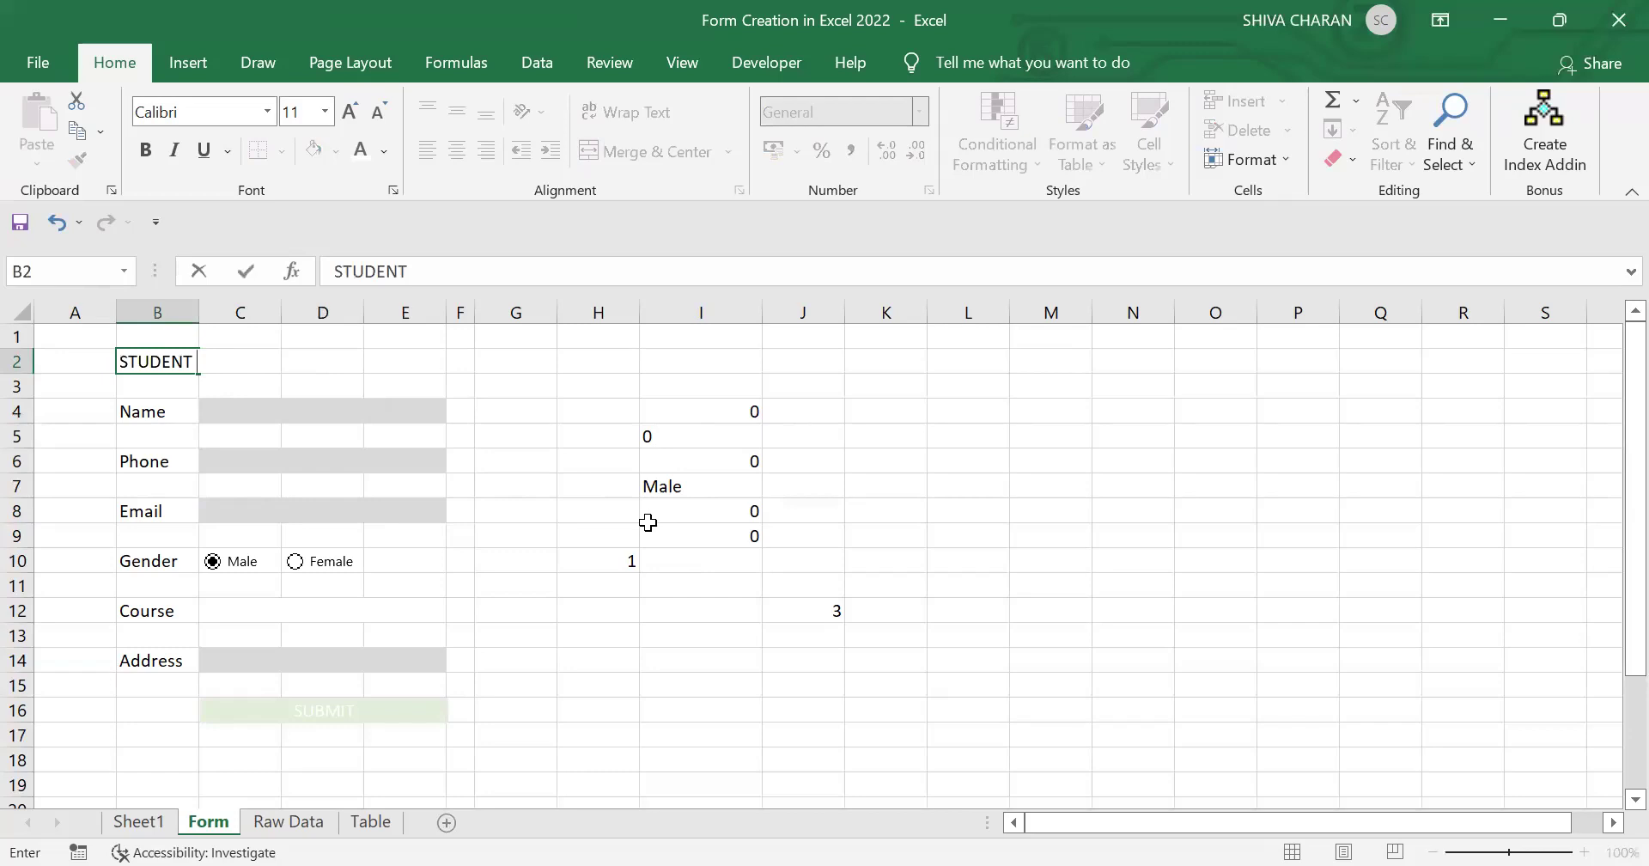
pyautogui.write(' ENROLLMENT FORM')
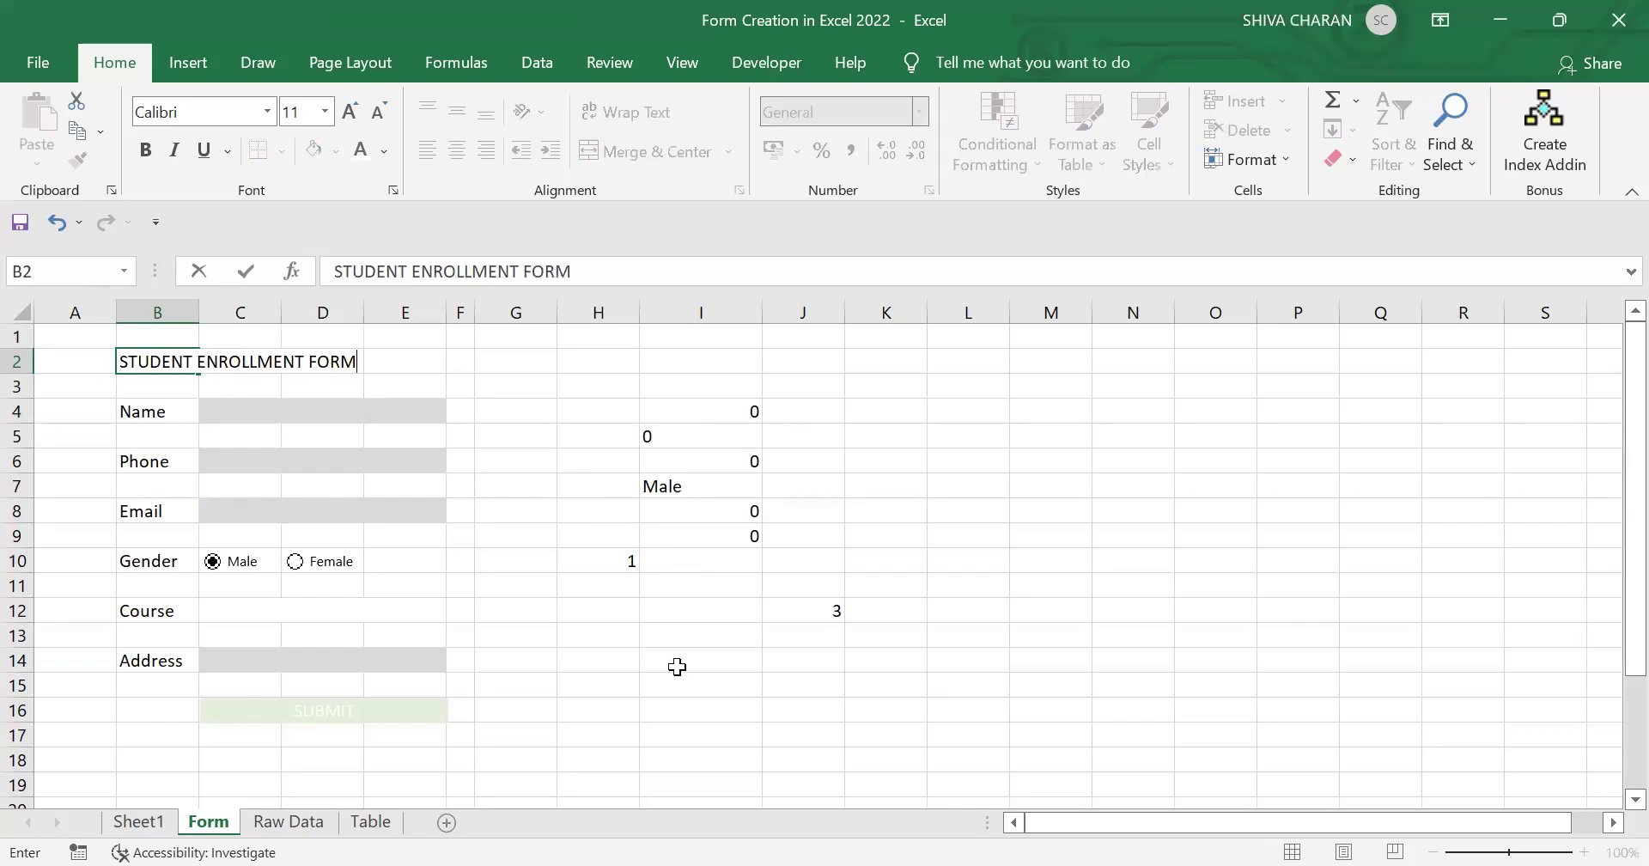
pyautogui.click(677, 662)
# Step: Merge and centre the title across B2:E2 and give it a yellow fill
pyautogui.moveTo(147, 361); pyautogui.dragTo(397, 360)
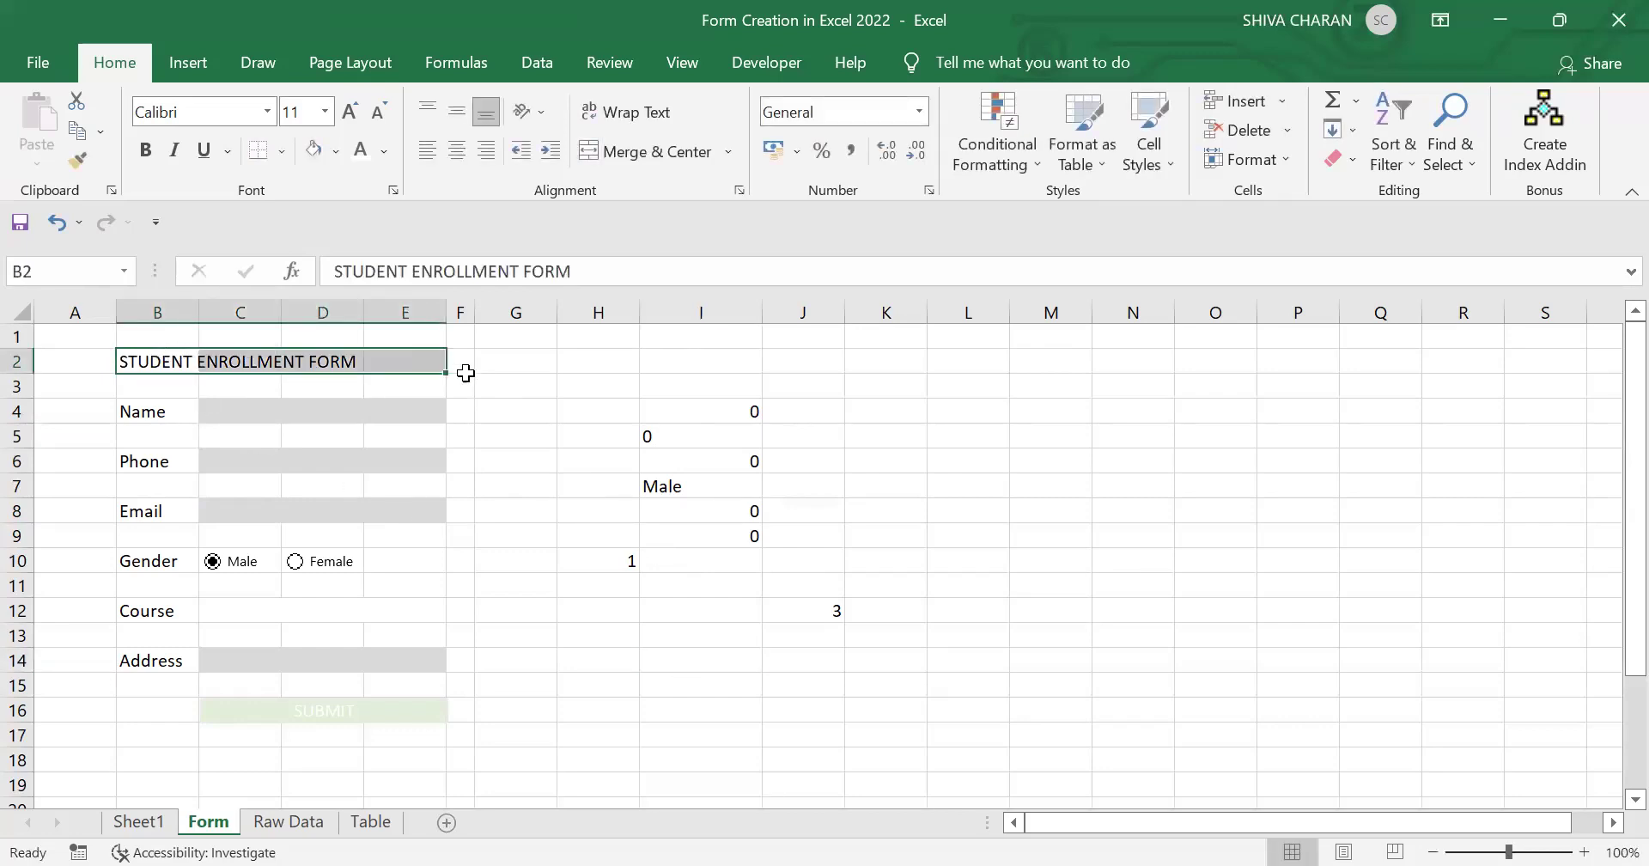
pyautogui.click(645, 152)
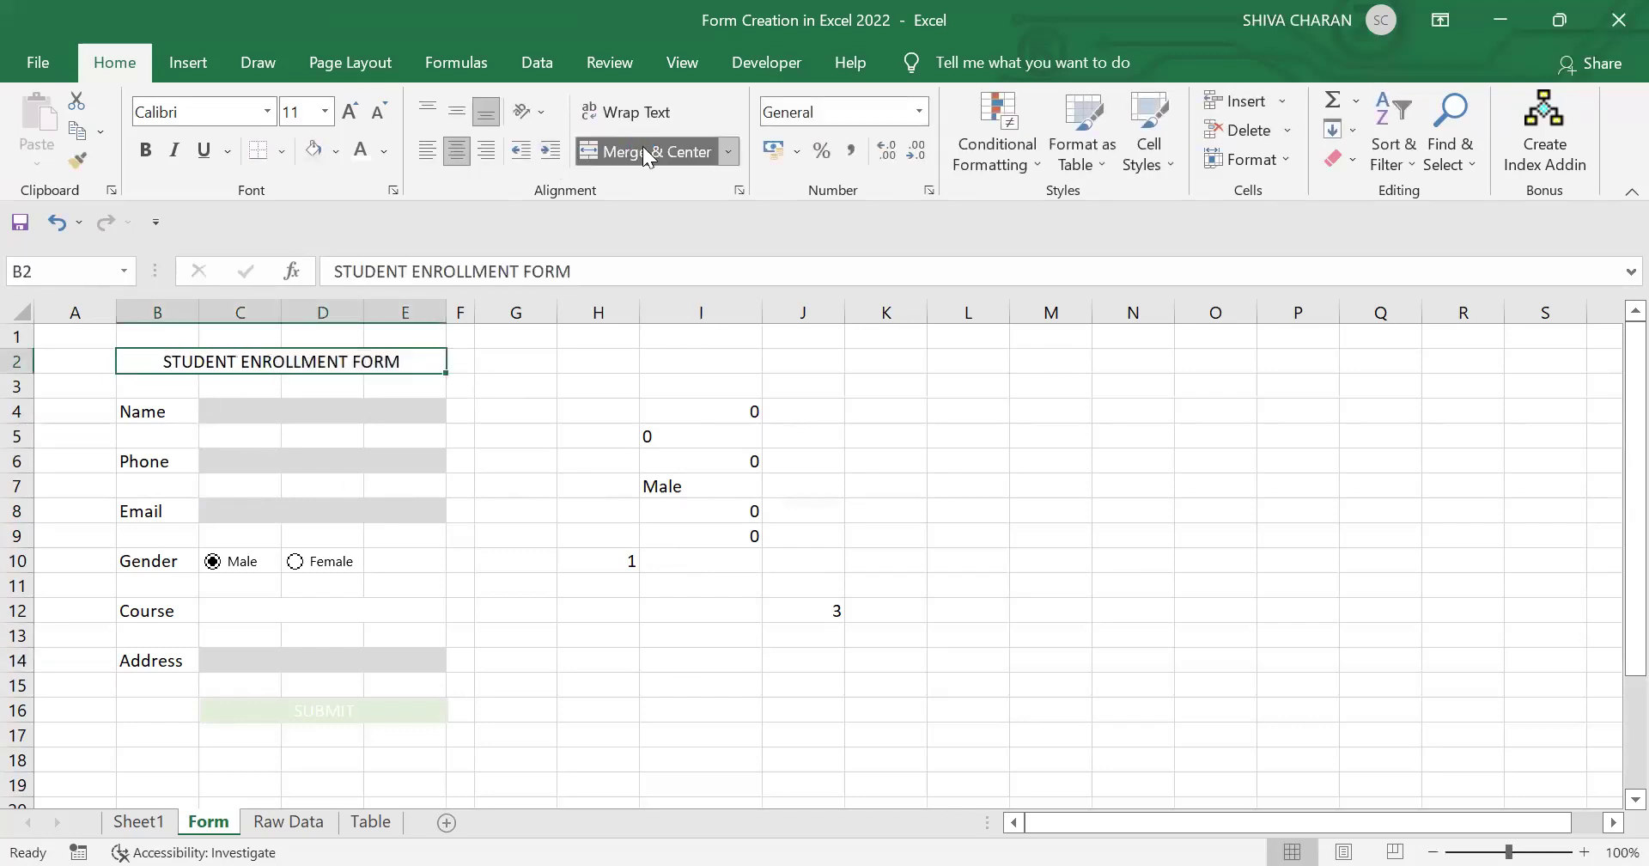
pyautogui.click(332, 156)
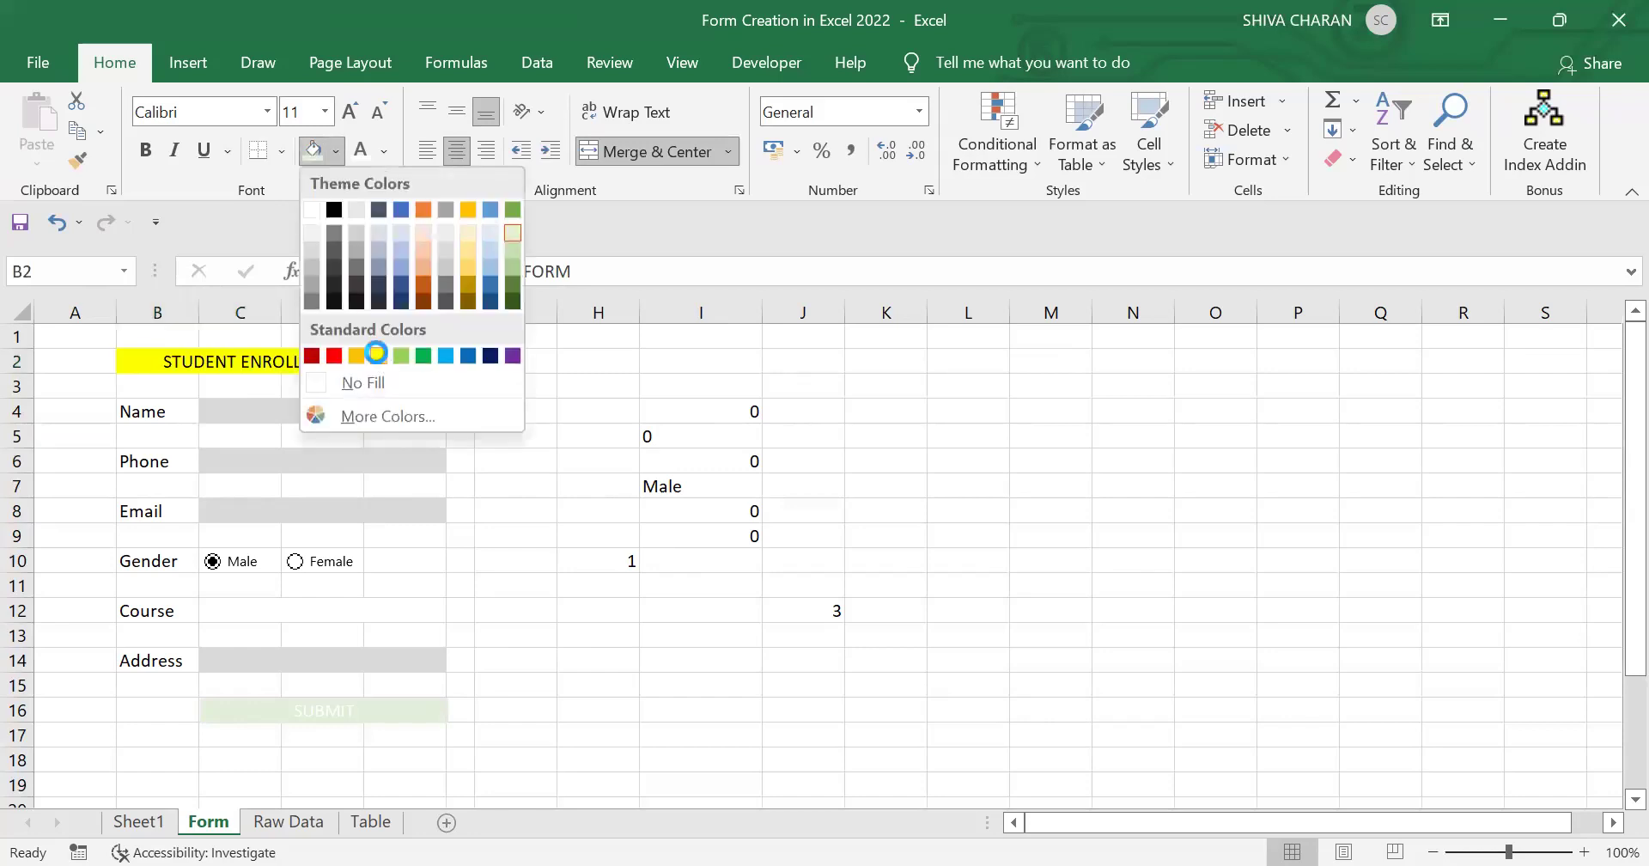
pyautogui.click(376, 353)
pyautogui.click(644, 736)
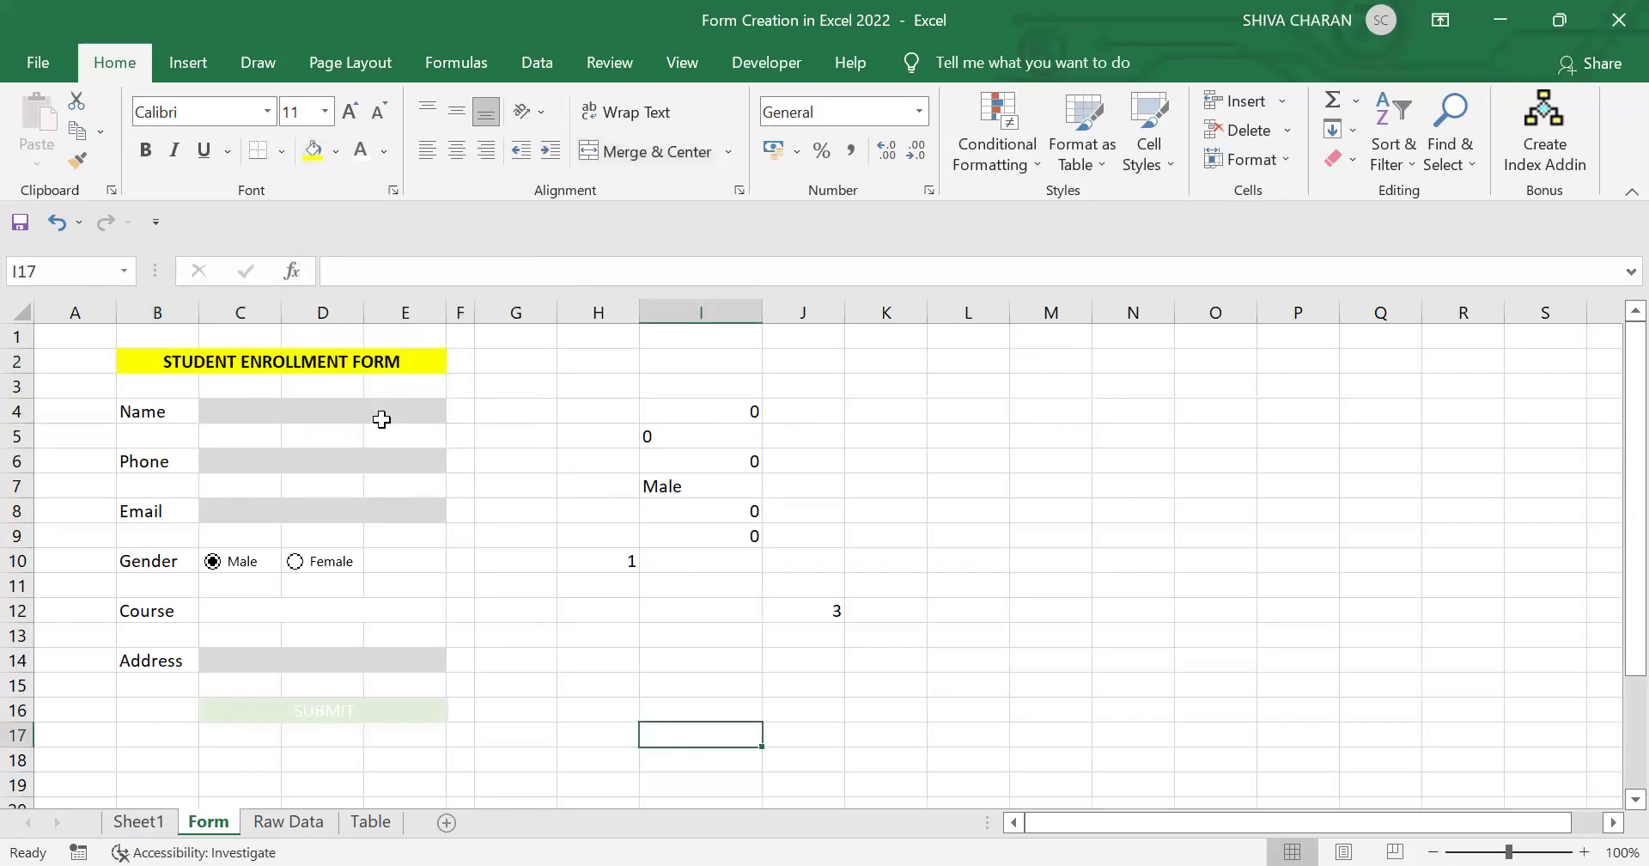
pyautogui.click(730, 701)
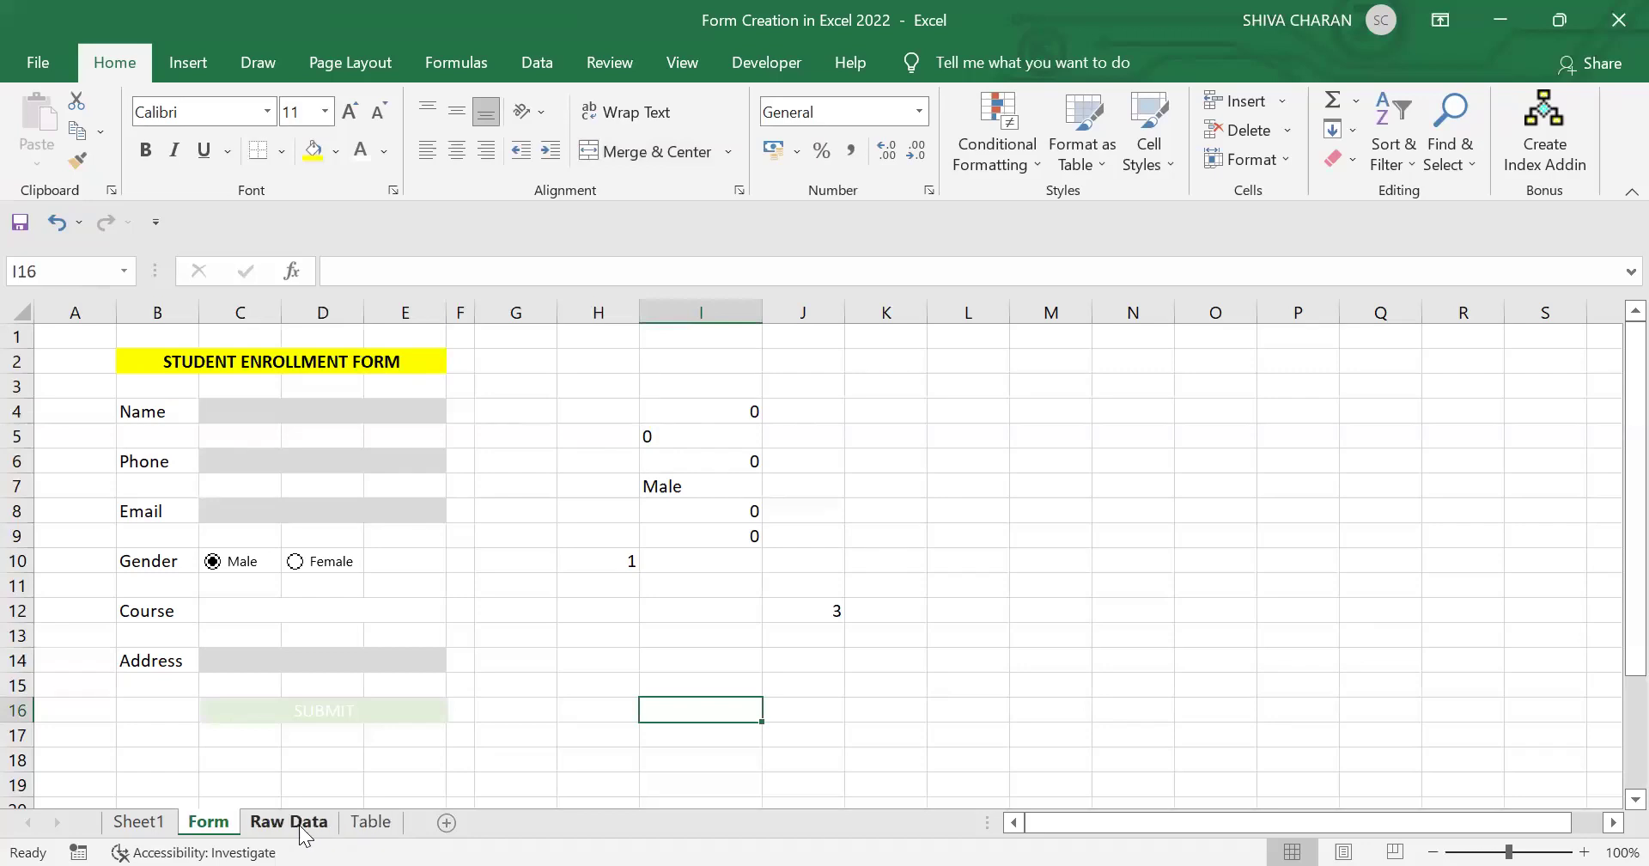
pyautogui.click(301, 824)
pyautogui.click(369, 823)
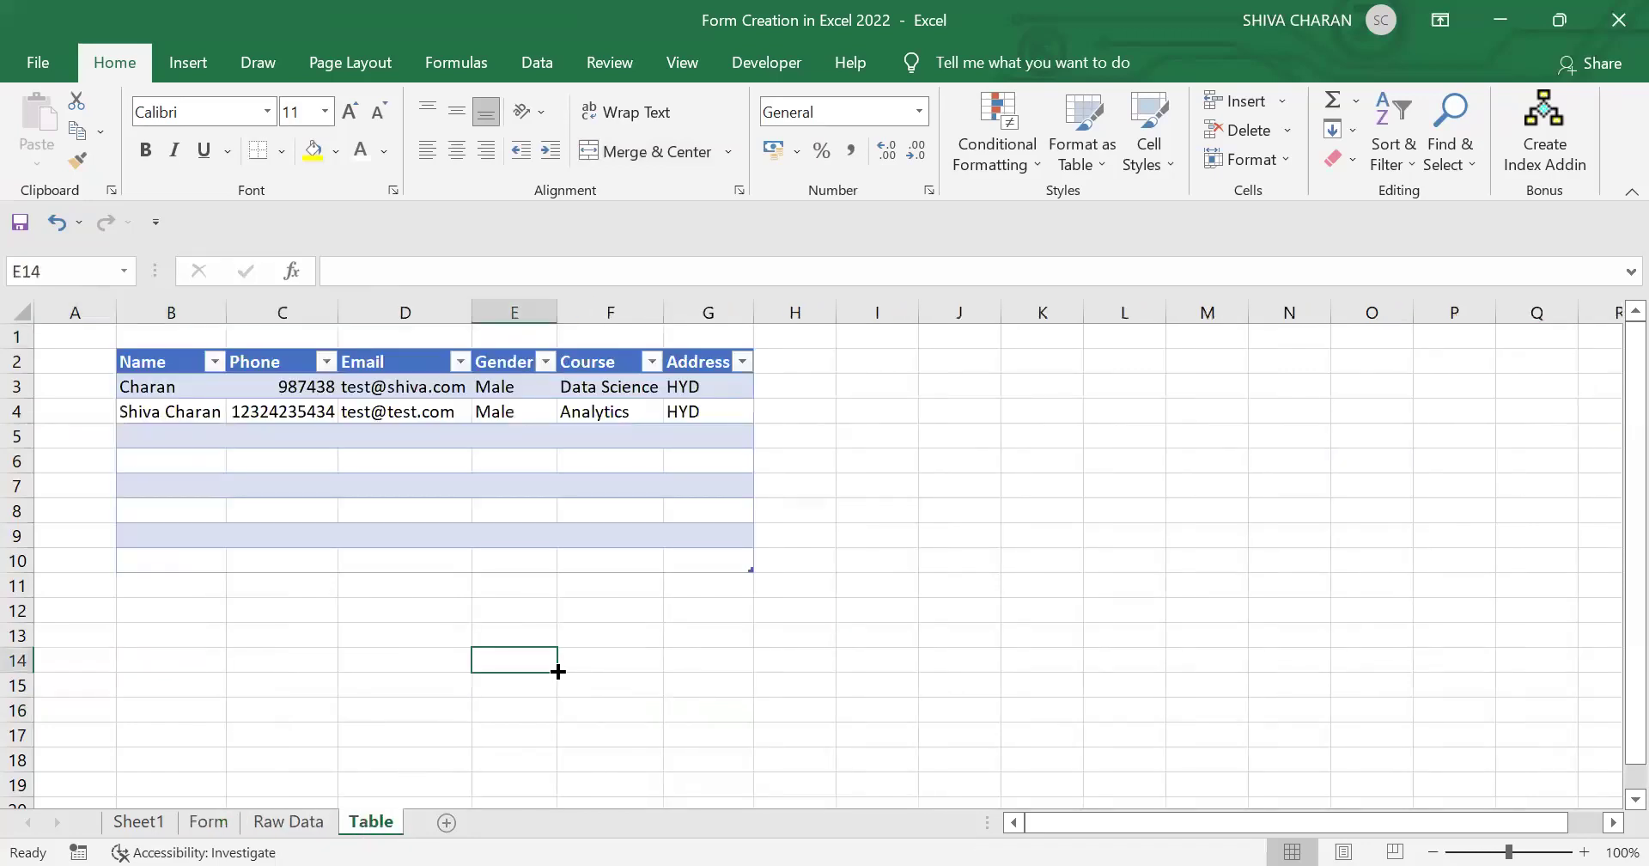
pyautogui.click(520, 495)
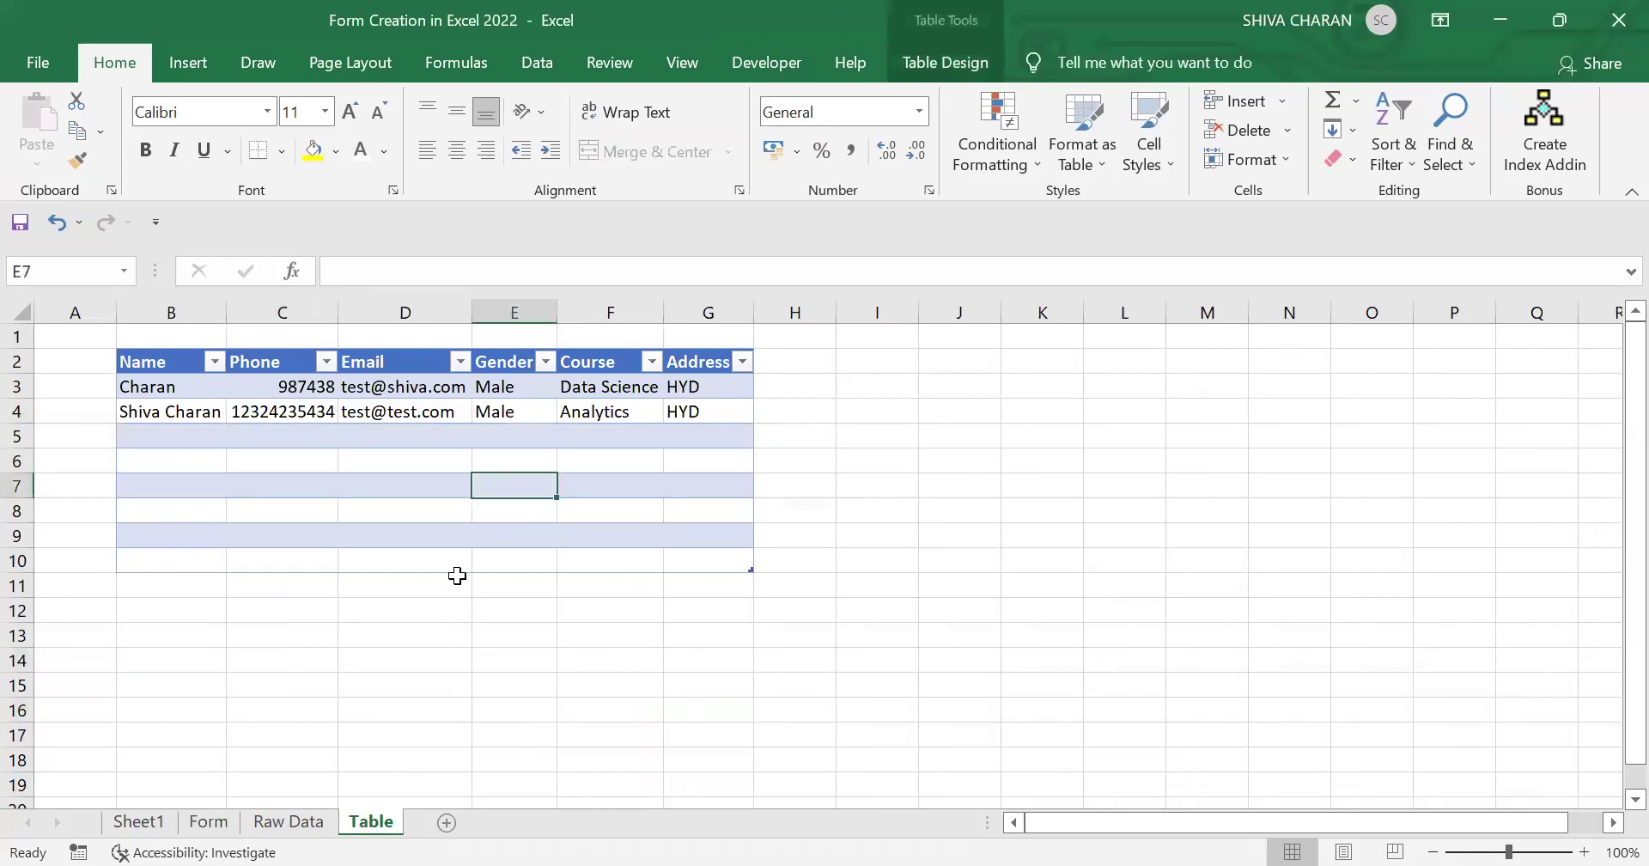
pyautogui.click(209, 823)
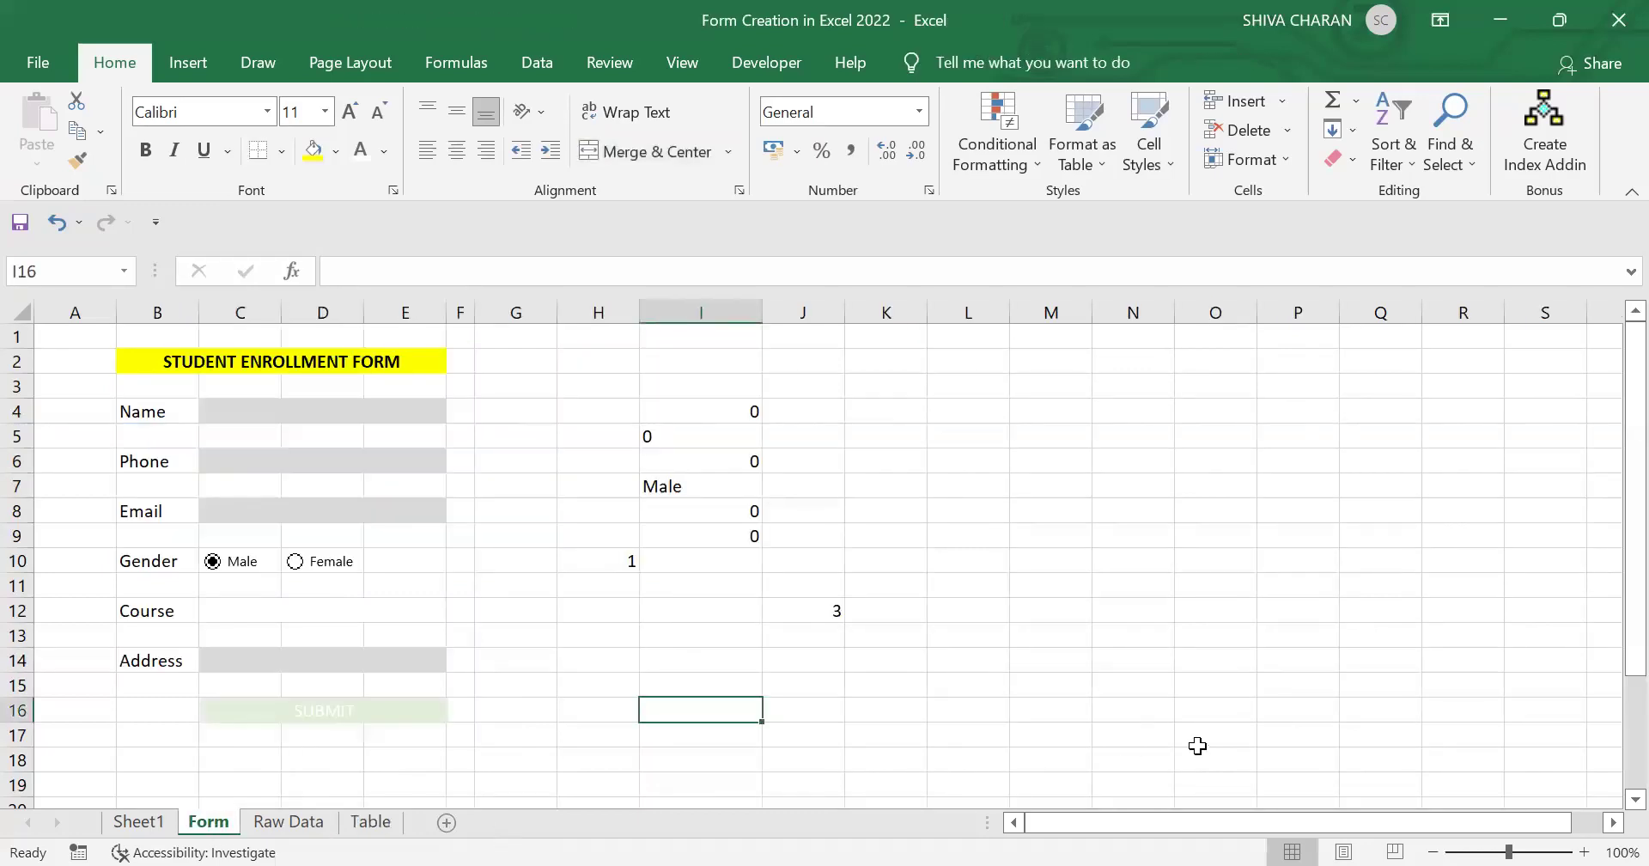